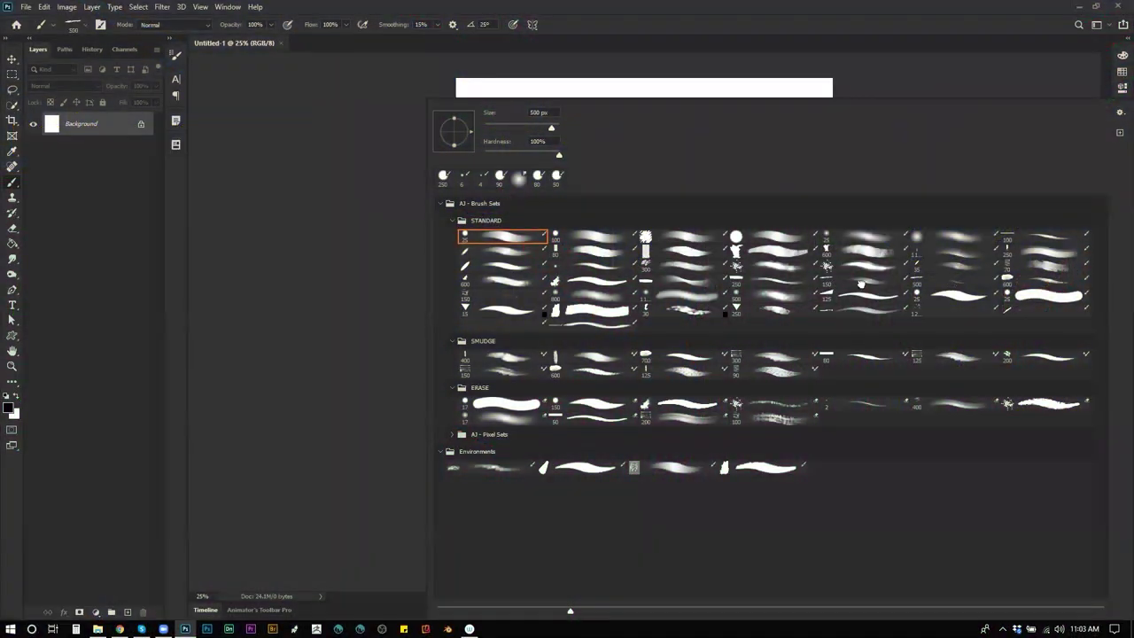
Close the brush picker and paint loose grey strokes down from the canvas's upper edge with the 500 px textured brush.
key(Escape)
mouse_move(662, 138)
mouse_down()
mouse_move(696, 132)
mouse_move(594, 303)
mouse_move(646, 157)
mouse_move(591, 228)
mouse_move(613, 126)
mouse_up()
mouse_move(592, 322)
mouse_down()
mouse_move(610, 288)
mouse_move(584, 325)
mouse_up()
Switch the workspace to full-screen mode with a black surround and the Color panel shown.
key(Tab)
key(Tab)
key(f)
key(f)
key(F6)
Choose a dark red and paint it across the canvas's upper edge and down beside the grey stroke.
drag(1043, 141, 1028, 142)
drag(628, 96, 542, 78)
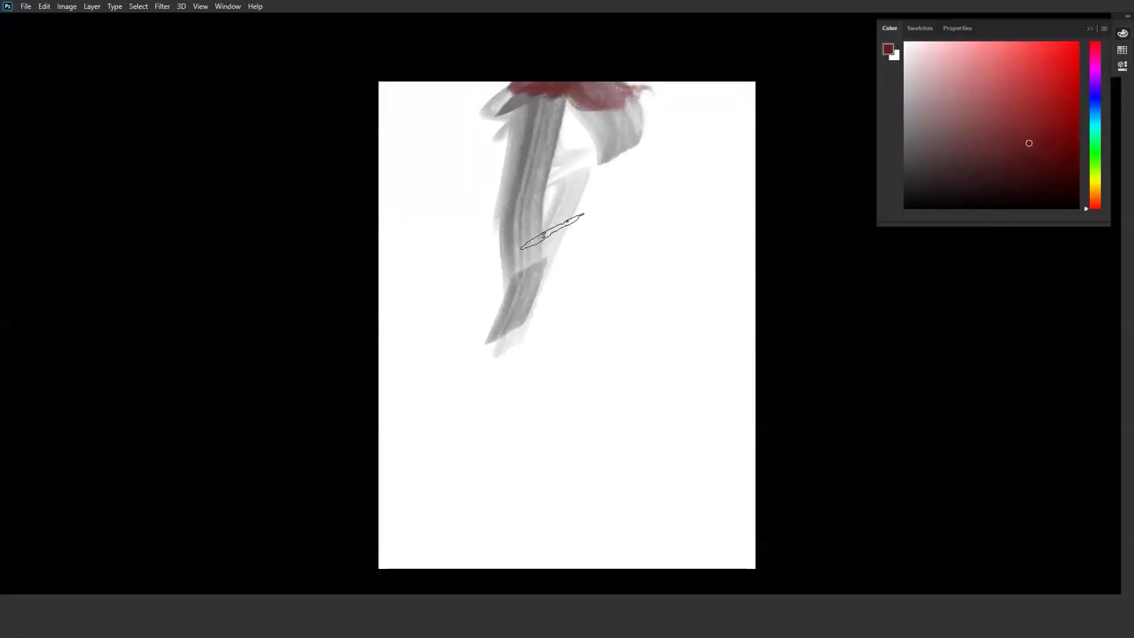
drag(561, 173, 554, 270)
Paint sweeping olive-green strokes around the grey and red marks, plus a short near-black diagonal stroke near the centre.
click(1096, 174)
mouse_move(630, 256)
mouse_down()
mouse_move(721, 156)
mouse_move(714, 293)
mouse_move(489, 342)
mouse_up()
drag(518, 117, 390, 186)
drag(439, 152, 441, 329)
click(1035, 195)
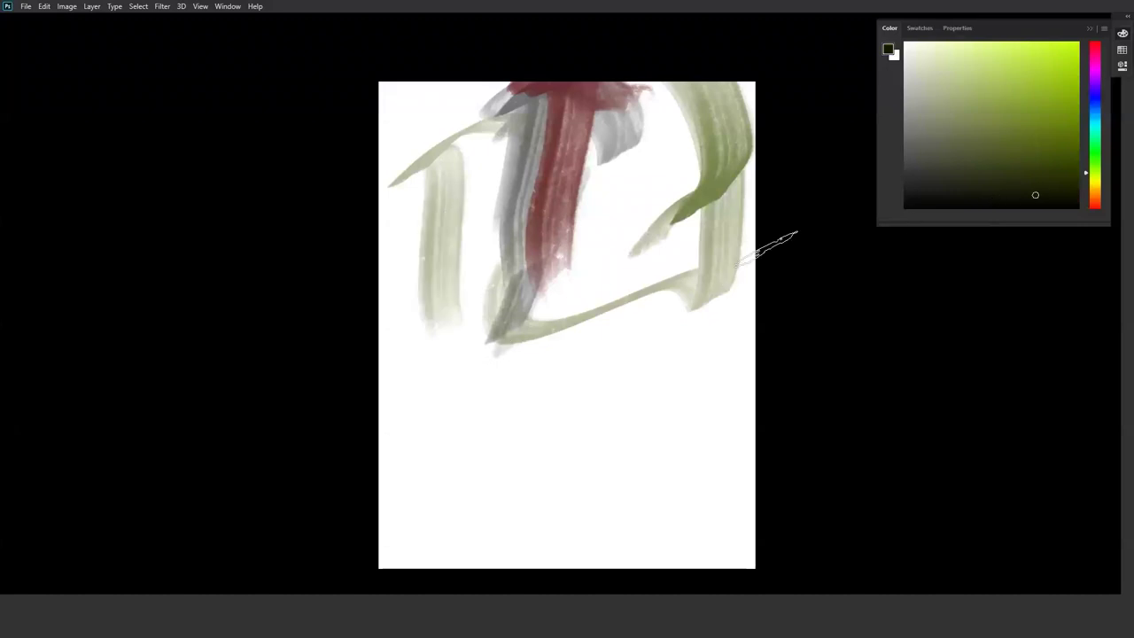
drag(610, 226, 532, 326)
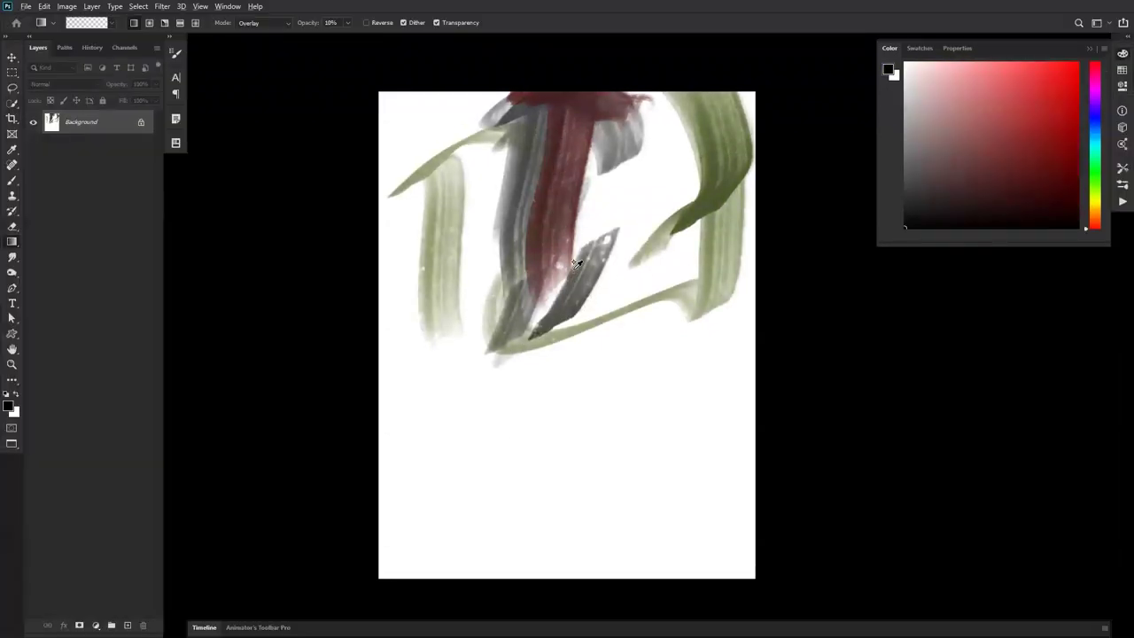
Darken the upper canvas with repeated downward black-to-transparent gradients at 10% opacity, leaving the lower area white.
drag(585, 231, 582, 354)
drag(564, 199, 558, 363)
drag(541, 221, 536, 487)
drag(531, 221, 516, 460)
drag(514, 204, 507, 448)
drag(545, 283, 504, 486)
drag(522, 301, 540, 496)
drag(514, 372, 564, 532)
Choose a bright red and brush bold strokes over the upper centre of the canvas.
key(b)
click(1049, 104)
mouse_move(617, 186)
mouse_down()
mouse_move(559, 118)
mouse_move(474, 213)
mouse_up()
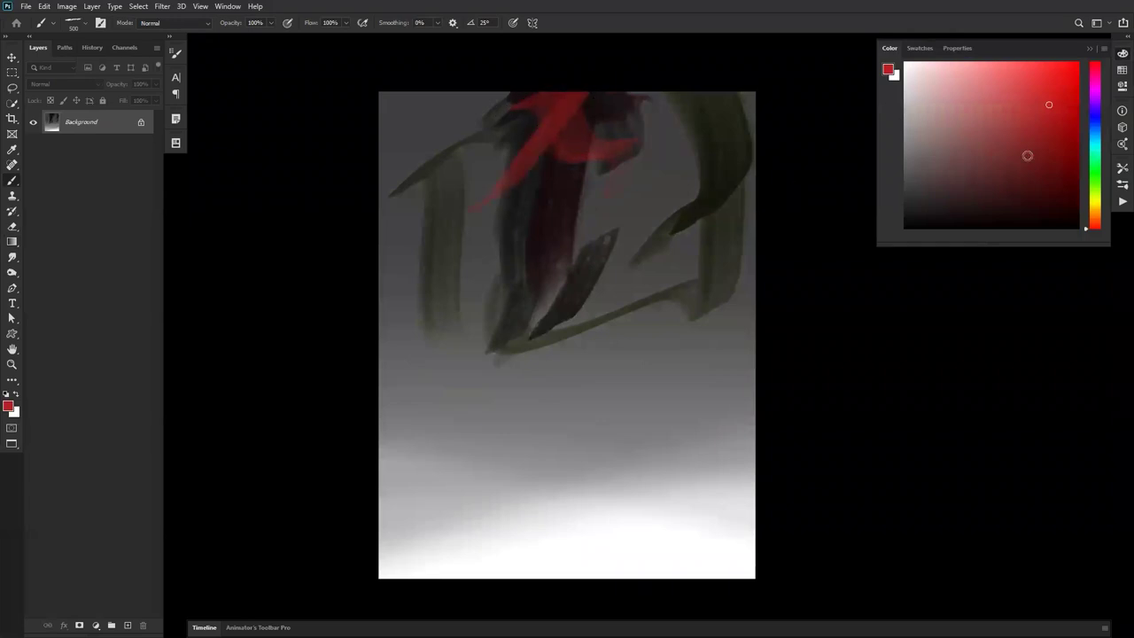
mouse_move(611, 93)
mouse_down()
mouse_move(581, 196)
mouse_move(504, 231)
mouse_move(525, 310)
mouse_up()
drag(496, 386, 505, 390)
Cover the upper and middle background with broad saturated blue strokes, pulling looser vertical ones towards the white area.
alt+click(573, 189)
mouse_move(533, 249)
mouse_down()
mouse_move(545, 278)
mouse_move(529, 186)
mouse_up()
mouse_move(547, 140)
mouse_down()
mouse_move(519, 290)
mouse_move(580, 126)
mouse_move(522, 245)
mouse_move(533, 234)
mouse_move(544, 269)
mouse_move(592, 175)
mouse_move(546, 129)
mouse_up()
mouse_move(435, 108)
mouse_down()
mouse_move(387, 269)
mouse_move(426, 324)
mouse_move(474, 77)
mouse_up()
drag(463, 434, 462, 427)
mouse_move(657, 131)
mouse_down()
mouse_move(700, 89)
mouse_move(734, 302)
mouse_up()
mouse_move(563, 316)
mouse_down()
mouse_move(443, 367)
mouse_move(367, 519)
mouse_move(416, 532)
mouse_move(519, 500)
mouse_move(573, 310)
mouse_move(587, 370)
mouse_move(674, 316)
mouse_move(505, 375)
mouse_up()
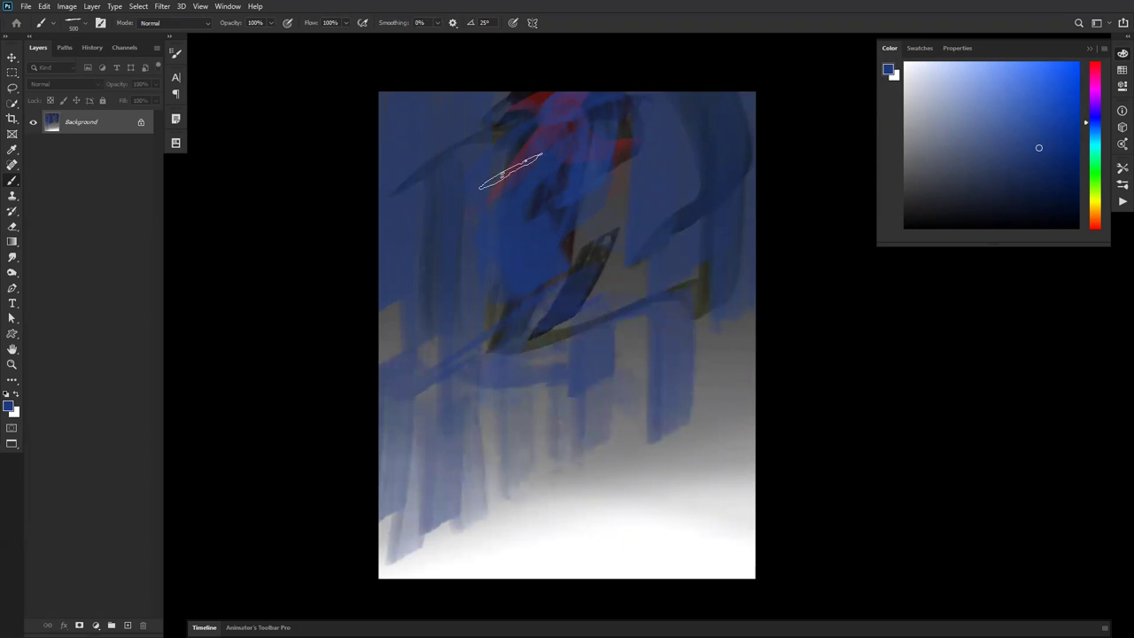
mouse_move(500, 288)
mouse_down()
mouse_move(438, 341)
mouse_move(405, 238)
mouse_move(509, 340)
mouse_up()
drag(540, 403, 429, 408)
drag(428, 343, 483, 445)
drag(656, 370, 724, 319)
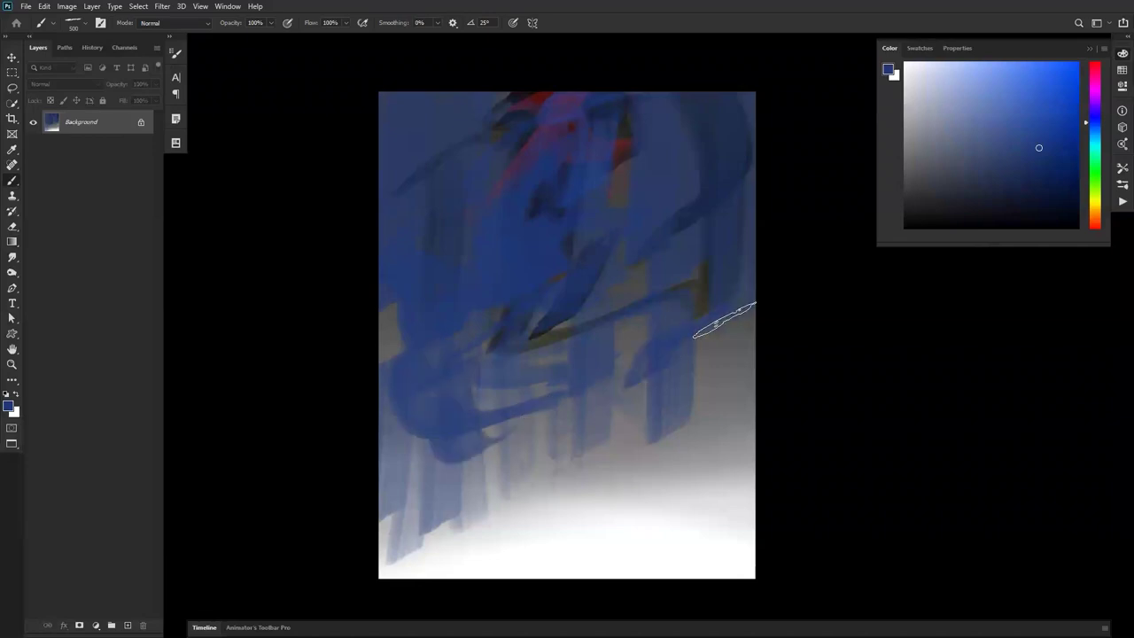
Flip the canvas horizontally and paint a small black wedge in the upper centre with a 100 px brush.
key(F2)
key(d)
key(bracketleft)
key(bracketleft)
key(bracketleft)
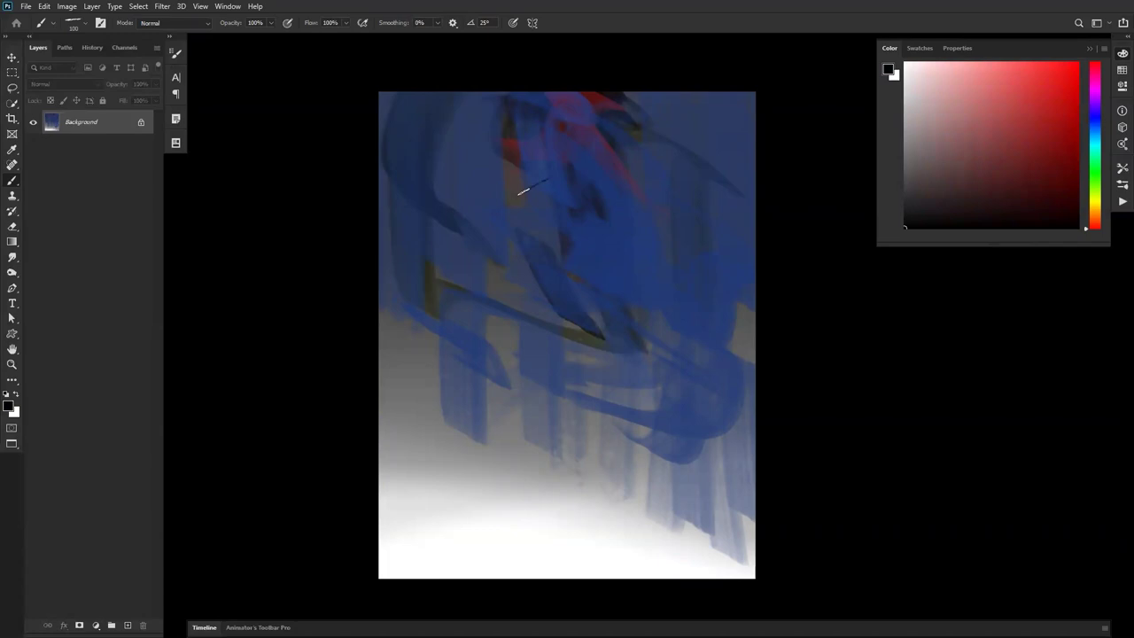
drag(547, 181, 512, 198)
Try sketching a figure's torso, hips and flowing lower body with translucent black strokes.
drag(616, 196, 617, 218)
drag(551, 263, 552, 265)
mouse_move(490, 225)
mouse_down()
mouse_move(535, 279)
mouse_move(492, 210)
mouse_move(508, 221)
mouse_move(539, 188)
mouse_move(551, 222)
mouse_move(605, 194)
mouse_move(620, 275)
mouse_move(576, 304)
mouse_up()
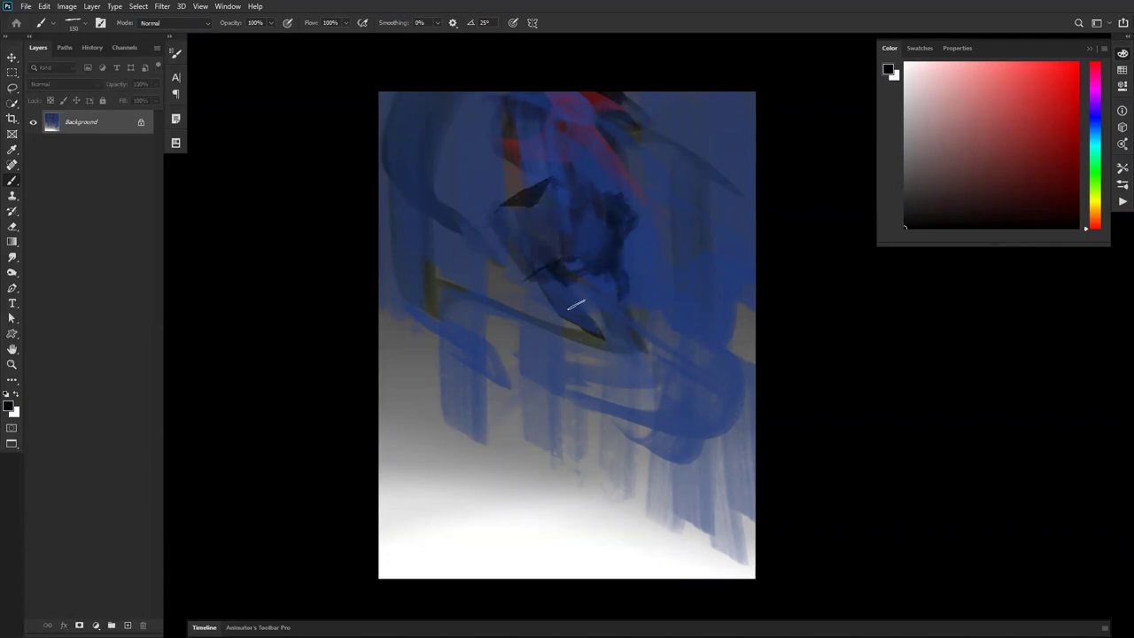
mouse_move(510, 258)
mouse_down()
mouse_move(540, 349)
mouse_move(625, 277)
mouse_move(589, 375)
mouse_move(596, 355)
mouse_move(535, 344)
mouse_move(595, 356)
mouse_up()
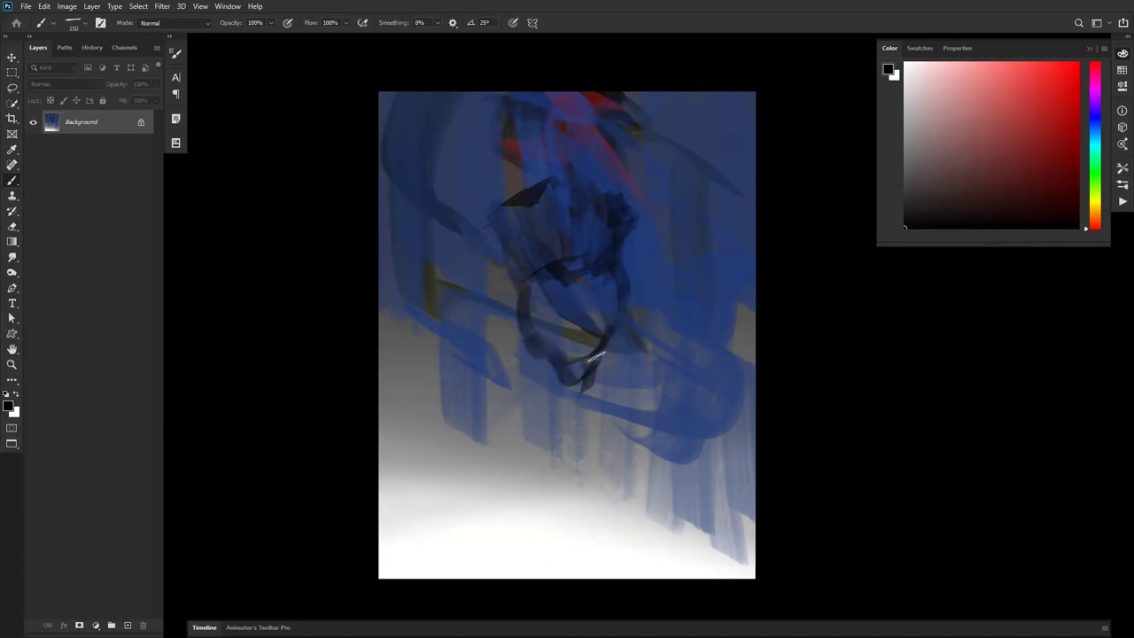
mouse_move(520, 331)
mouse_down()
mouse_move(487, 410)
mouse_move(473, 501)
mouse_up()
mouse_move(517, 424)
mouse_down()
mouse_move(557, 383)
mouse_move(505, 468)
mouse_up()
drag(567, 386, 488, 490)
drag(497, 481, 484, 507)
mouse_move(487, 430)
mouse_down()
mouse_move(427, 560)
mouse_move(492, 459)
mouse_up()
Undo the black figure sketch strokes.
key(ctrl+z)
key(ctrl+z)
key(ctrl+z)
key(ctrl+z)
key(ctrl+z)
key(ctrl+z)
key(ctrl+z)
key(ctrl+z)
key(ctrl+z)
key(ctrl+z)
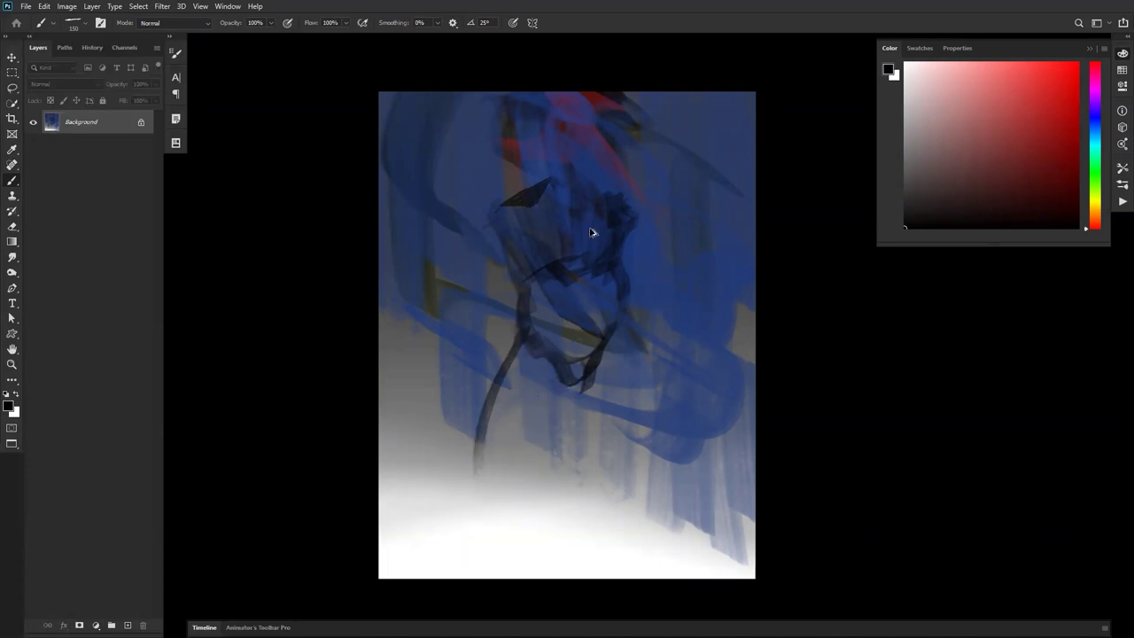
Choose a pale tan and block in the figure's torso down to the hips with a 175 px brush.
alt+click(526, 195)
drag(524, 206, 536, 146)
drag(1096, 174, 1096, 209)
click(1002, 121)
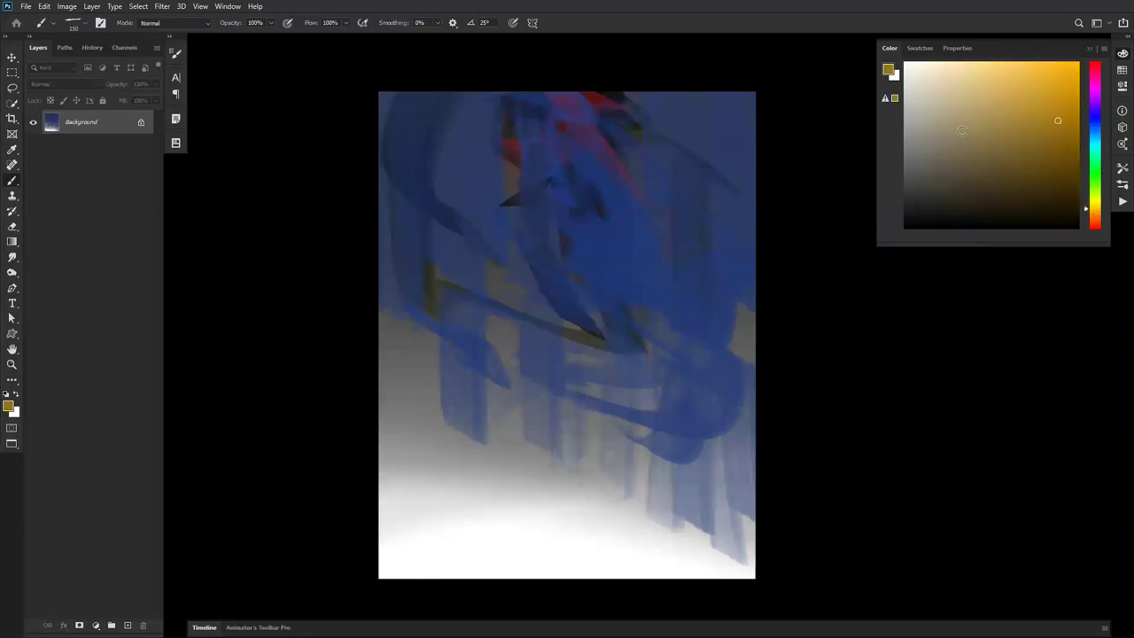
click(975, 95)
mouse_move(545, 202)
mouse_down()
mouse_move(556, 305)
mouse_move(610, 297)
mouse_up()
key(ctrl+z)
mouse_move(544, 212)
mouse_down()
mouse_move(557, 295)
mouse_move(585, 282)
mouse_move(542, 213)
mouse_move(589, 282)
mouse_move(543, 224)
mouse_move(569, 305)
mouse_move(554, 326)
mouse_move(590, 301)
mouse_move(567, 328)
mouse_move(589, 292)
mouse_move(595, 333)
mouse_up()
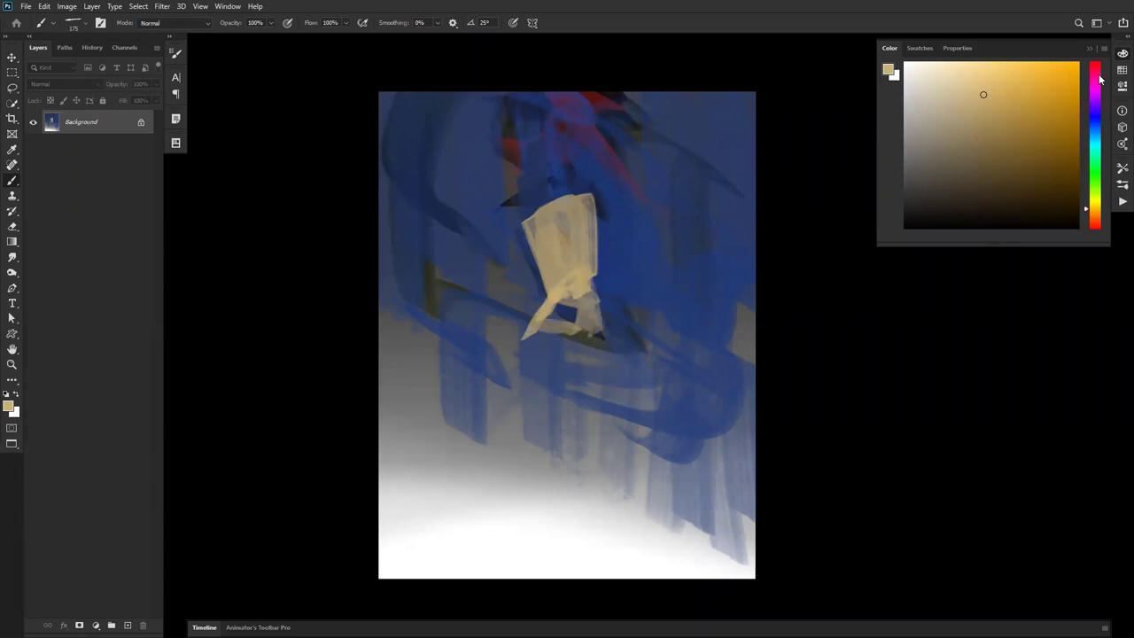
Choose a hot pink and paint the dress bodice over the torso, leaving the tan shoulders exposed.
click(1097, 71)
click(1021, 66)
mouse_move(535, 213)
mouse_down()
mouse_move(542, 240)
mouse_move(543, 207)
mouse_move(584, 202)
mouse_move(549, 295)
mouse_up()
key(ctrl+z)
mouse_move(536, 226)
mouse_down()
mouse_move(549, 255)
mouse_move(589, 211)
mouse_move(542, 221)
mouse_move(585, 222)
mouse_move(536, 310)
mouse_move(543, 349)
mouse_move(532, 308)
mouse_move(562, 294)
mouse_move(572, 335)
mouse_move(596, 348)
mouse_move(552, 371)
mouse_up()
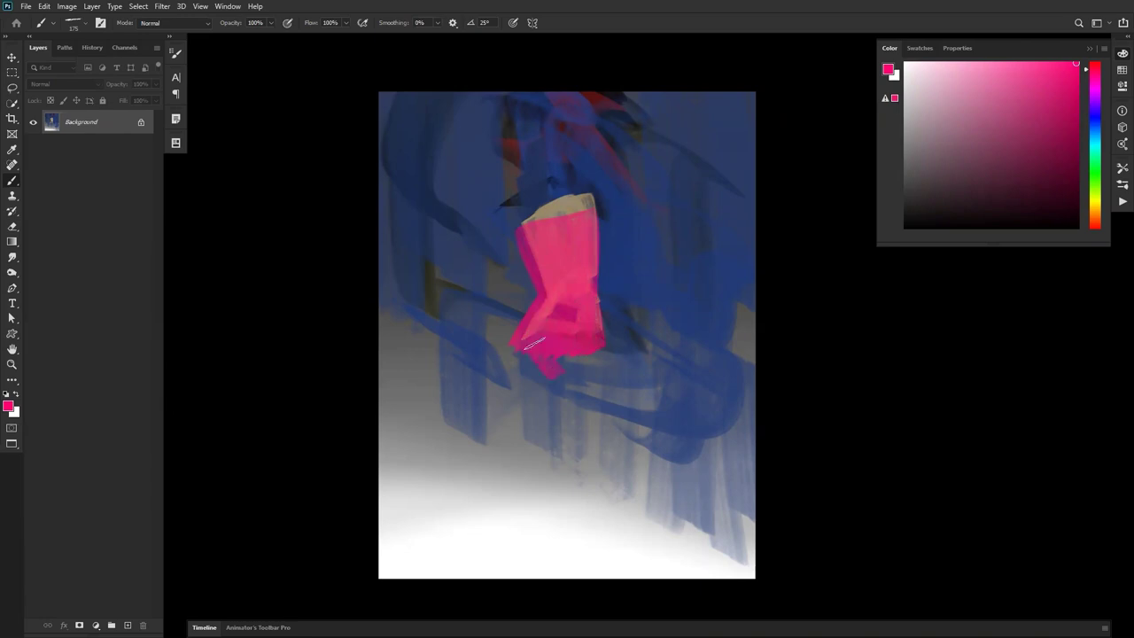
Paint a long flared pink skirt from the hips to the canvas's lower edge with fanned-out strokes.
drag(520, 346, 567, 576)
drag(549, 456, 593, 595)
drag(567, 418, 589, 580)
drag(555, 371, 600, 600)
drag(567, 390, 616, 581)
mouse_move(586, 413)
mouse_down()
mouse_move(630, 574)
mouse_move(645, 521)
mouse_move(655, 528)
mouse_up()
drag(523, 337, 483, 567)
mouse_move(496, 413)
mouse_down()
mouse_move(463, 523)
mouse_move(496, 537)
mouse_up()
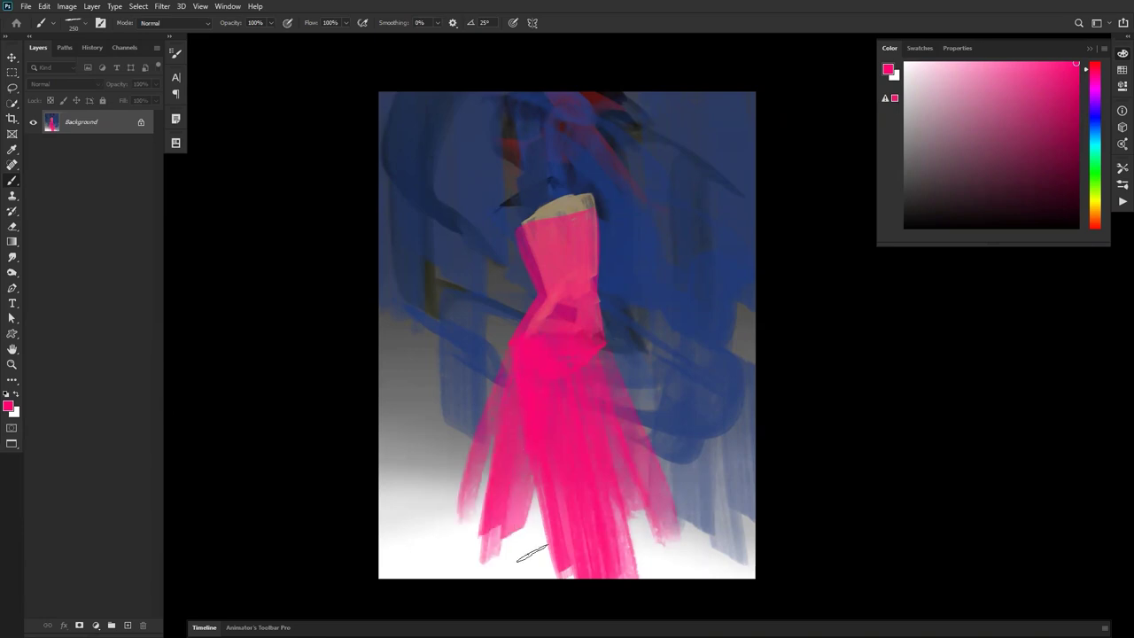
drag(535, 469, 533, 564)
drag(551, 510, 557, 567)
Paint the dark mass of hair above the shoulders with black, enlarging the brush for the fuller strokes.
alt+click(567, 215)
alt+click(553, 224)
key(d)
mouse_move(528, 92)
mouse_down()
mouse_move(552, 172)
mouse_move(536, 140)
mouse_move(556, 140)
mouse_up()
key(bracketright)
key(bracketright)
key(bracketright)
mouse_move(576, 101)
mouse_down()
mouse_move(557, 179)
mouse_move(564, 126)
mouse_move(568, 178)
mouse_move(558, 141)
mouse_move(556, 177)
mouse_up()
Sample the tan skin tone and paint the head and neck with a smaller brush, adding a black hairline.
key(bracketleft)
key(bracketleft)
key(bracketleft)
key(bracketleft)
key(bracketleft)
alt+click(563, 200)
alt+click(564, 198)
key(bracketleft)
key(d)
mouse_move(545, 133)
mouse_down()
mouse_move(560, 118)
mouse_move(582, 138)
mouse_move(559, 188)
mouse_up()
alt+click(564, 170)
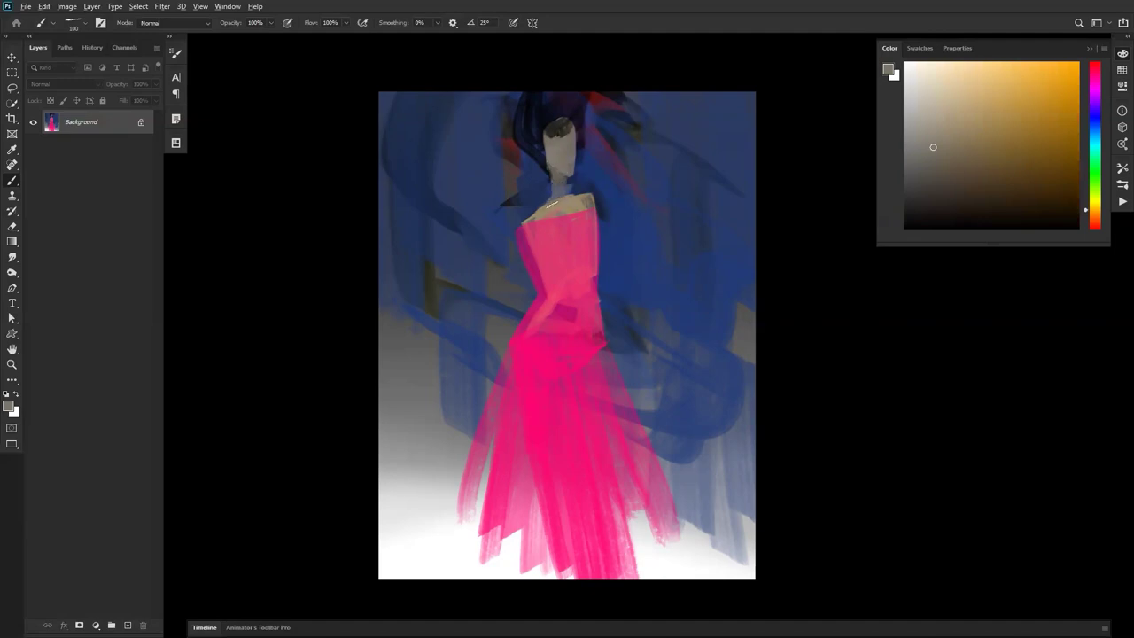
Add a new layer, fill it with white, and set black as the brush colour.
key(ctrl+shift+alt+n)
key(g)
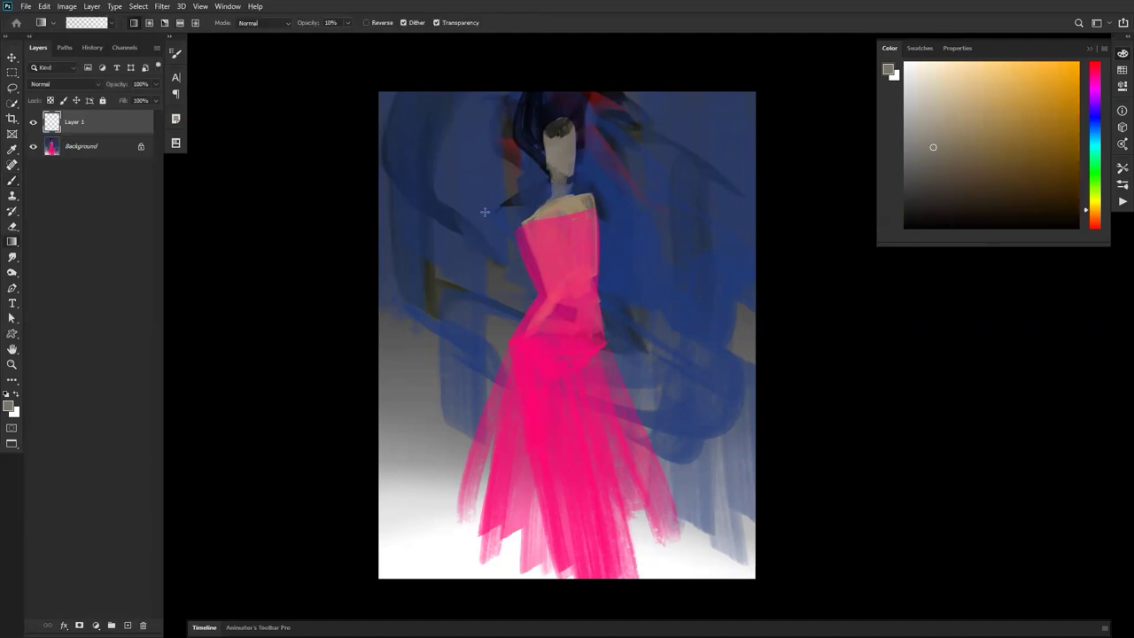
key(d)
key(x)
click(491, 277)
key(b)
key(x)
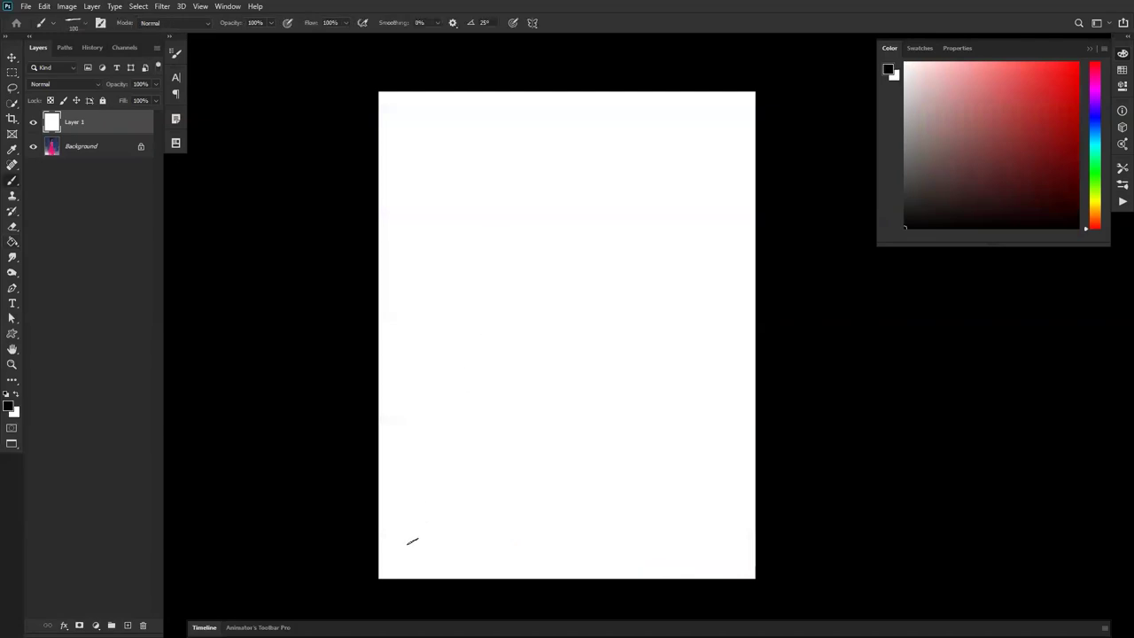
Draw a row of short dashes along the canvas's lower edge with tall wavy lines rising from the first two.
drag(436, 536, 560, 535)
drag(680, 537, 716, 535)
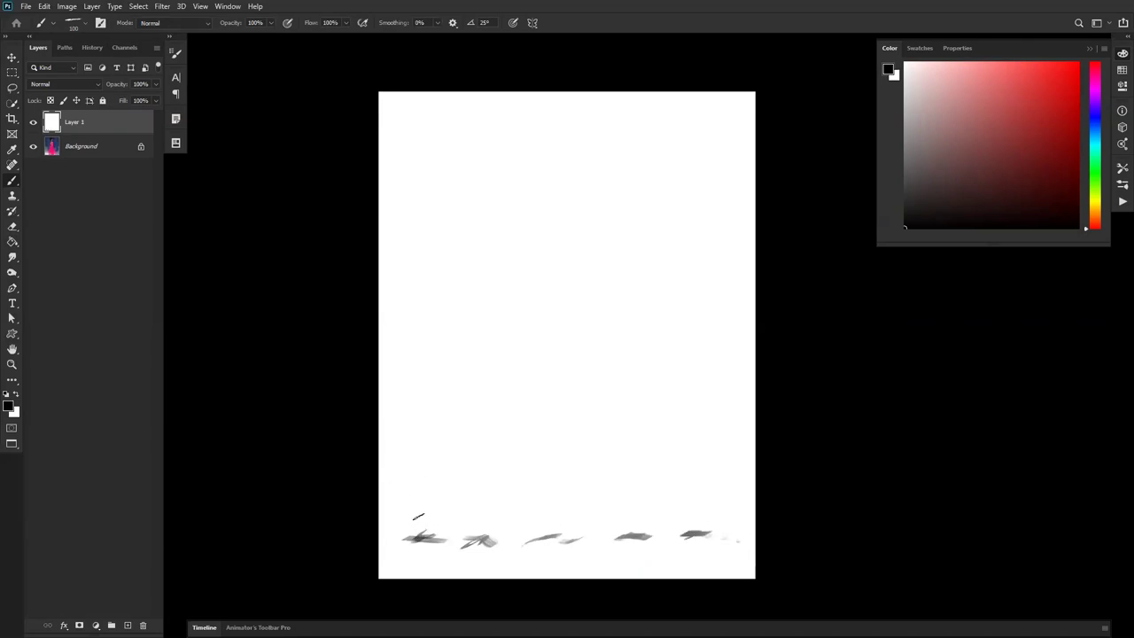
drag(418, 515, 450, 52)
mouse_move(413, 93)
mouse_down()
mouse_move(437, 255)
mouse_move(431, 414)
mouse_move(399, 527)
mouse_move(434, 362)
mouse_move(400, 257)
mouse_up()
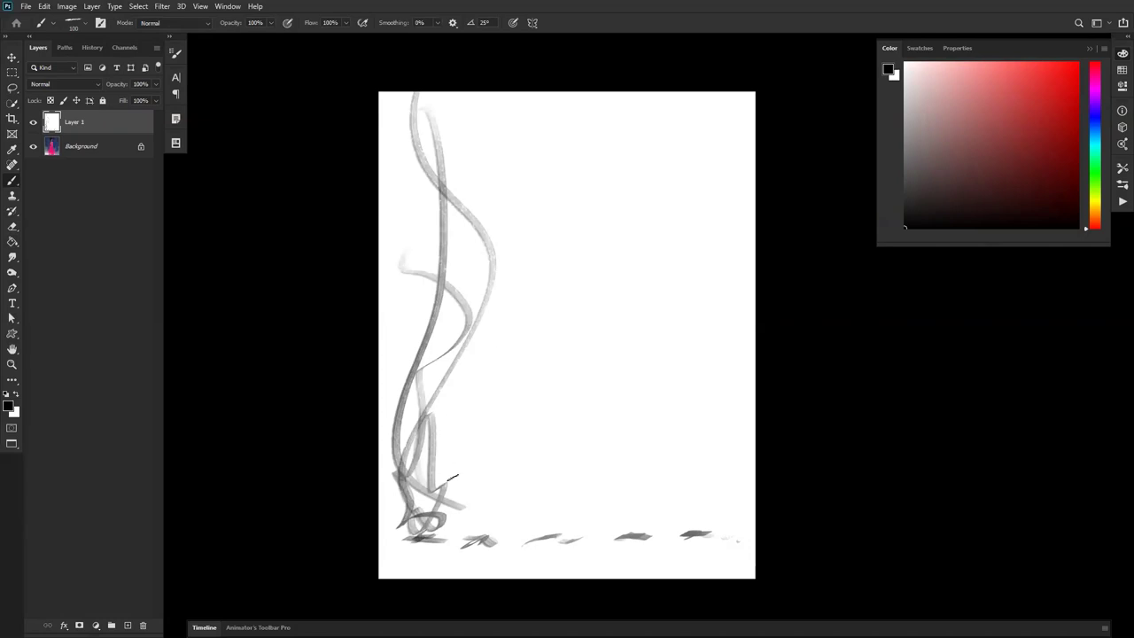
mouse_move(483, 537)
mouse_down()
mouse_move(497, 379)
mouse_move(483, 539)
mouse_up()
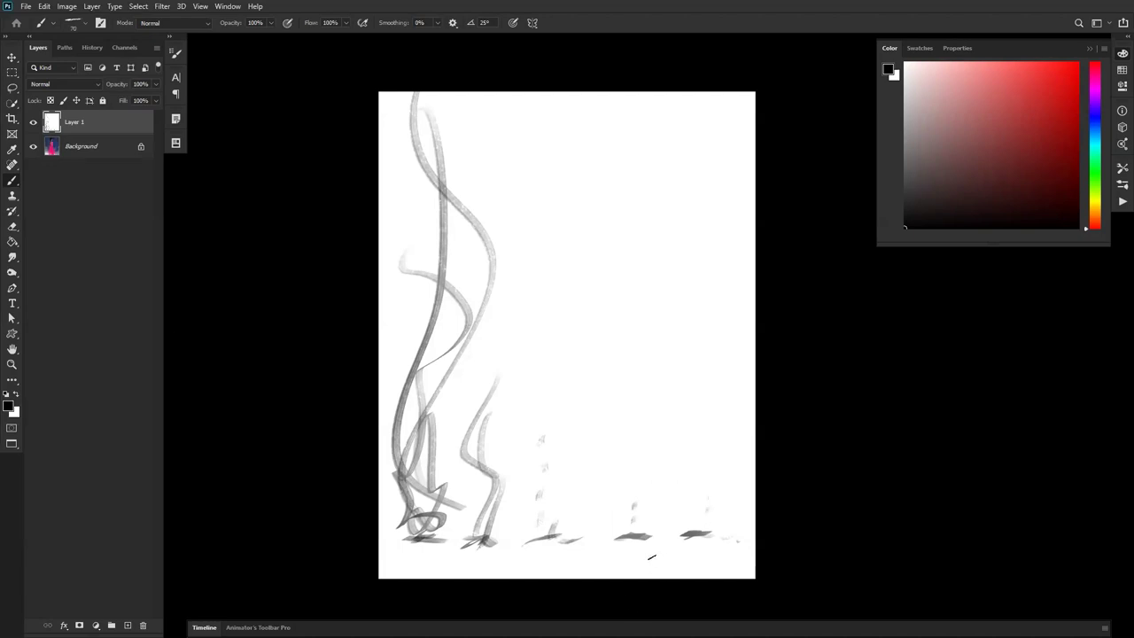
Try adding direction arrows, short bent lines above the remaining dashes and a horizontal height line across the diagram.
mouse_move(617, 260)
mouse_down()
mouse_move(653, 415)
mouse_move(580, 413)
mouse_up()
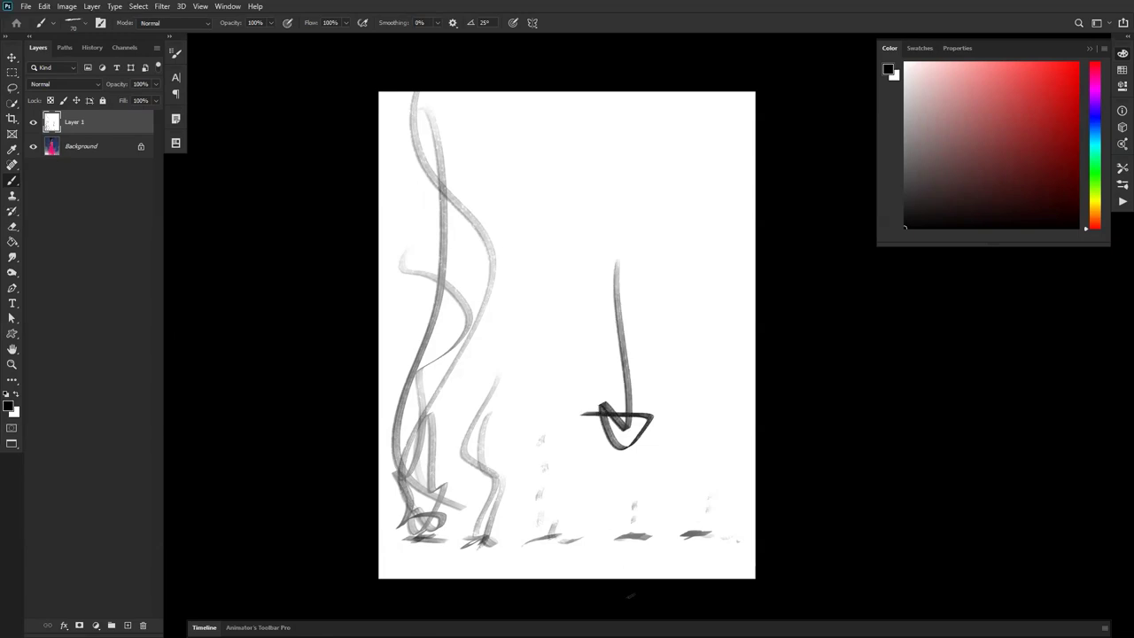
key(ctrl+z)
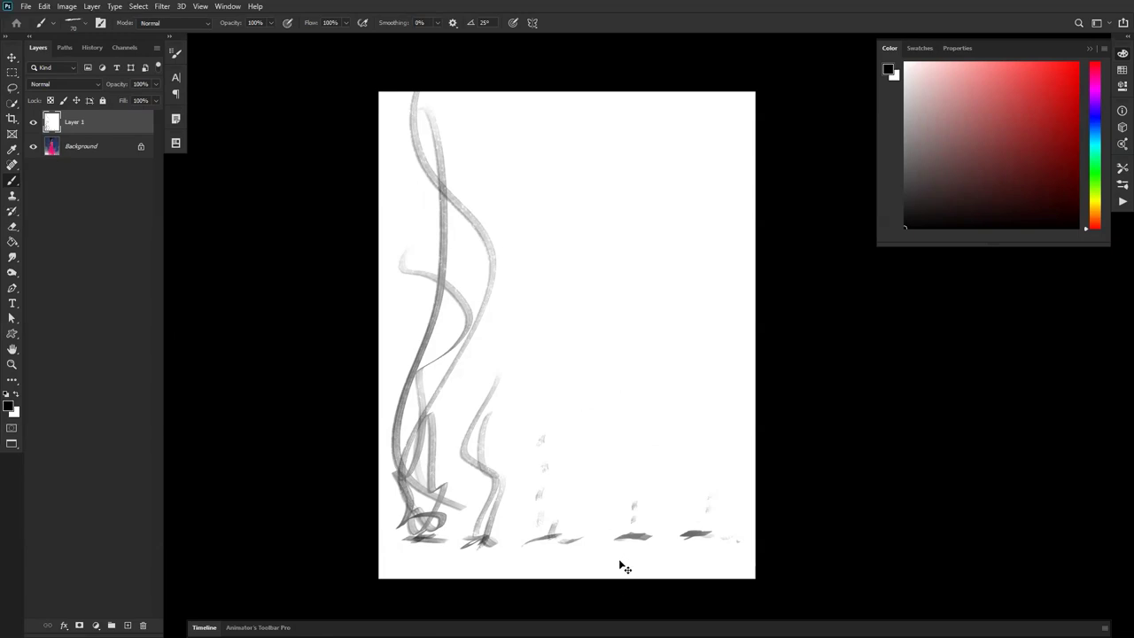
mouse_move(537, 532)
mouse_down()
mouse_move(551, 470)
mouse_move(560, 538)
mouse_move(631, 485)
mouse_move(645, 542)
mouse_move(700, 477)
mouse_move(707, 533)
mouse_up()
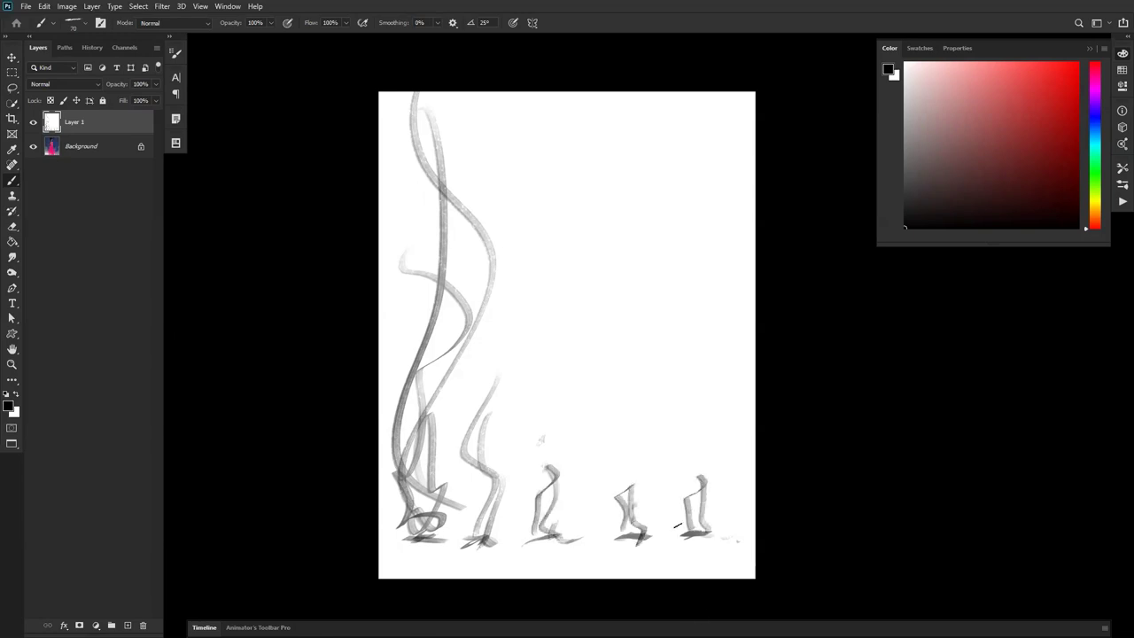
mouse_move(694, 288)
mouse_down()
mouse_move(544, 313)
mouse_move(595, 363)
mouse_up()
key(ctrl+z)
mouse_move(396, 459)
mouse_down()
mouse_move(609, 460)
mouse_move(844, 489)
mouse_up()
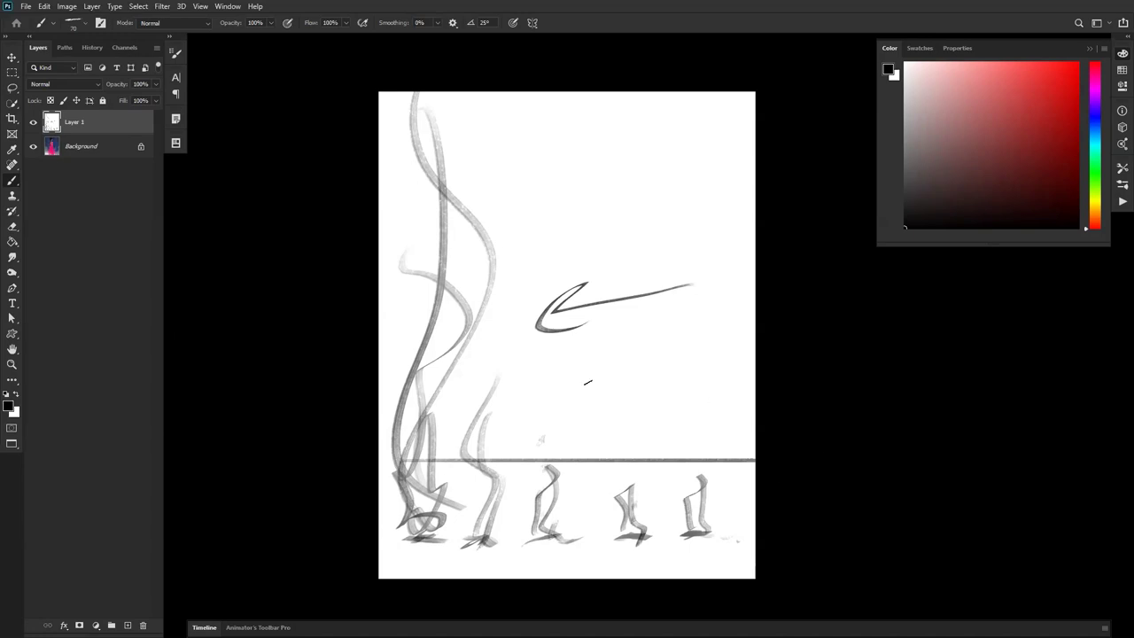
Undo the horizontal line, the arrow and the short bent lines.
key(ctrl+z)
key(ctrl+z)
key(ctrl+z)
key(ctrl+z)
key(ctrl+z)
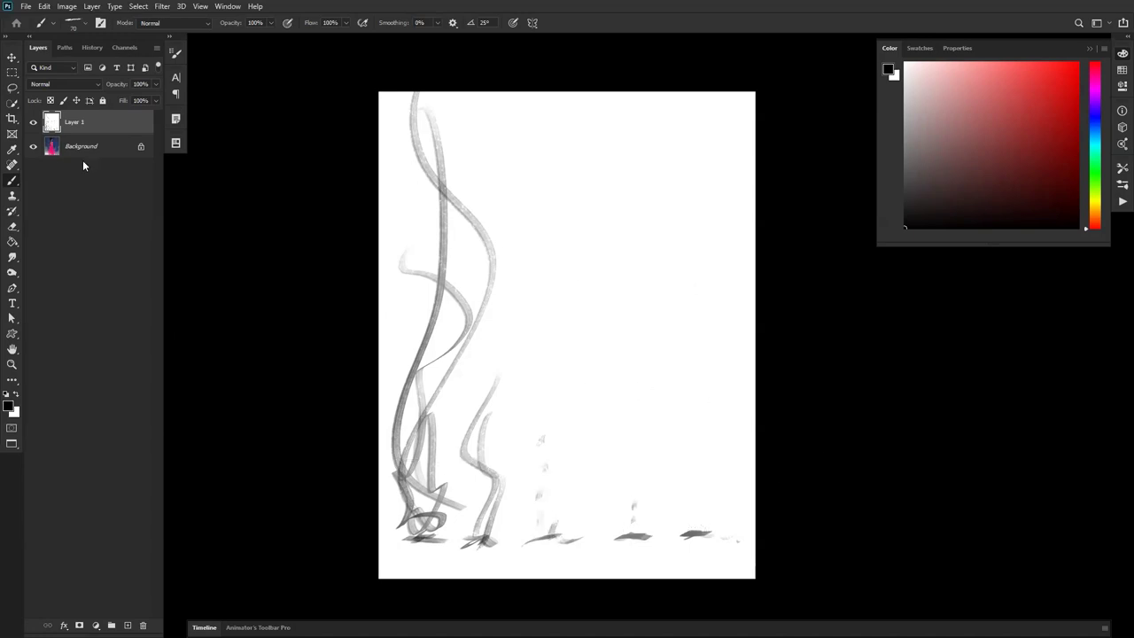
Hide Layer 1, select the Background layer, and paint the neck and shoulders with the sampled skin tone.
click(33, 123)
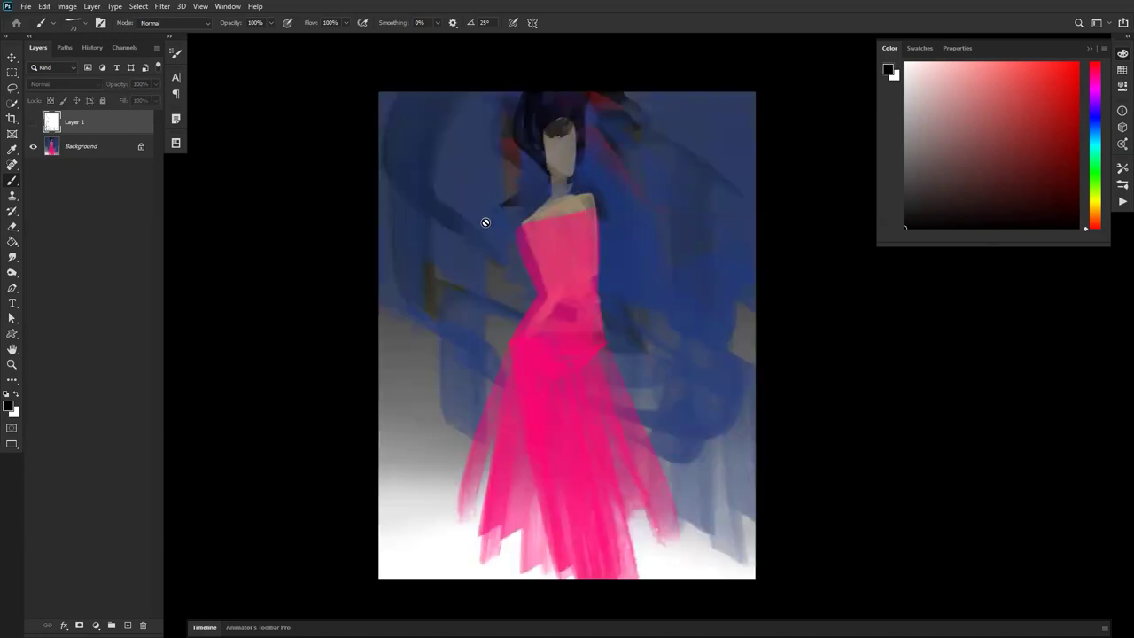
click(82, 148)
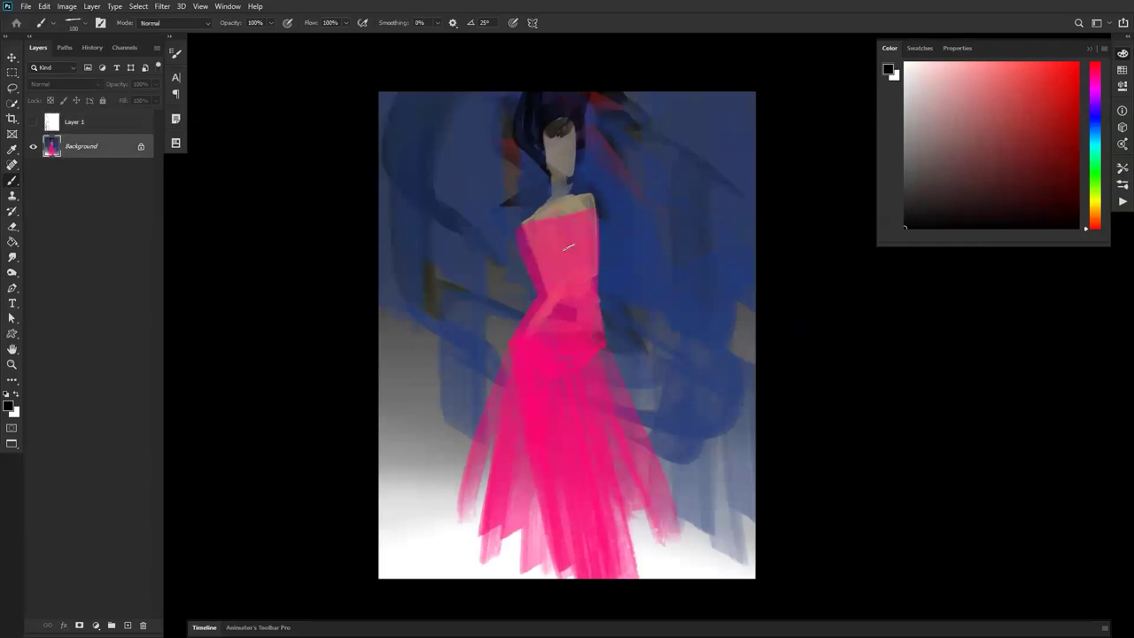
alt+click(568, 200)
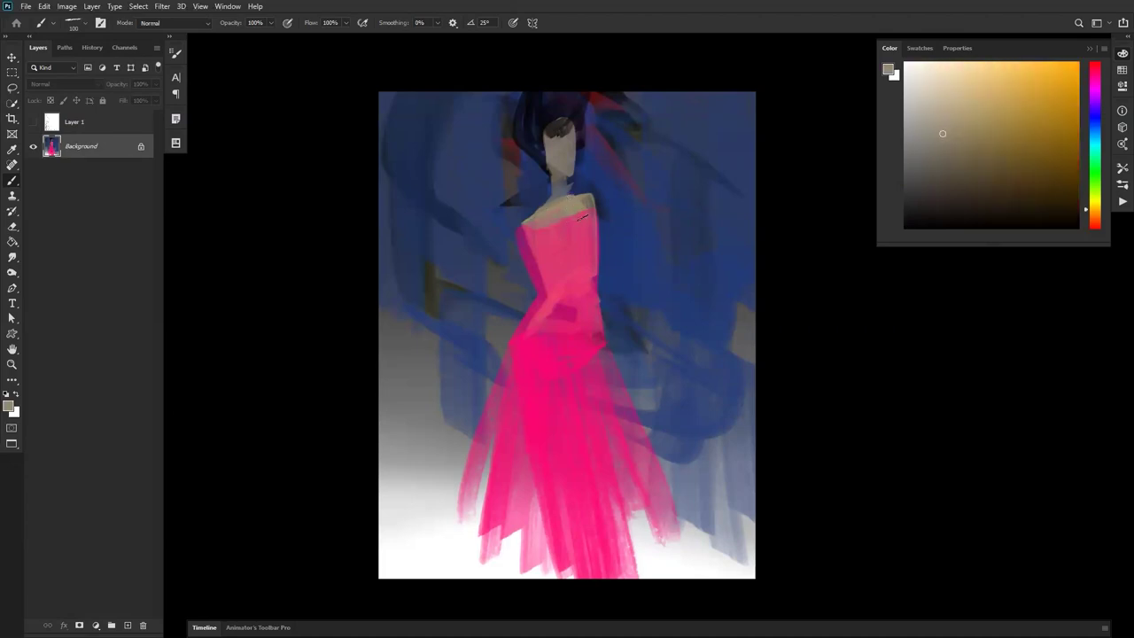
mouse_move(560, 199)
mouse_down()
mouse_move(553, 168)
mouse_move(577, 204)
mouse_up()
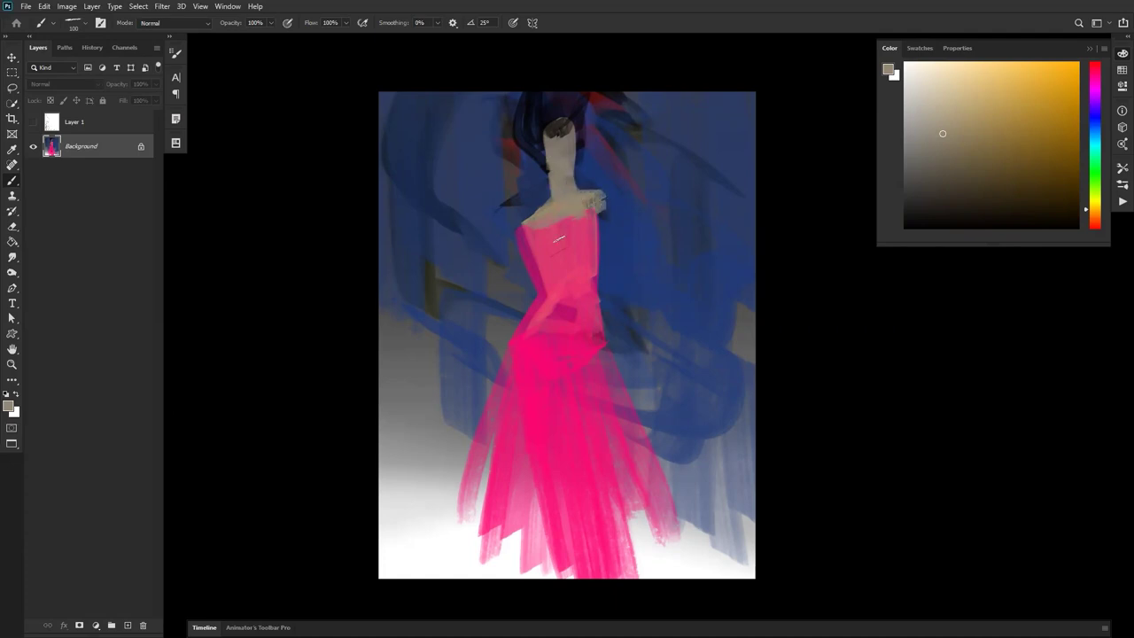
Paint the arm on the figure's left side, bent at the elbow with the forearm raised, using a 125 px brush.
drag(519, 219, 511, 288)
key(ctrl+z)
key(ctrl+z)
mouse_move(521, 226)
mouse_down()
mouse_move(525, 213)
mouse_move(479, 282)
mouse_move(443, 274)
mouse_up()
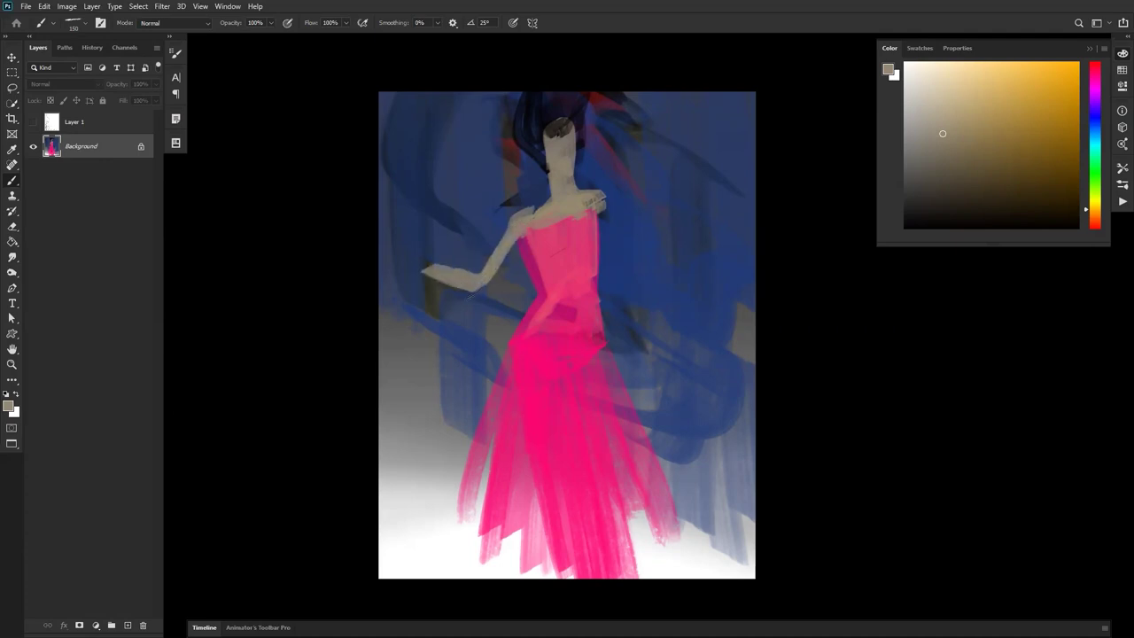
key(ctrl+z)
key(bracketleft)
mouse_move(456, 242)
mouse_down()
mouse_move(486, 285)
mouse_move(526, 221)
mouse_up()
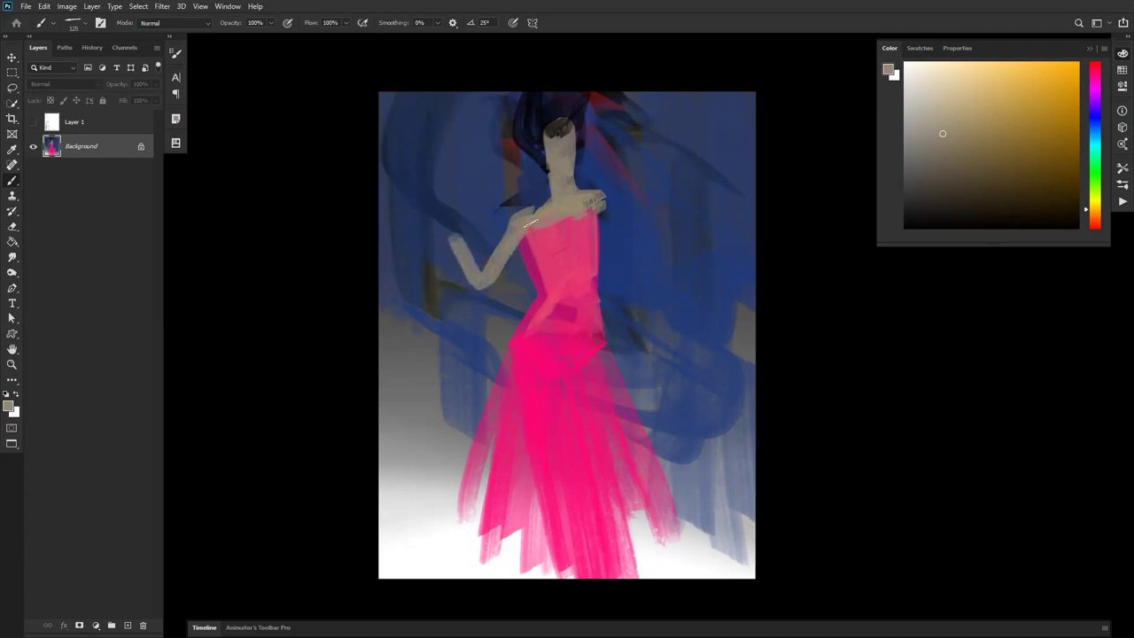
Sample the skin tone at the dress's upper edge and paint the exposed back, fading it into the pink bodice.
key(d)
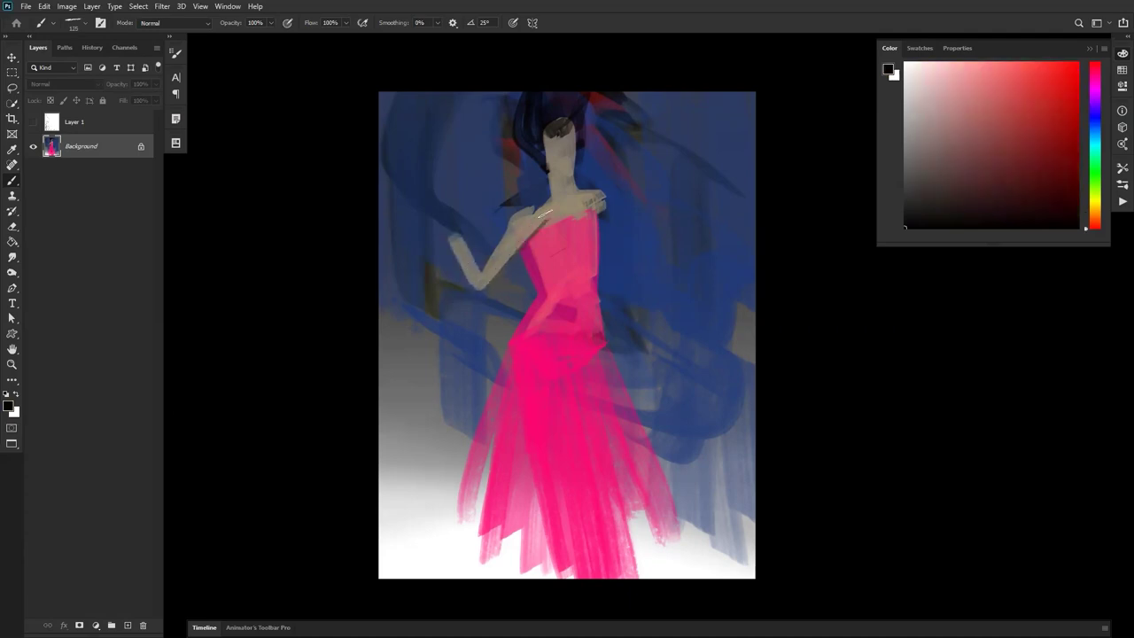
alt+click(540, 220)
key(bracketright)
key(bracketright)
key(bracketright)
key(bracketright)
key(bracketright)
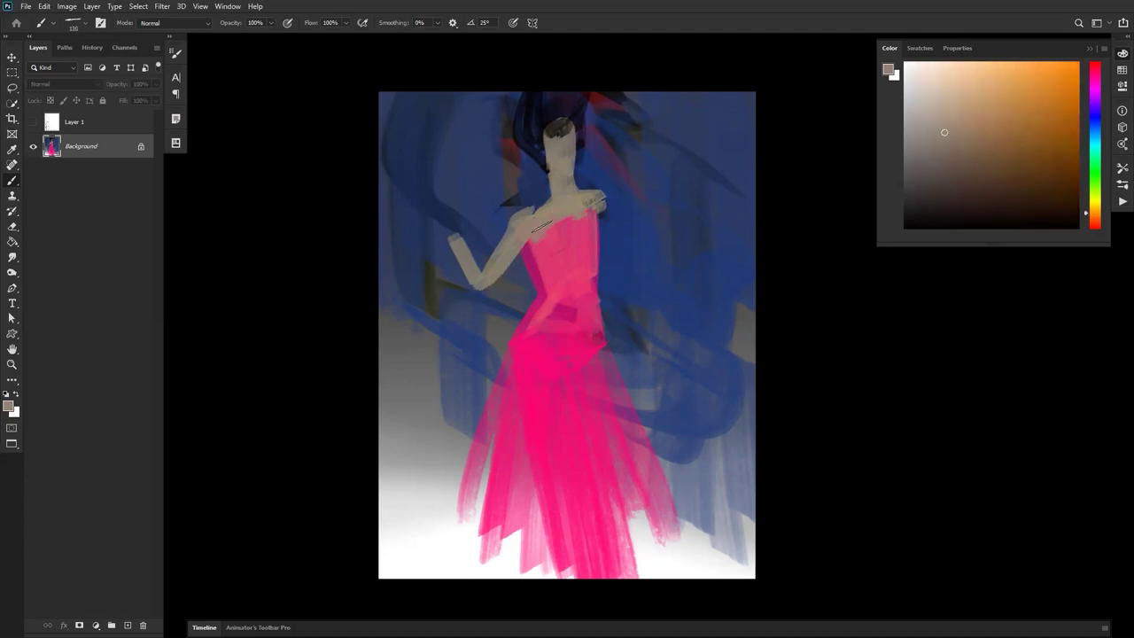
mouse_move(574, 271)
mouse_down()
mouse_move(576, 207)
mouse_move(582, 234)
mouse_up()
Paint the opposite arm bent outwards and upwards with a 125 px brush, and switch to a smaller black brush.
key(bracketleft)
key(bracketleft)
key(bracketleft)
key(bracketleft)
key(bracketleft)
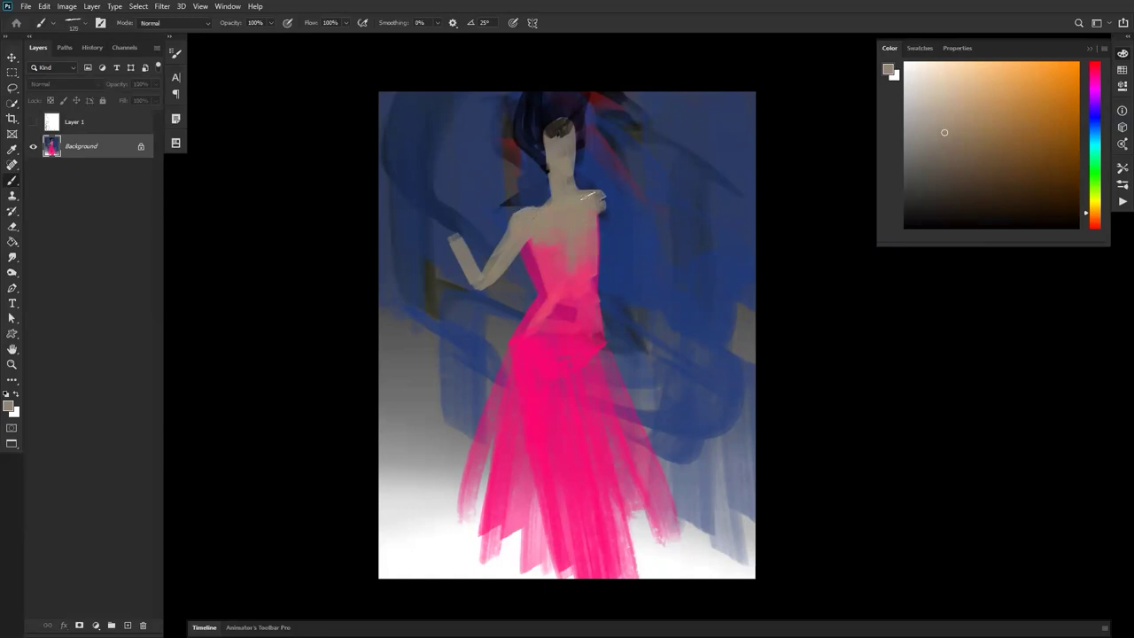
mouse_move(603, 191)
mouse_down()
mouse_move(600, 219)
mouse_move(621, 226)
mouse_move(607, 210)
mouse_move(639, 237)
mouse_move(695, 201)
mouse_move(638, 245)
mouse_move(628, 234)
mouse_move(651, 236)
mouse_move(685, 203)
mouse_up()
key(bracketleft)
key(d)
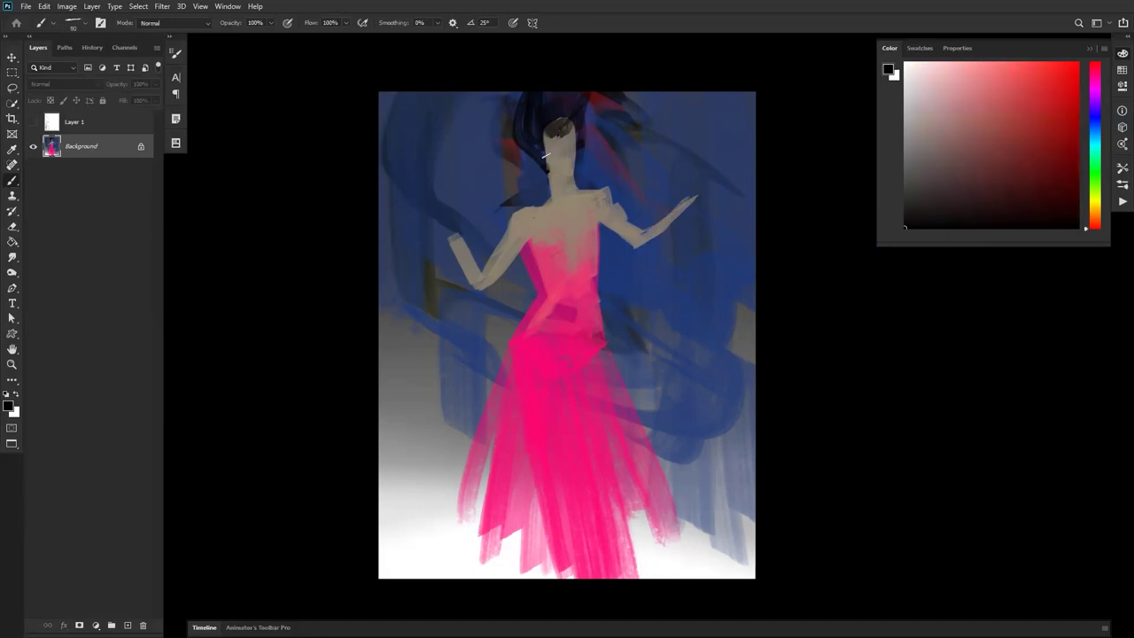
Clean up the edge of the neck and head with sampled skin tones, and add a sampled pink accent at the hairline.
alt+click(547, 153)
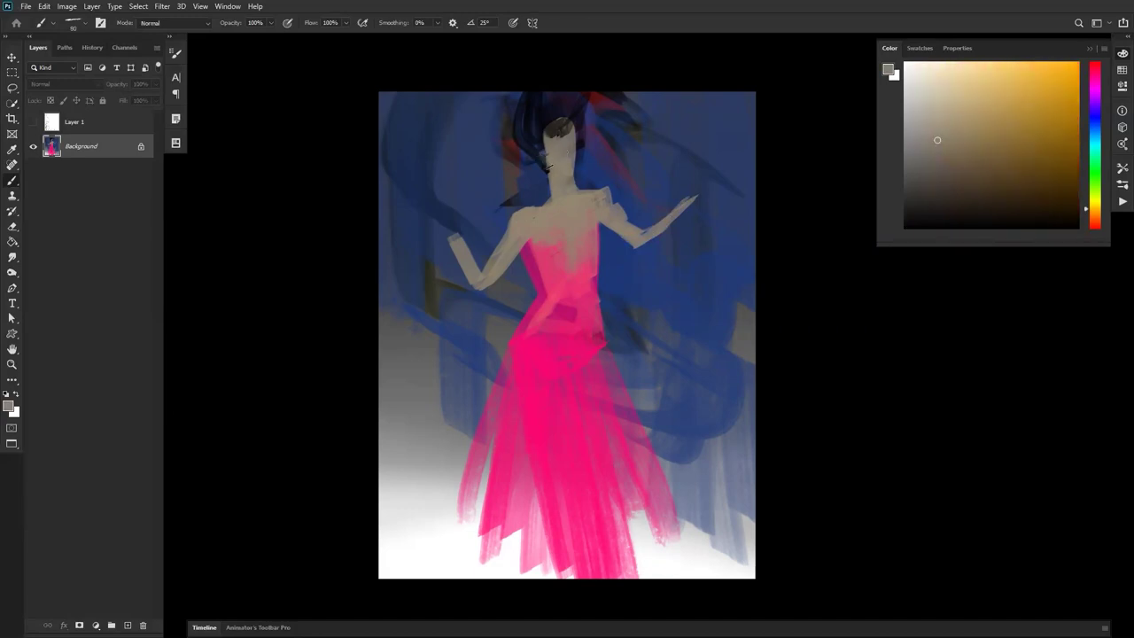
alt+click(558, 192)
alt+click(545, 203)
alt+click(553, 262)
mouse_move(551, 139)
mouse_down()
mouse_move(548, 107)
mouse_move(581, 86)
mouse_up()
key(bracketright)
key(bracketright)
key(bracketright)
key(bracketright)
key(bracketright)
key(bracketright)
key(ctrl+z)
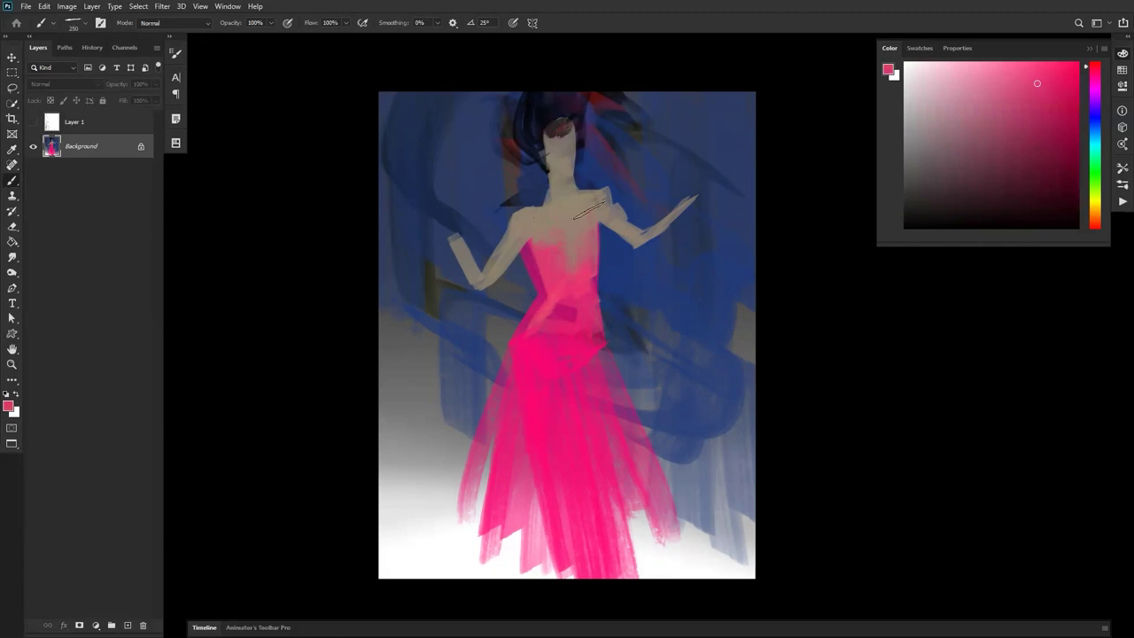
Sample the skin tone at the base of the neck, reduce the brush to 60 px, and flip the canvas horizontally.
alt+click(551, 204)
key(bracketleft)
key(bracketleft)
key(bracketleft)
key(bracketleft)
key(bracketleft)
key(bracketleft)
key(bracketleft)
key(bracketleft)
key(bracketleft)
key(bracketleft)
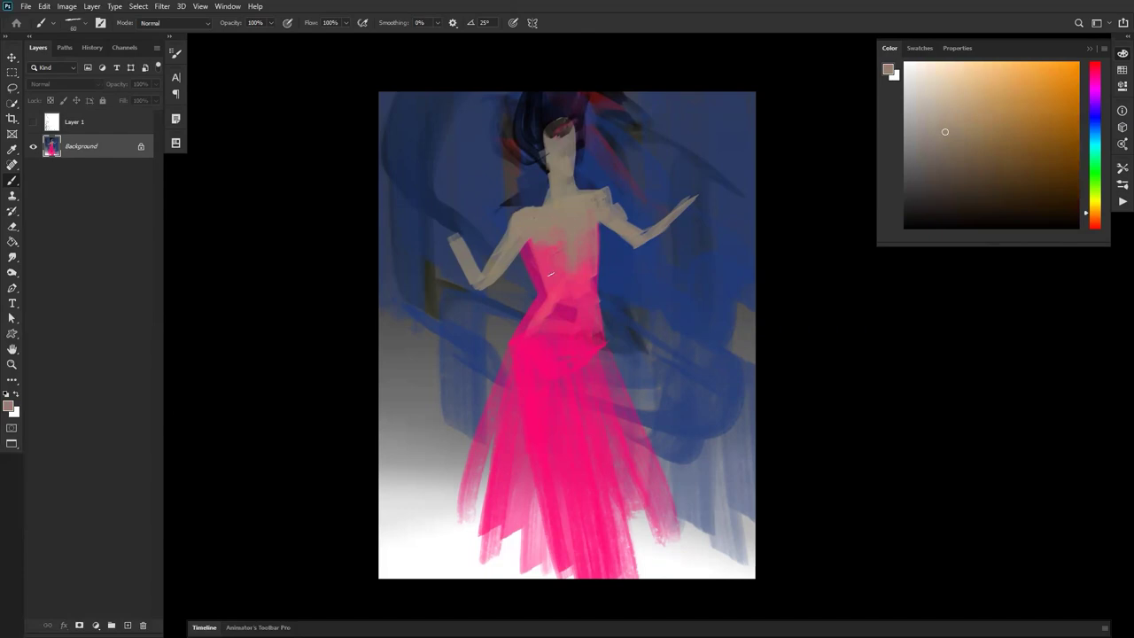
key(ctrl+shift+h)
Sample the skin tone at the shoulder and paint open hands with slender fingers at the ends of both forearms.
alt+click(550, 203)
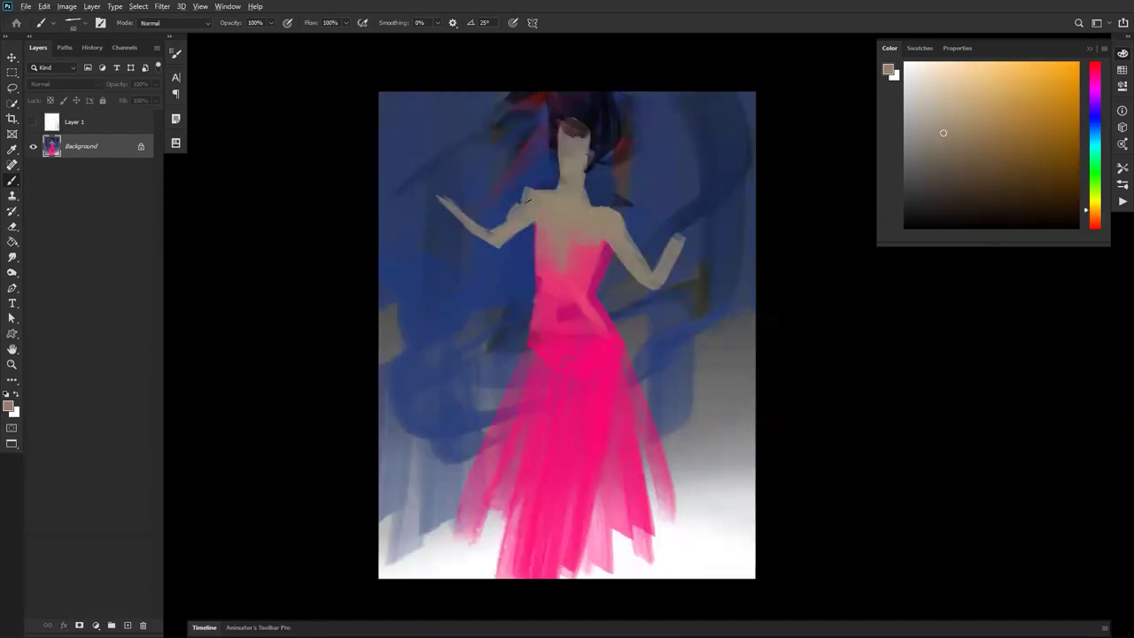
drag(448, 200, 410, 199)
mouse_move(711, 215)
mouse_down()
mouse_move(680, 238)
mouse_move(681, 218)
mouse_up()
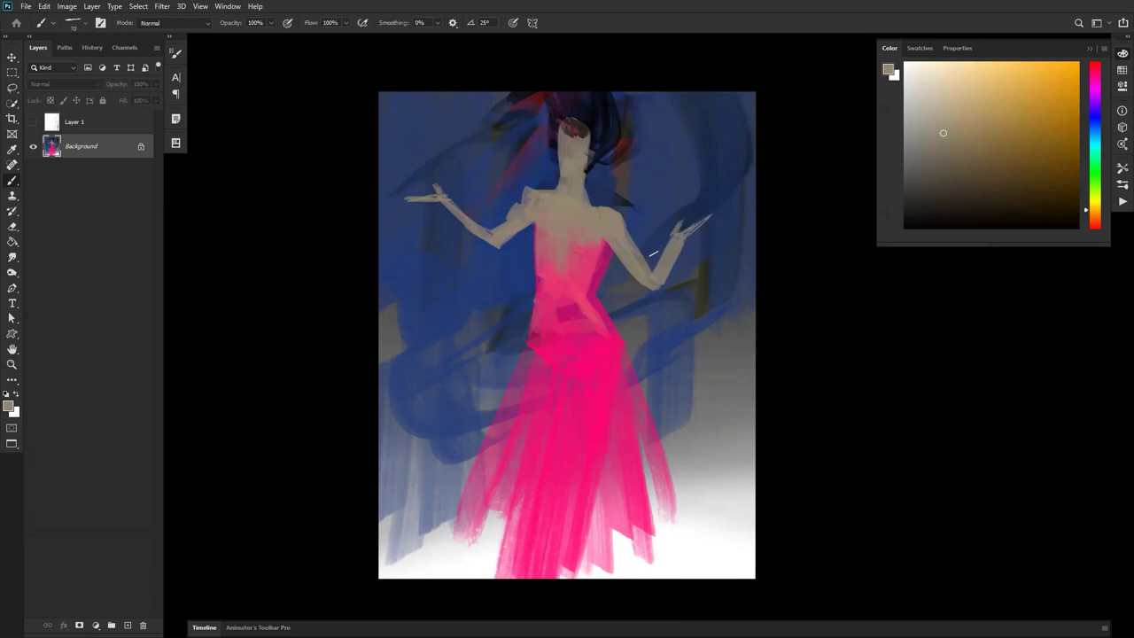
Fill out the upper arm on the straighter arm's side and paint small curved ornaments above both shoulders in the skin tone.
mouse_move(521, 204)
mouse_down()
mouse_move(497, 229)
mouse_move(515, 209)
mouse_move(465, 220)
mouse_move(452, 207)
mouse_move(483, 228)
mouse_up()
drag(542, 188, 533, 174)
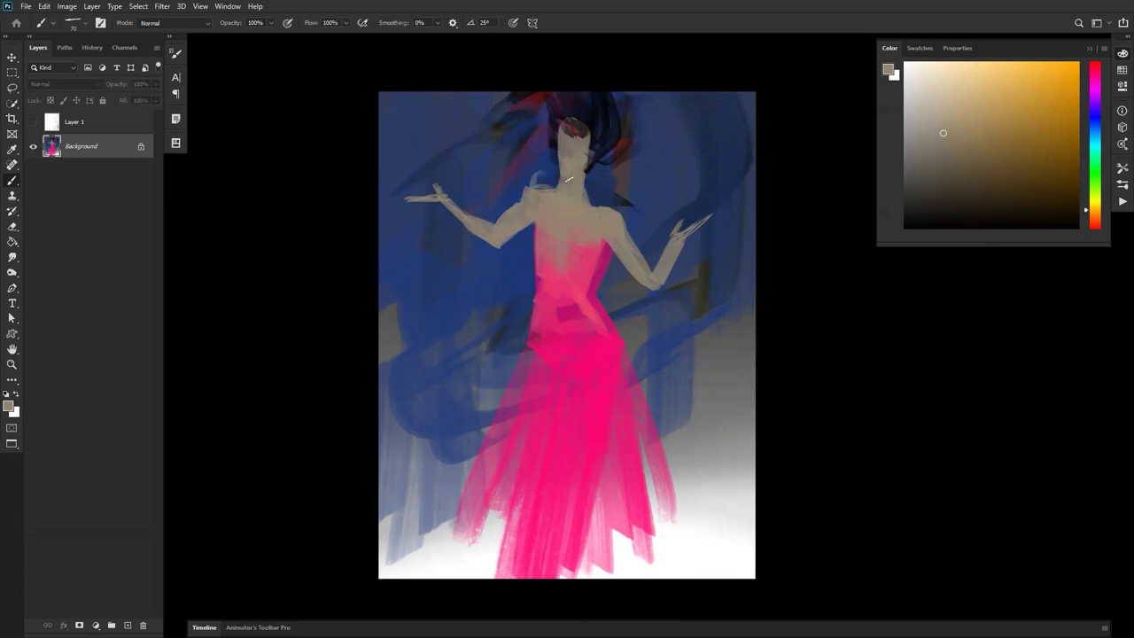
drag(611, 213, 598, 195)
Enlarge the brush to 200 px and extend the skin tone over the upper part of the pink bodice.
key(bracketright)
key(bracketright)
key(bracketright)
key(bracketright)
key(bracketright)
key(bracketright)
mouse_move(549, 248)
mouse_down()
mouse_move(547, 223)
mouse_move(558, 259)
mouse_move(563, 247)
mouse_up()
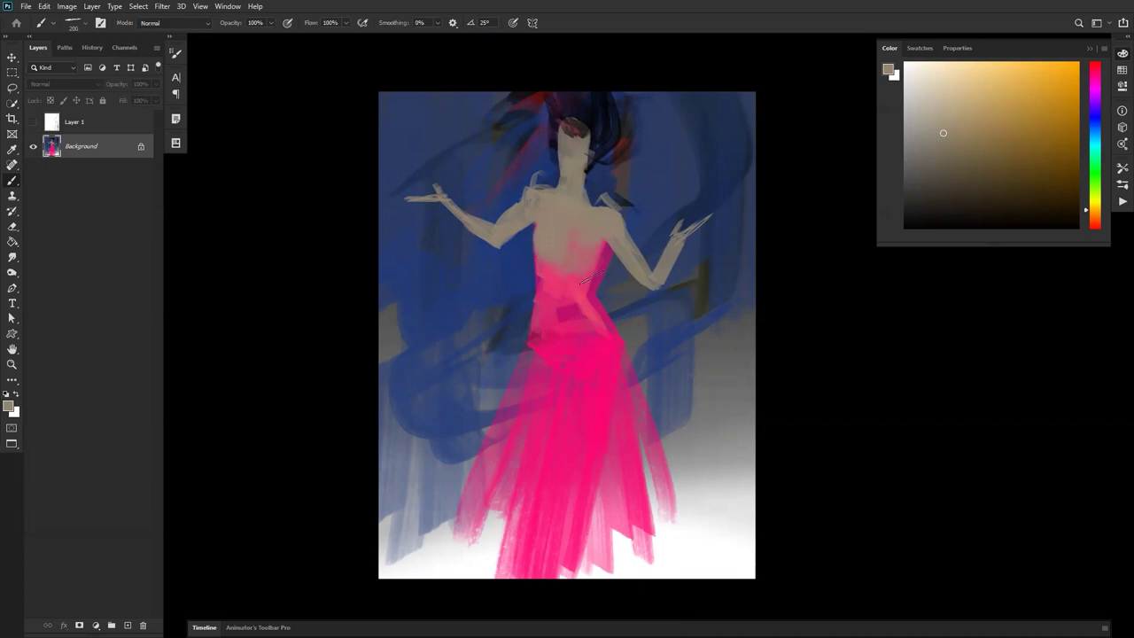
Trim the sides of the bodice with sampled background blue to narrow the torso, and flip the canvas horizontally.
alt+click(613, 285)
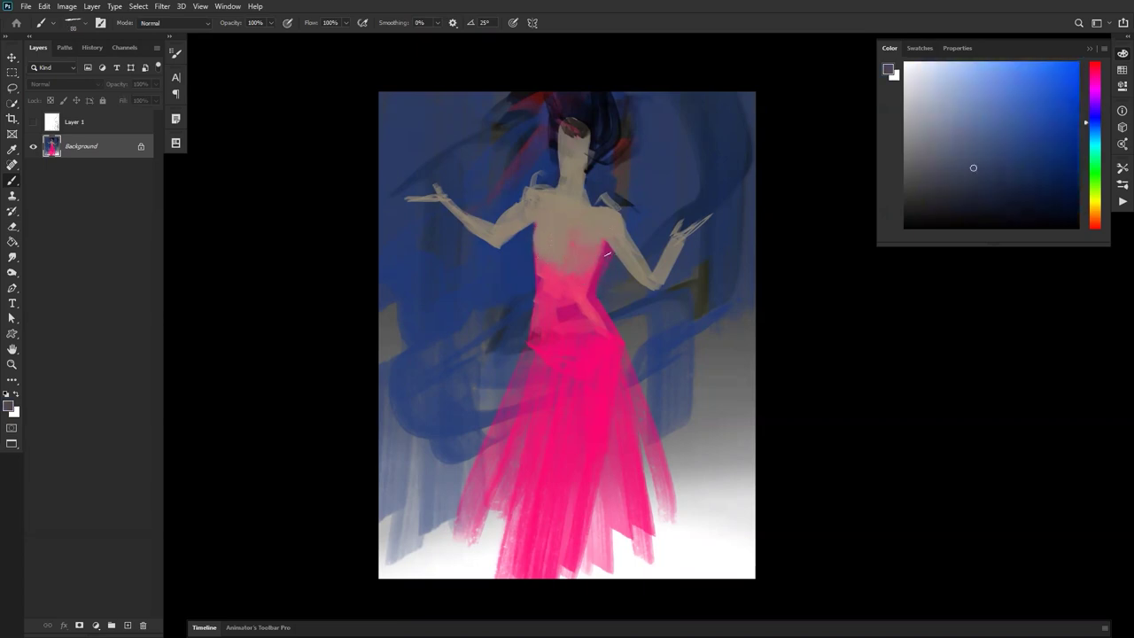
alt+click(535, 237)
alt+click(532, 297)
drag(534, 291, 535, 263)
key(ctrl+shift+h)
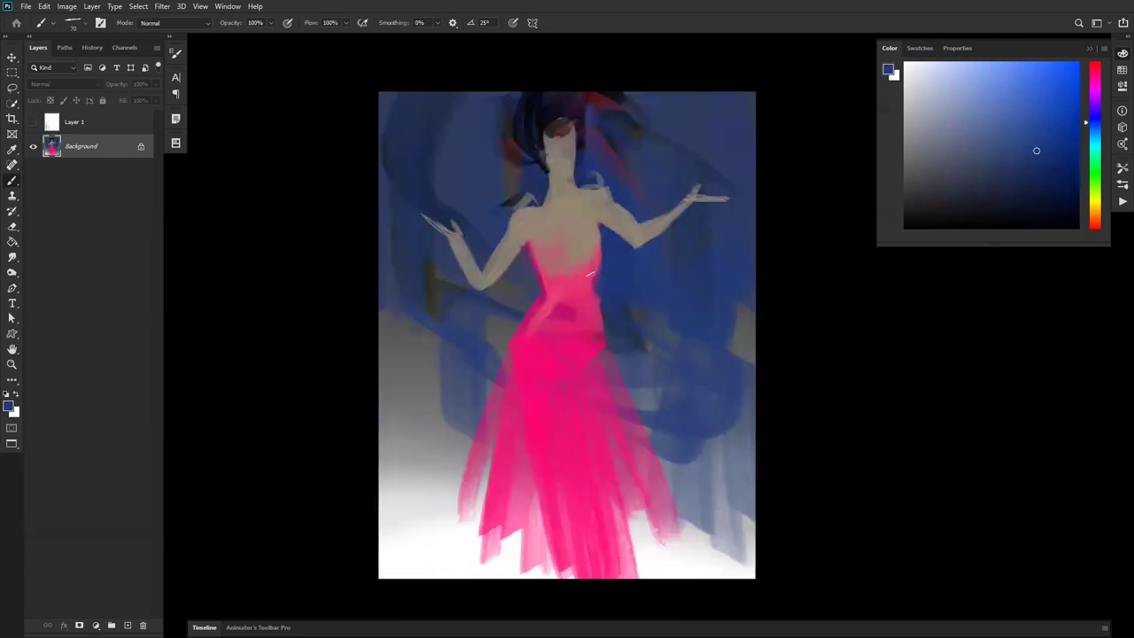
Sample the pink at the waist and blend it softly up over the chest with a 300 px brush.
alt+click(589, 278)
key(bracketright)
key(bracketright)
key(bracketright)
key(bracketright)
key(bracketright)
key(bracketright)
key(bracketright)
key(bracketright)
key(bracketright)
drag(569, 244, 583, 276)
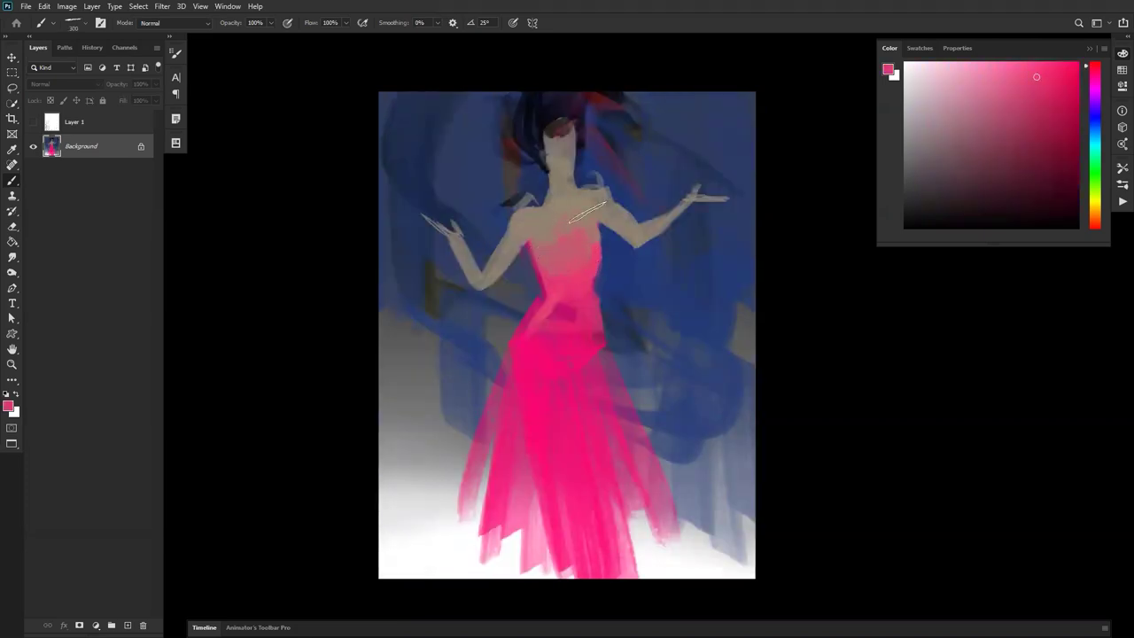
Sample the pink at the waist and widen the dress's hip with a 150 px brush.
alt+click(544, 303)
key(bracketleft)
key(bracketleft)
key(bracketleft)
key(bracketleft)
mouse_move(544, 306)
mouse_down()
mouse_move(539, 345)
mouse_move(557, 298)
mouse_move(575, 306)
mouse_move(575, 261)
mouse_move(591, 260)
mouse_move(587, 334)
mouse_up()
Shade the bodice and waist in dark magenta, and sweep a curved ribbon of sampled pink from the hip along the skirt.
key(bracketright)
click(1033, 162)
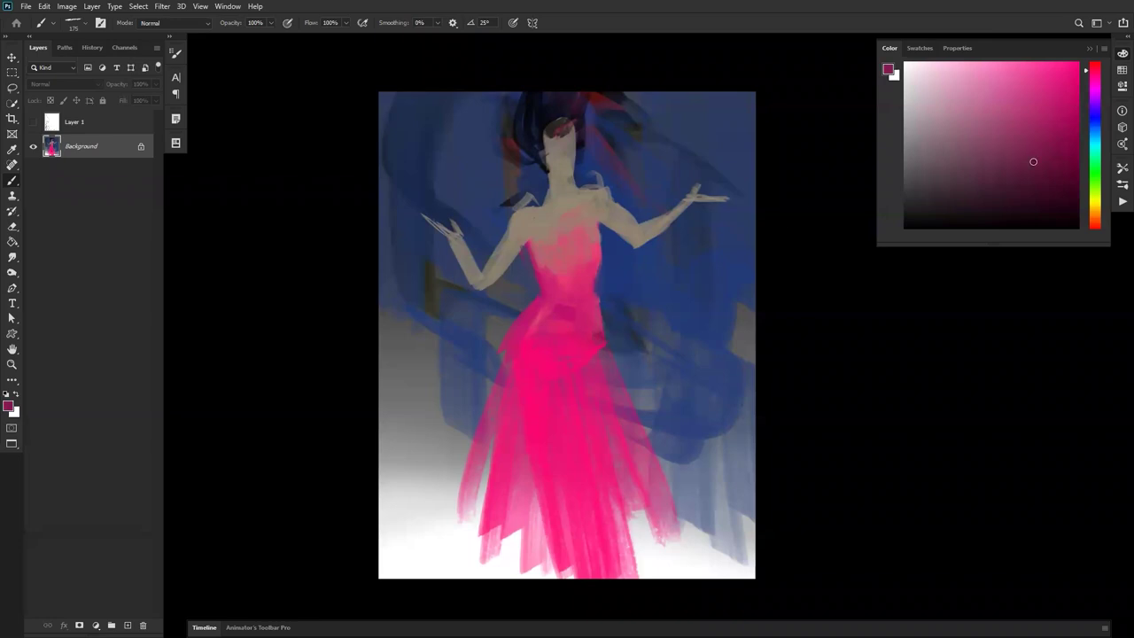
drag(594, 262, 567, 323)
key(bracketleft)
drag(598, 268, 578, 286)
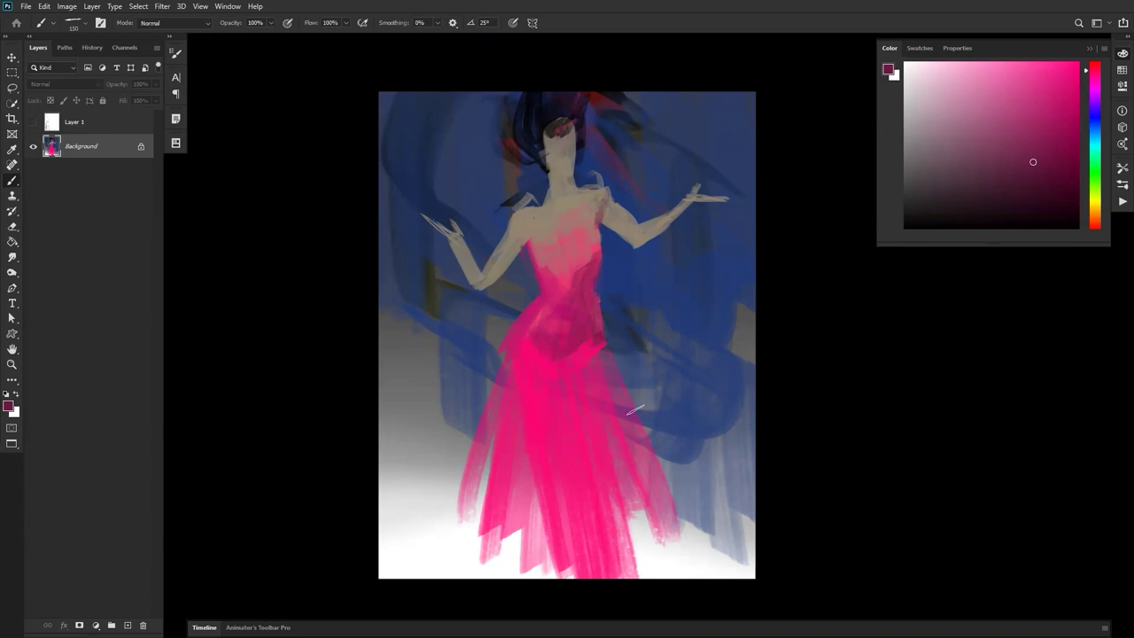
alt+click(520, 330)
drag(516, 353, 480, 375)
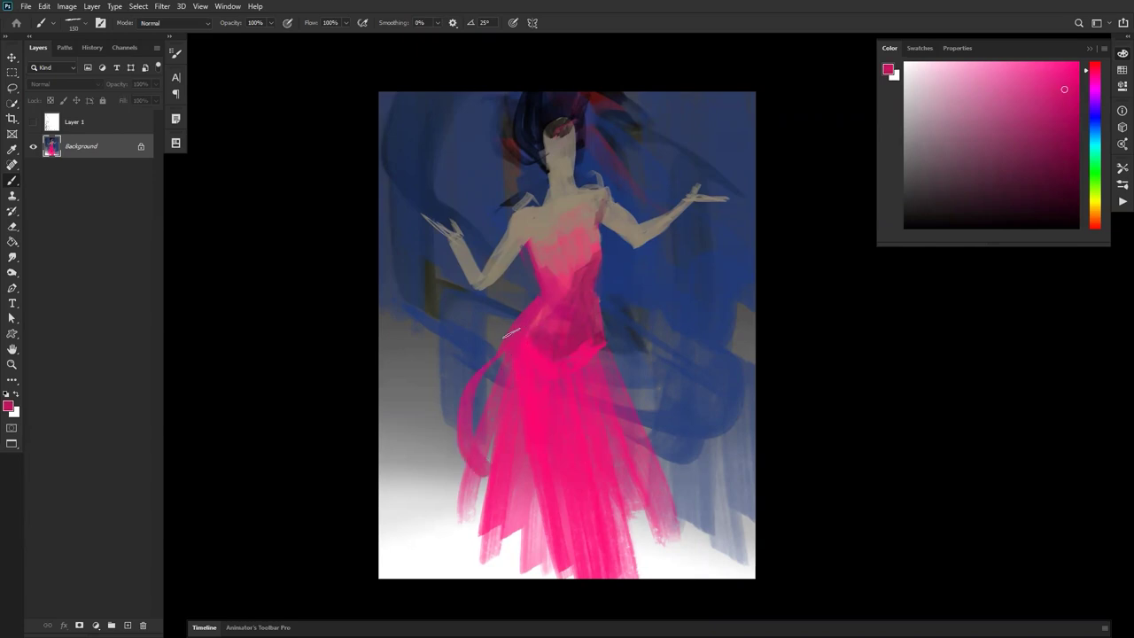
Set the brush to Color Dodge mode with white as the foreground colour, and paint a bright highlight on the shoulder at 200 px.
key(alt+shift+d)
key(d)
key(x)
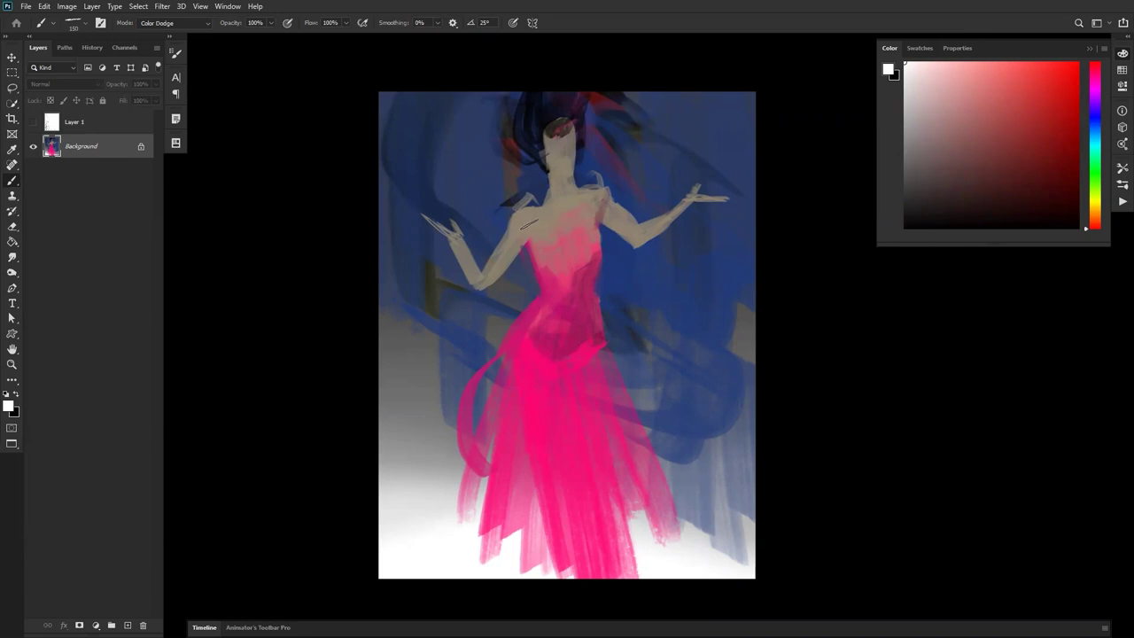
mouse_move(518, 213)
mouse_down()
mouse_move(534, 199)
mouse_move(520, 206)
mouse_move(536, 209)
mouse_move(539, 251)
mouse_move(589, 176)
mouse_move(535, 210)
mouse_up()
key(ctrl+z)
key(bracketright)
key(ctrl+z)
key(bracketright)
Choose a warm orange-tan and add highlights to the shoulder and upper arm, undoing the last stroke.
drag(1095, 205, 1095, 212)
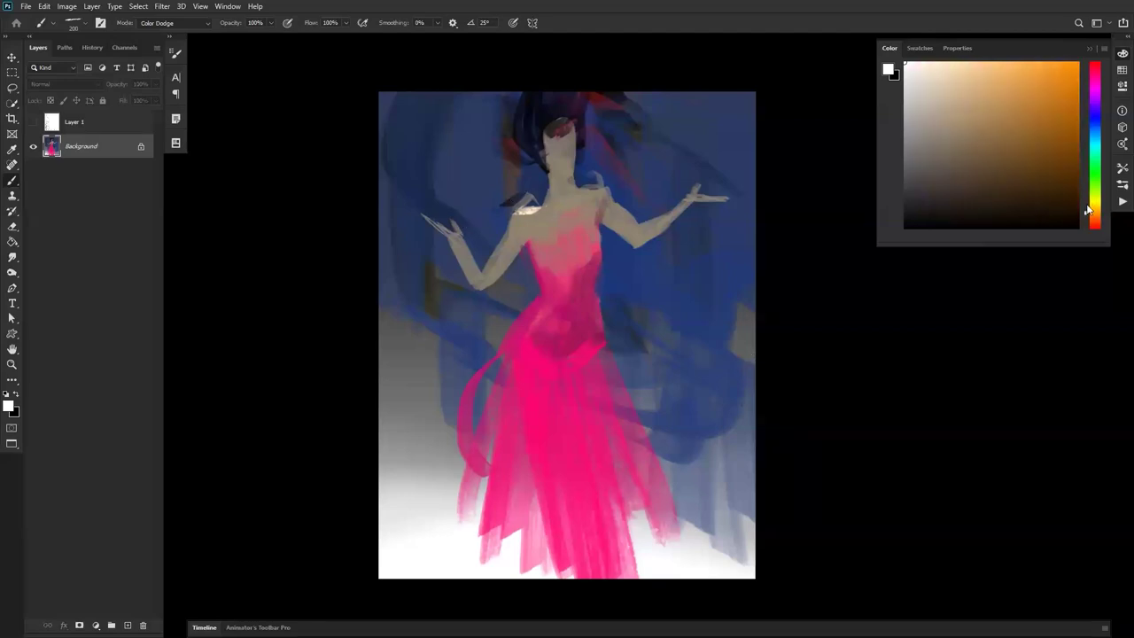
click(995, 101)
mouse_move(537, 214)
mouse_down()
mouse_move(526, 211)
mouse_move(541, 189)
mouse_up()
drag(505, 234, 492, 264)
key(ctrl+z)
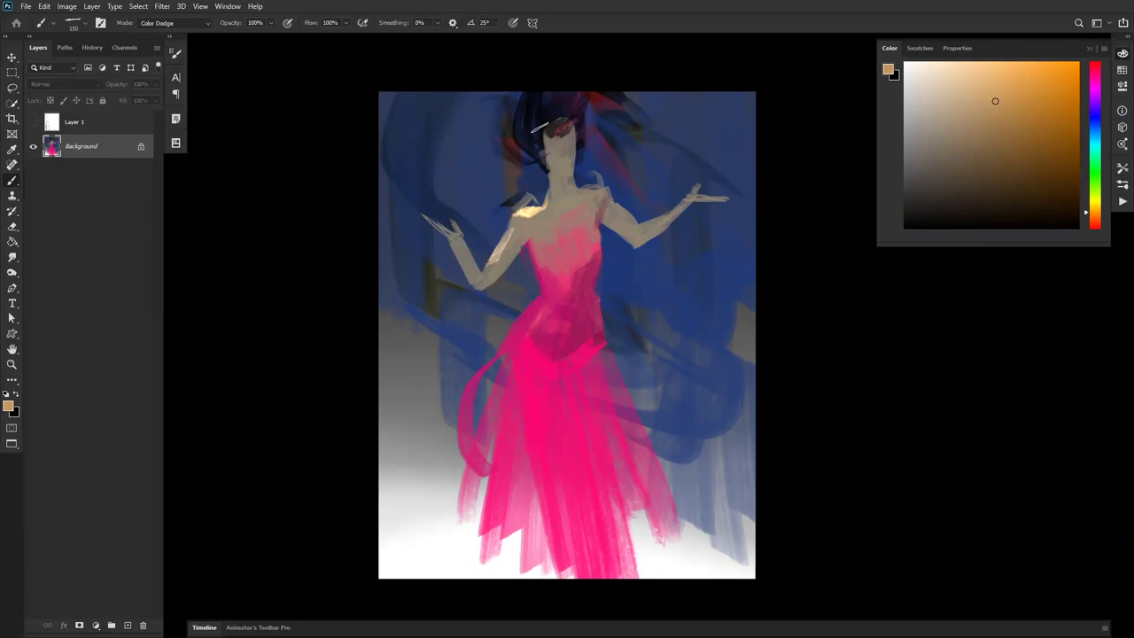
Add warm Color Dodge highlights to the face, neck and opposite shoulder, flipping the canvas horizontally to check the figure.
mouse_move(548, 134)
mouse_down()
mouse_move(550, 151)
mouse_move(558, 129)
mouse_up()
key(ctrl+shift+h)
drag(535, 197, 547, 193)
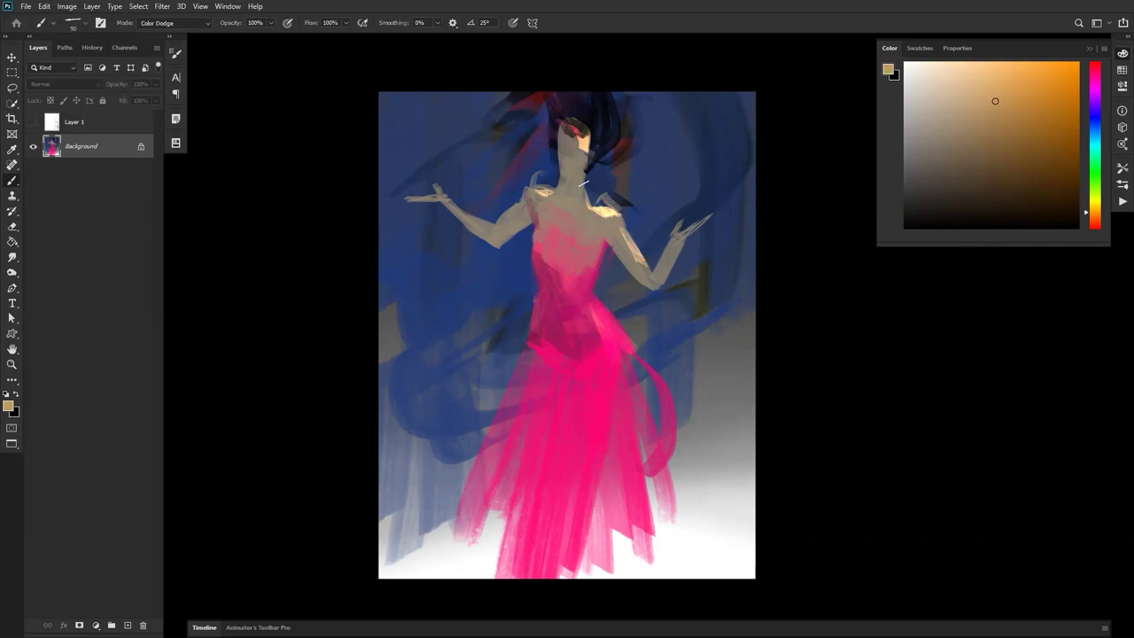
drag(583, 183, 594, 207)
key(ctrl+shift+h)
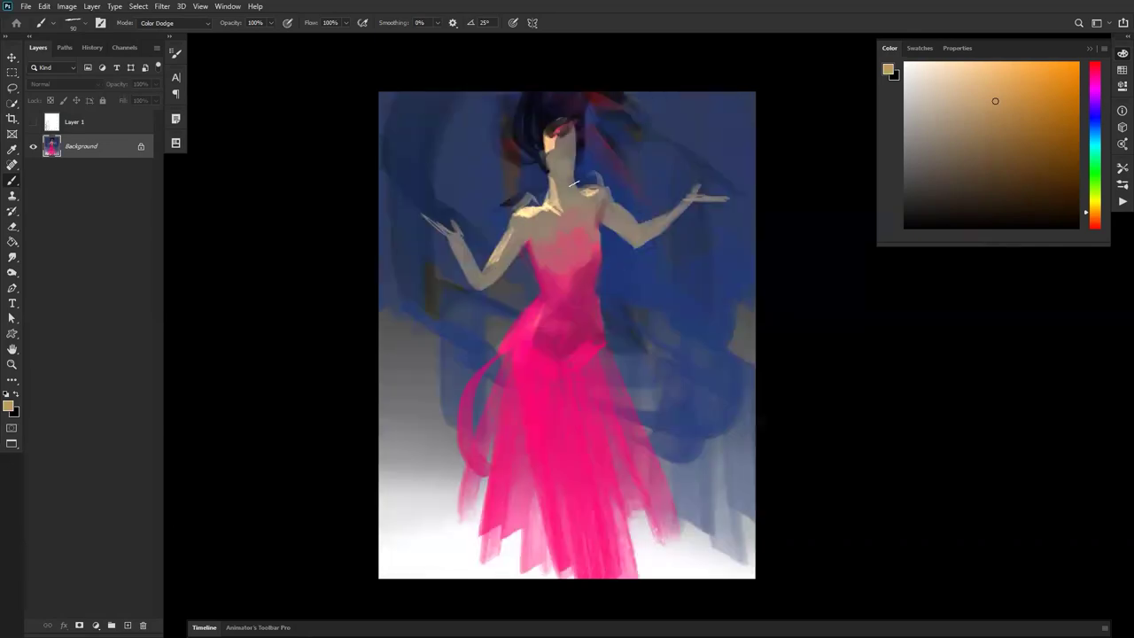
key(h)
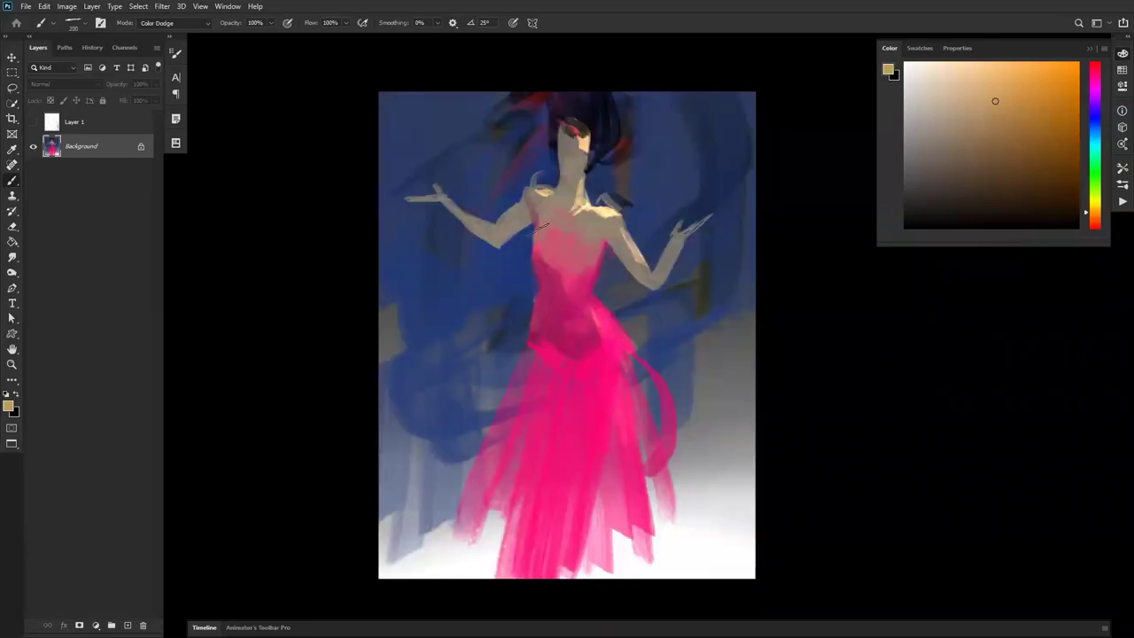
key(h)
Return the brush to Normal mode and paint fine collarbone strokes with the sampled shoulder highlight.
key(shift+alt+n)
alt+click(536, 220)
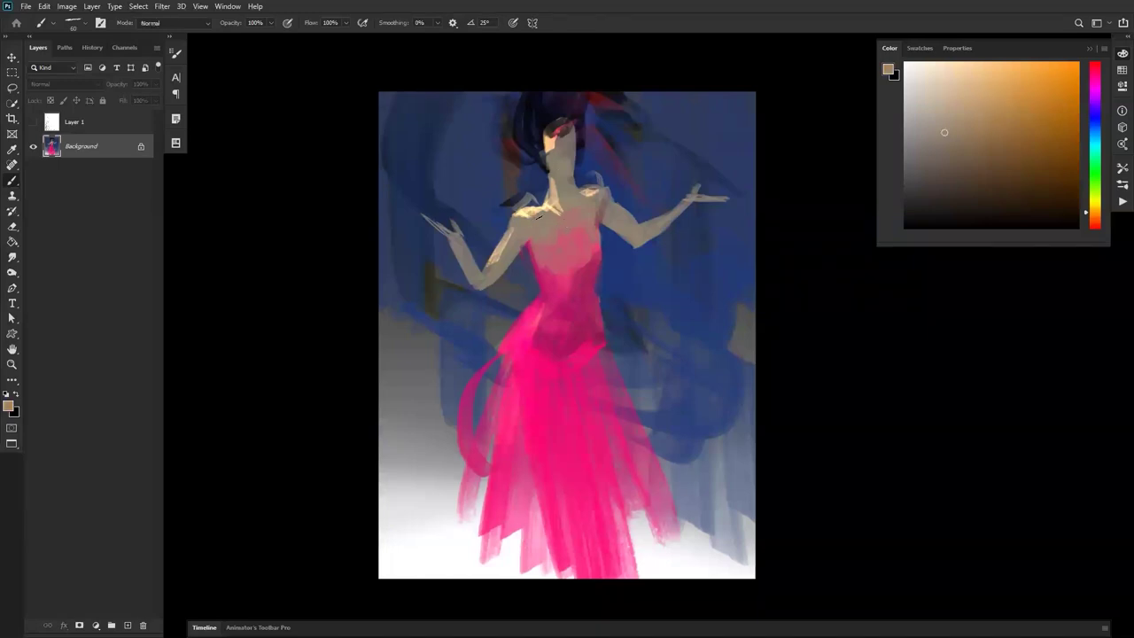
alt+click(536, 210)
drag(537, 211, 545, 217)
Enlarge the brush to 100 px and blend sampled skin shadow and highlight tones over the collarbone, shoulder and upper arm.
key(bracketright)
key(bracketright)
key(bracketright)
key(bracketright)
key(bracketright)
key(bracketright)
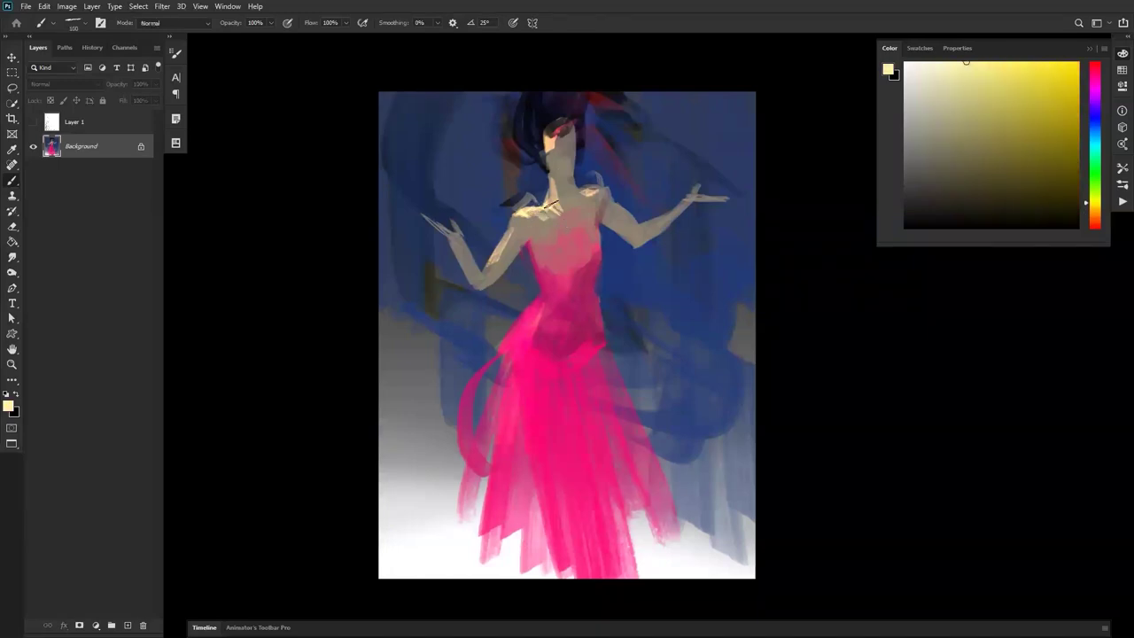
alt+click(548, 225)
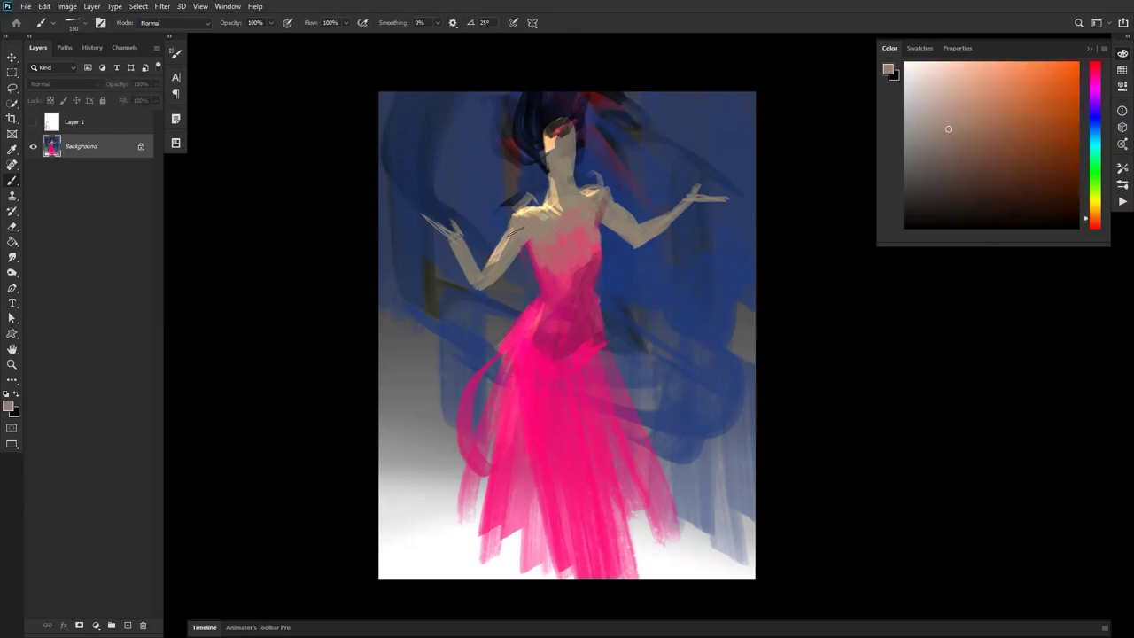
alt+click(524, 206)
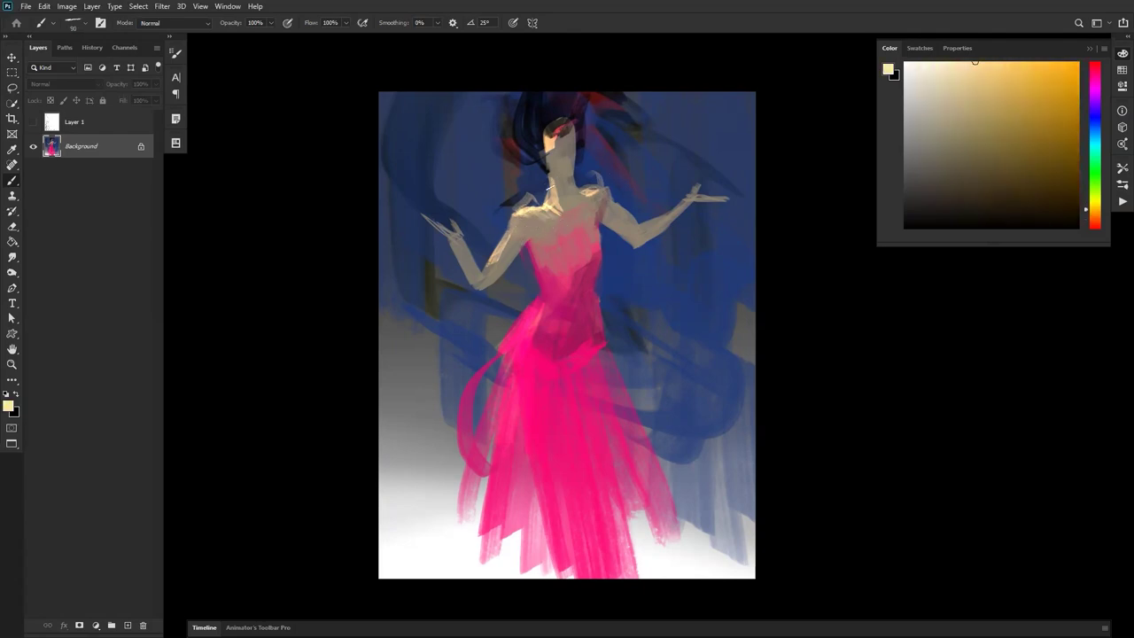
Darken the hair beside the face with black, define the jaw with sampled skin tone, and flip the canvas.
key(d)
drag(544, 179, 528, 137)
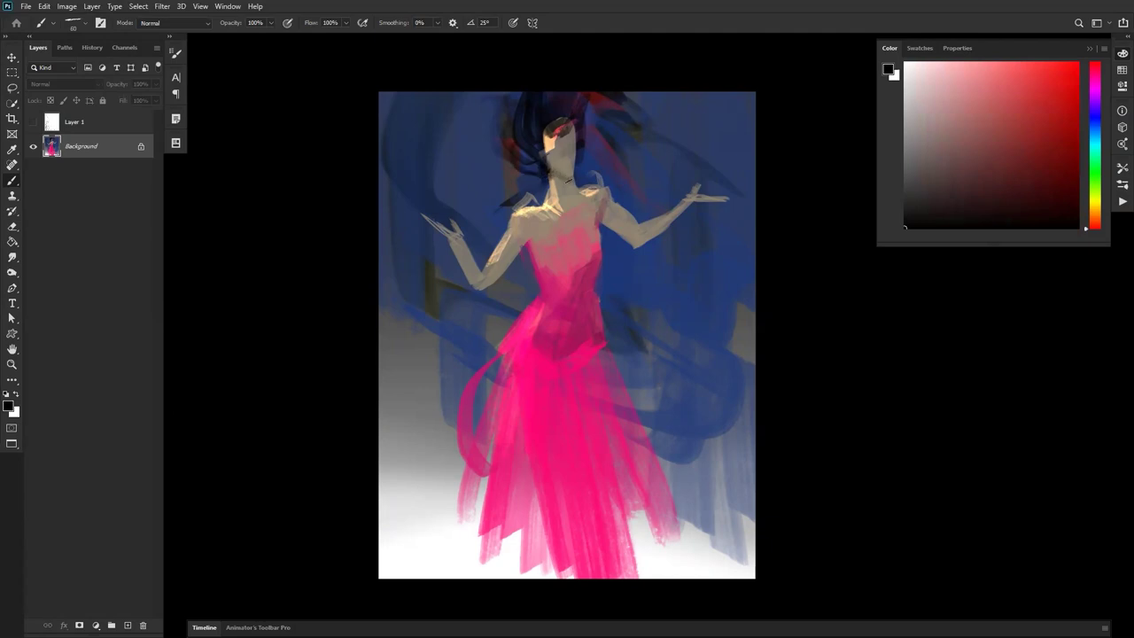
alt+click(564, 159)
drag(574, 177, 574, 133)
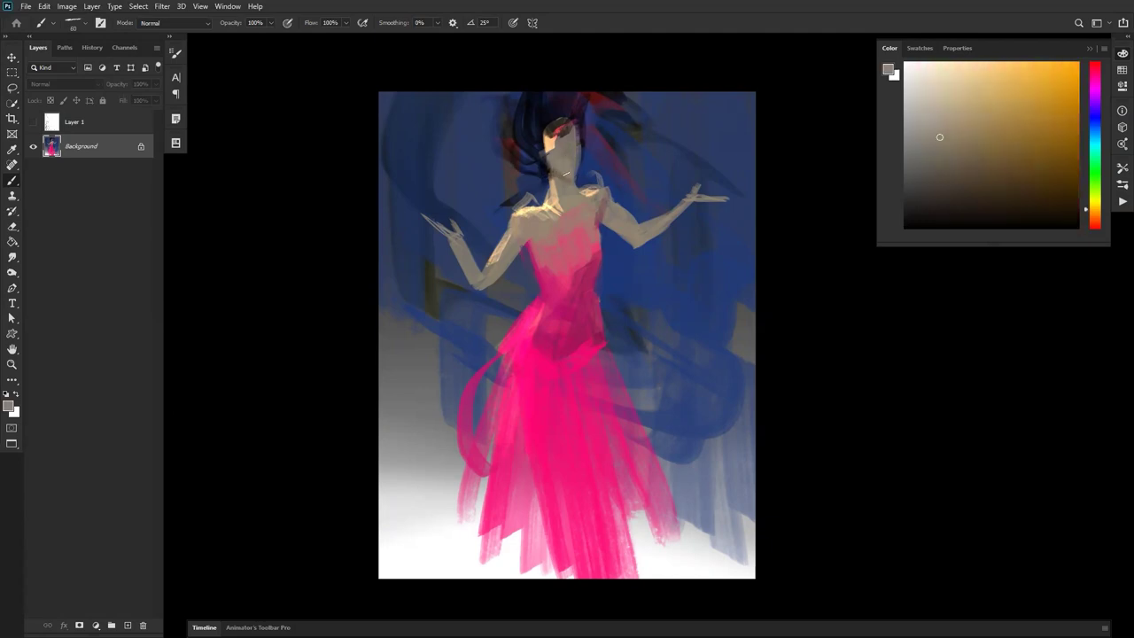
key(ctrl+f)
Model the bust with a dark crease and soft shading below it, blending with pinks sampled from the bodice.
key(d)
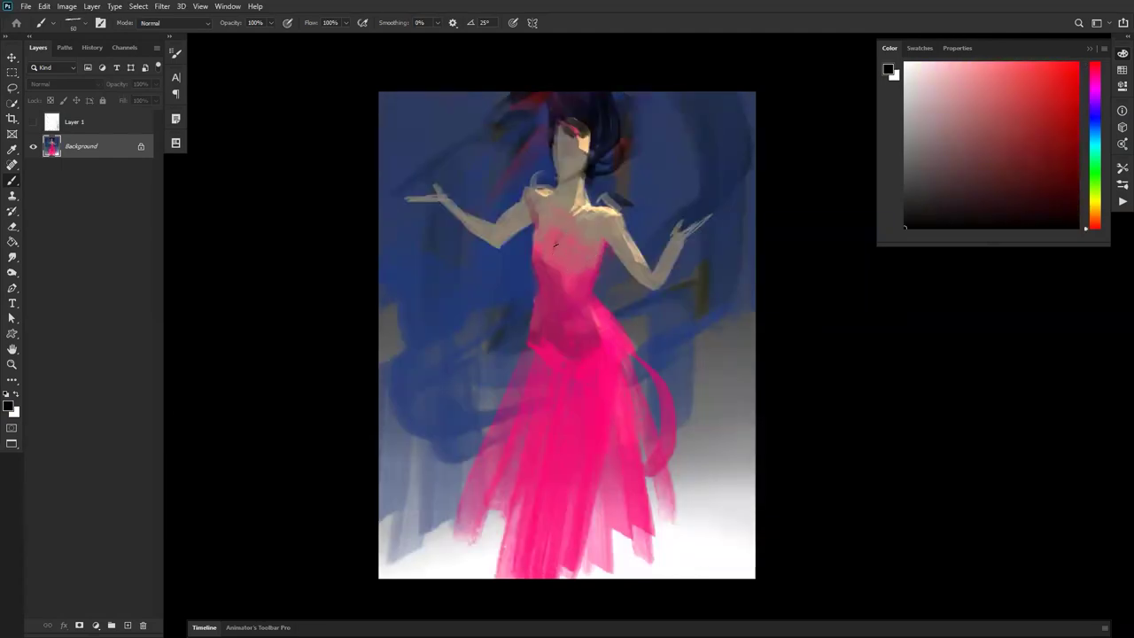
alt+click(551, 243)
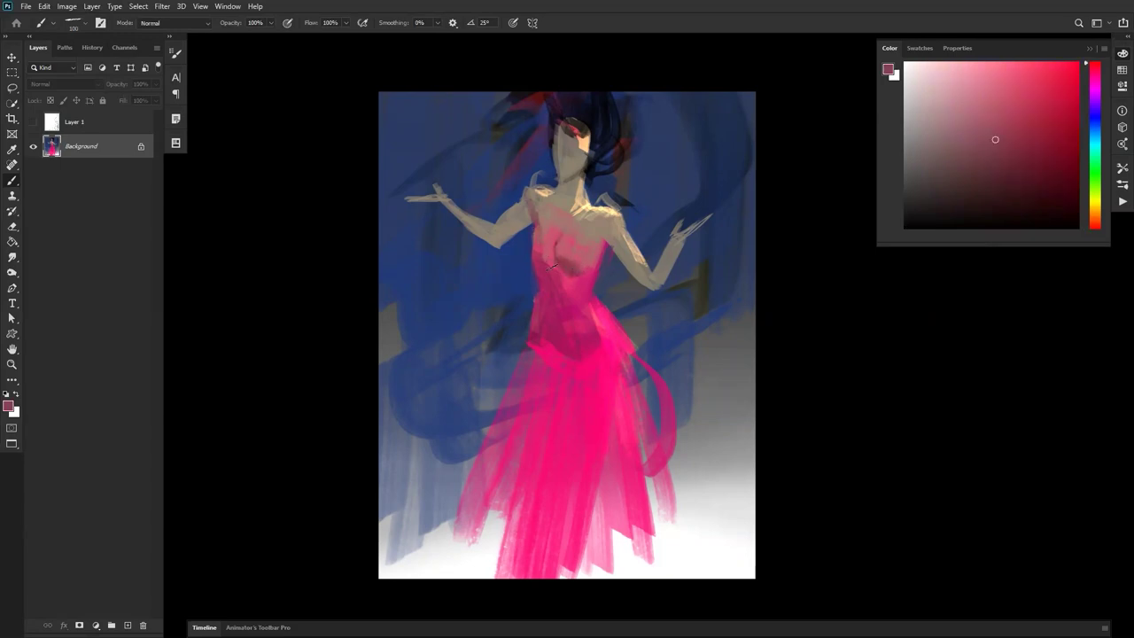
alt+click(571, 270)
alt+click(587, 282)
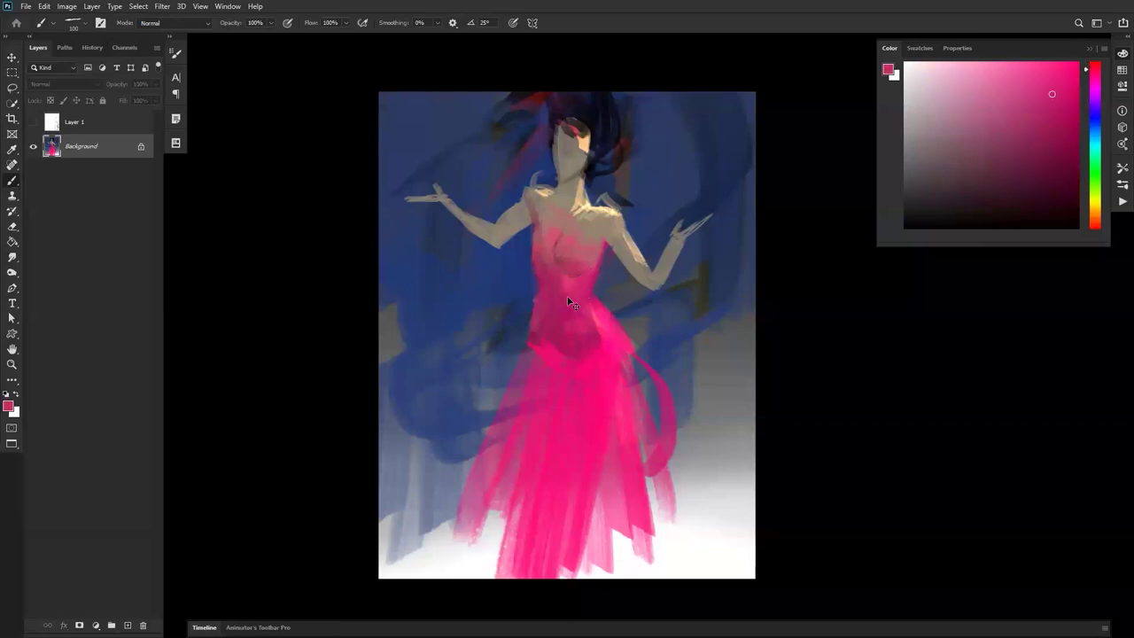
Flip the canvas, darken the neck under the chin with black, and draw a thin line at the neck's base.
key(ctrl+shift+h)
key(d)
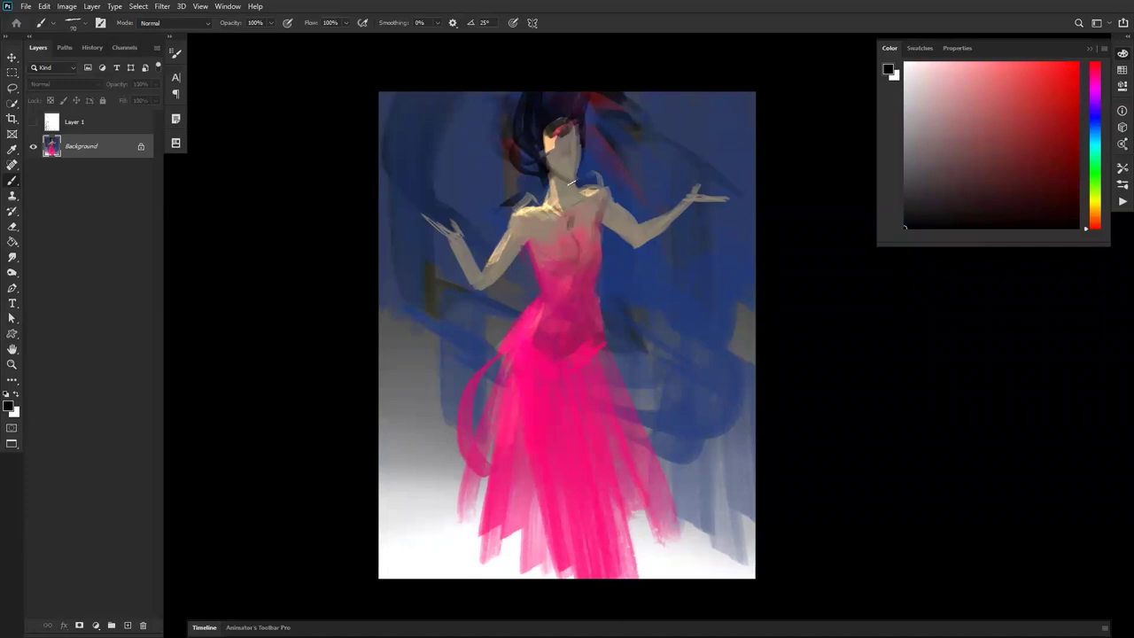
drag(557, 181, 574, 192)
key(h)
key(bracketright)
key(bracketright)
key(bracketright)
key(bracketright)
key(bracketright)
key(bracketright)
key(bracketright)
drag(517, 206, 507, 217)
key(ctrl+z)
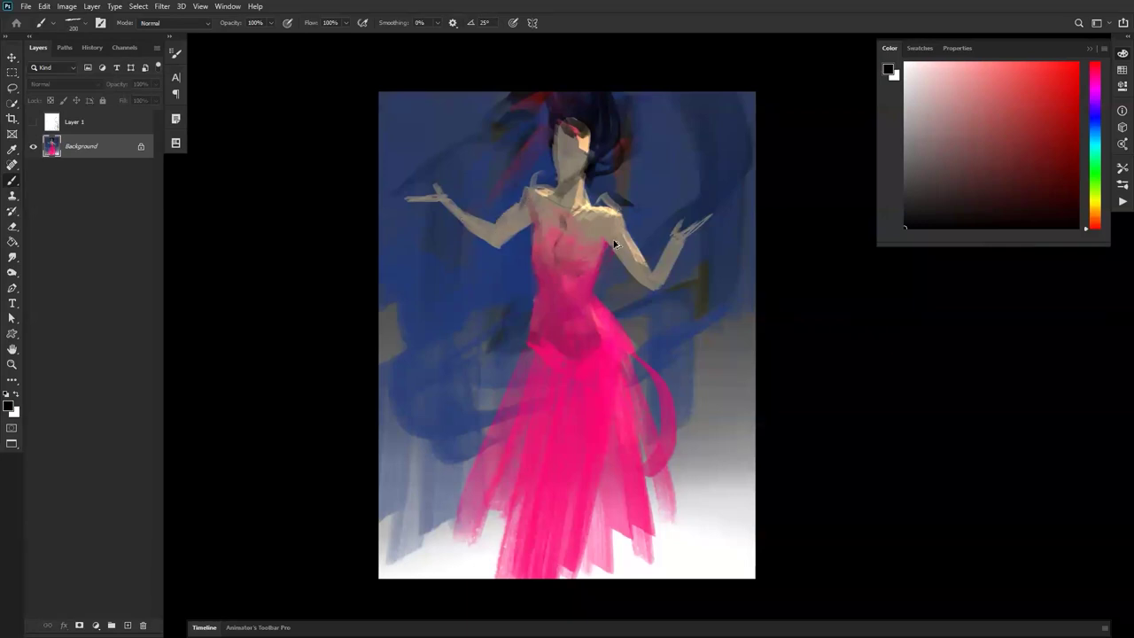
Sample the muted tone beside the bodice's upper edge and shade the underside of the bent arm down to the elbow.
alt+click(614, 244)
key(bracketleft)
drag(623, 263, 651, 293)
Refine the raised hand and wrist on the bent arm with sampled background blue and skin tone.
alt+click(669, 244)
alt+click(684, 244)
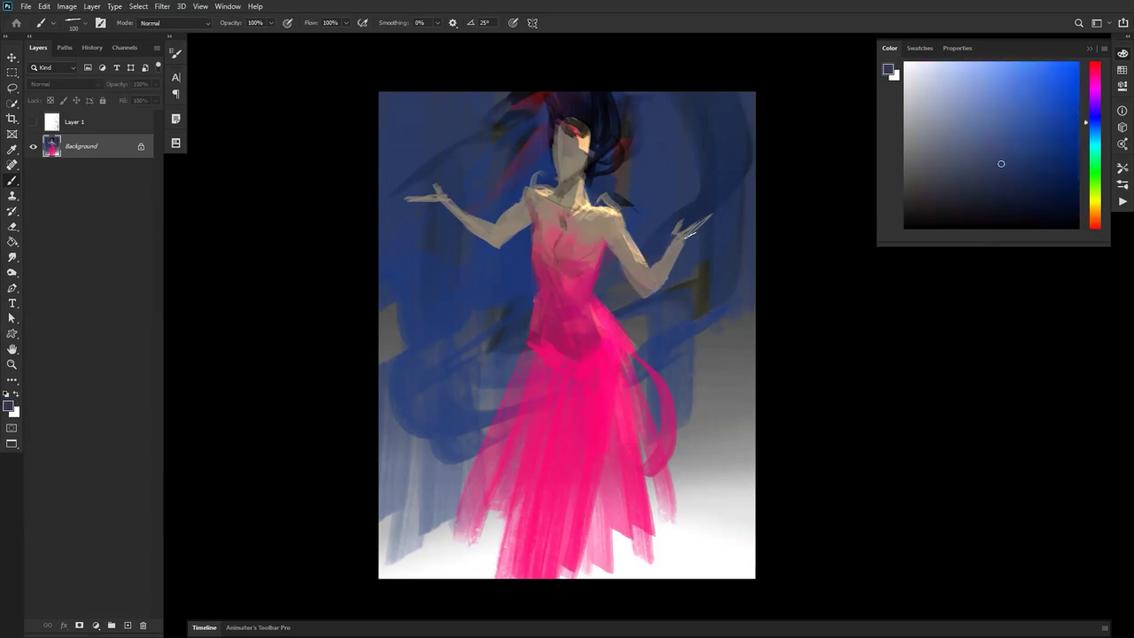
alt+click(673, 237)
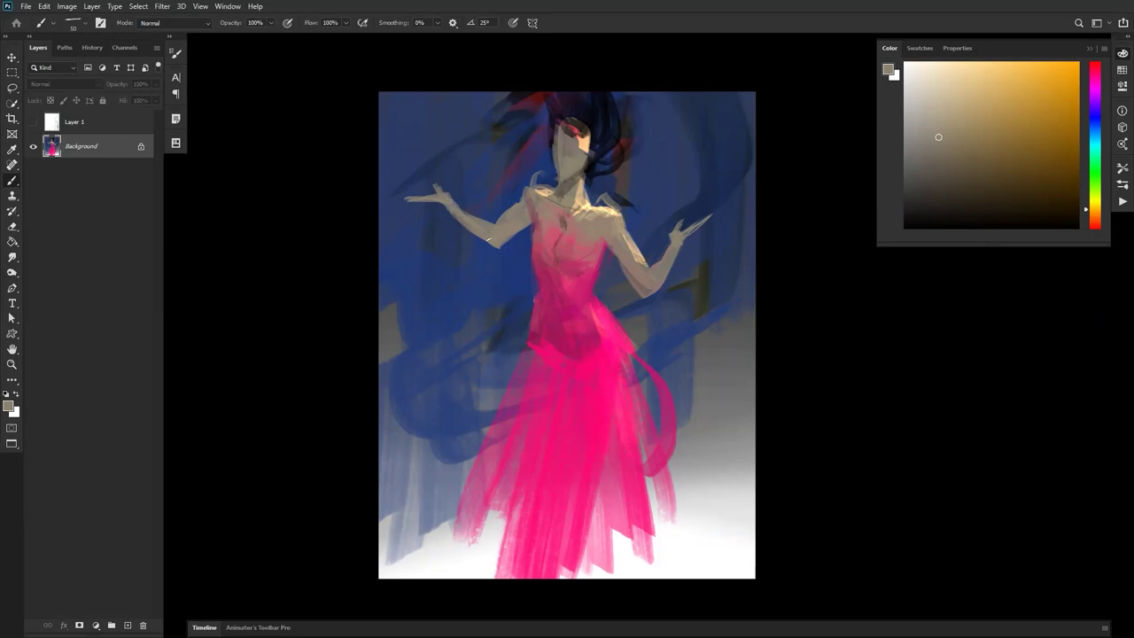
Highlight the collarbone and neck base with pale yellow sampled from the shoulder, and refine the neck's edge with nearby sampled tones.
alt+click(620, 212)
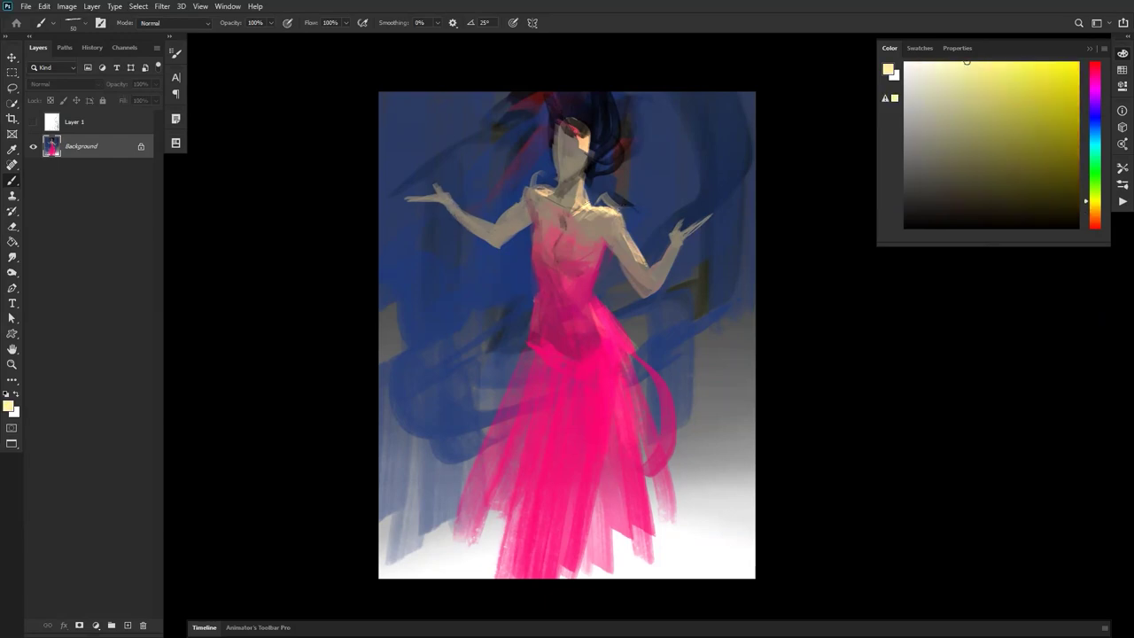
drag(583, 200, 604, 212)
alt+click(582, 177)
alt+click(592, 172)
alt+click(587, 180)
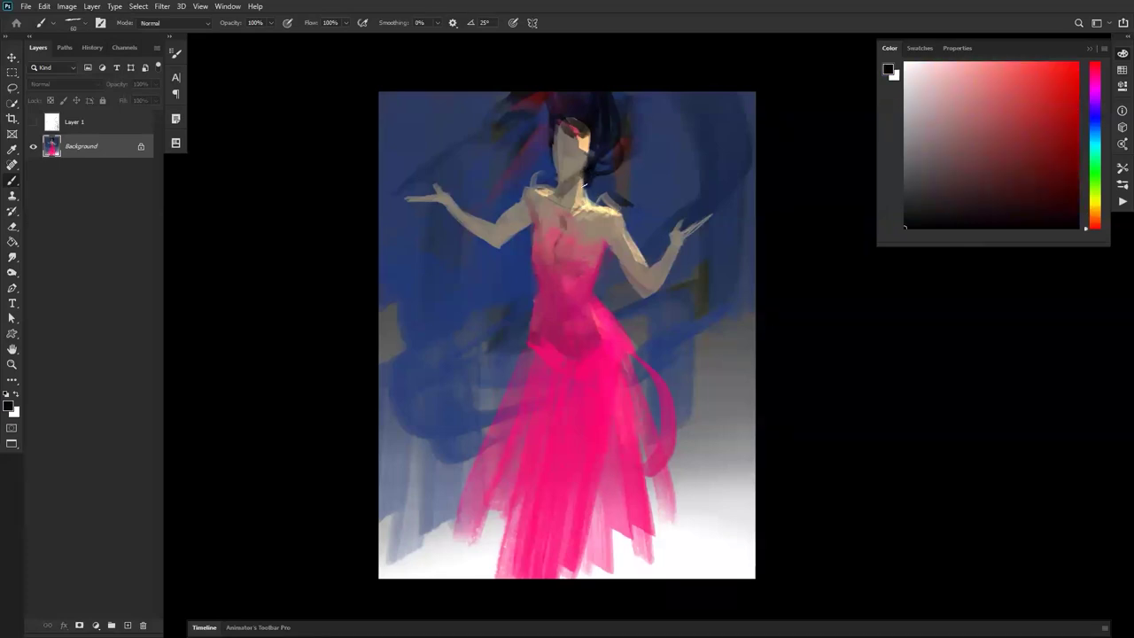
Refine the forehead and hairline with sampled skin and dark hair tones, and extend the dark hair around the head.
alt+click(577, 135)
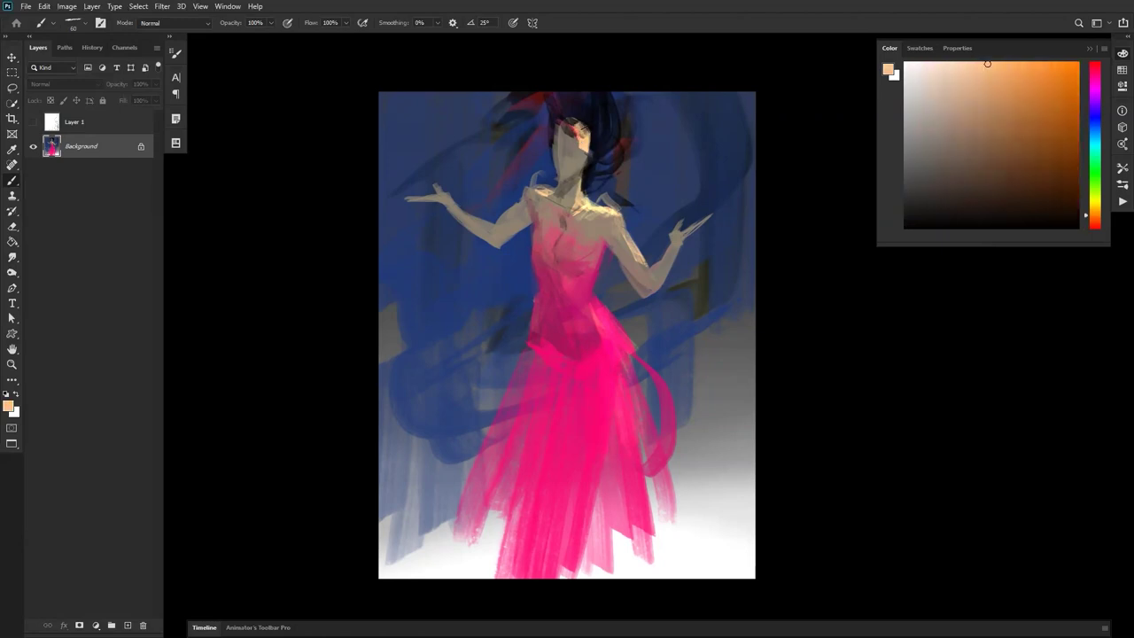
alt+click(593, 139)
mouse_move(572, 124)
mouse_down()
mouse_move(590, 130)
mouse_move(574, 122)
mouse_up()
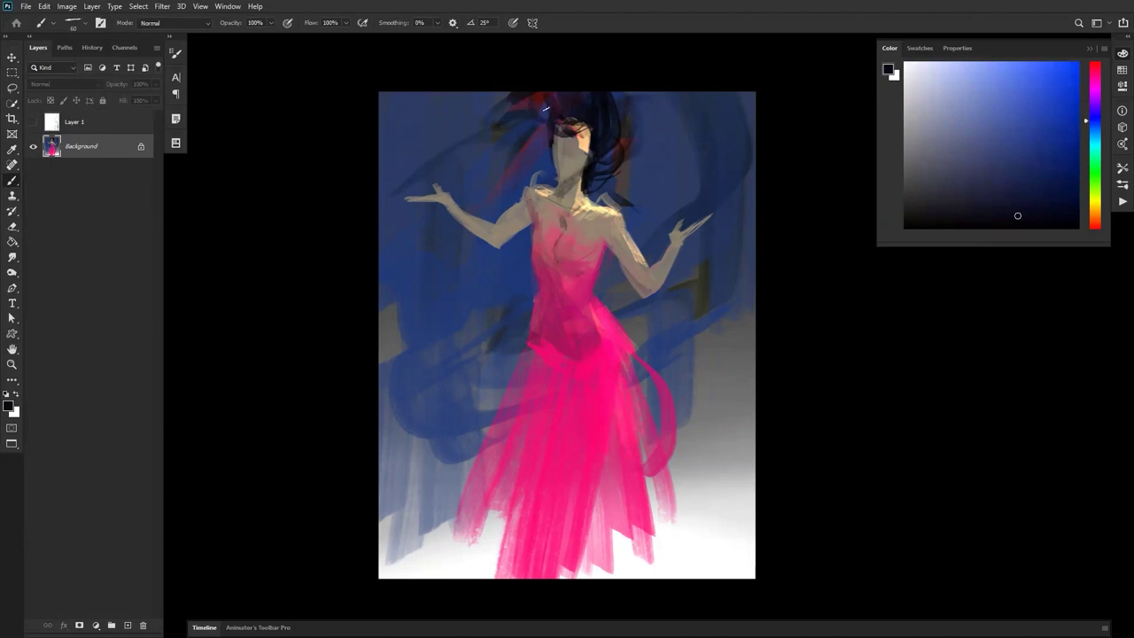
mouse_move(549, 137)
mouse_down()
mouse_move(508, 108)
mouse_move(522, 150)
mouse_up()
Flip the canvas, cover the upper chest's dark mark with sampled dusty pink, and define the crease under the bust with black.
key(ctrl+shift+h)
key(])
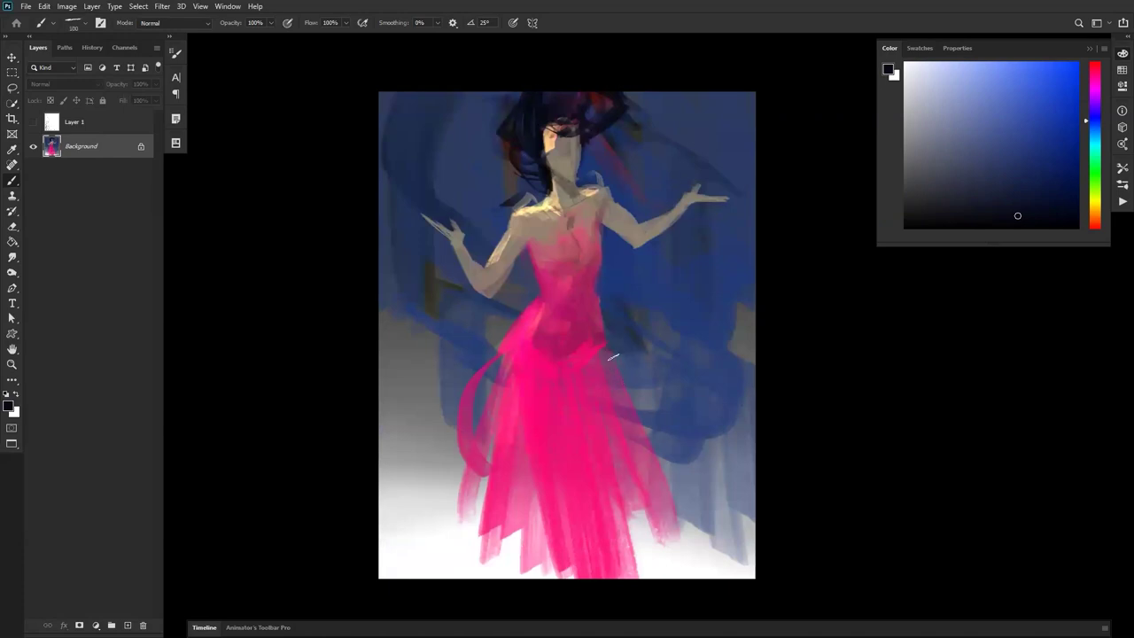
alt+click(567, 210)
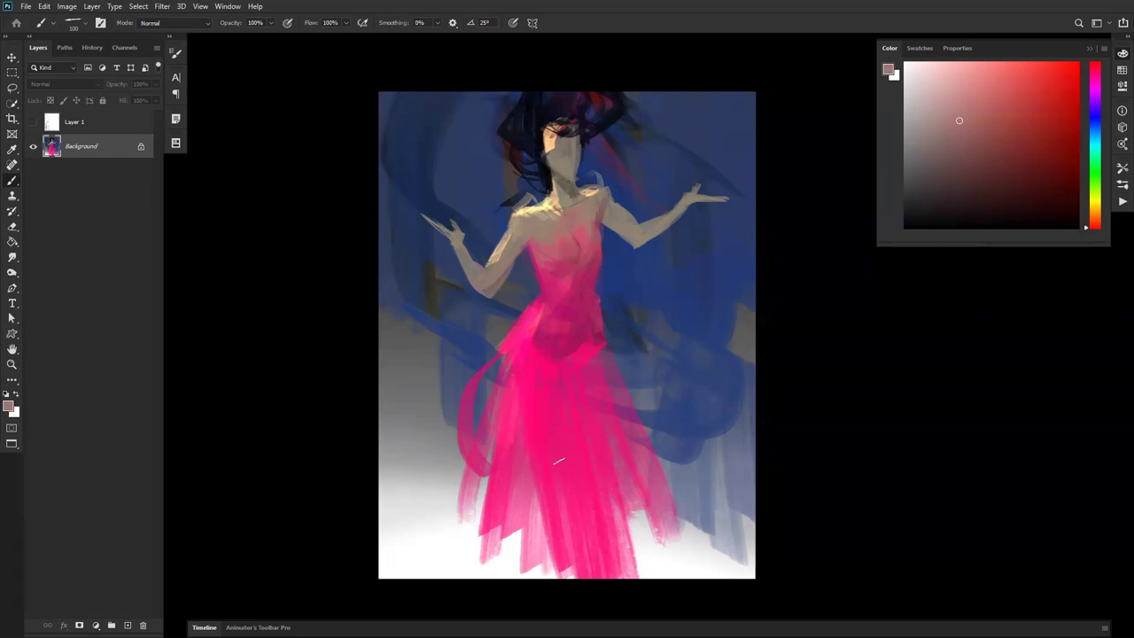
key(d)
alt+click(558, 204)
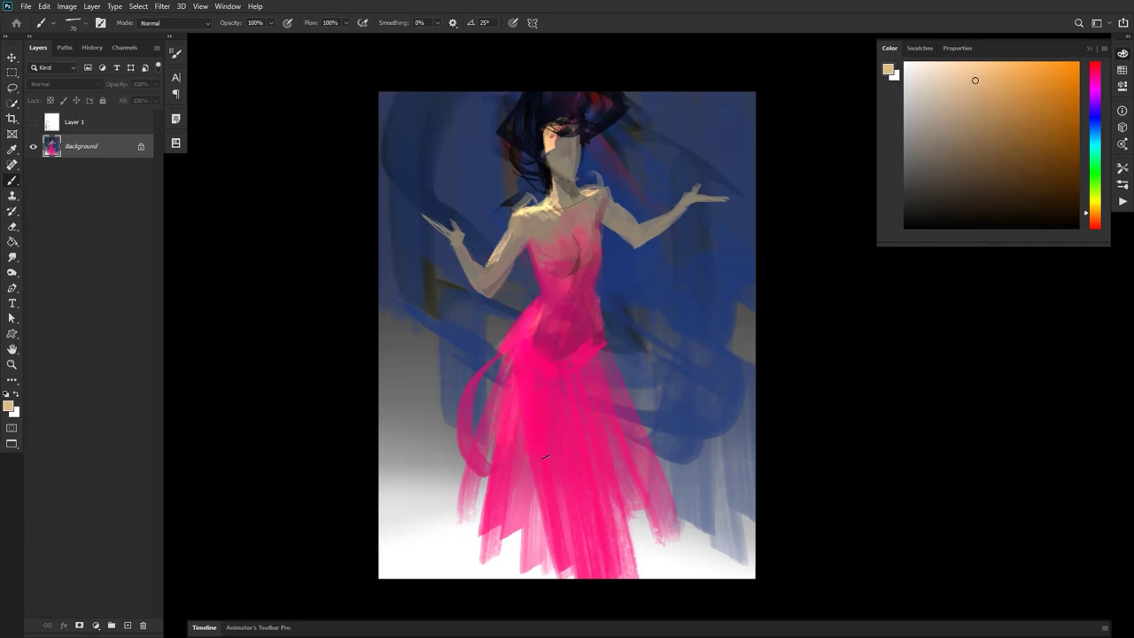
Refine the neck and the shoulder line beside it with sampled skin tone, background blue and black, flipping the canvas to check.
alt+click(555, 200)
key(bracketleft)
key(bracketleft)
key(ctrl+shift+h)
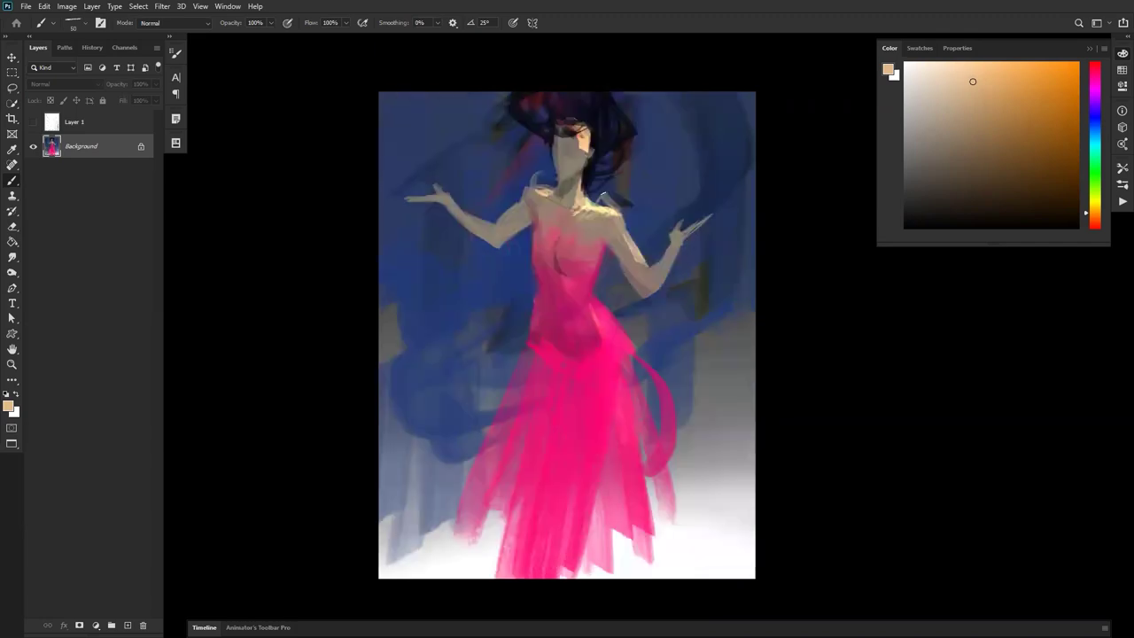
alt+click(555, 185)
alt+click(556, 181)
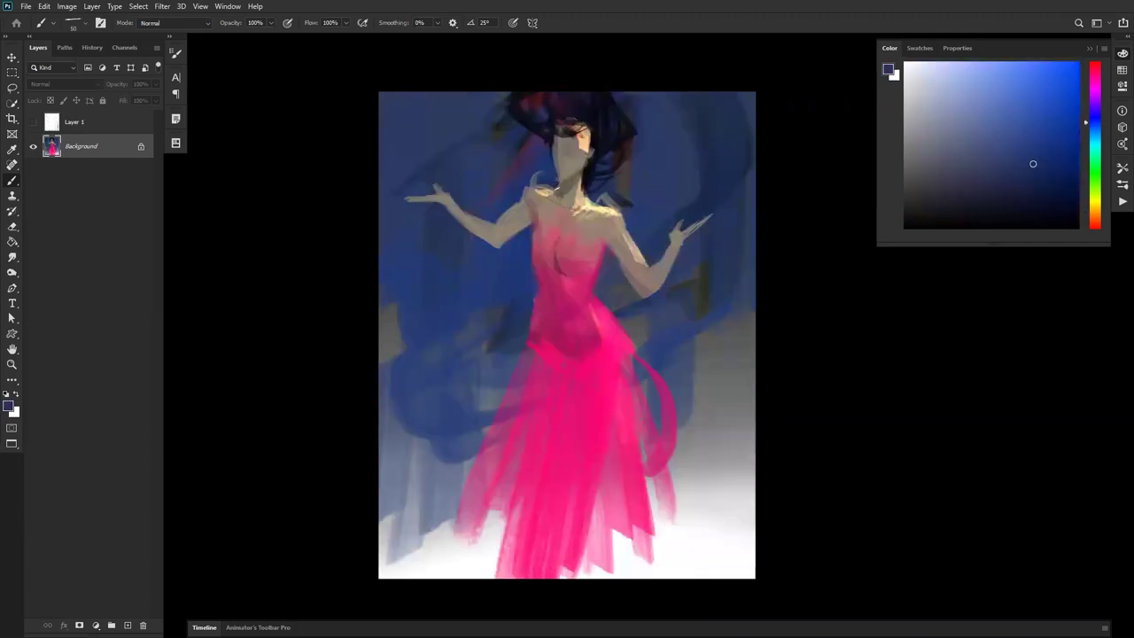
key(d)
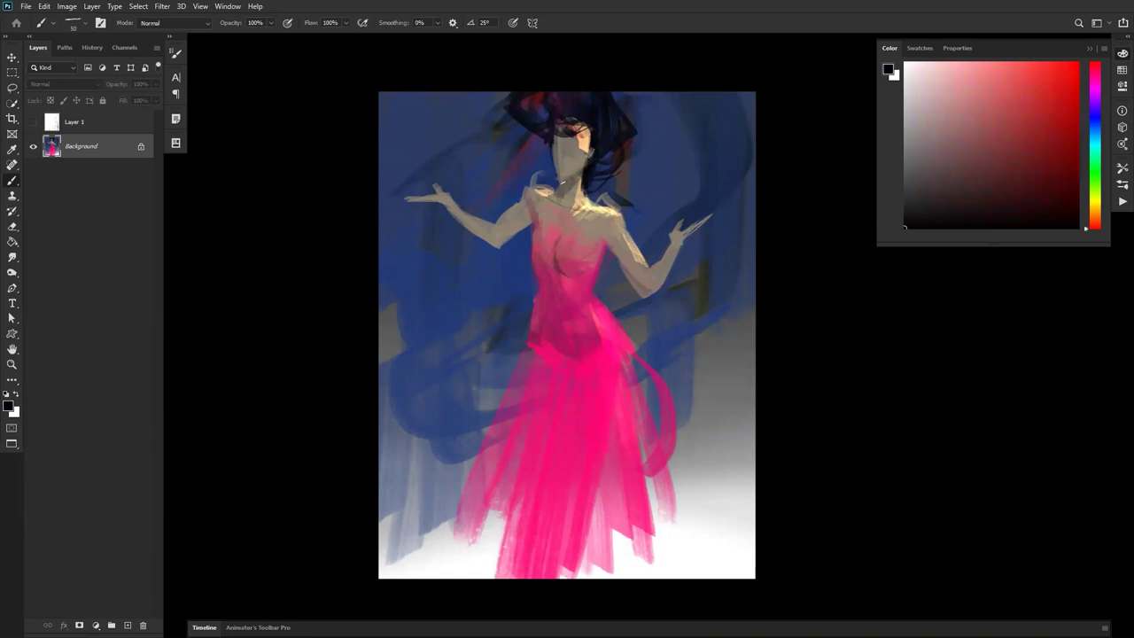
Enlarge the brush to 150 px, flip the canvas, and switch to the first 25 px round brush in the STANDARD set.
key(bracketright)
key(bracketright)
key(bracketright)
key(bracketright)
key(bracketright)
key(ctrl+shift+h)
right_click(705, 280)
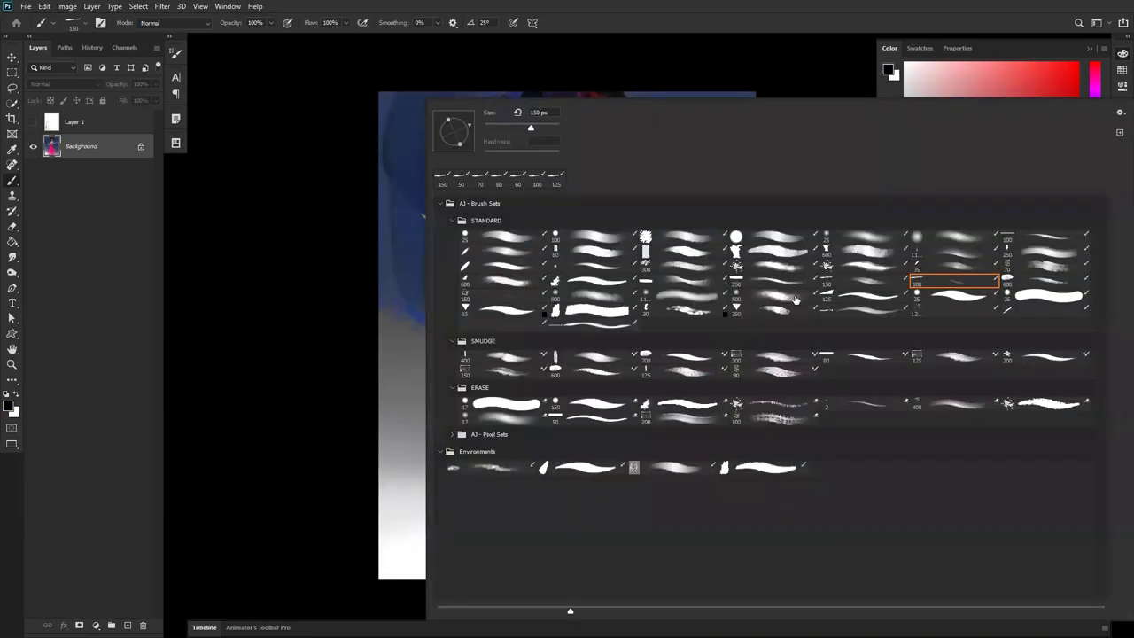
double_click(507, 238)
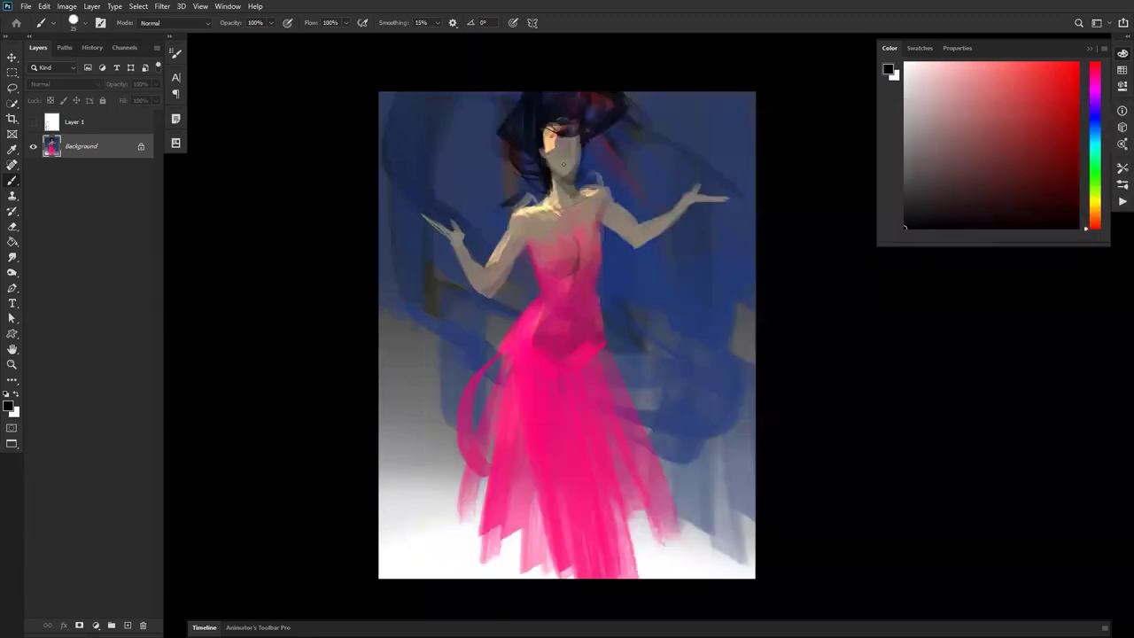
Paint dark strands over the brow and curling strands beside the head with sampled hair color, undoing the unwanted strokes.
alt+click(551, 131)
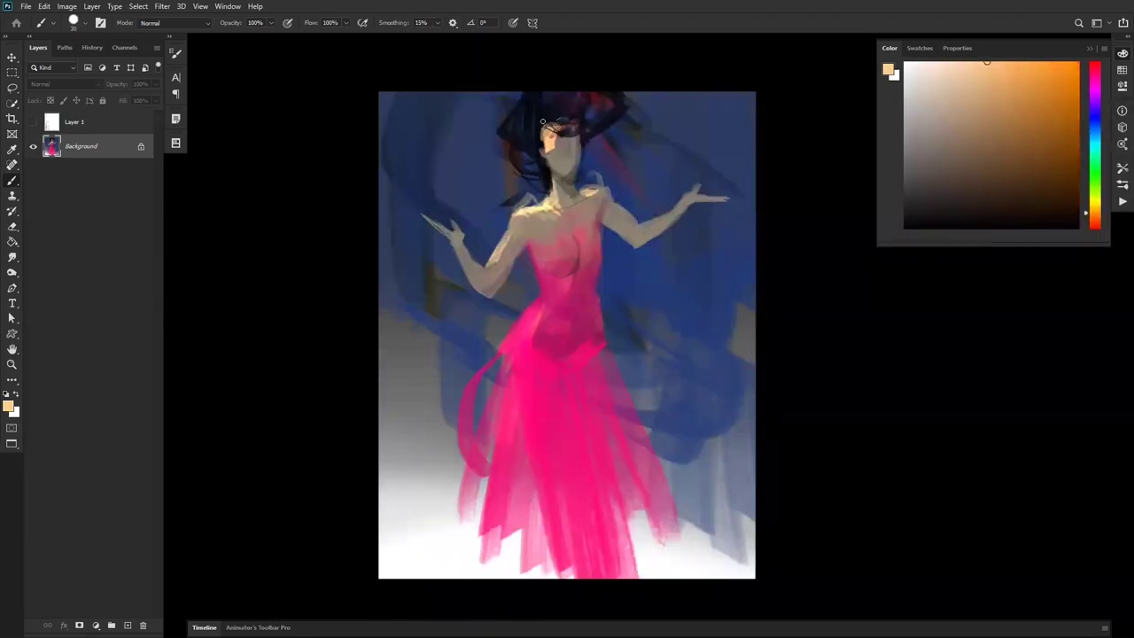
alt+click(542, 121)
mouse_move(563, 123)
mouse_down()
mouse_move(545, 134)
mouse_move(562, 126)
mouse_up()
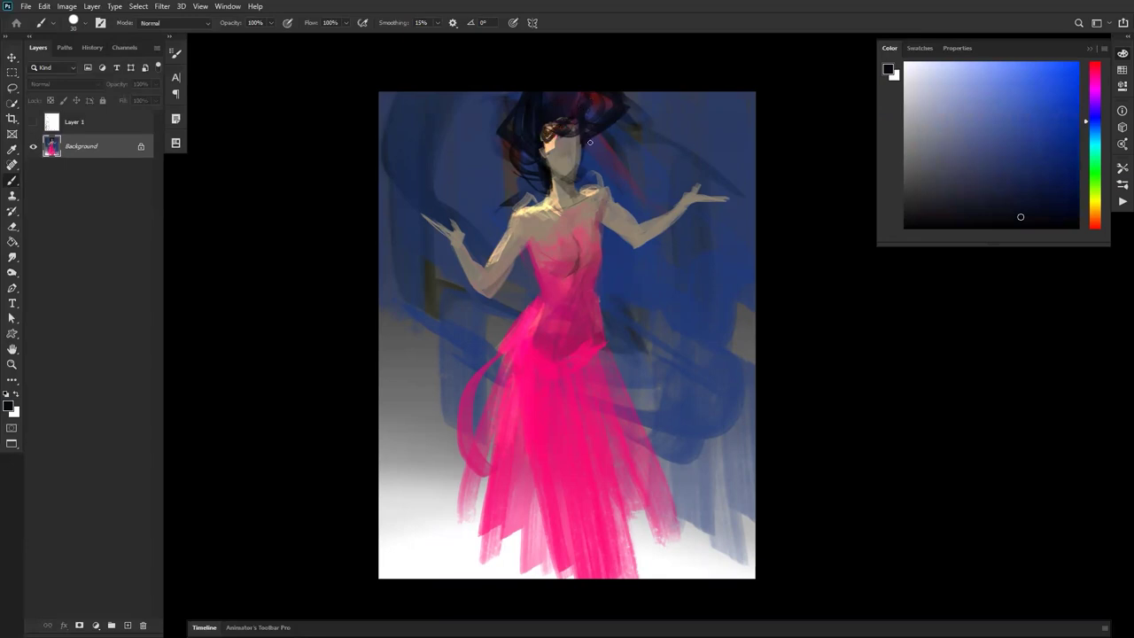
mouse_move(511, 126)
mouse_down()
mouse_move(539, 189)
mouse_move(540, 165)
mouse_move(458, 120)
mouse_move(464, 138)
mouse_move(539, 165)
mouse_move(506, 179)
mouse_move(466, 154)
mouse_move(510, 116)
mouse_move(465, 167)
mouse_move(478, 153)
mouse_move(499, 176)
mouse_move(536, 160)
mouse_up()
key(ctrl+z)
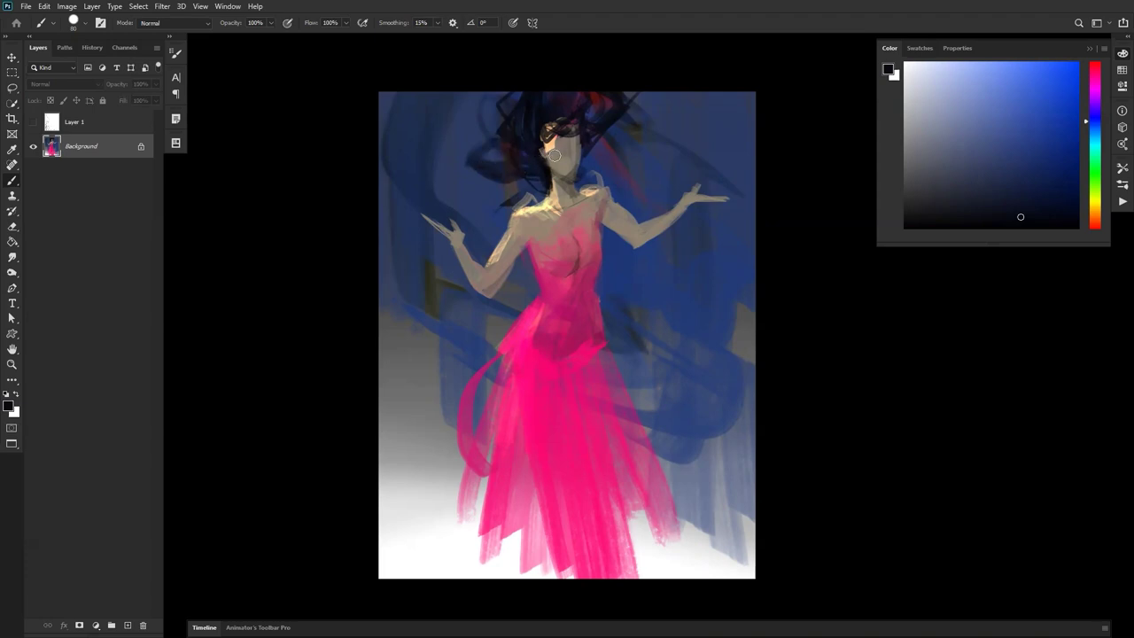
key(ctrl+z)
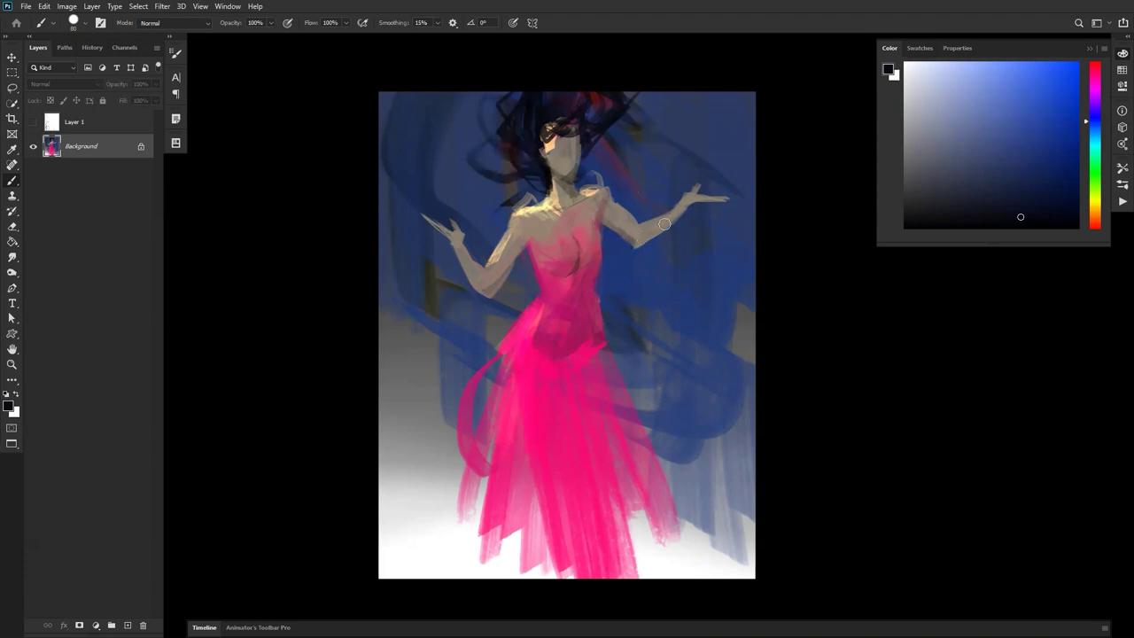
Shade the chest with a muted brown and black, and repaint the hip with sampled pink, darkening the bodice's lower point.
alt+click(535, 240)
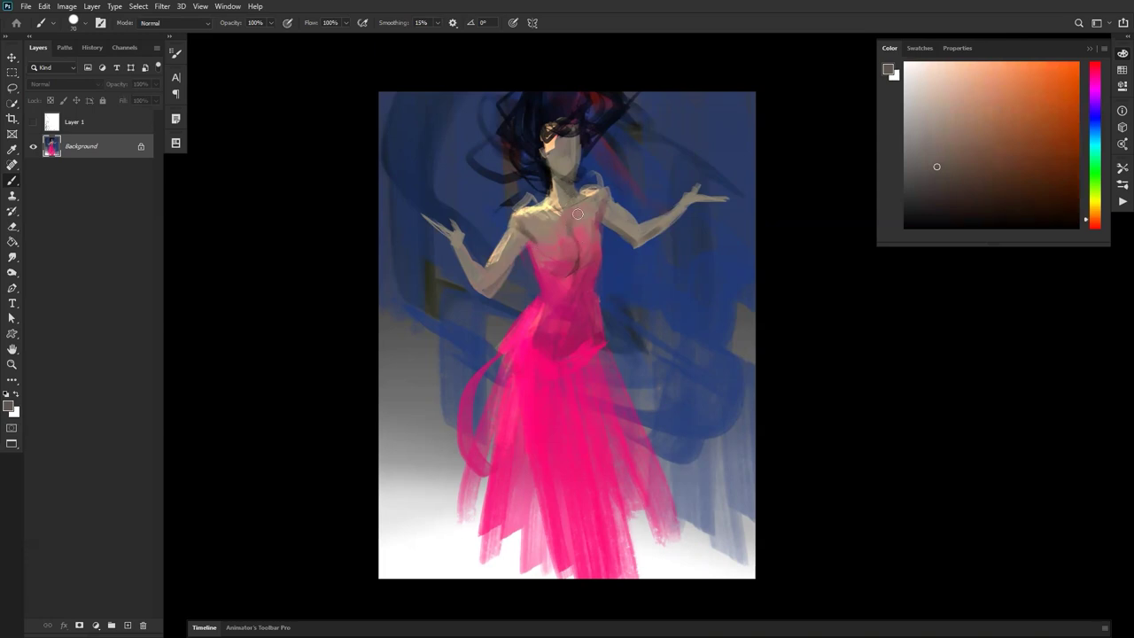
key(d)
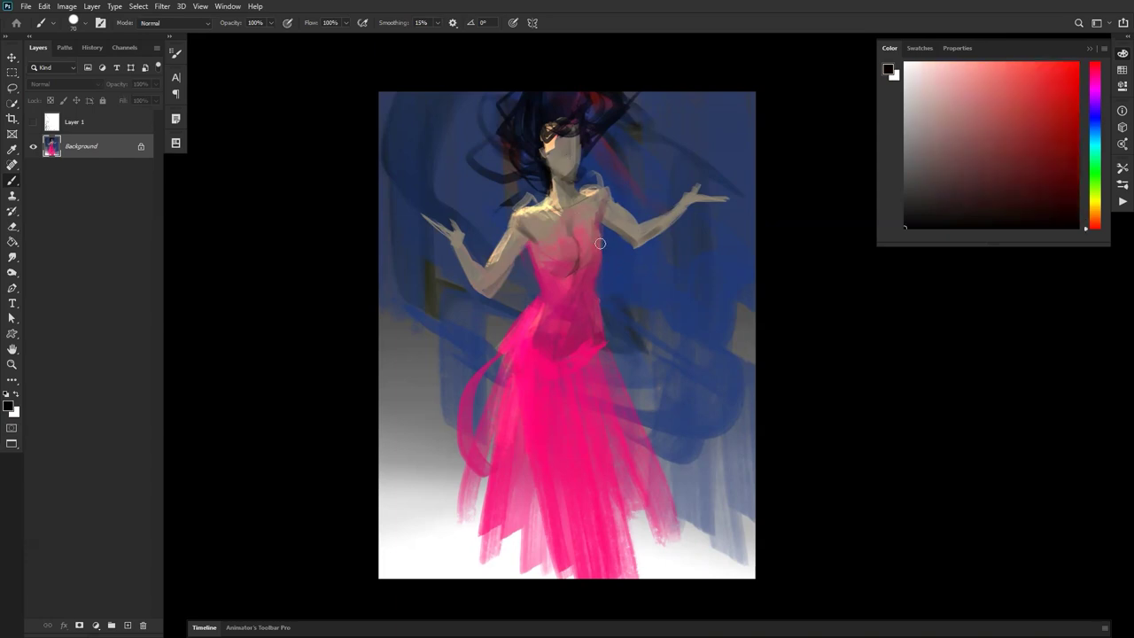
alt+click(571, 278)
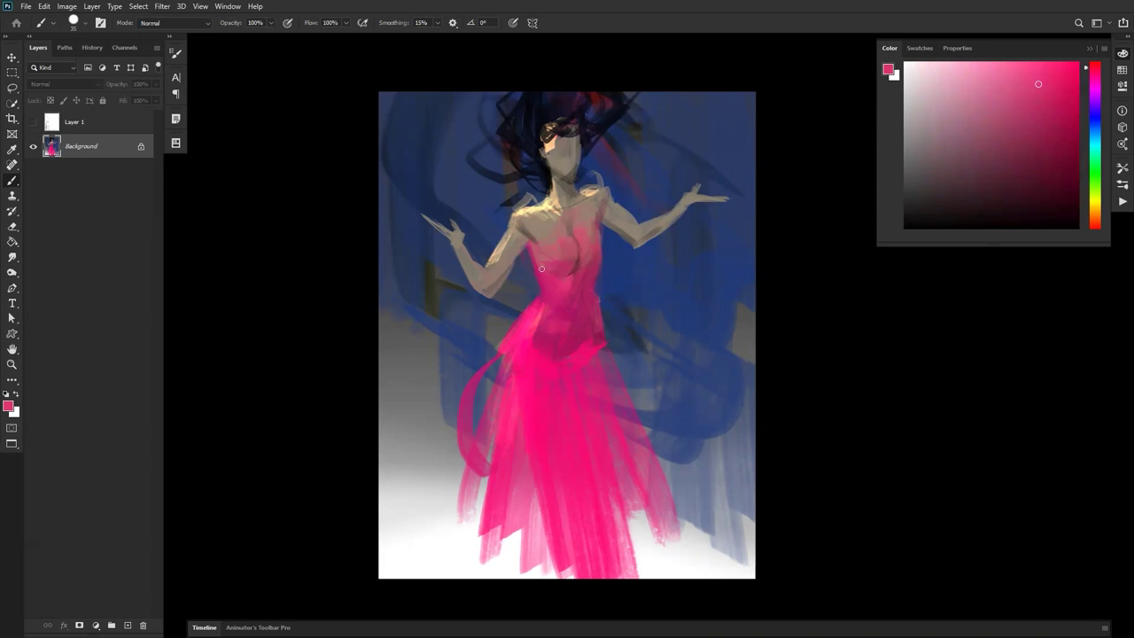
alt+click(532, 321)
key(d)
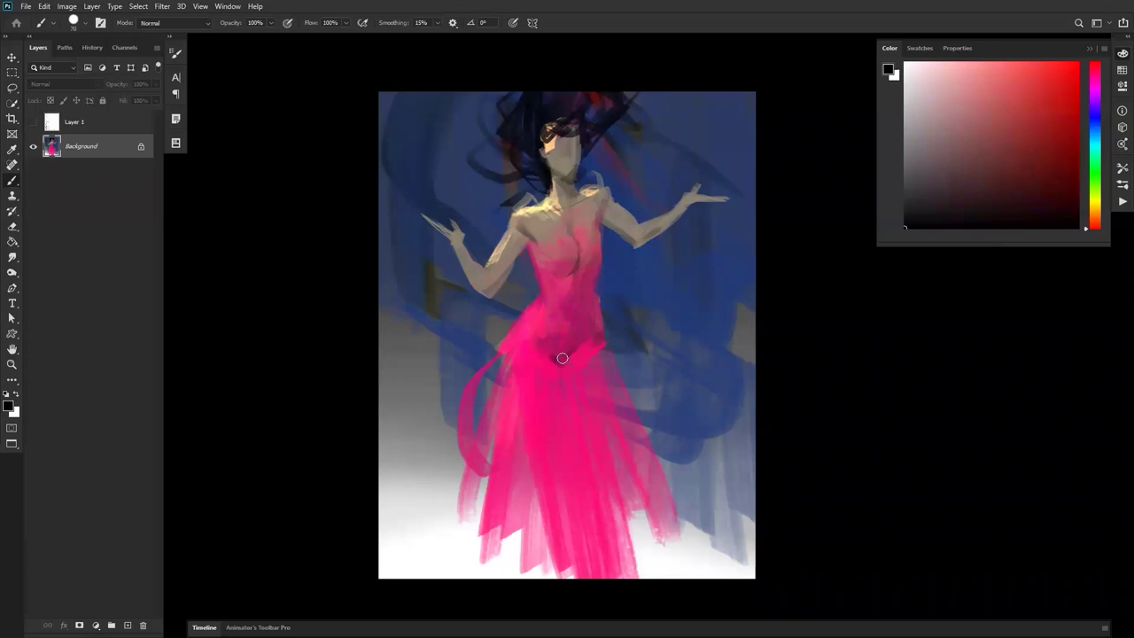
Flip the canvas and shade the side of the chest below the far shoulder with black and sampled dusty pink.
key(ctrl+shift+h)
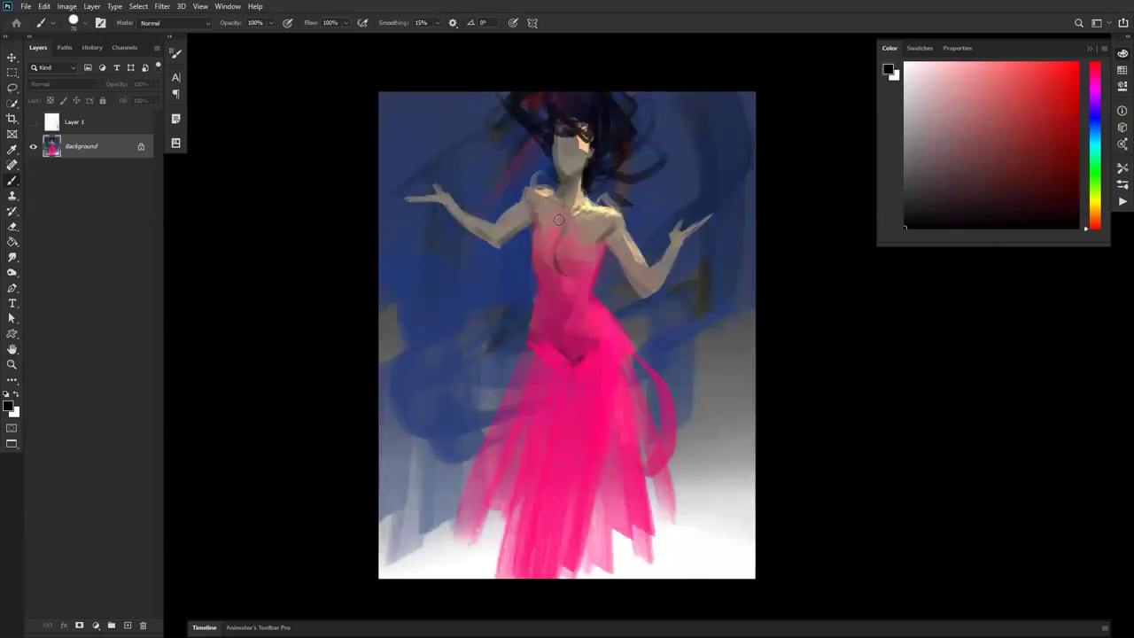
alt+click(533, 223)
key(d)
key(bracketright)
alt+click(537, 213)
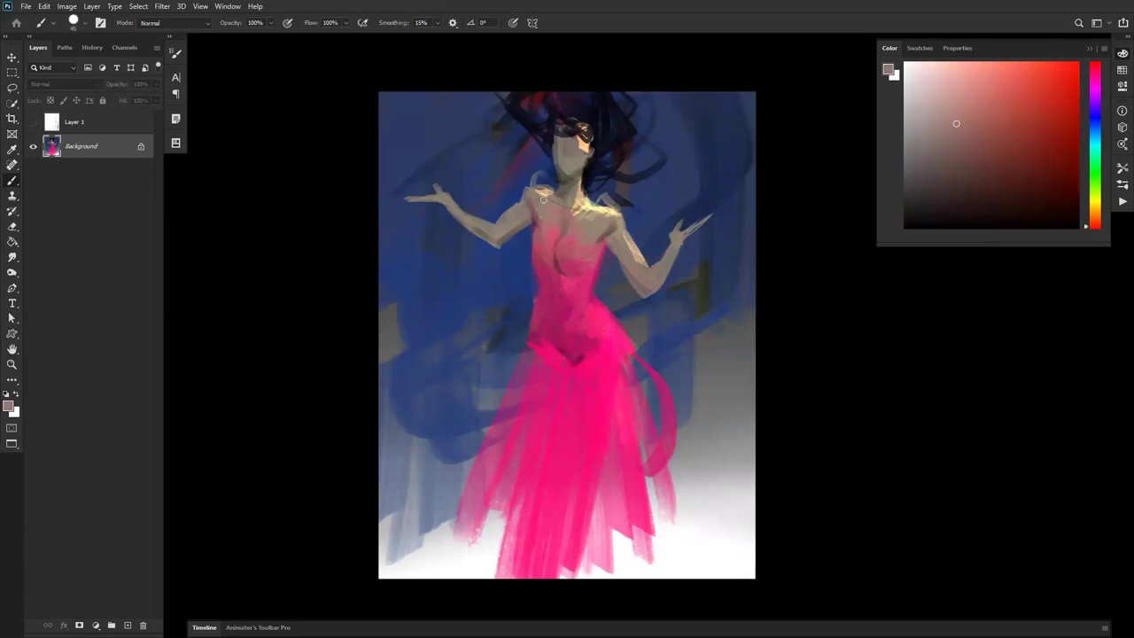
Rework the shoulder line beside the neck with sampled skin tones and a pale yellow highlight.
alt+click(549, 197)
alt+click(551, 186)
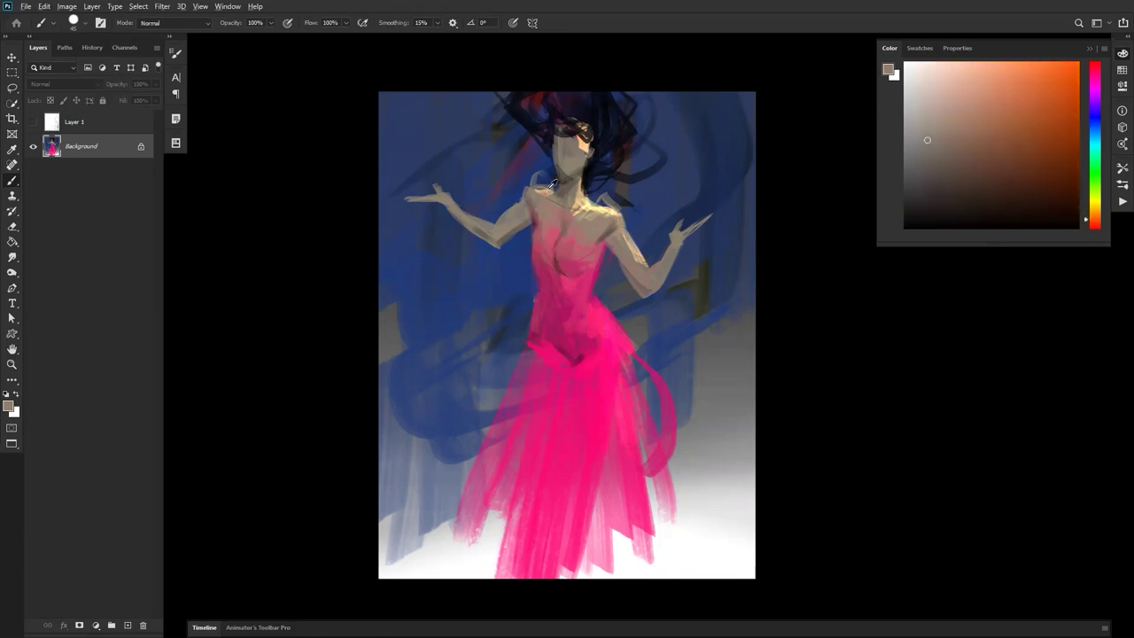
alt+click(593, 202)
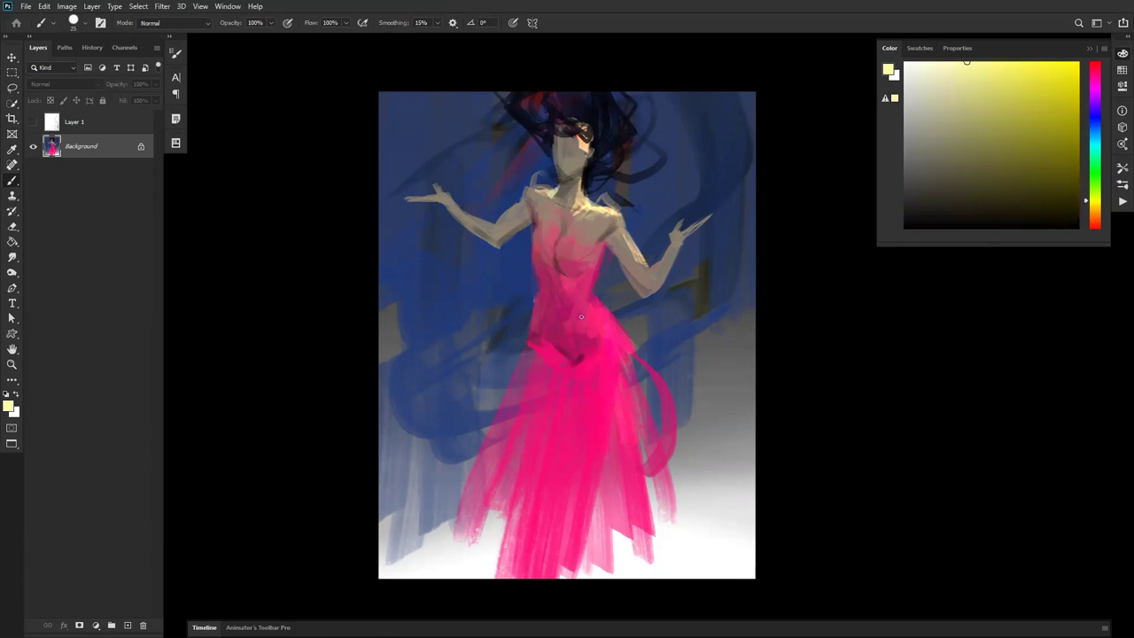
Flip the canvas and refine the neck base and collarbone with sampled tones and black, undoing the last stroke.
key(ctrl+shift+h)
alt+click(587, 201)
alt+click(577, 181)
key(d)
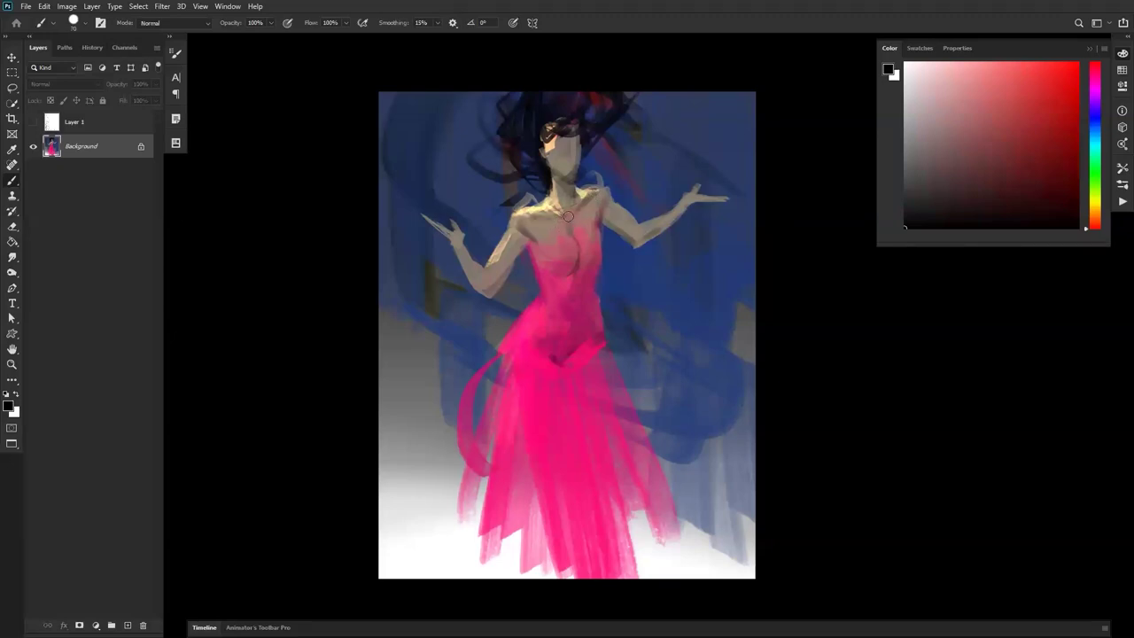
key(ctrl+z)
Reshape the far shoulder with sampled skin tone and paint out the curl above it with background blue.
alt+click(603, 192)
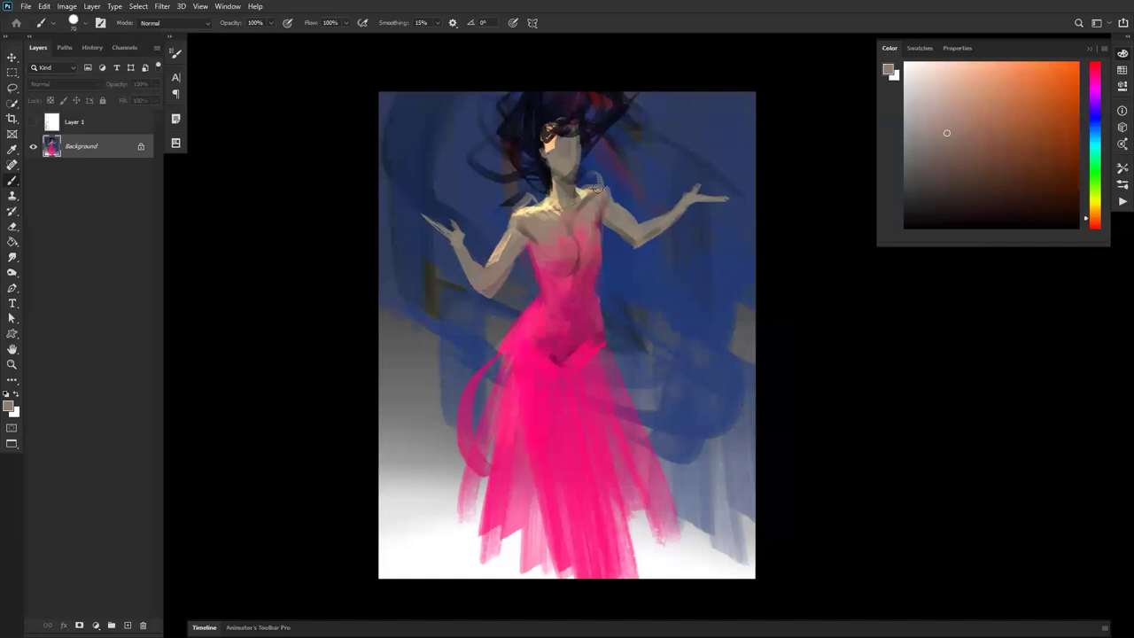
alt+click(620, 182)
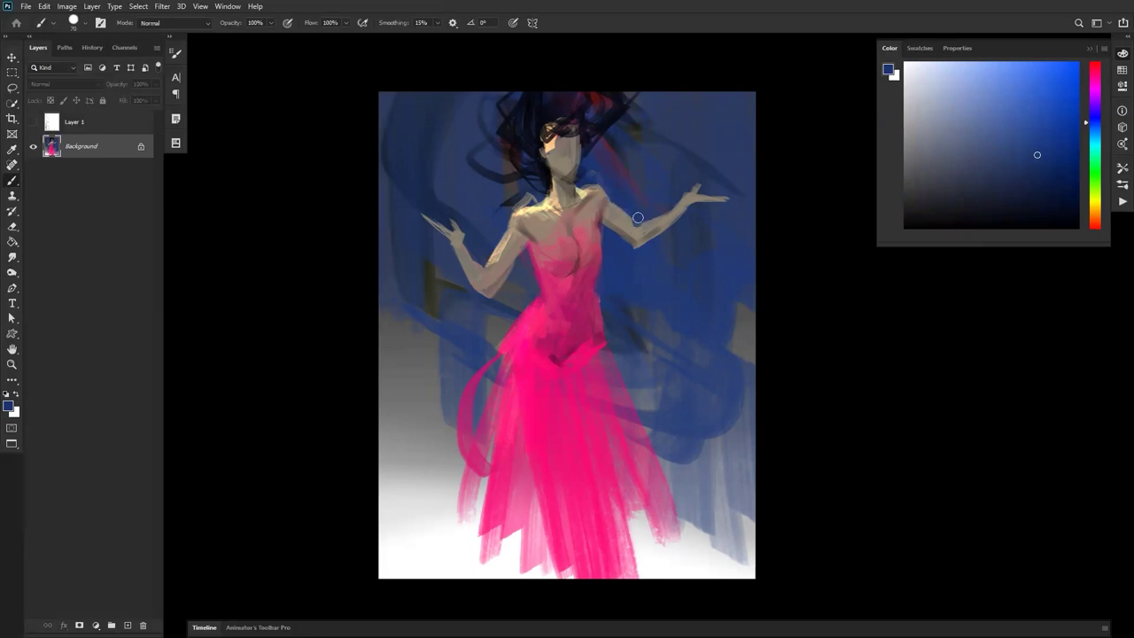
Flip the canvas, darken the crease by the armpit with black, and shade beneath the bust with sampled deep pinks.
key(ctrl+shift+h)
alt+click(496, 233)
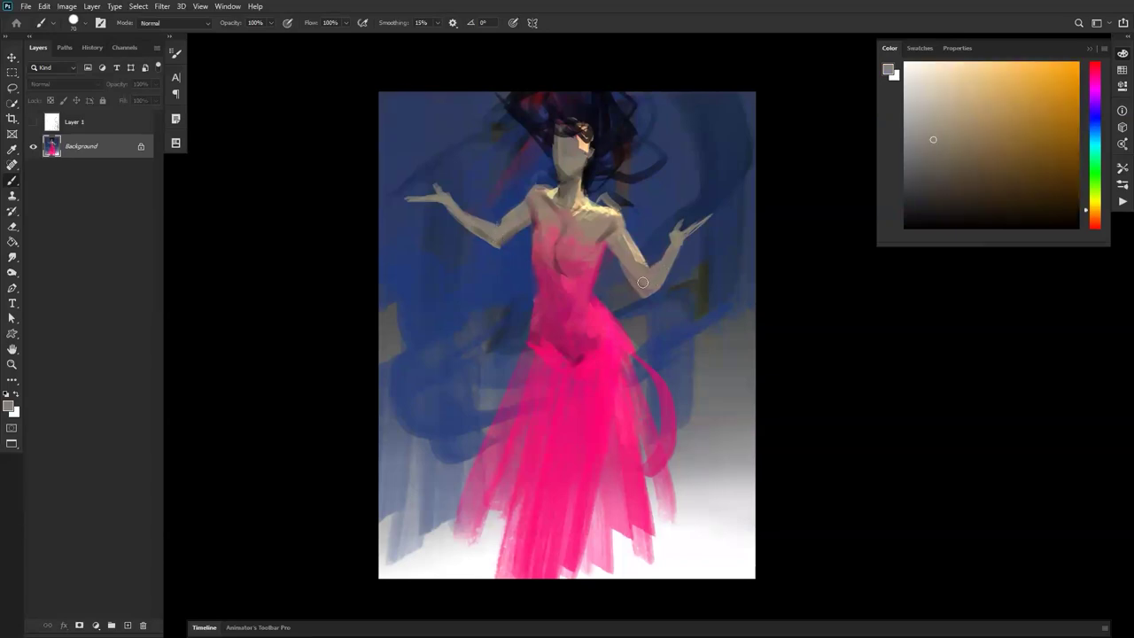
key(d)
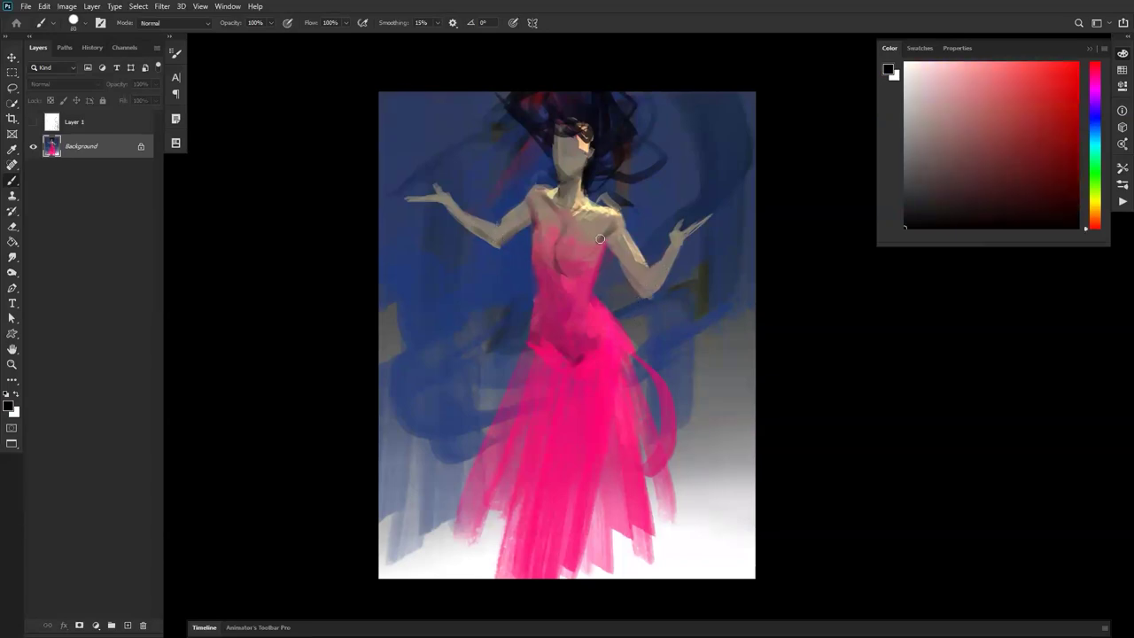
alt+click(579, 284)
alt+click(565, 265)
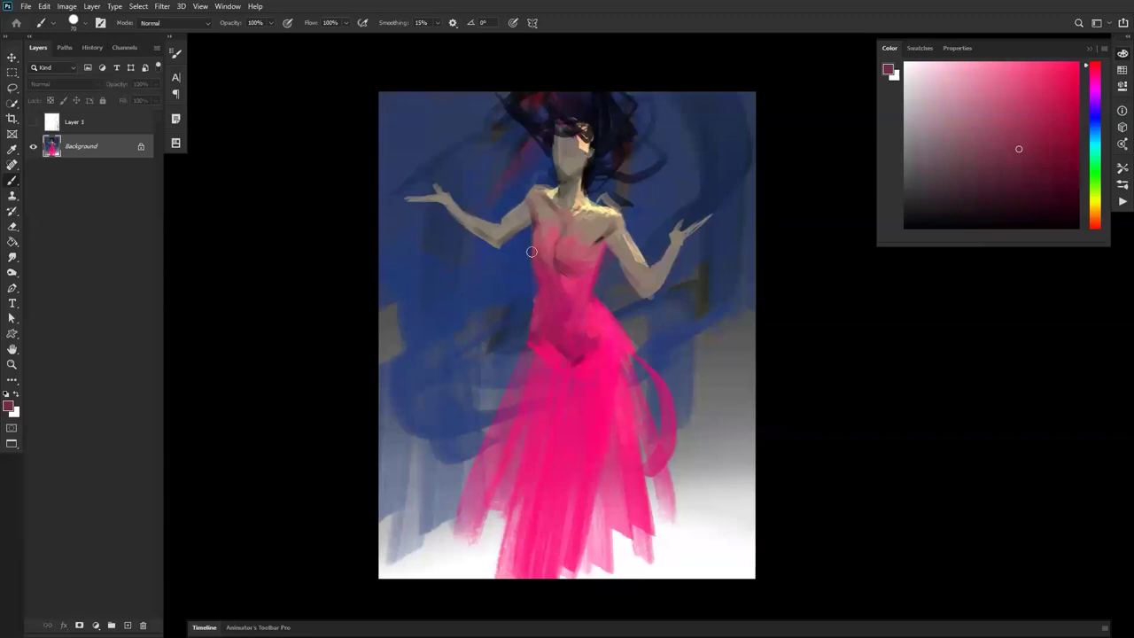
Flip the canvas and reshape the bodice's outer edge beside the bust with sampled background blue and bodice tones.
key(ctrl+shift+h)
alt+click(609, 268)
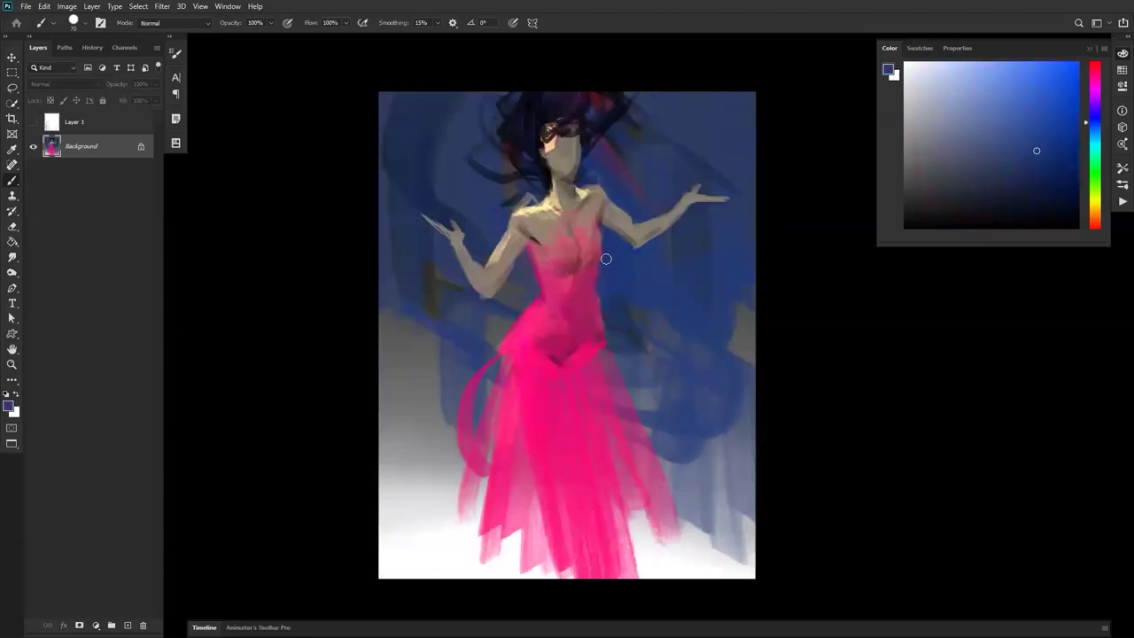
alt+click(601, 252)
alt+click(610, 250)
Soften the armpit and clean up the underside of the bent arm with sampled skin and muted background tones.
alt+click(531, 242)
alt+click(508, 266)
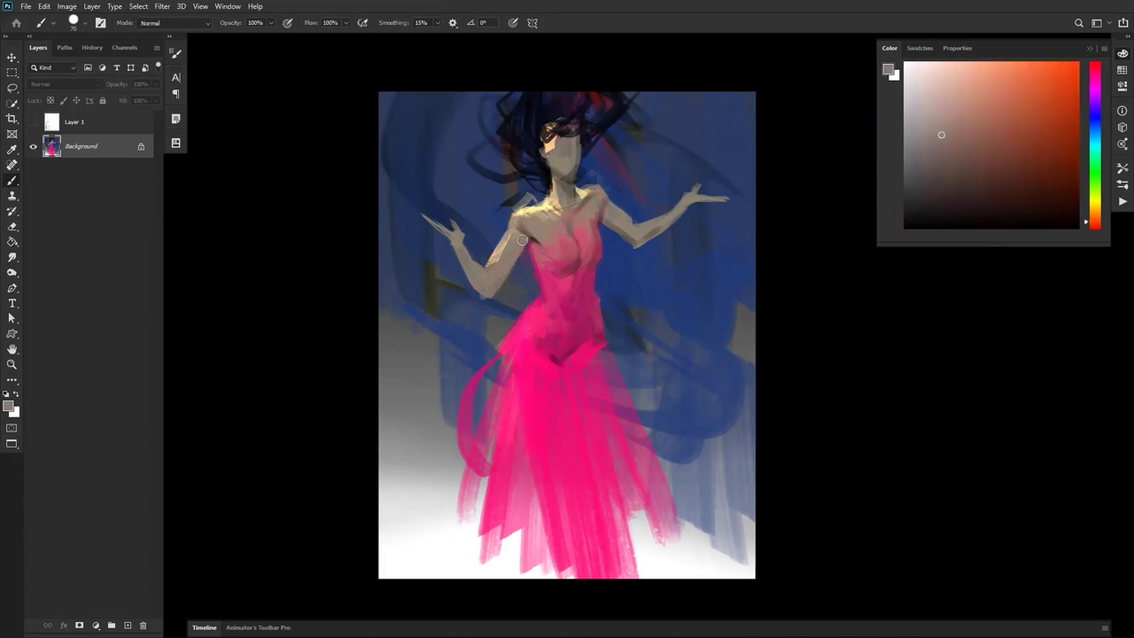
alt+click(519, 267)
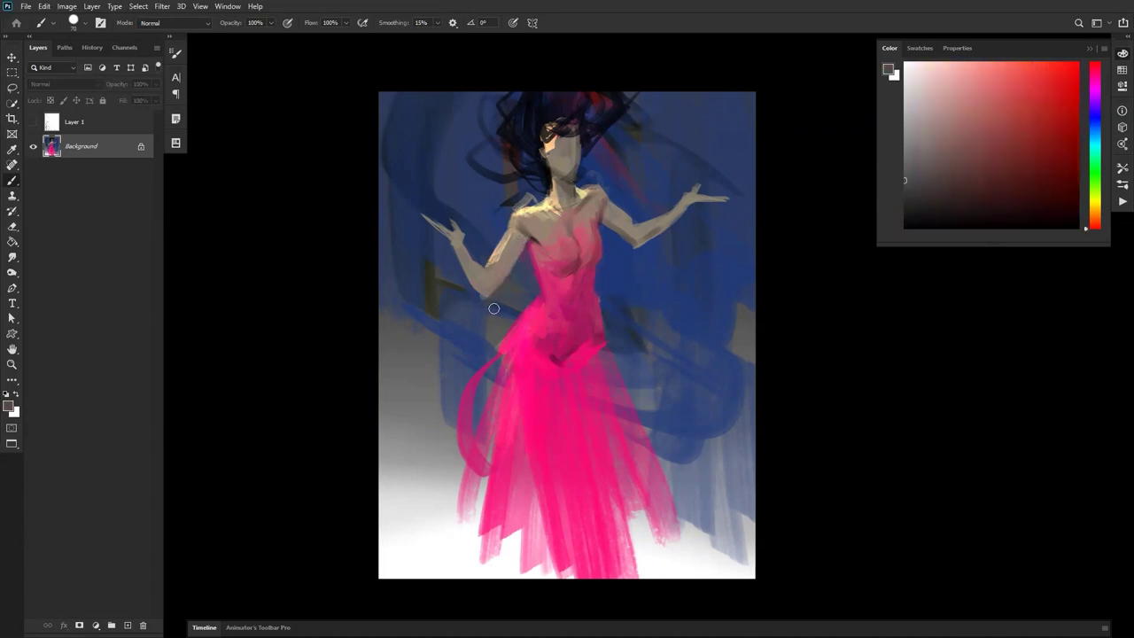
Refine the outstretched arm's hand and fingers with sampled skin tone and background blue.
alt+click(613, 210)
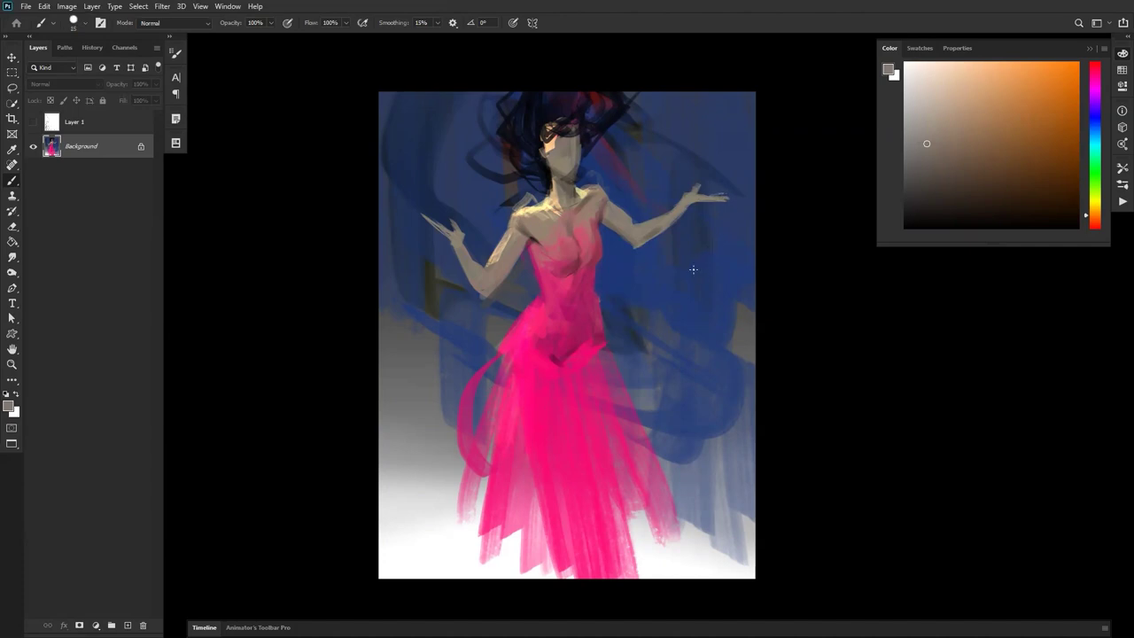
alt+click(696, 189)
alt+click(699, 180)
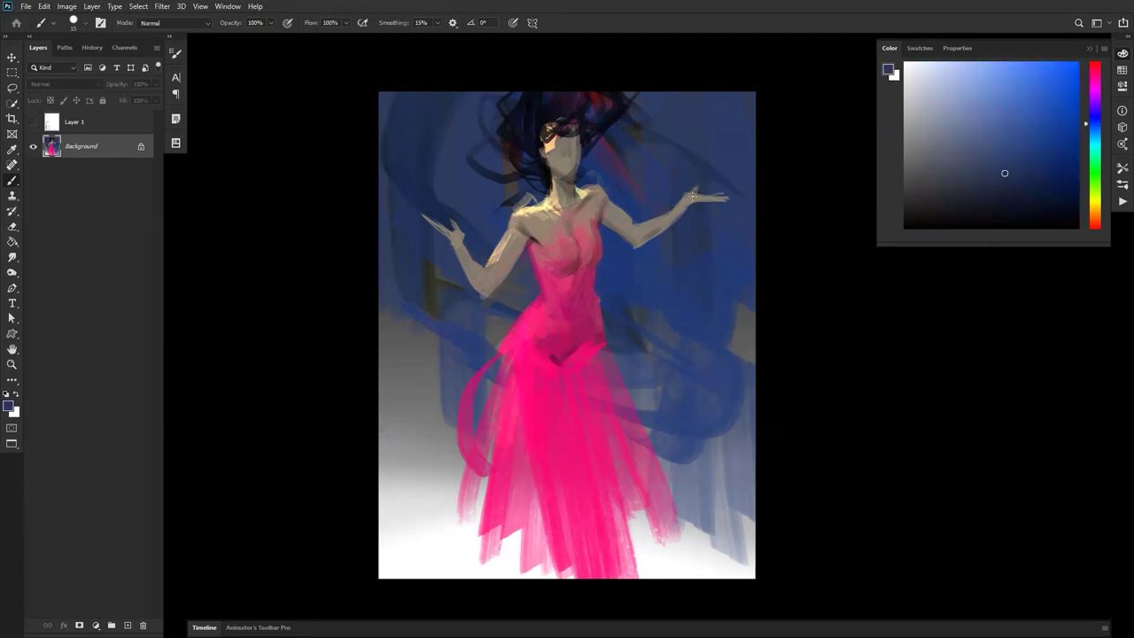
Flip the canvas and touch up the shoulder highlights with sampled pale yellow, ending with the canvas flipped back.
key(ctrl+h)
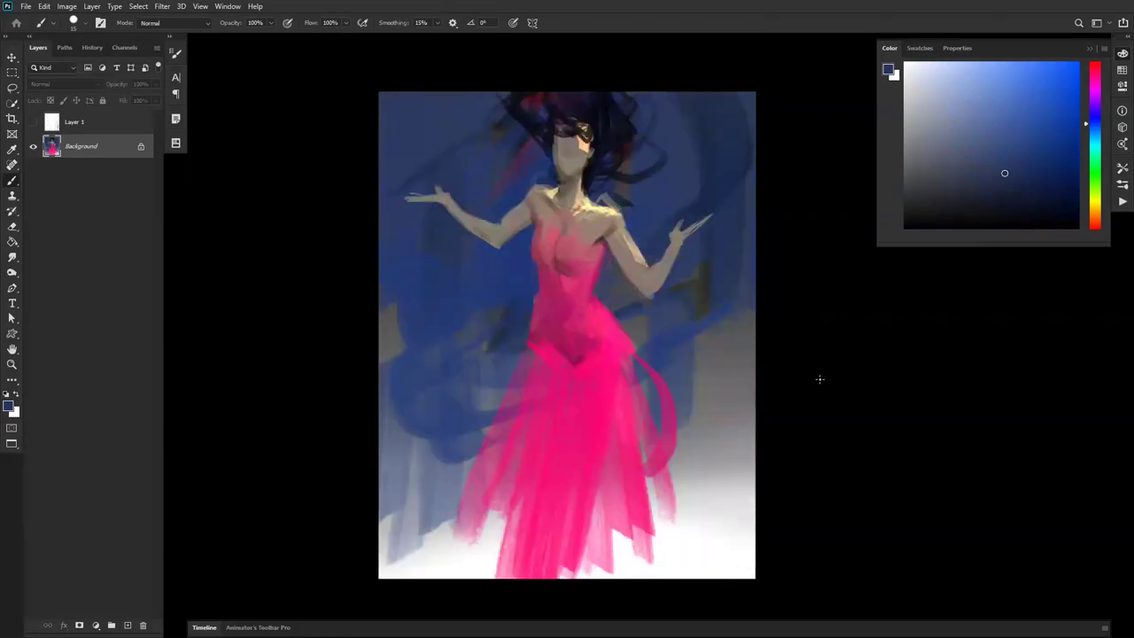
alt+click(550, 187)
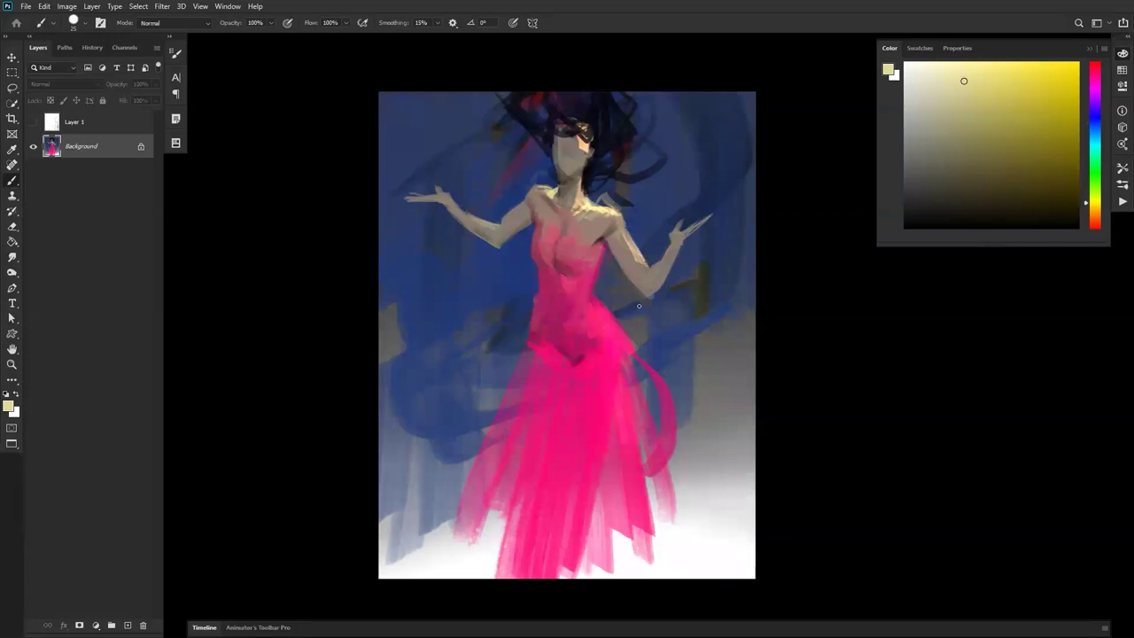
key(ctrl+shift+h)
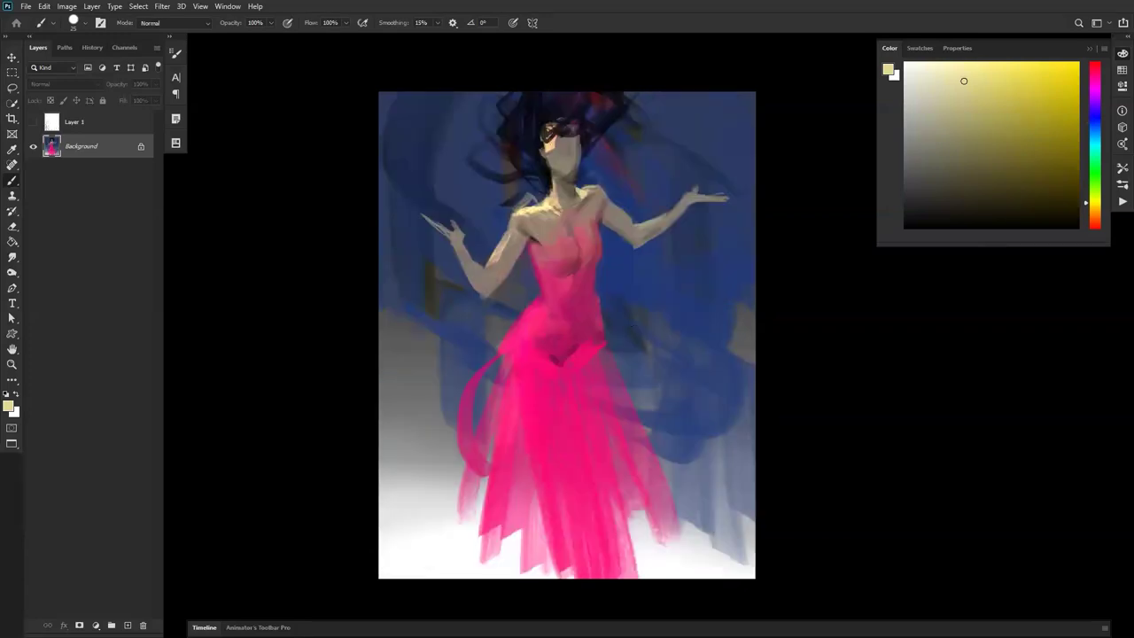
Refine the lit side of the face and the hairline with sampled skin tone, black and dark hair color.
alt+click(555, 148)
alt+click(553, 149)
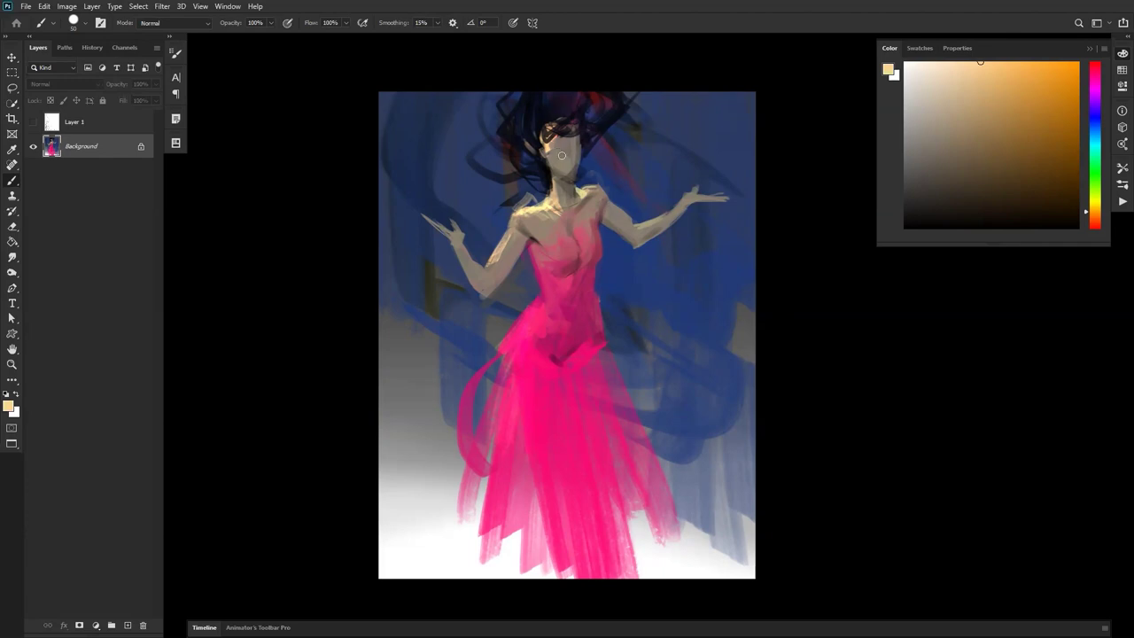
key(d)
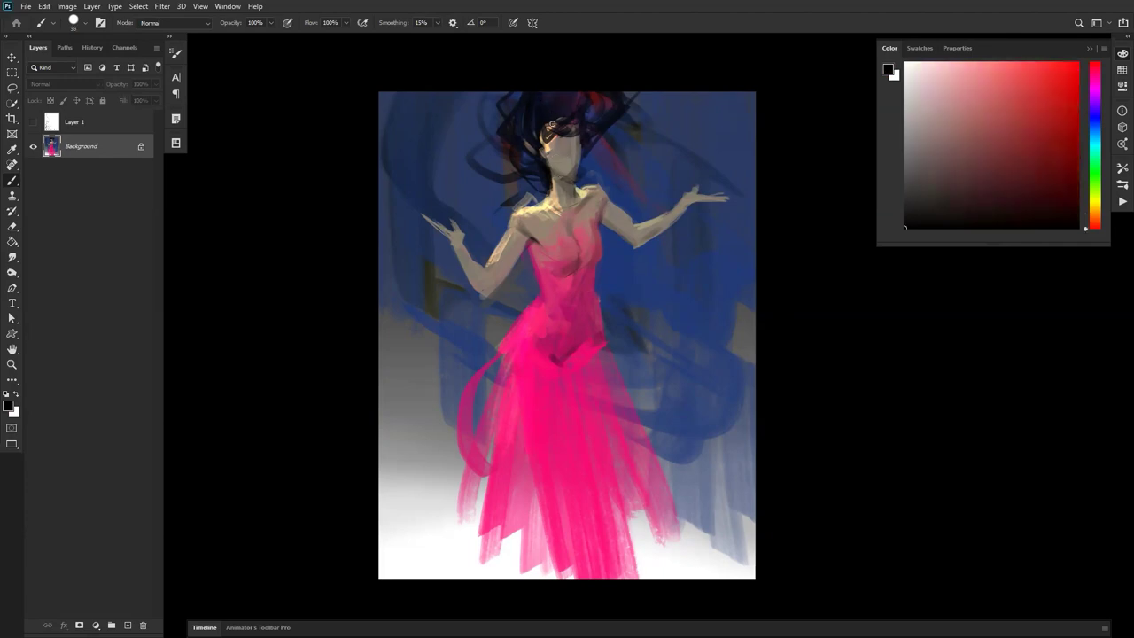
alt+click(551, 126)
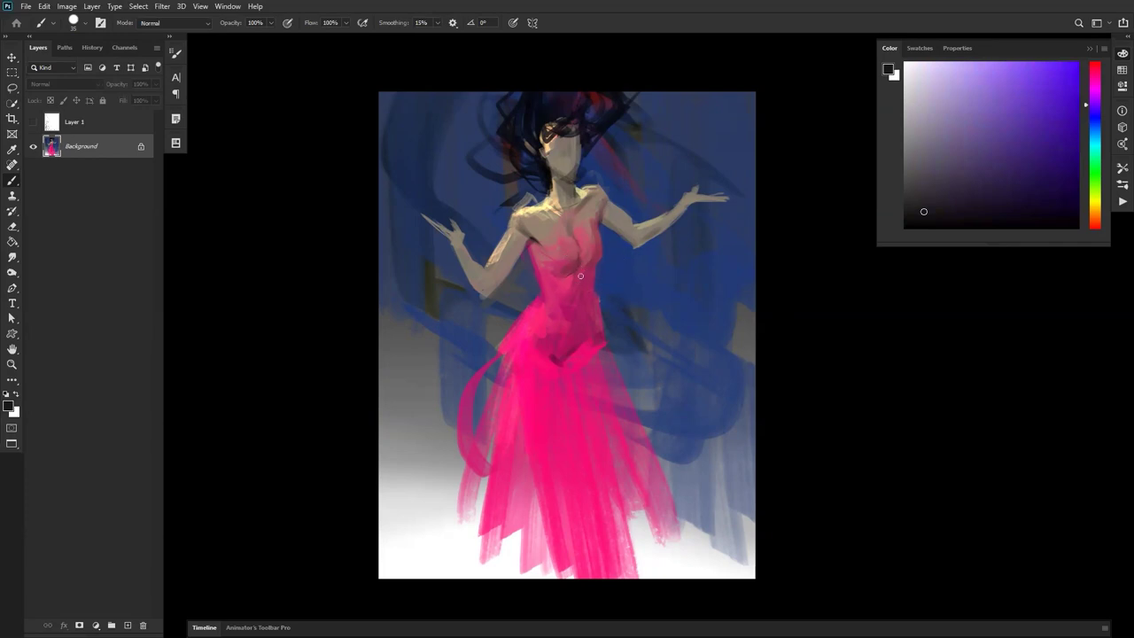
Paint an angular flared panel over the hip below the bent arm, running from the waist outward in sampled bright pinks.
alt+click(534, 305)
drag(535, 300, 496, 338)
key(ctrl+z)
key(])
mouse_move(539, 300)
mouse_down()
mouse_move(492, 348)
mouse_move(497, 374)
mouse_up()
alt+click(539, 268)
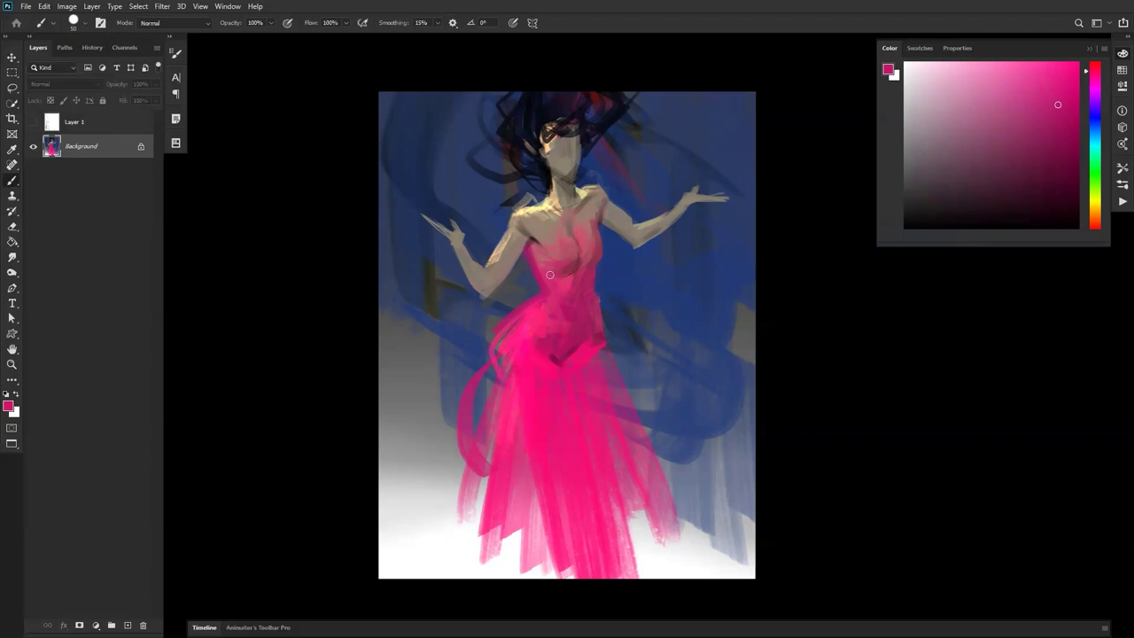
alt+click(536, 308)
mouse_move(532, 306)
mouse_down()
mouse_move(487, 333)
mouse_move(526, 394)
mouse_up()
key(ctrl+z)
mouse_move(530, 307)
mouse_down()
mouse_move(485, 337)
mouse_move(497, 386)
mouse_up()
Paint a matching flared edge from the waist over the opposite hip in sampled deeper pink.
alt+click(598, 296)
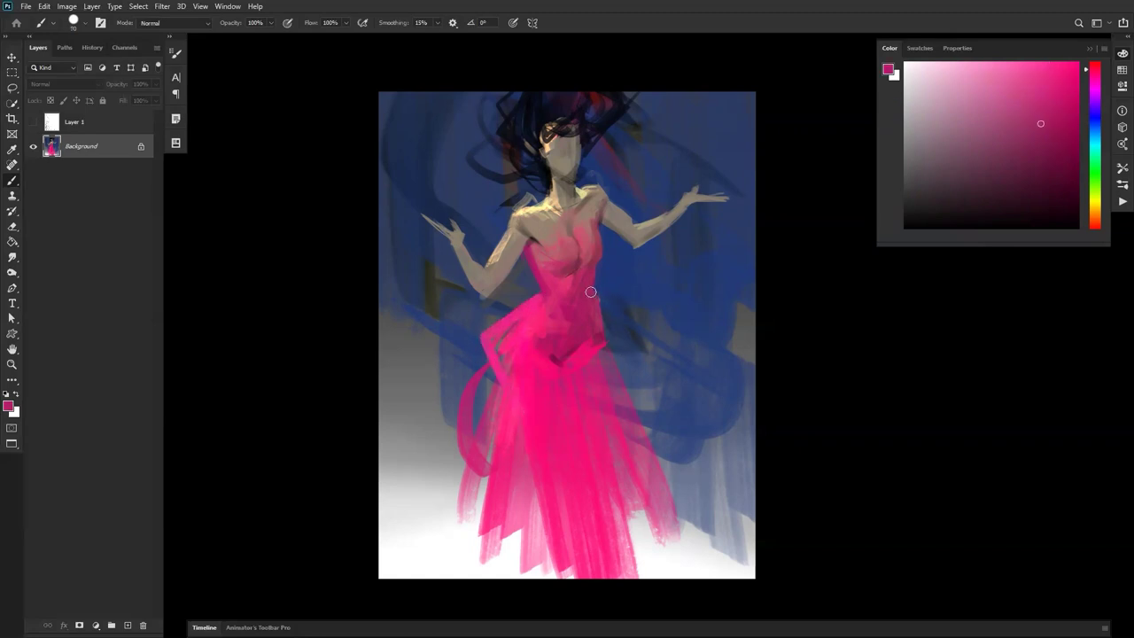
drag(601, 299, 624, 355)
key(ctrl+z)
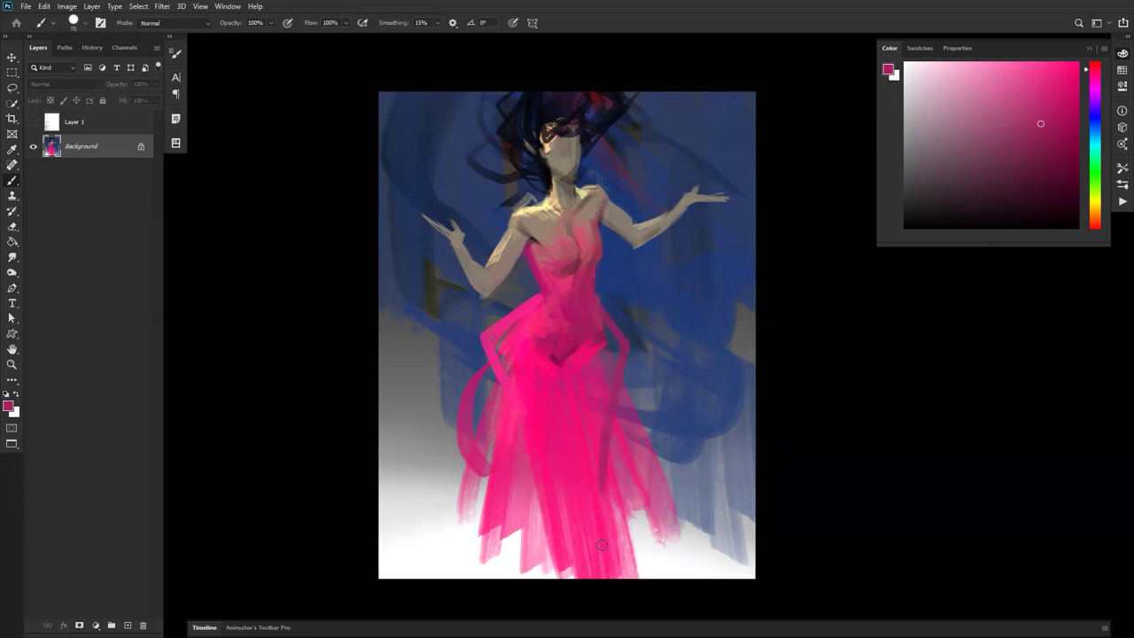
mouse_move(602, 300)
mouse_down()
mouse_move(631, 374)
mouse_move(540, 589)
mouse_up()
key(bracketright)
key(bracketright)
key(bracketright)
Sweep long diagonal folds from the hip point across the skirt to the hem in sampled muted magenta.
alt+click(634, 370)
drag(633, 373, 503, 579)
drag(583, 453, 524, 579)
drag(608, 427, 540, 579)
key(ctrl+z)
key(ctrl+z)
key(ctrl+z)
alt+click(637, 363)
mouse_move(634, 368)
mouse_down()
mouse_move(525, 580)
mouse_move(543, 624)
mouse_move(532, 593)
mouse_move(505, 589)
mouse_up()
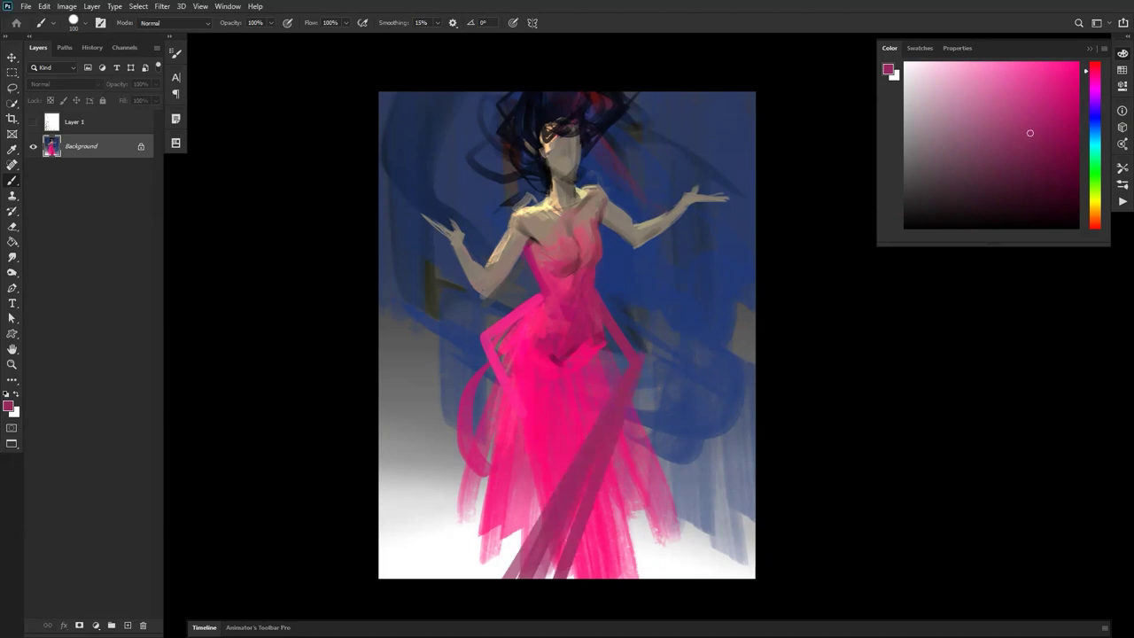
Shade the hips and the upper front of the skirt with broad strokes of sampled dark pink.
alt+click(571, 354)
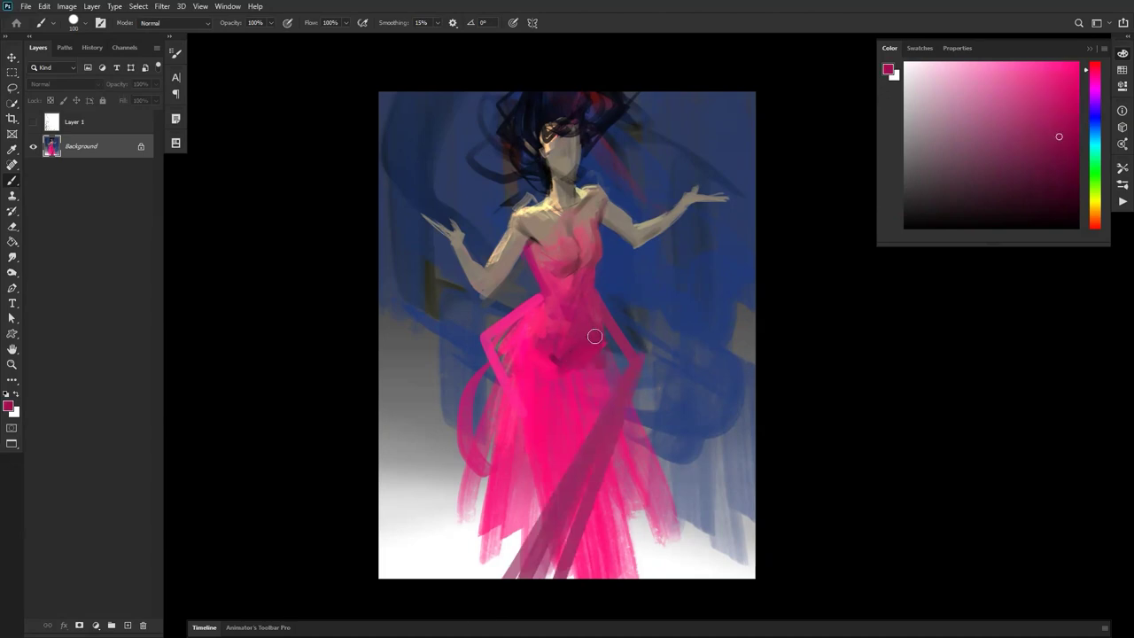
drag(600, 363, 593, 398)
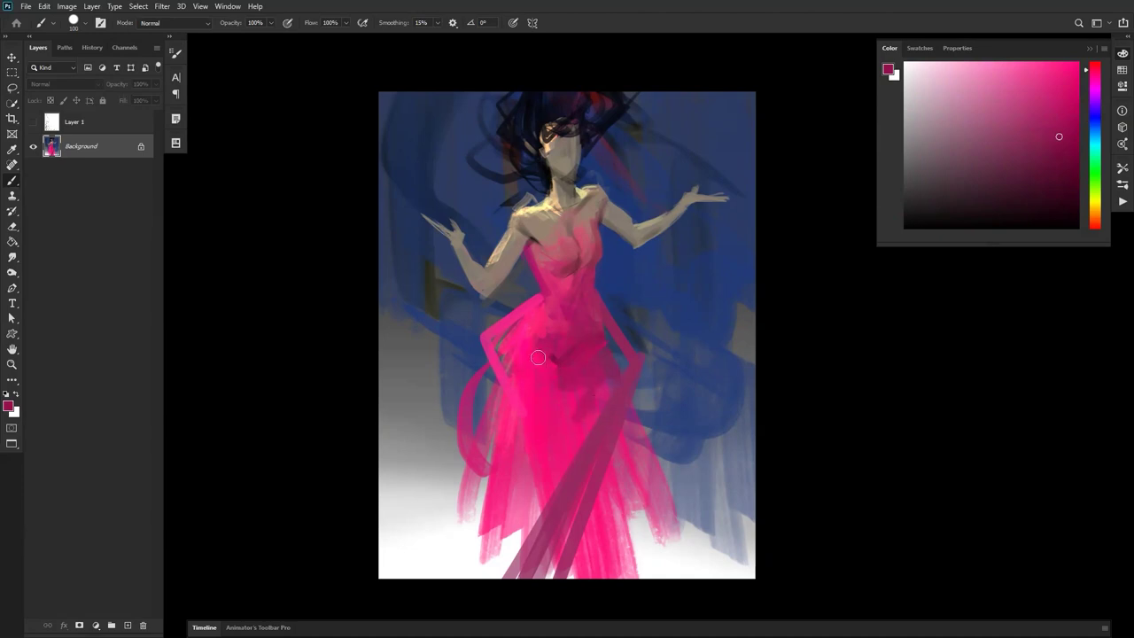
mouse_move(535, 317)
mouse_down()
mouse_move(520, 421)
mouse_move(548, 459)
mouse_move(560, 408)
mouse_move(556, 373)
mouse_move(540, 377)
mouse_move(572, 406)
mouse_move(556, 443)
mouse_up()
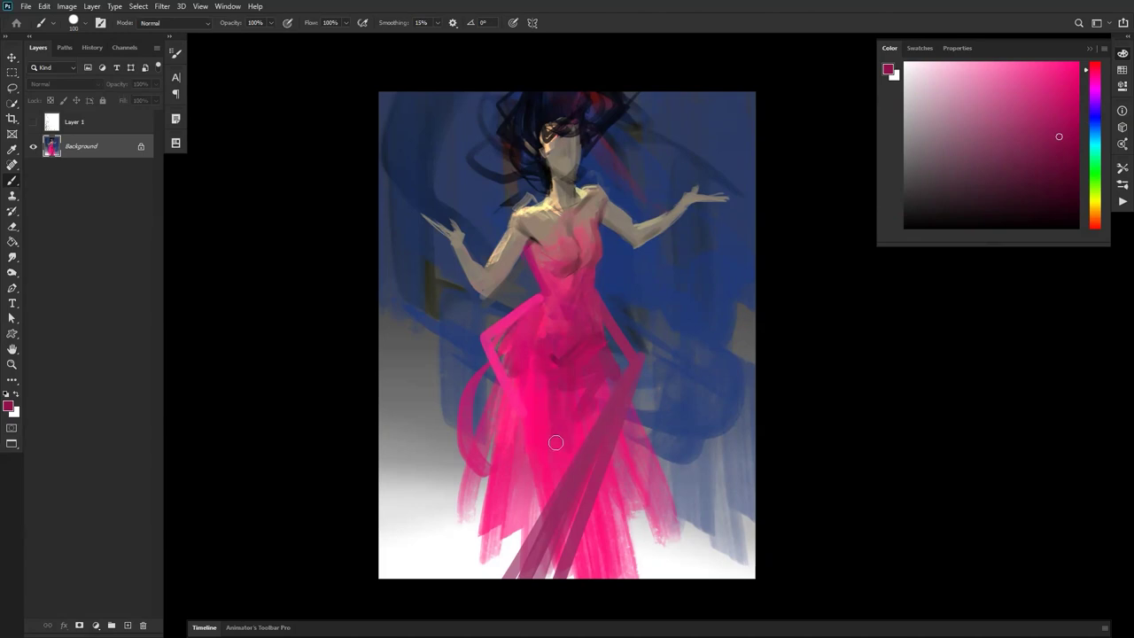
mouse_move(550, 351)
mouse_down()
mouse_move(538, 338)
mouse_move(586, 318)
mouse_move(545, 304)
mouse_move(569, 329)
mouse_up()
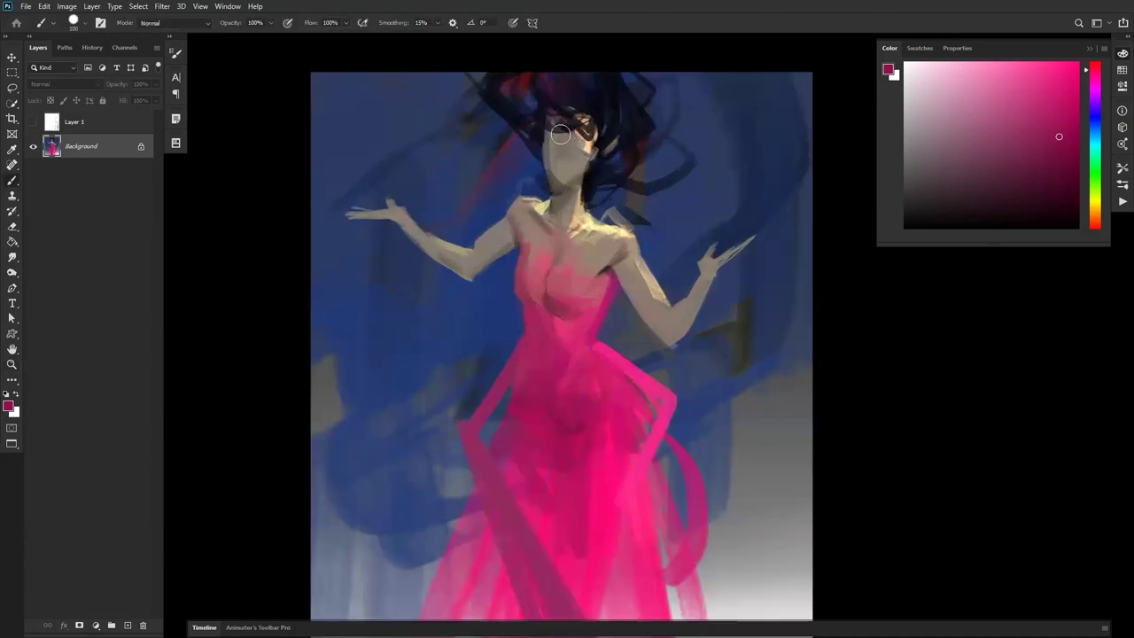
Clean up the forehead and face with sampled hair darks and gray skin tones in the flipped view.
alt+click(551, 142)
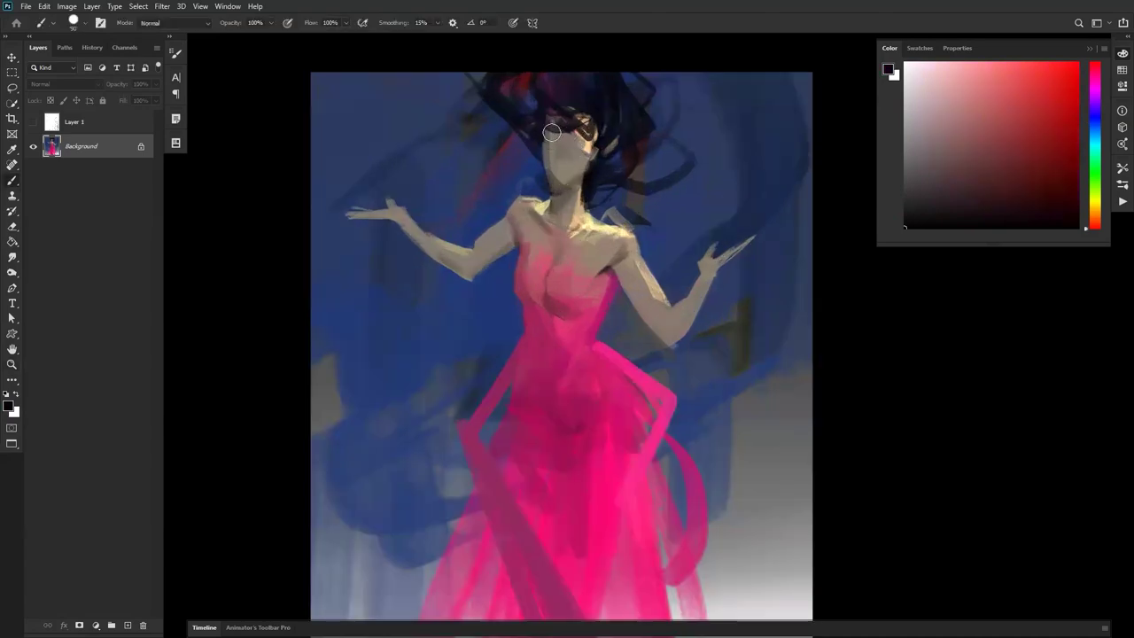
alt+click(550, 151)
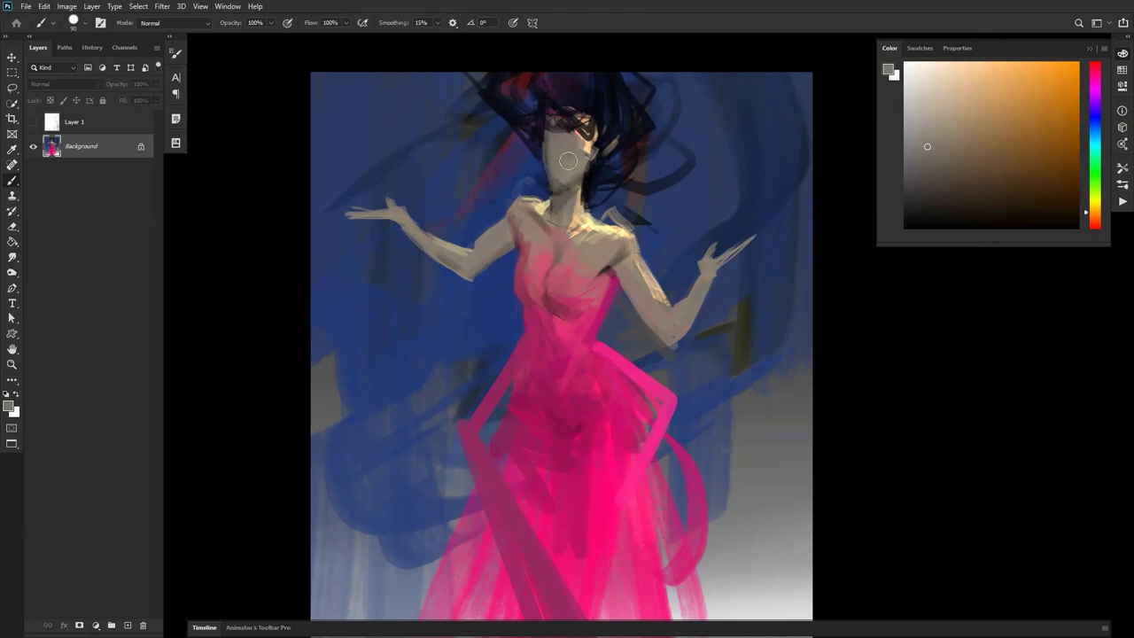
alt+click(559, 187)
key(d)
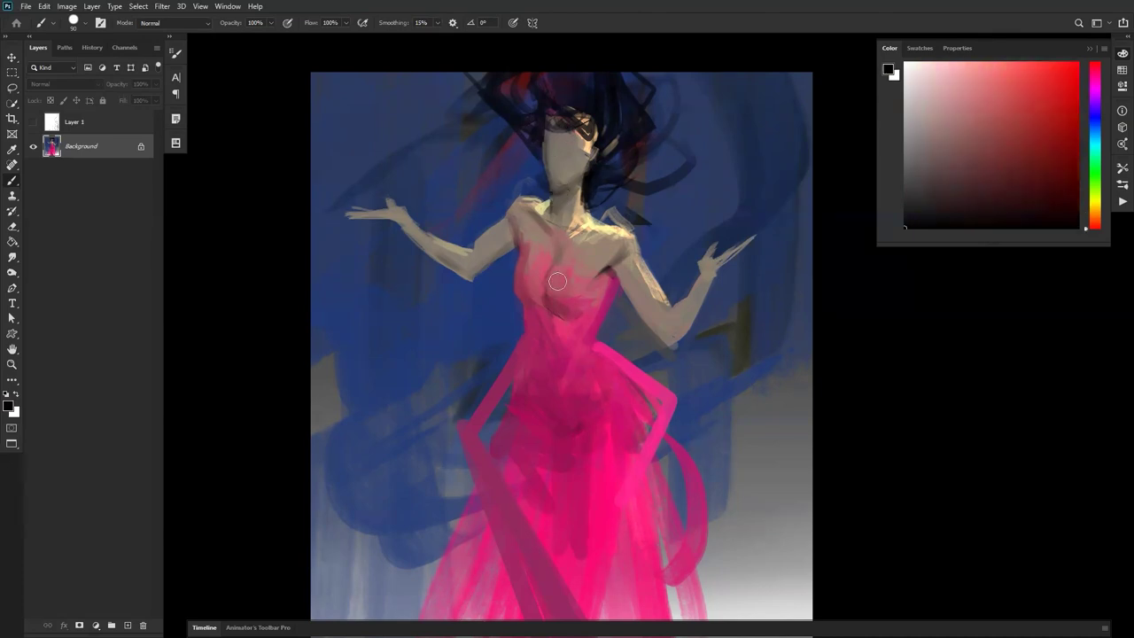
Warm the lower face, chest and arms with a larger brush in muted red and salmon tones.
click(1046, 106)
key(bracketright)
key(bracketright)
key(bracketright)
alt+click(559, 134)
mouse_move(559, 134)
mouse_down()
mouse_move(567, 175)
mouse_move(560, 169)
mouse_move(586, 169)
mouse_move(580, 180)
mouse_up()
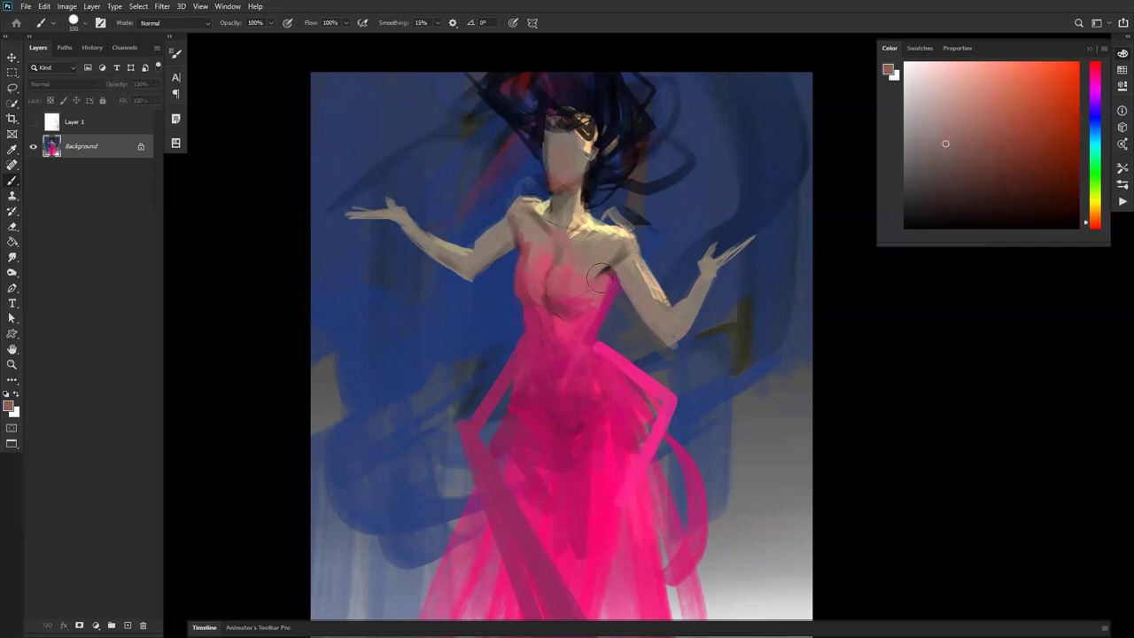
drag(943, 147, 997, 107)
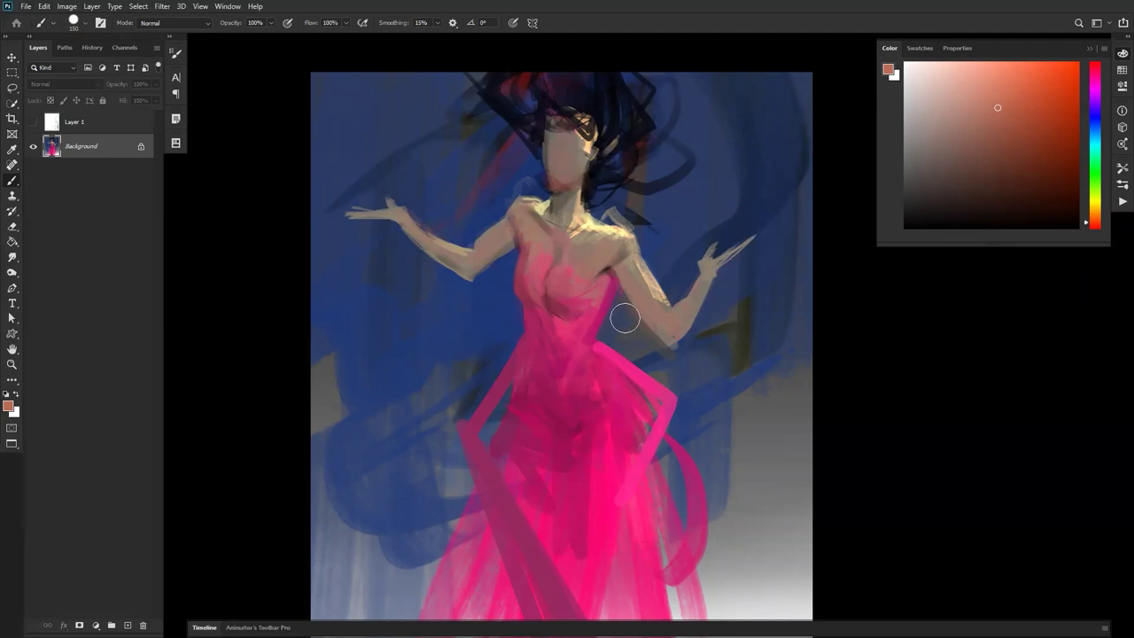
Flip the canvas and add thin highlight lines around the neck and above the shoulder in sampled pale yellow.
key(ctrl+f)
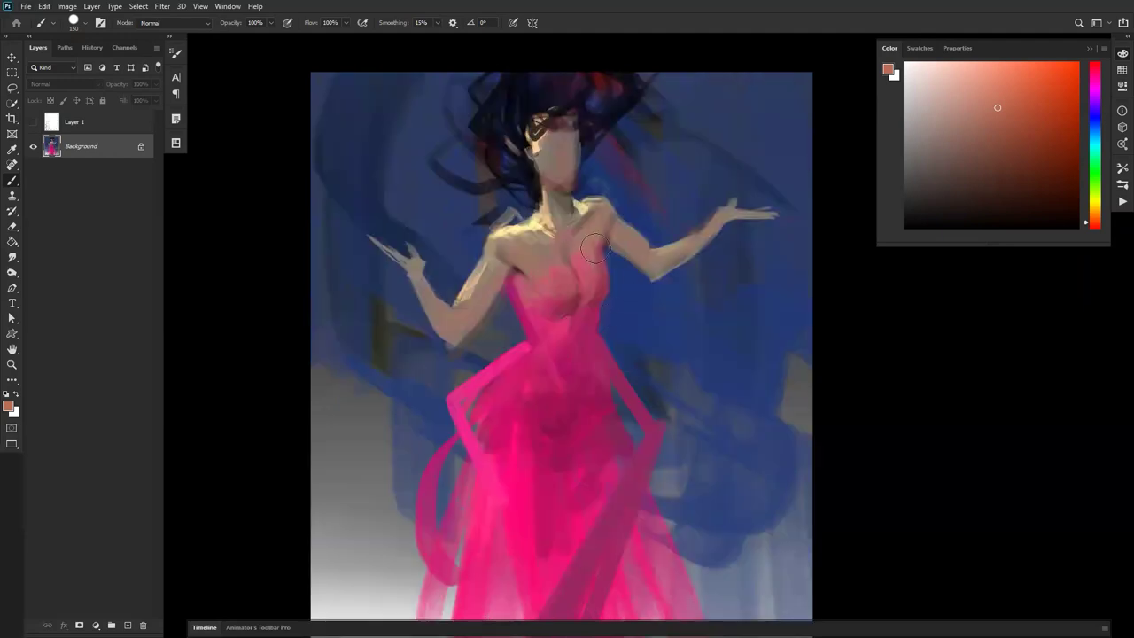
alt+click(532, 226)
key(bracketleft)
key(bracketleft)
key(bracketleft)
key(bracketleft)
key(bracketleft)
key(bracketleft)
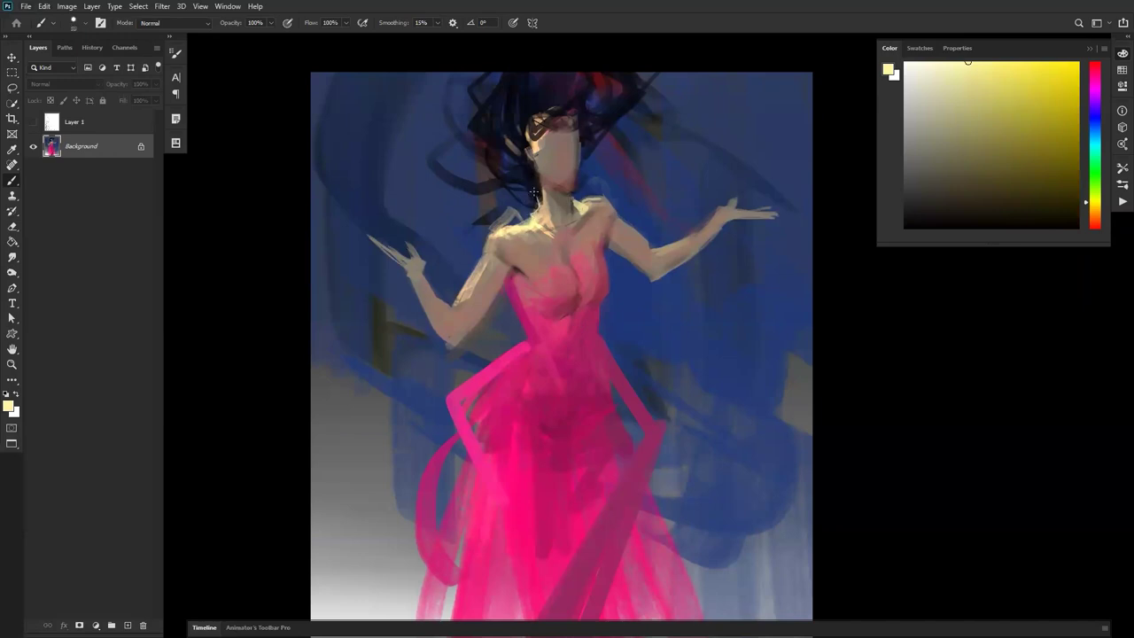
drag(577, 204, 626, 196)
Cover the curved background strokes around the head and along the canvas edge with broad vertical strokes of sampled blue.
key(z)
alt+click(574, 280)
alt+click(574, 280)
click(574, 305)
key(b)
alt+click(432, 200)
mouse_move(443, 108)
mouse_down()
mouse_move(440, 191)
mouse_move(452, 211)
mouse_move(466, 203)
mouse_up()
key(bracketright)
key(bracketright)
key(bracketright)
key(bracketright)
key(bracketright)
drag(647, 112, 649, 166)
drag(653, 102, 652, 179)
drag(655, 132, 637, 198)
mouse_move(677, 101)
mouse_down()
mouse_move(687, 159)
mouse_move(737, 139)
mouse_up()
mouse_move(367, 104)
mouse_down()
mouse_move(382, 125)
mouse_move(381, 324)
mouse_move(395, 220)
mouse_move(385, 410)
mouse_up()
Add vertical dark blue strokes below the outstretched hand and blend the upper background with sampled blue.
alt+click(678, 275)
drag(676, 266, 679, 414)
drag(703, 244, 705, 452)
drag(723, 262, 716, 456)
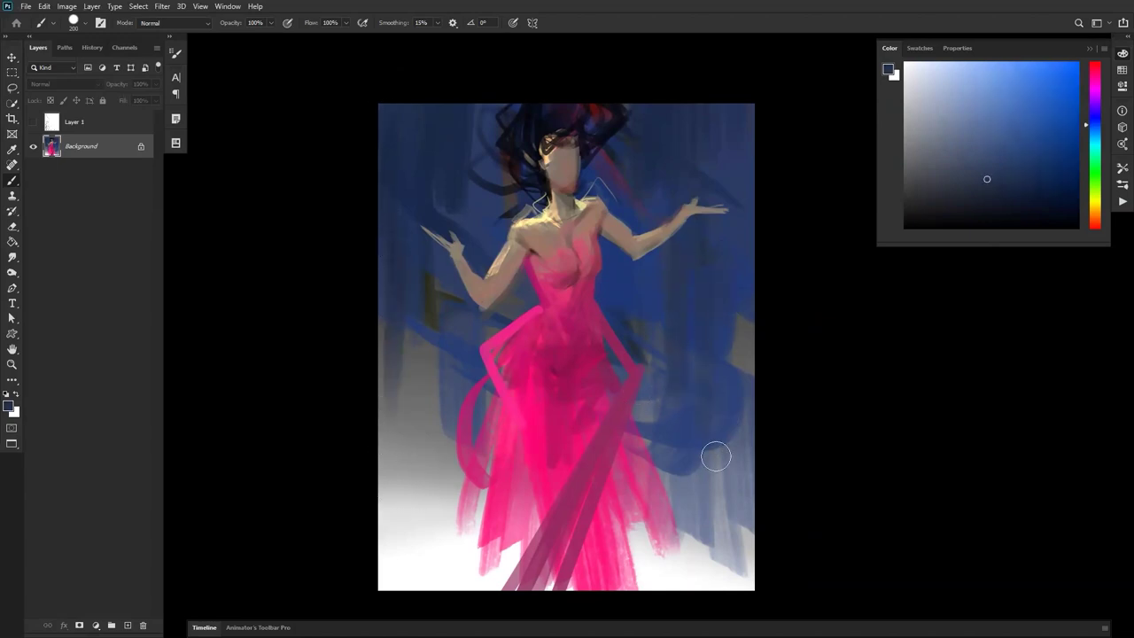
alt+click(464, 212)
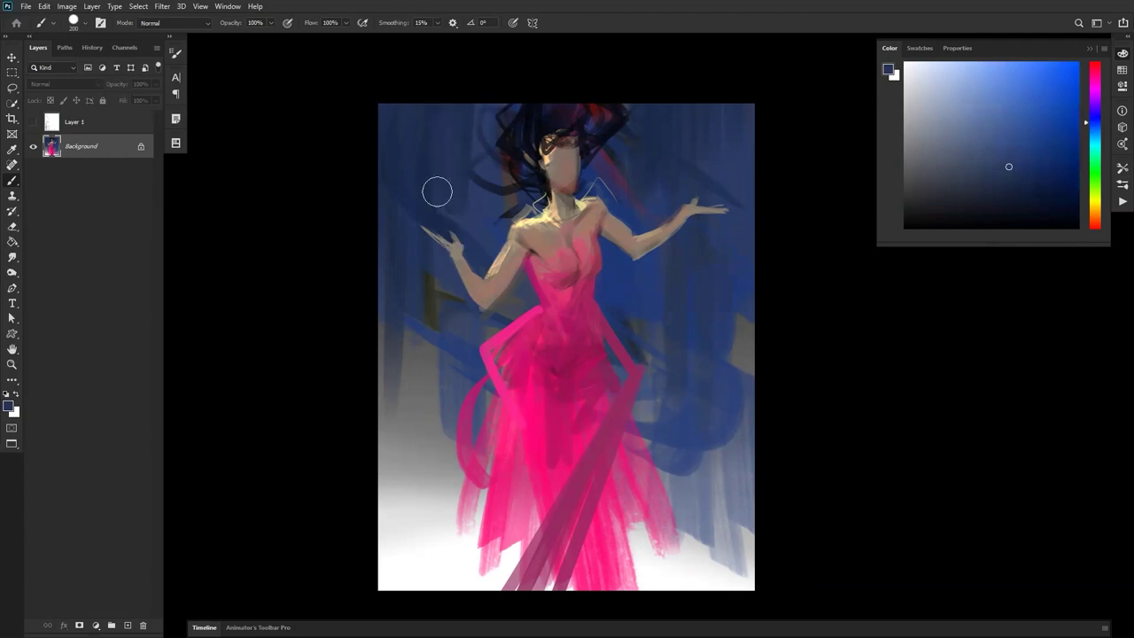
drag(426, 157, 426, 173)
key(r)
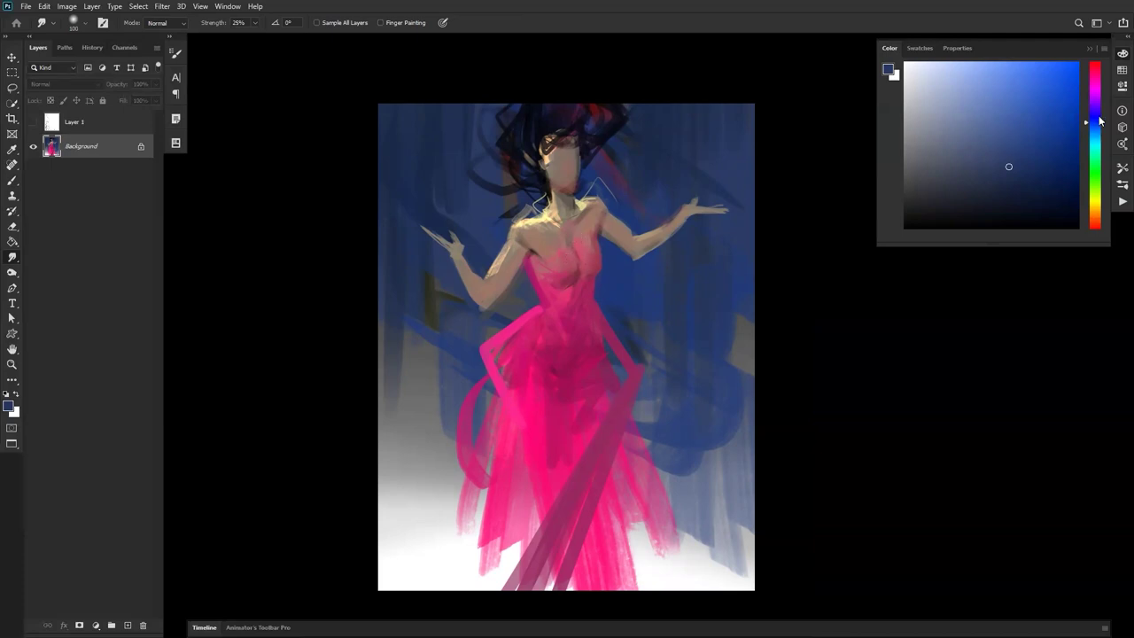
Mix a saturated purple and brush it over the bust and into the hair above the forehead.
click(1096, 83)
key(b)
click(1063, 133)
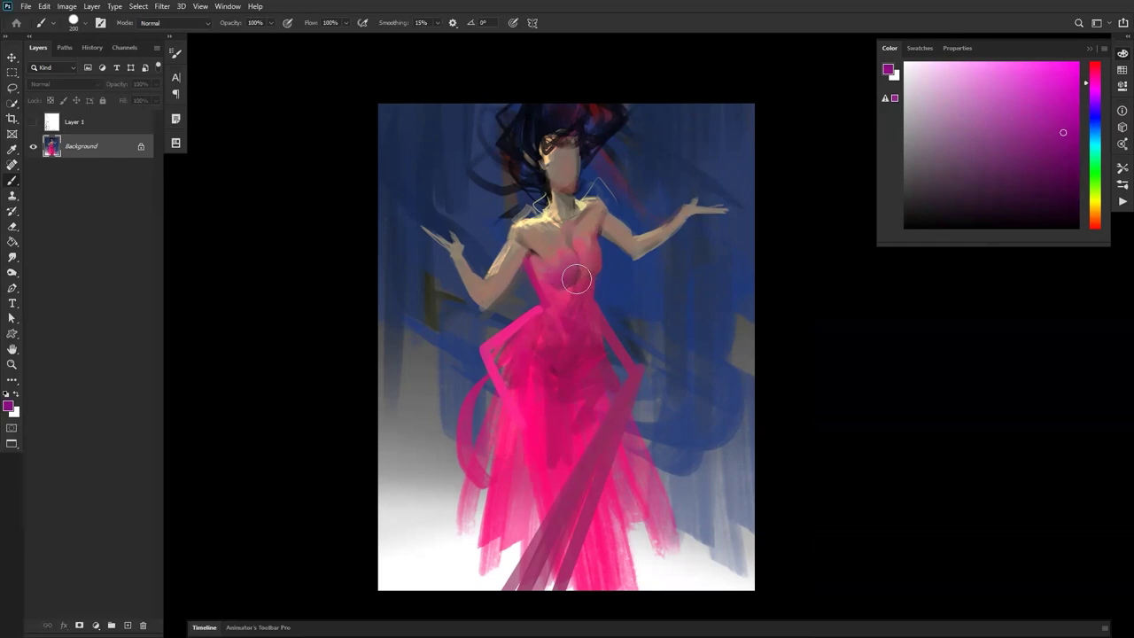
key(bracketleft)
key(bracketleft)
key(bracketleft)
key(bracketleft)
key(bracketleft)
key(bracketright)
key(bracketright)
key(bracketright)
key(bracketright)
drag(593, 96, 557, 139)
drag(582, 94, 542, 132)
Extend the purple across the crown with finer strands and broad sweeps through the dark hair.
key(bracketleft)
key(bracketleft)
key(bracketleft)
key(bracketleft)
key(bracketleft)
key(bracketleft)
key(bracketleft)
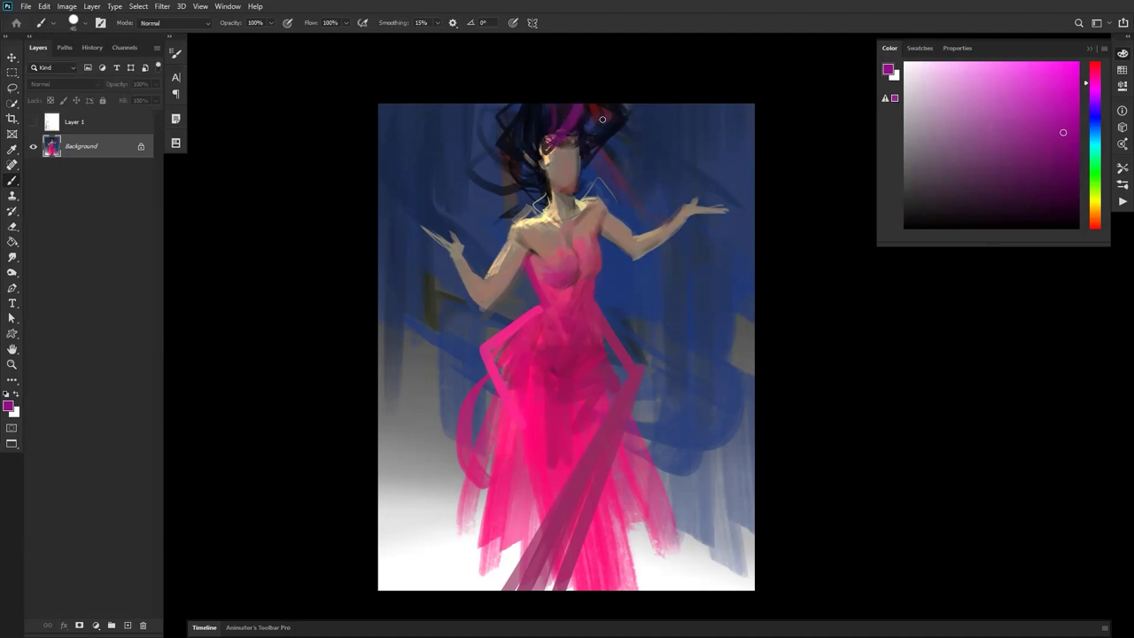
key(bracketright)
key(bracketright)
key(bracketright)
key(bracketright)
key(bracketright)
key(bracketright)
mouse_move(536, 148)
mouse_down()
mouse_move(503, 79)
mouse_move(516, 119)
mouse_move(498, 106)
mouse_move(537, 107)
mouse_move(560, 62)
mouse_up()
Flare the lower skirt outward on both sides with very large translucent strokes of sampled hot pink.
key(bracketright)
key(bracketright)
key(bracketright)
key(bracketright)
key(bracketright)
key(bracketright)
key(bracketright)
key(bracketright)
key(bracketleft)
key(bracketleft)
key(bracketleft)
key(bracketleft)
key(bracketleft)
key(bracketleft)
key(bracketleft)
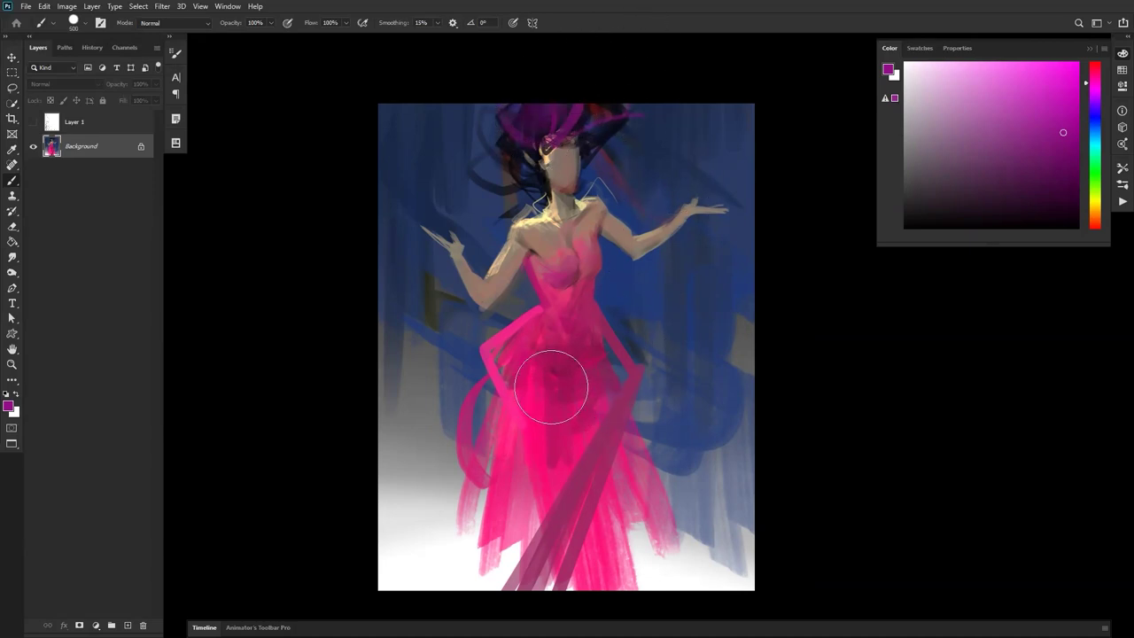
alt+click(524, 533)
drag(577, 372, 589, 308)
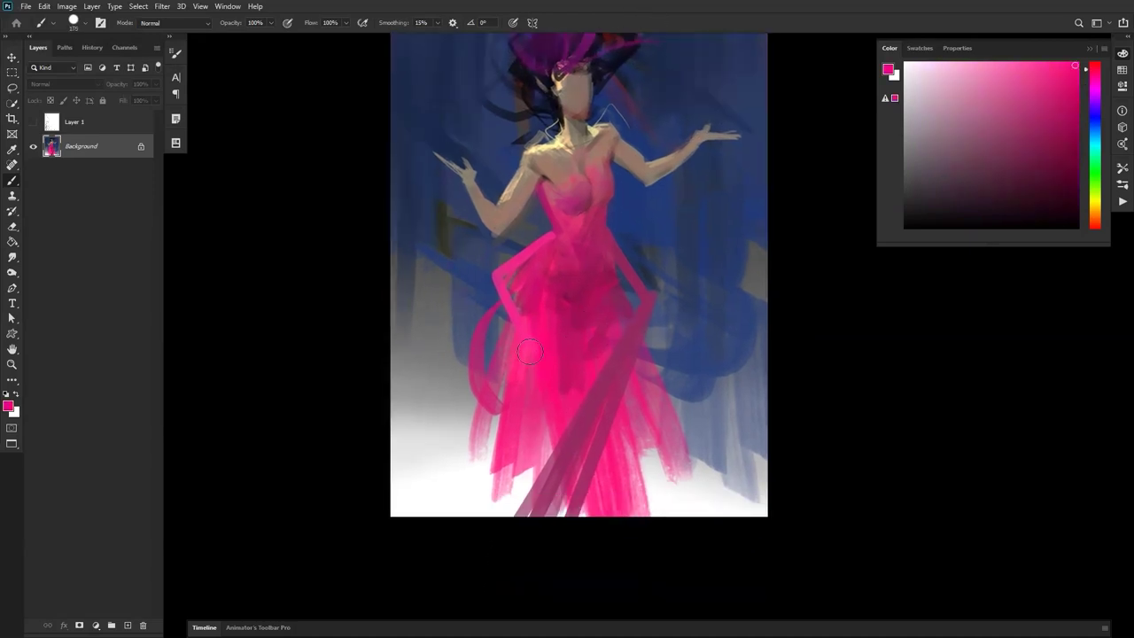
mouse_move(533, 394)
mouse_down()
mouse_move(441, 528)
mouse_move(403, 548)
mouse_up()
key(ctrl+z)
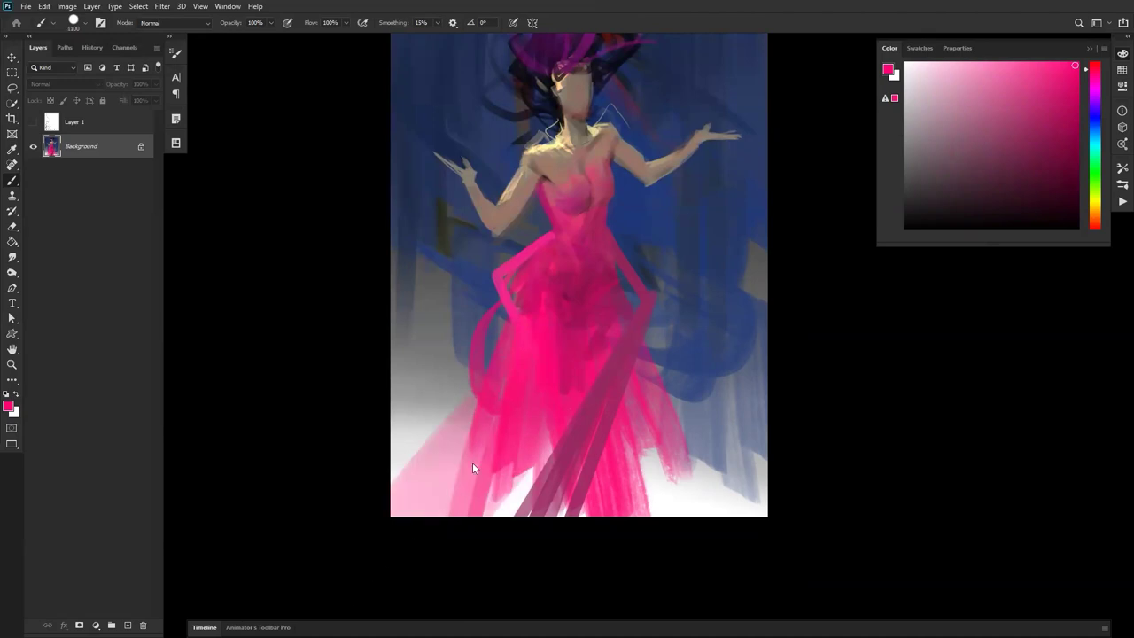
drag(587, 460, 580, 523)
key(ctrl+z)
drag(483, 478, 414, 564)
drag(465, 518, 399, 567)
drag(628, 509, 659, 571)
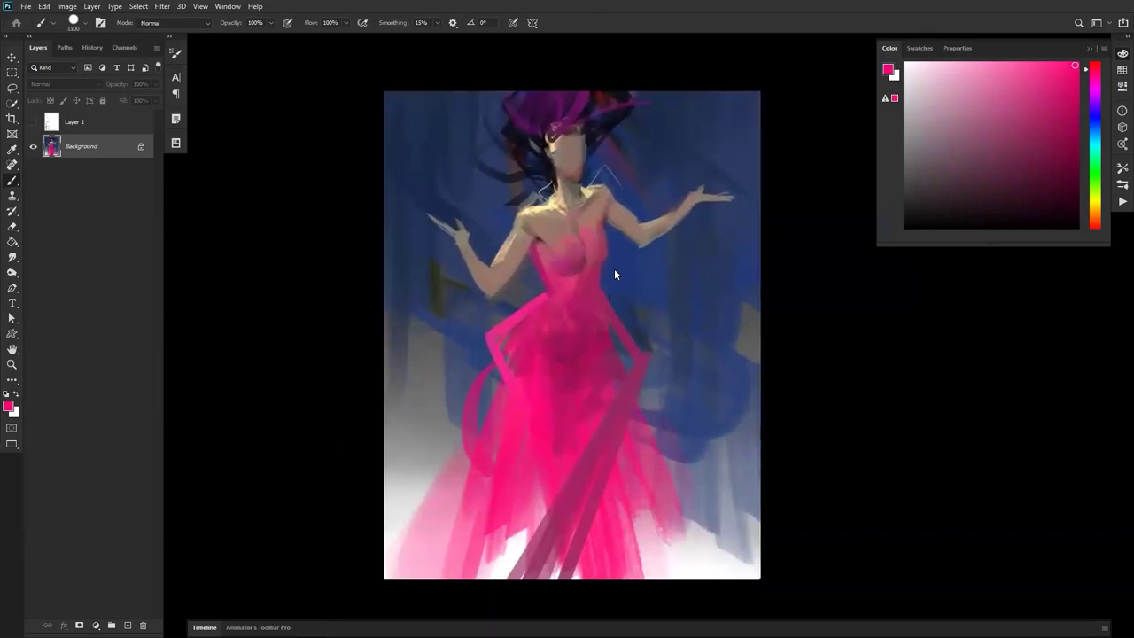
Duplicate the Background layer, select a rectangle around the figure, and open the selection in Liquify.
key(ctrl+j)
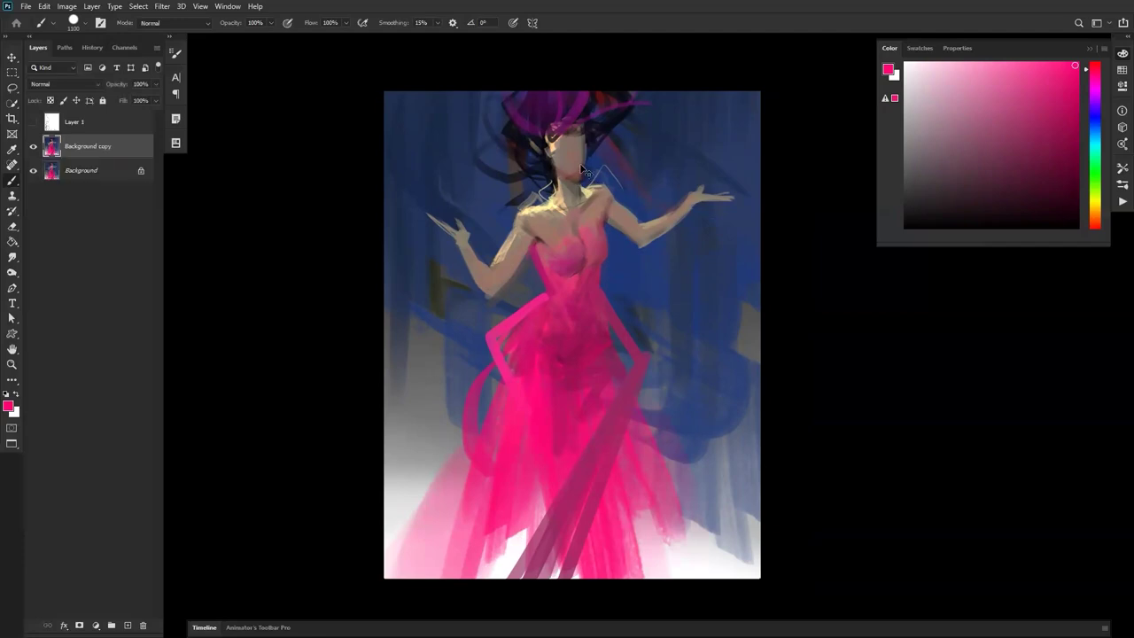
key(m)
mouse_move(397, 87)
mouse_down()
mouse_move(744, 452)
mouse_move(733, 439)
mouse_move(762, 524)
mouse_up()
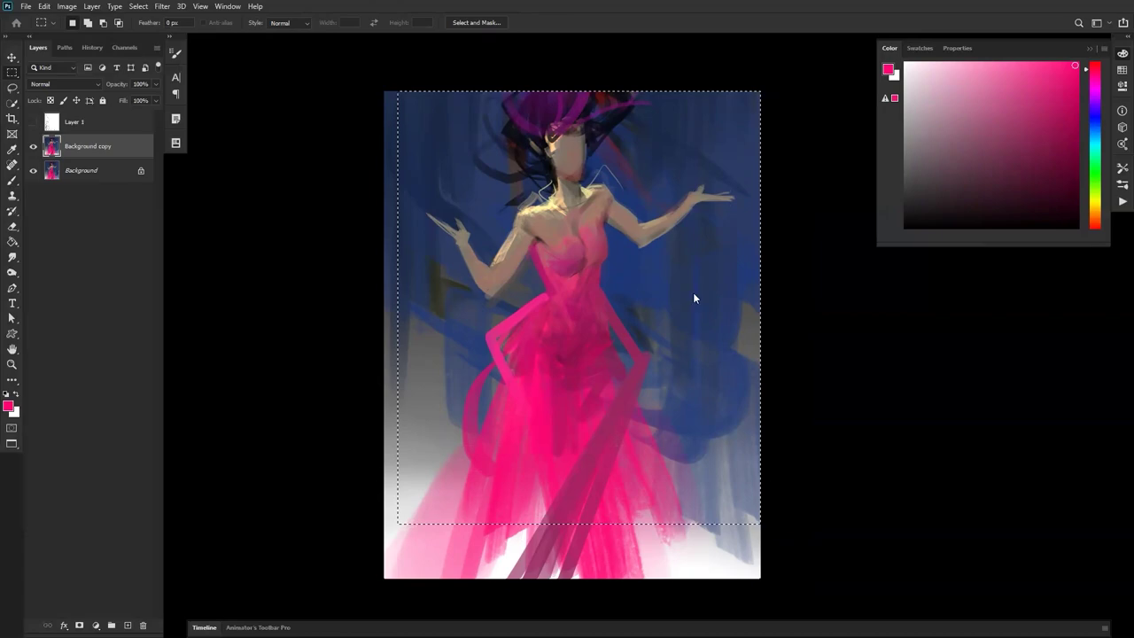
key(ctrl+shift+x)
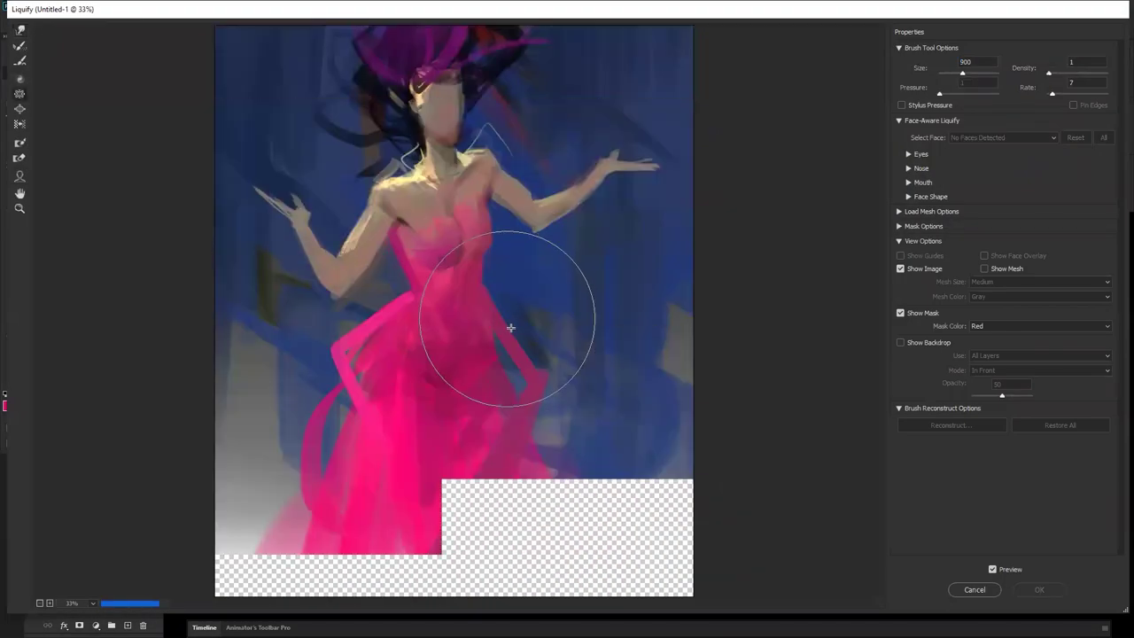
Try a Pucker distortion beside the waist with the brush size at 1300.
key(bracketright)
key(bracketright)
key(bracketright)
key(bracketright)
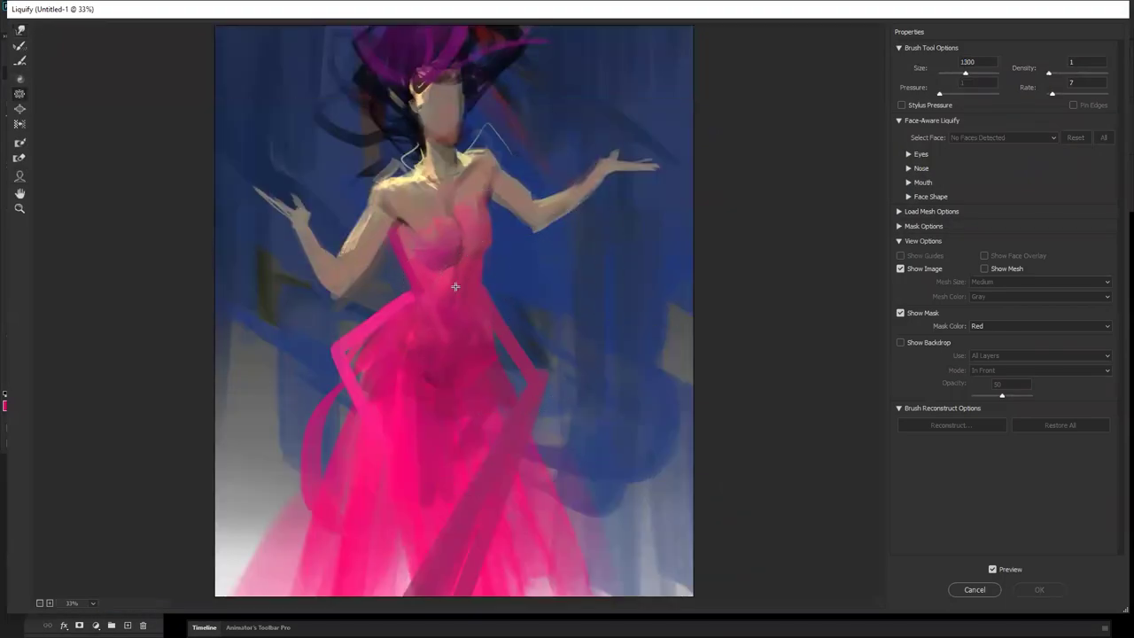
click(500, 300)
key(ctrl+z)
Reshape the bust, waist and hip in Liquify with a very large Forward Warp brush, reducing it to 1200 for the hip.
key(w)
key(bracketright)
key(bracketright)
key(bracketright)
key(bracketright)
key(bracketright)
key(bracketright)
key(bracketright)
key(bracketright)
key(bracketright)
key(bracketright)
key(bracketright)
key(bracketright)
key(bracketright)
key(bracketright)
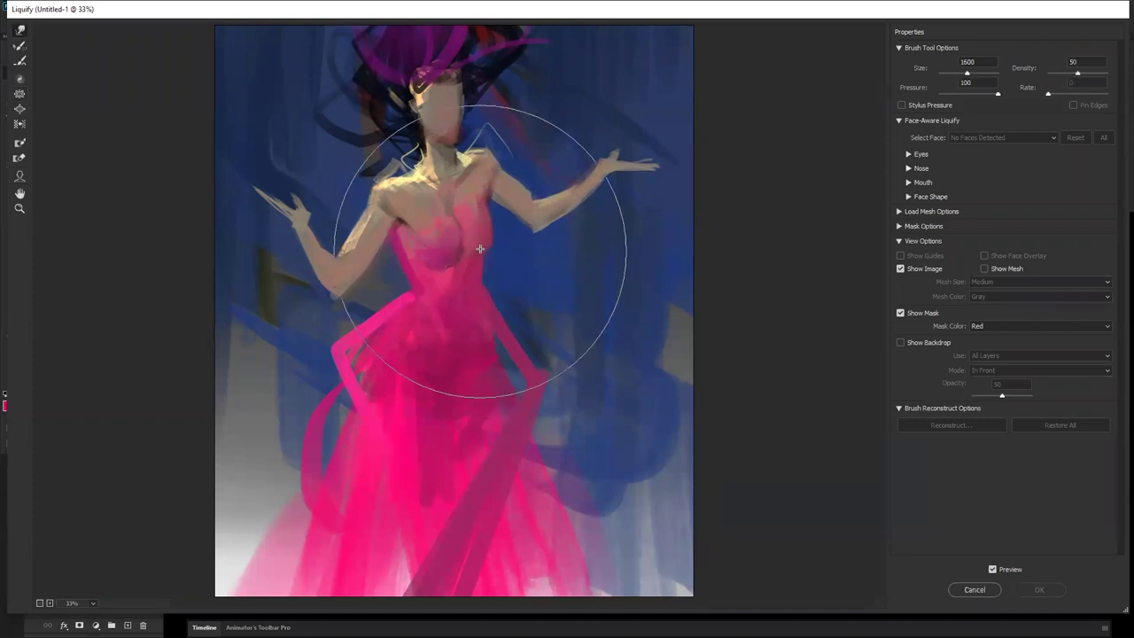
drag(503, 256, 497, 264)
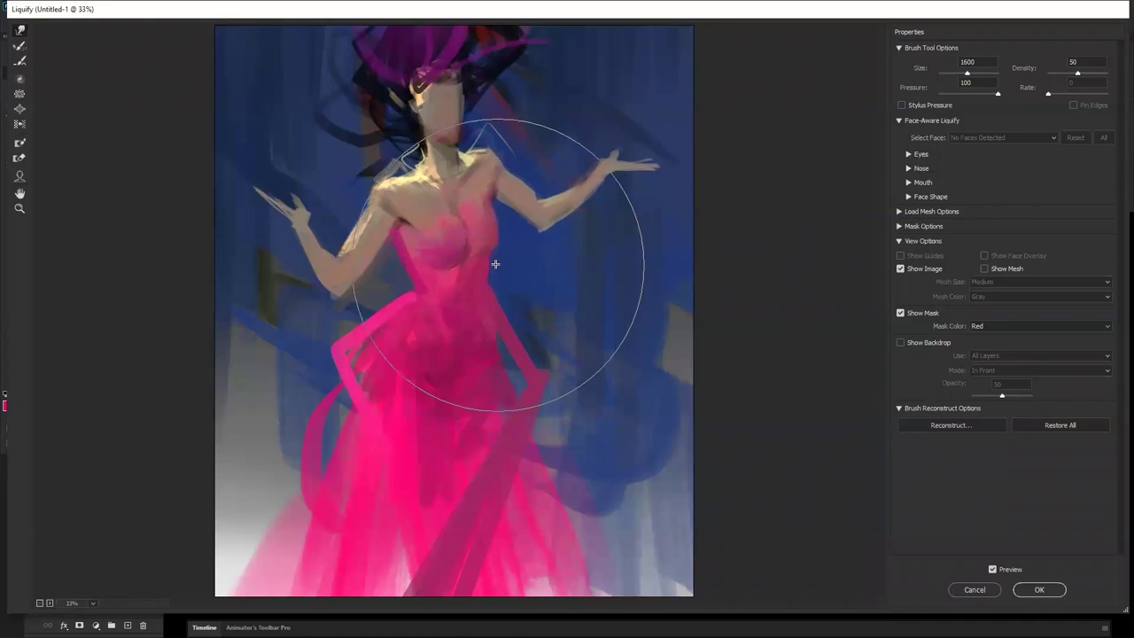
key(bracketleft)
key(bracketleft)
drag(390, 345, 383, 346)
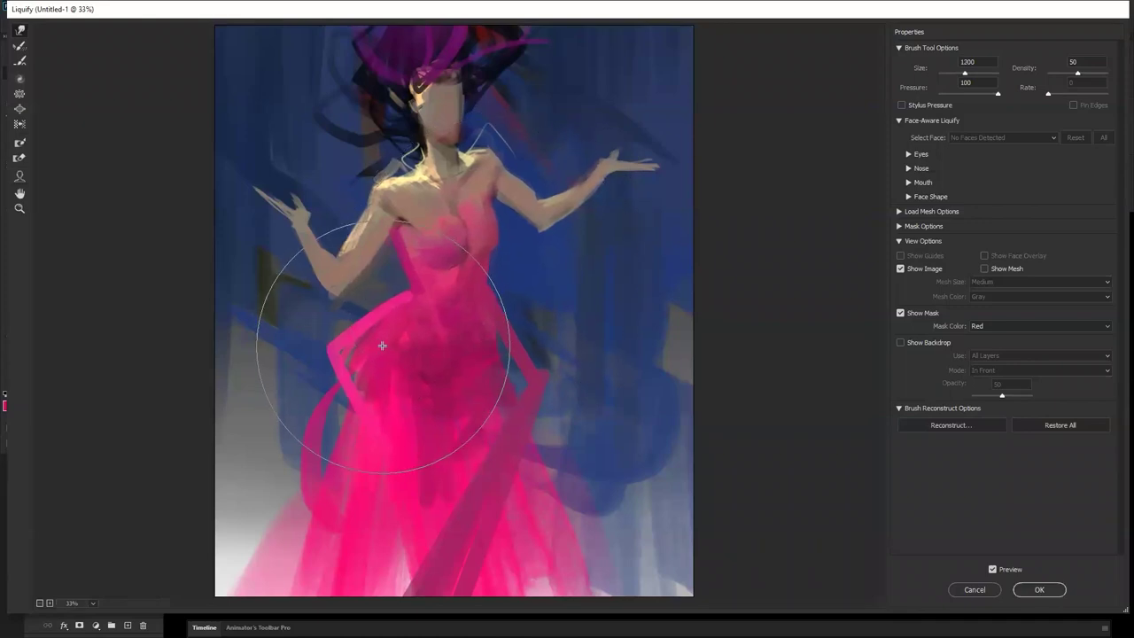
Nudge the hair beside the neck and head outward with the Forward Warp brush at size 800.
key(bracketleft)
key(bracketleft)
key(bracketleft)
key(bracketleft)
drag(408, 151, 404, 144)
drag(392, 103, 384, 105)
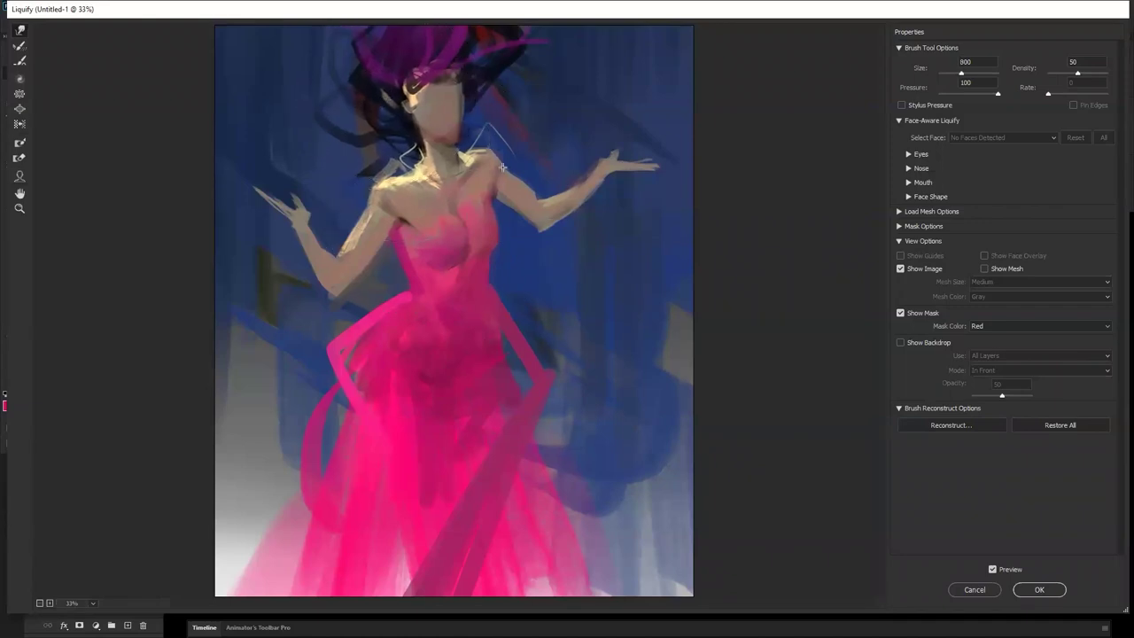
Finish the warp with the brush size at 400, apply it, clear the selection and flip the canvas horizontally.
key(bracketleft)
key(bracketleft)
key(bracketleft)
key(bracketleft)
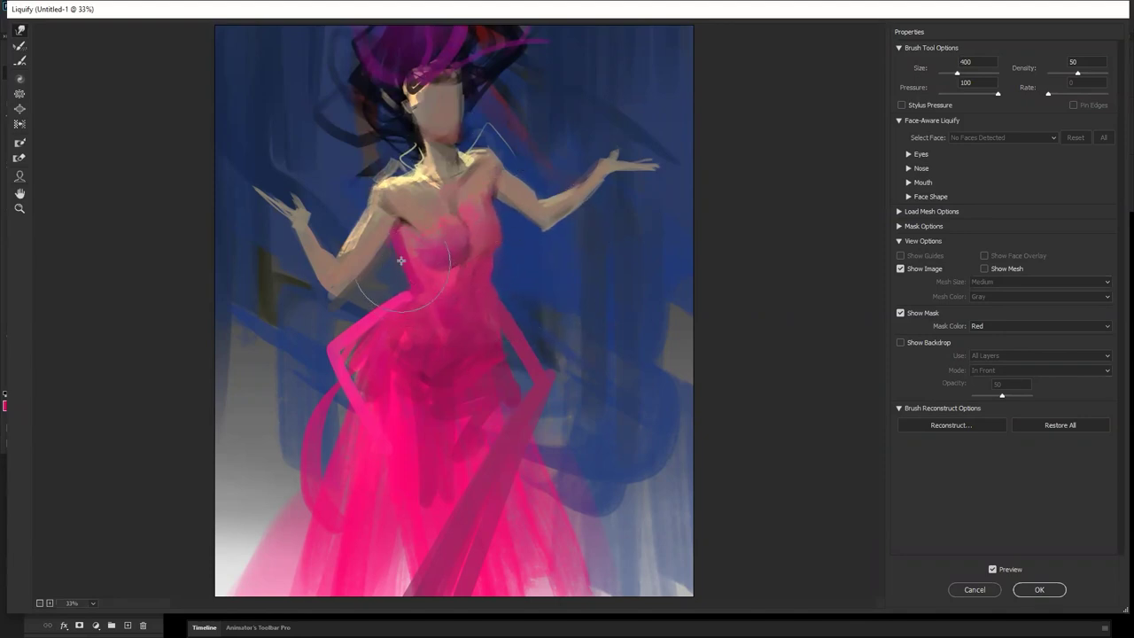
key(Return)
key(ctrl+z)
key(ctrl+shift+z)
key(ctrl+d)
key(ctrl+shift+h)
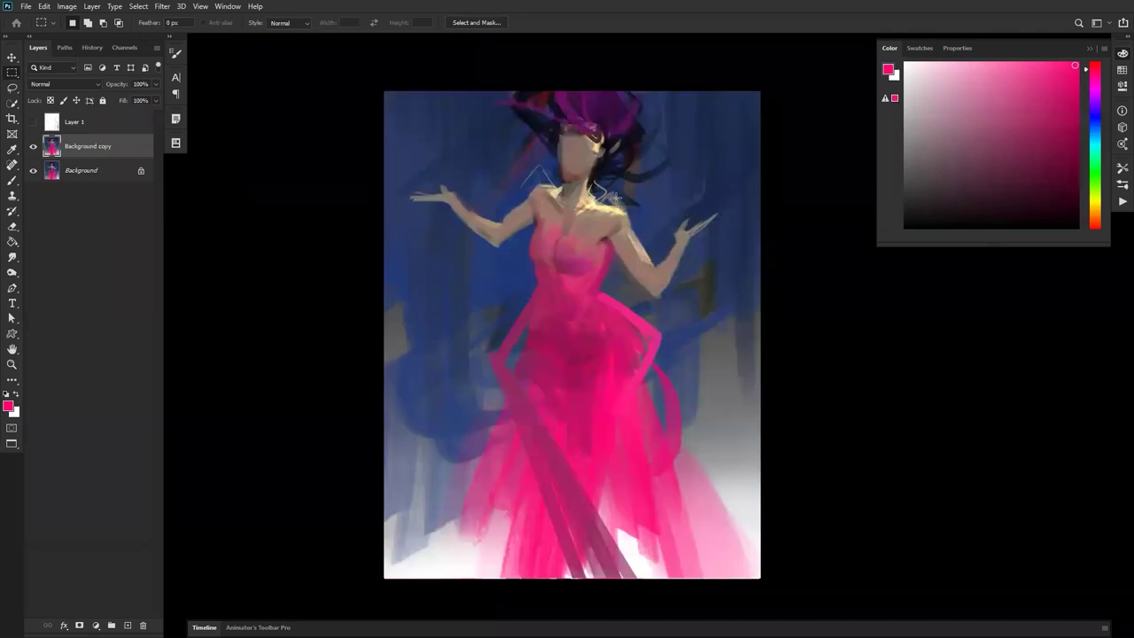
Refine the upper arm and elbow on the raised arm with a much smaller brush and skin tones sampled from the figure.
key(b)
key([)
key([)
key([)
key([)
key([)
key([)
key([)
key([)
key([)
key([)
key([)
key([)
key([)
key([)
key([)
key([)
key([)
key([)
key([)
key([)
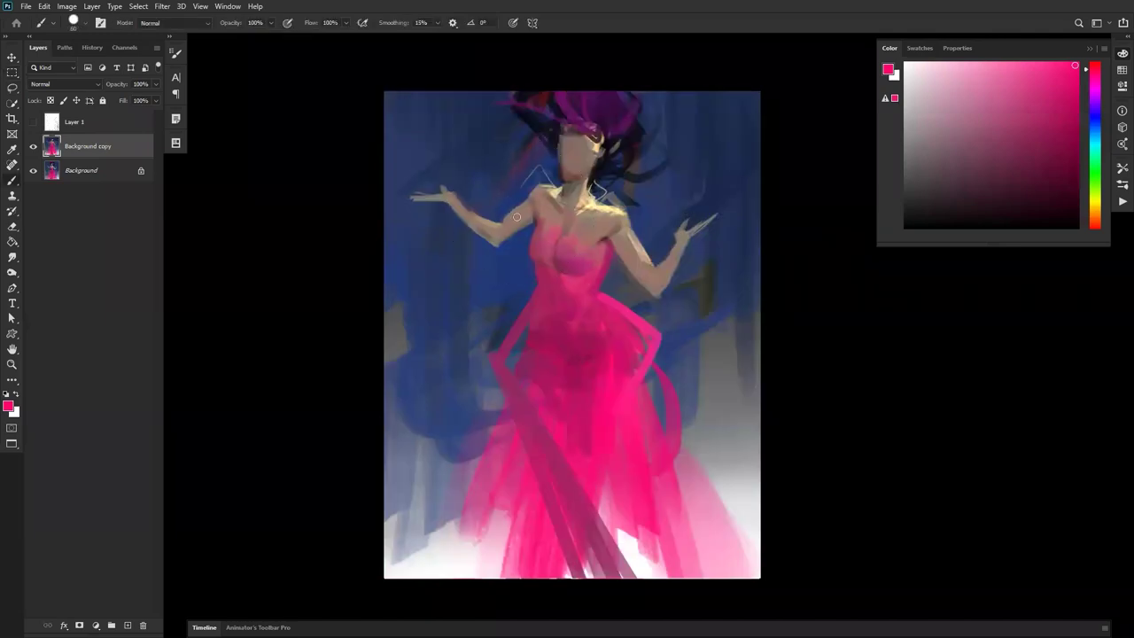
alt+click(526, 217)
drag(525, 226, 497, 243)
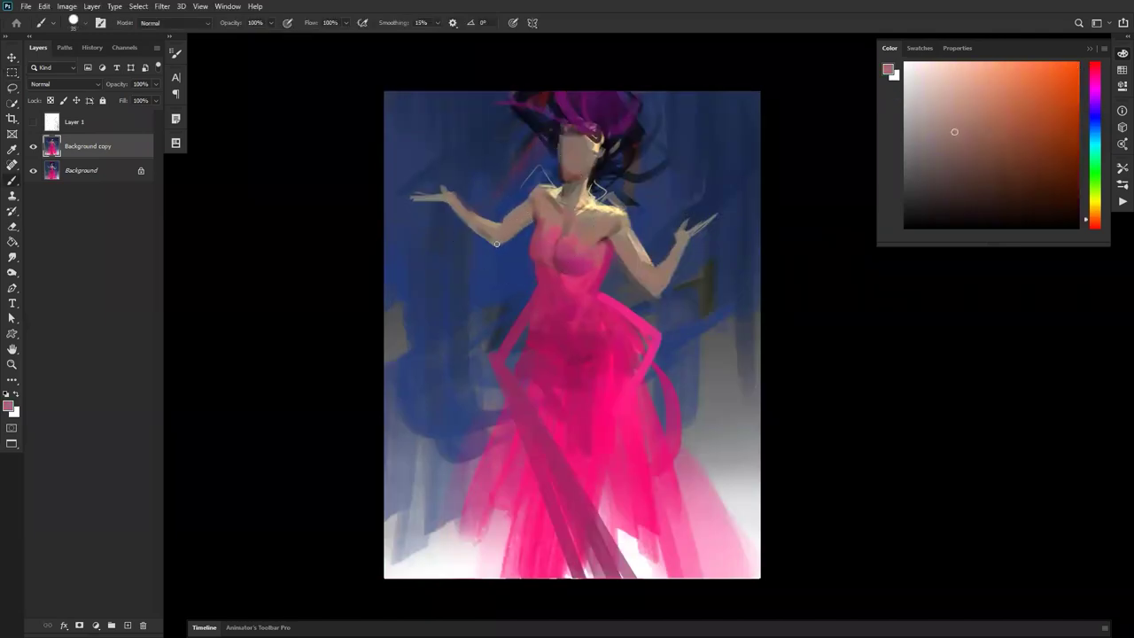
alt+click(524, 205)
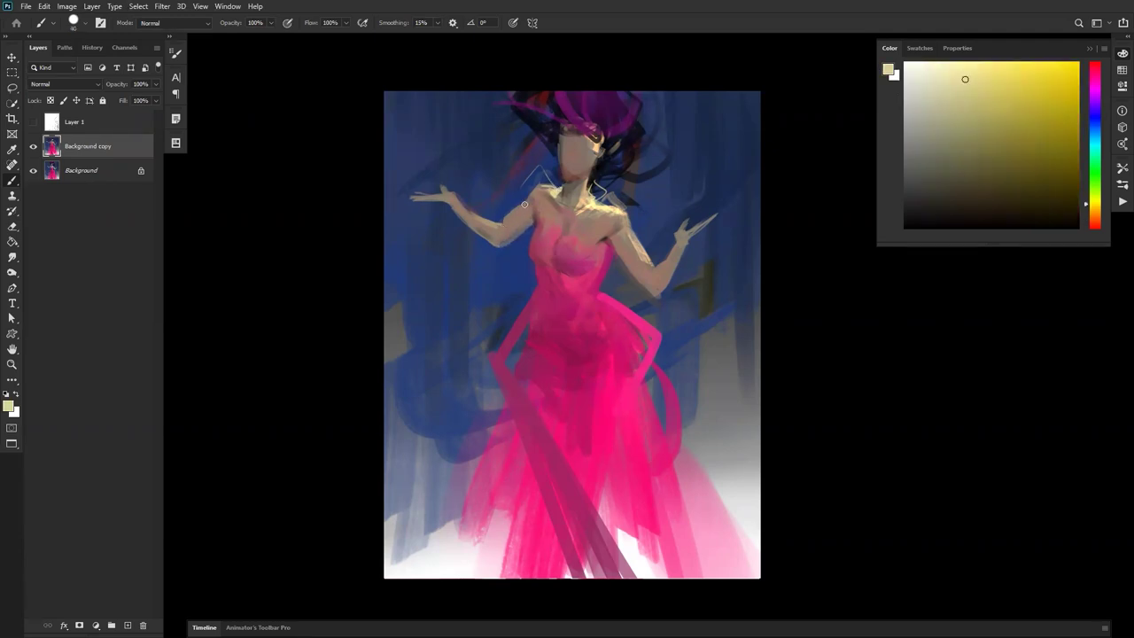
Brighten the shoulder and neckline with sampled pale yellow, and blend sampled skin tone across the upper chest.
alt+click(625, 209)
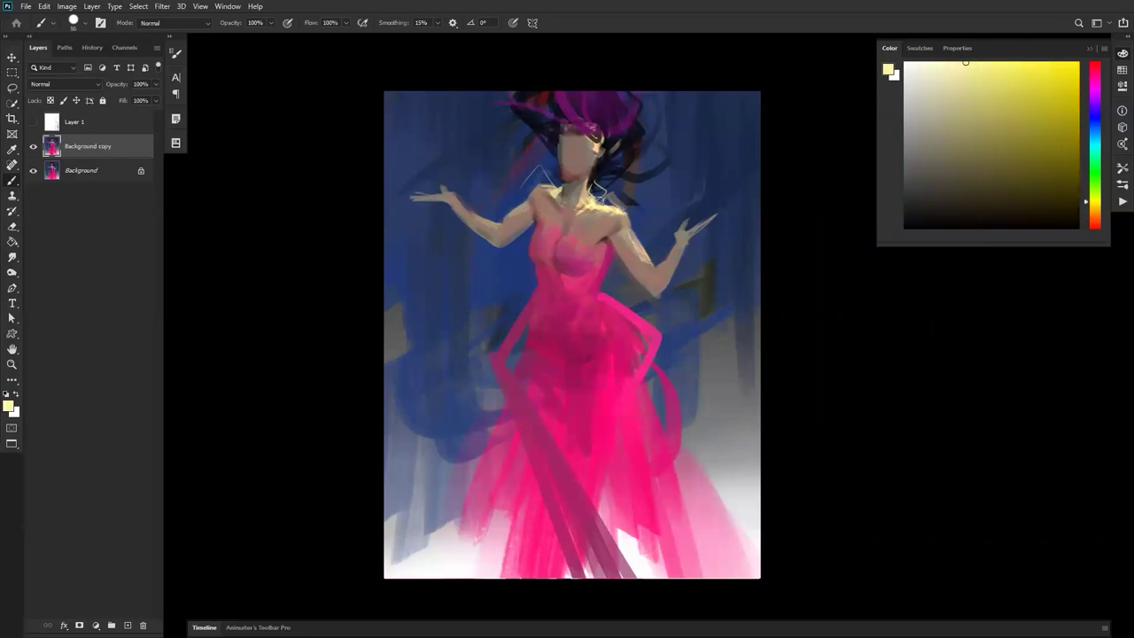
drag(590, 193, 608, 204)
alt+click(546, 197)
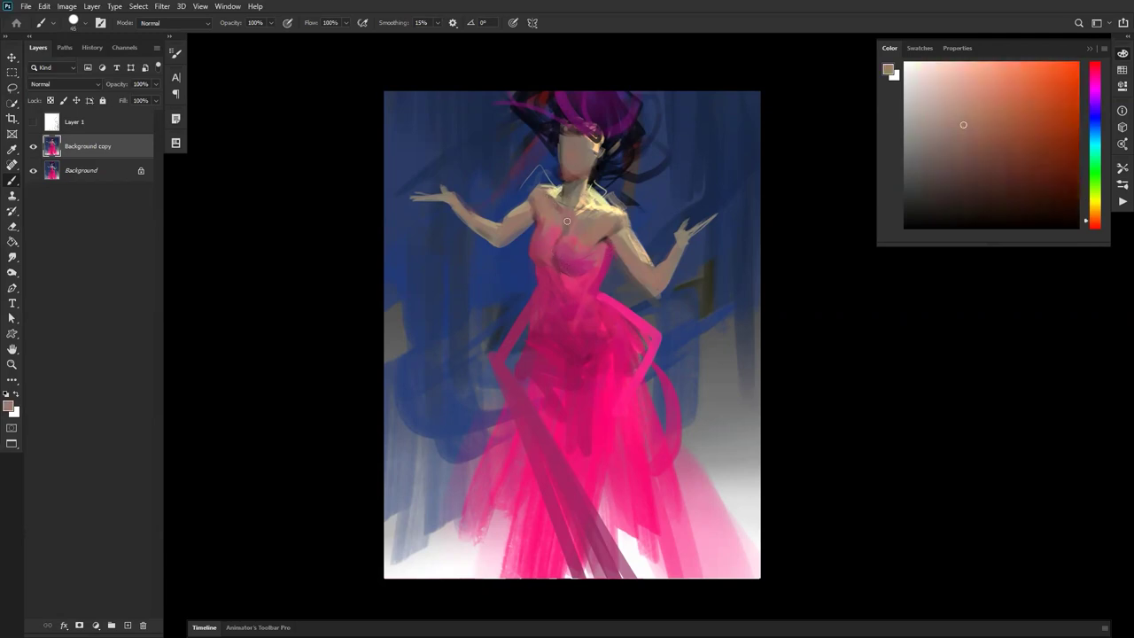
Suggest the eye socket, mouth and chin shadows with sampled face tones, flipping the canvas horizontally.
alt+click(562, 151)
alt+click(561, 173)
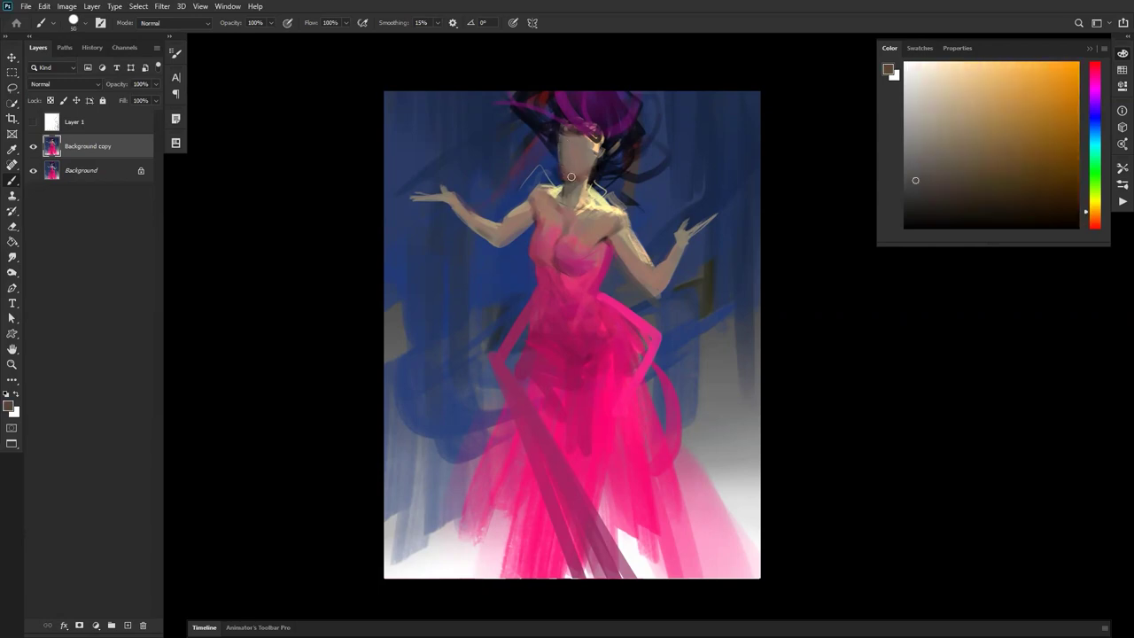
key(d)
key(ctrl+shift+h)
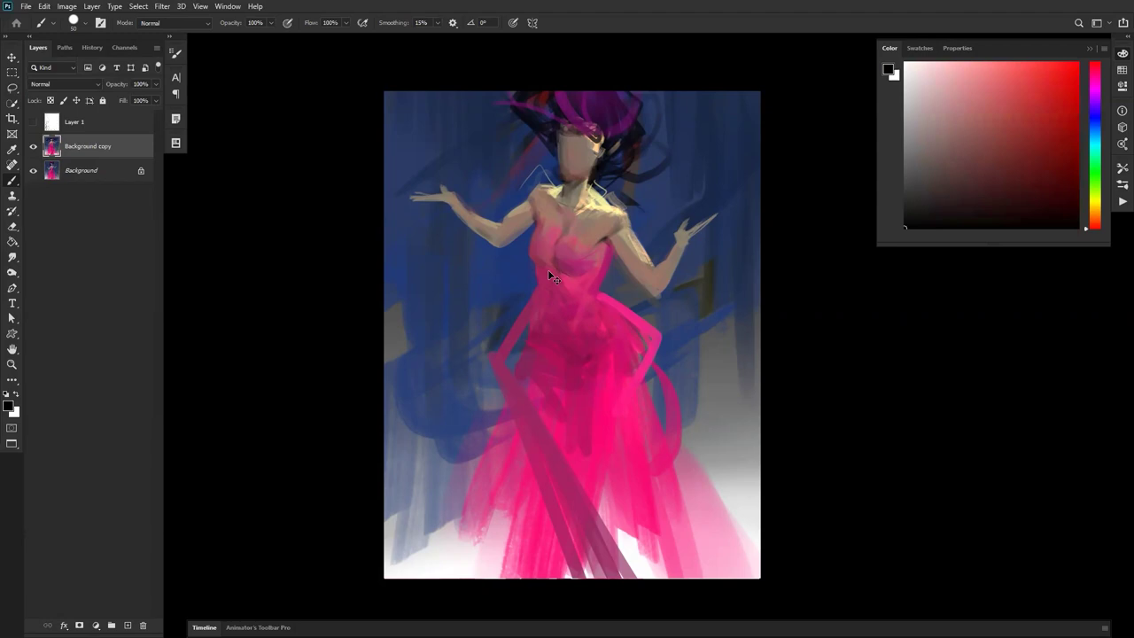
alt+click(560, 146)
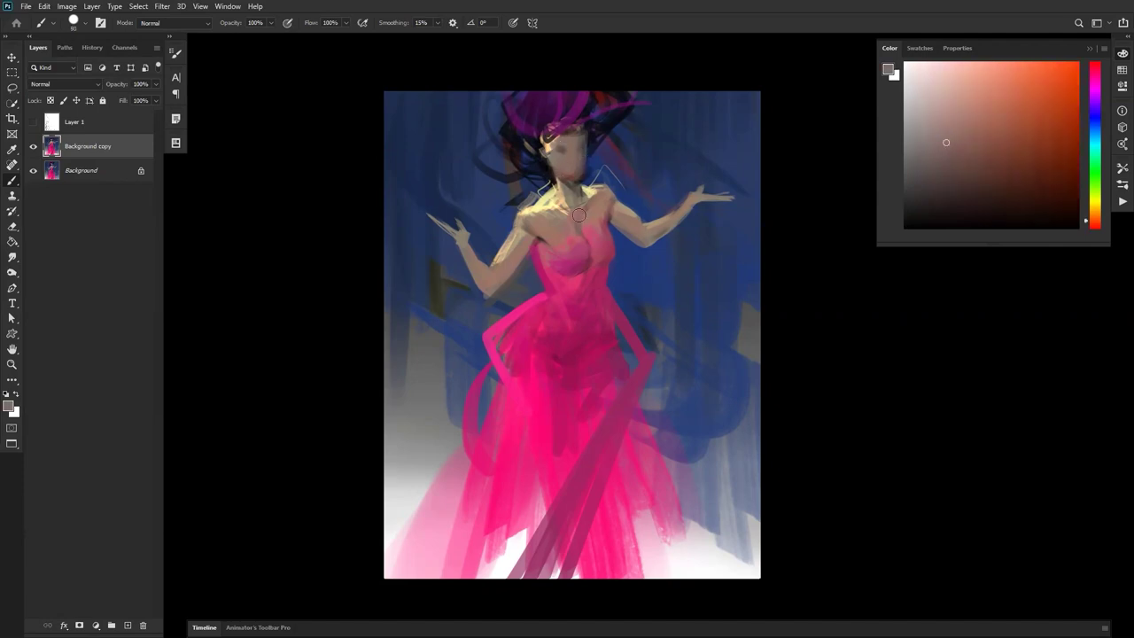
alt+click(566, 145)
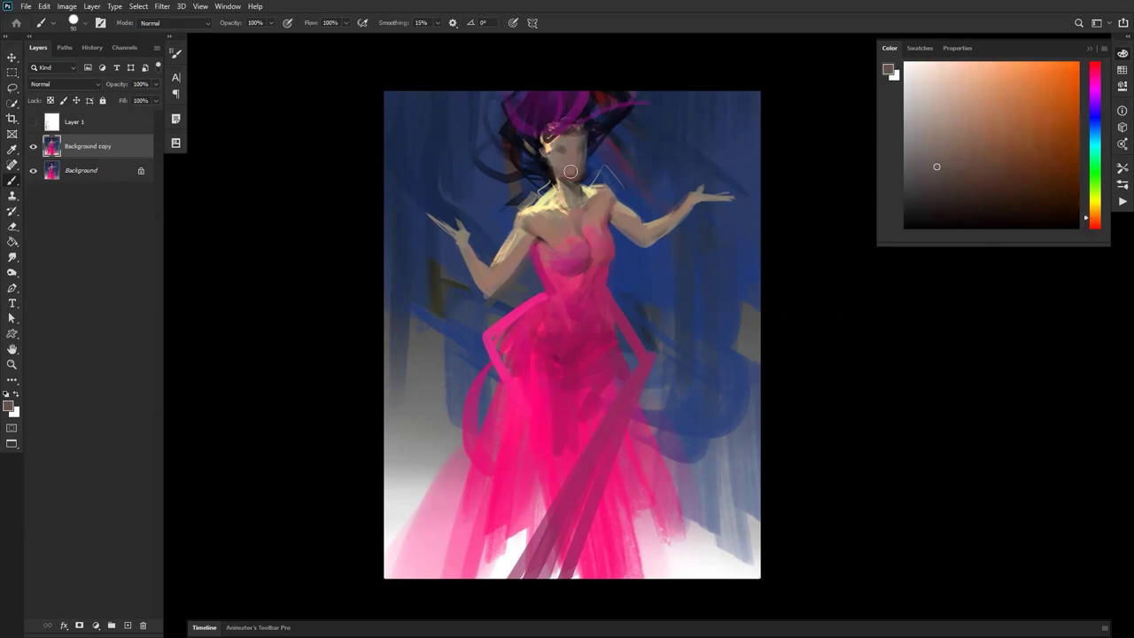
Switch to the 100 px brush in the STANDARD set and soften the shading across the face at 40% flow.
right_click(569, 176)
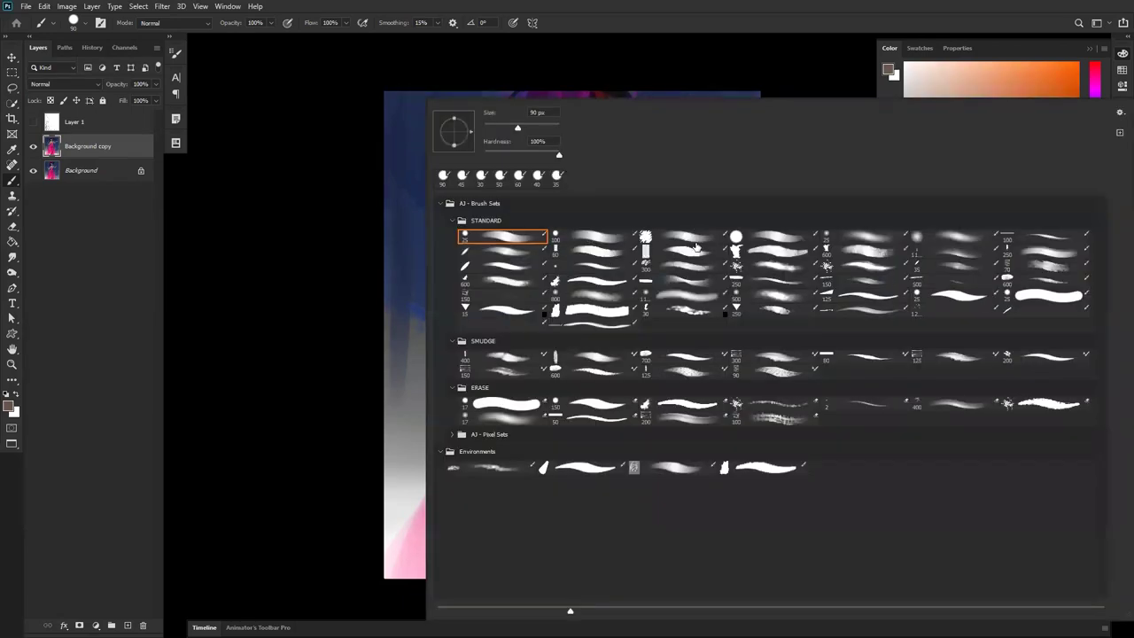
click(605, 234)
click(300, 344)
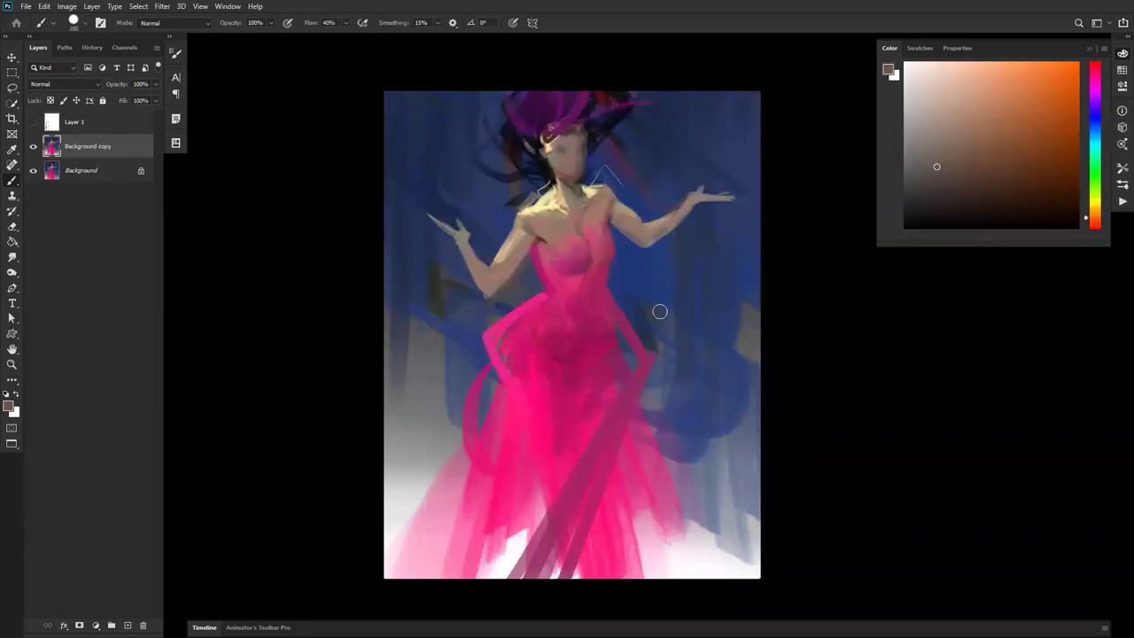
key(d)
key(bracketleft)
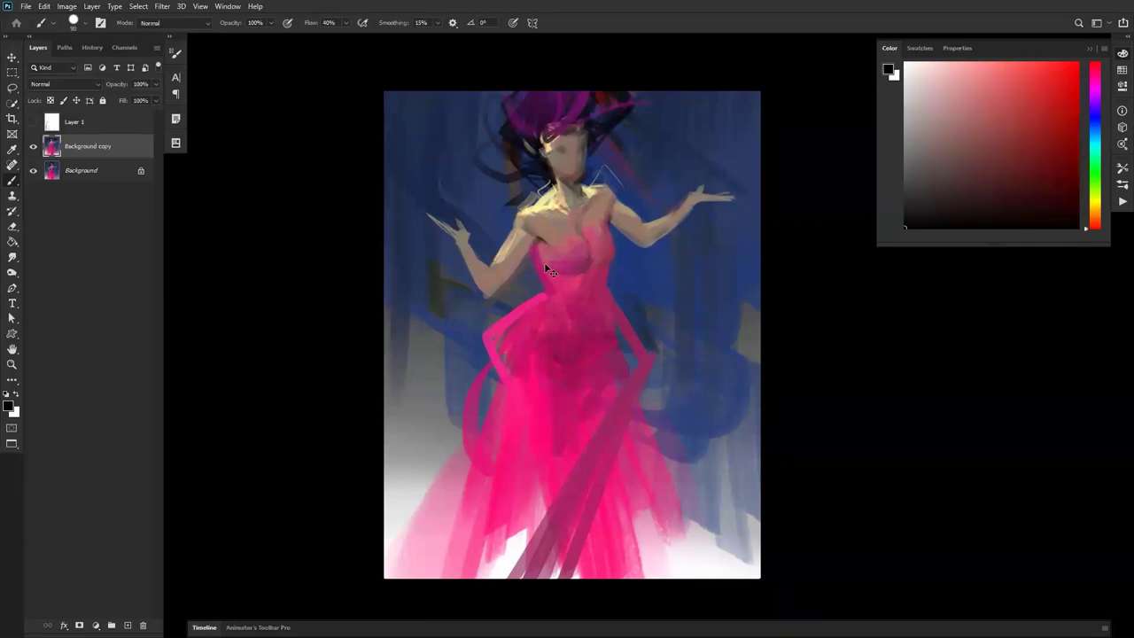
Shade the cleavage, the underside of the bust and the midriff with sampled pinks and darker strokes.
alt+click(578, 253)
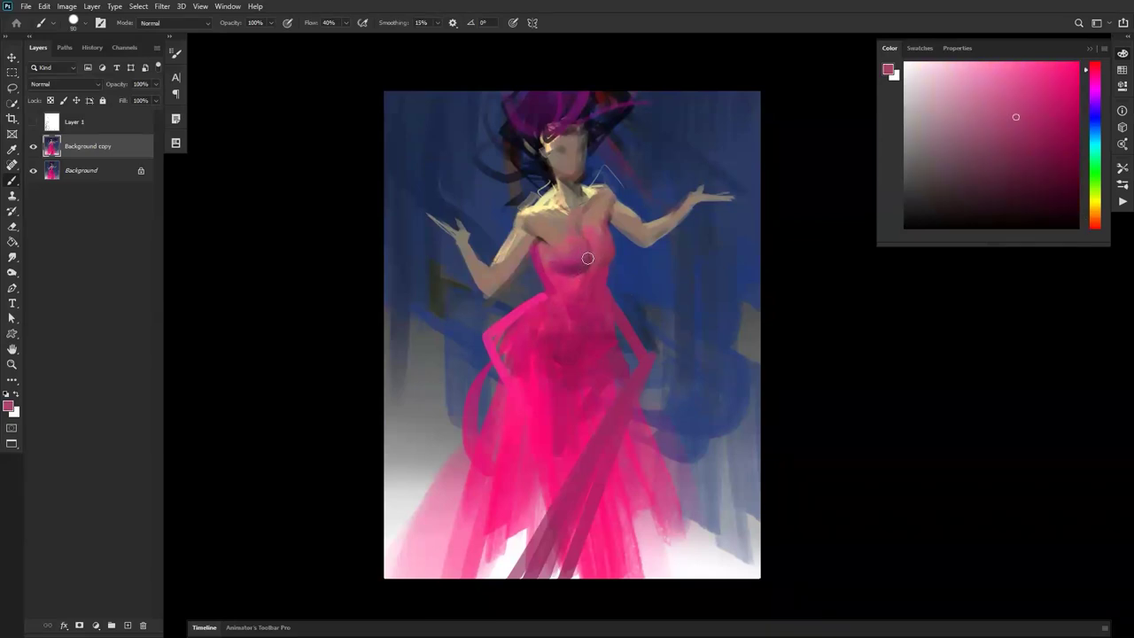
key(d)
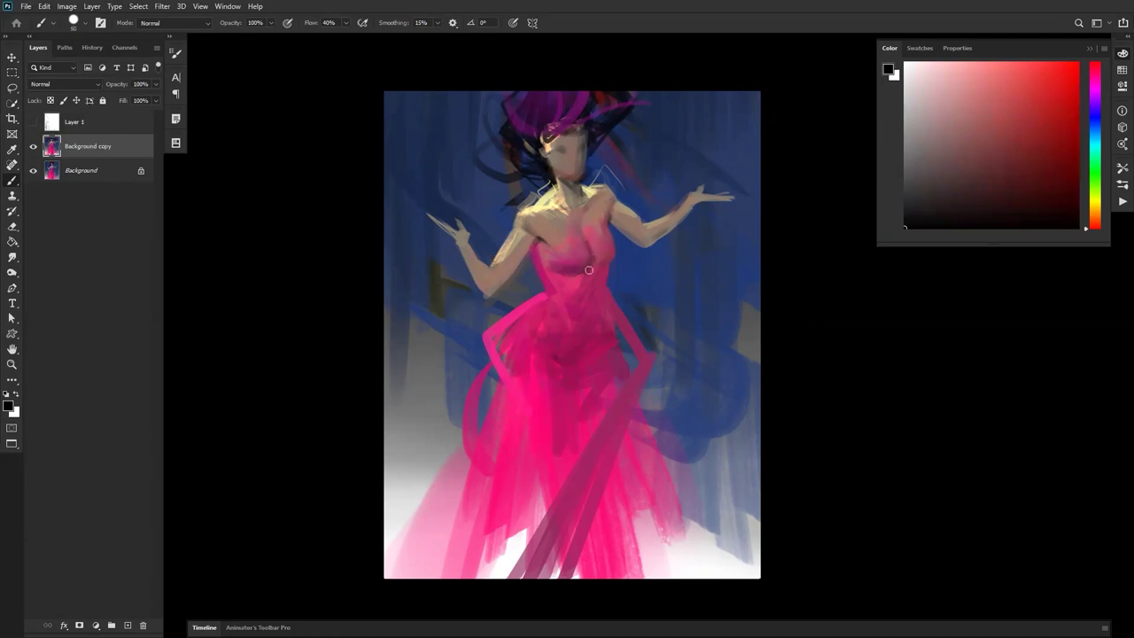
mouse_move(596, 259)
mouse_down()
mouse_move(606, 258)
mouse_move(576, 302)
mouse_up()
key(bracketright)
key(bracketright)
key(bracketright)
key(bracketright)
alt+click(584, 290)
alt+click(582, 290)
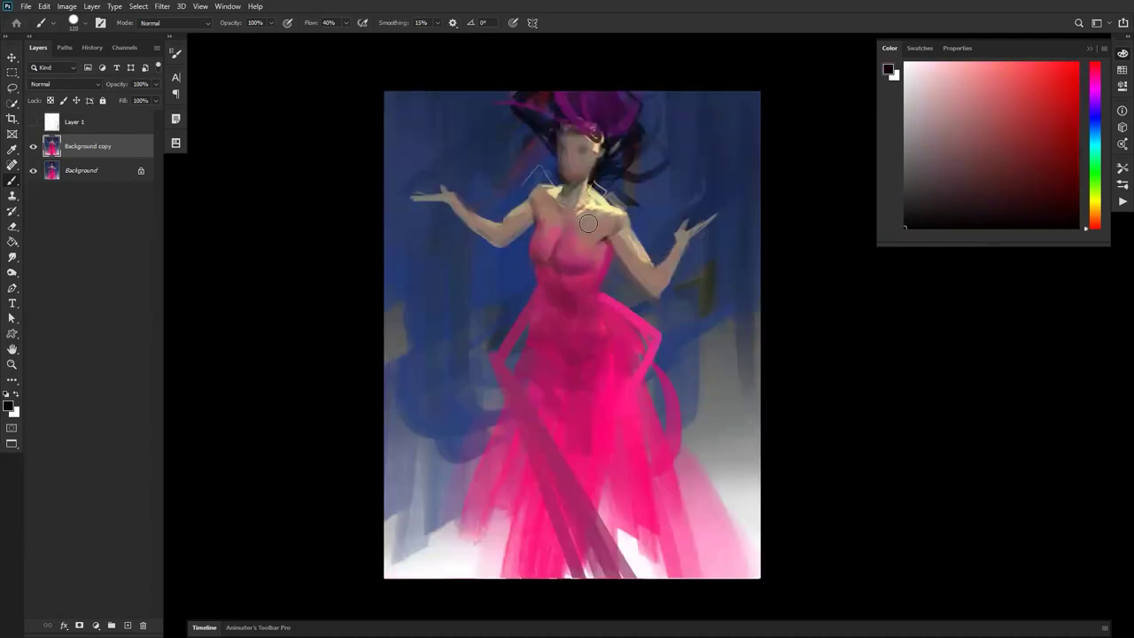
Rework the bust shading using a smaller brush with sampled pink, and blend it with the Smudge tool at 25% strength.
key(bracketleft)
key(bracketleft)
key(bracketleft)
key(bracketleft)
key(bracketleft)
alt+click(600, 260)
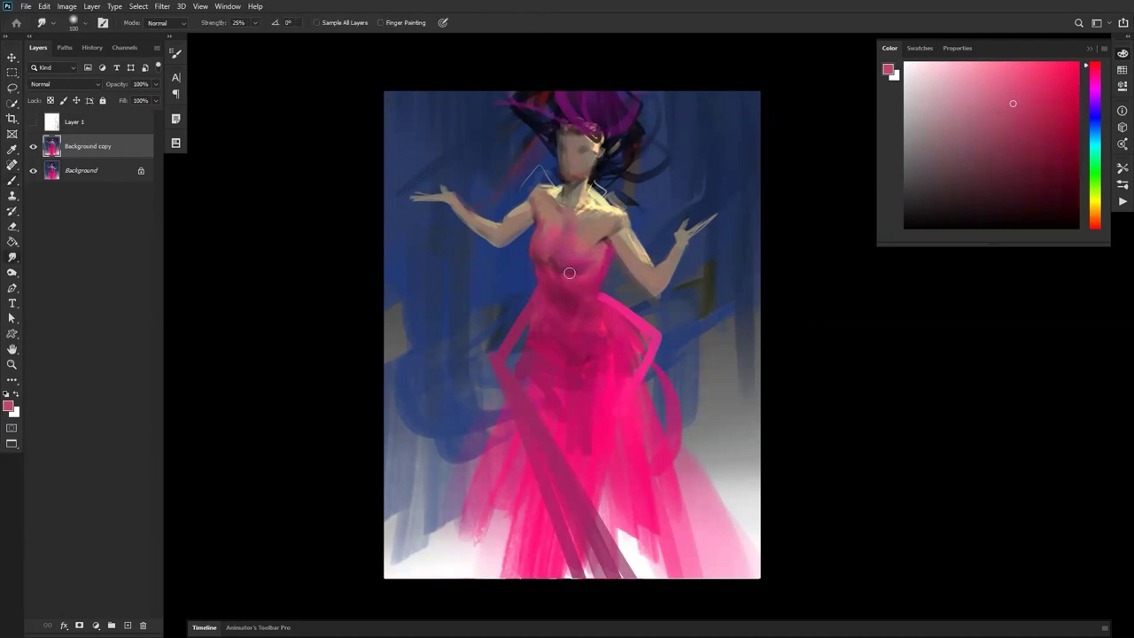
Clean up the armpit, inner arm and upper chest with small strokes of sampled skin tone at 40% flow.
key(d)
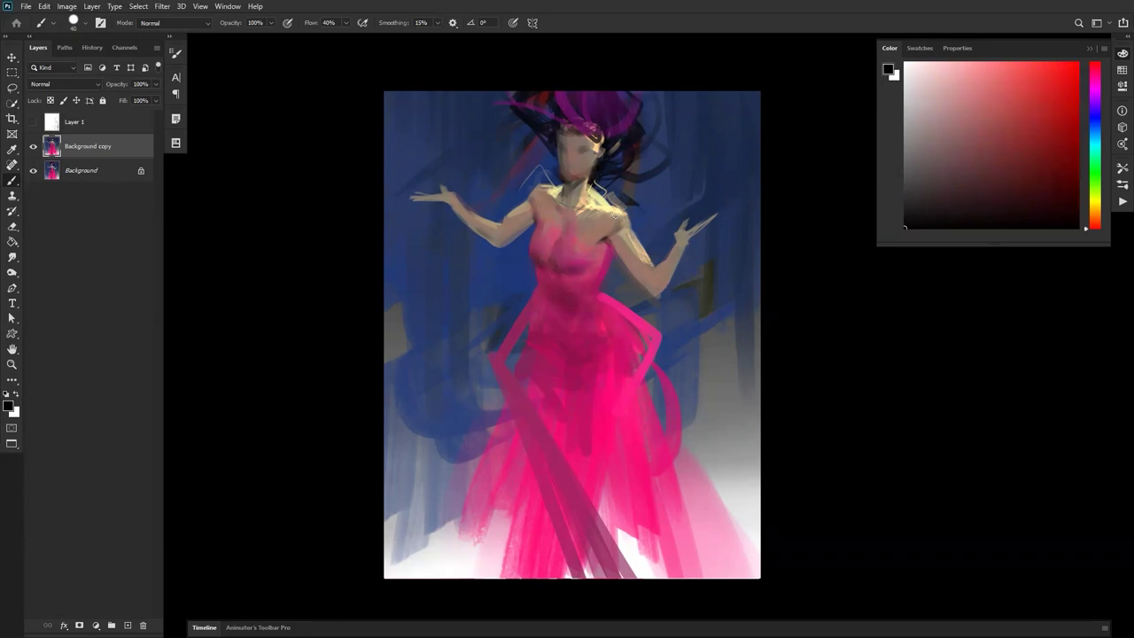
alt+click(612, 241)
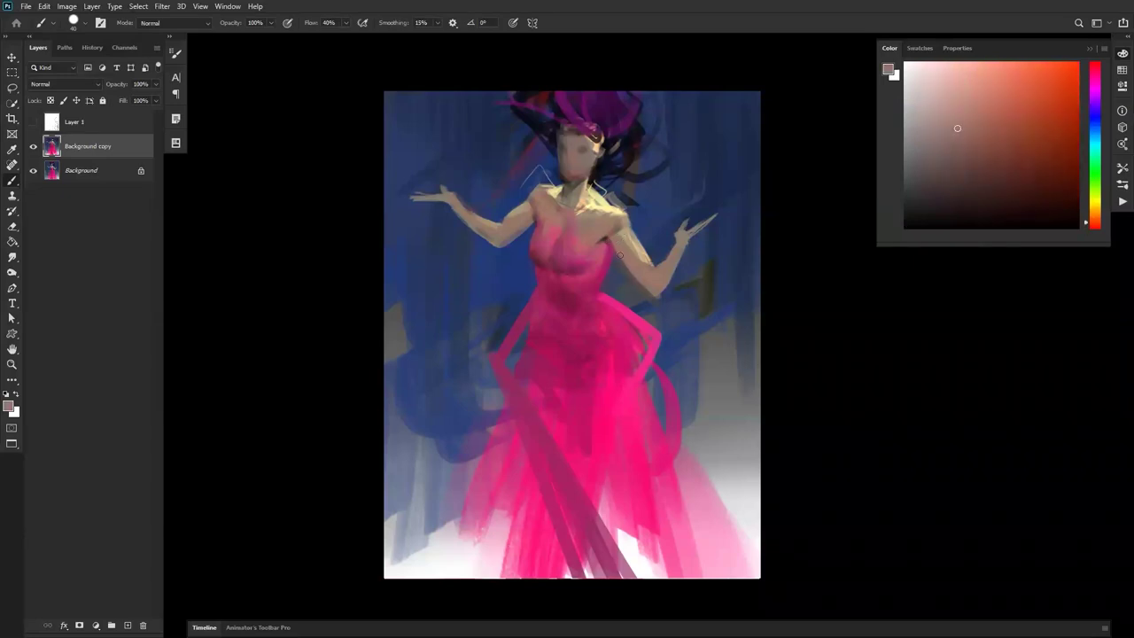
key(d)
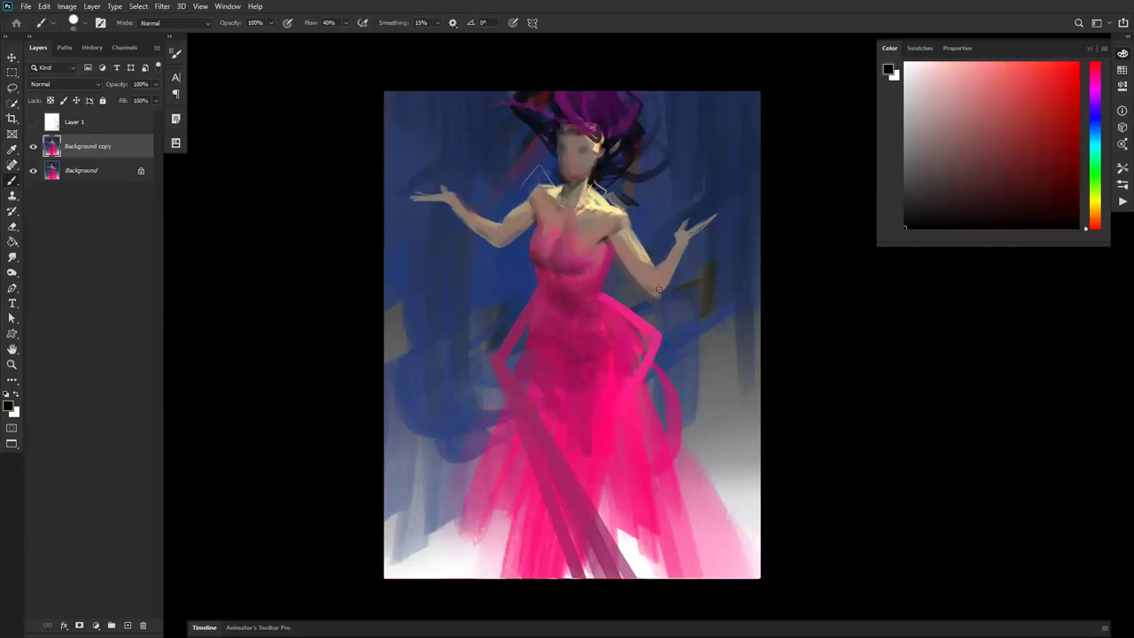
alt+click(597, 229)
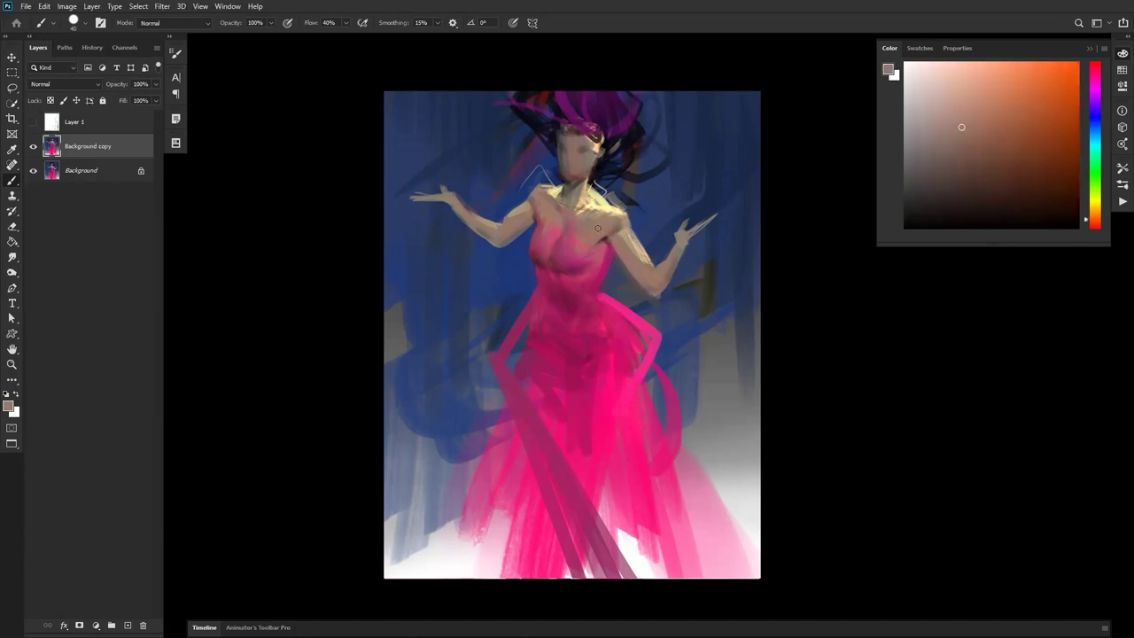
key(d)
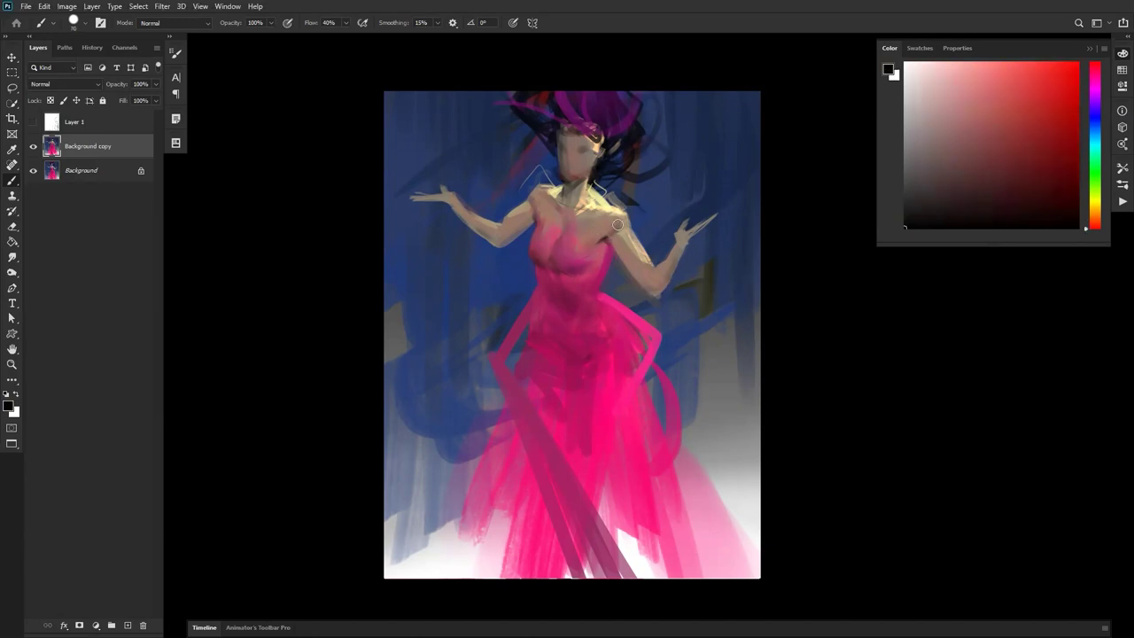
alt+click(598, 234)
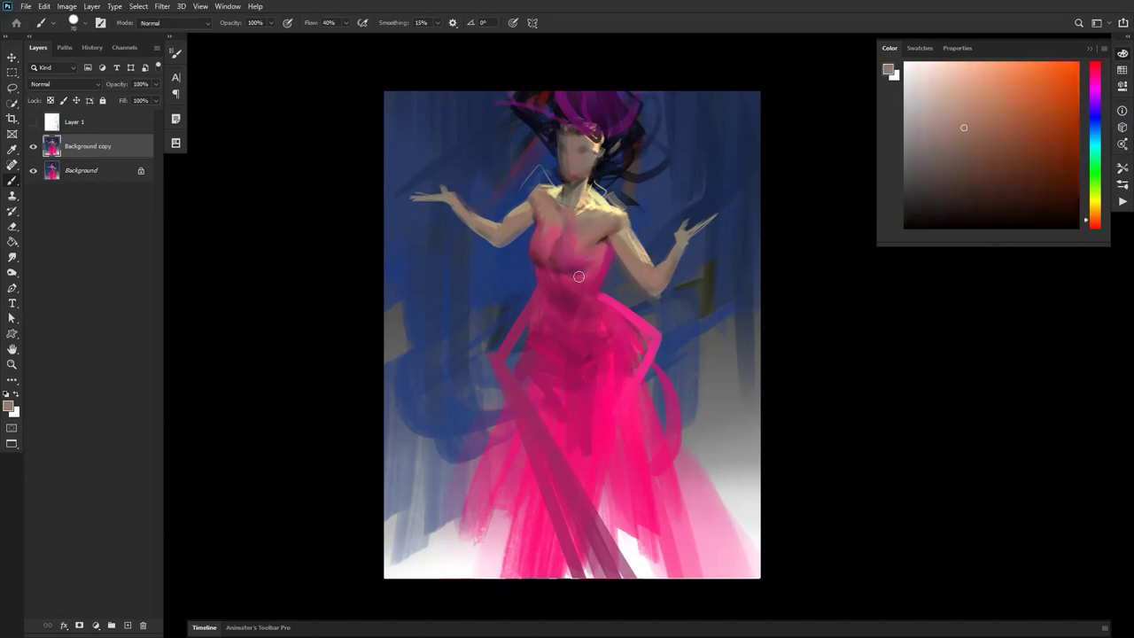
Repaint the fold between the breasts and the bodice shadow with sampled pinks, and smudge the transitions.
alt+click(594, 267)
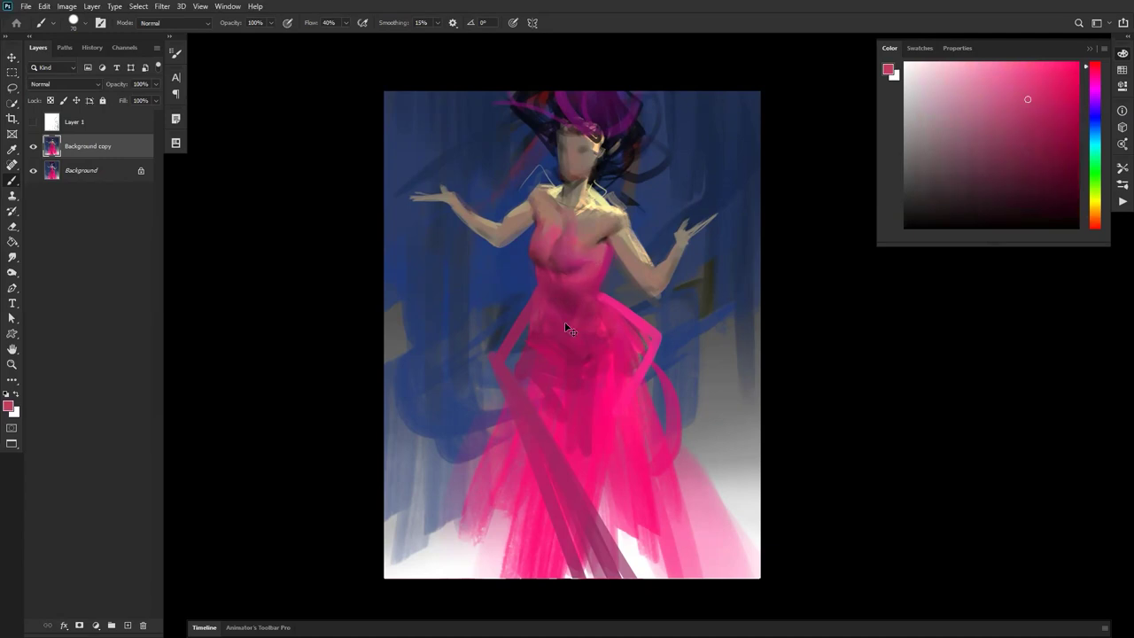
alt+click(568, 250)
key(bracketright)
drag(569, 245, 552, 264)
alt+click(576, 252)
alt+click(575, 267)
alt+click(574, 267)
key(r)
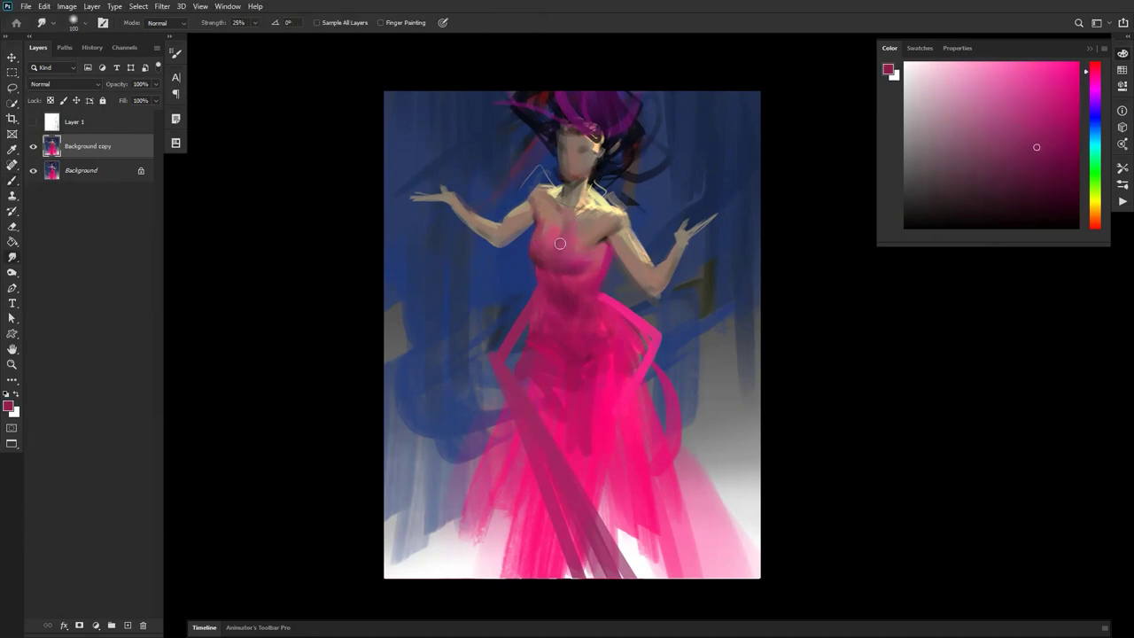
Flip the canvas horizontally and refine the bust contour, neckline and shoulder edge with sampled pink and skin tones.
key(ctrl+shift+h)
key(b)
key(d)
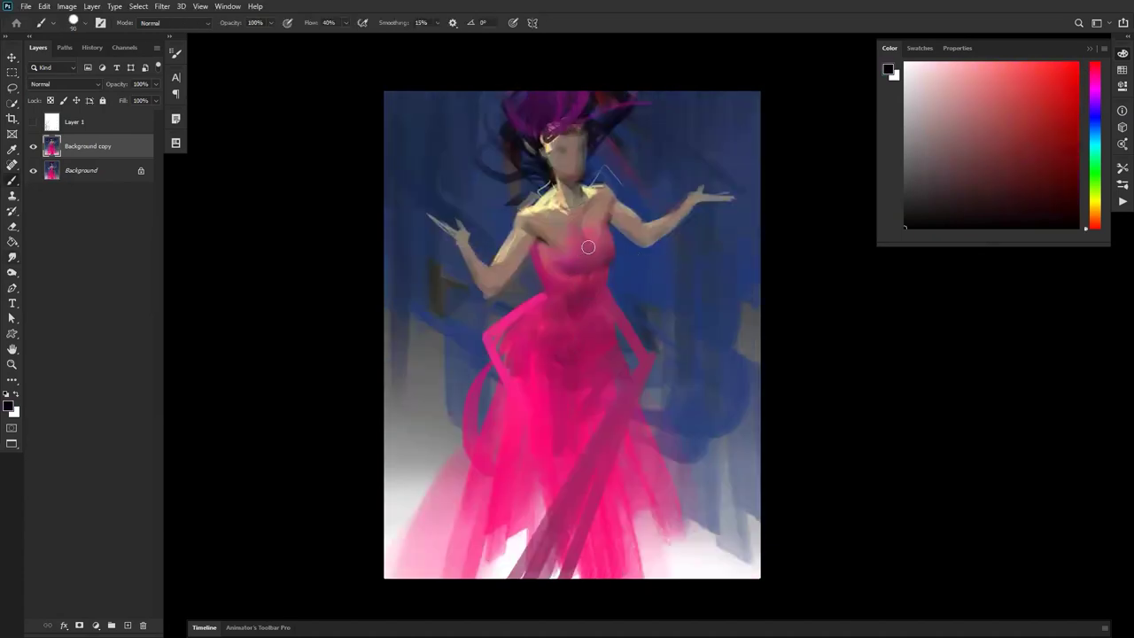
alt+click(557, 234)
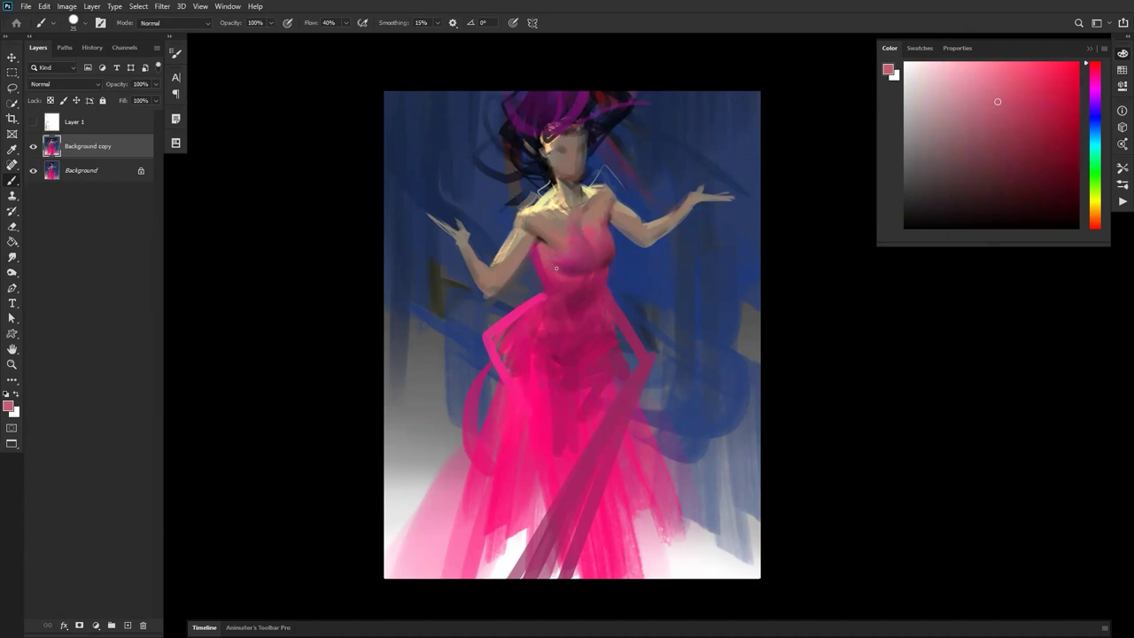
alt+click(536, 242)
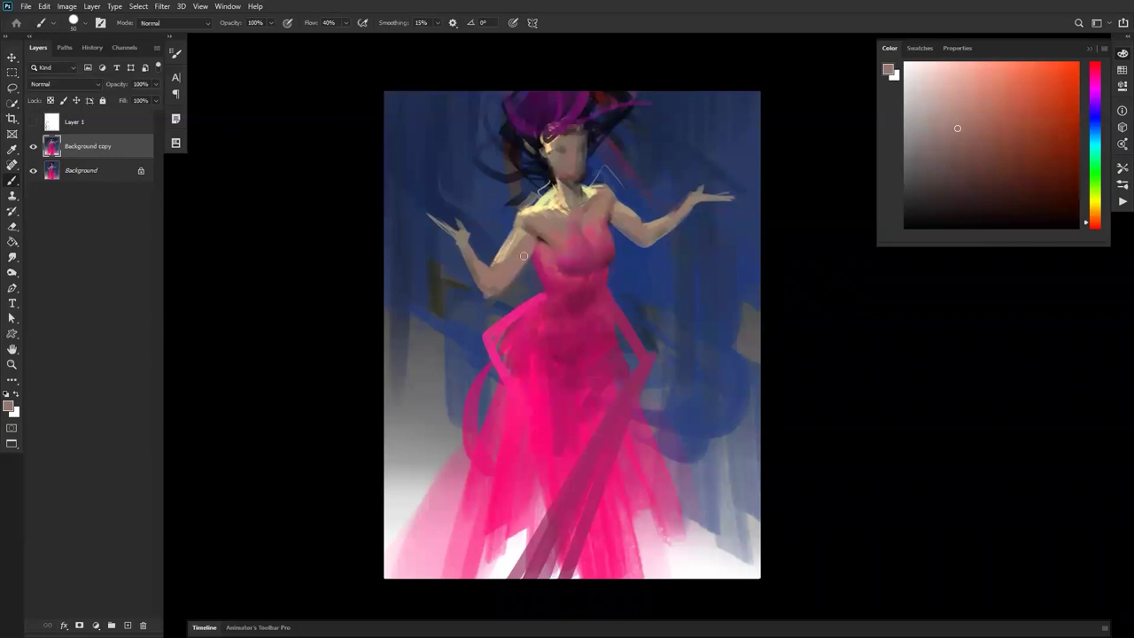
key(d)
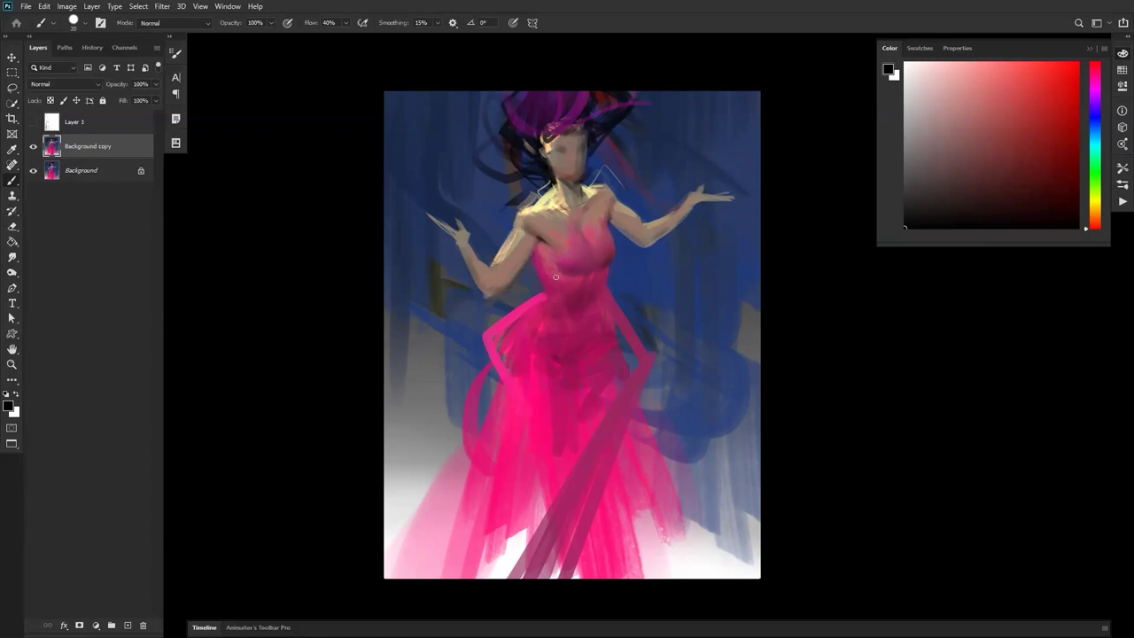
alt+click(610, 217)
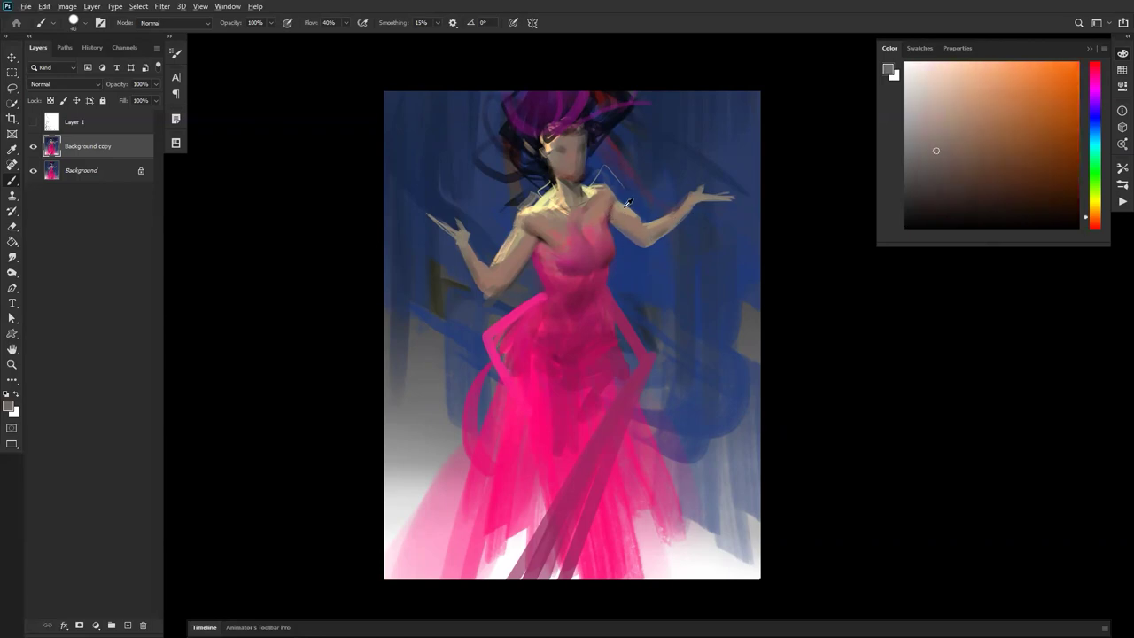
Refine the shoulders, neck base and upper chest with small strokes of sampled skin tones.
alt+click(628, 203)
drag(619, 205, 637, 217)
alt+click(588, 187)
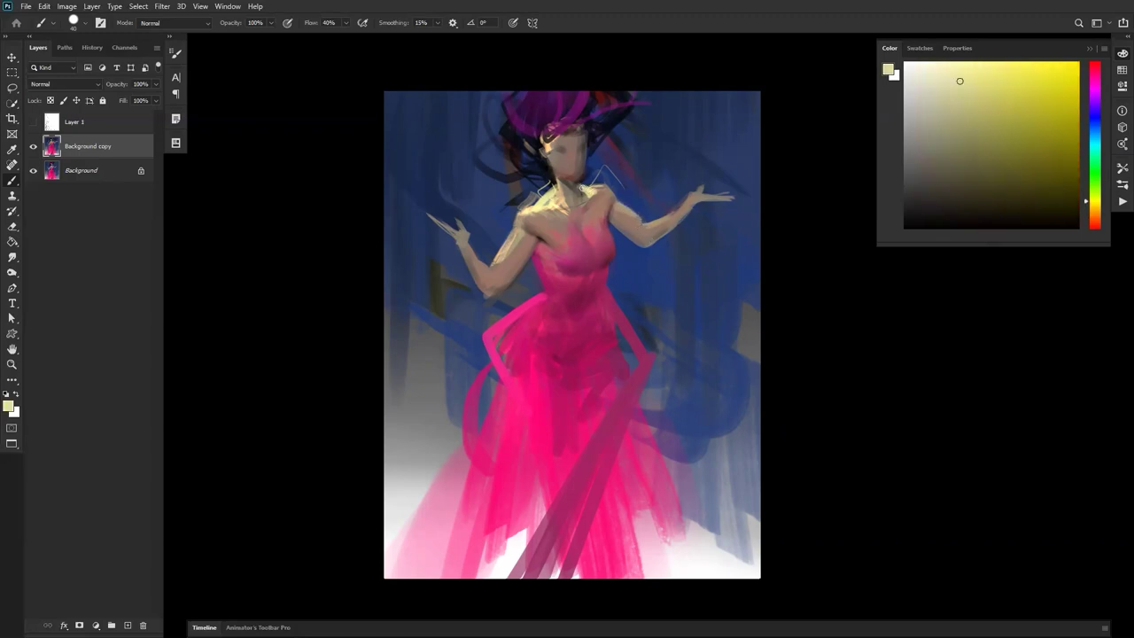
alt+click(579, 187)
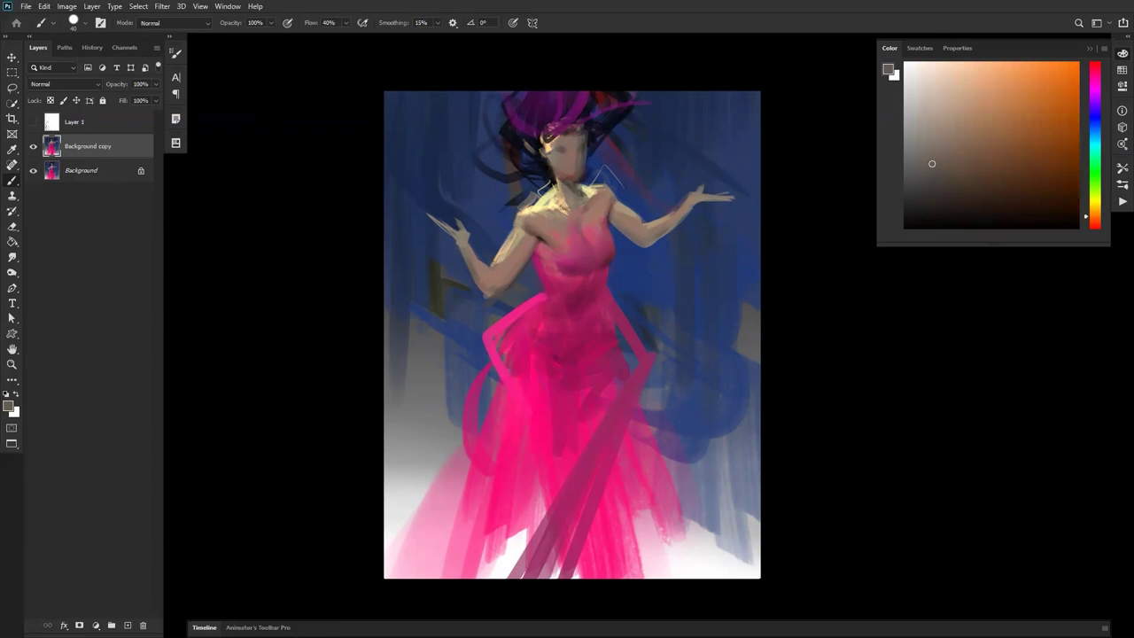
alt+click(556, 187)
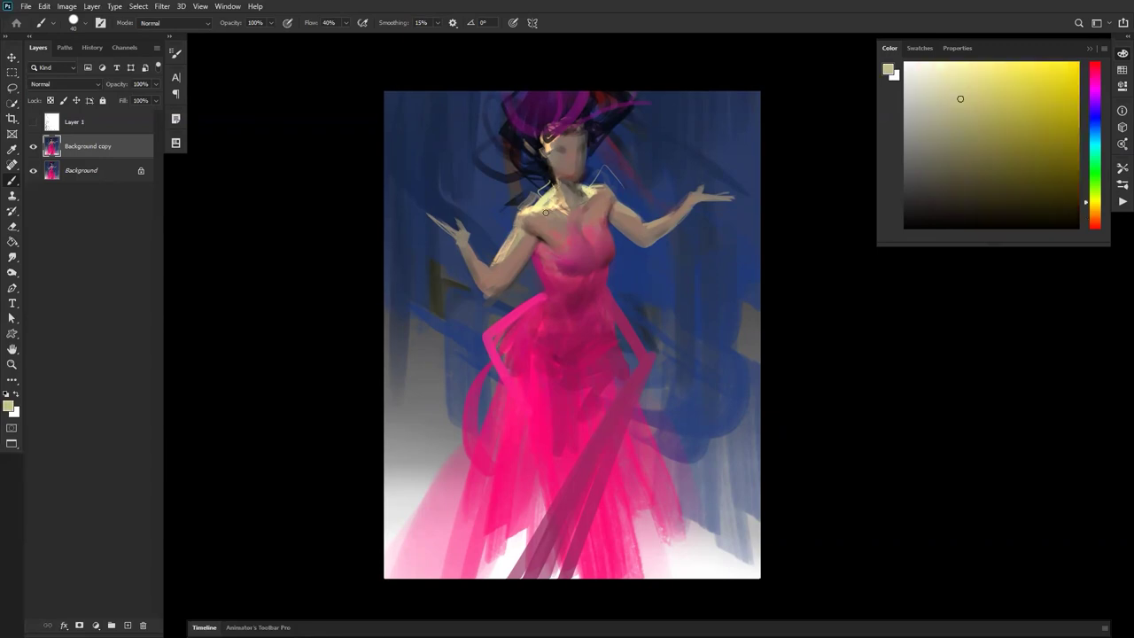
alt+click(531, 205)
Clean up the upper arm outline with sampled background blue and add pale skin highlights along both shoulders with a smaller brush.
alt+click(505, 229)
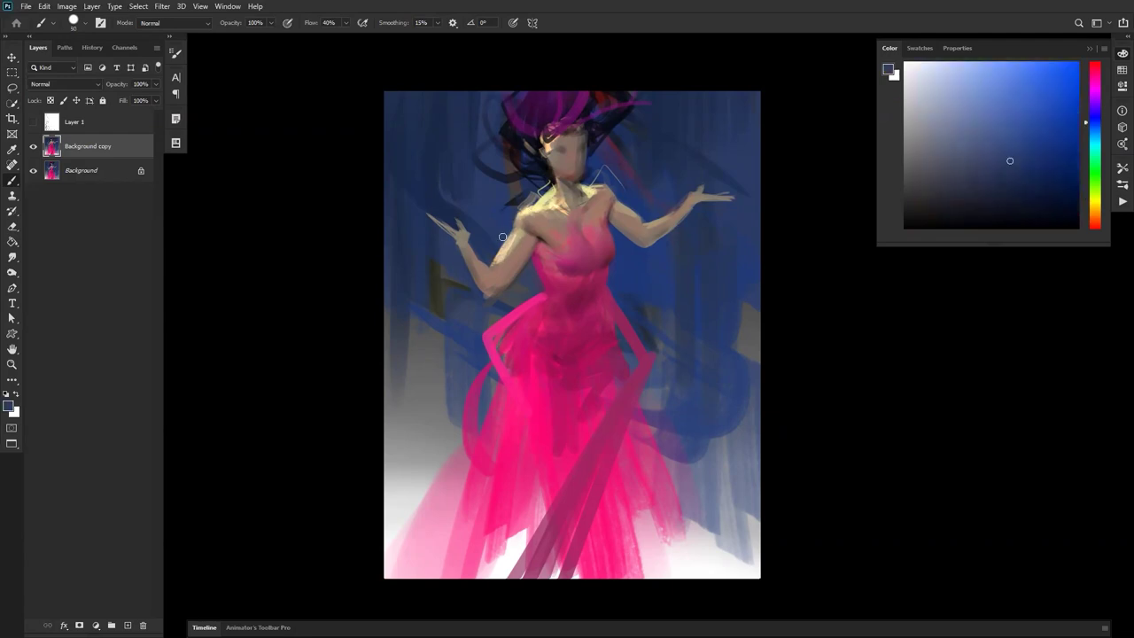
alt+click(526, 210)
alt+click(514, 232)
key(bracketleft)
drag(520, 218, 509, 246)
key(bracketleft)
key(bracketleft)
drag(609, 187, 619, 203)
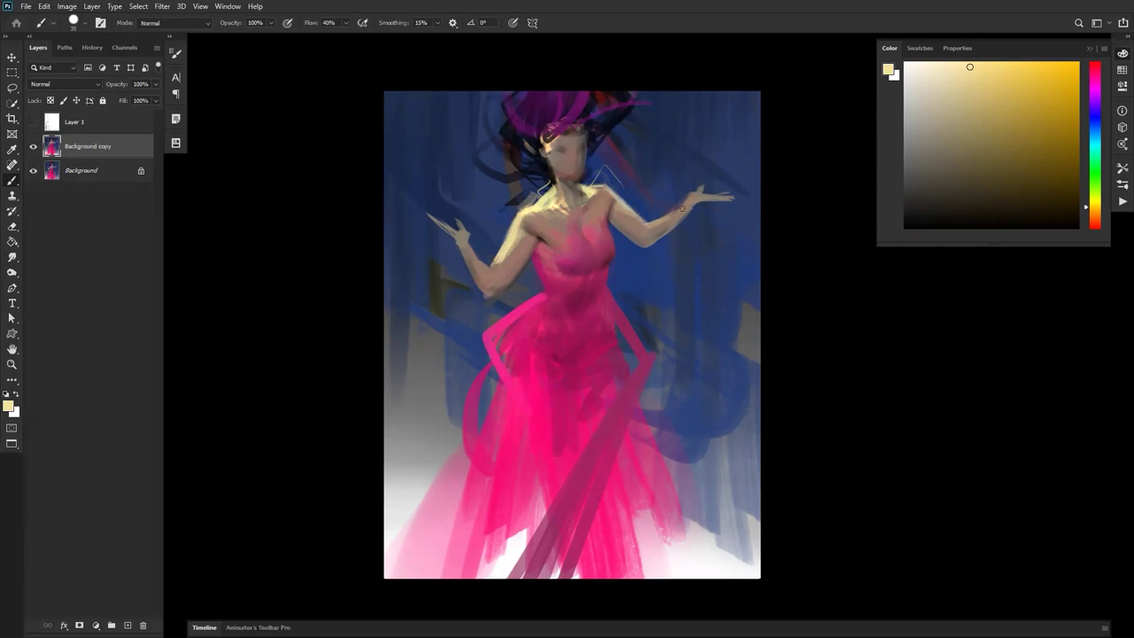
Flip the canvas horizontally and brush bright magenta glow around both sides of the hair with a 500 px brush.
alt+click(655, 280)
alt+click(654, 280)
key(ctrl+shift+h)
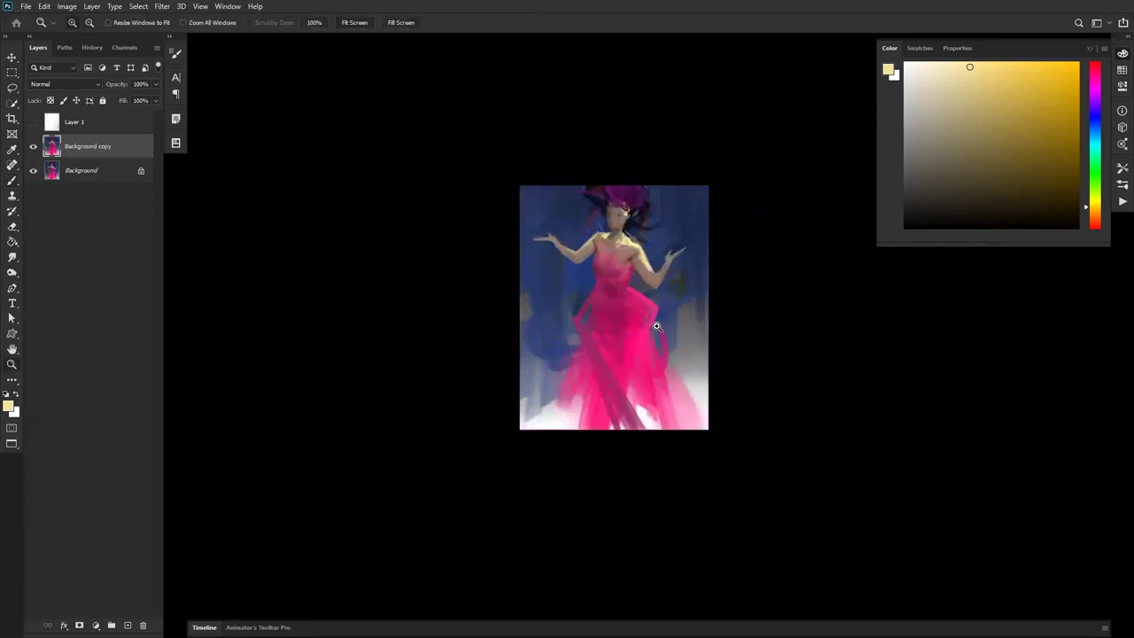
ctrl+click(652, 280)
click(645, 280)
key(b)
alt+click(587, 122)
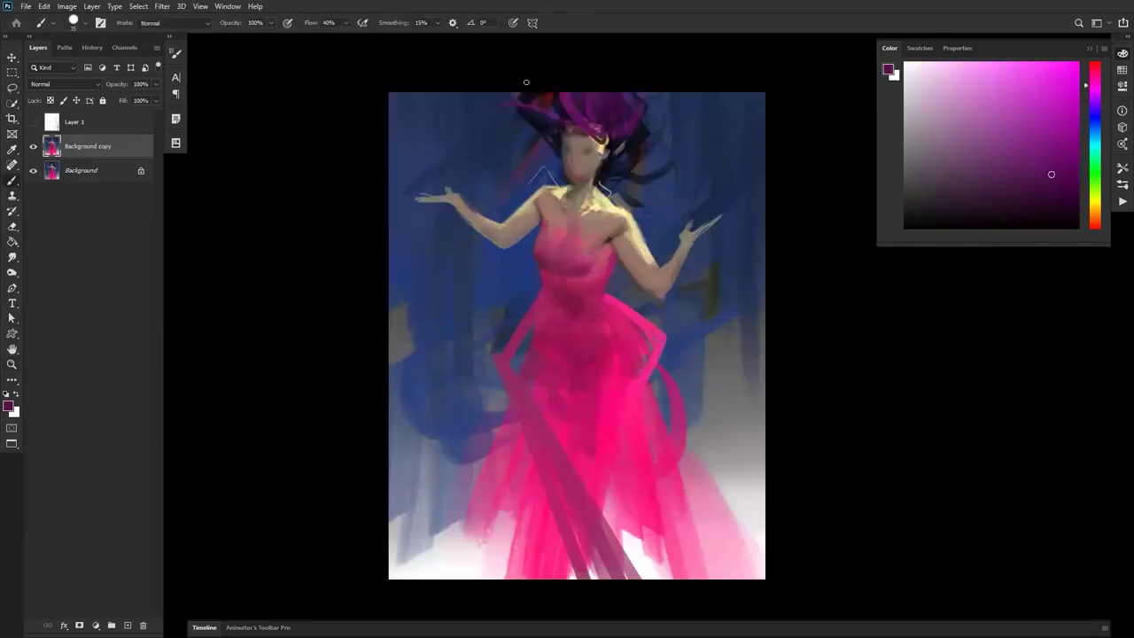
key(bracketright)
key(bracketright)
key(bracketright)
key(bracketright)
key(bracketright)
key(bracketright)
key(bracketright)
key(bracketright)
click(1051, 79)
key(bracketright)
key(bracketright)
key(bracketright)
key(bracketright)
key(bracketright)
key(bracketright)
drag(524, 126, 498, 104)
drag(637, 102, 772, 96)
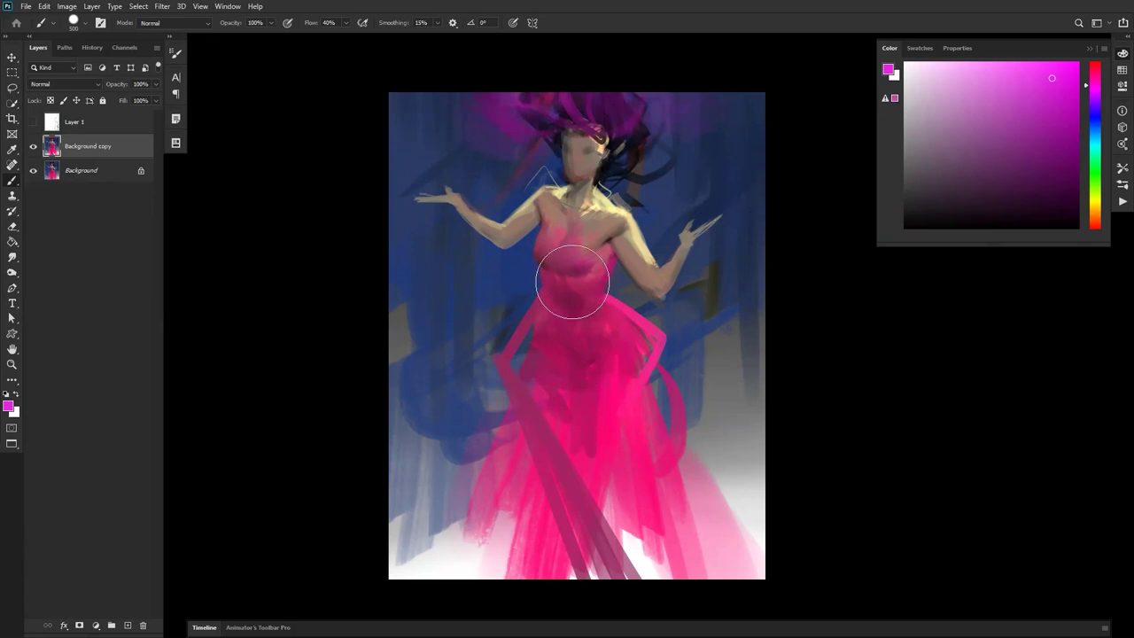
Shade the waist and abdomen of the dress using sampled pink and black.
alt+click(572, 323)
key(bracketleft)
key(bracketleft)
key(bracketleft)
key(bracketleft)
key(bracketleft)
key(bracketleft)
key(bracketleft)
key(bracketleft)
key(bracketleft)
key(d)
key(bracketright)
key(bracketright)
key(bracketright)
key(bracketright)
key(bracketright)
key(bracketright)
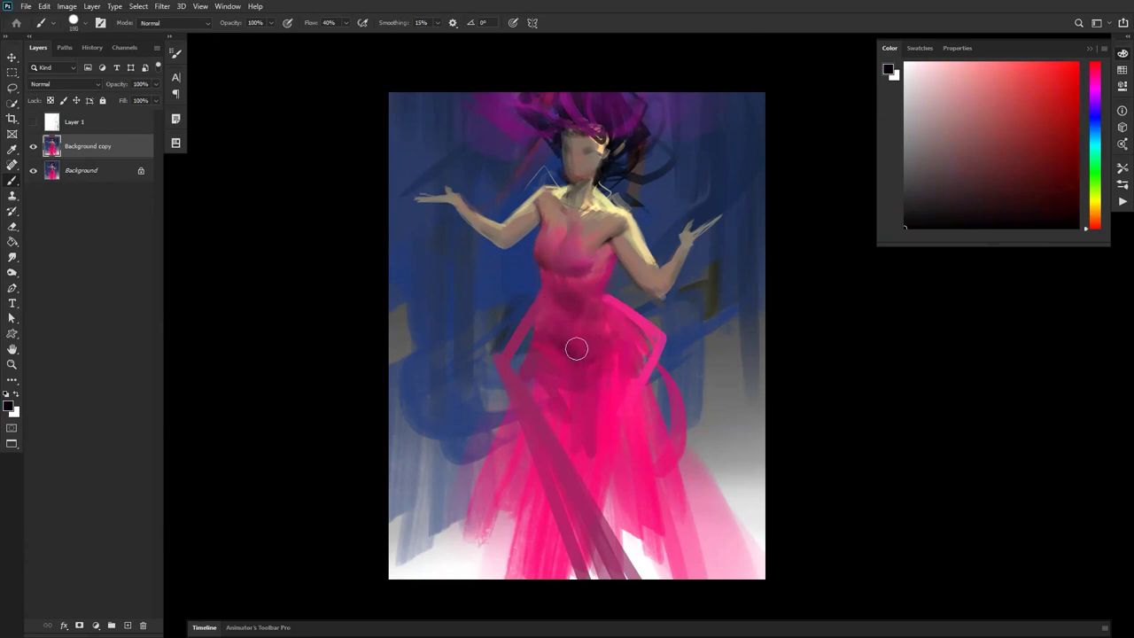
Flip the canvas back horizontally and rework the waist and hip shading with sampled pinks and a smaller brush.
key(ctrl+shift+h)
key(bracketleft)
key(bracketleft)
key(bracketleft)
key(bracketleft)
key(bracketleft)
key(bracketleft)
key(bracketleft)
key(bracketleft)
key(bracketleft)
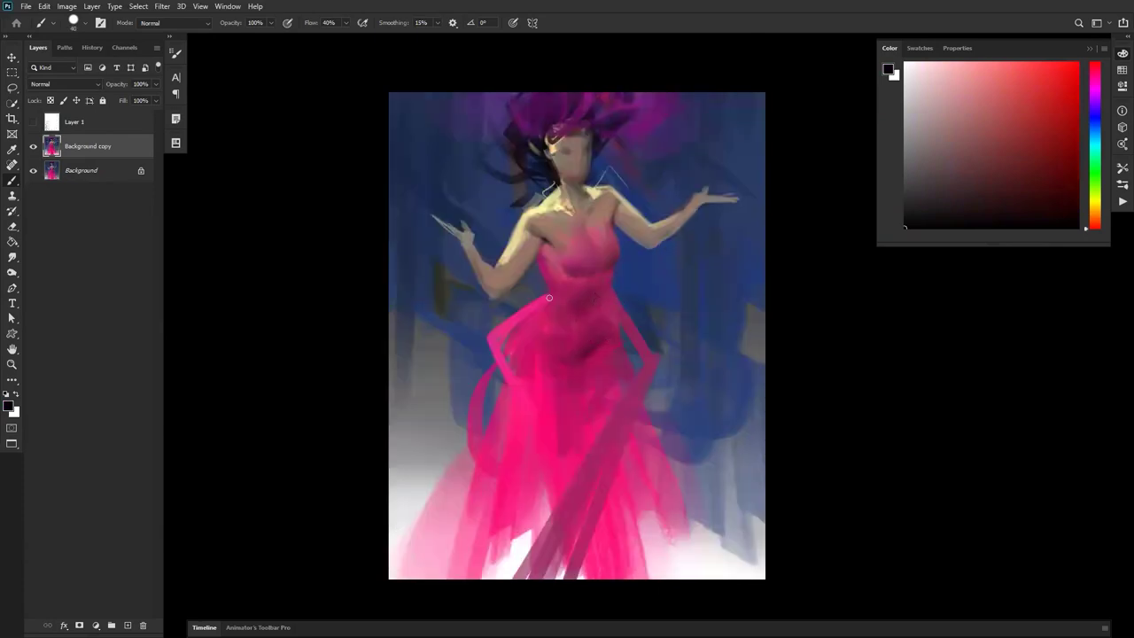
alt+click(569, 282)
alt+click(513, 353)
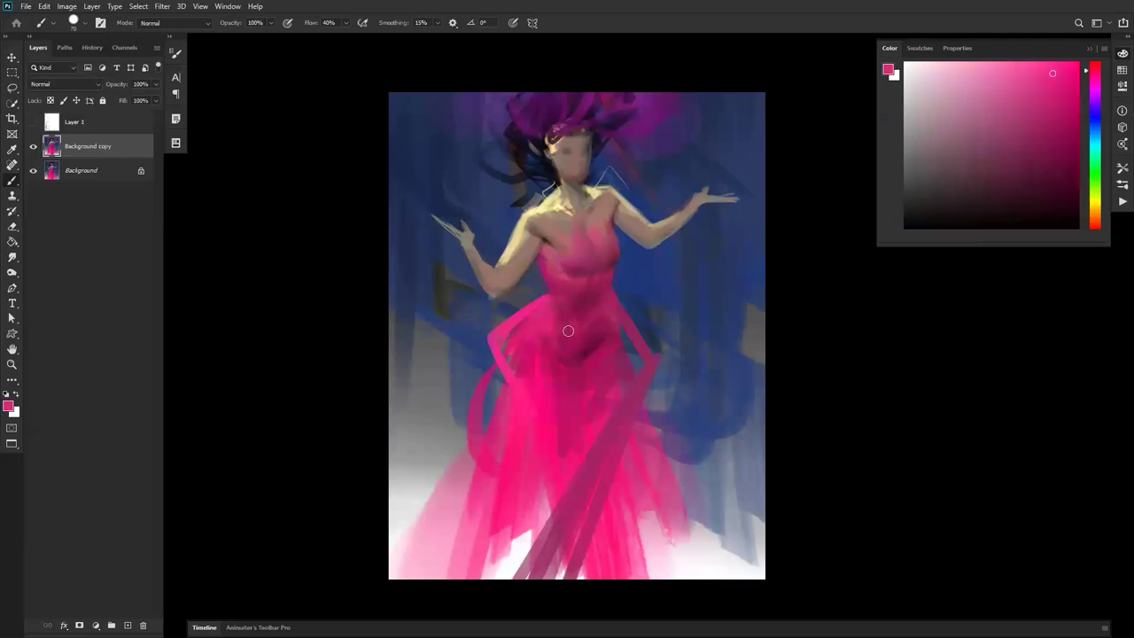
Soften the lower abdomen shading with a broad stroke of sampled pink using a larger brush.
key(bracketright)
key(bracketright)
key(bracketright)
key(bracketright)
key(bracketright)
key(bracketright)
key(bracketright)
key(bracketright)
key(bracketright)
key(bracketright)
mouse_move(562, 381)
mouse_down()
mouse_move(577, 354)
mouse_move(568, 335)
mouse_move(592, 362)
mouse_move(591, 349)
mouse_up()
Deepen the bodice side shadow with black and touch up the jaw and neck with sampled skin tones using a smaller brush.
key(d)
key(bracketleft)
key(bracketleft)
key(bracketleft)
key(bracketleft)
key(bracketleft)
key(bracketleft)
key(bracketleft)
key(bracketleft)
key(bracketleft)
alt+click(569, 173)
alt+click(565, 177)
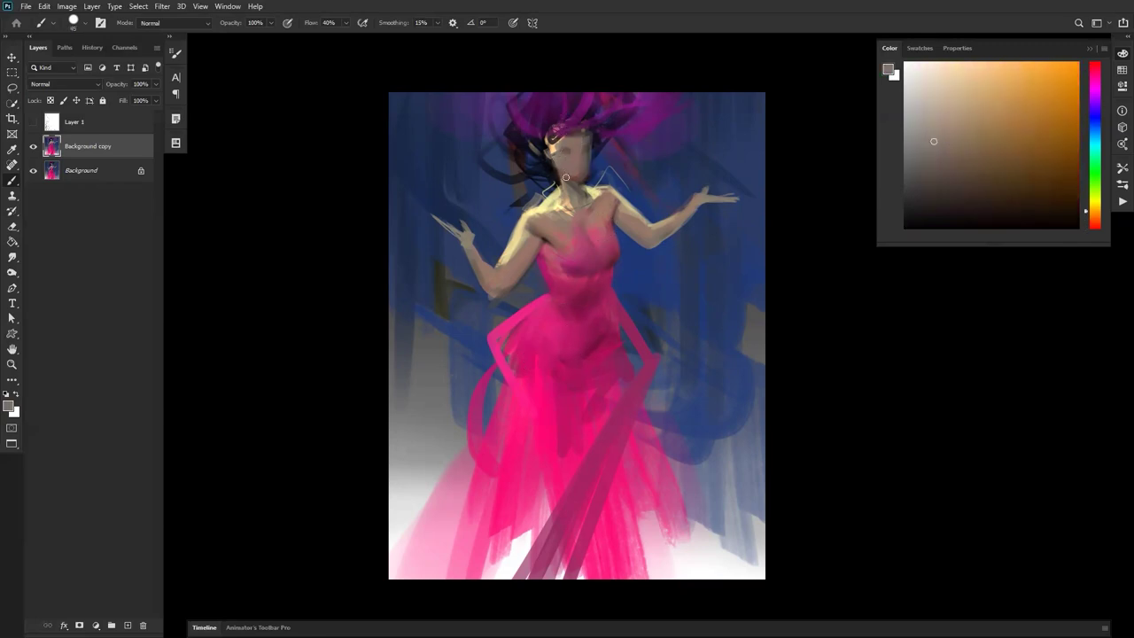
Switch to the Mixer Brush and pull the purple hair upward and outward in sweeping strokes.
key(bracketright)
key(bracketright)
key(bracketright)
key(bracketright)
key(bracketright)
key(bracketright)
key(bracketright)
key(bracketright)
key(bracketright)
key(bracketright)
key(bracketright)
key(bracketright)
key(shift+b)
key(shift+b)
key(shift+b)
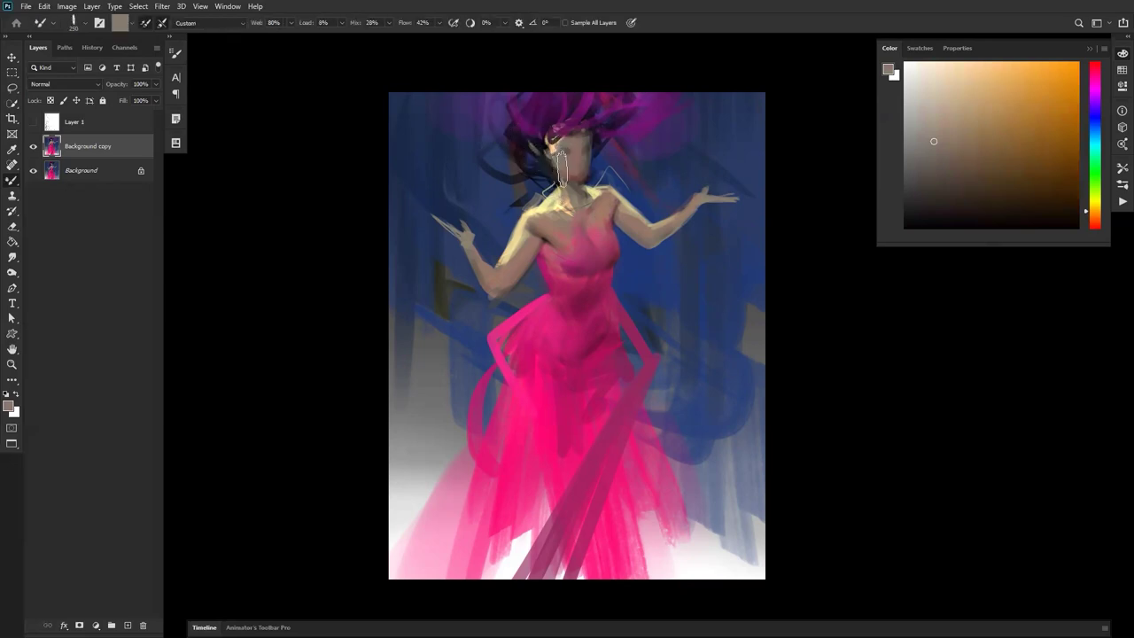
drag(548, 161, 505, 65)
mouse_move(555, 129)
mouse_down()
mouse_move(549, 55)
mouse_move(595, 54)
mouse_up()
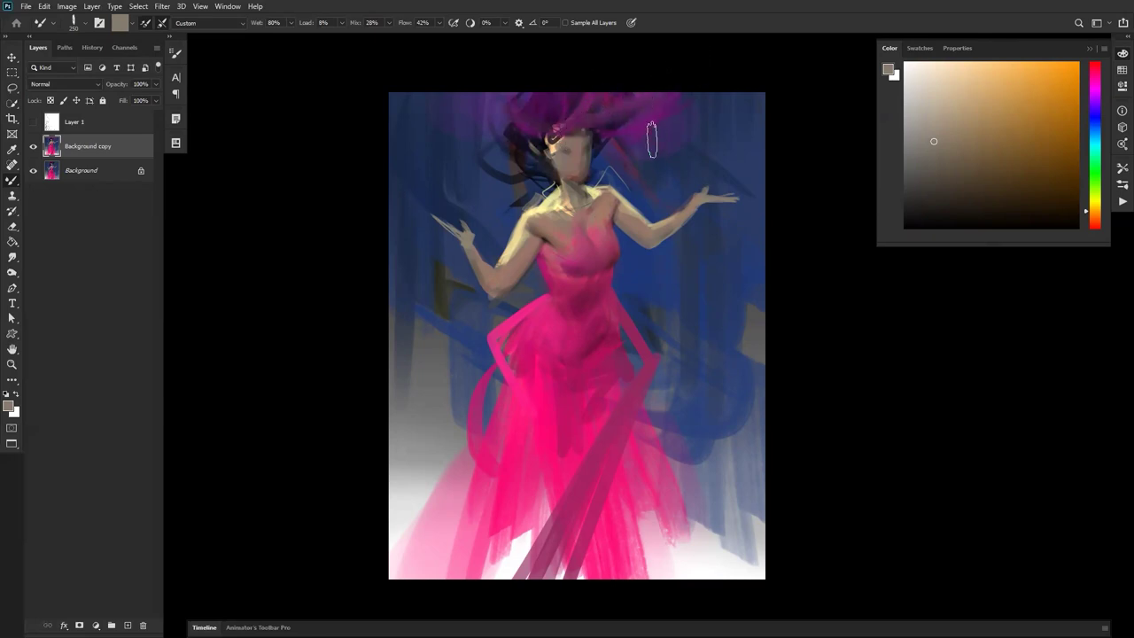
Sweep the hair with its sampled dark color and blend the background beside the skirt using a 500 px Mixer Brush.
alt+click(528, 174)
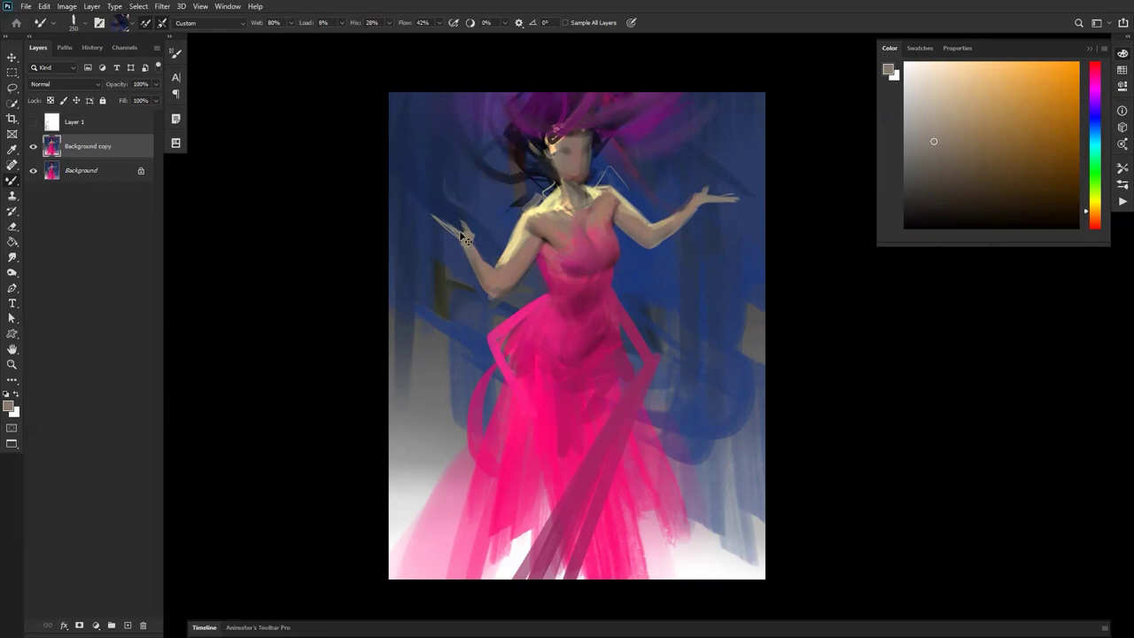
key(bracketright)
key(bracketright)
drag(423, 471, 500, 379)
right_click(475, 436)
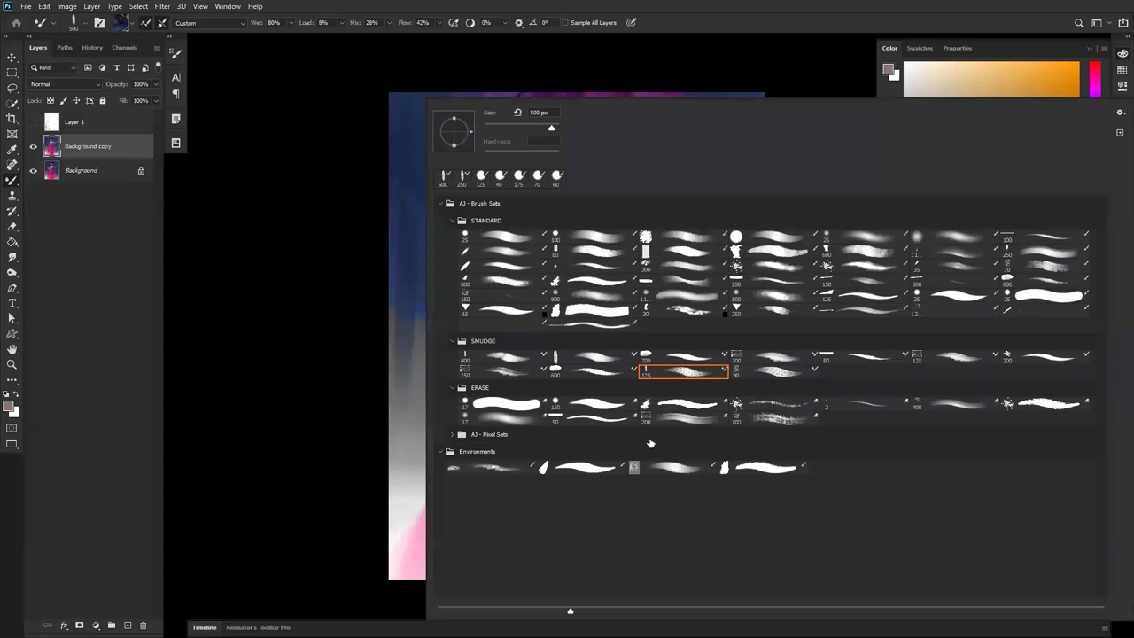
click(776, 370)
click(259, 442)
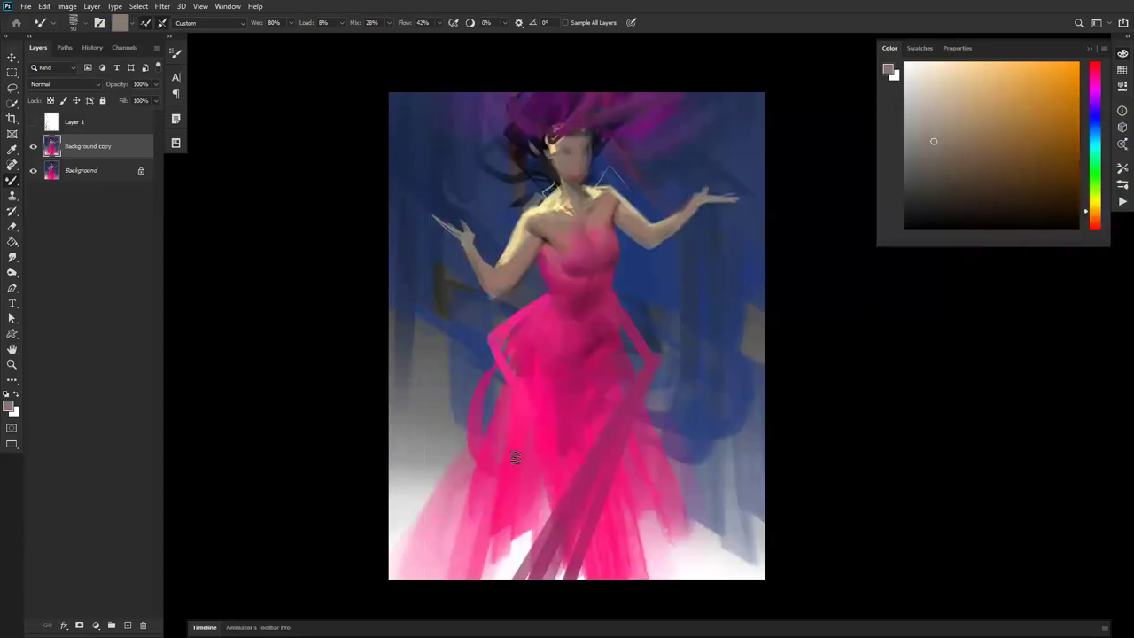
Choose the 80 px flat Smudge preset, enlarge it to 175 px, and repaint the skirt panels down to the hem with sampled hot pink.
right_click(515, 456)
click(866, 358)
click(388, 462)
key(bracketright)
key(bracketright)
key(bracketright)
key(bracketright)
alt+click(531, 399)
mouse_move(541, 363)
mouse_down()
mouse_move(483, 494)
mouse_move(531, 358)
mouse_move(438, 490)
mouse_move(465, 526)
mouse_move(486, 471)
mouse_move(462, 490)
mouse_move(472, 534)
mouse_up()
drag(635, 387, 536, 576)
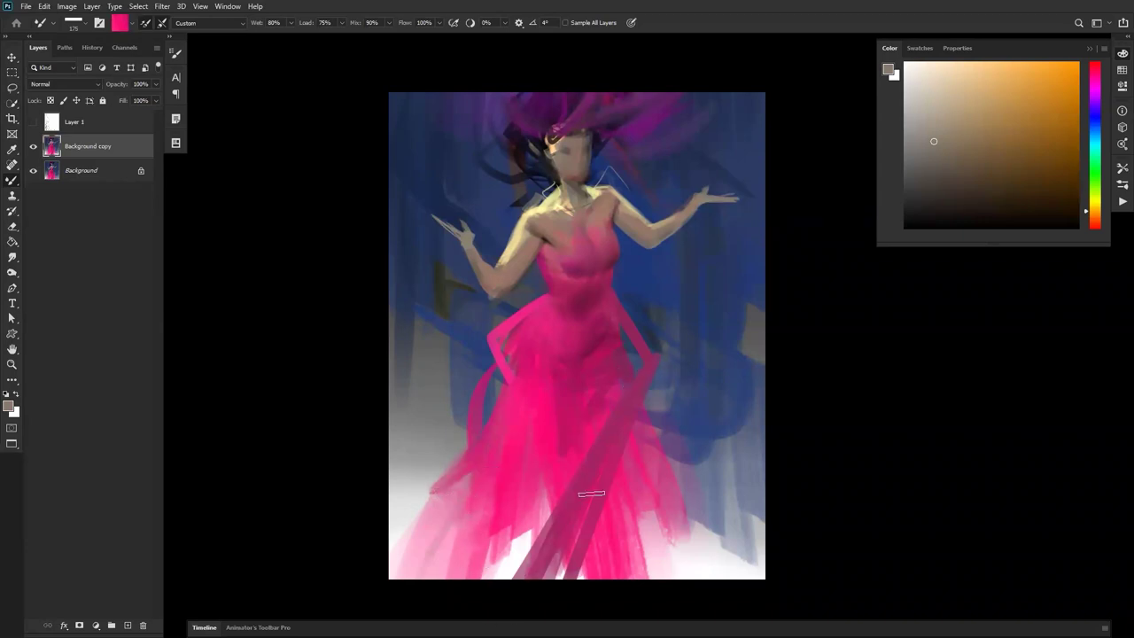
Extend the flared skirt hem and repaint the hip drape and the front panels below the waist in pink.
mouse_move(691, 514)
mouse_down()
mouse_move(704, 594)
mouse_move(659, 514)
mouse_move(645, 574)
mouse_up()
drag(514, 324, 489, 372)
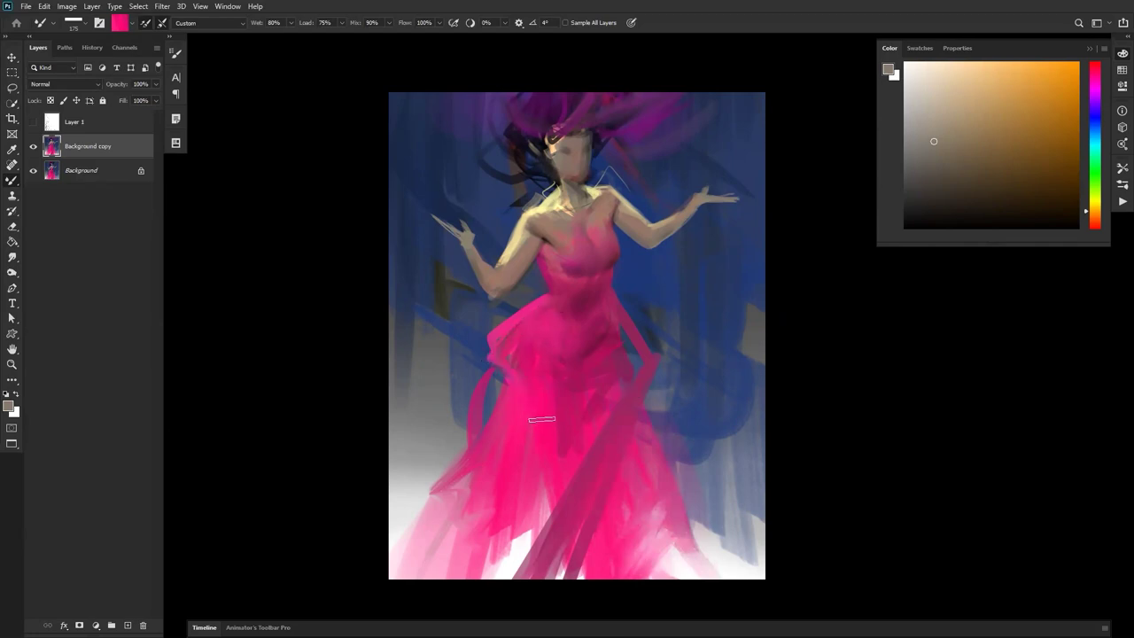
drag(545, 308, 530, 398)
drag(543, 306, 528, 448)
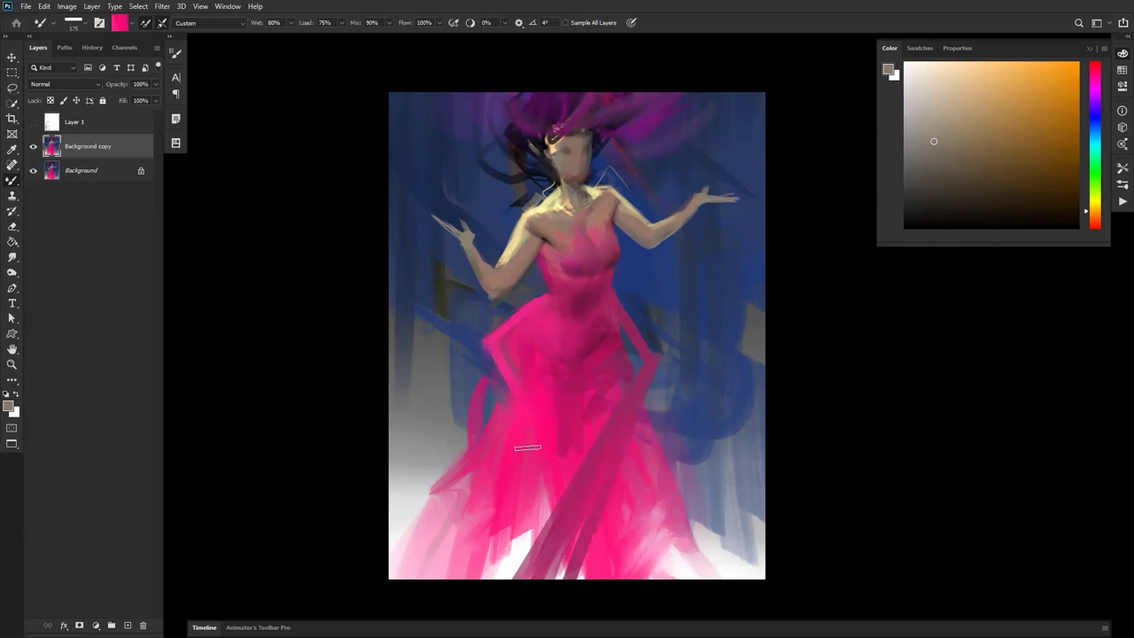
key(ctrl+z)
mouse_move(555, 303)
mouse_down()
mouse_move(476, 353)
mouse_move(549, 476)
mouse_up()
Touch up the bent elbow with sampled skin tone and pull the tip of the hip drape outward.
alt+click(497, 281)
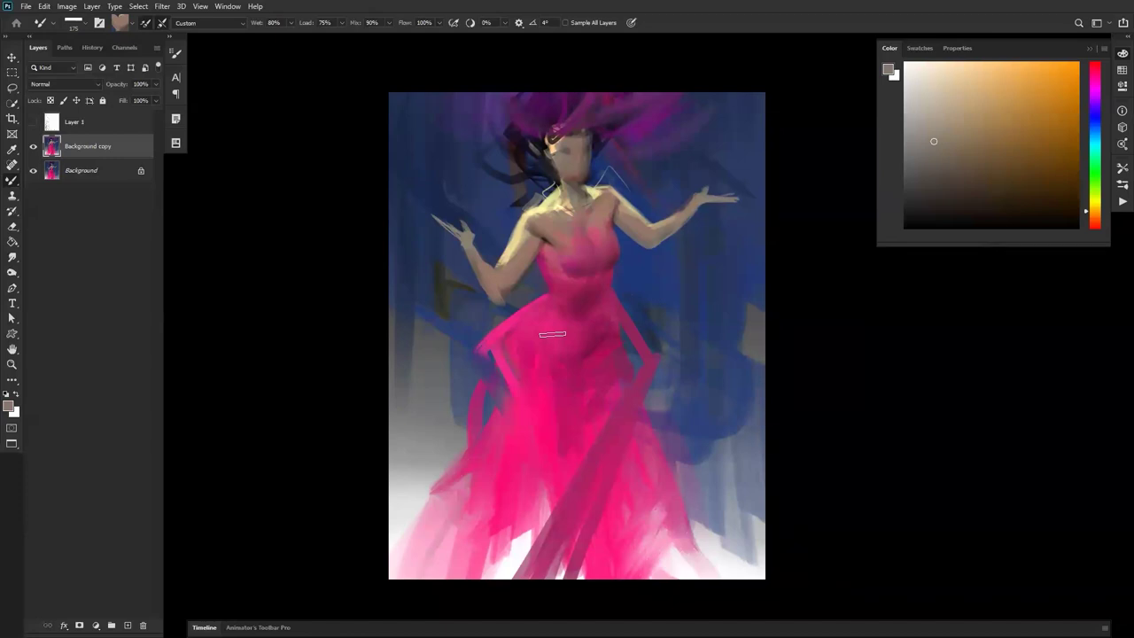
drag(495, 346, 464, 356)
key(bracketright)
key(bracketright)
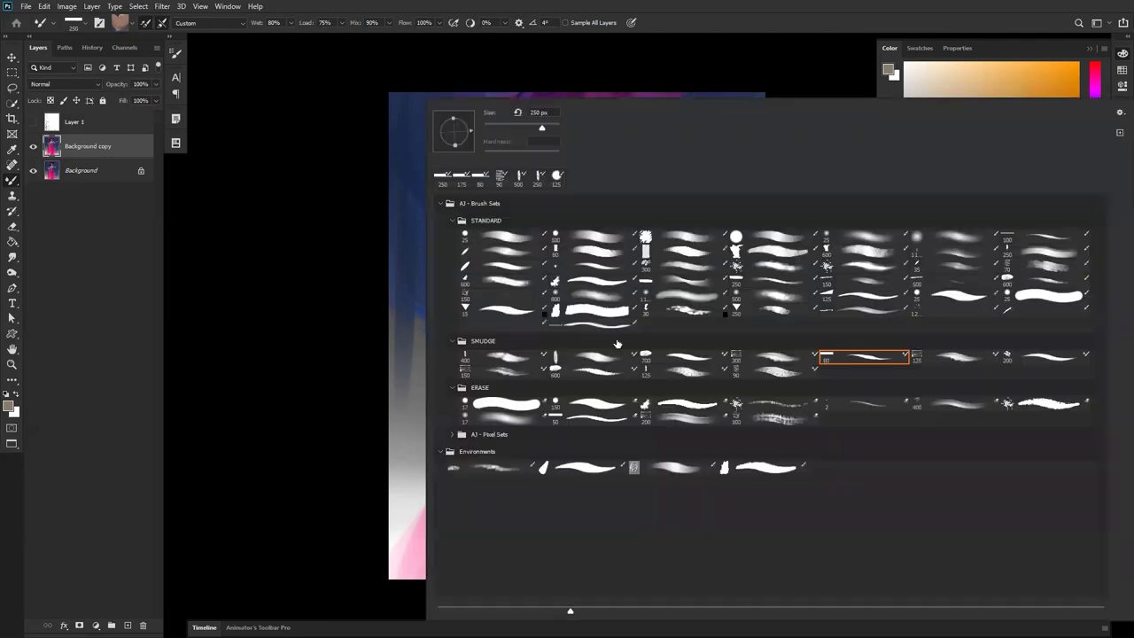
Choose the 700 px Smudge preset, shrink it to 100 px, and blend the bent elbow.
right_click(587, 291)
click(689, 360)
click(330, 458)
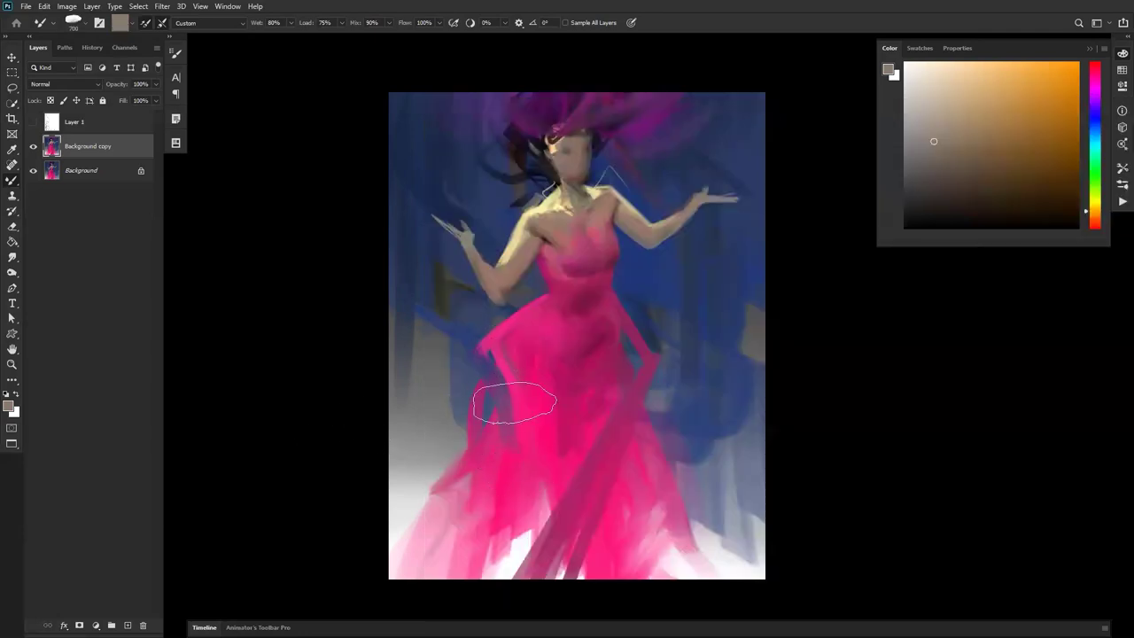
key(bracketleft)
key(bracketleft)
key(bracketleft)
key(bracketleft)
key(bracketleft)
key(bracketleft)
key(bracketleft)
key(bracketleft)
key(bracketleft)
drag(504, 288, 500, 307)
key(bracketleft)
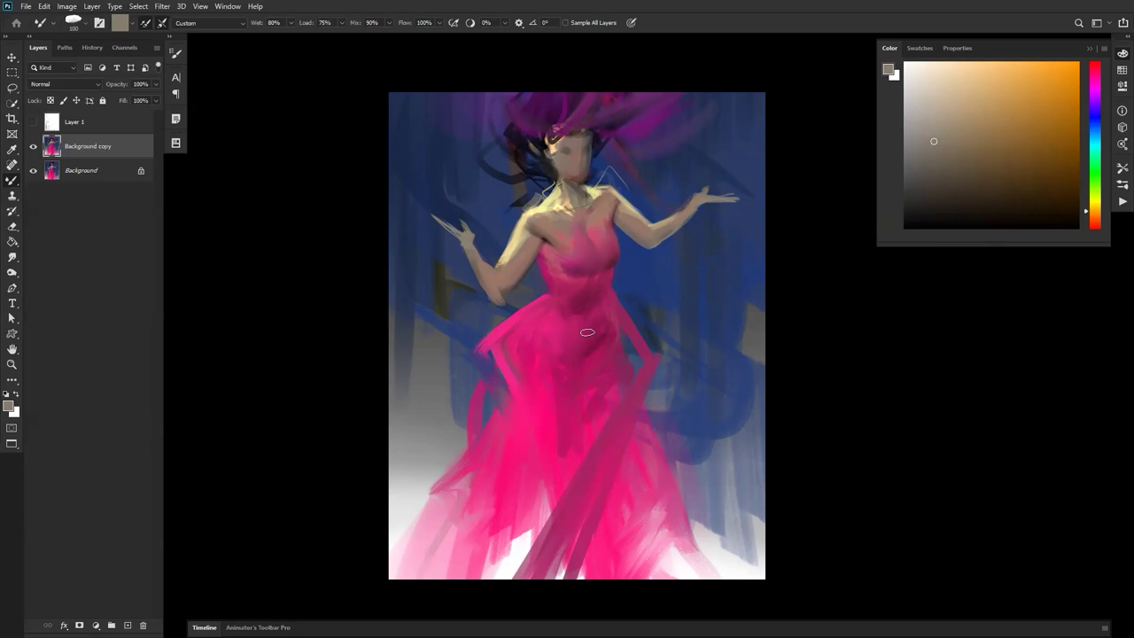
Flip the canvas horizontally and select the 100 px soft round brush from the STANDARD set.
key(z)
click(562, 188)
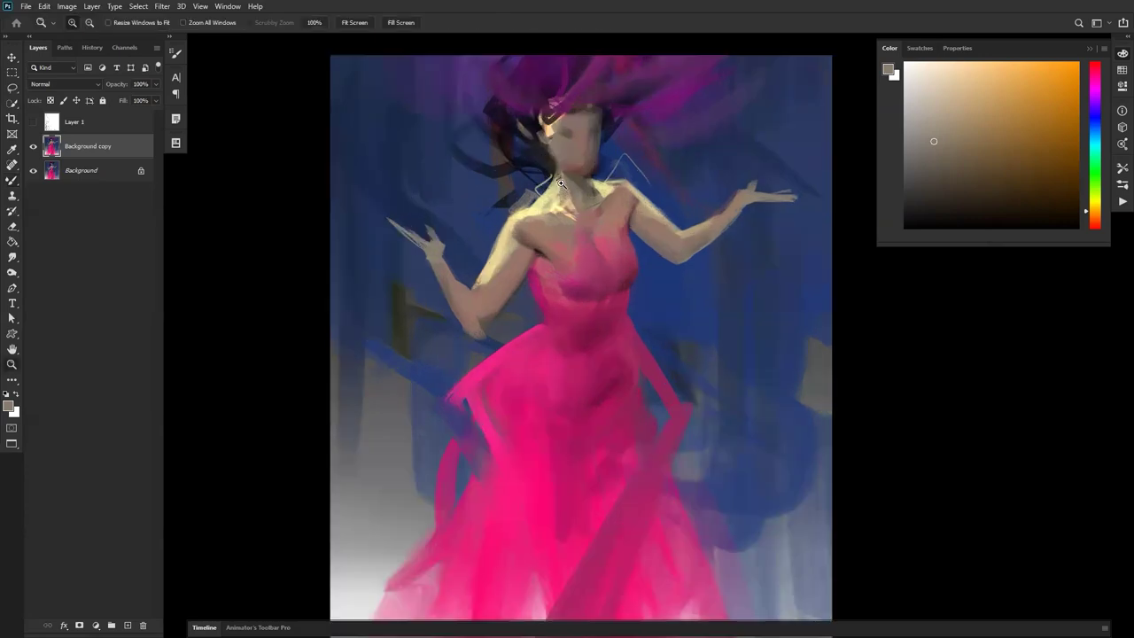
key(b)
key(ctrl+shift+h)
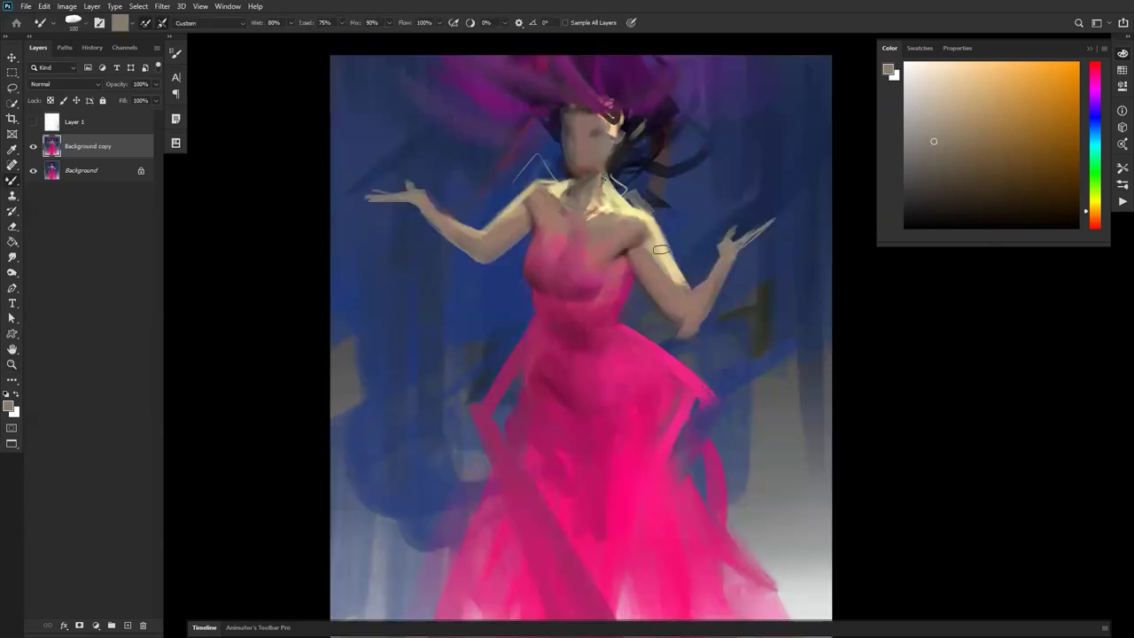
right_click(716, 227)
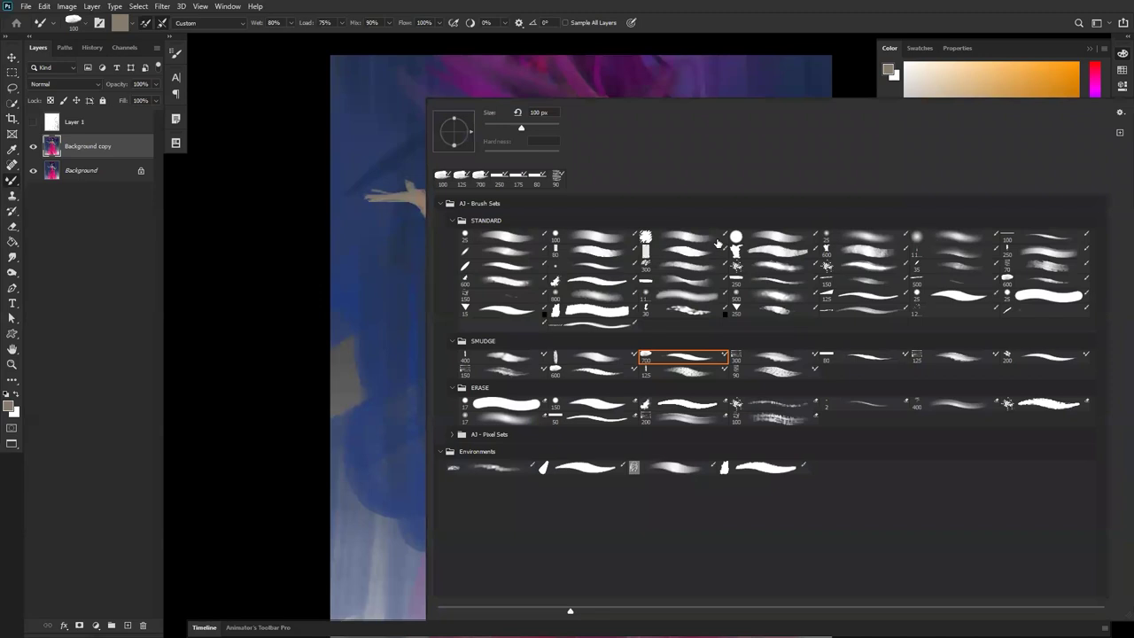
click(611, 236)
click(774, 98)
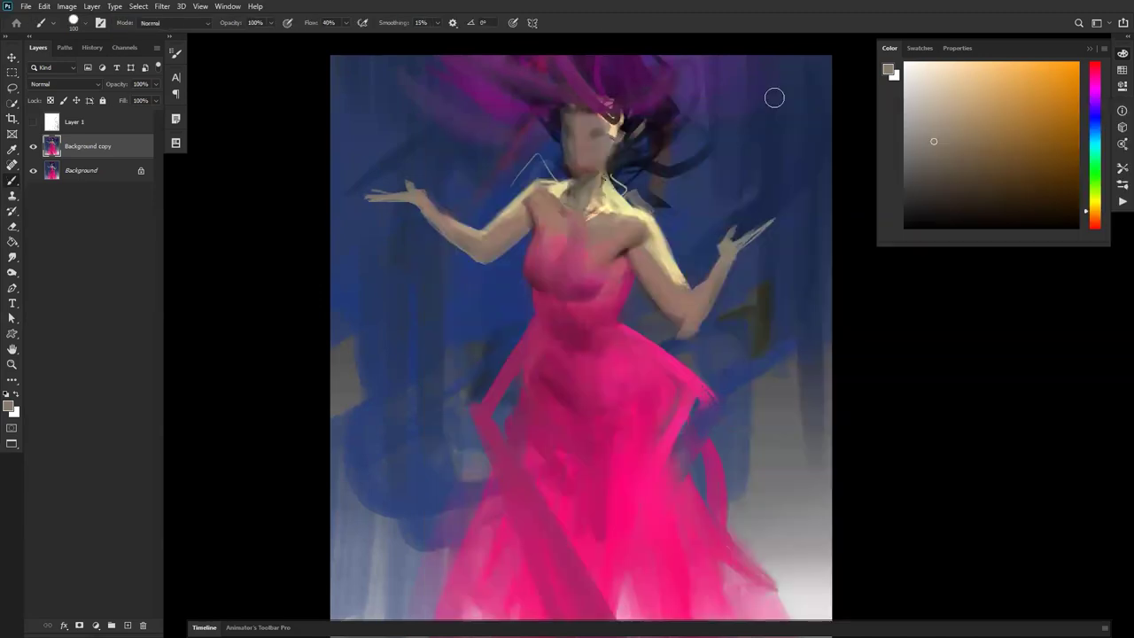
Repaint the hip drape and brighten the cloth strip rising from the skirt's side with pinks sampled from the dress.
alt+click(539, 224)
drag(469, 458, 532, 339)
alt+click(489, 420)
mouse_move(489, 560)
mouse_down()
mouse_move(468, 496)
mouse_move(473, 417)
mouse_up()
key(ctrl+z)
alt+click(690, 390)
drag(552, 506, 547, 413)
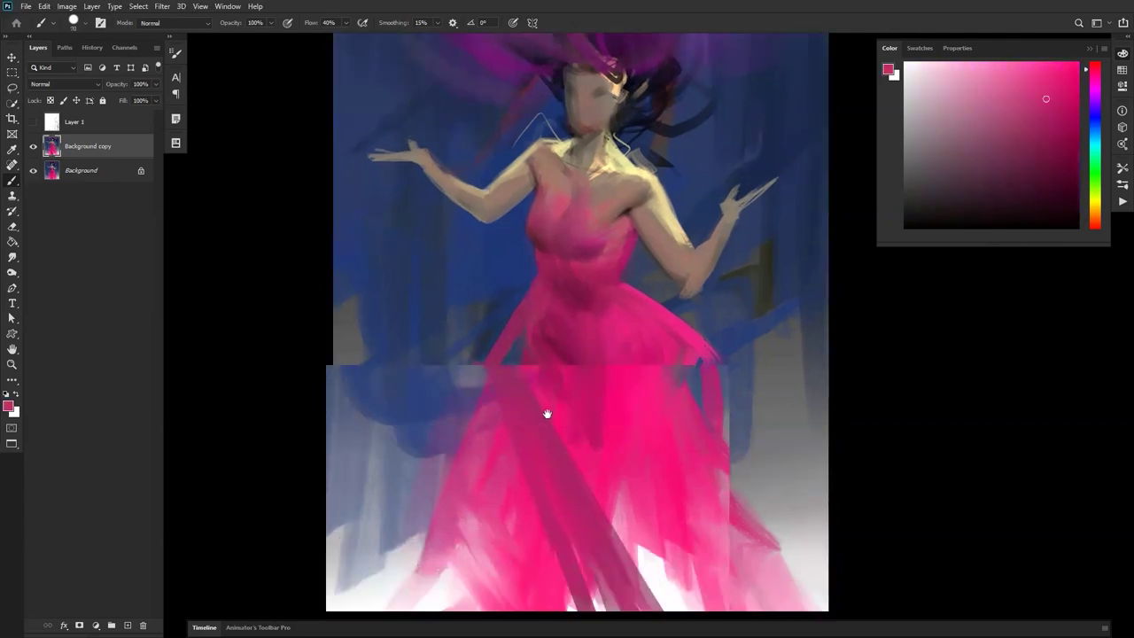
alt+click(690, 366)
mouse_move(690, 366)
mouse_down()
mouse_move(700, 305)
mouse_move(640, 432)
mouse_up()
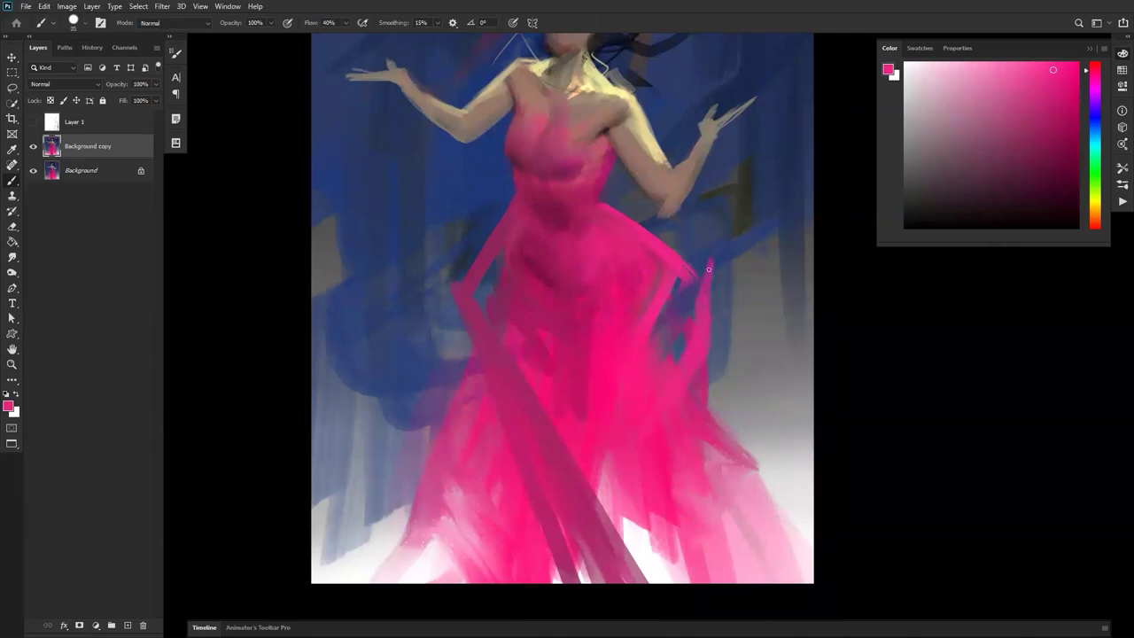
Paint small pink bent arms and hands emerging from both sides of the skirt with a fine brush.
key(bracketleft)
key(bracketleft)
key(bracketleft)
key(bracketleft)
key(bracketleft)
key(bracketleft)
key(bracketleft)
key(bracketleft)
key(bracketright)
key(bracketright)
alt+click(477, 416)
drag(427, 372, 459, 410)
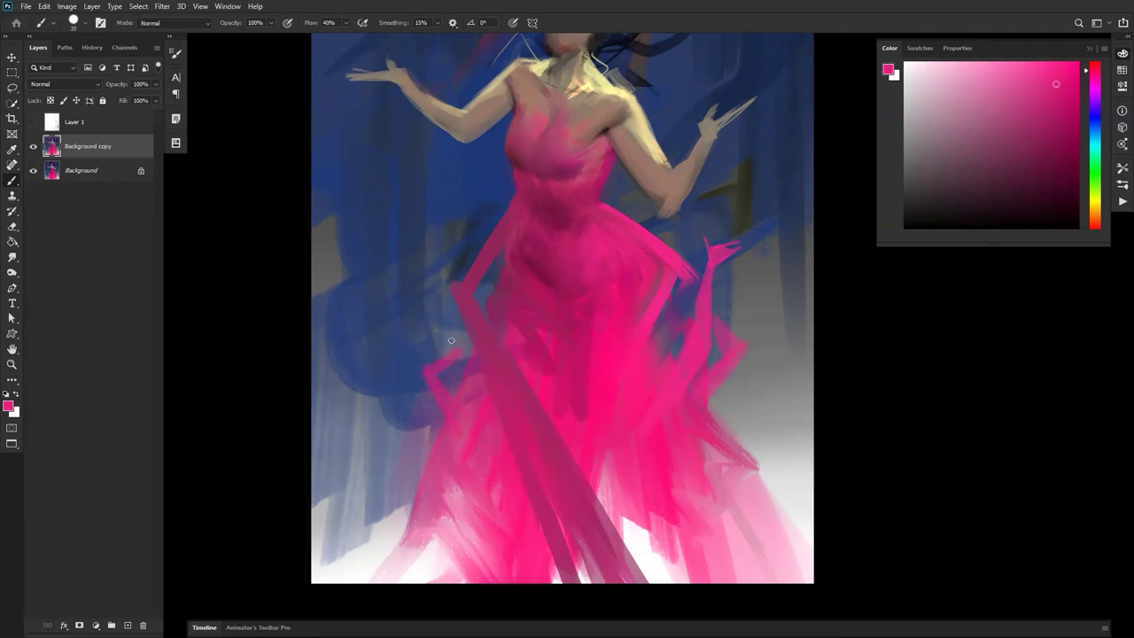
key(bracketleft)
key(bracketleft)
key(bracketleft)
key(bracketright)
key(bracketright)
key(bracketright)
Flip the canvas horizontally to check the whole figure in mirror view.
key(z)
alt+click(486, 431)
alt+click(488, 433)
alt+click(489, 429)
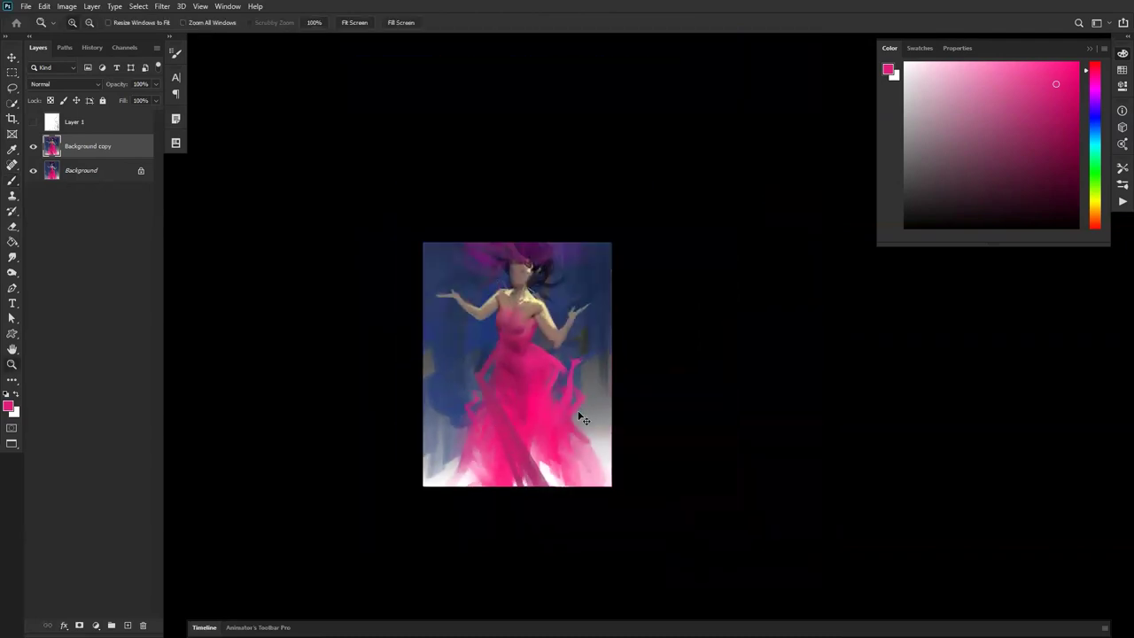
key(F2)
click(574, 418)
click(576, 417)
key(b)
drag(607, 340, 746, 370)
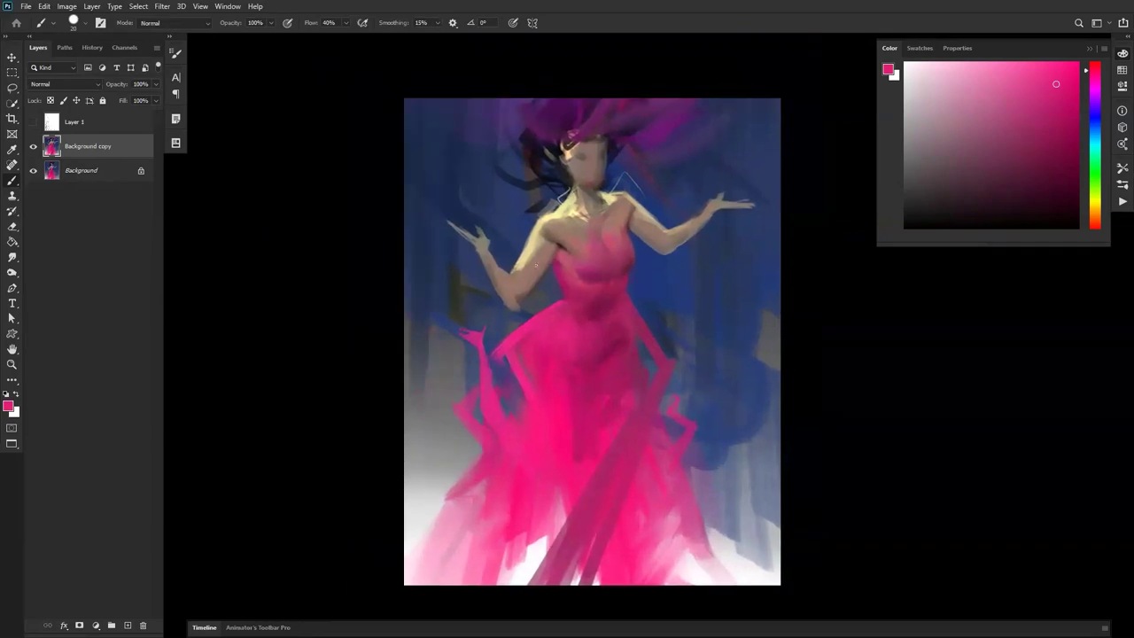
Retouch the shoulder, armpit and upper arm beside the bodice with skin tones sampled from the same area.
key(d)
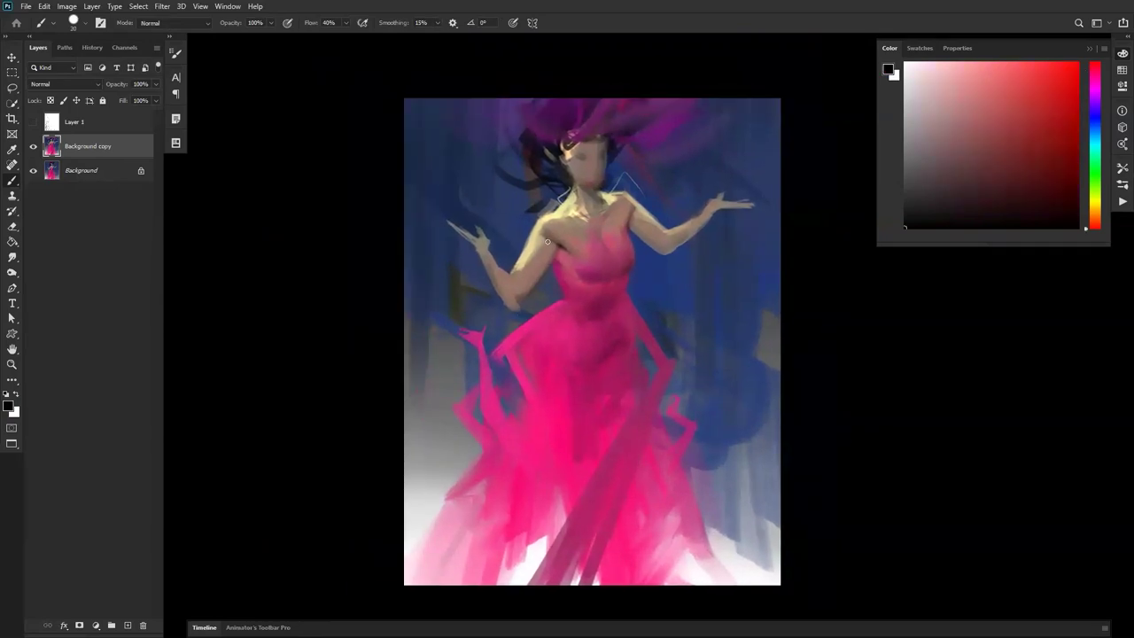
alt+click(543, 242)
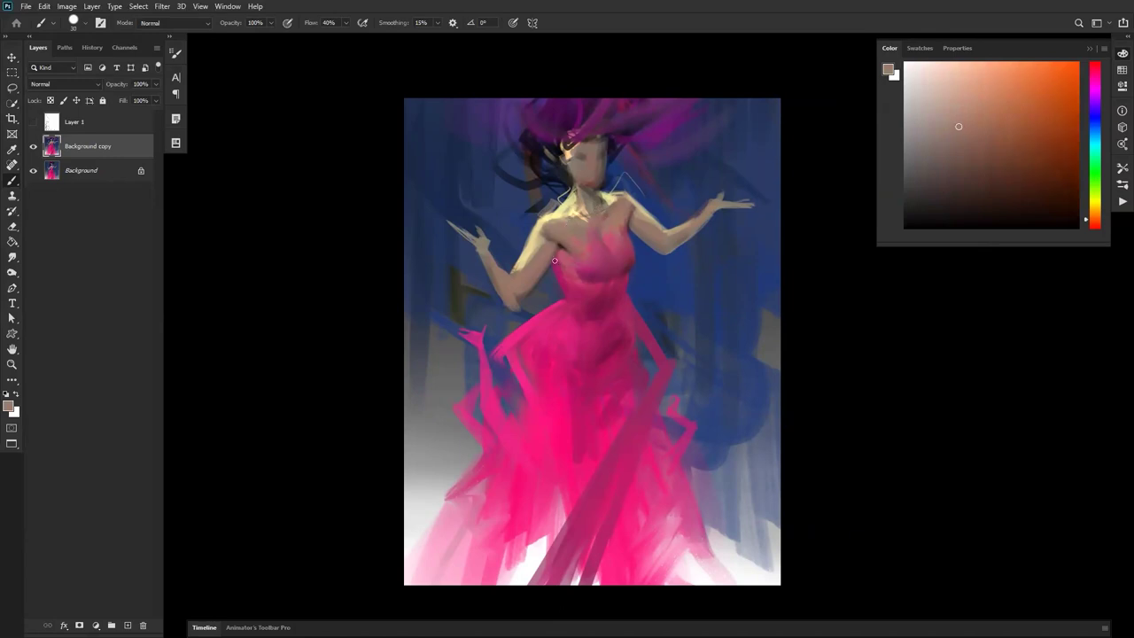
alt+click(540, 237)
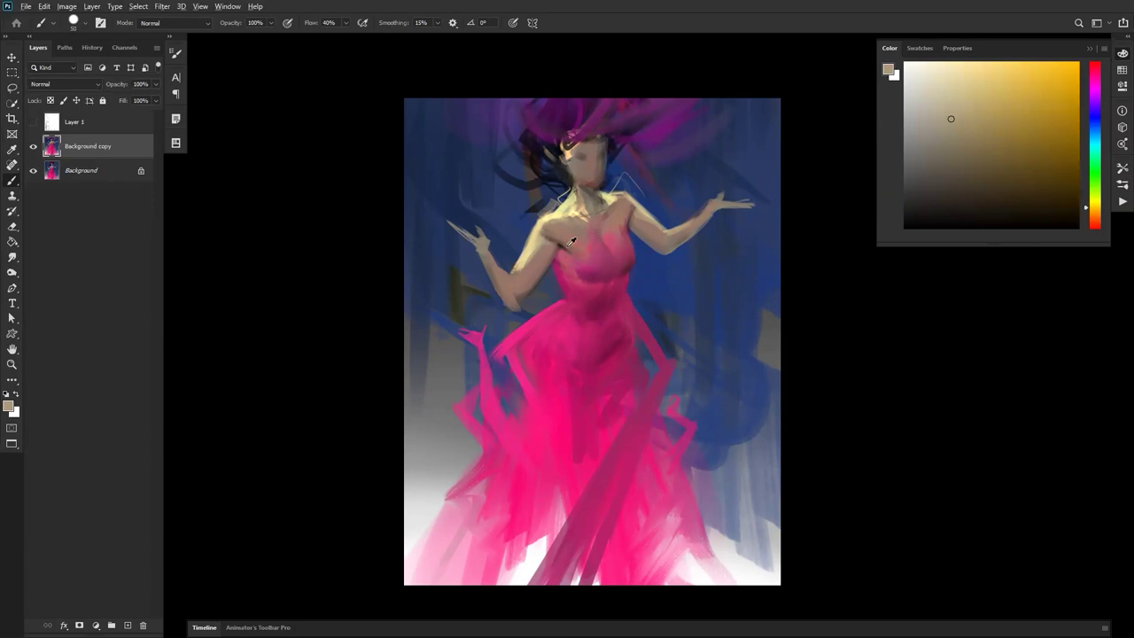
alt+click(567, 243)
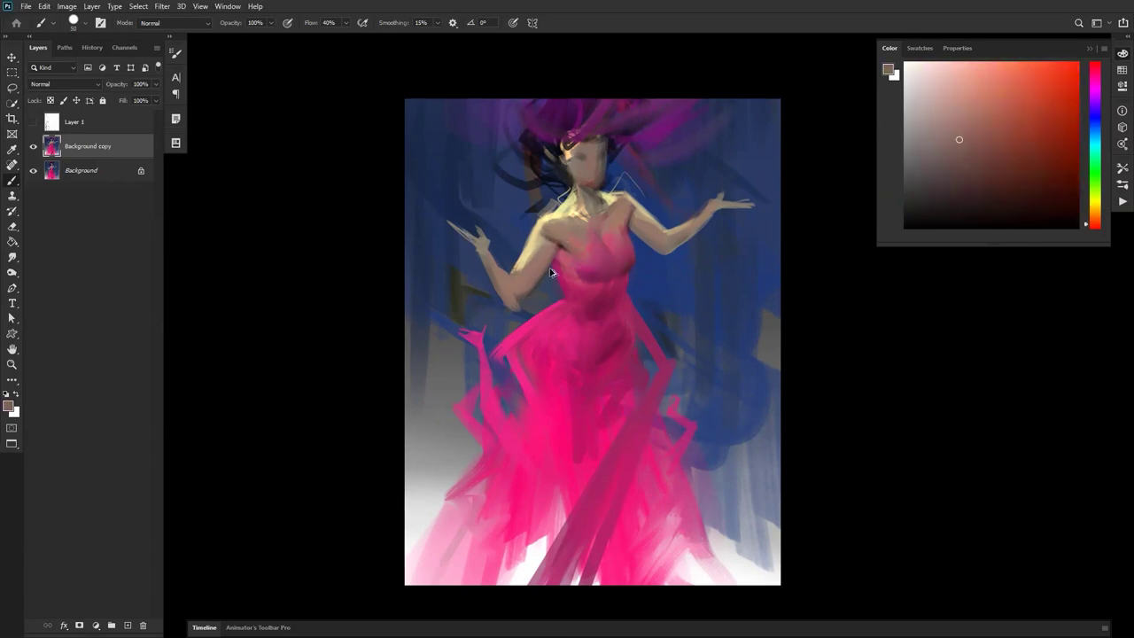
Mirror the canvas to touch up the shoulder and neck highlights with a sampled pale yellow, and mirror it back.
key(d)
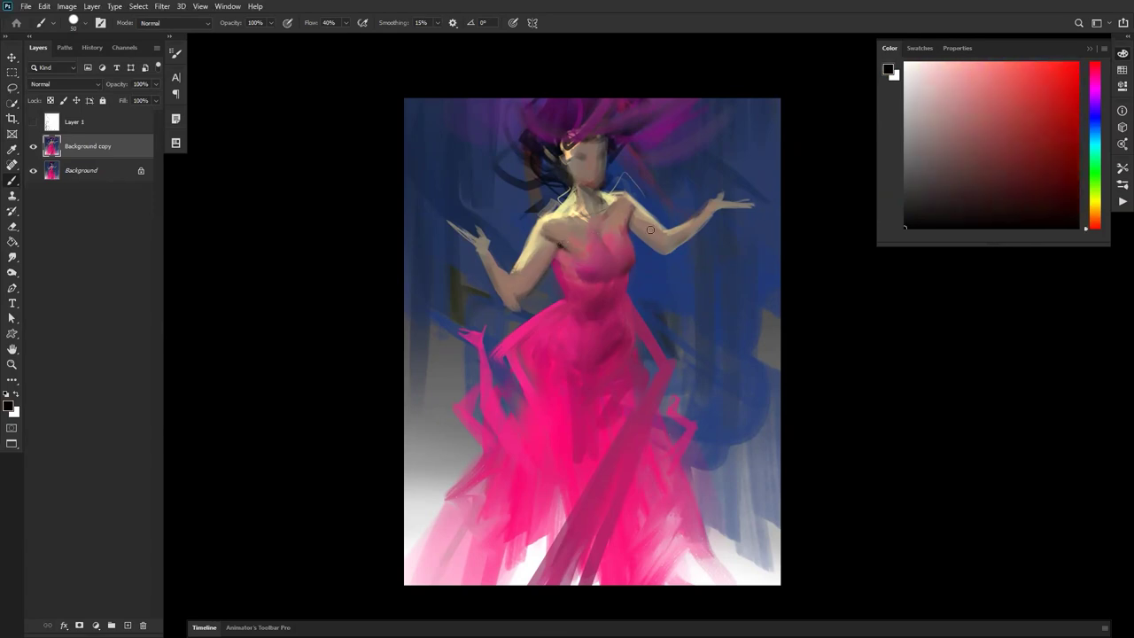
key(ctrl+shift+h)
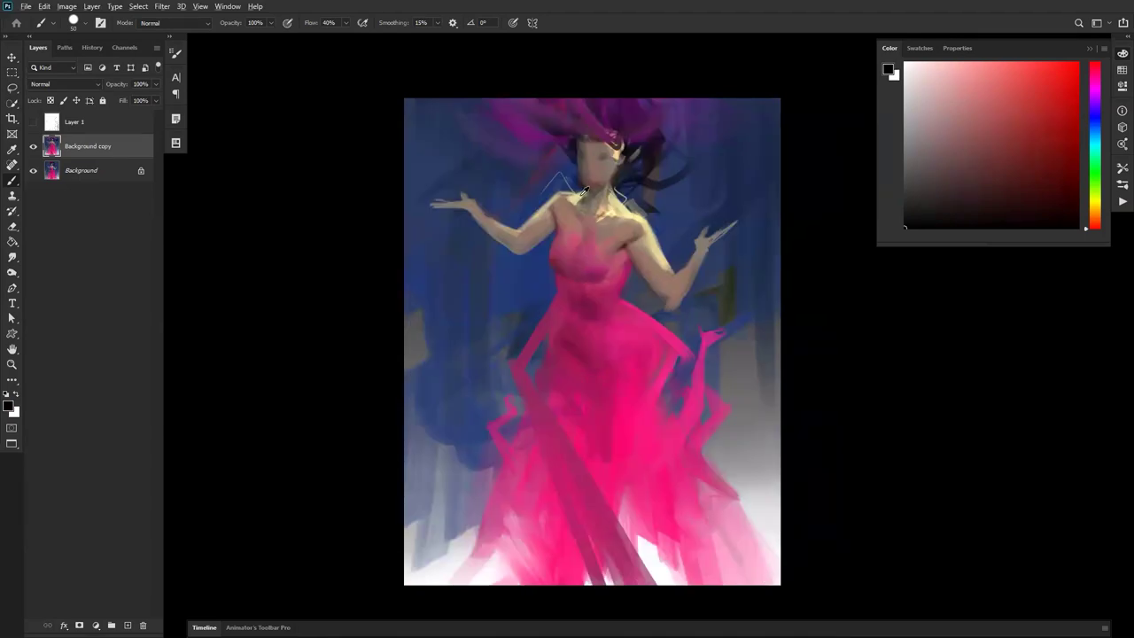
alt+click(550, 202)
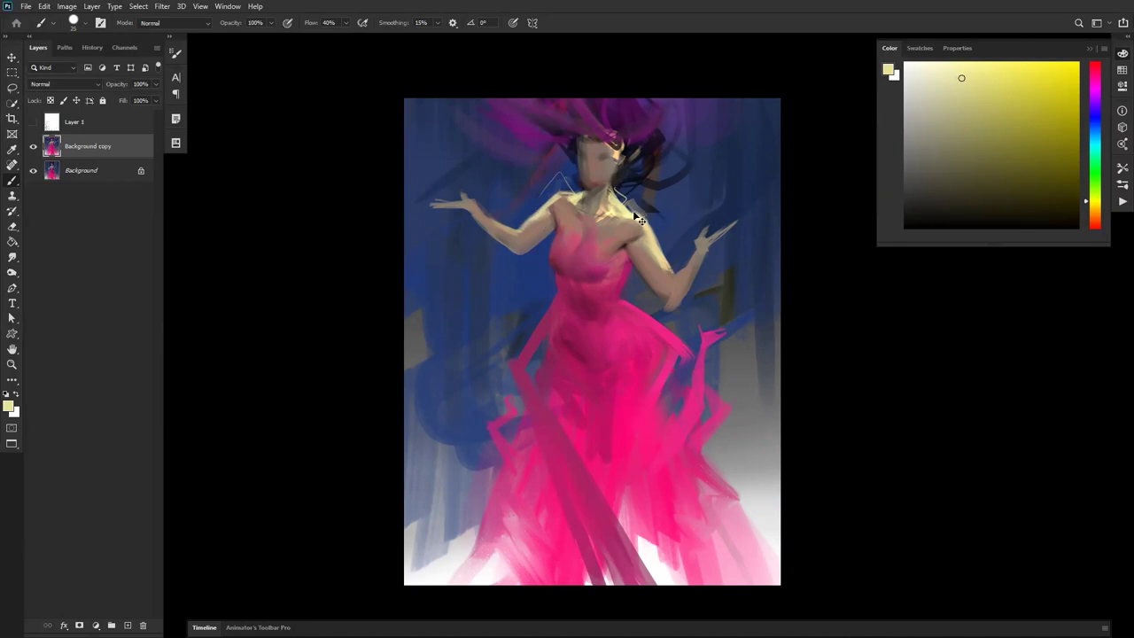
key(ctrl+shift+h)
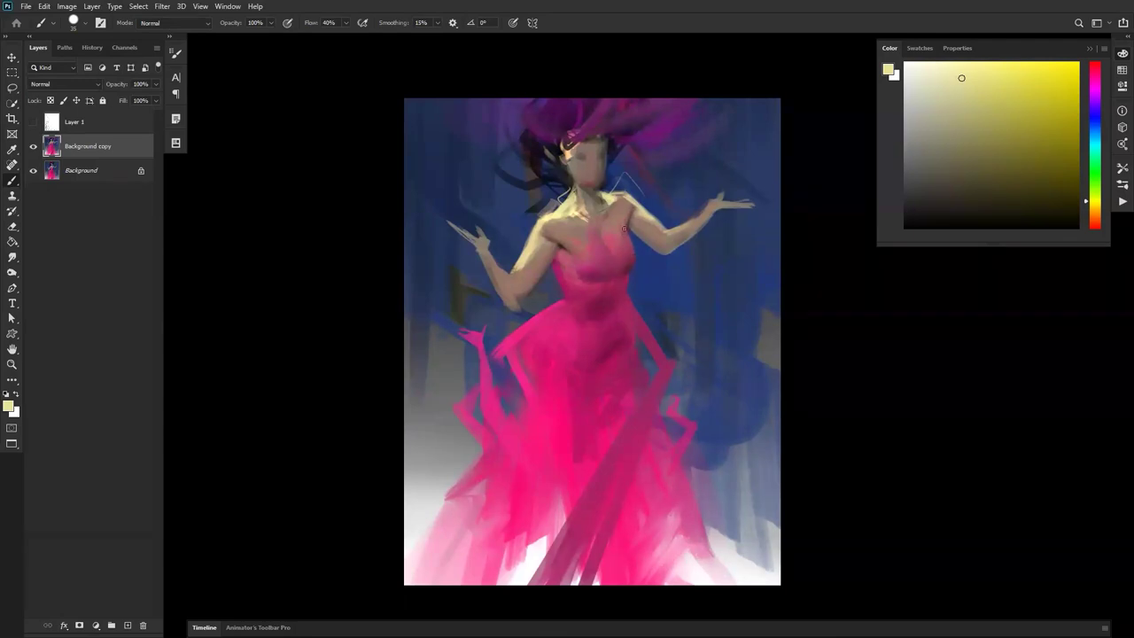
Try a pale yellow stroke down the far shoulder with a larger brush.
key(bracketright)
key(bracketright)
key(bracketright)
drag(619, 202, 624, 221)
key(ctrl+z)
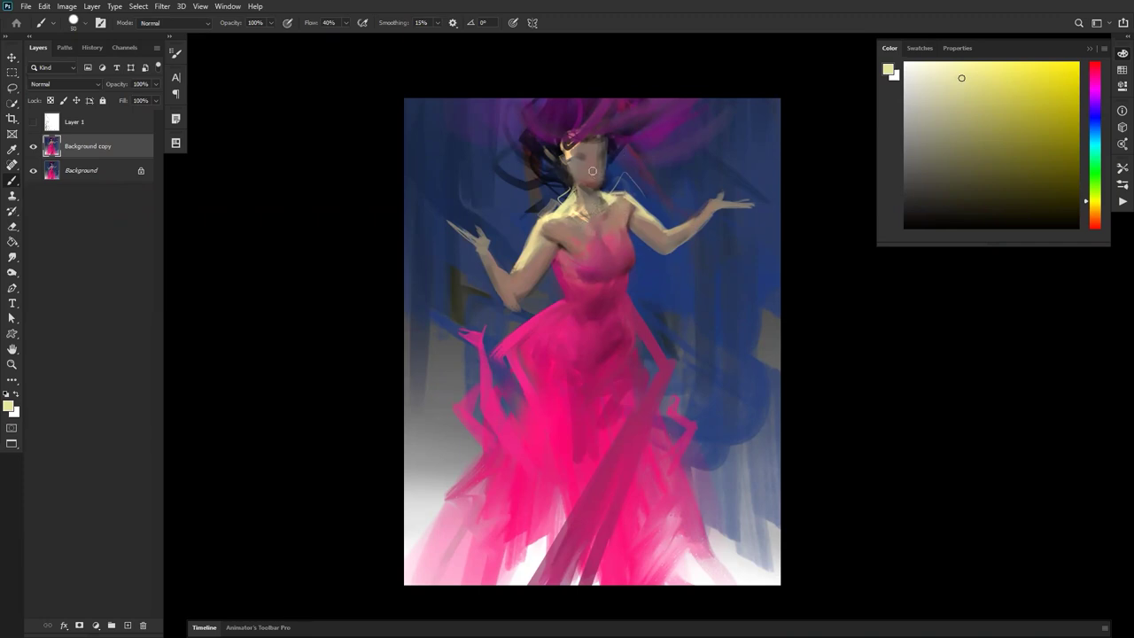
Flip the canvas horizontally and paint black hair strands sweeping outward beside the head.
alt+click(602, 251)
alt+click(607, 252)
alt+click(608, 253)
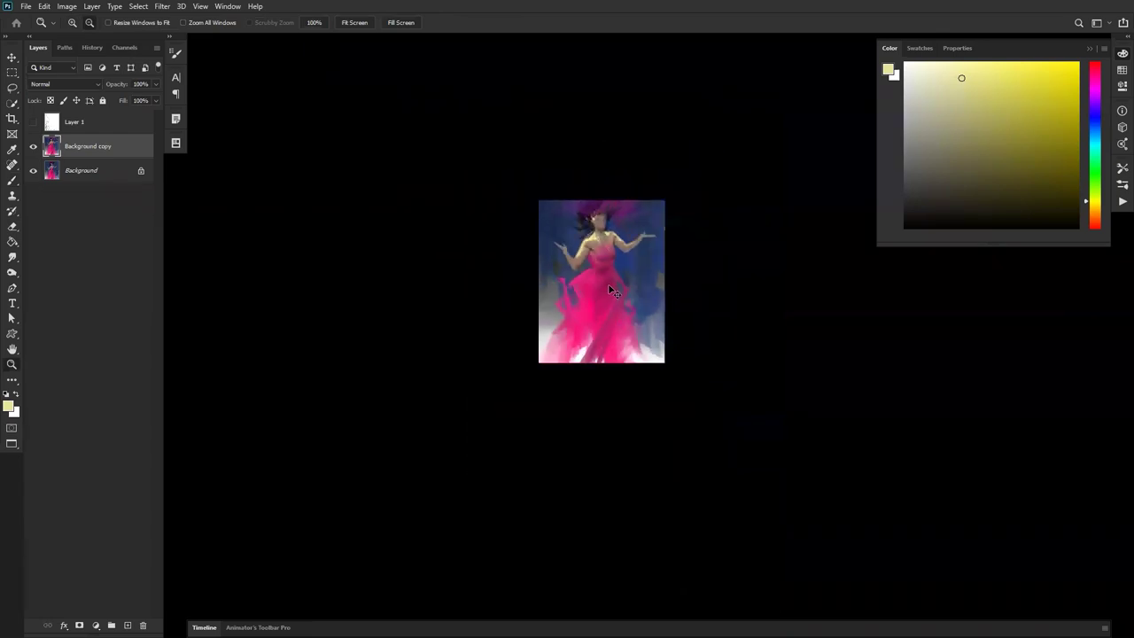
key(ctrl+shift+h)
scroll(613, 280, up, 5)
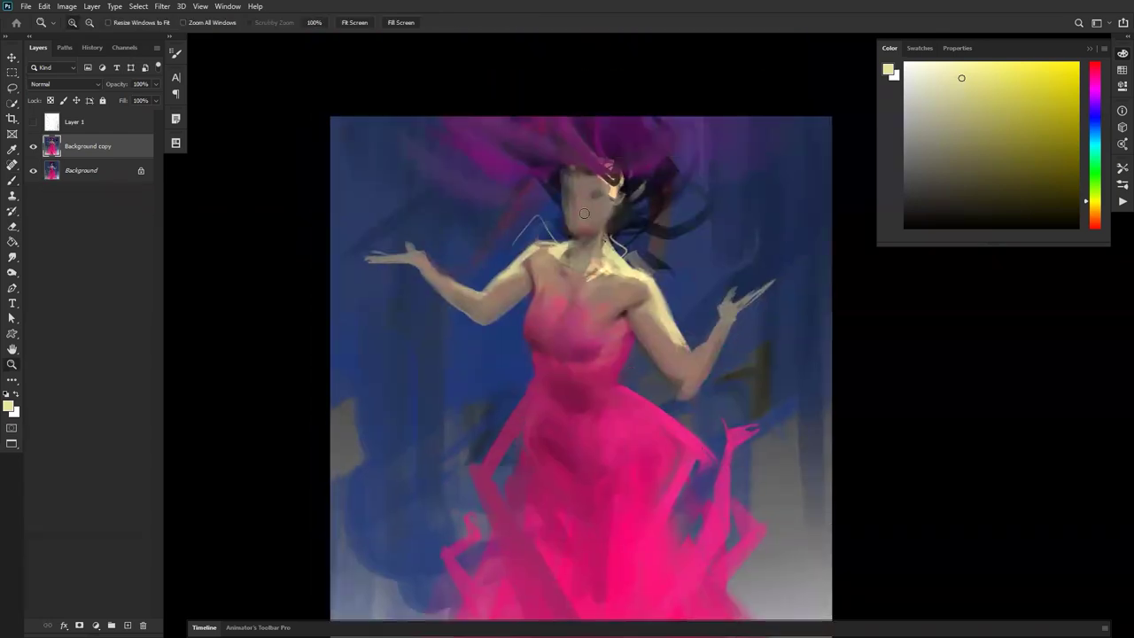
key(b)
key(d)
mouse_move(556, 197)
mouse_down()
mouse_move(503, 187)
mouse_move(509, 121)
mouse_move(520, 168)
mouse_move(516, 178)
mouse_move(511, 145)
mouse_move(502, 182)
mouse_up()
key(bracketright)
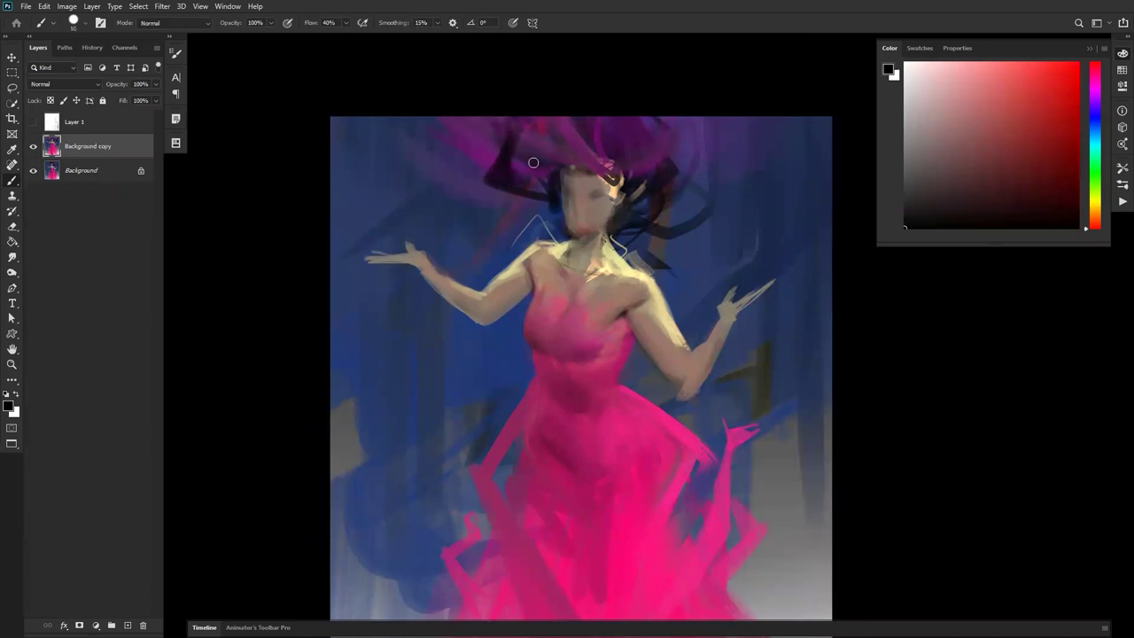
Paint flowing purple hair over the black strands using a sampled purple and the 25 px STANDARD brush enlarged to 125 px.
alt+click(539, 155)
right_click(446, 113)
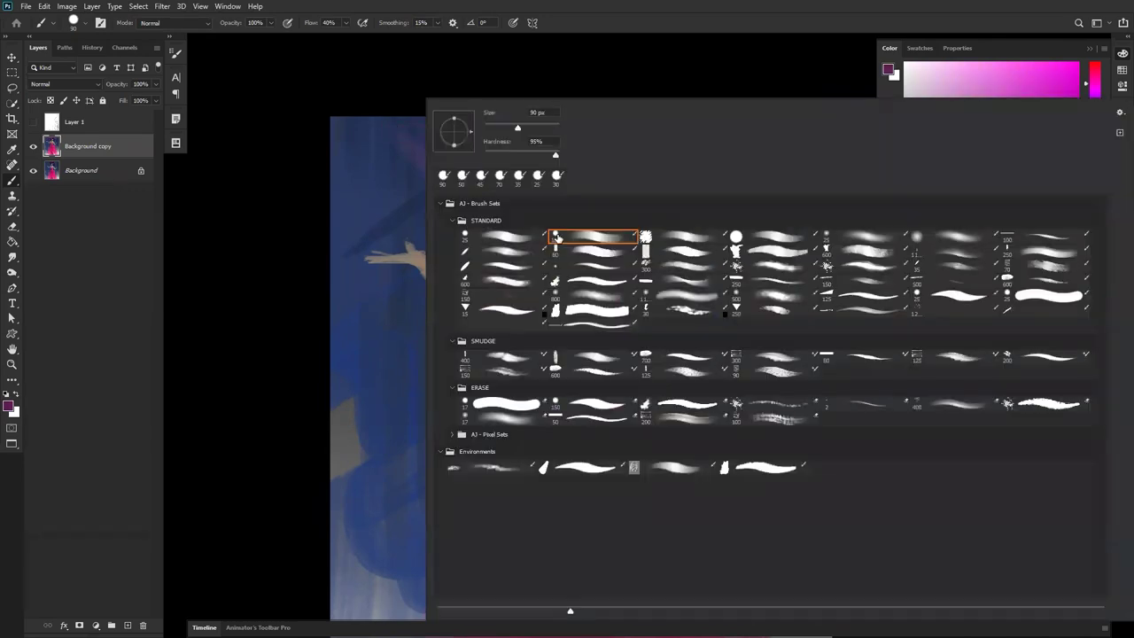
double_click(514, 236)
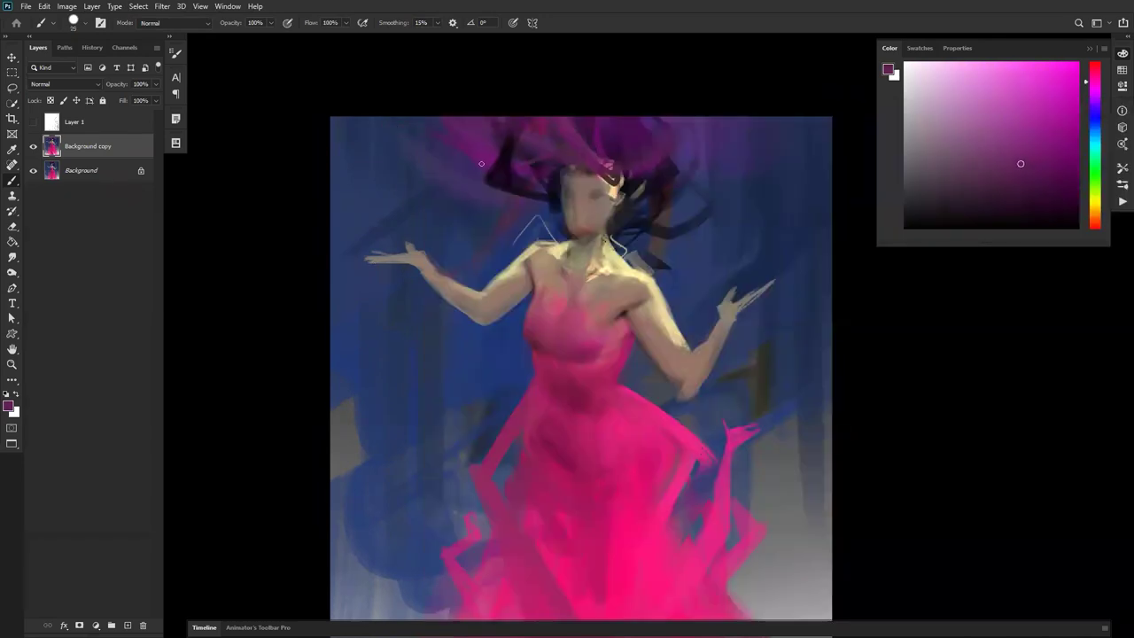
key(bracketright)
key(bracketright)
key(bracketright)
key(bracketright)
key(bracketright)
key(bracketright)
key(bracketright)
key(bracketright)
drag(512, 164, 565, 150)
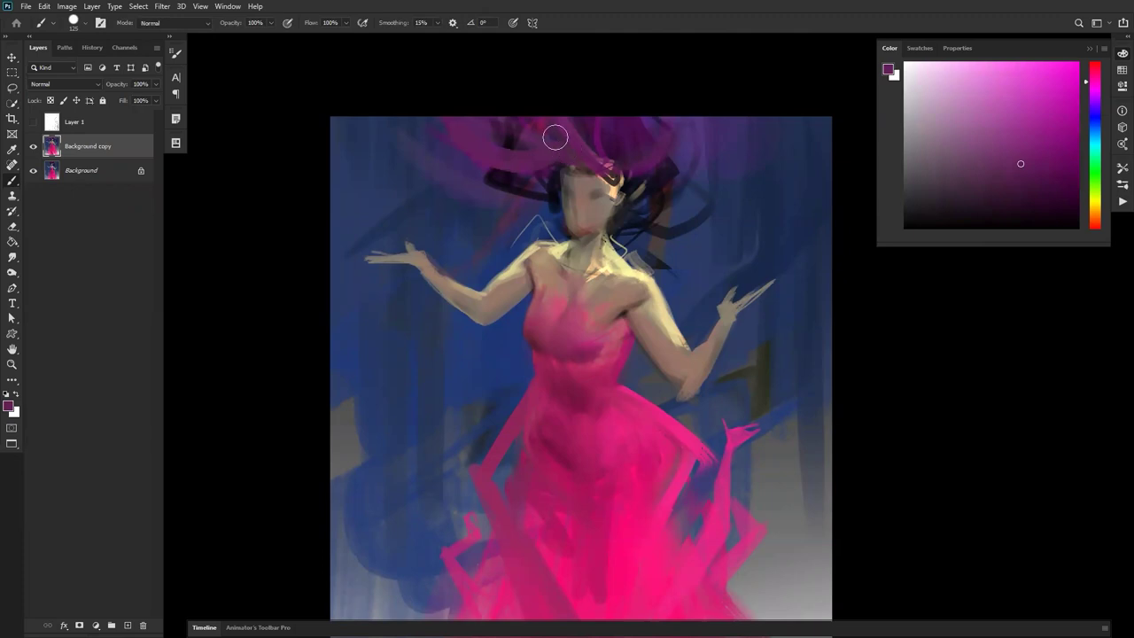
key(bracketleft)
key(bracketleft)
key(bracketleft)
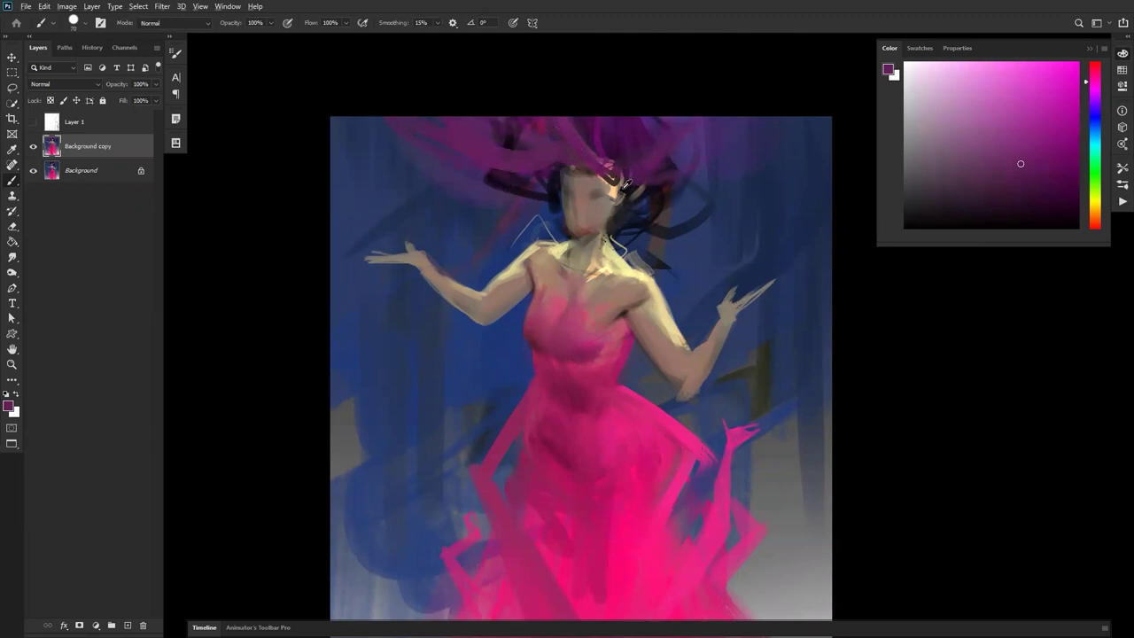
Paint thin highlights along the cheek, ear and neck with a peach tone sampled from the lit side of the face.
alt+click(610, 204)
key(bracketleft)
key(bracketleft)
key(bracketleft)
key(bracketleft)
key(bracketleft)
key(bracketleft)
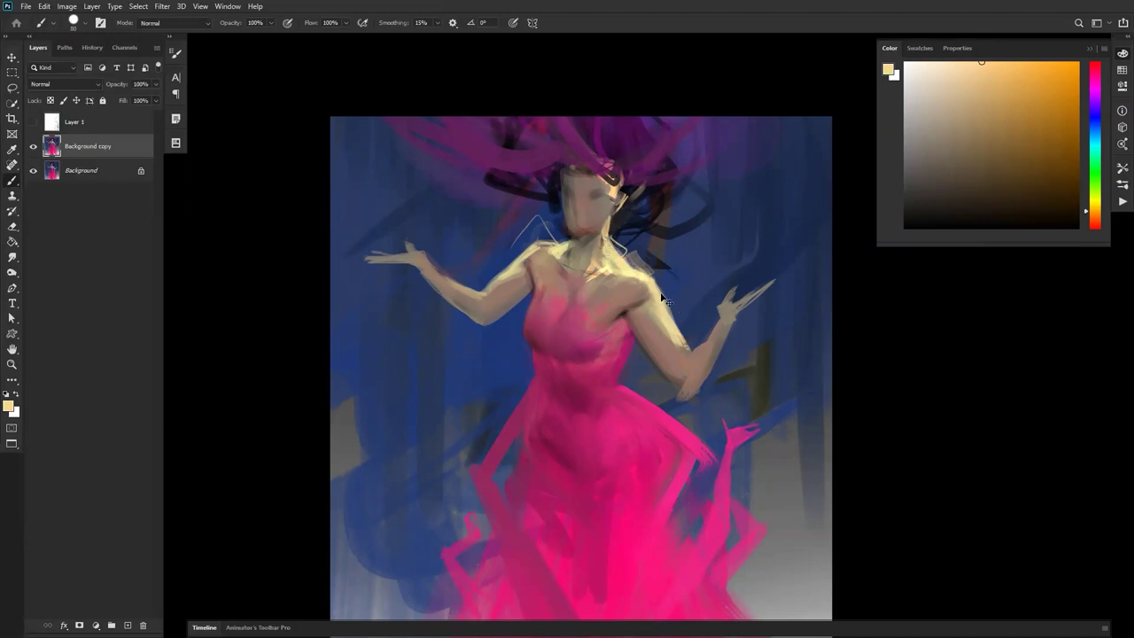
key(bracketleft)
key(bracketleft)
Paint a pale curved strand sweeping up and outward from the lit shoulder with a sampled highlight tone.
alt+click(623, 262)
drag(623, 263, 653, 219)
key(ctrl+z)
key(bracketright)
mouse_move(624, 257)
mouse_down()
mouse_move(677, 216)
mouse_move(664, 188)
mouse_up()
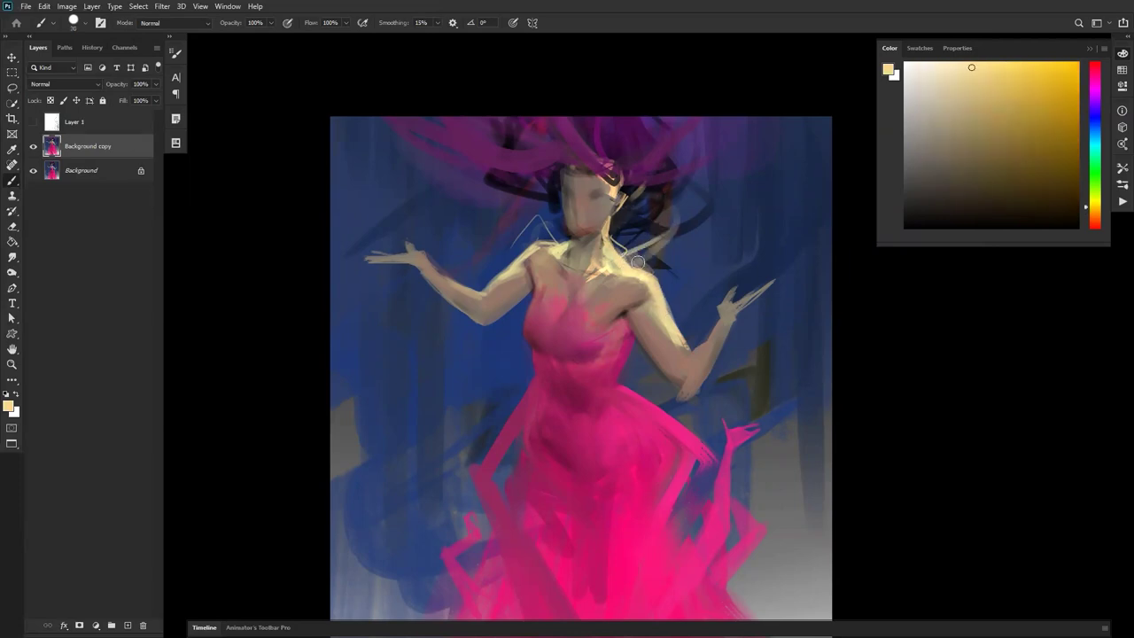
Flip the canvas horizontally and paint long pale curved strands arcing outward on both sides of the head.
key(z)
alt+click(650, 299)
alt+click(650, 299)
key(ctrl+shift+h)
click(640, 289)
key(b)
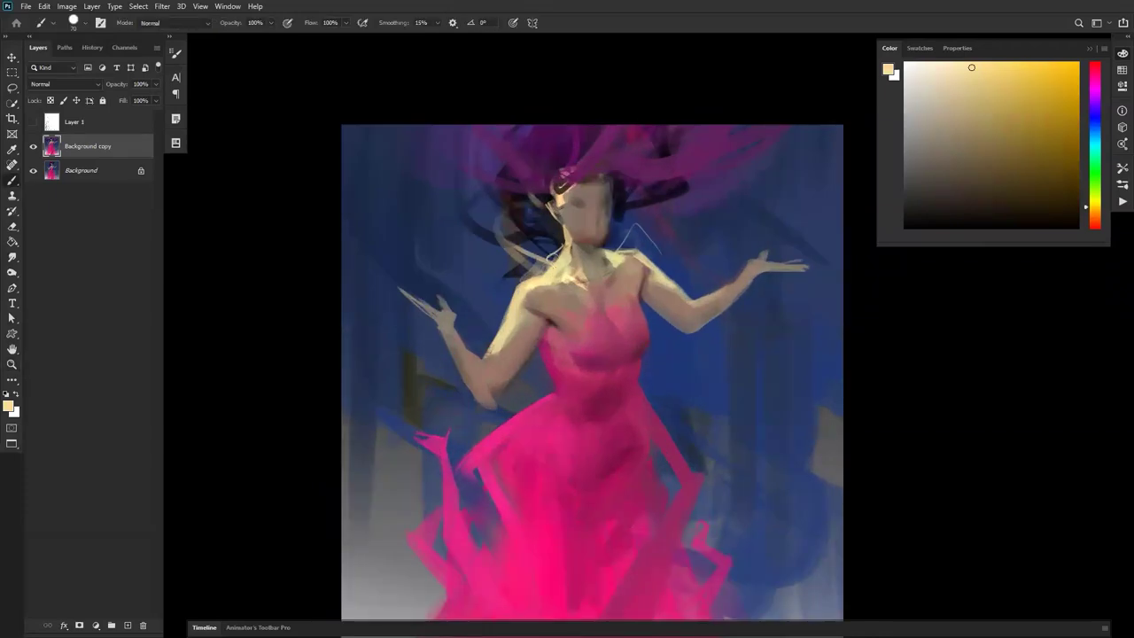
mouse_move(350, 128)
mouse_down()
mouse_move(412, 131)
mouse_move(493, 204)
mouse_up()
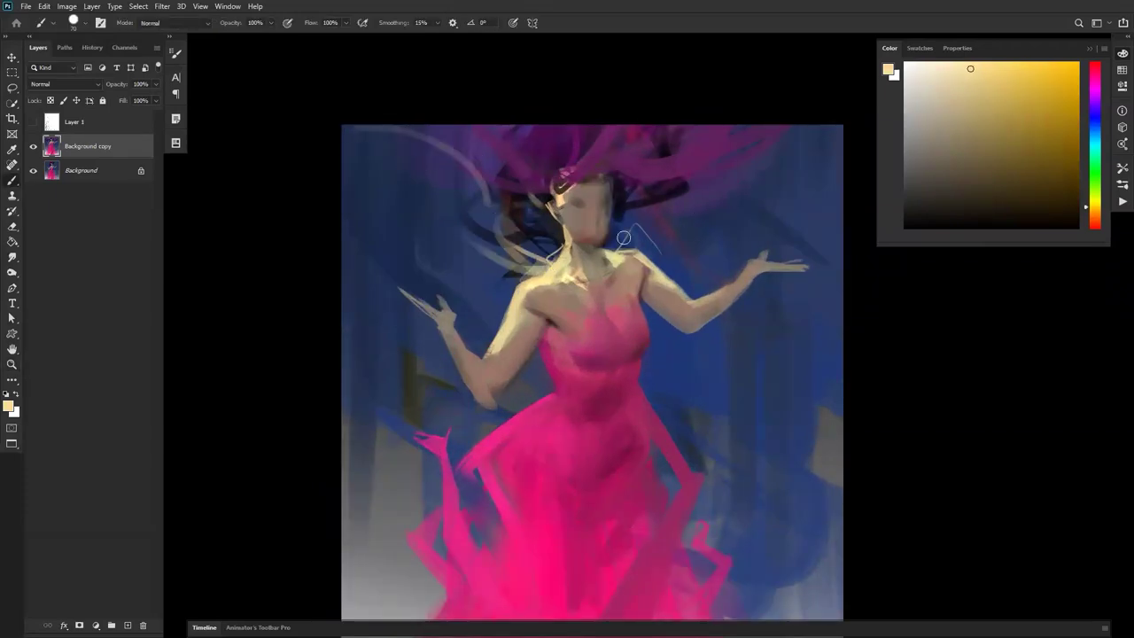
alt+click(615, 255)
mouse_move(615, 254)
mouse_down()
mouse_move(686, 194)
mouse_move(768, 163)
mouse_up()
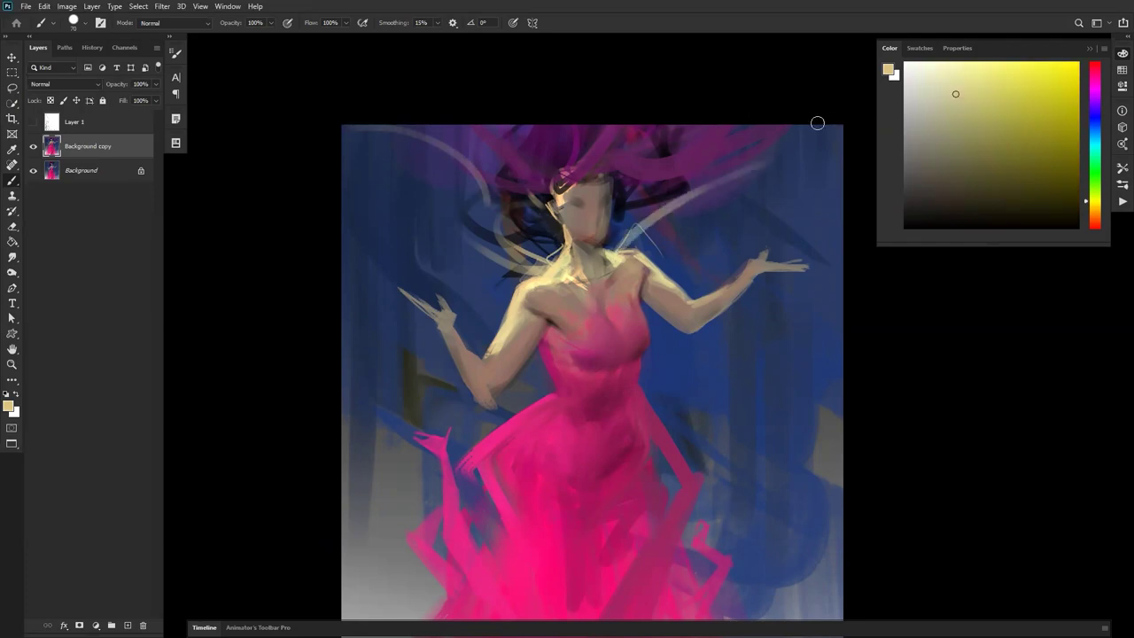
Shade the bent elbow and armpit with sampled brown skin tones, and switch to the Smudge tool for blending.
alt+click(486, 403)
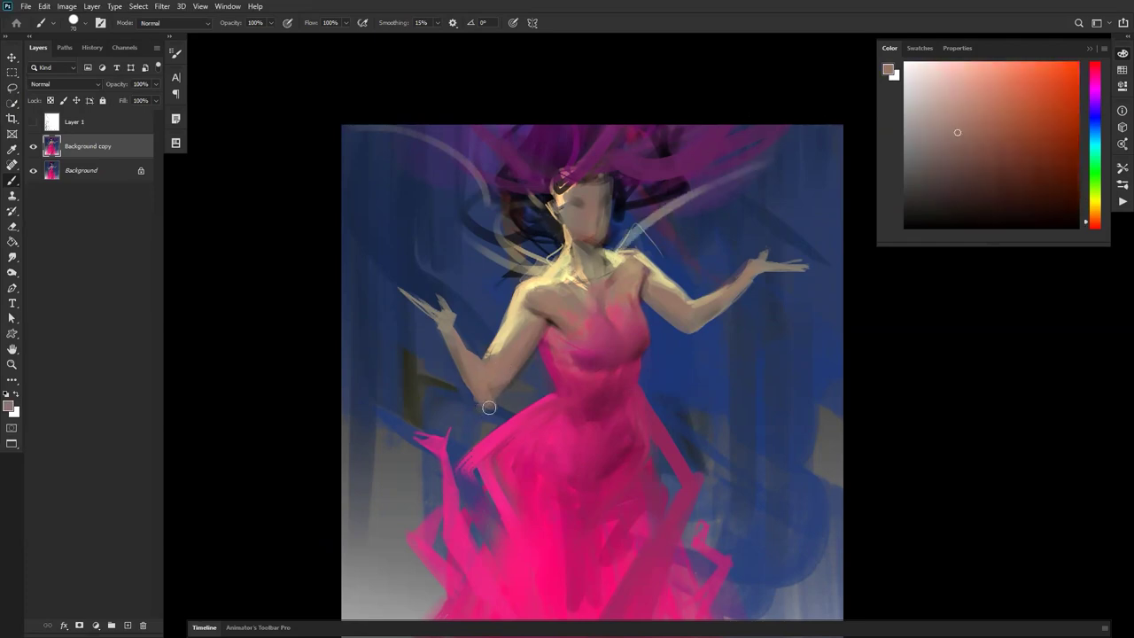
alt+click(550, 322)
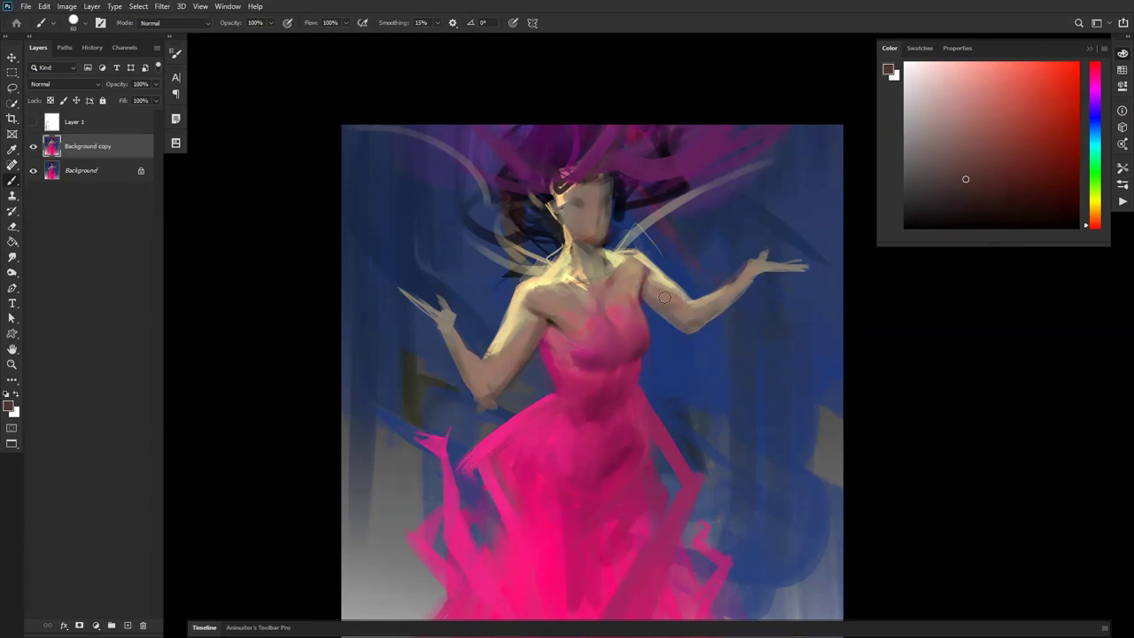
key(r)
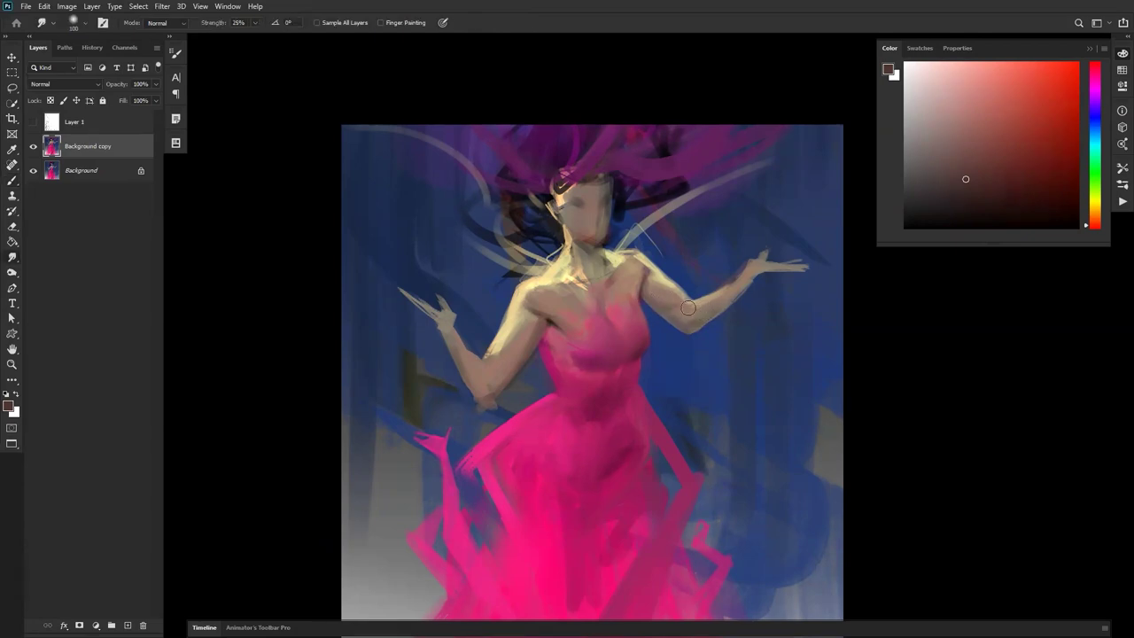
Flip the canvas horizontally and deepen the bodice's outer edge with a sampled dark pink and a larger brush.
key(ctrl+shift+h)
key(b)
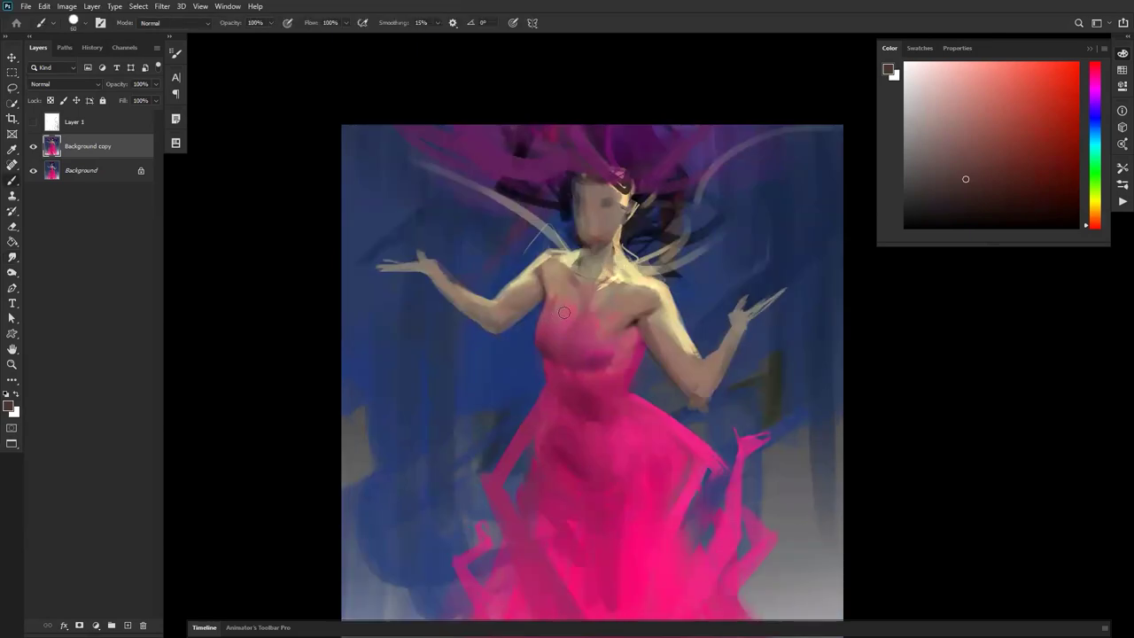
alt+click(538, 346)
alt+click(541, 356)
key(bracketright)
key(bracketright)
key(bracketright)
key(bracketright)
key(bracketright)
key(bracketright)
key(bracketright)
drag(541, 358, 538, 350)
Compare the whole figure in both mirrored orientations at a reduced size.
key(z)
alt+click(628, 394)
alt+click(632, 394)
key(F2)
key(F2)
key(b)
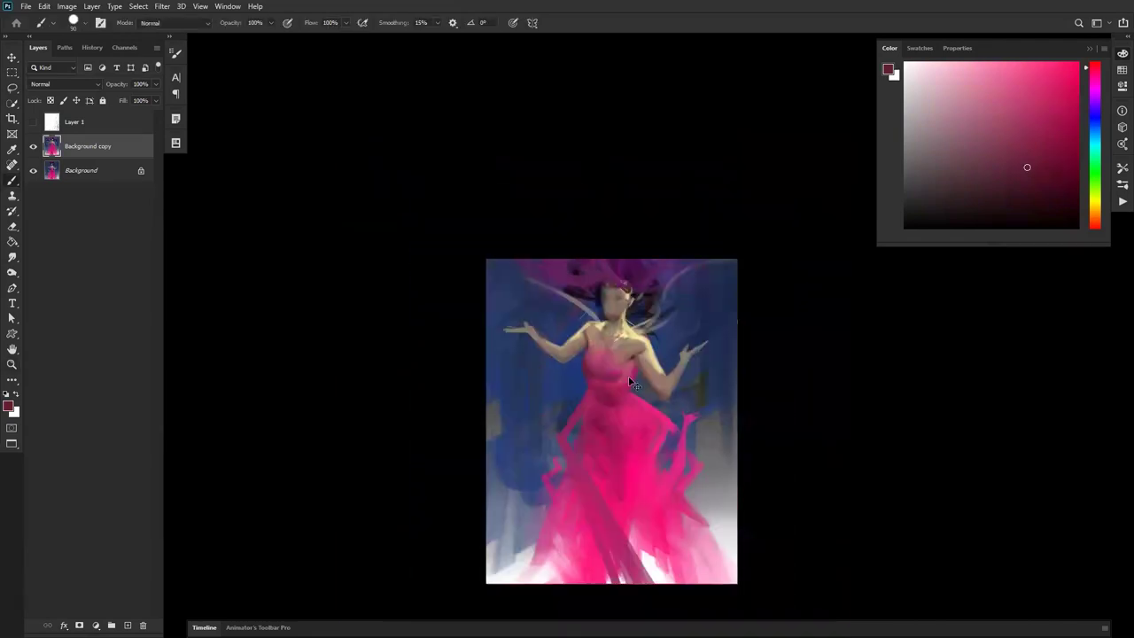
Flip the canvas horizontally and retouch the collarbone and outstretched arm with pale yellow and tan tones sampled near the neck.
key(F2)
key(z)
click(623, 375)
click(624, 372)
key(b)
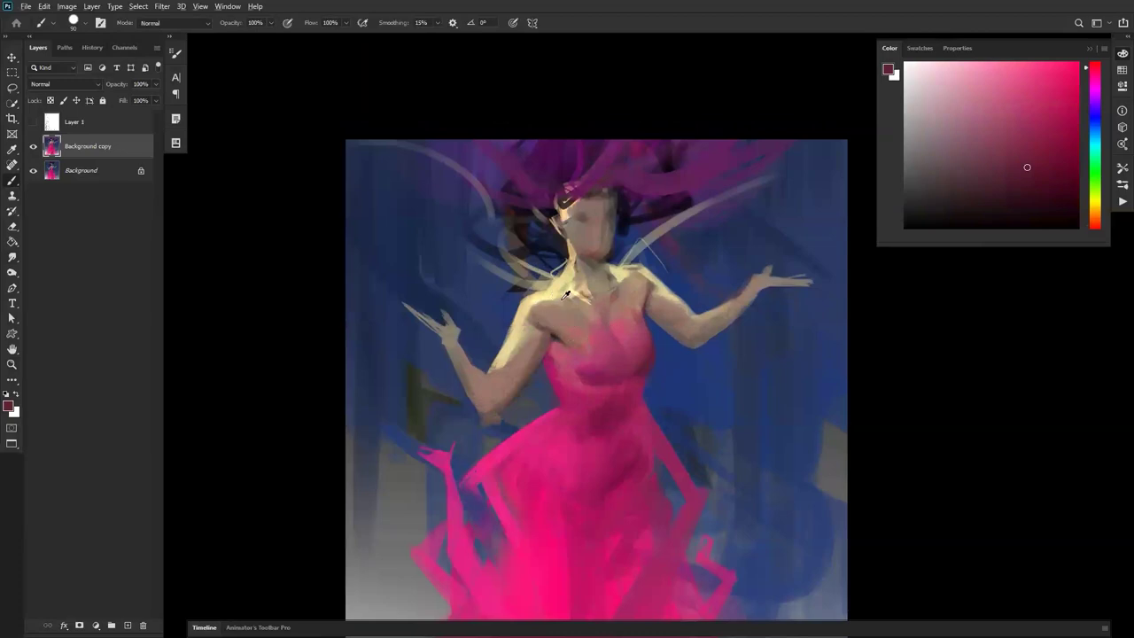
alt+click(569, 300)
alt+click(576, 291)
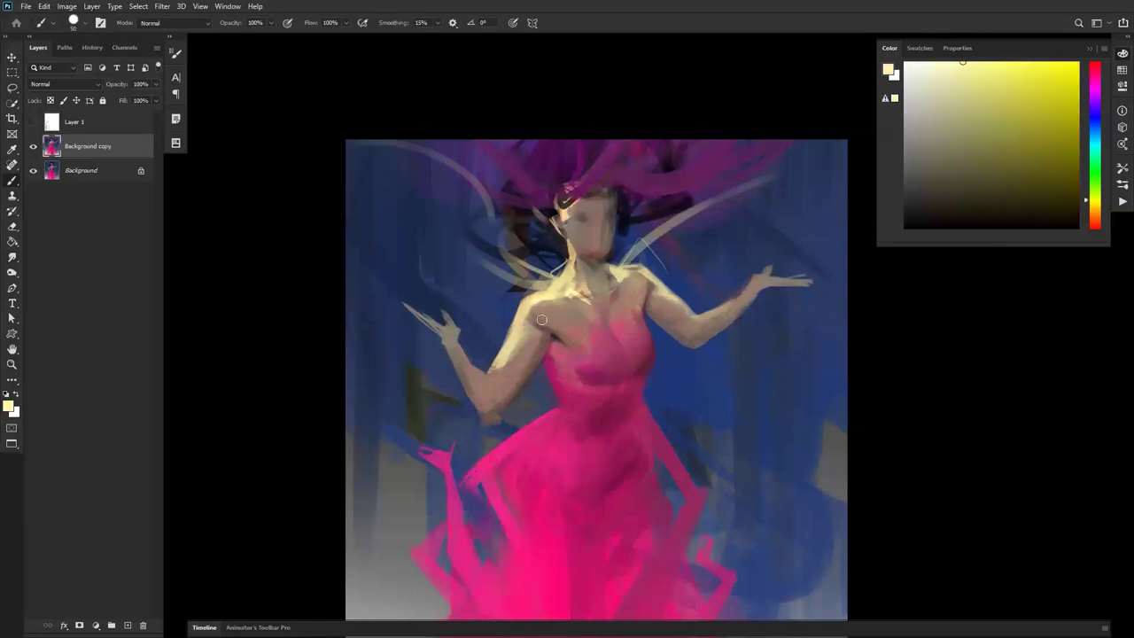
alt+click(586, 291)
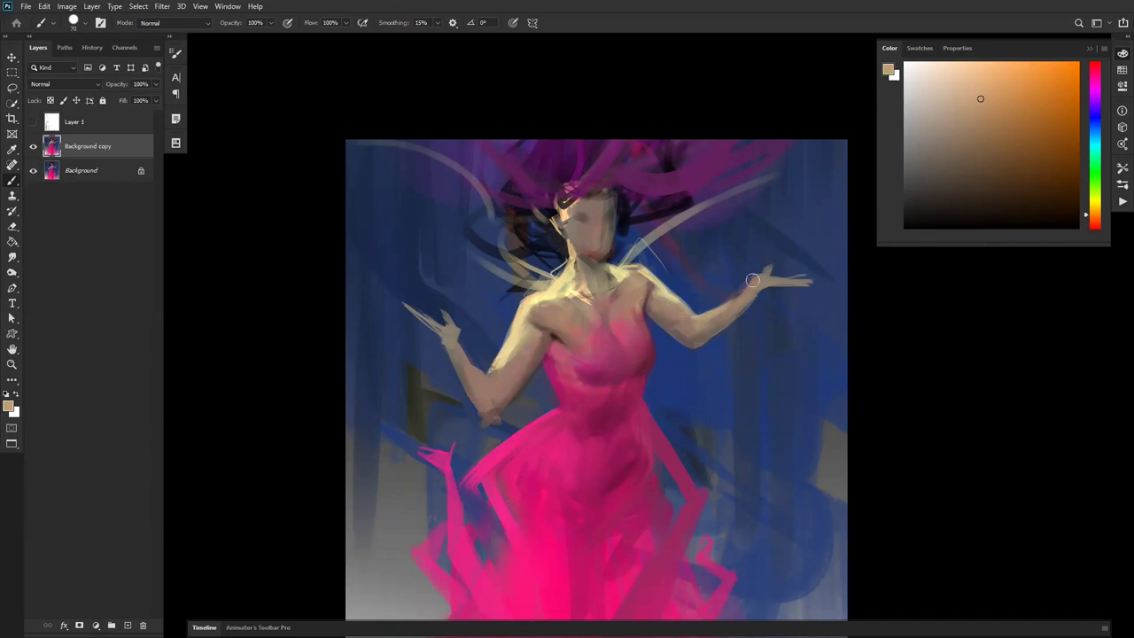
key(z)
alt+click(715, 335)
alt+click(715, 340)
click(685, 387)
key(b)
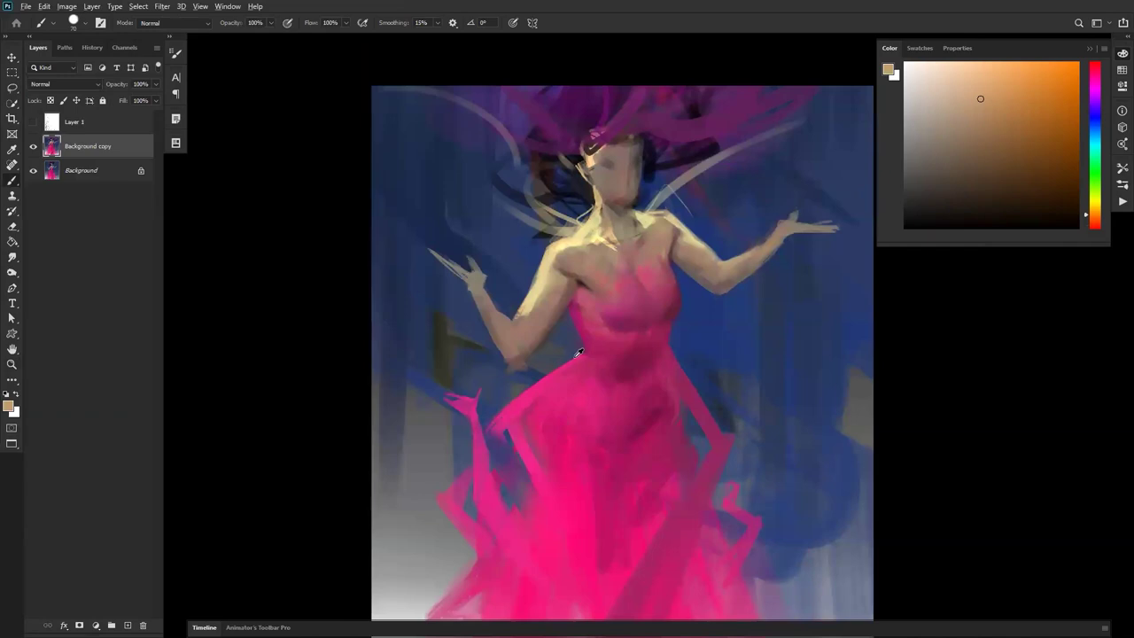
Paint bright strands through the hair above the head with pink sampled from the dress, on the horizontally flipped canvas.
alt+click(582, 357)
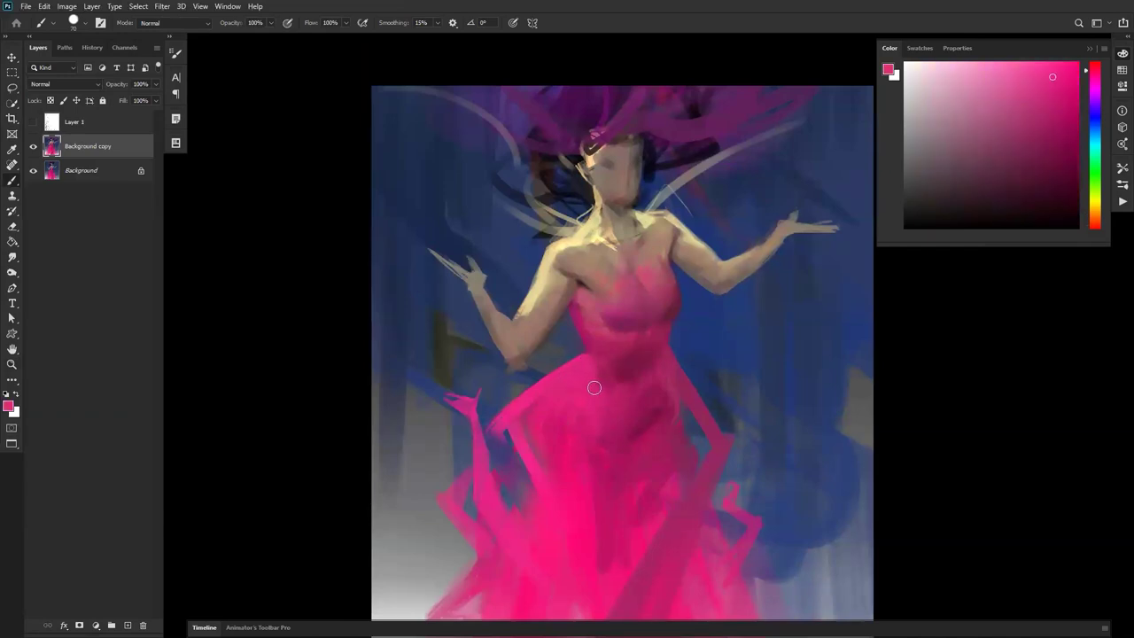
key(z)
alt+click(583, 422)
alt+click(583, 422)
alt+click(583, 422)
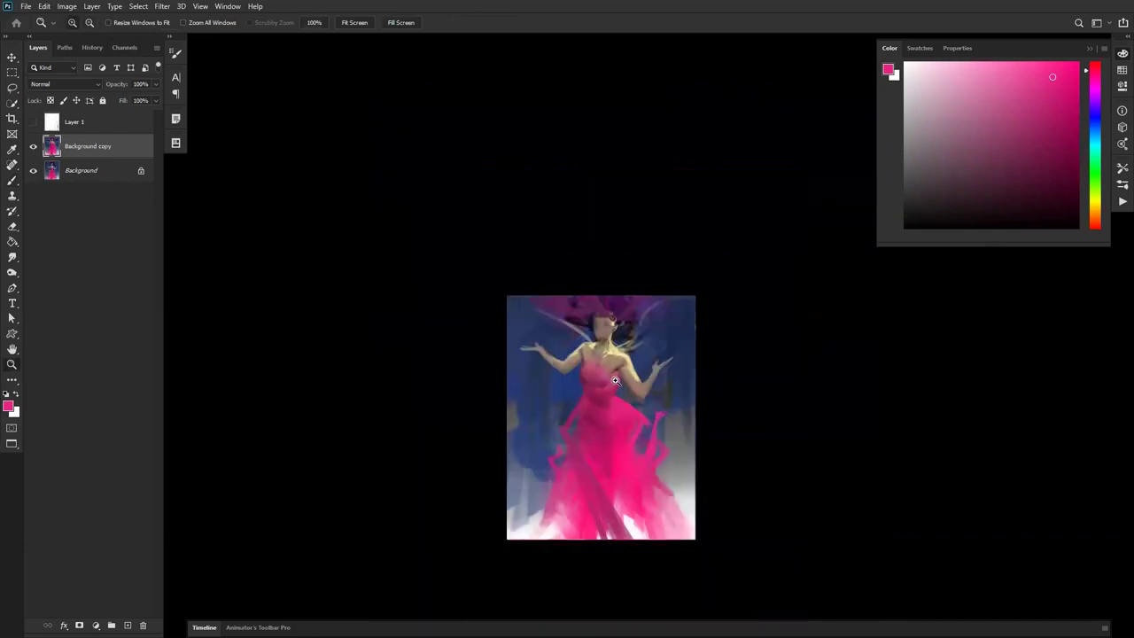
click(594, 396)
click(594, 396)
key(b)
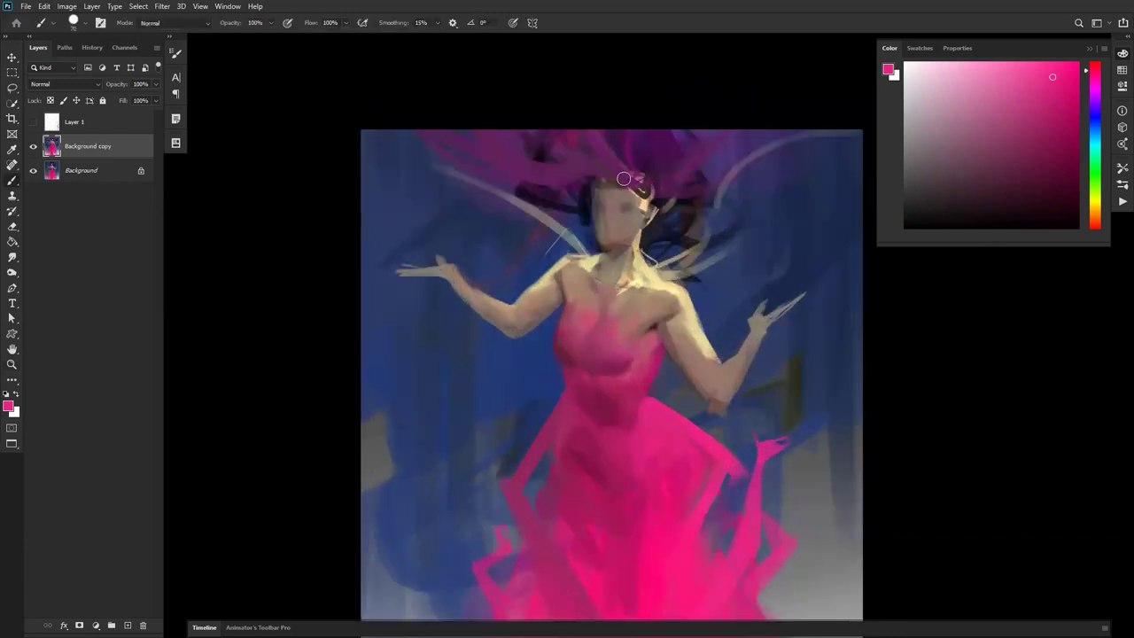
drag(583, 99, 638, 174)
drag(488, 113, 588, 161)
Sweep broad pink strokes outward through the hair on both sides of the head with a brush enlarged to 200.
key(bracketright)
key(bracketright)
key(bracketright)
key(bracketright)
key(bracketright)
key(bracketright)
key(bracketright)
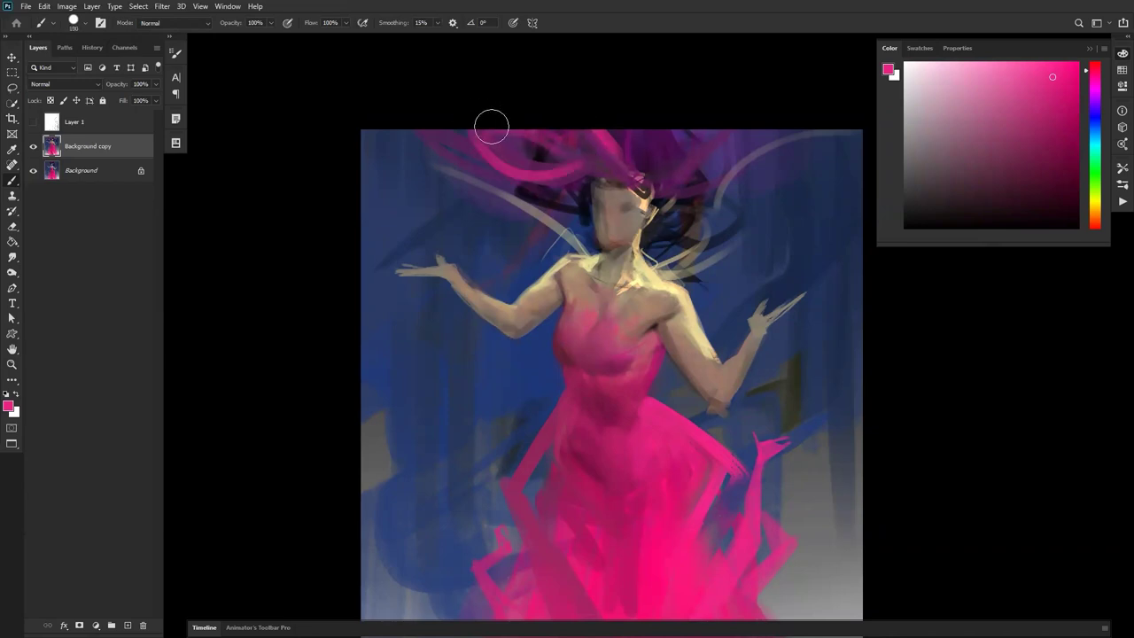
drag(483, 159, 381, 84)
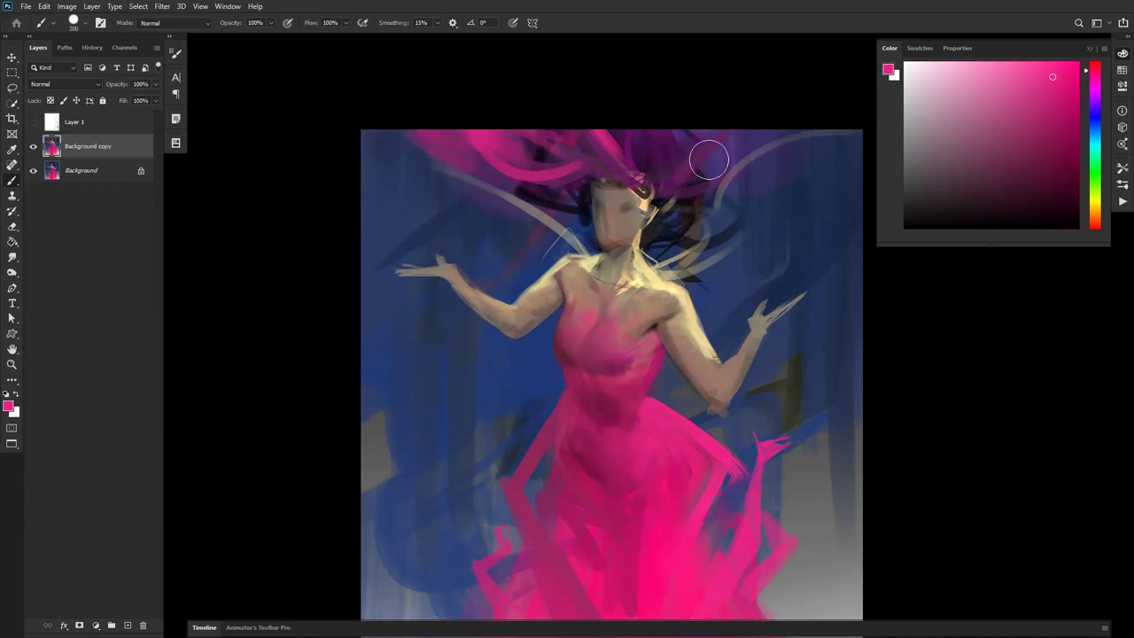
drag(678, 170, 799, 148)
Flip the canvas horizontally and brush sampled pink strokes down the lower edge of the skirt.
alt+click(733, 262)
alt+click(733, 263)
key(ctrl+shift+h)
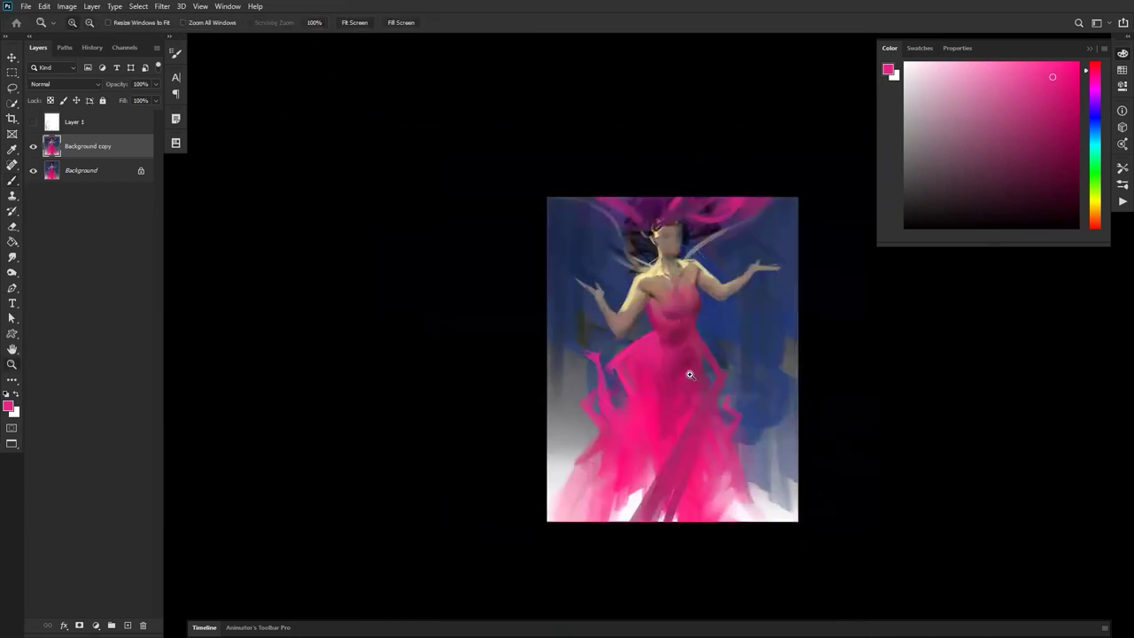
alt+click(640, 456)
drag(636, 429, 583, 532)
drag(603, 462, 573, 521)
Enlarge the brush and paint over the background beside the lower skirt with a tone sampled near its edge.
key(bracketright)
key(bracketright)
key(bracketright)
key(bracketright)
key(bracketright)
alt+click(560, 466)
mouse_move(574, 431)
mouse_down()
mouse_move(522, 525)
mouse_move(558, 399)
mouse_move(576, 443)
mouse_up()
mouse_move(783, 443)
mouse_down()
mouse_move(761, 495)
mouse_move(764, 302)
mouse_move(790, 382)
mouse_up()
Paint long, translucent vertical streaks down both sides of the background with sampled blues.
alt+click(768, 305)
alt+click(562, 309)
drag(562, 309, 558, 497)
mouse_move(764, 373)
mouse_down()
mouse_move(758, 317)
mouse_move(761, 480)
mouse_move(789, 393)
mouse_move(791, 453)
mouse_move(777, 527)
mouse_up()
alt+click(775, 301)
drag(524, 354, 565, 541)
drag(532, 466, 573, 597)
drag(545, 380, 625, 601)
Apply Color Balance to the painting layer, adjusting midtones and shadows and setting highlights to about -37, -14 and +17.
key(z)
click(723, 385)
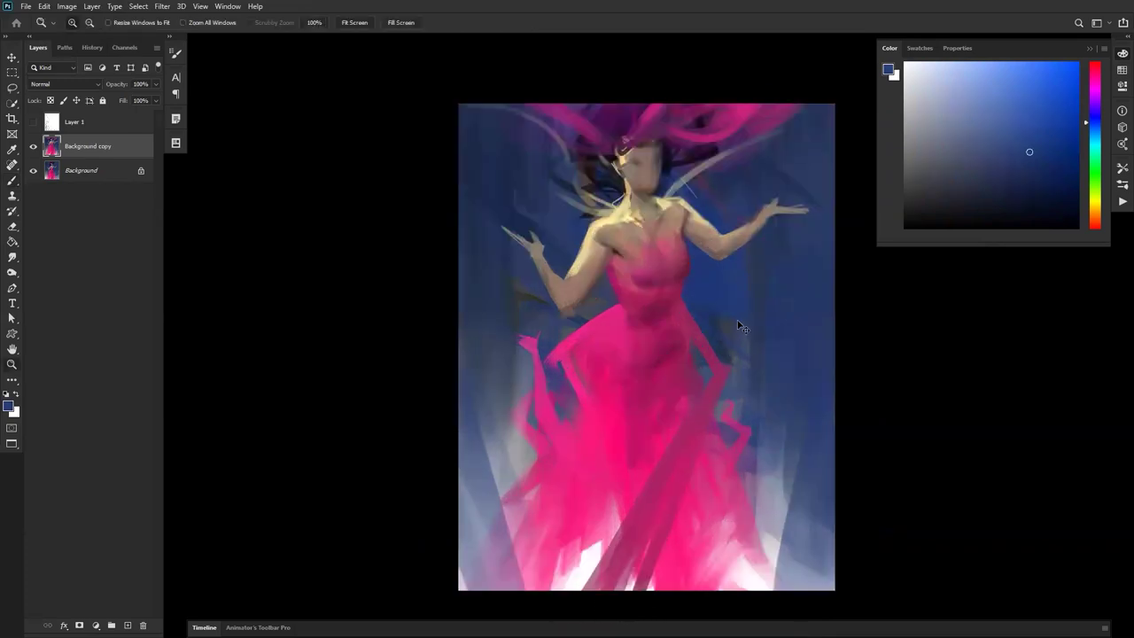
key(ctrl+b)
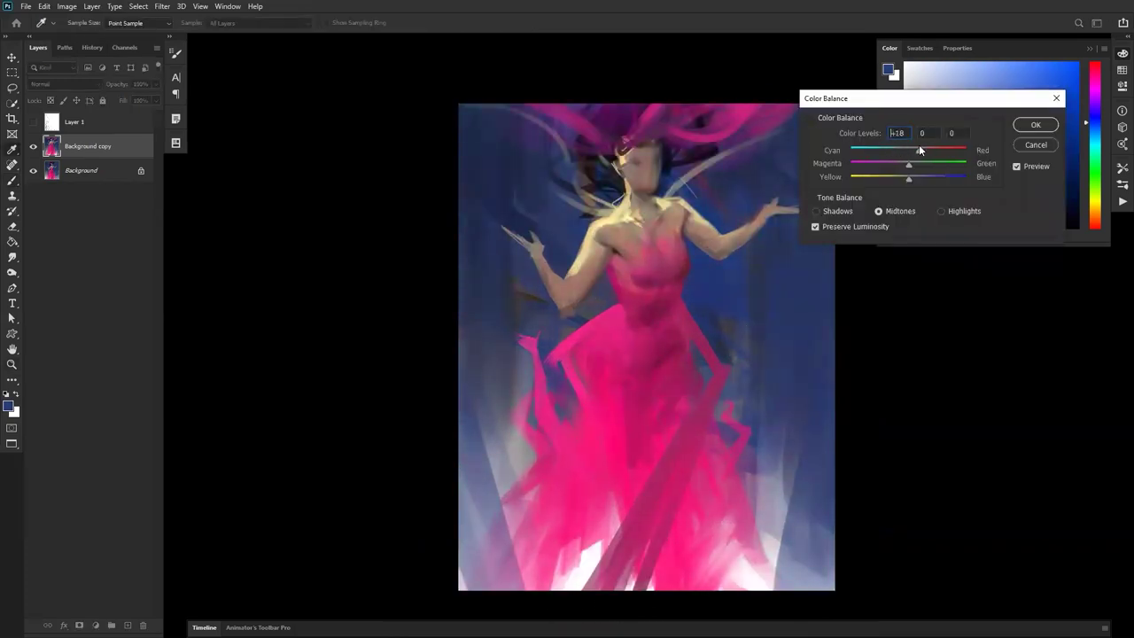
mouse_move(891, 163)
mouse_down()
mouse_move(900, 163)
mouse_move(887, 176)
mouse_move(919, 177)
mouse_move(897, 147)
mouse_up()
click(837, 211)
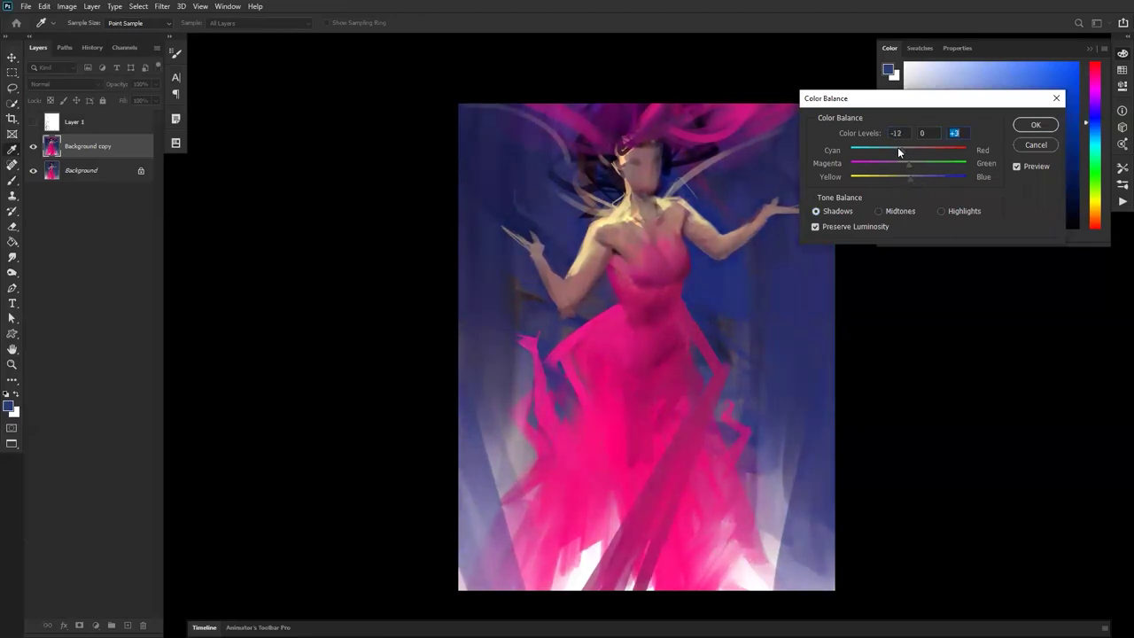
click(912, 150)
drag(912, 150, 918, 178)
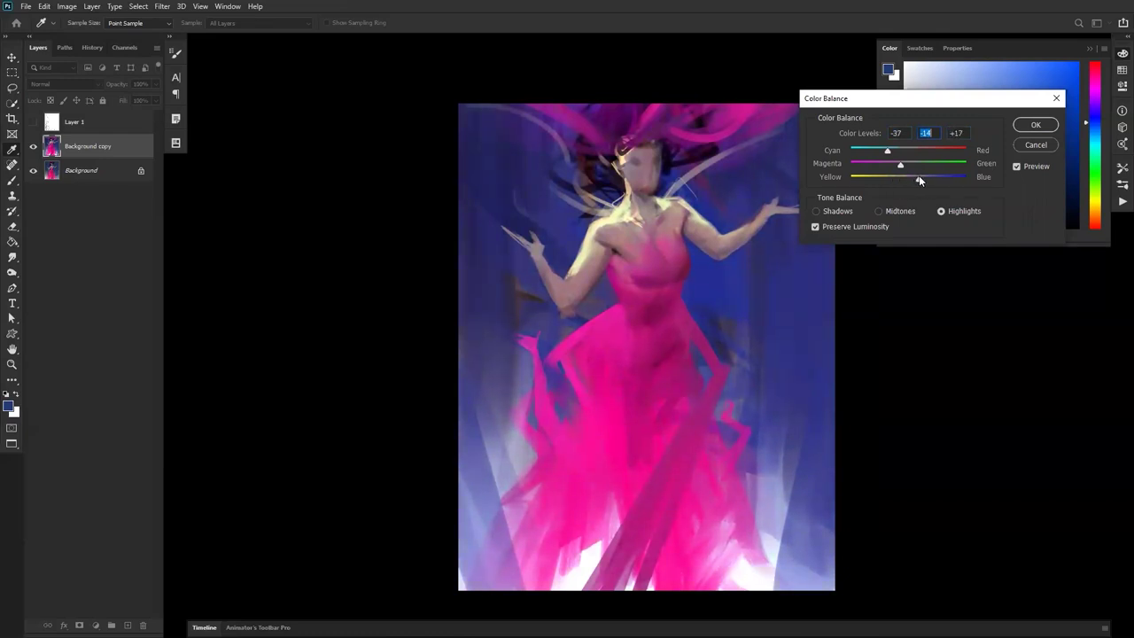
click(1035, 126)
Retouch the lower face and jaw with a mauve sampled from the face and a brush reduced to 80.
key(z)
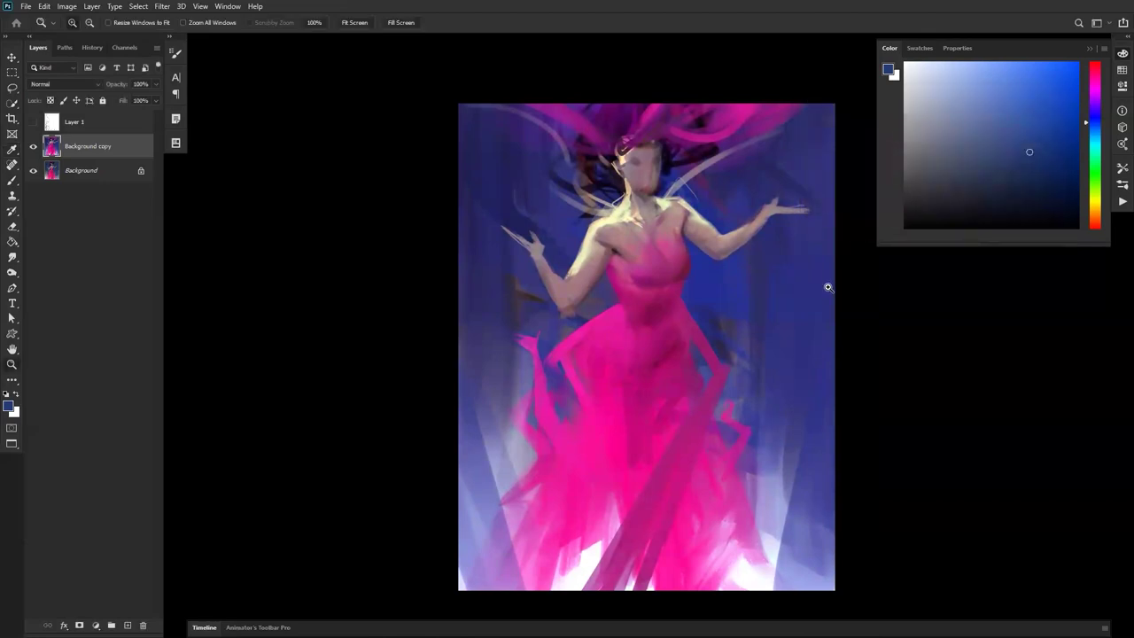
key(b)
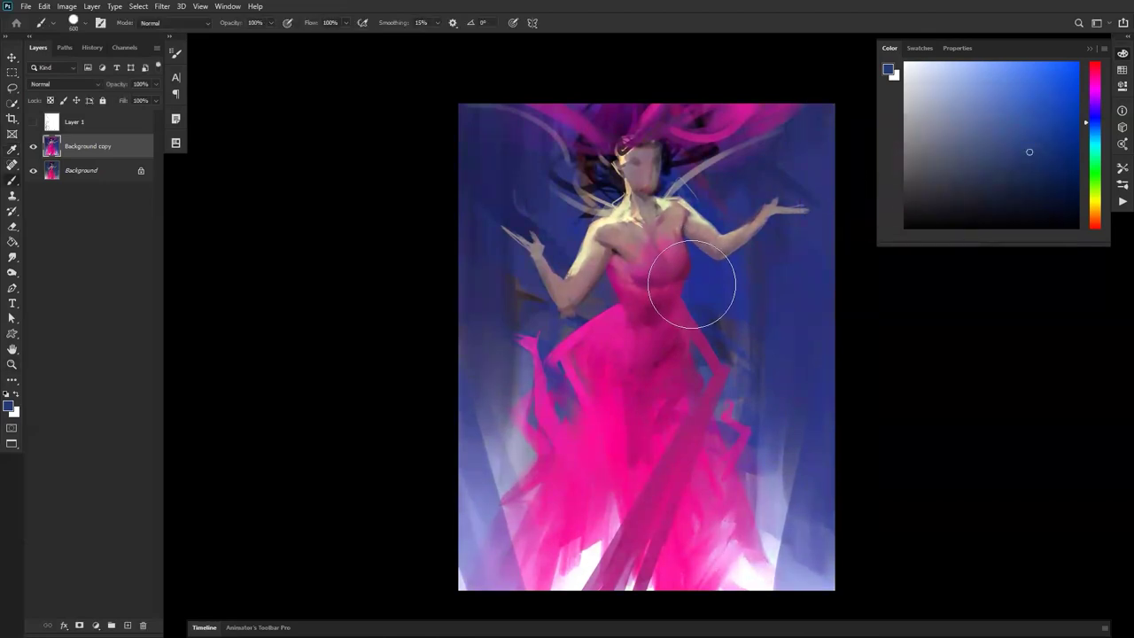
alt+click(651, 170)
key(bracketleft)
key(bracketleft)
key(bracketleft)
key(bracketleft)
key(bracketleft)
key(bracketleft)
key(bracketleft)
key(bracketleft)
key(bracketleft)
mouse_move(643, 185)
mouse_down()
mouse_move(639, 169)
mouse_move(639, 195)
mouse_up()
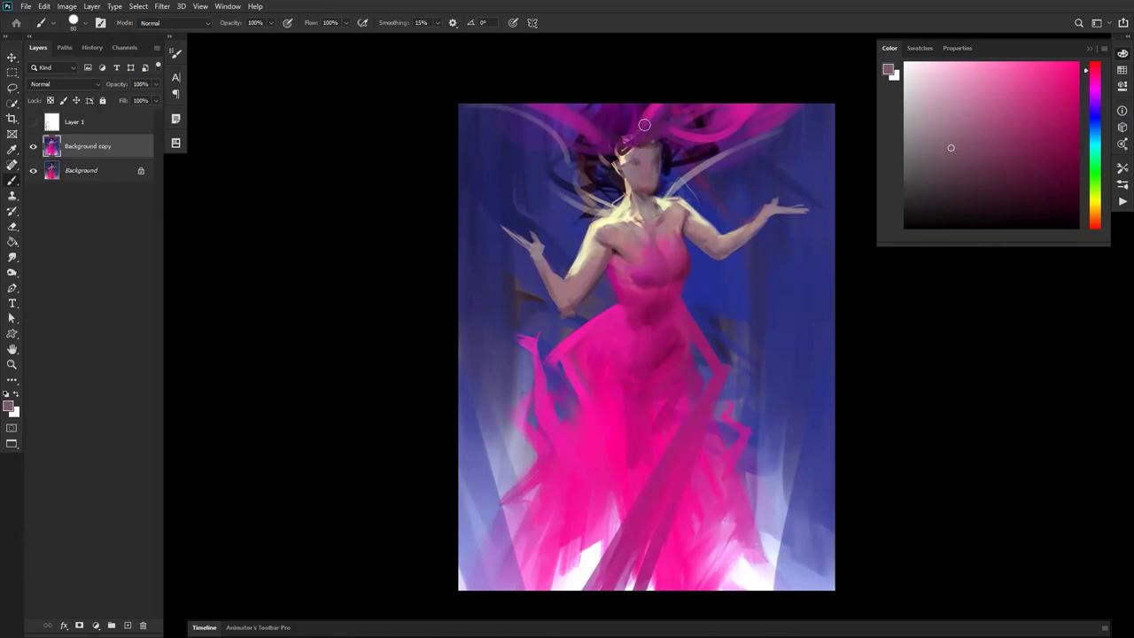
key(XF86AudioMicMute)
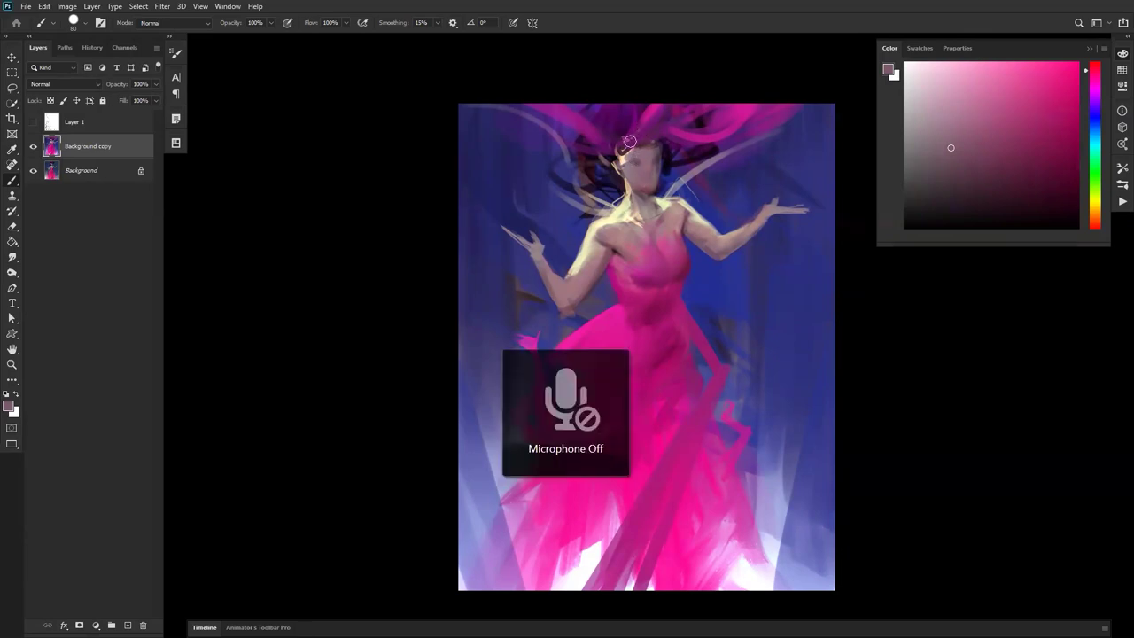
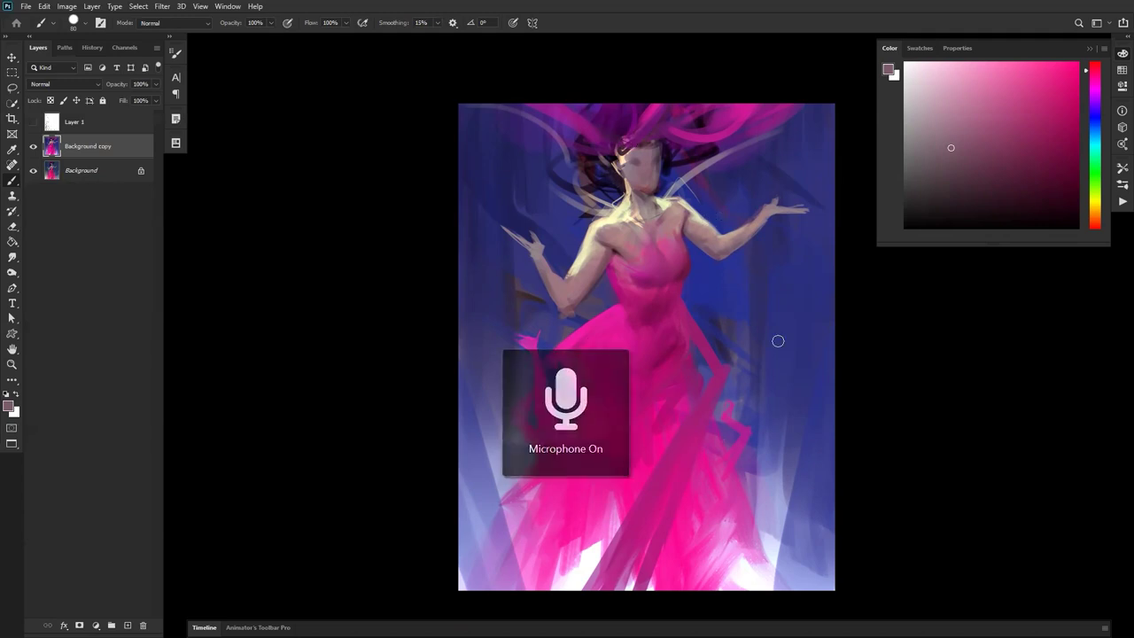
Rework the bodice and midriff with sampled pinks, and flip the canvas horizontally to continue with a smaller brush.
alt+click(620, 280)
alt+click(667, 251)
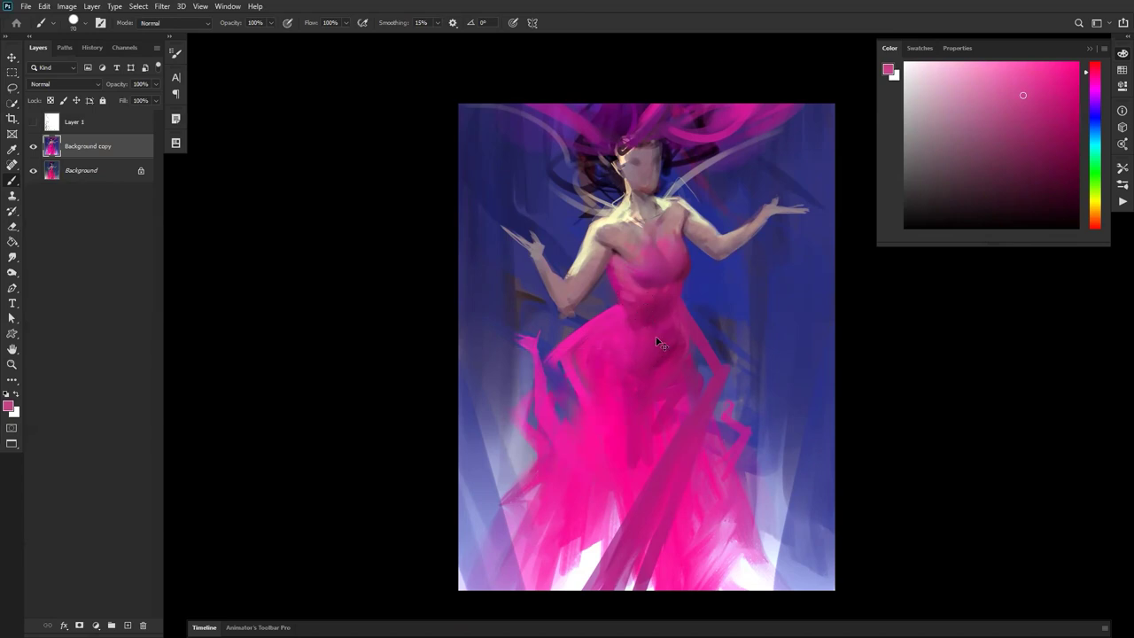
key(ctrl+shift+h)
key(bracketleft)
key(bracketleft)
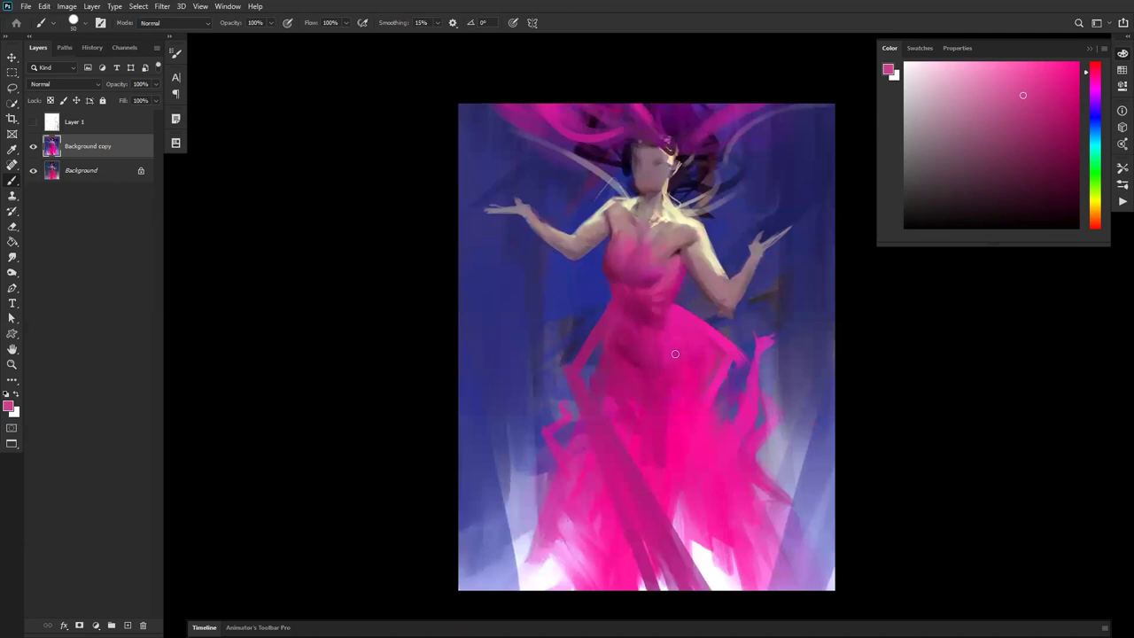
Blend the bodice shading with the Smudge tool and repaint the waist with darker magenta sampled there.
key(r)
key(F2)
key(b)
alt+click(638, 304)
alt+click(626, 301)
alt+click(627, 299)
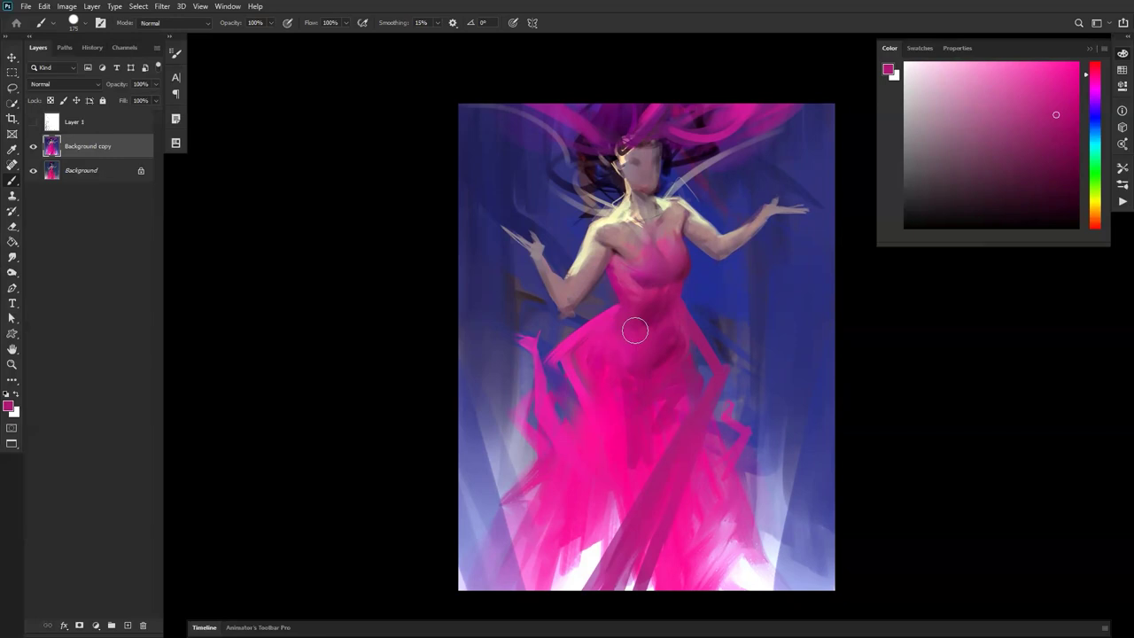
Refine the waist shading with sampled dark magenta and a brush reduced to 40, and reset the colors to default.
alt+click(651, 312)
key(bracketleft)
key(bracketleft)
key(bracketleft)
key(bracketleft)
key(bracketleft)
key(bracketleft)
key(bracketleft)
key(bracketleft)
key(d)
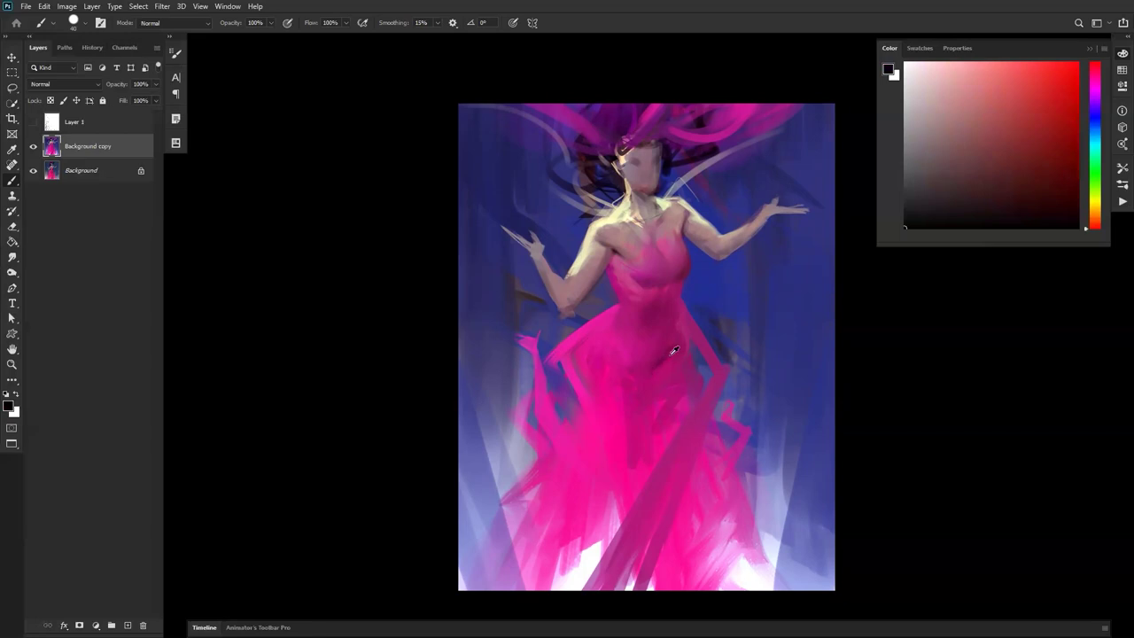
Compare the whole figure in both mirrored orientations and at a reduced size.
key(ctrl+shift+h)
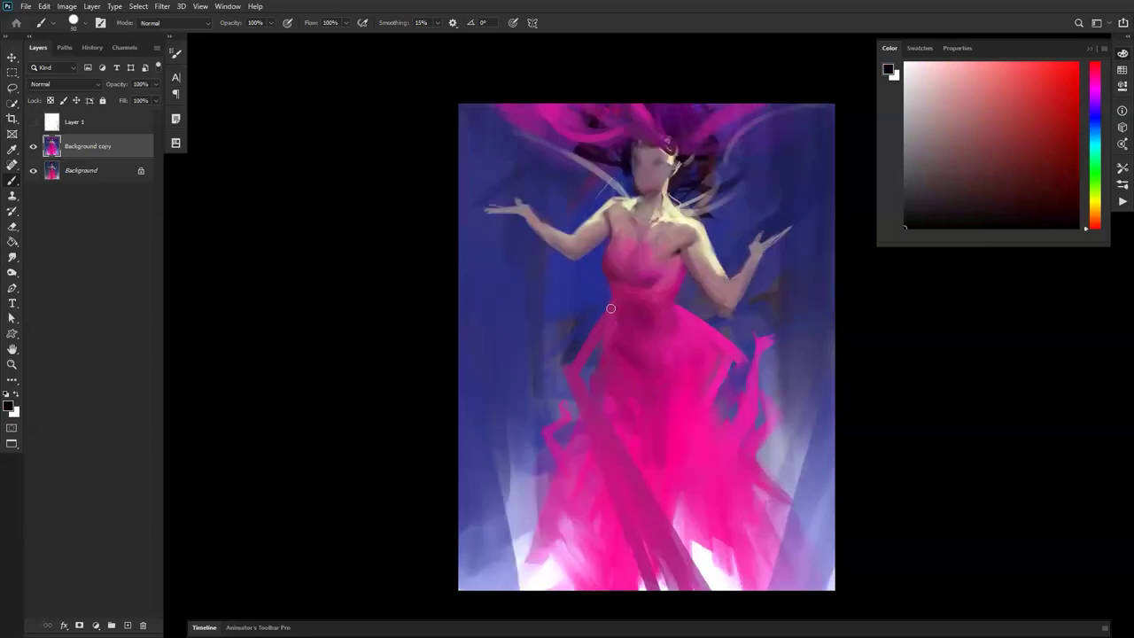
key(bracketright)
key(bracketright)
key(h)
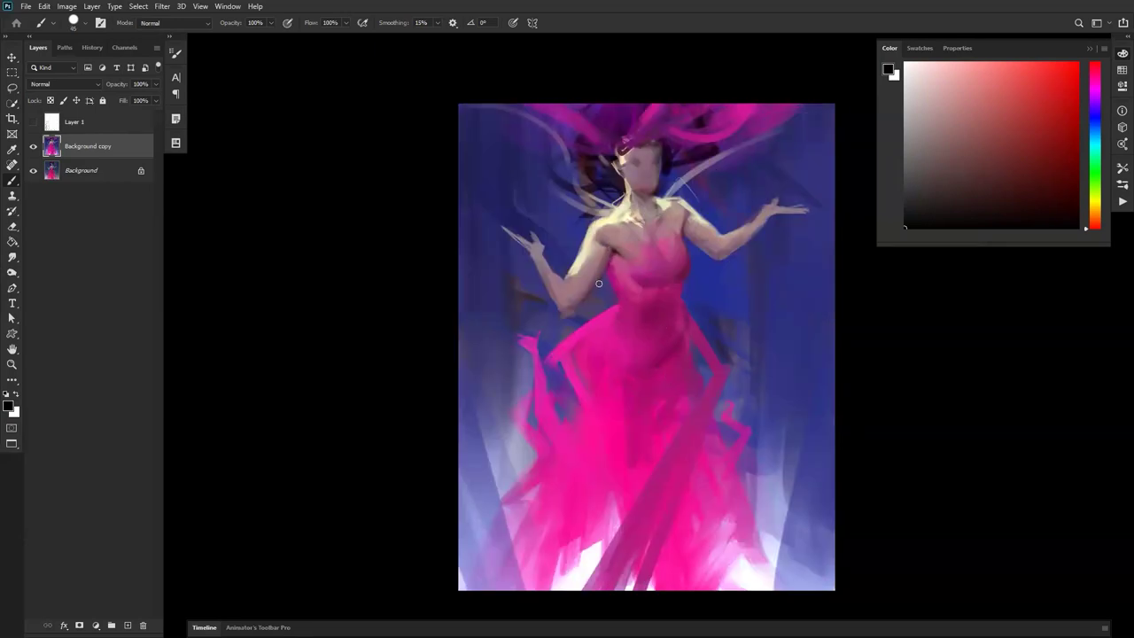
key(z)
alt+click(700, 285)
alt+click(703, 284)
alt+click(703, 284)
Touch up the face and jawline with mauve skin tones sampled from the face.
click(703, 307)
click(702, 302)
click(702, 285)
click(698, 257)
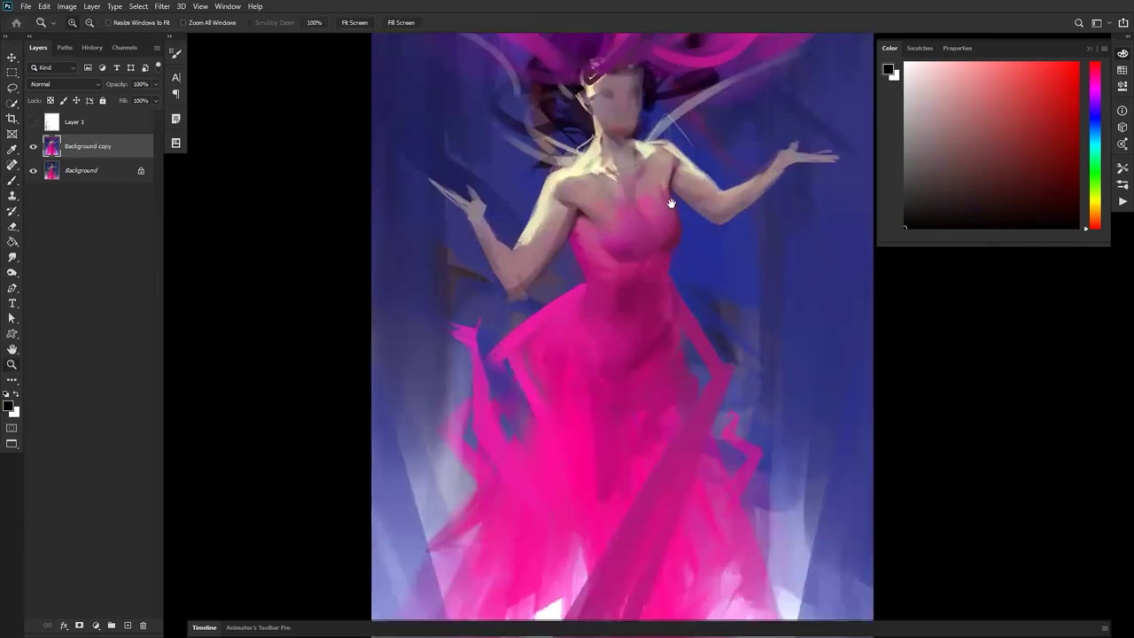
drag(671, 204, 695, 332)
key(b)
alt+click(639, 232)
alt+click(627, 222)
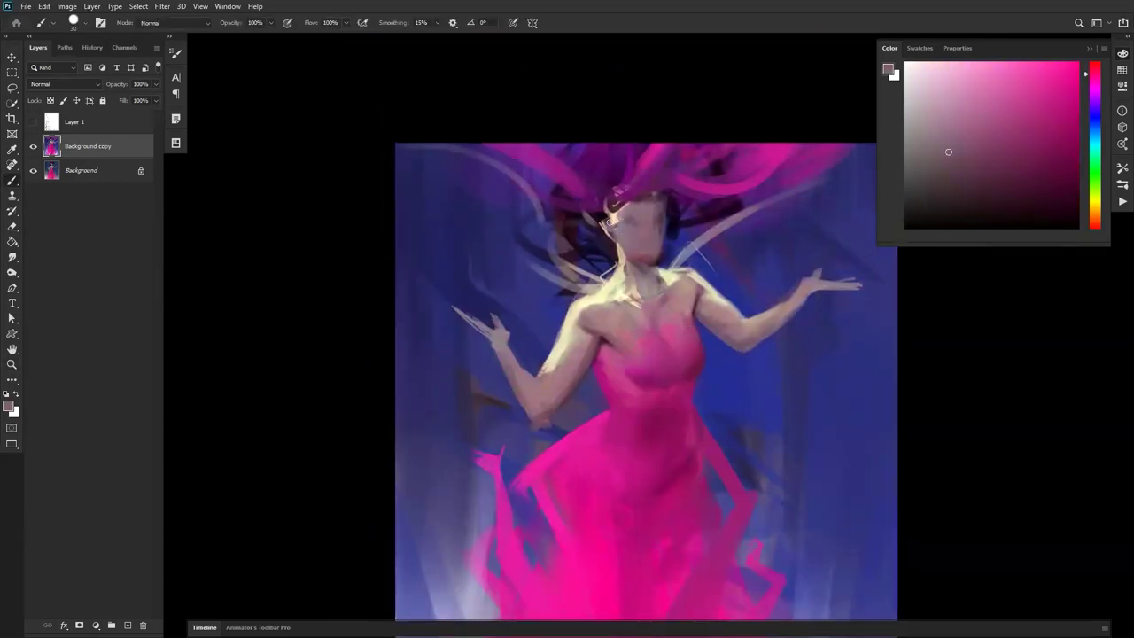
alt+click(651, 256)
mouse_move(621, 249)
mouse_down()
mouse_move(630, 279)
mouse_move(628, 269)
mouse_up()
Undo the last change and blend the shoulder and upper arm with the Smudge tool at 25% strength.
key(r)
key(ctrl+z)
mouse_move(606, 309)
mouse_down()
mouse_move(588, 311)
mouse_move(599, 315)
mouse_up()
drag(570, 354, 548, 383)
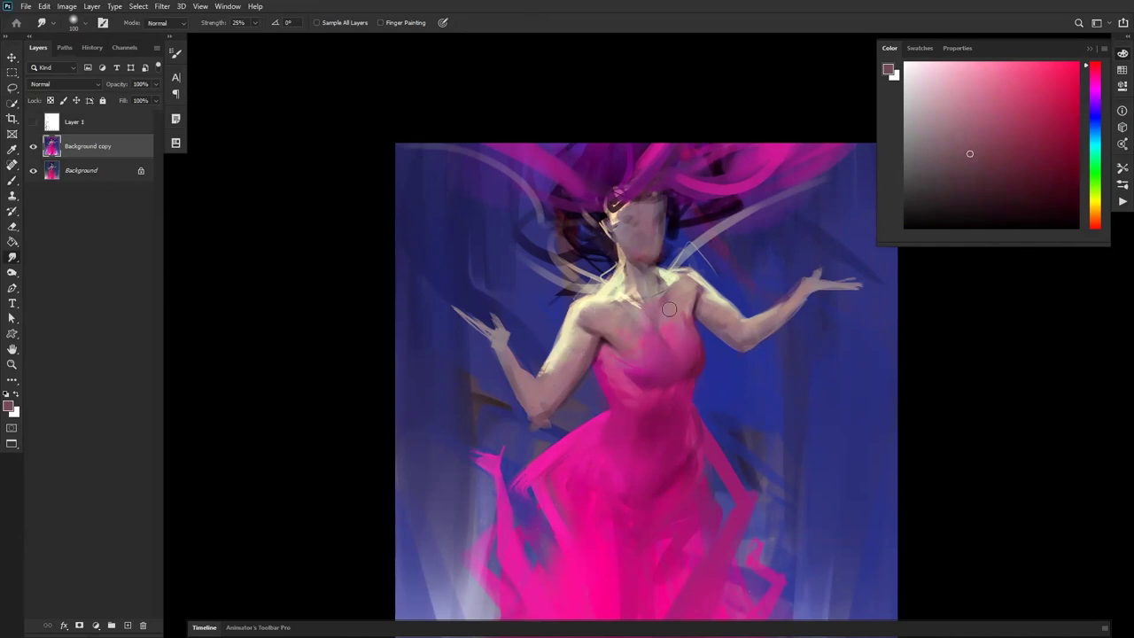
Flip the canvas horizontally and repaint the bent elbow, forearm and raised hand with skin tones sampled near the elbow.
key(z)
alt+click(679, 336)
alt+click(680, 336)
alt+click(679, 336)
key(ctrl+f)
drag(679, 371, 618, 260)
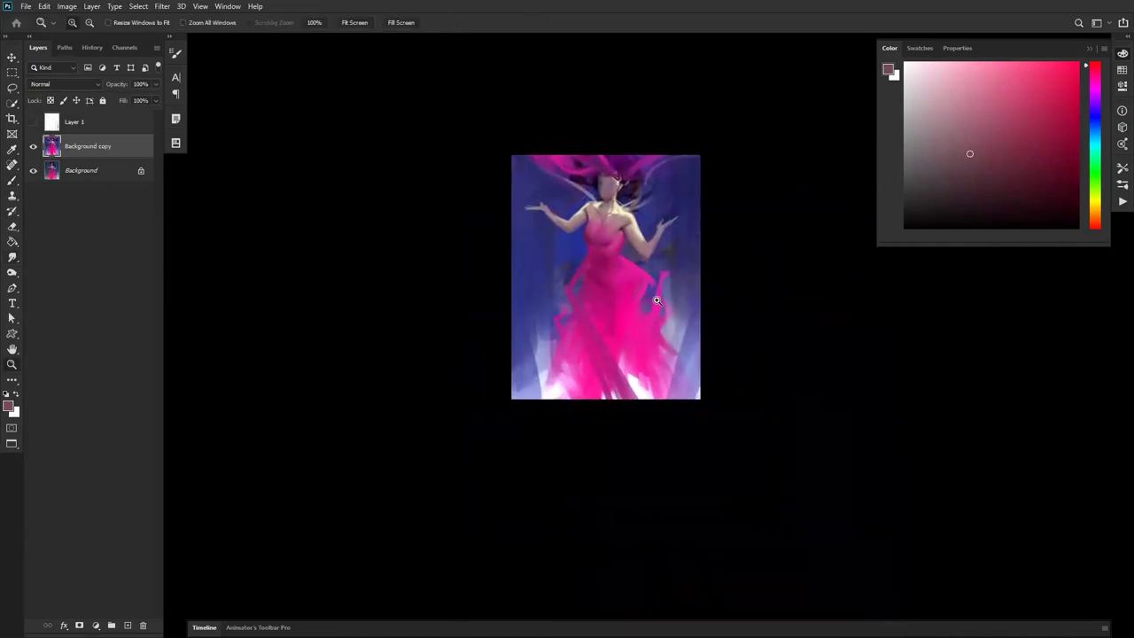
click(657, 300)
click(690, 255)
key(b)
key(d)
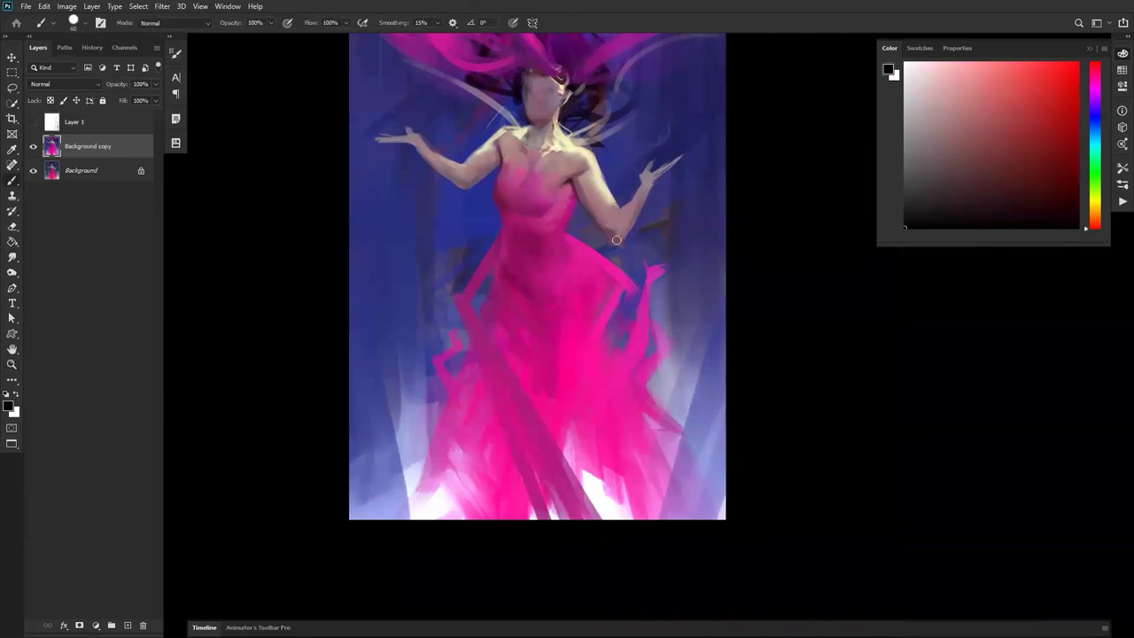
alt+click(622, 237)
alt+click(627, 211)
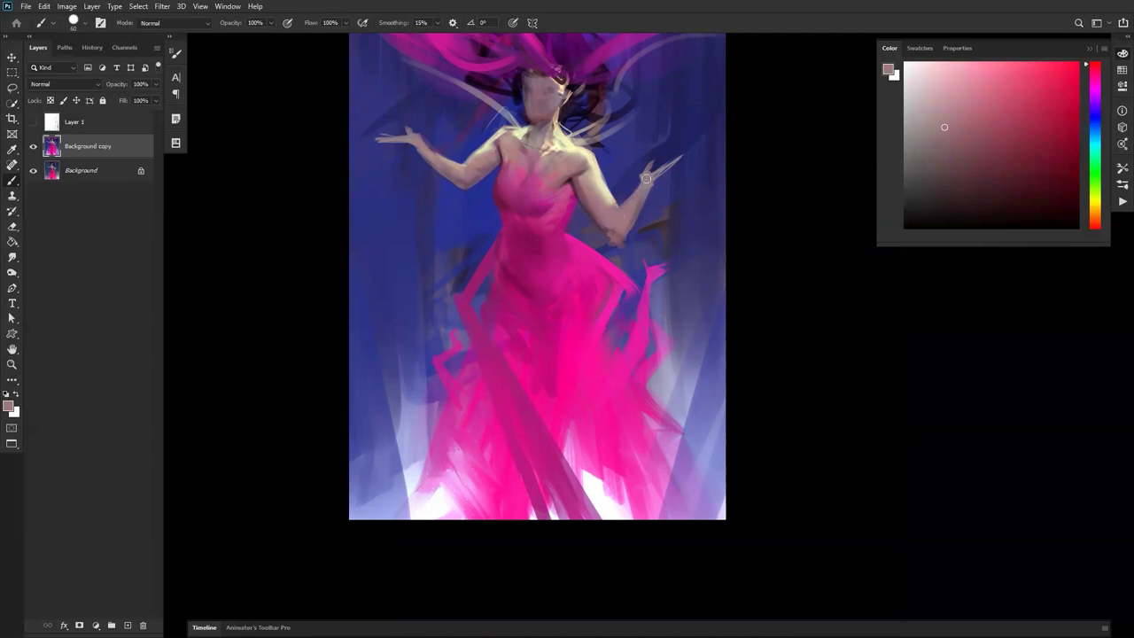
drag(607, 248, 687, 313)
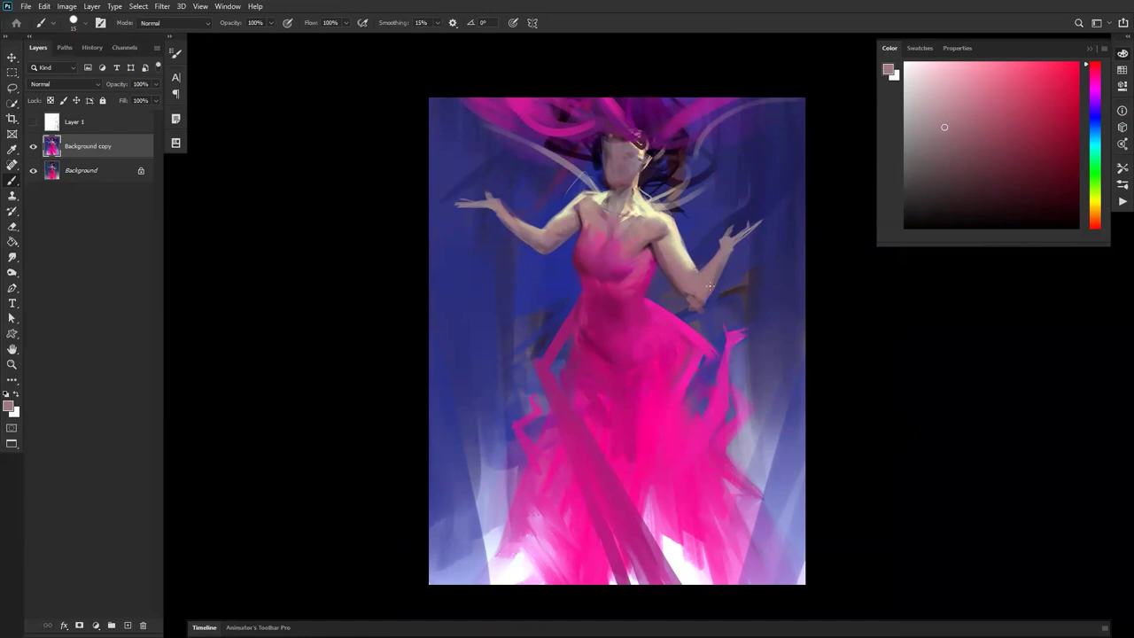
Repaint the long arm shape running from the hip down the skirt's edge with sampled bright pink.
drag(675, 348, 703, 281)
alt+click(705, 257)
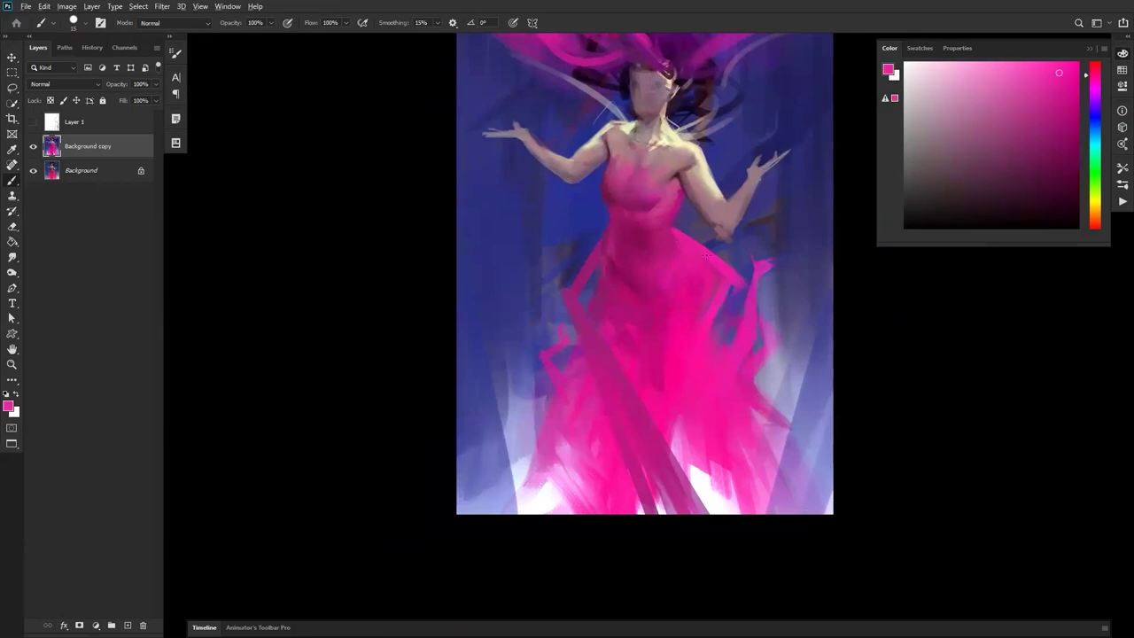
drag(599, 245, 566, 287)
mouse_move(601, 242)
mouse_down()
mouse_move(574, 276)
mouse_move(558, 366)
mouse_up()
Flip the canvas horizontally, enlarge the brush and sweep broad pink bands diagonally across the lower skirt and background.
key(ctrl+shift+h)
key(bracketright)
key(bracketright)
key(bracketright)
key(bracketright)
key(bracketright)
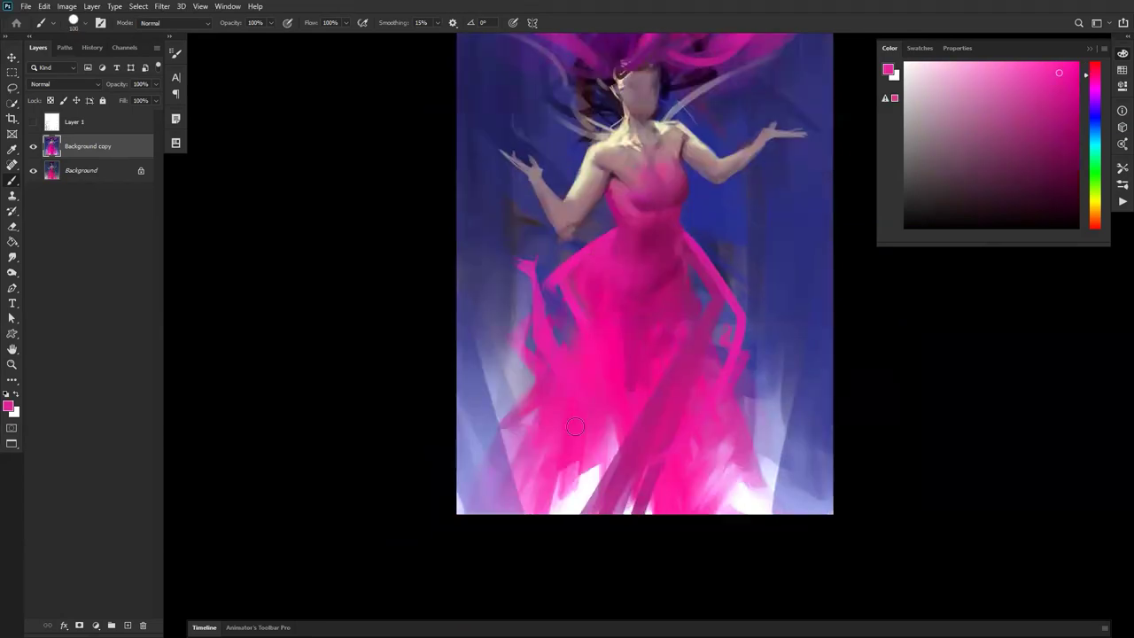
drag(437, 333, 788, 525)
drag(448, 425, 851, 528)
Pick a lighter pink and layer another sweeping band across the lower skirt, with loose strokes beyond its far edge.
mouse_move(1062, 86)
mouse_down()
mouse_move(1051, 60)
mouse_move(1024, 60)
mouse_up()
drag(559, 414, 767, 528)
mouse_move(767, 528)
mouse_down()
mouse_move(707, 498)
mouse_move(815, 514)
mouse_up()
mouse_move(841, 476)
mouse_down()
mouse_move(842, 424)
mouse_move(761, 328)
mouse_up()
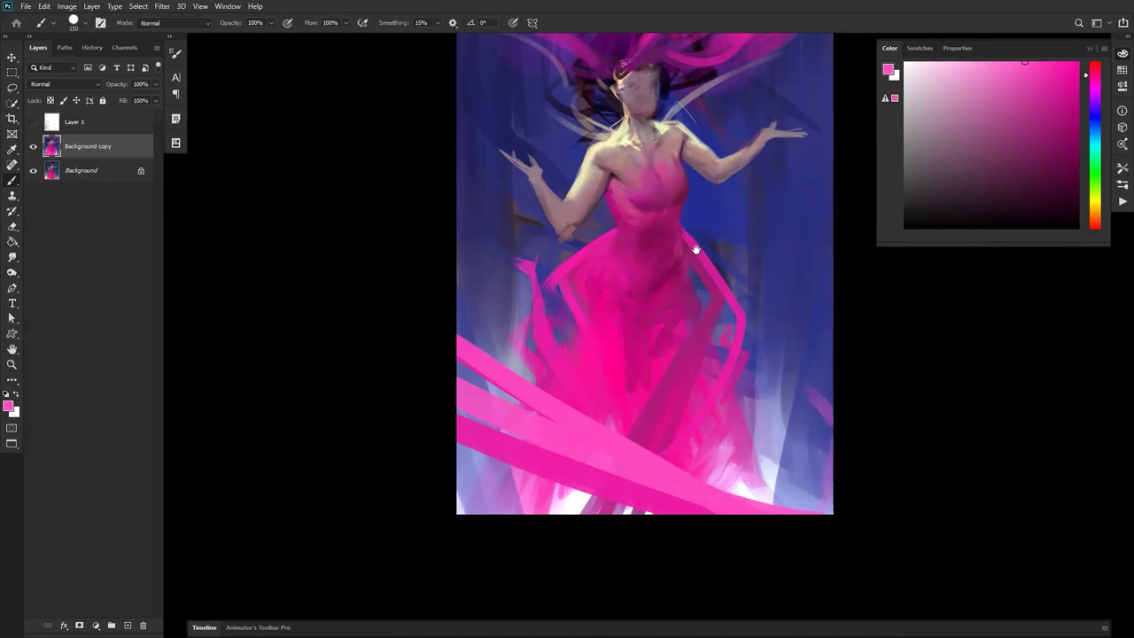
Repaint the skirt's hip edge with sampled pinks and add a new arm-like stroke reaching outward beside the far hip.
drag(696, 250, 720, 301)
alt+click(690, 336)
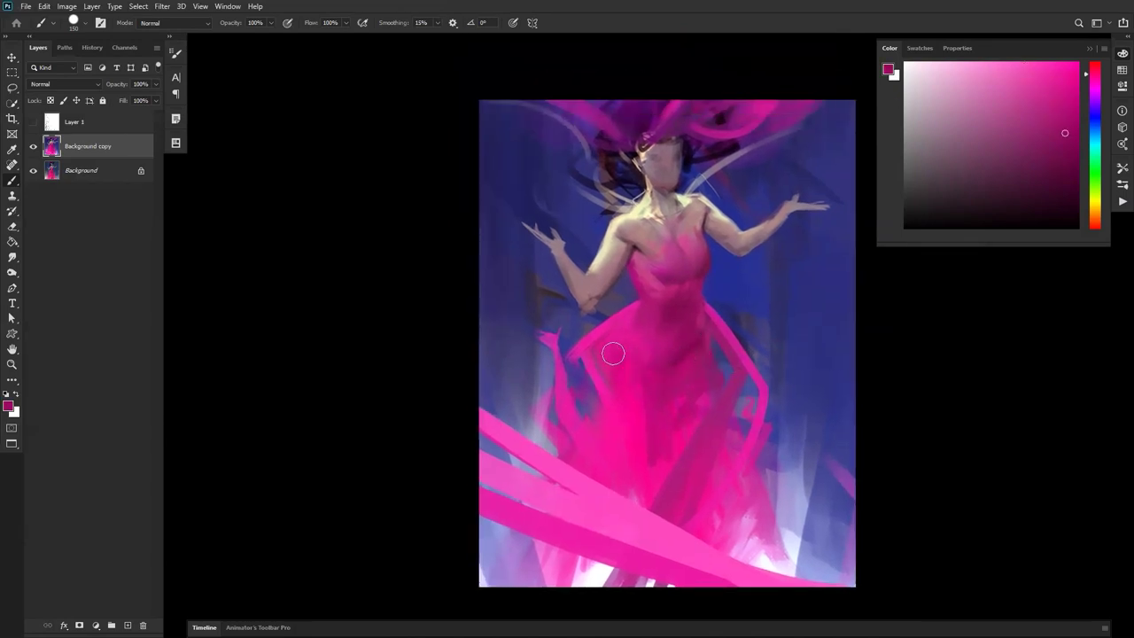
alt+click(576, 350)
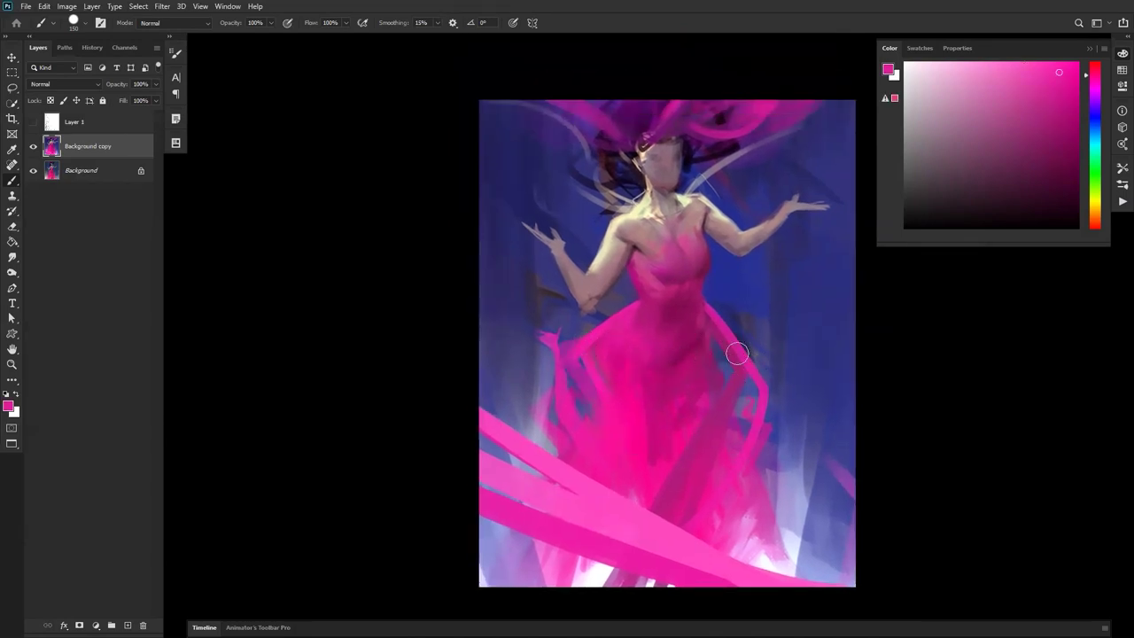
drag(769, 366, 802, 334)
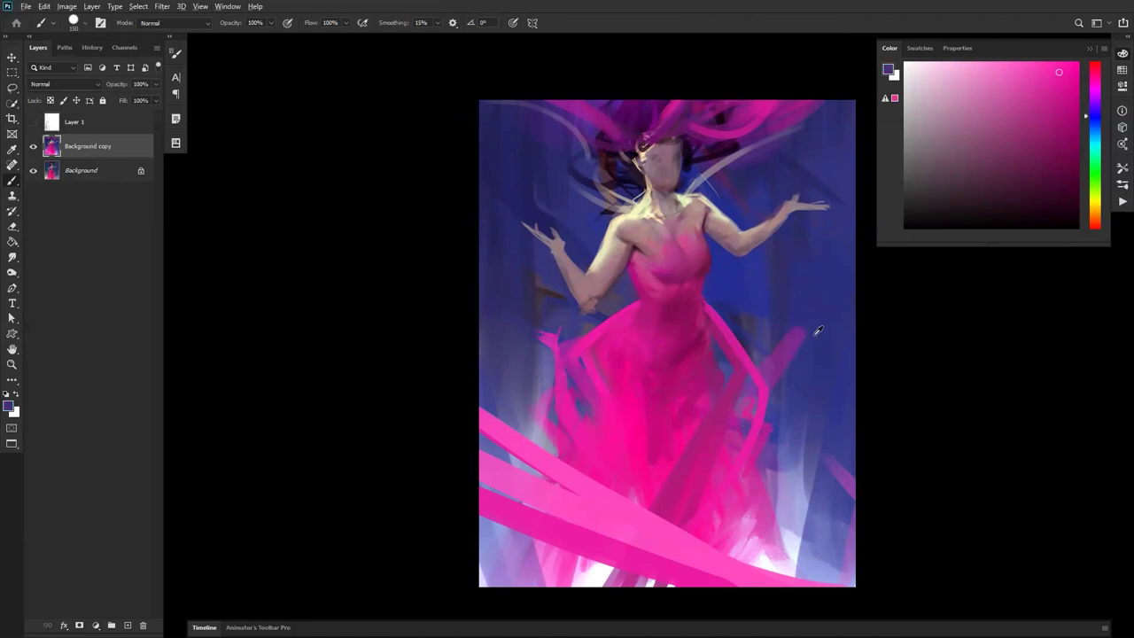
Paint thin, faint arms reaching up on both sides of the skirt with sampled purple and a brush reduced to 70.
alt+click(777, 394)
alt+click(781, 342)
key([)
key([)
key([)
key([)
key([)
key([)
mouse_move(786, 332)
mouse_down()
mouse_move(761, 313)
mouse_move(784, 350)
mouse_move(784, 335)
mouse_move(752, 312)
mouse_move(780, 289)
mouse_up()
mouse_move(487, 369)
mouse_down()
mouse_move(486, 395)
mouse_move(532, 357)
mouse_up()
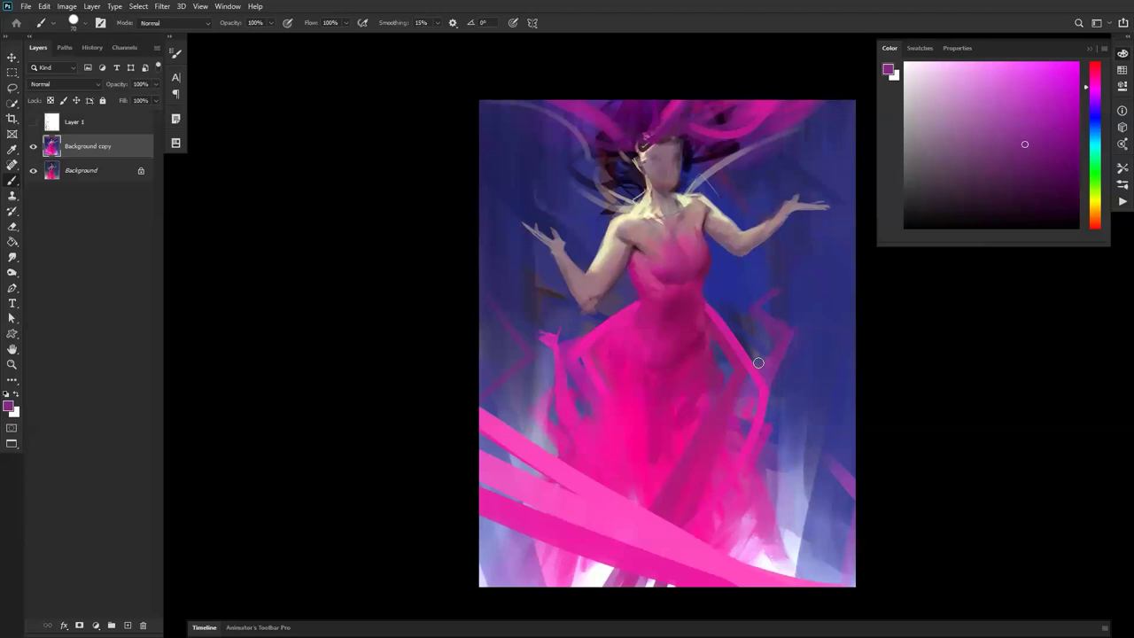
Repaint the bent forearm with a sampled pale skin tone and smudge the outstretched forearm.
alt+click(585, 273)
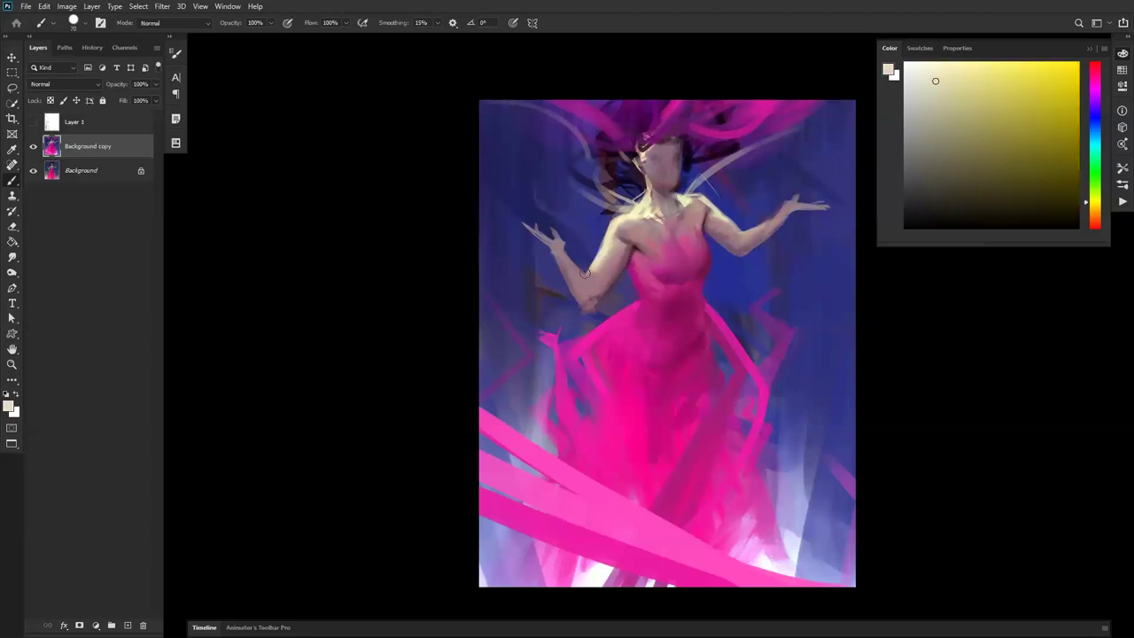
drag(572, 261, 589, 281)
key(r)
mouse_move(756, 231)
mouse_down()
mouse_move(773, 224)
mouse_move(755, 229)
mouse_up()
key(bracketright)
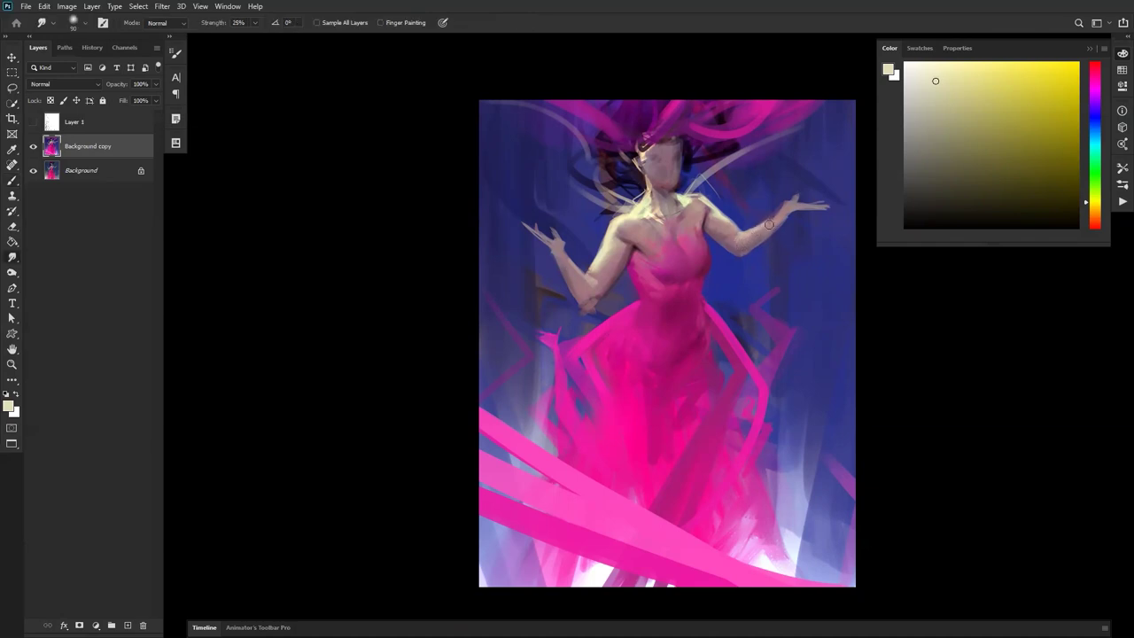
Refine the outstretched forearm and hand with sampled skin tones, trimming their edges with sampled background blue.
key(b)
alt+click(740, 236)
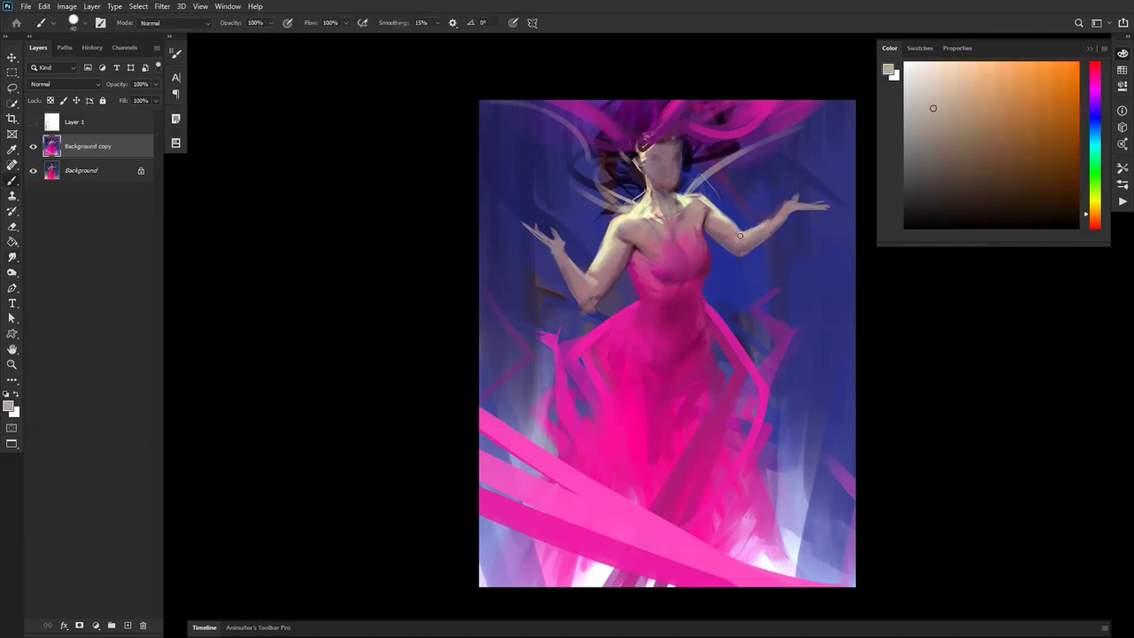
alt+click(777, 203)
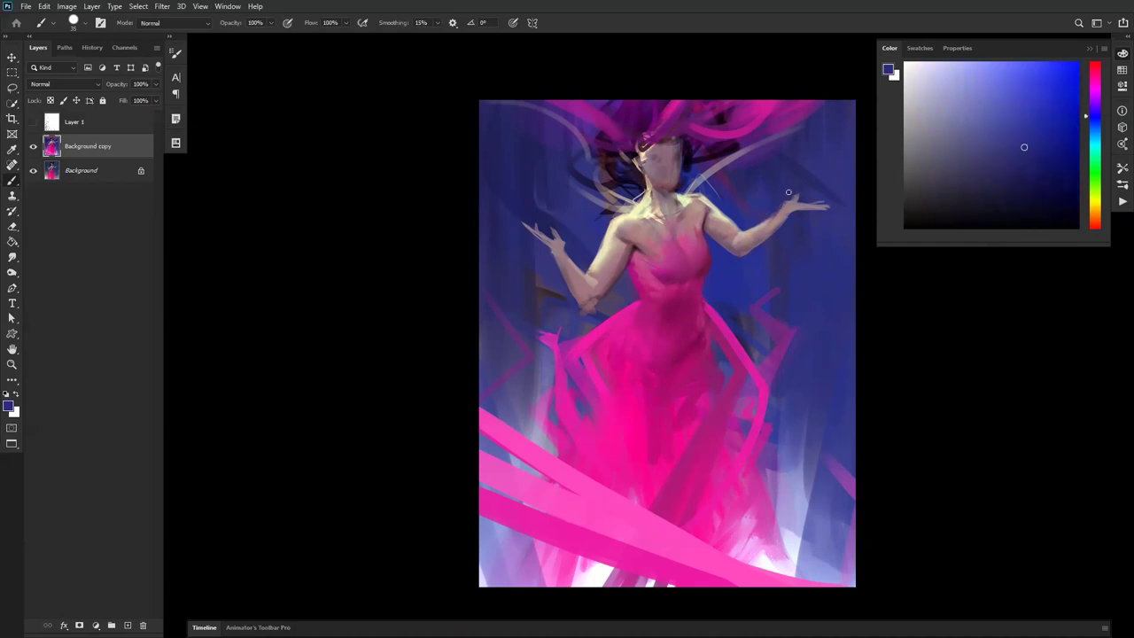
alt+click(787, 206)
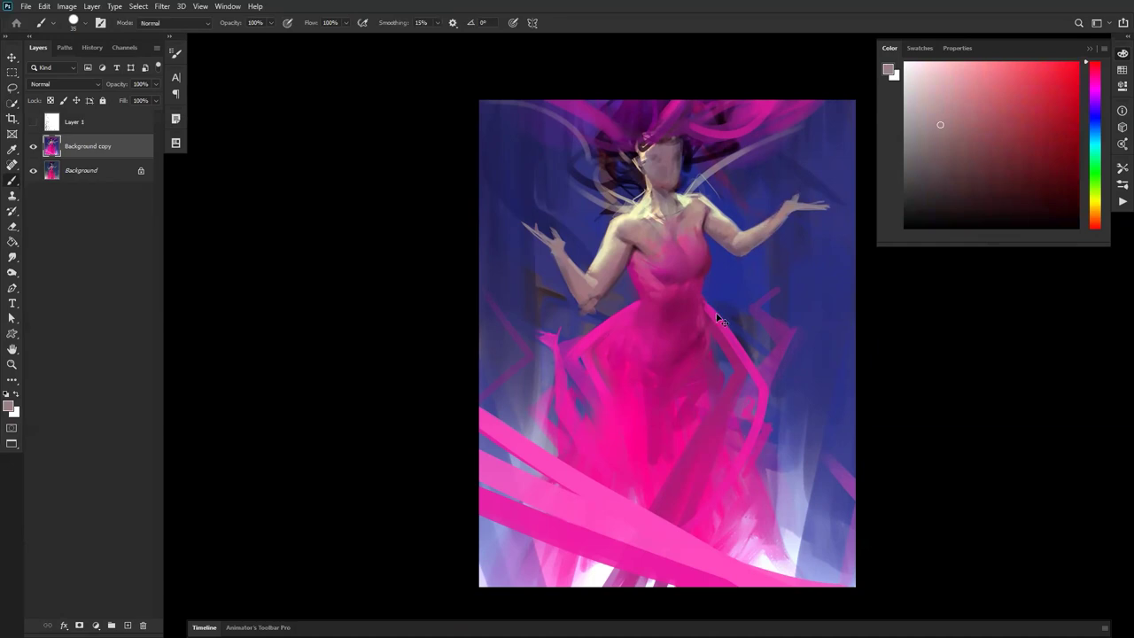
Flip the canvas horizontally, brighten the shoulder with sampled cream, and clean the upper arm's edge with sampled blue.
key(ctrl+f)
alt+click(649, 191)
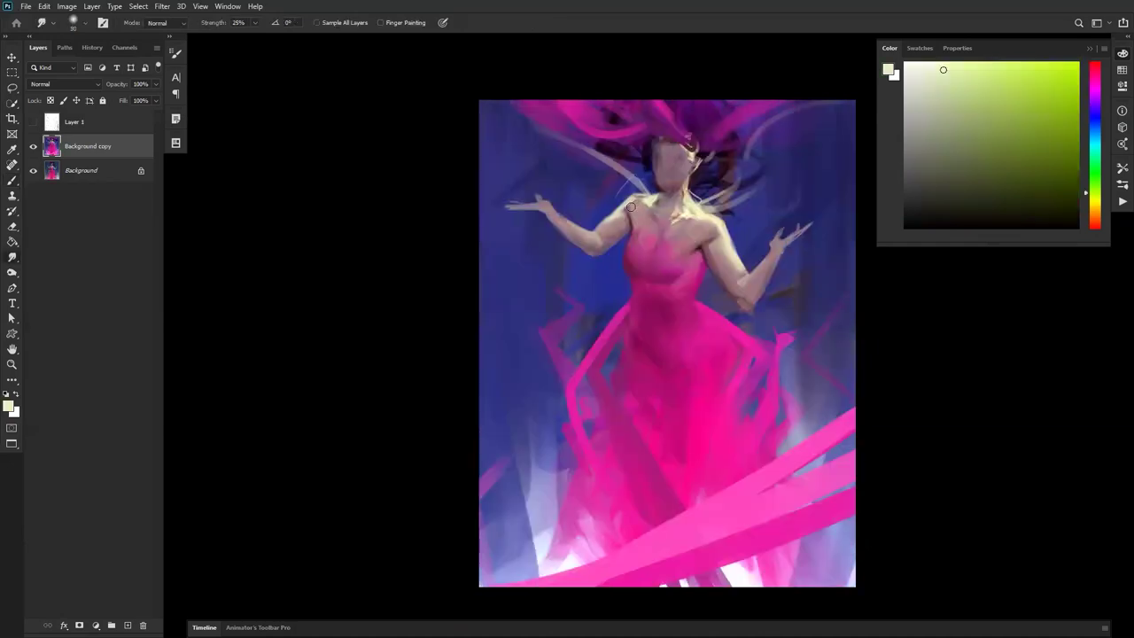
alt+click(649, 200)
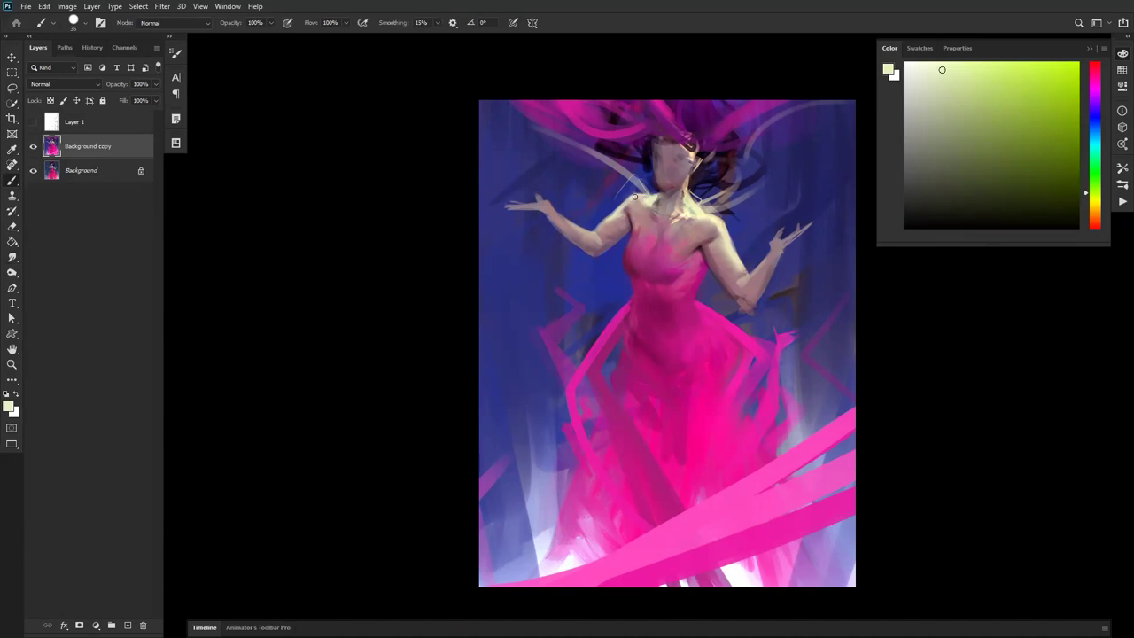
alt+click(611, 210)
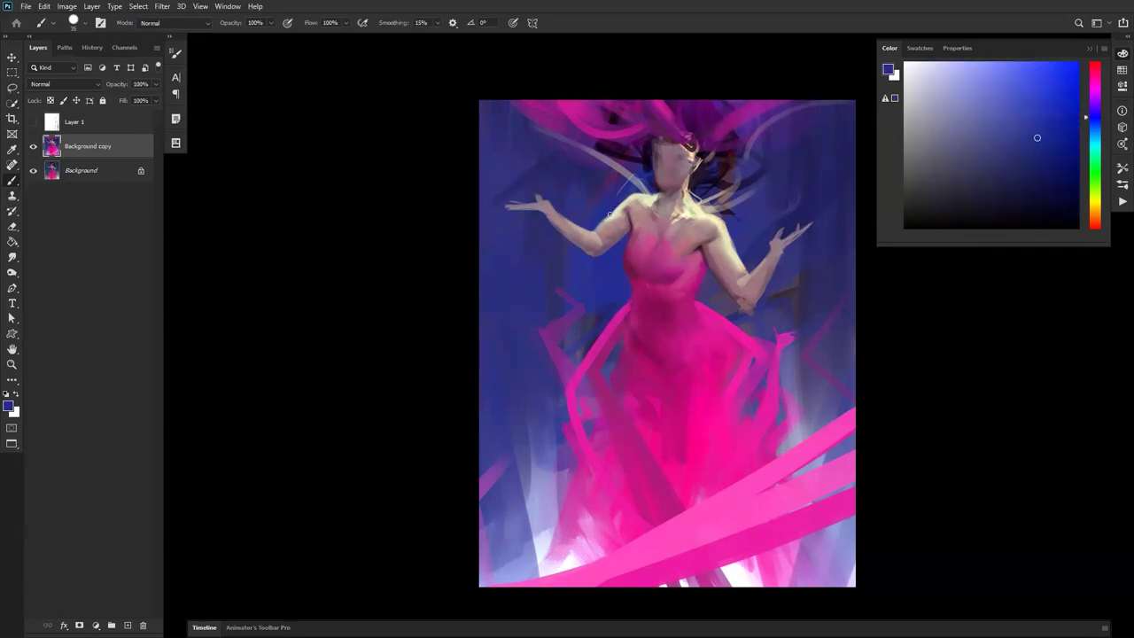
Flip the canvas back and repaint the bent arm's elbow with sampled muted skin tones.
key(z)
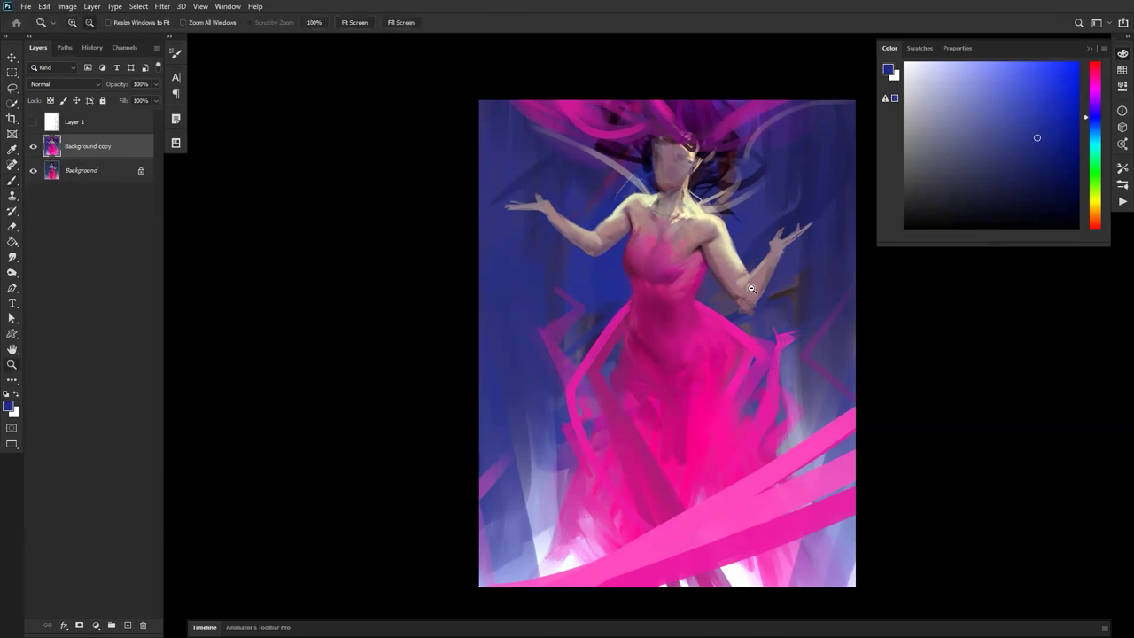
alt+click(753, 290)
alt+click(753, 290)
key(ctrl+shift+h)
click(702, 285)
click(701, 284)
key(b)
drag(764, 283, 677, 253)
alt+click(559, 271)
alt+click(550, 277)
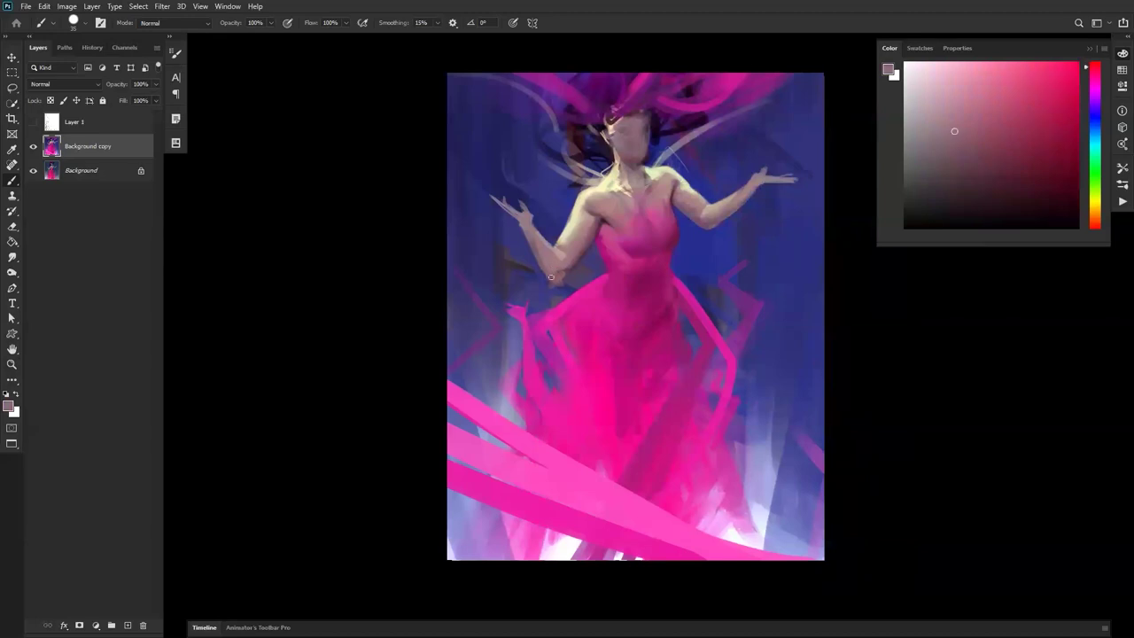
alt+click(569, 270)
Enlarge the brush to 150 and soften the elbow's shadow into the background with a sampled purple-grey.
key(bracketright)
key(bracketright)
key(bracketright)
key(bracketright)
alt+click(711, 215)
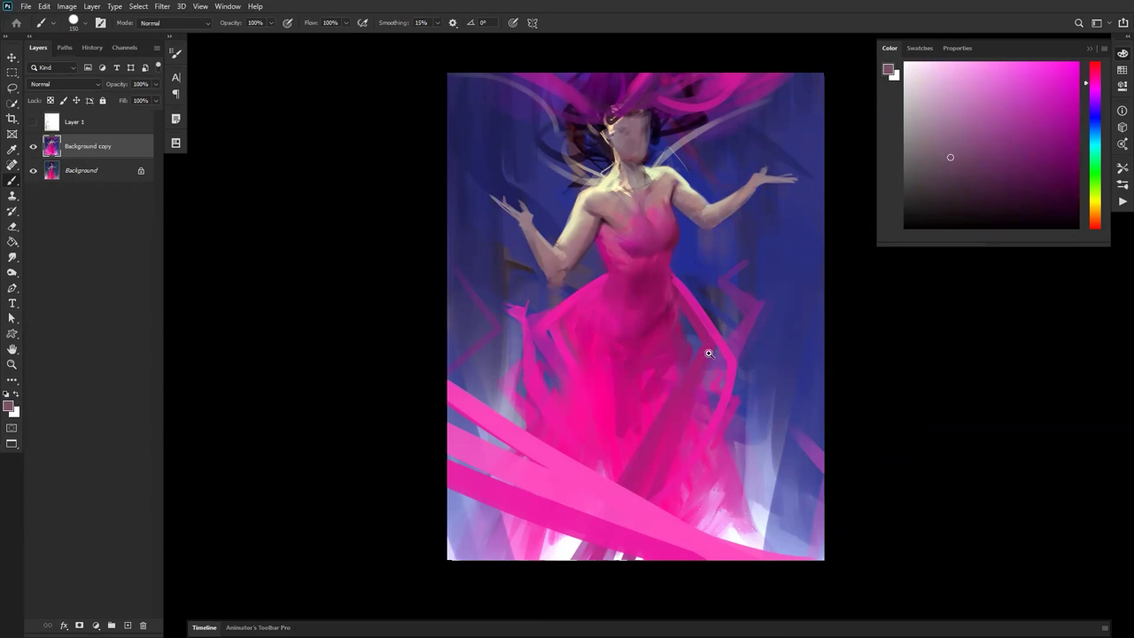
key(z)
alt+click(715, 342)
click(715, 342)
click(715, 342)
key(b)
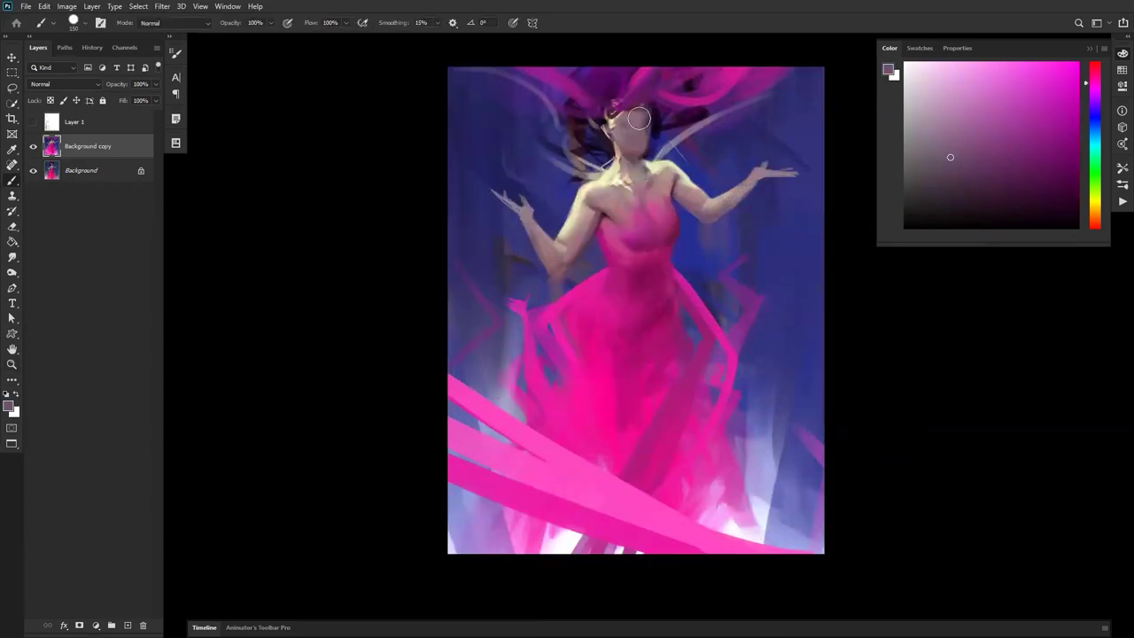
Reset to black, reduce the brush to 50, paint a dark mask over the eyes, and undo the last stroke.
key(d)
key(bracketleft)
key(bracketleft)
key(bracketleft)
key(bracketleft)
key(bracketleft)
key(bracketleft)
key(bracketleft)
mouse_move(618, 115)
mouse_down()
mouse_move(647, 106)
mouse_move(642, 124)
mouse_move(632, 108)
mouse_move(633, 122)
mouse_up()
key(ctrl+z)
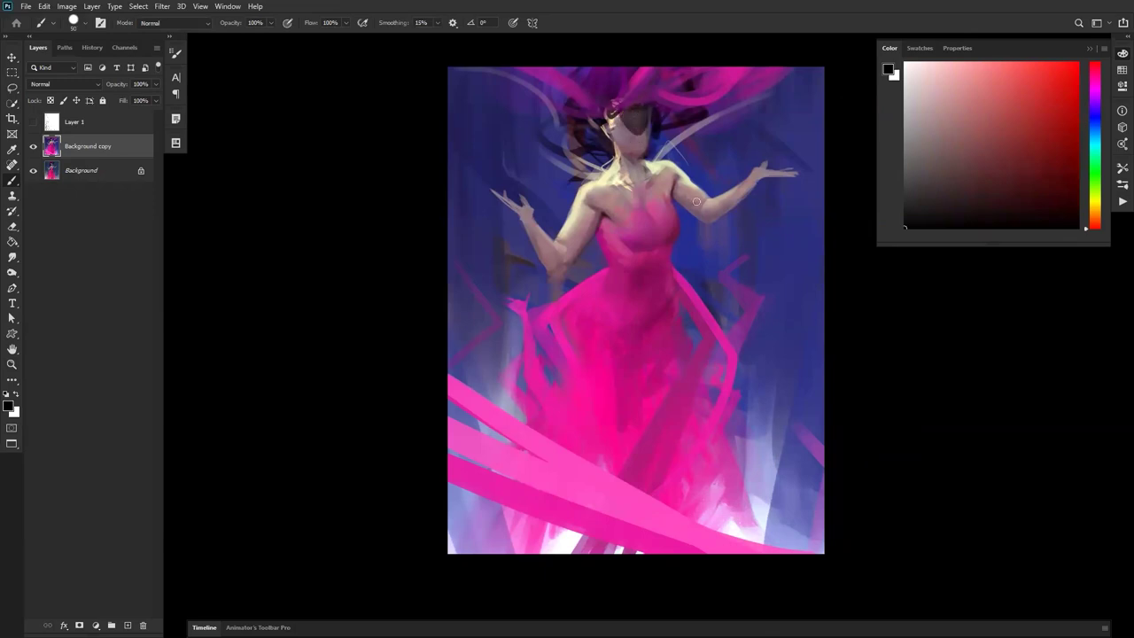
Flip the canvas and shade the dress beneath the bust with deep pinks sampled from the bodice.
key(z)
alt+click(726, 240)
alt+click(729, 242)
alt+click(732, 247)
key(ctrl+shift+h)
click(717, 231)
click(718, 231)
click(728, 219)
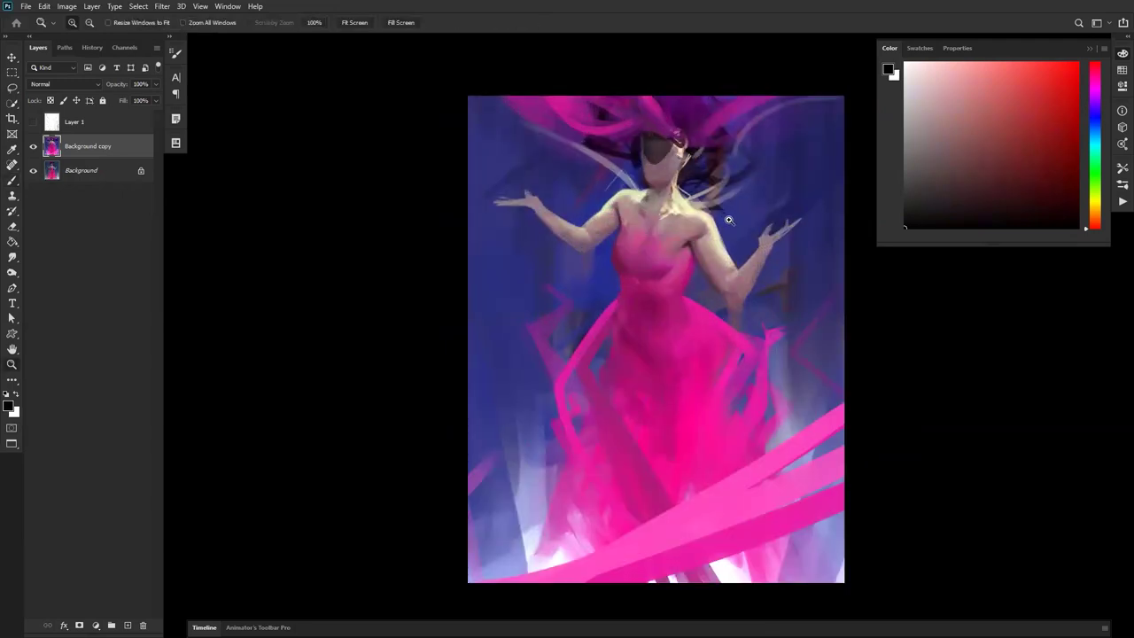
click(728, 220)
key(b)
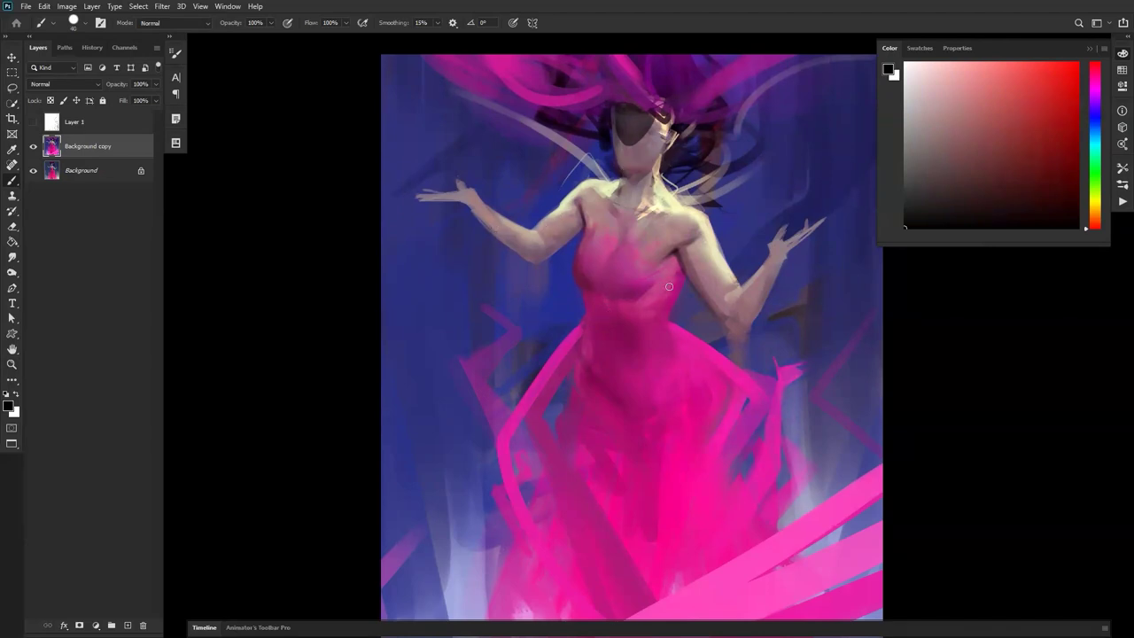
alt+click(631, 291)
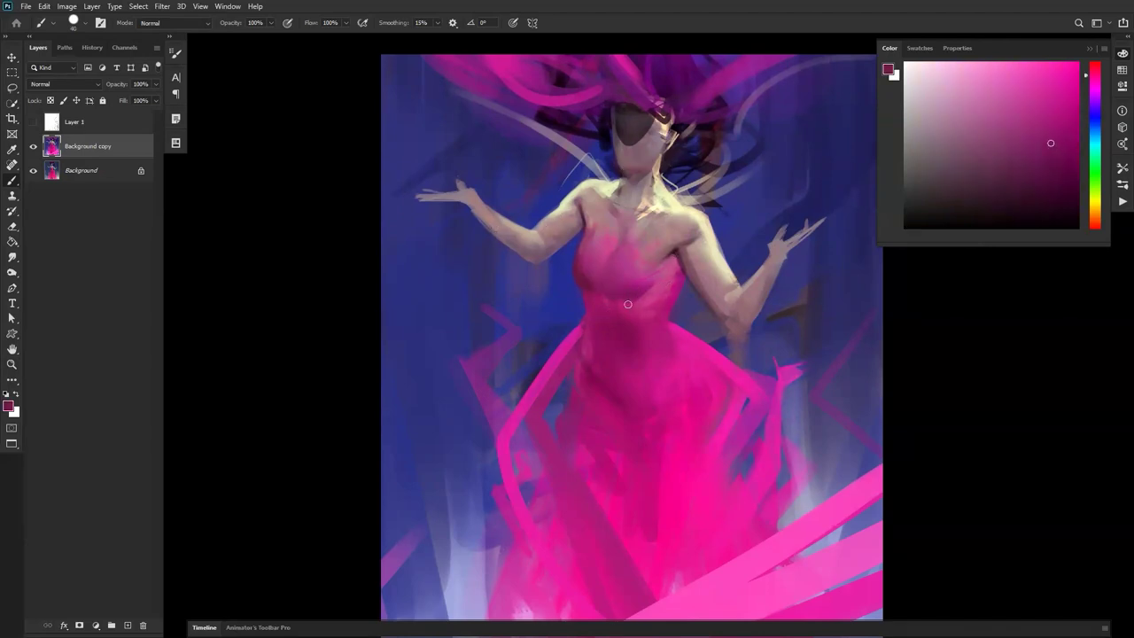
alt+click(588, 284)
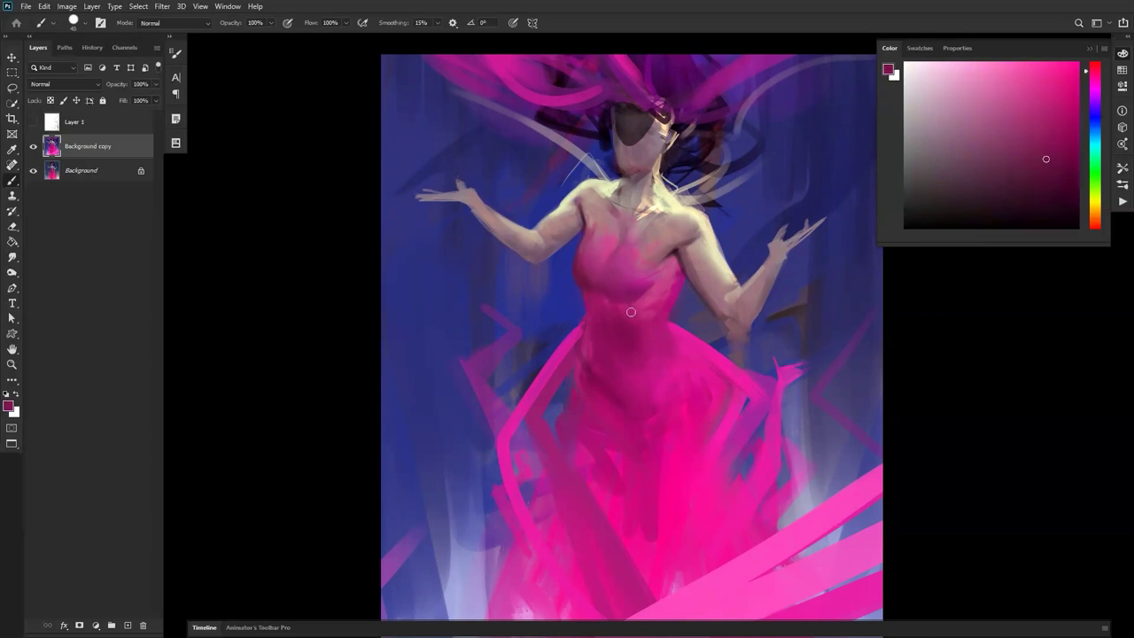
Enlarge the brush to 175, darken the dress's waist with deep magenta, and flip the canvas horizontally.
key(])
key(])
key(])
key(])
alt+click(654, 350)
alt+click(656, 356)
alt+click(657, 371)
key(ctrl+shift+h)
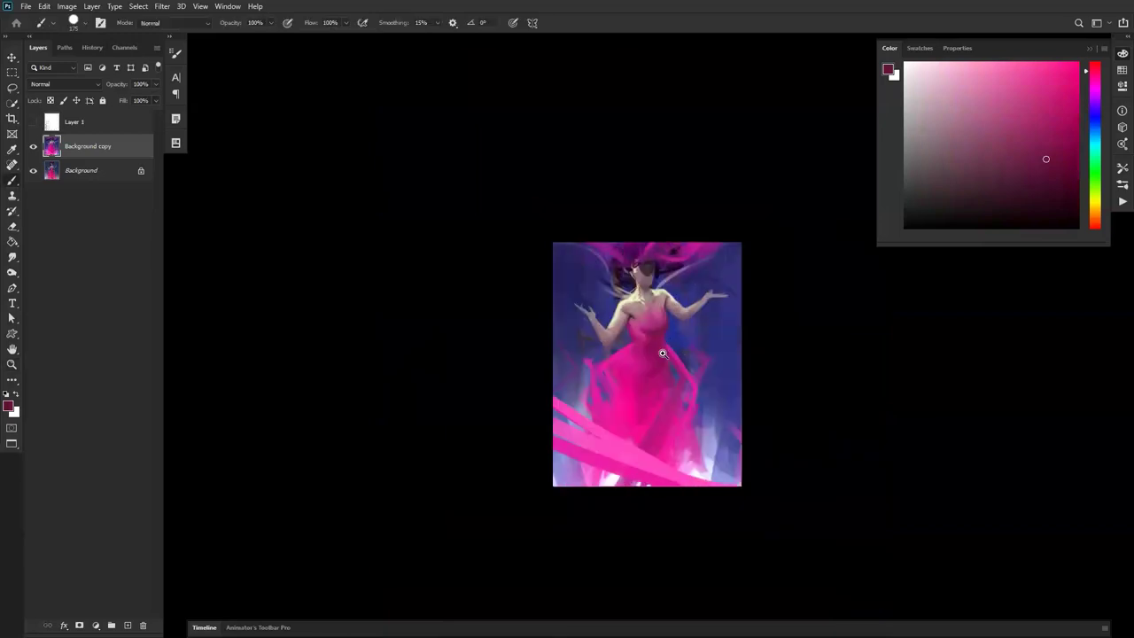
ctrl+click(665, 353)
ctrl+click(669, 356)
ctrl+click(669, 355)
Define the bodice folds with a small brush, sample the waist's pink, and blend the midriff with a larger brush.
key([)
key([)
key([)
key([)
key([)
key([)
key([)
key([)
key([)
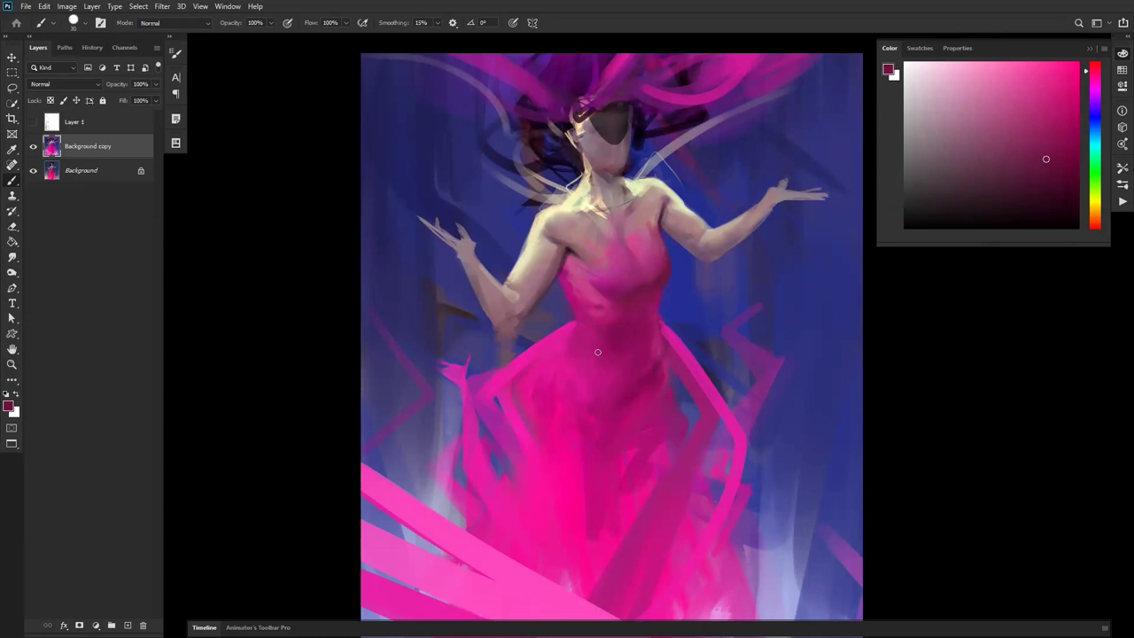
alt+click(599, 328)
key(bracketright)
key(bracketright)
key(bracketright)
key(bracketright)
key(bracketright)
mouse_move(610, 314)
mouse_down()
mouse_move(616, 325)
mouse_move(617, 311)
mouse_up()
Sample a lighter pink from the bodice and glaze it over the chest and near shoulder with an enlarged brush.
alt+click(639, 241)
key(bracketright)
key(bracketright)
key(bracketright)
drag(567, 227, 551, 223)
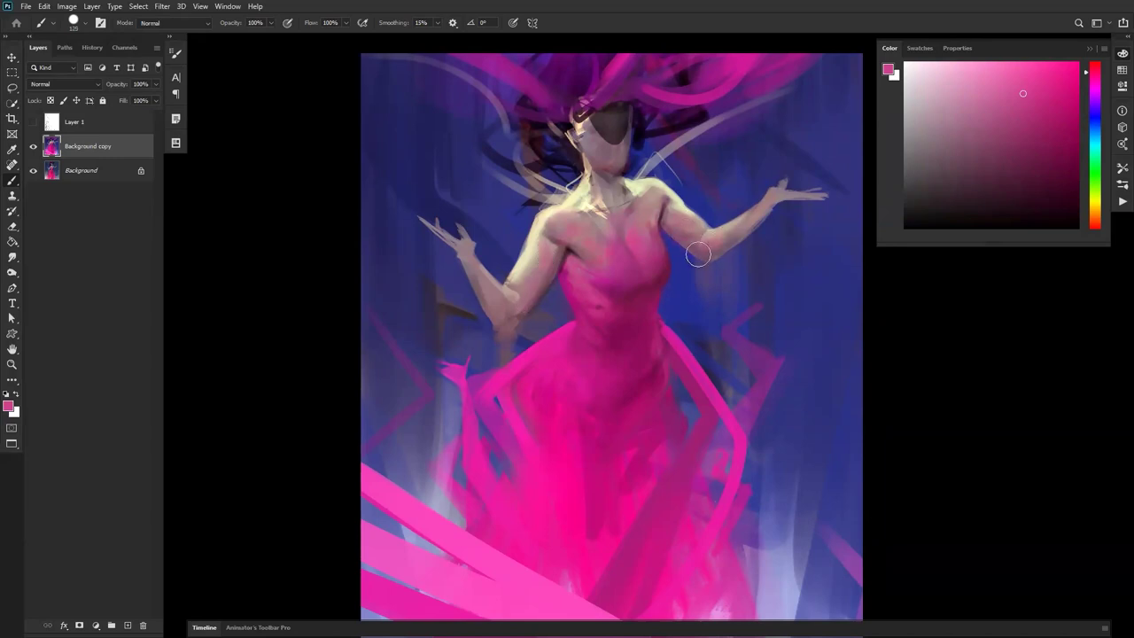
Flip the canvas, shrink the brush, and add fine magenta hair strokes above the mask with sampled hair colors.
key(z)
alt+click(647, 333)
alt+click(642, 330)
click(657, 314)
click(656, 313)
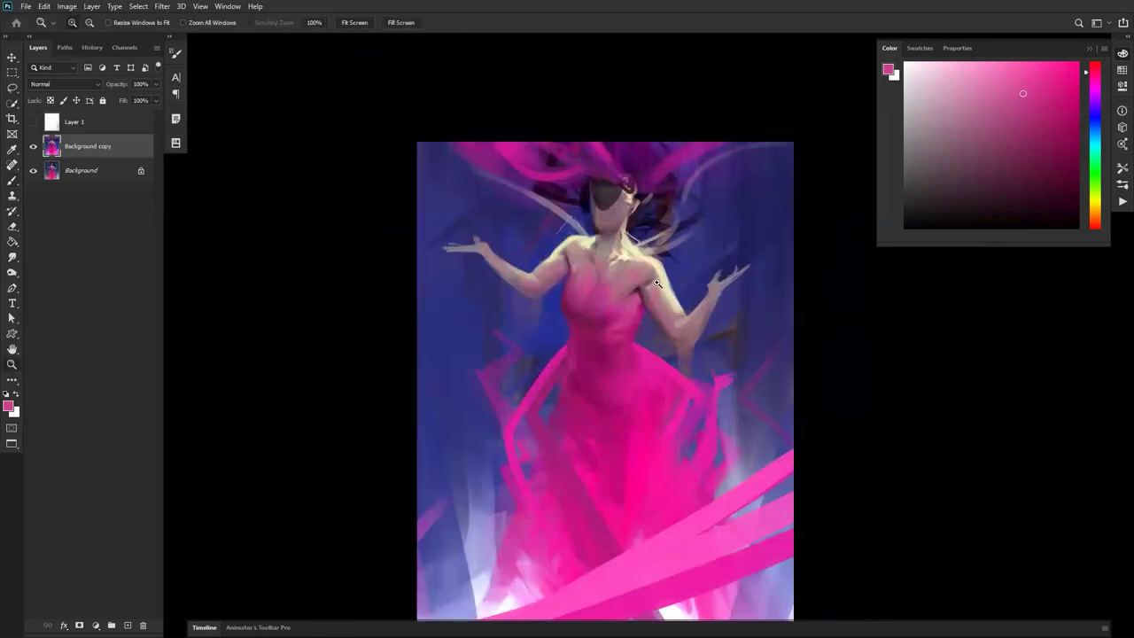
click(656, 301)
key(b)
key(bracketleft)
key(bracketleft)
key(bracketleft)
key(bracketleft)
key(bracketleft)
key(bracketleft)
key(bracketleft)
key(bracketleft)
key(bracketleft)
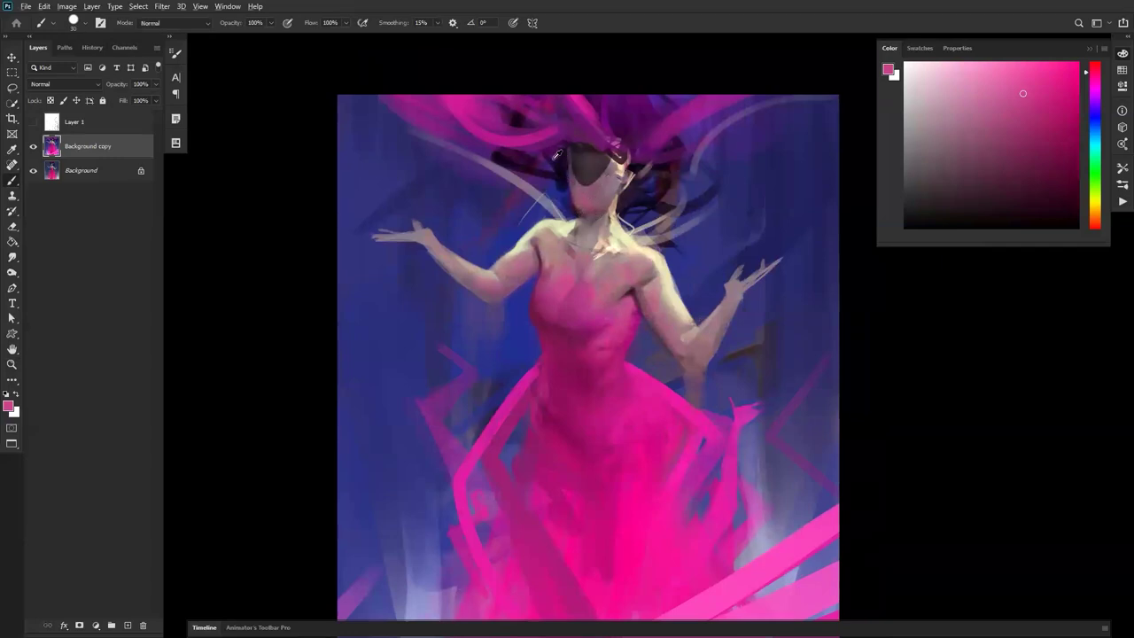
alt+click(538, 143)
alt+click(527, 134)
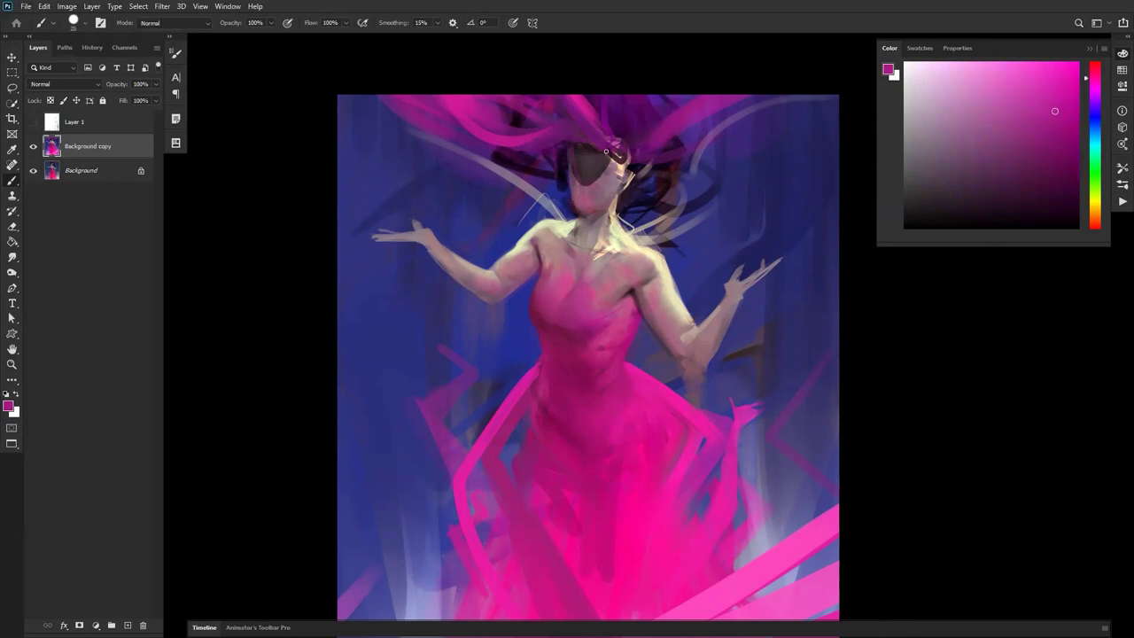
Enlarge the brush to 45 and glaze the mask and lower face with a reddish magenta.
alt+click(584, 199)
key(bracketright)
key(bracketright)
key(bracketright)
key(bracketright)
mouse_move(577, 150)
mouse_down()
mouse_move(585, 181)
mouse_move(607, 158)
mouse_move(582, 180)
mouse_move(583, 167)
mouse_up()
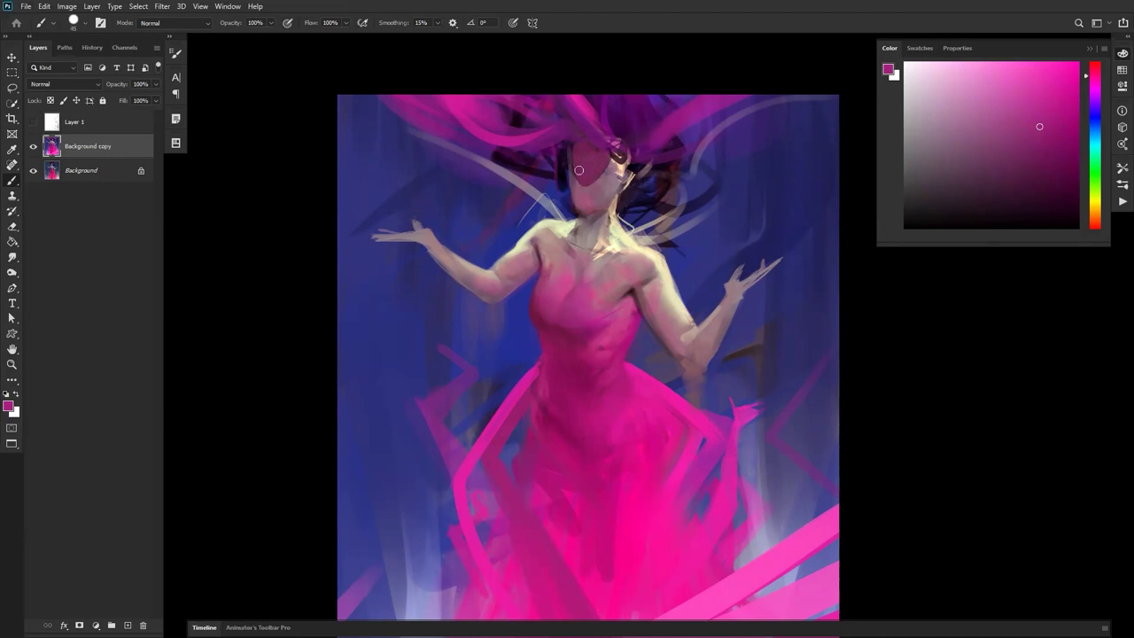
Flip the canvas and highlight the bent arm's hand and fingers with a pale skin tone sampled from the shoulder.
alt+click(615, 225)
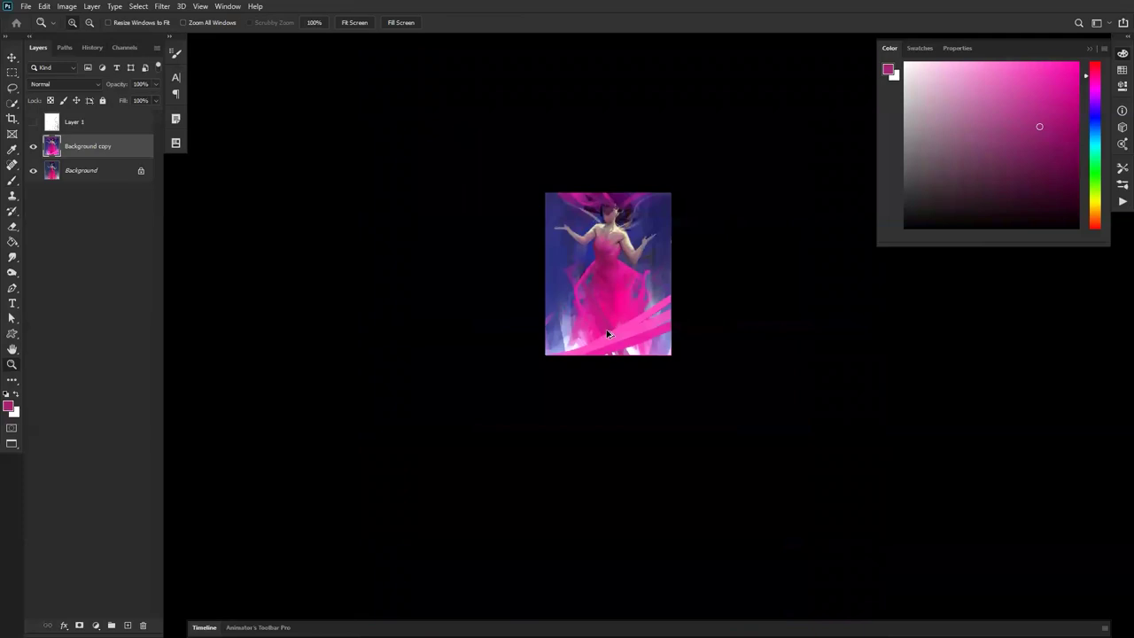
key(ctrl+shift+h)
click(610, 286)
click(610, 285)
click(610, 286)
key(b)
drag(597, 224, 611, 272)
alt+click(562, 177)
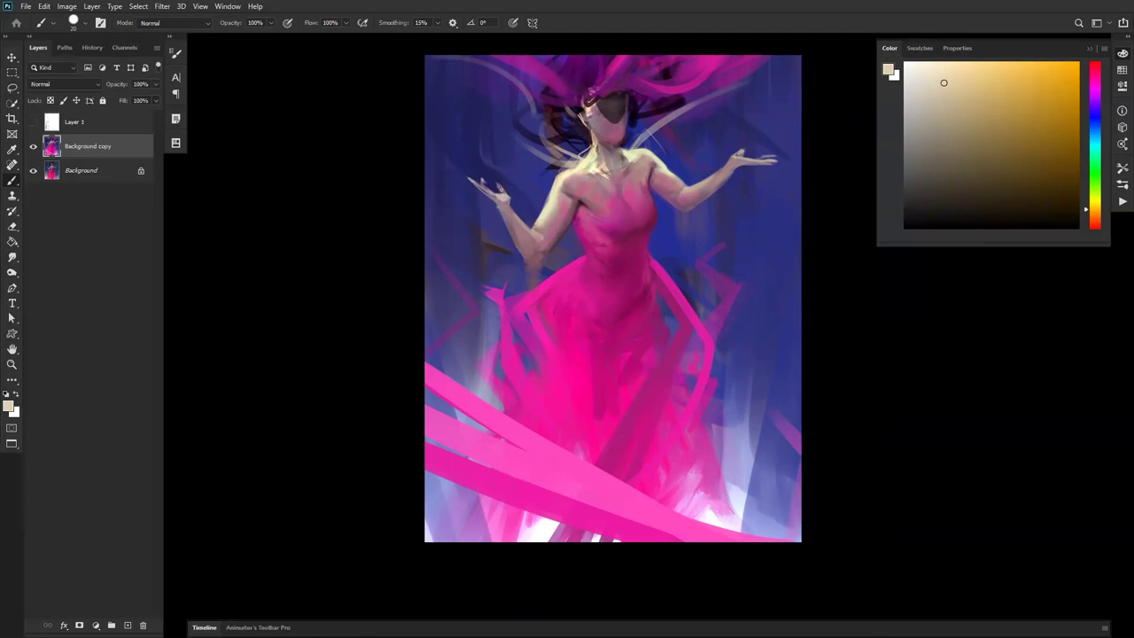
Flip the canvas back and trim the fingers of the bent arm's hand with a sampled dark blue.
key(z)
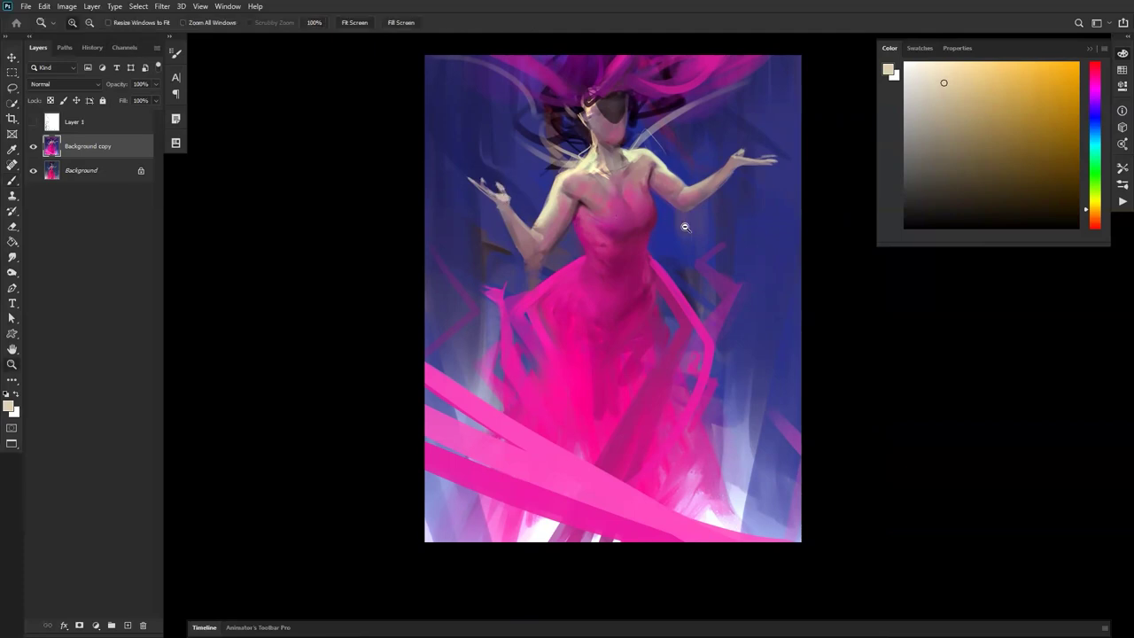
alt+click(707, 223)
click(708, 223)
key(b)
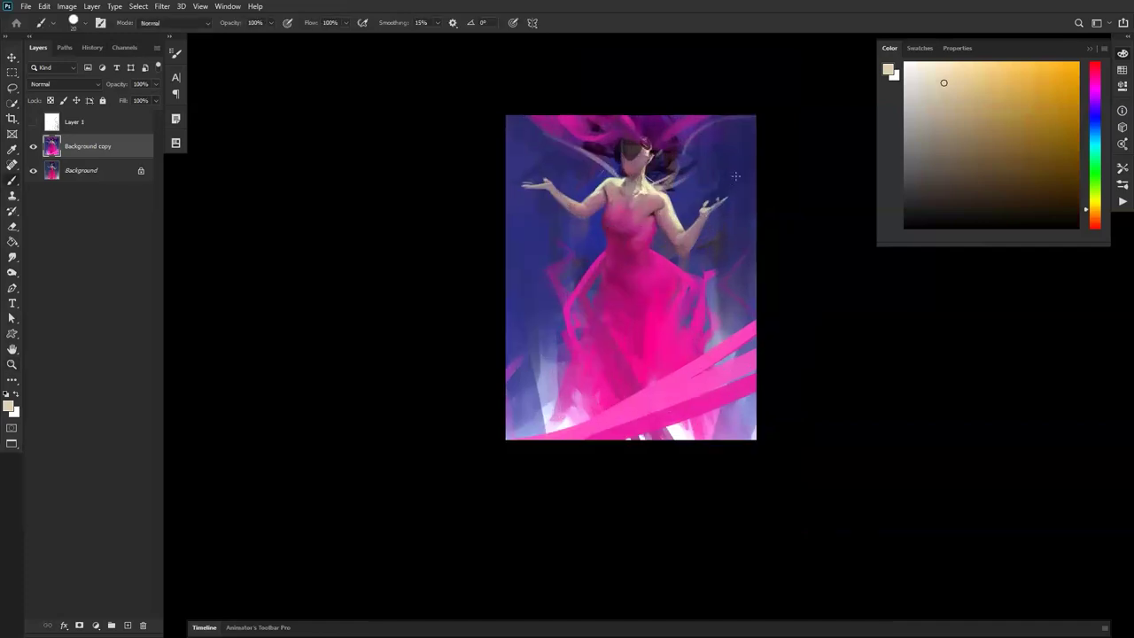
ctrl+click(721, 196)
alt+click(707, 194)
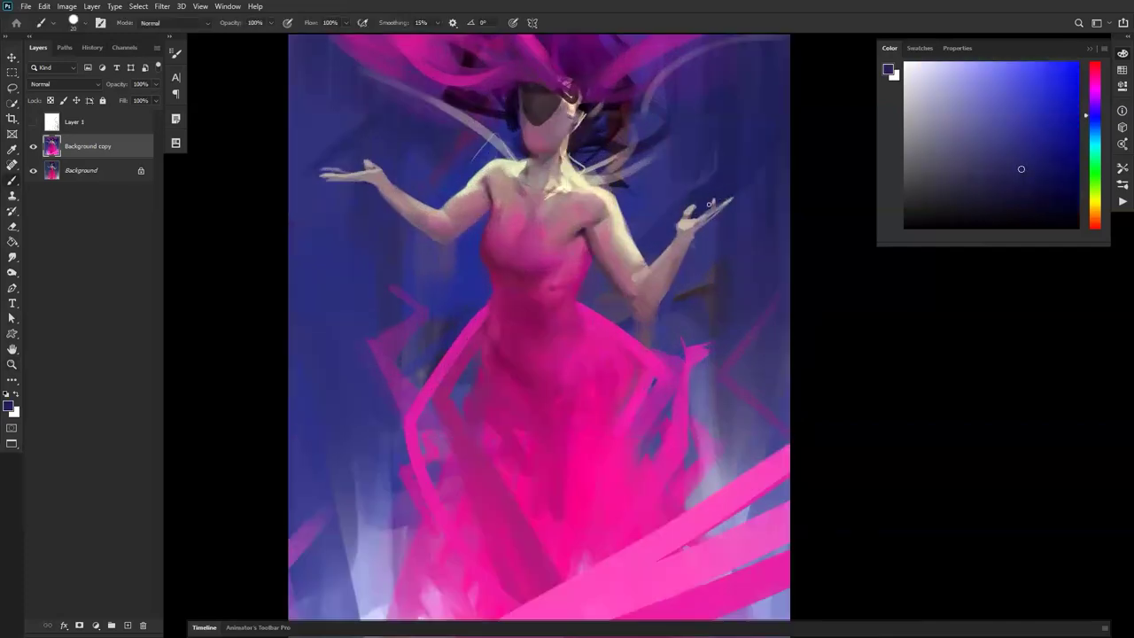
Repaint the palm, wrist and fingers of the bent arm's hand with sampled skin and shadow tones.
alt+click(694, 223)
alt+click(687, 230)
drag(690, 228, 676, 221)
alt+click(684, 225)
alt+click(672, 228)
alt+click(685, 223)
alt+click(686, 225)
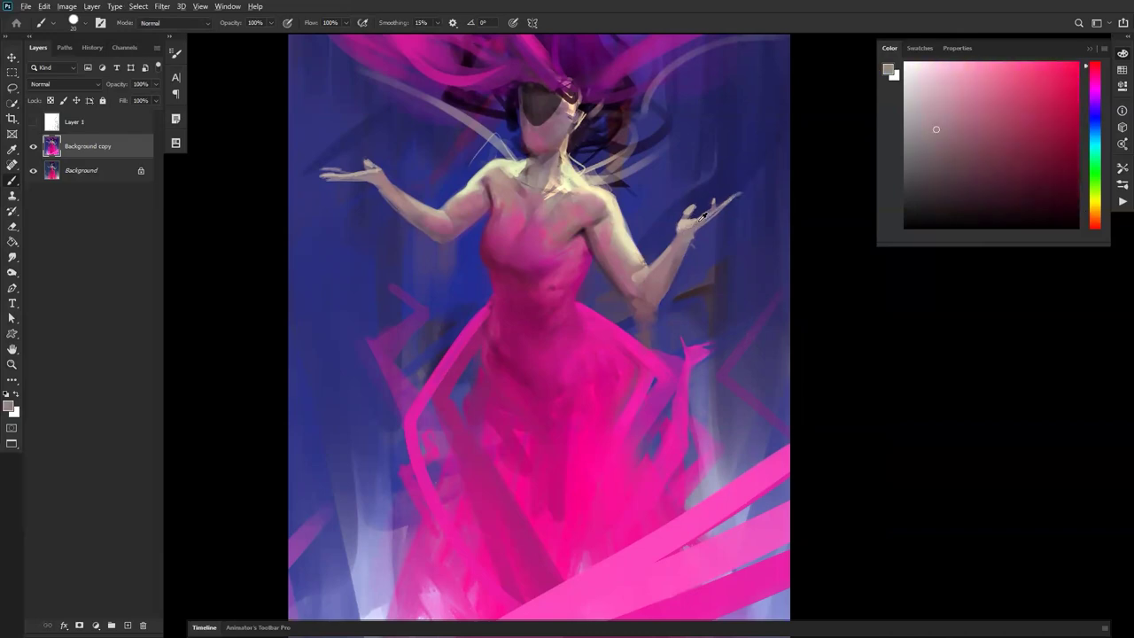
Extend the raised hand's fingertips with a sampled pale peach, refining them with background and skin-shadow colors.
alt+click(690, 220)
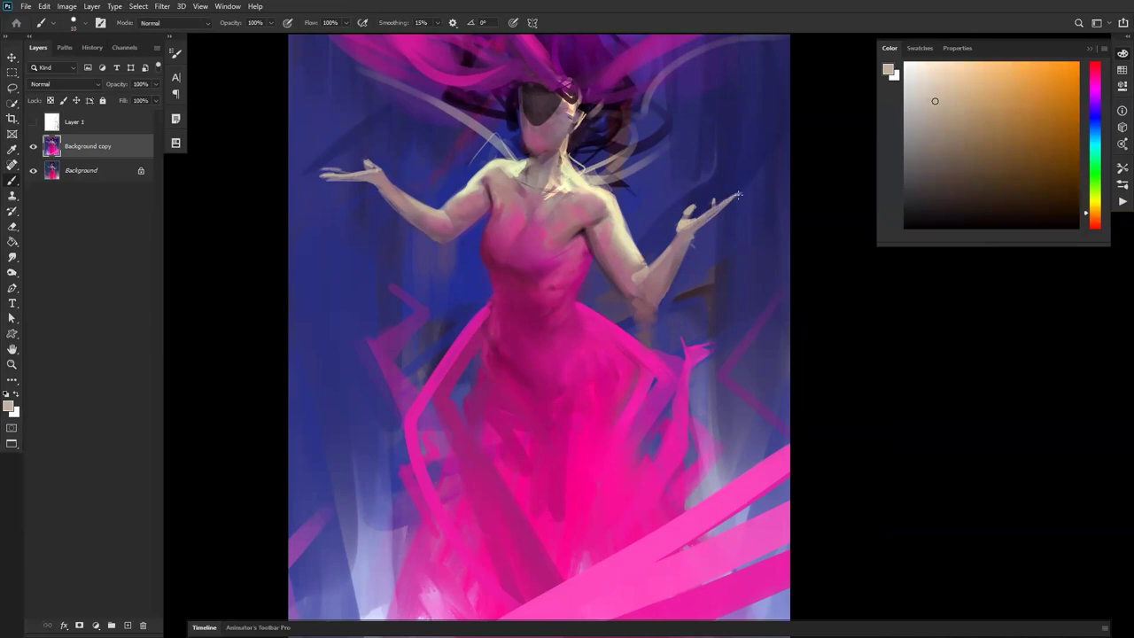
alt+click(752, 193)
alt+click(704, 219)
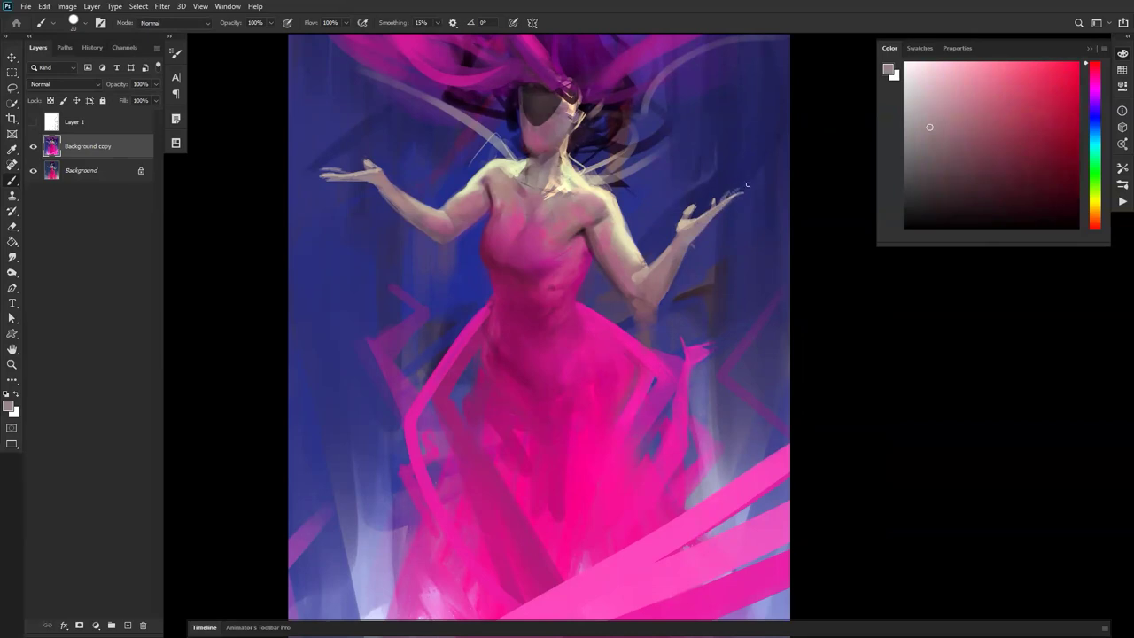
Flip the canvas and reshape the outstretched hand's fingers using sampled background blue and a purple-grey shadow tone.
key(ctrl+shift+h)
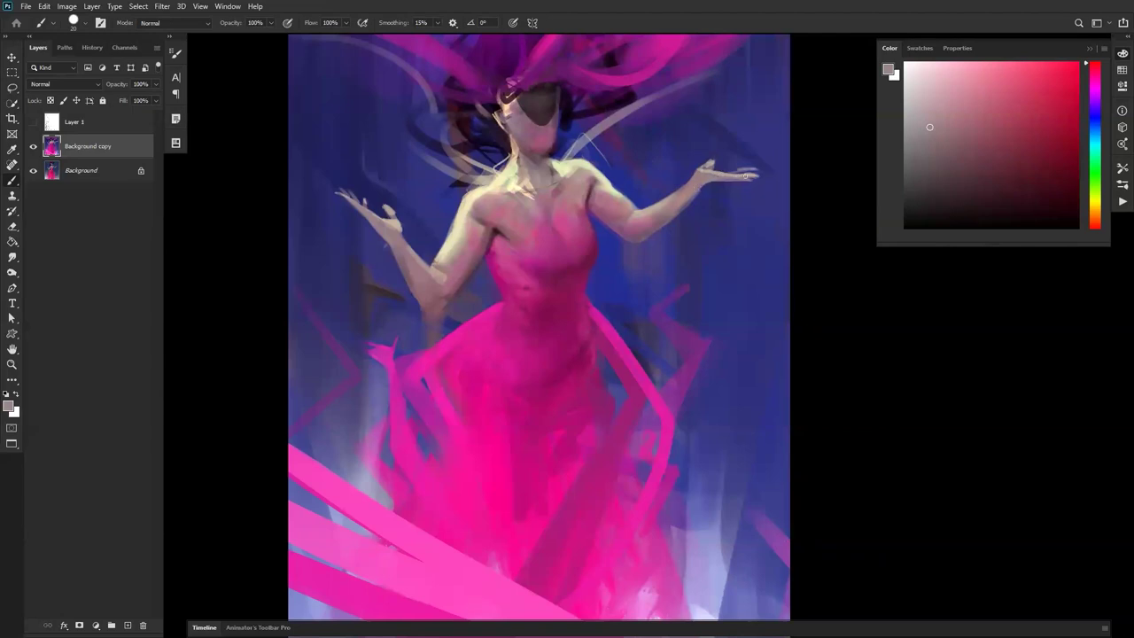
alt+click(757, 184)
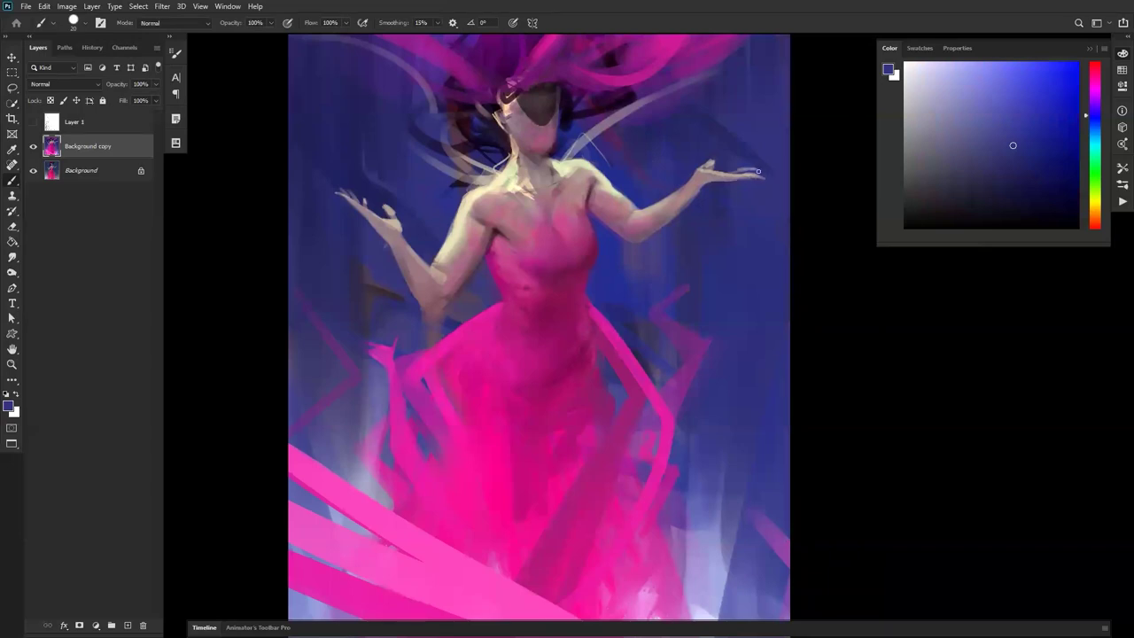
alt+click(732, 181)
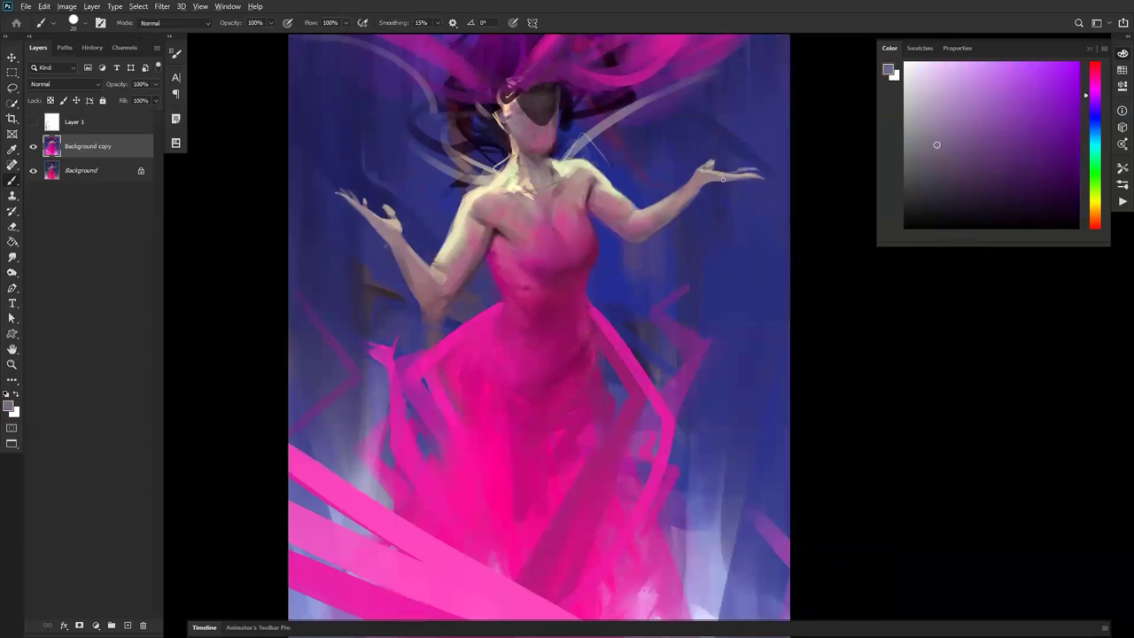
Touch up the outstretched hand with a sampled skin tone and check the whole figure in mirrored view.
alt+click(698, 171)
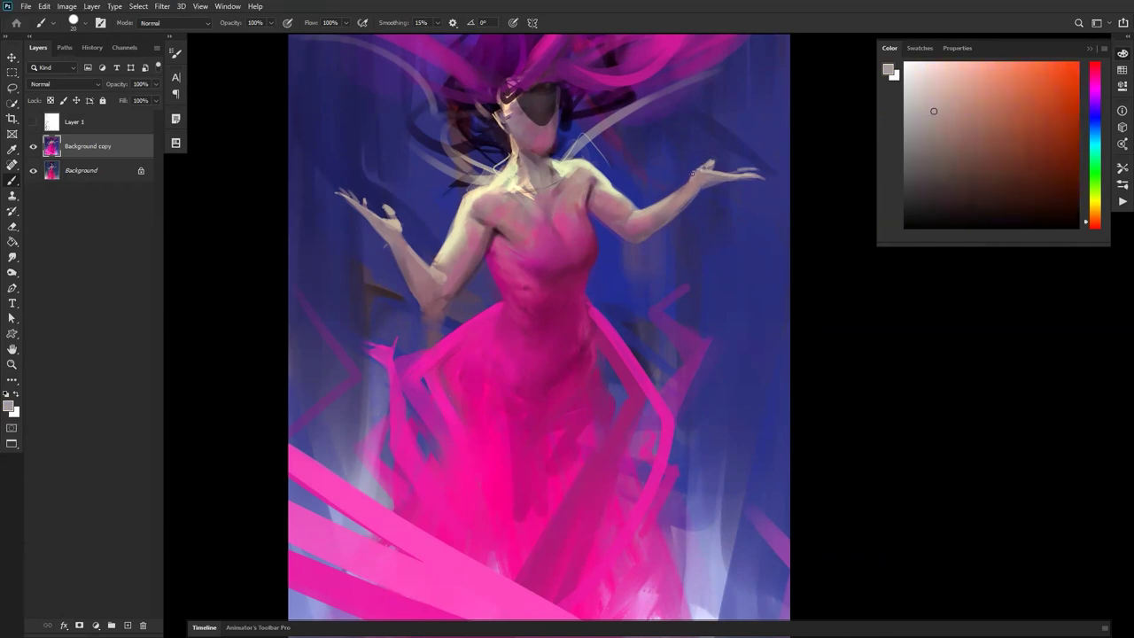
key(z)
alt+click(725, 206)
key(ctrl+shift+h)
key(ctrl+shift+h)
click(640, 171)
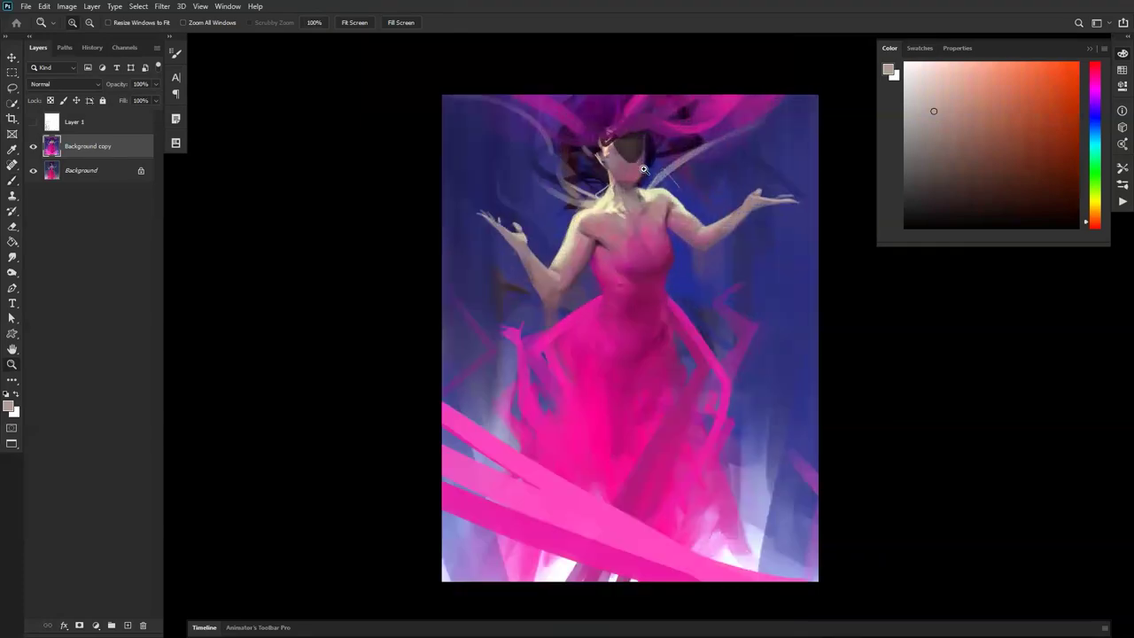
Paint over the dark mask on the face with a sampled dusty mauve.
key(b)
alt+click(615, 152)
mouse_move(622, 125)
mouse_down()
mouse_move(628, 162)
mouse_move(631, 134)
mouse_up()
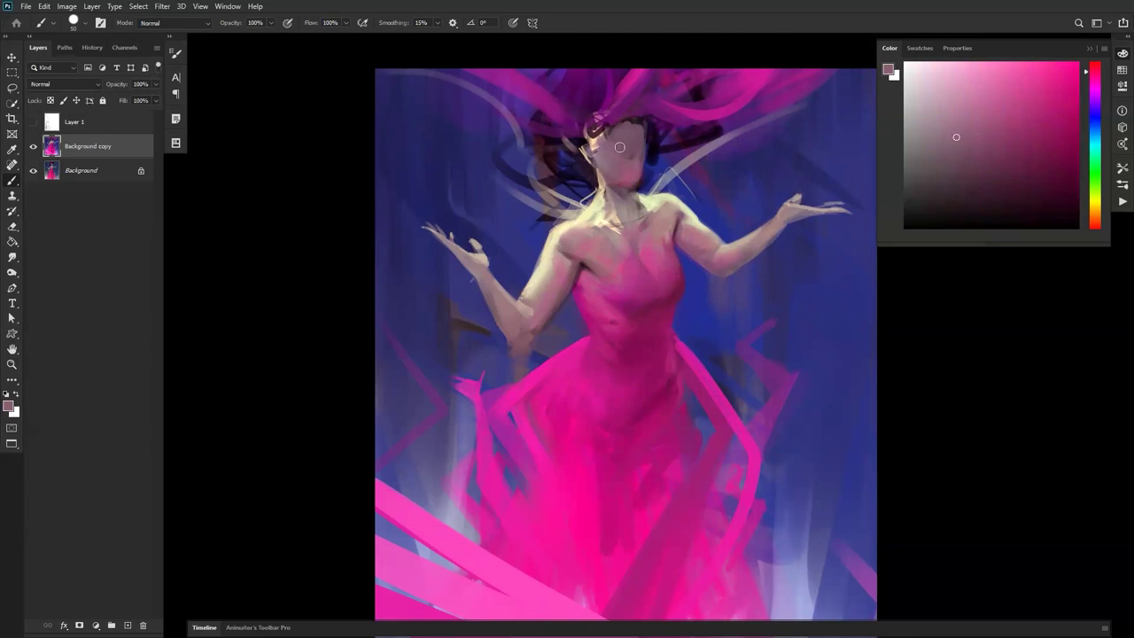
alt+click(640, 124)
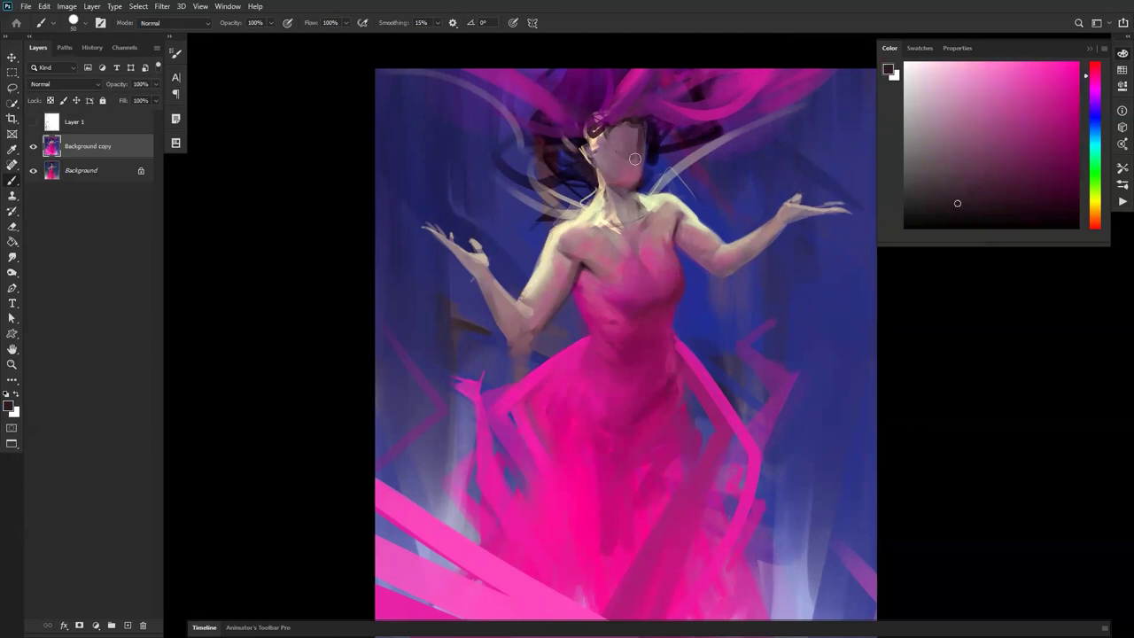
alt+click(632, 132)
Blend the face down to the chin with a sampled face tone and a much larger brush.
alt+click(606, 156)
key(])
key(])
key(])
key(])
key(])
key(])
key(])
drag(635, 134, 625, 183)
Paint curling hair strands over the forehead with a small brush in muted magenta sampled from the bodice.
alt+click(629, 106)
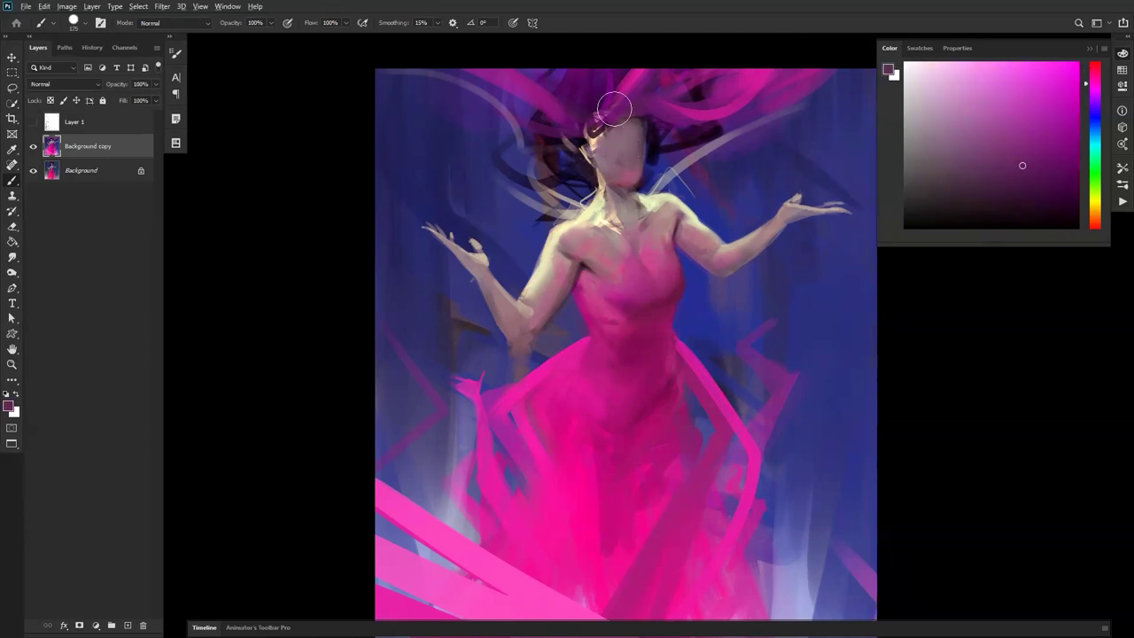
key([)
key([)
key([)
key([)
key([)
key([)
key([)
key([)
key([)
key([)
alt+click(639, 267)
mouse_move(600, 115)
mouse_down()
mouse_move(666, 133)
mouse_move(646, 148)
mouse_move(561, 120)
mouse_move(553, 84)
mouse_up()
mouse_move(640, 112)
mouse_down()
mouse_move(621, 117)
mouse_move(688, 119)
mouse_up()
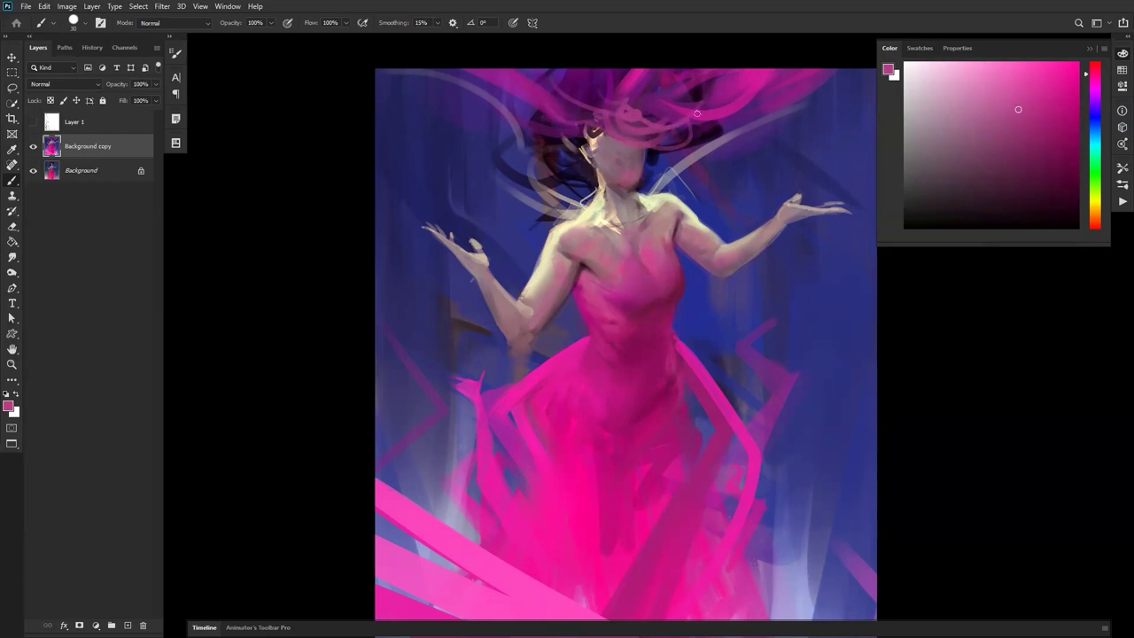
Flip the canvas horizontally, check the composition at reduced size and fit the painting to the window.
ctrl+alt+click(655, 203)
ctrl+alt+click(656, 204)
ctrl+alt+click(656, 204)
key(ctrl+f)
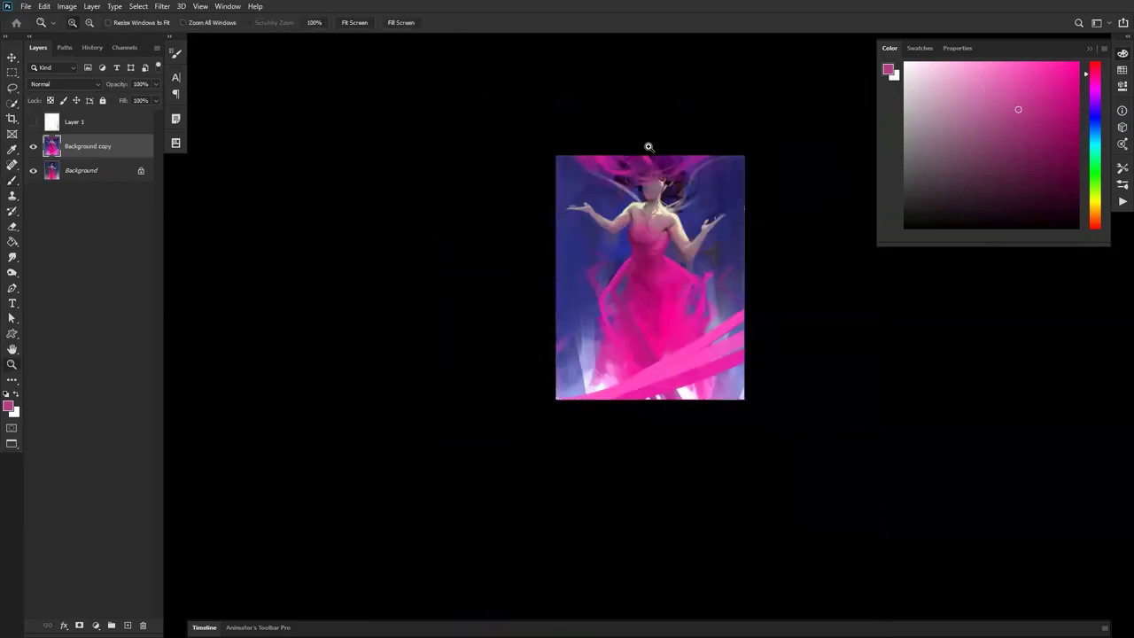
drag(619, 205, 641, 220)
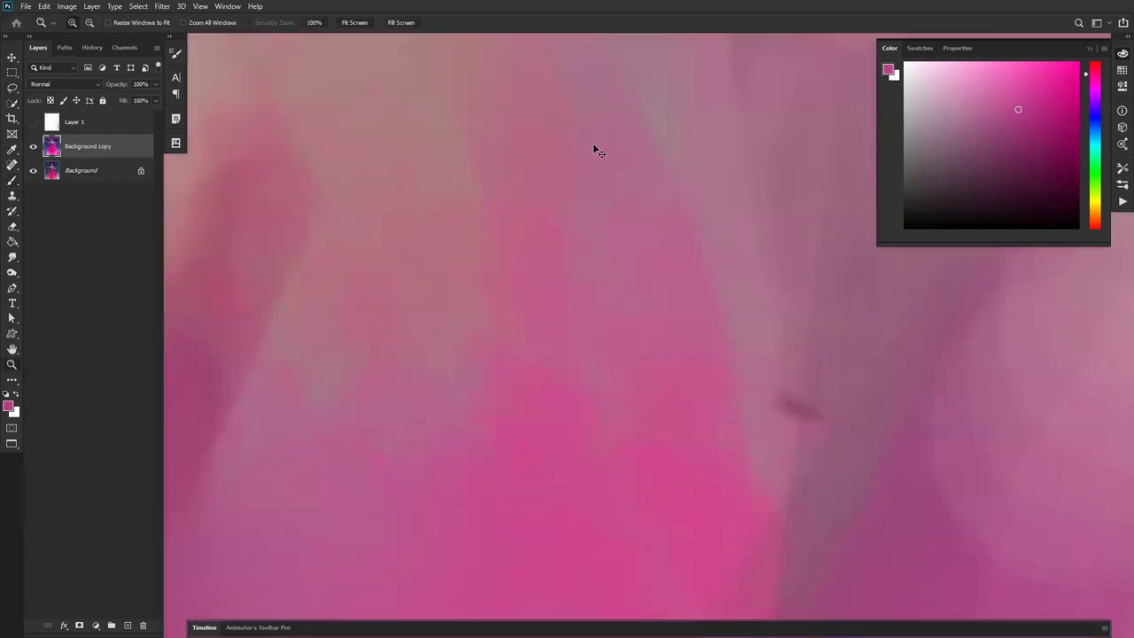
key(ctrl+0)
Add a new layer filled with black above the painting and set its blend mode to Color.
key(ctrl+shift+alt+n)
key(g)
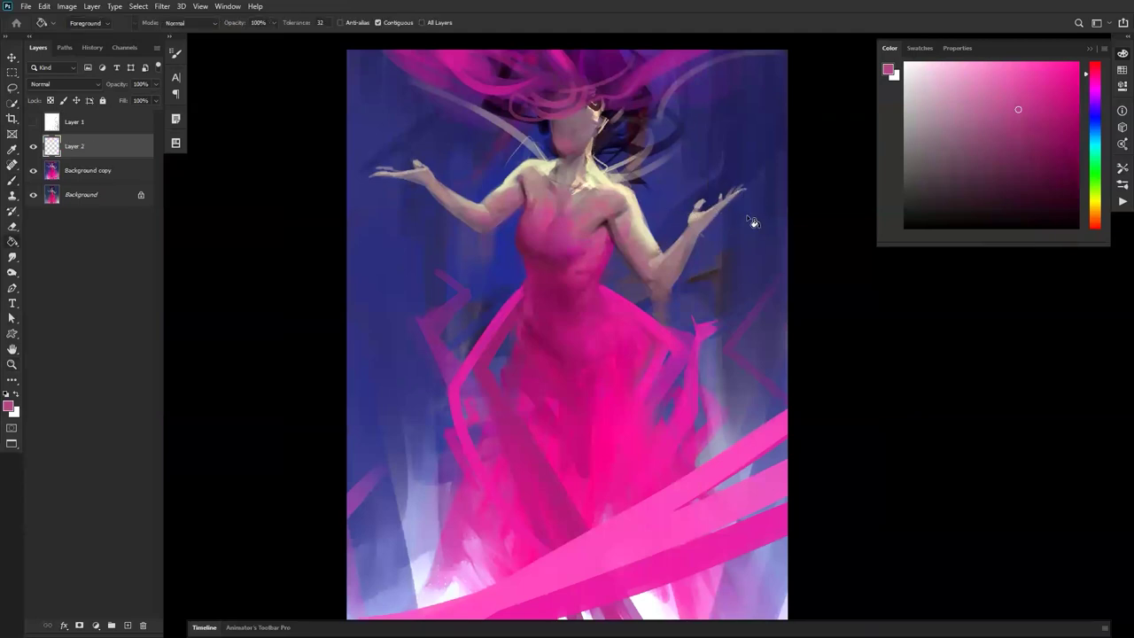
key(d)
click(752, 266)
key(v)
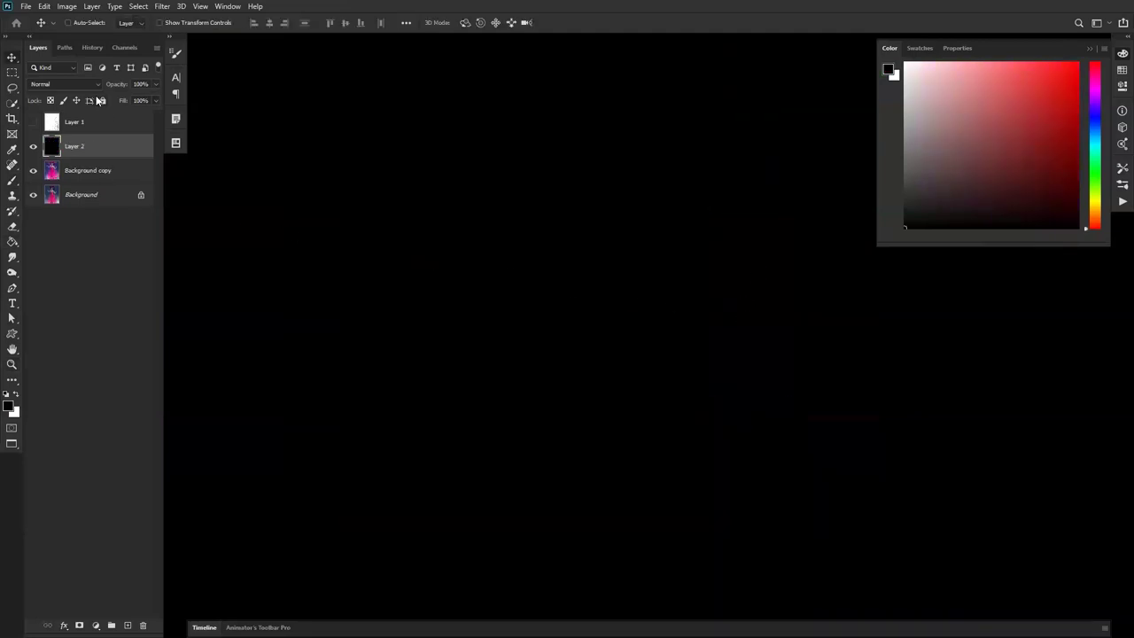
key(shift+alt+c)
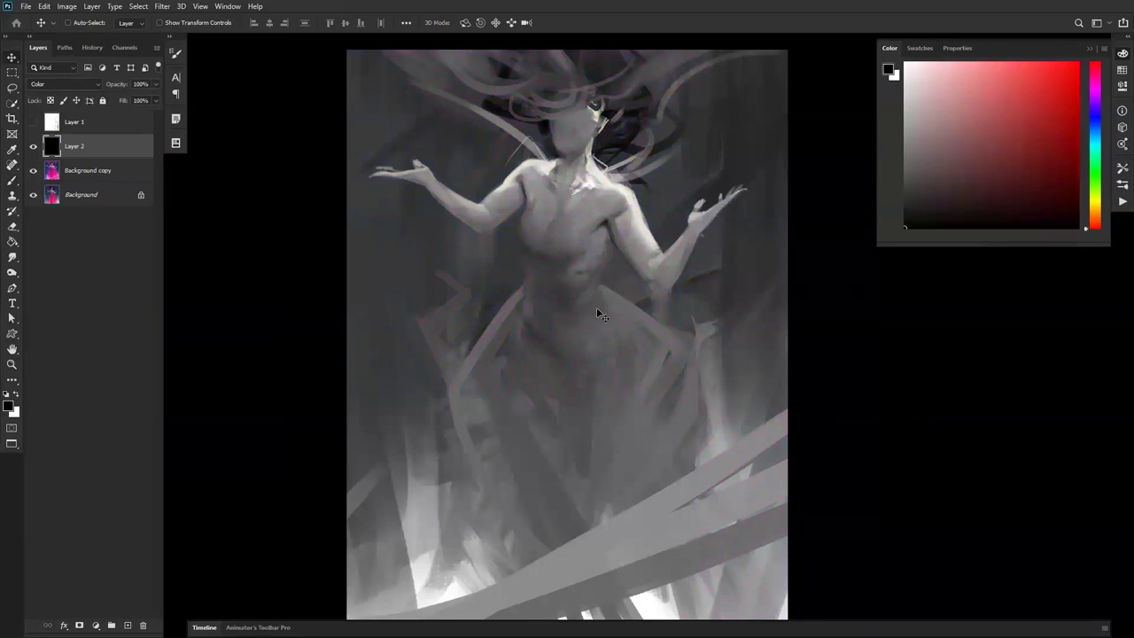
Examine the painting's greyscale values at reduced size and in mirrored view.
key(z)
click(628, 273)
alt+click(630, 276)
alt+click(629, 278)
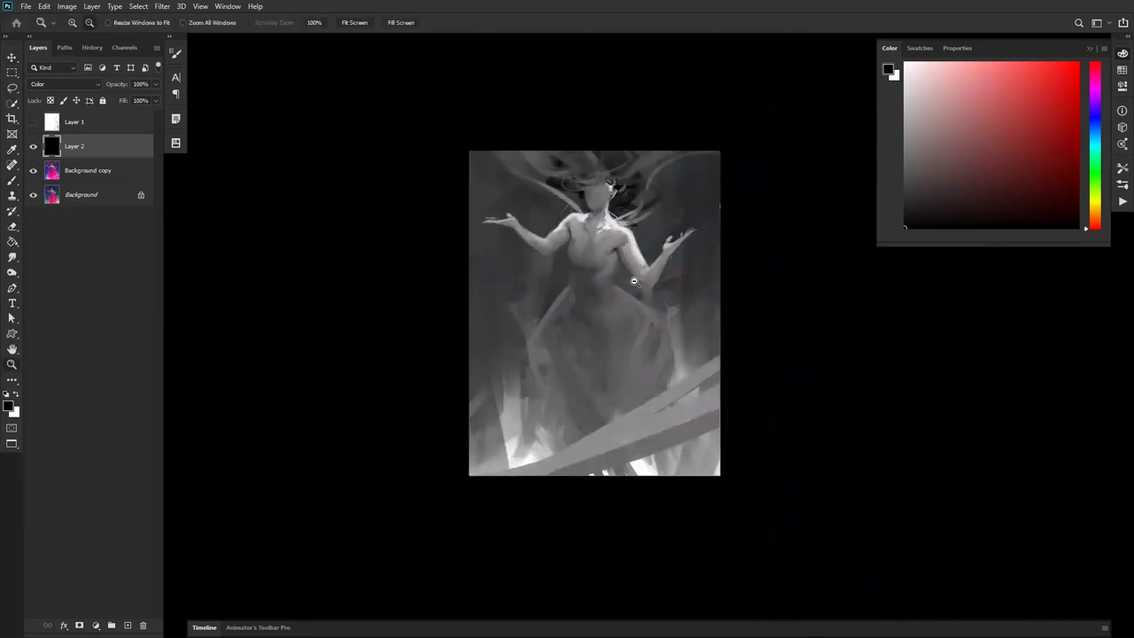
alt+click(628, 283)
click(626, 284)
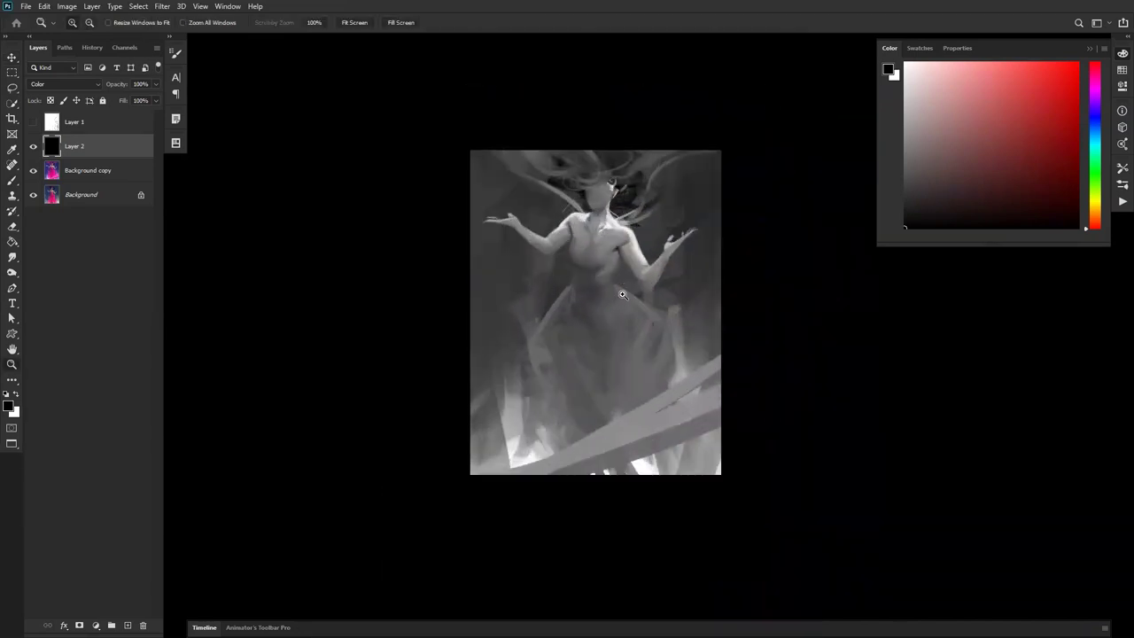
click(622, 288)
key(ctrl+h)
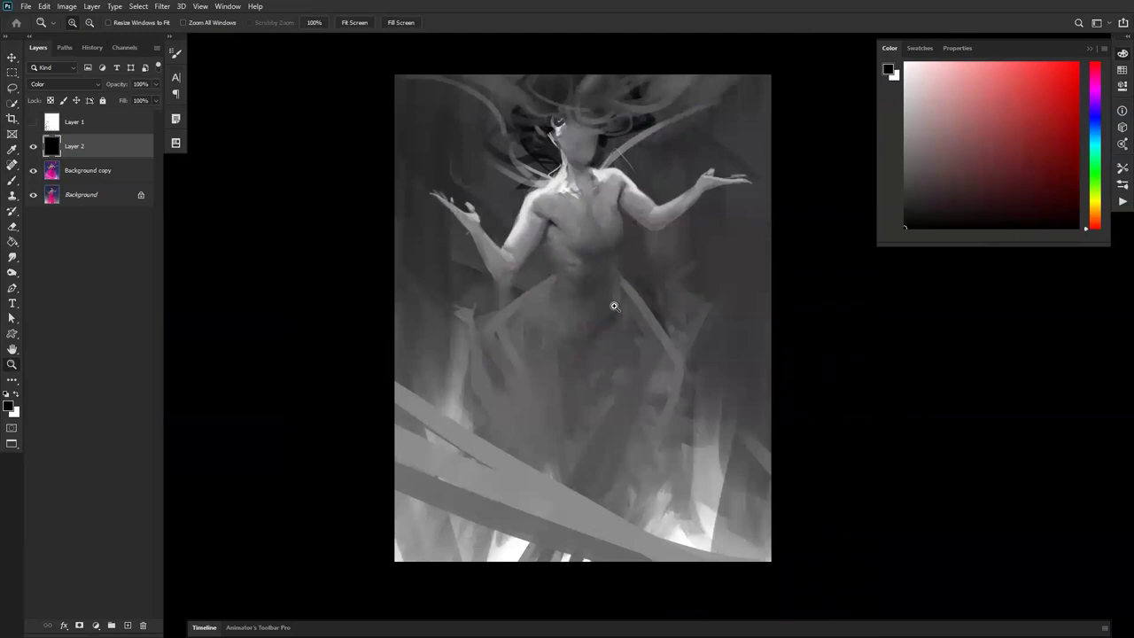
Hide the black Color layer and sample the skirt's hot pink on the Background copy layer.
click(33, 147)
click(76, 172)
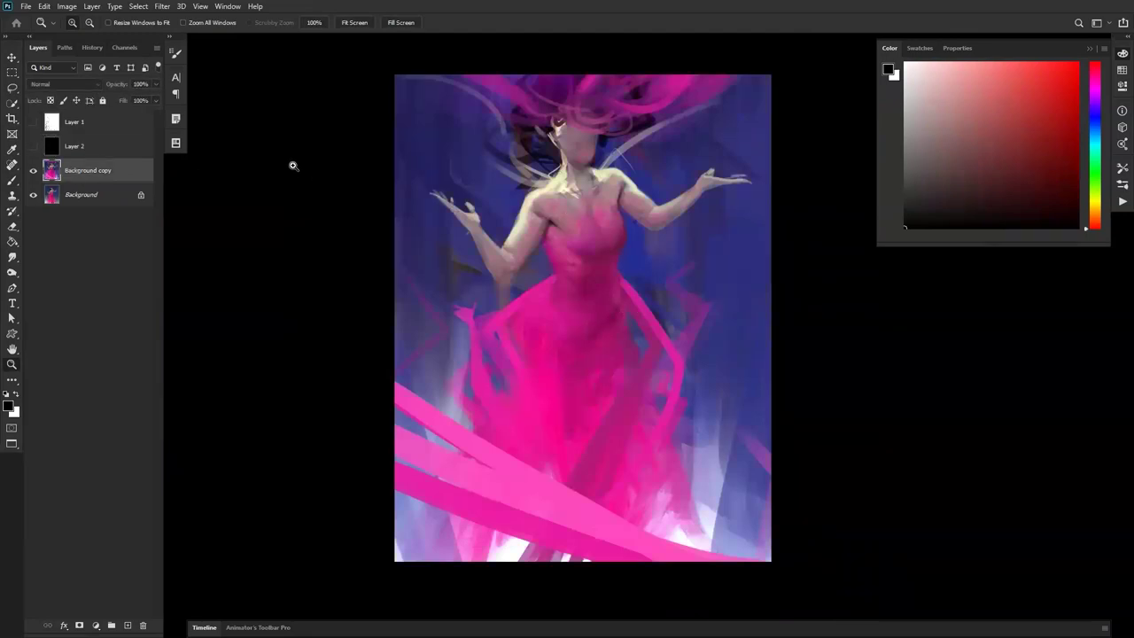
key(b)
alt+click(553, 390)
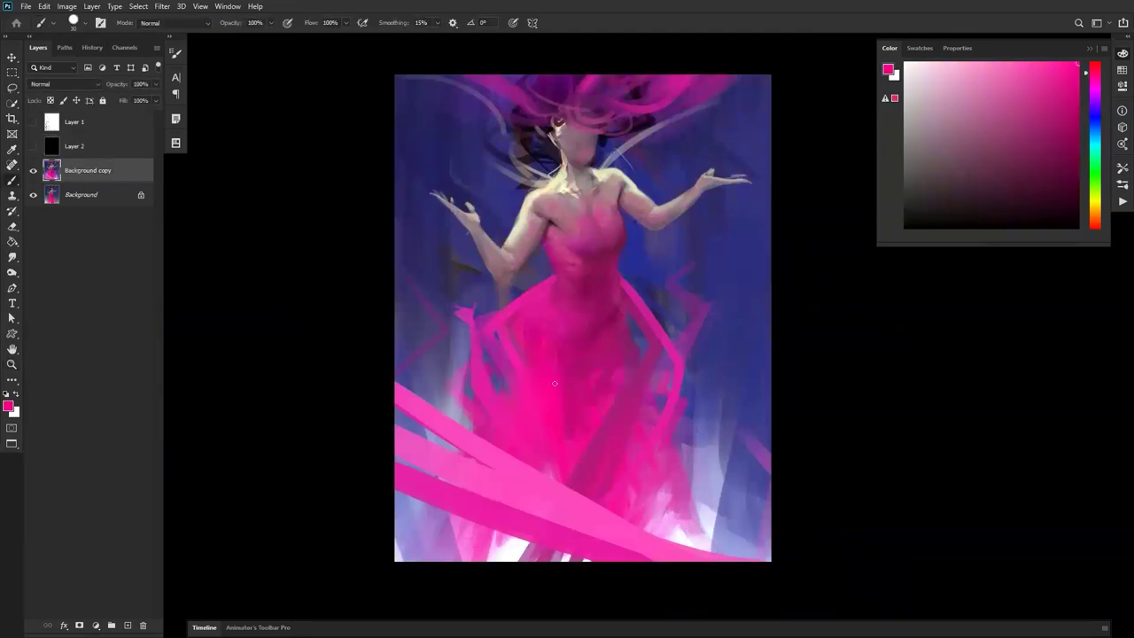
Switch to a soft round brush at 1700 px and glaze hot pink over the lower background beside the skirt.
key(bracketright)
key(bracketright)
key(bracketright)
key(bracketright)
key(bracketright)
key(bracketright)
key(bracketright)
key(bracketright)
key(bracketright)
key(bracketright)
key(bracketright)
key(bracketright)
key(bracketright)
key(bracketright)
key(bracketright)
key(bracketright)
key(bracketright)
drag(708, 348, 690, 307)
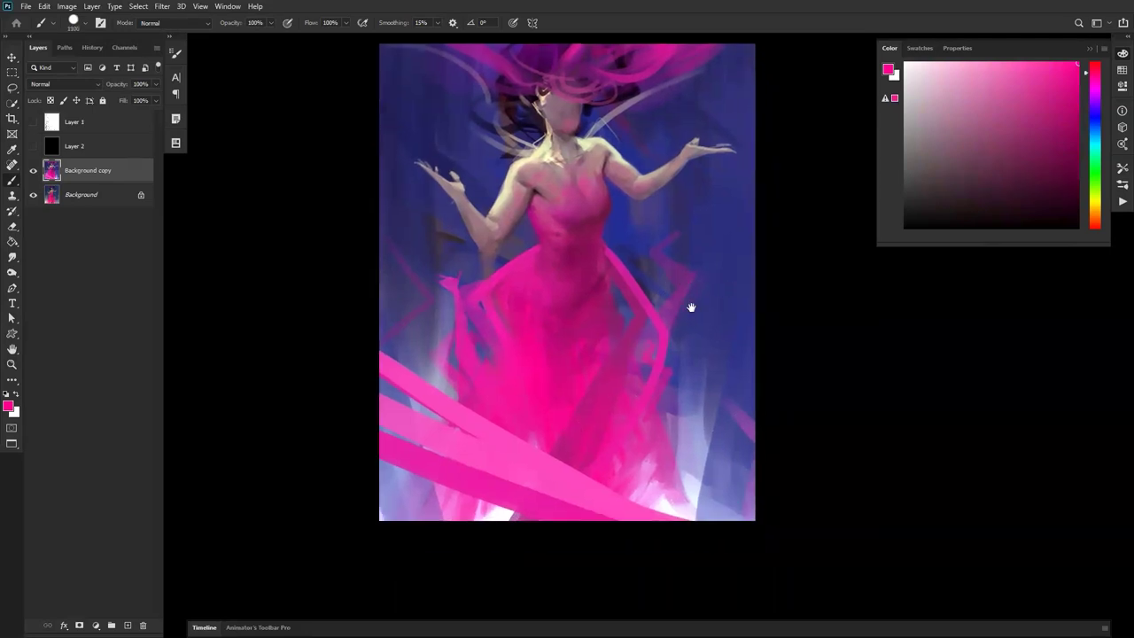
right_click(690, 307)
double_click(958, 237)
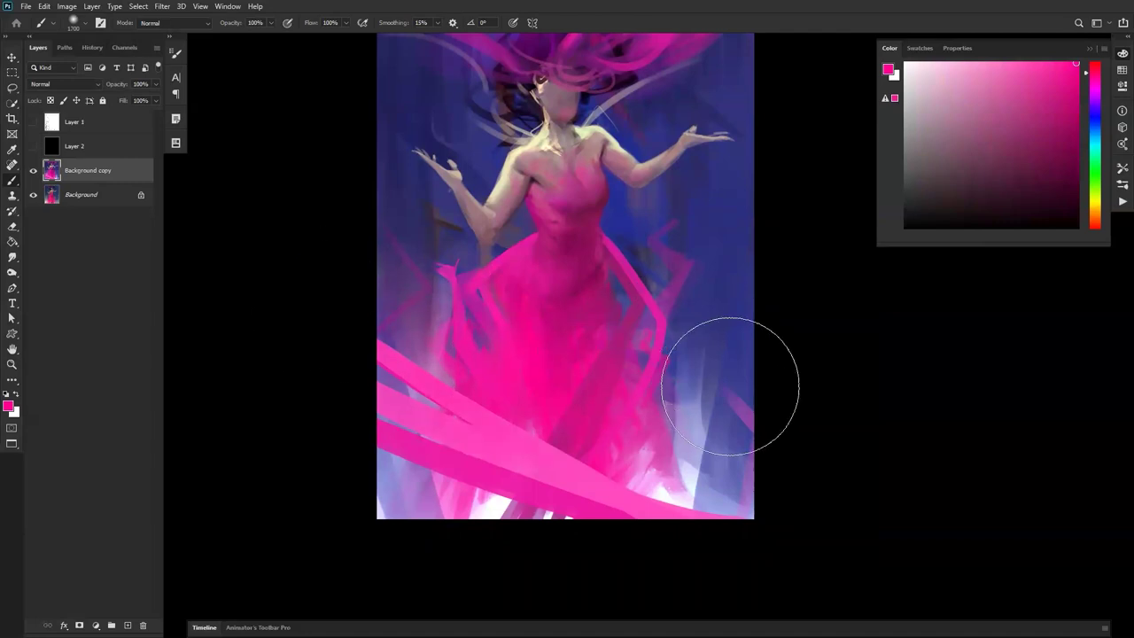
Glaze a sampled pale lavender over the background around the lower skirt.
alt+click(690, 470)
mouse_move(708, 409)
mouse_down()
mouse_move(700, 450)
mouse_move(704, 395)
mouse_up()
drag(704, 310, 769, 439)
ctrl+click(688, 328)
ctrl+click(654, 261)
Switch to a smaller standard brush at 40% flow and rework the face with sampled mauve tones.
key(b)
right_click(585, 180)
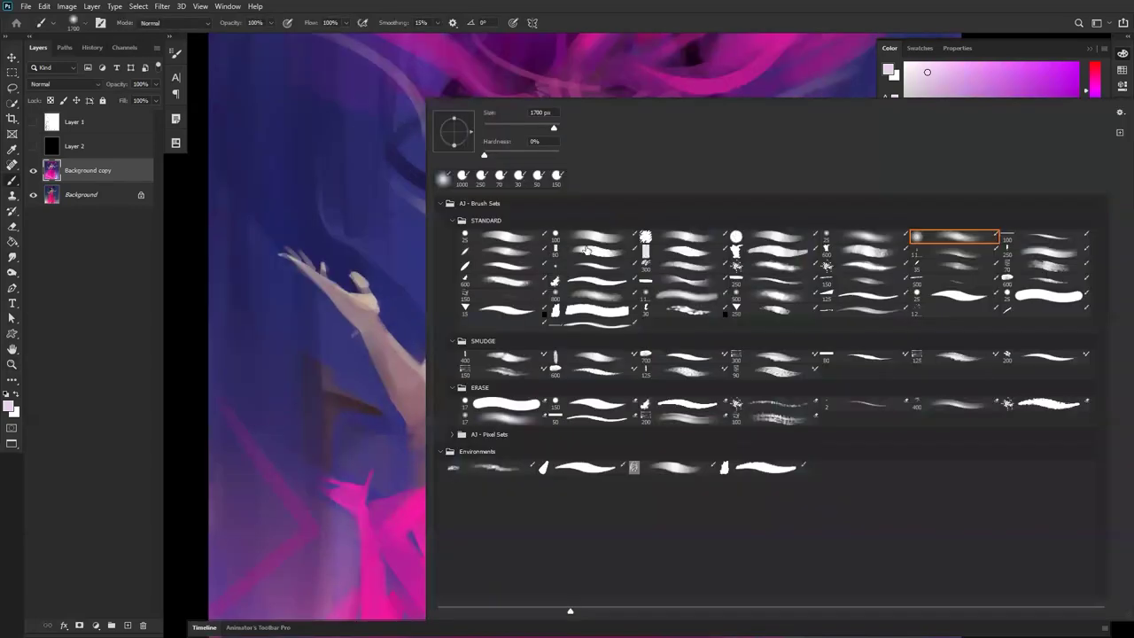
double_click(593, 236)
mouse_move(577, 148)
mouse_down()
mouse_move(569, 164)
mouse_move(576, 143)
mouse_up()
alt+click(575, 146)
key(bracketleft)
key(bracketleft)
key(bracketleft)
drag(981, 131, 1010, 144)
alt+click(559, 158)
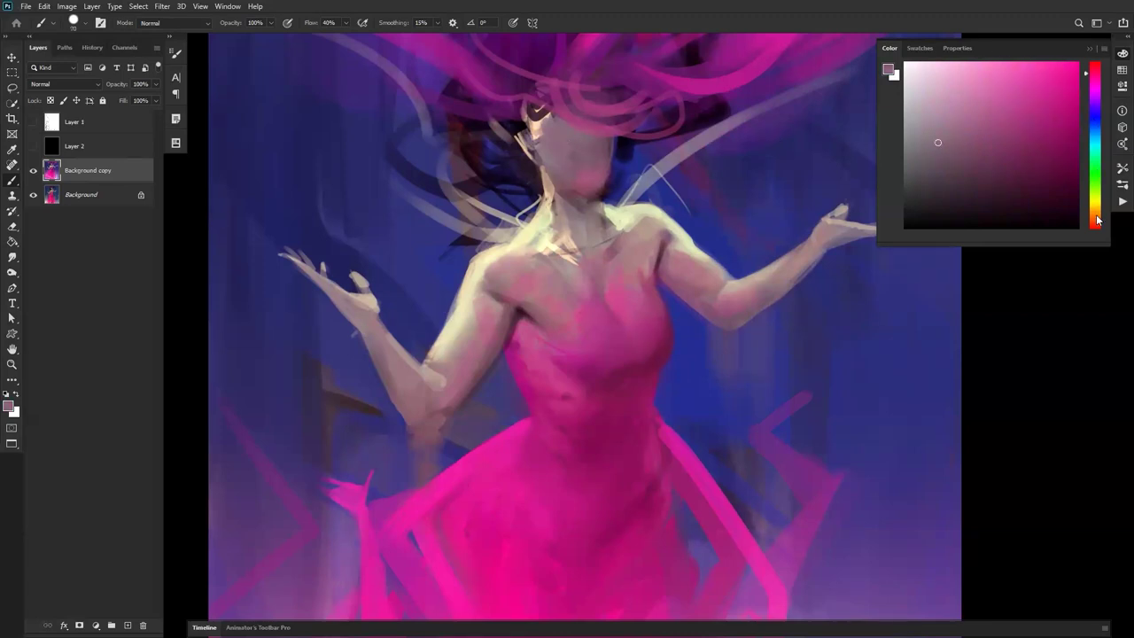
Pick a warm orange-red and brush it lightly over the lower face.
click(1096, 221)
click(999, 144)
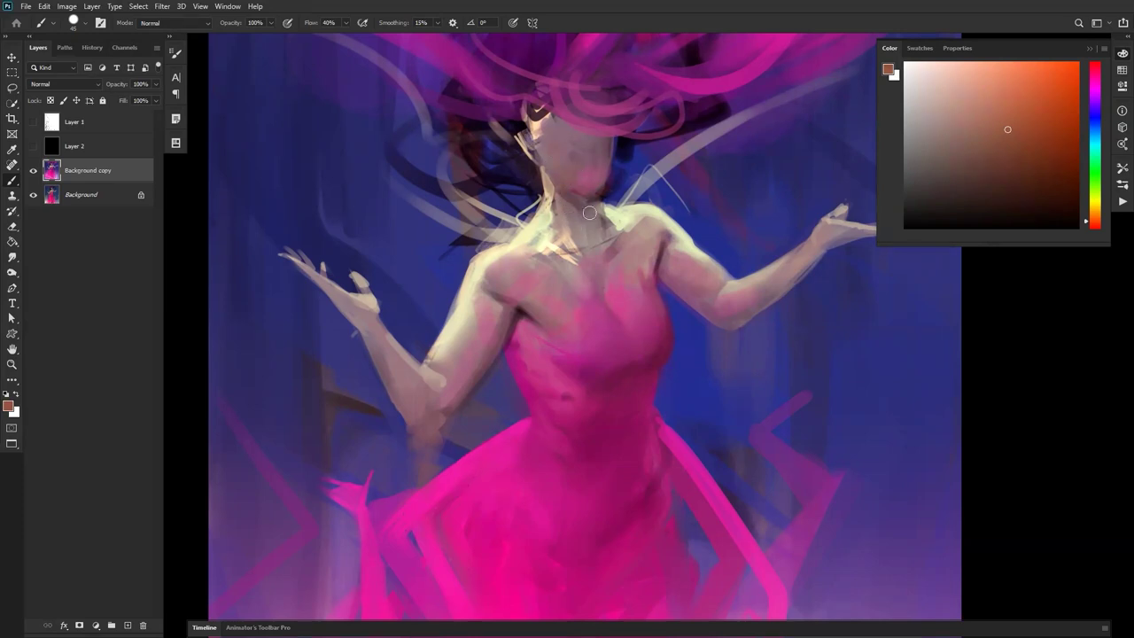
click(1036, 97)
key(x)
key(x)
key(x)
key(x)
key(x)
key(x)
key(x)
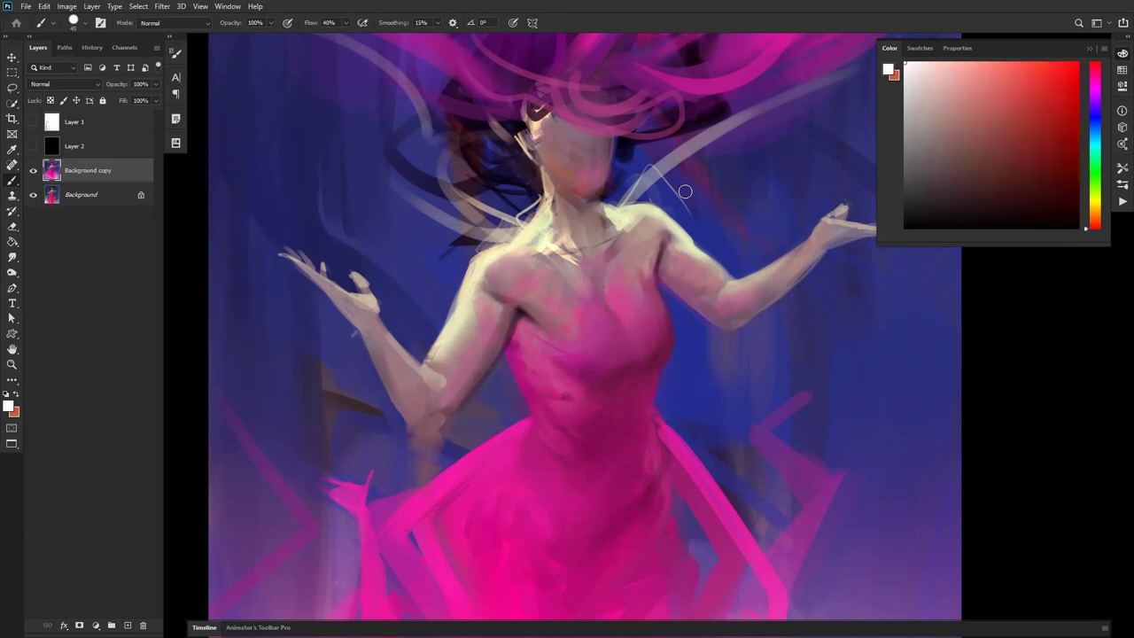
key(x)
key(x)
key(x)
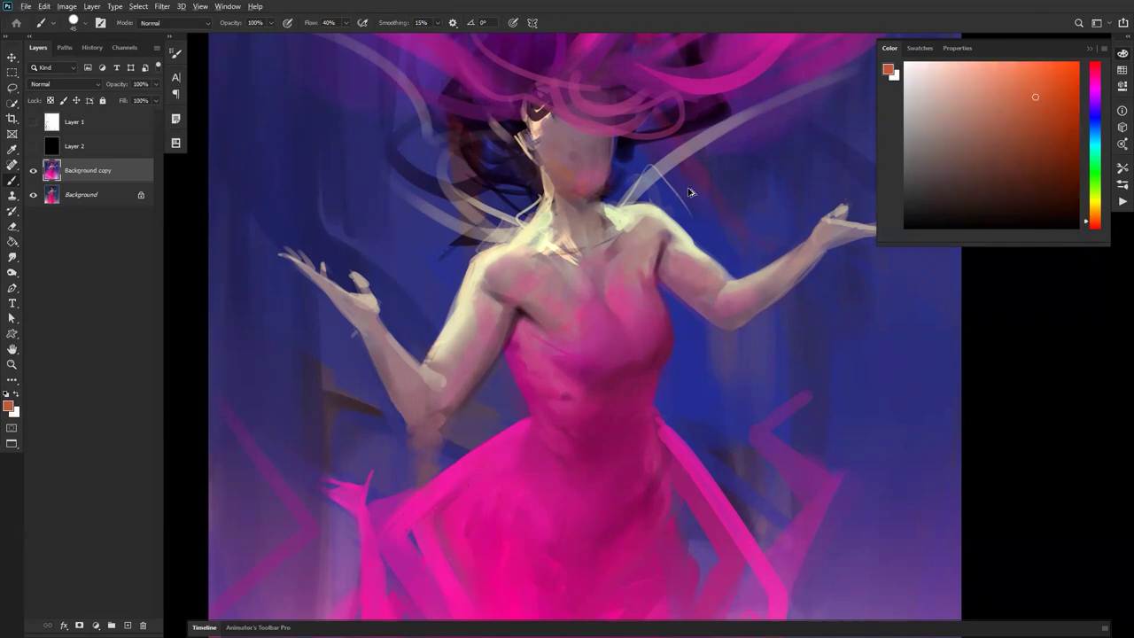
Flip the canvas and sketch the jawline up to the ear with a fine brush in sampled dark violet.
drag(671, 218, 704, 200)
key(z)
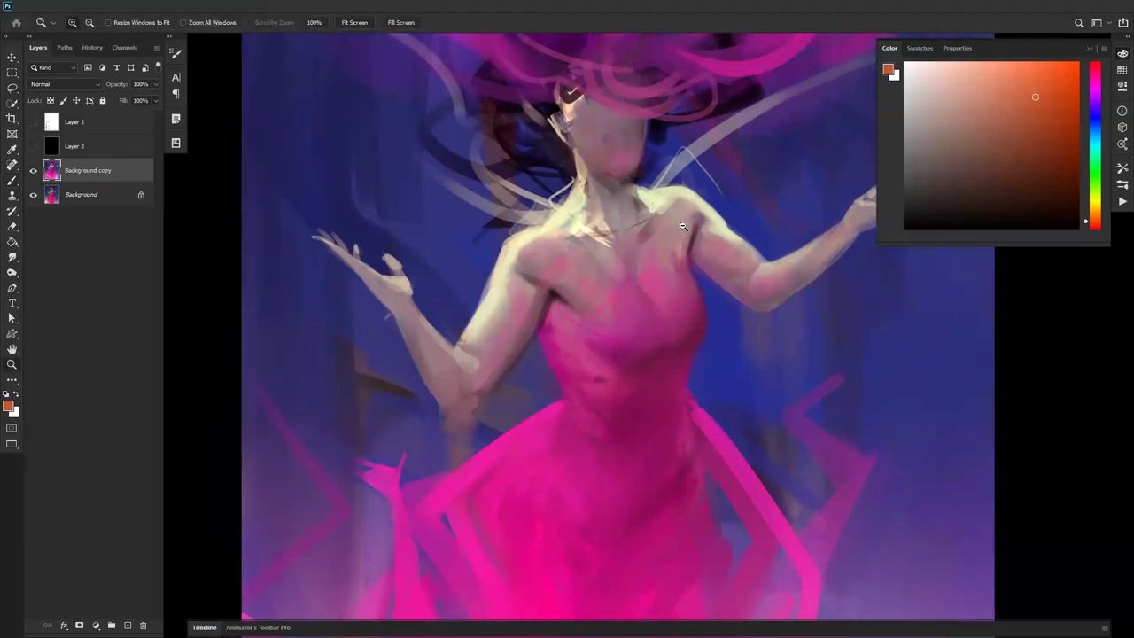
alt+click(682, 231)
alt+click(681, 231)
key(b)
scroll(716, 232, up, 1)
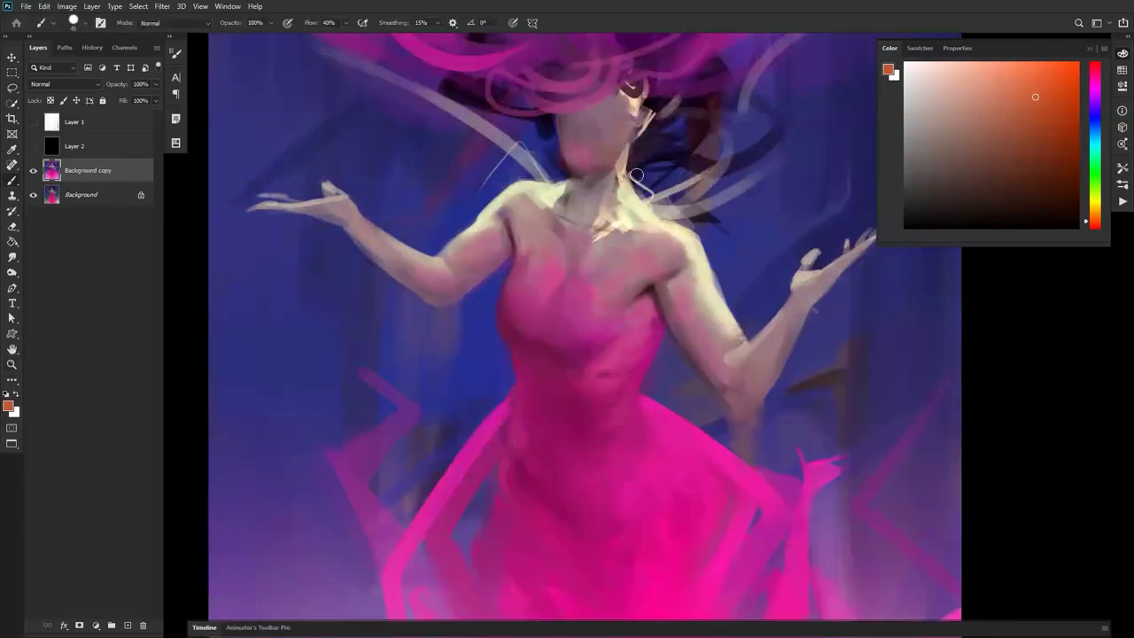
alt+click(658, 142)
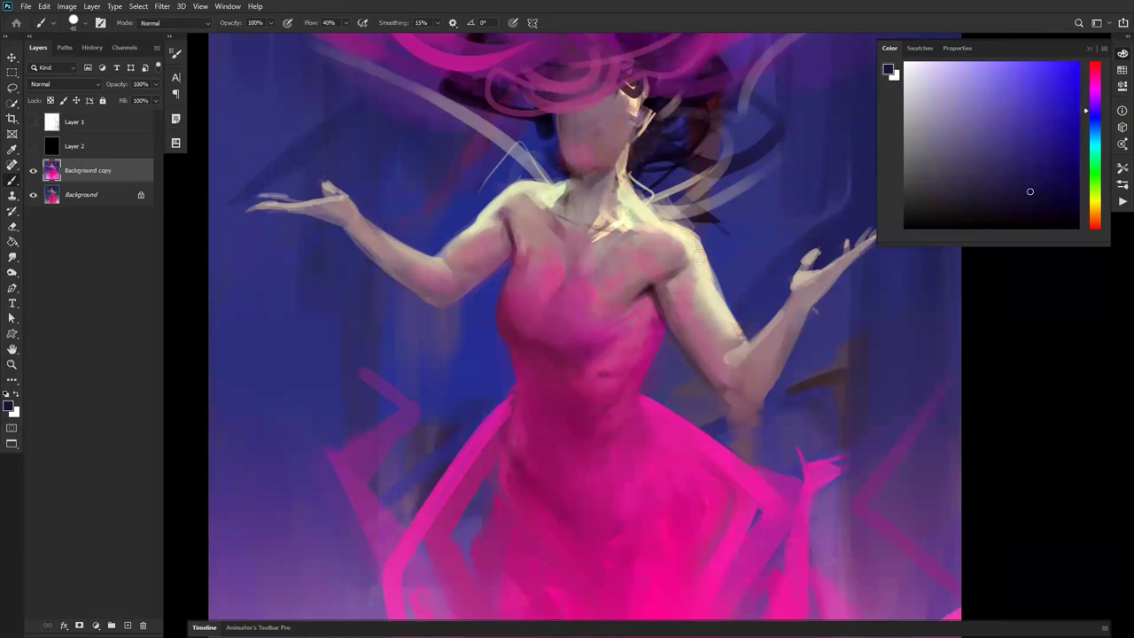
right_click(770, 166)
click(525, 239)
click(351, 398)
alt+click(648, 131)
drag(613, 163, 627, 106)
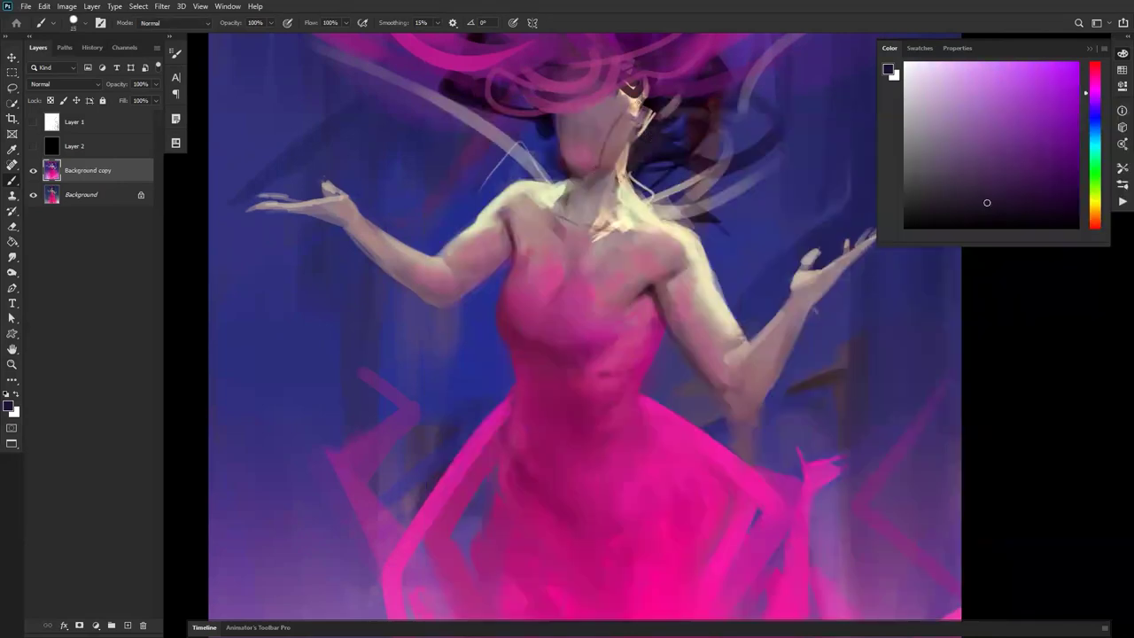
Refine the ear area with sampled skin tones and smudge the jawline at 25% strength.
alt+click(632, 99)
alt+click(622, 130)
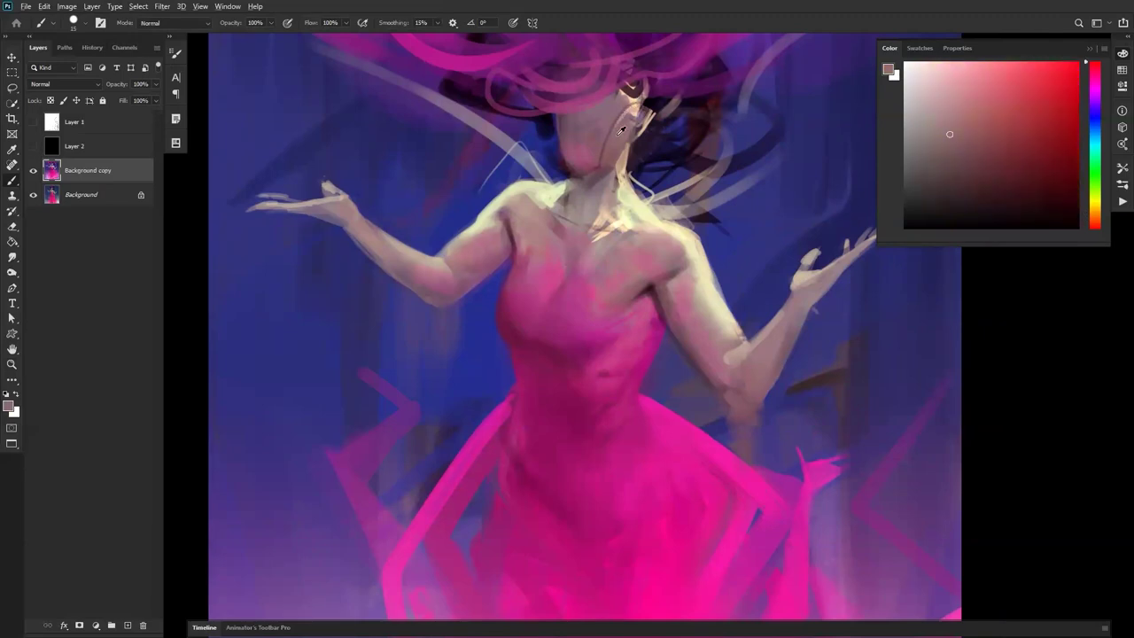
key(r)
drag(630, 116, 611, 148)
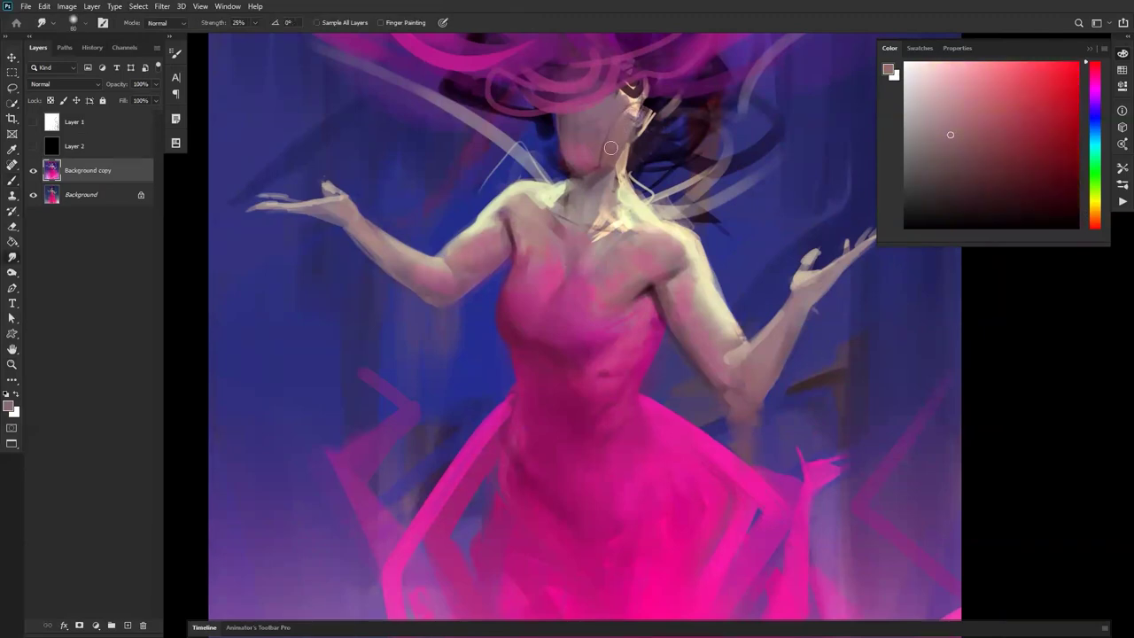
Flip the canvas and refine the jaw, cheek and neck edges with black and sampled skin tones.
key(b)
alt+click(646, 98)
key(d)
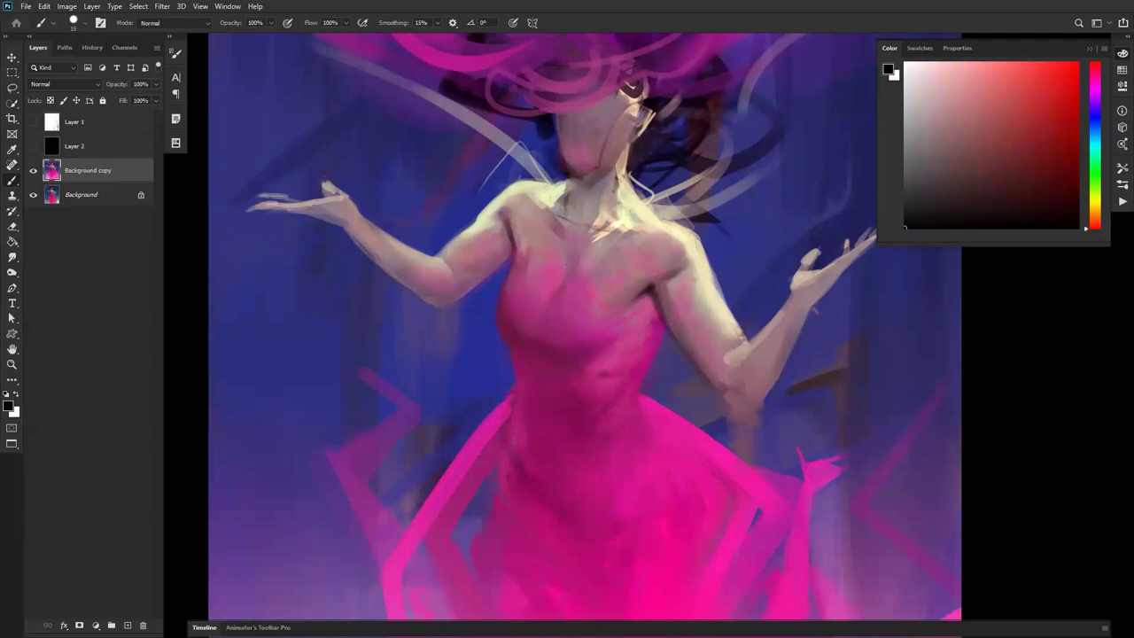
key(z)
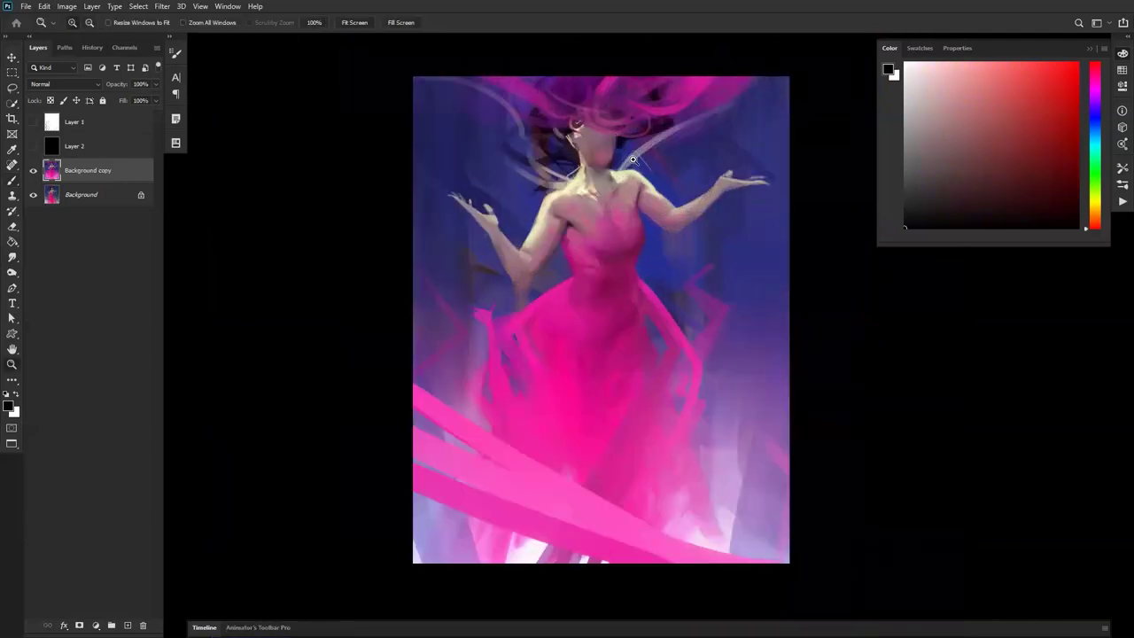
click(633, 160)
key(b)
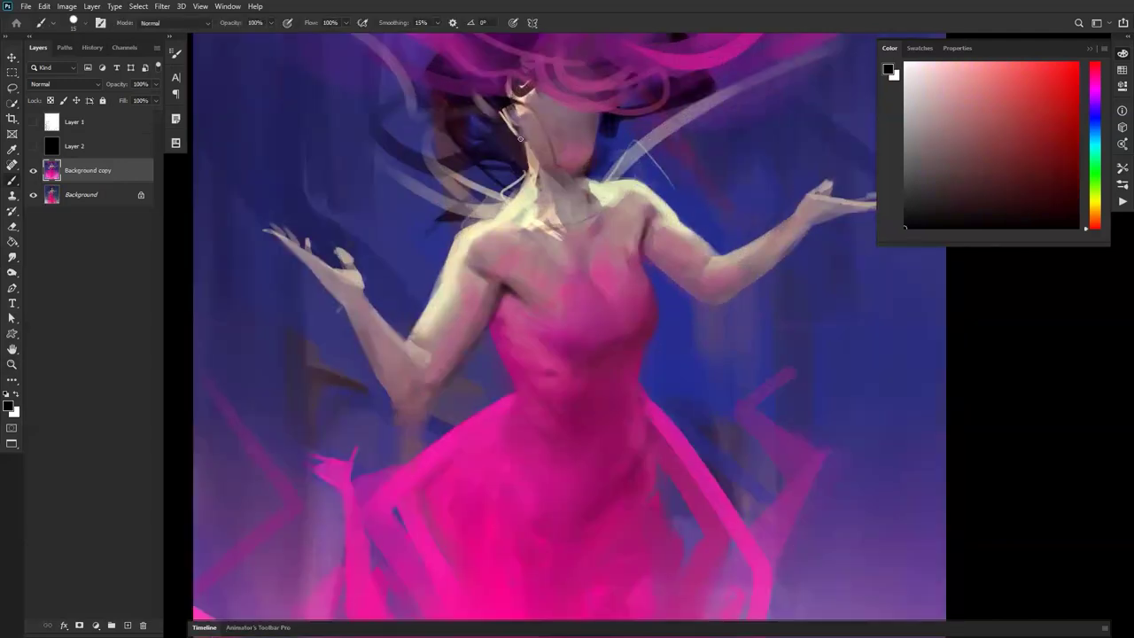
alt+click(555, 174)
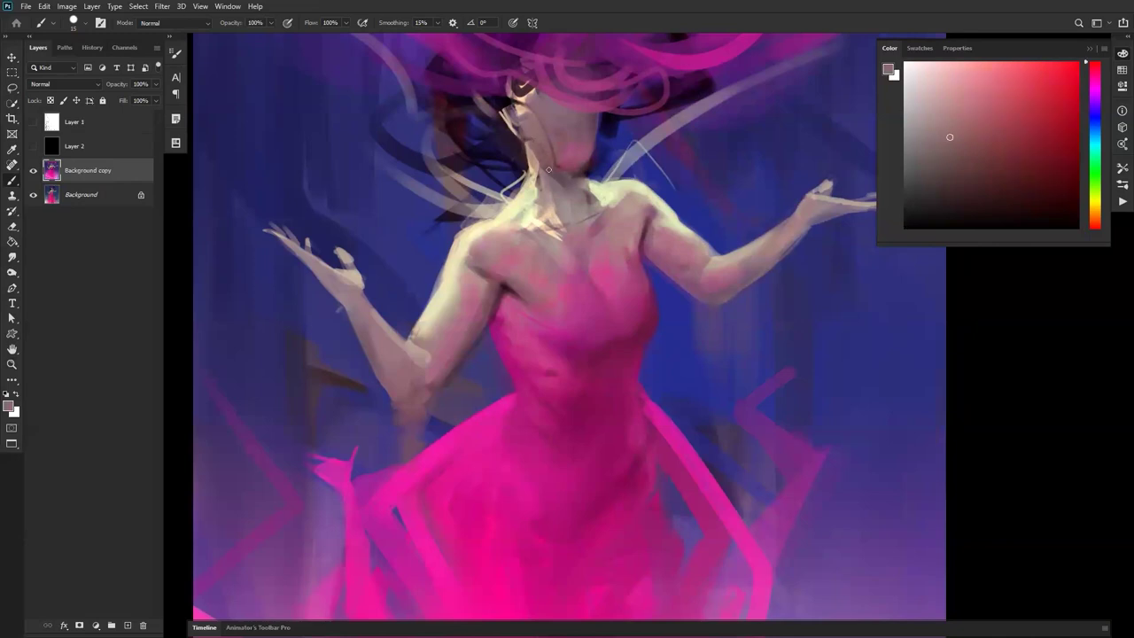
alt+click(529, 142)
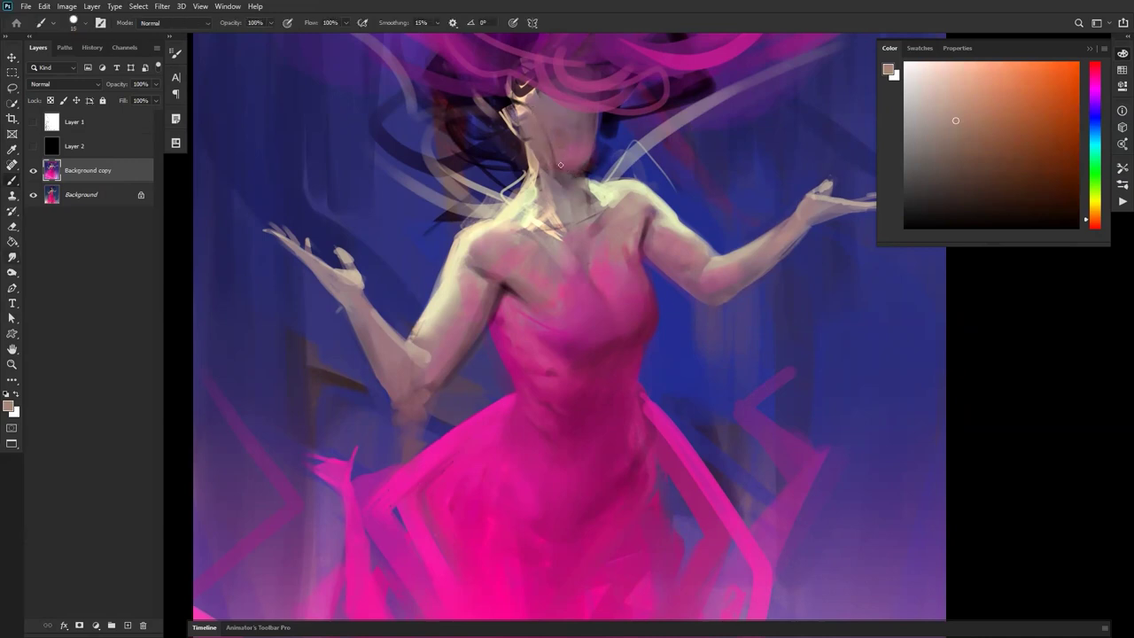
Reset the painting color to black, enlarge the brush and flip the canvas for a check at reduced size.
key(d)
key(bracketright)
key(bracketright)
key(z)
alt+click(586, 209)
alt+click(586, 212)
alt+click(591, 229)
alt+click(592, 232)
key(ctrl+shift+h)
click(607, 268)
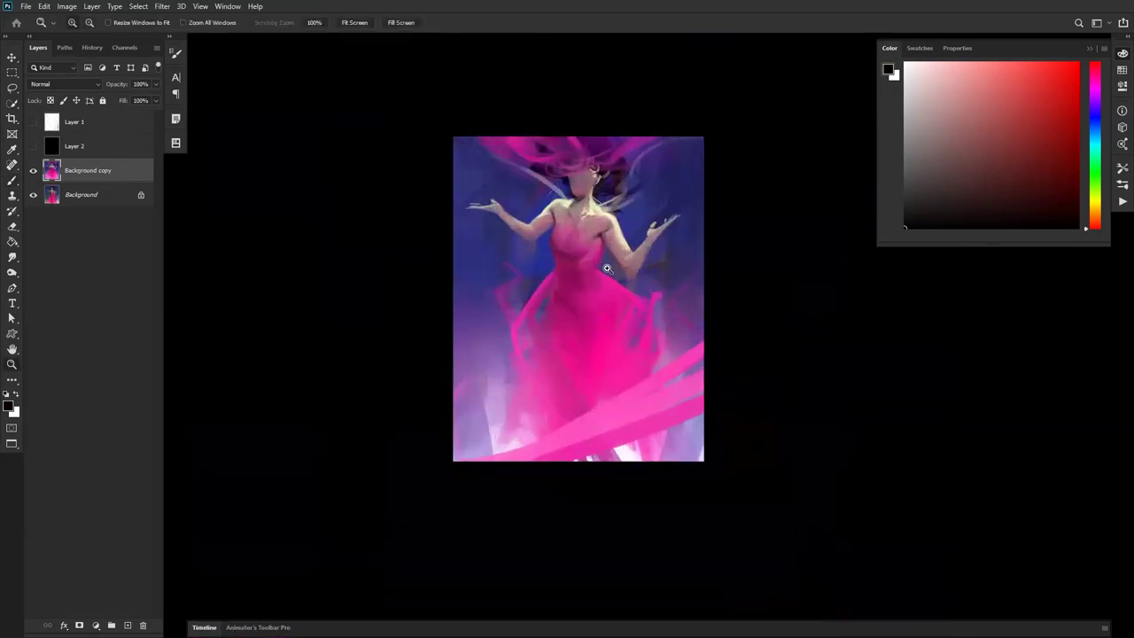
Touch up the hair beside the head in black, then even out the face with an enlarged brush in sampled muted mauve.
click(606, 268)
key(b)
key(bracketleft)
drag(519, 126, 536, 127)
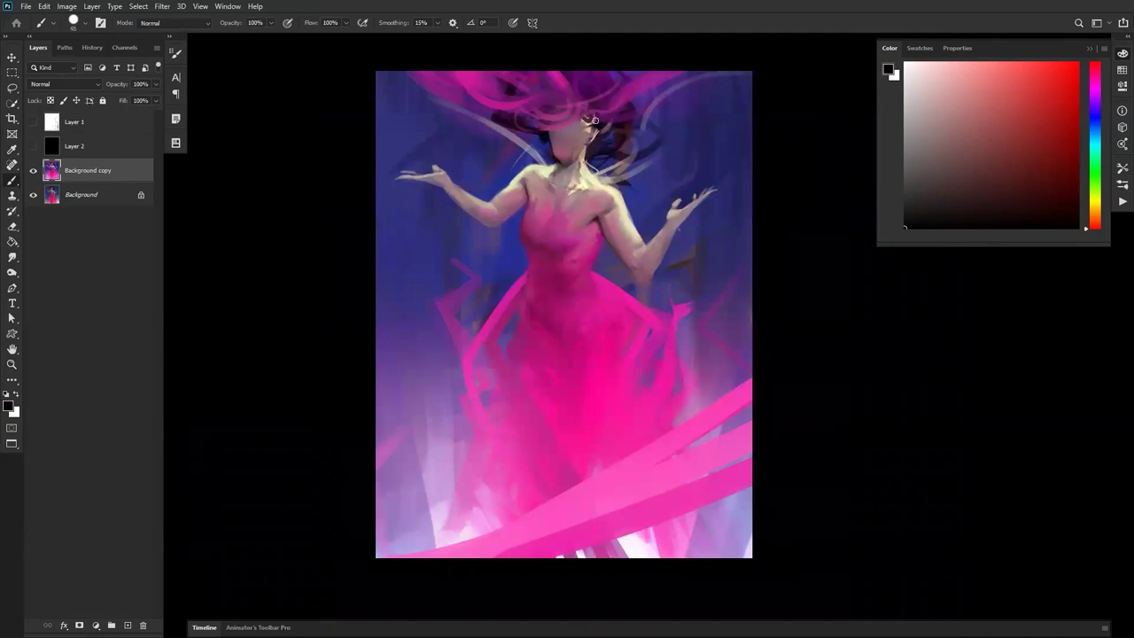
key(bracketright)
key(bracketright)
key(bracketright)
key(bracketright)
key(bracketright)
alt+click(576, 131)
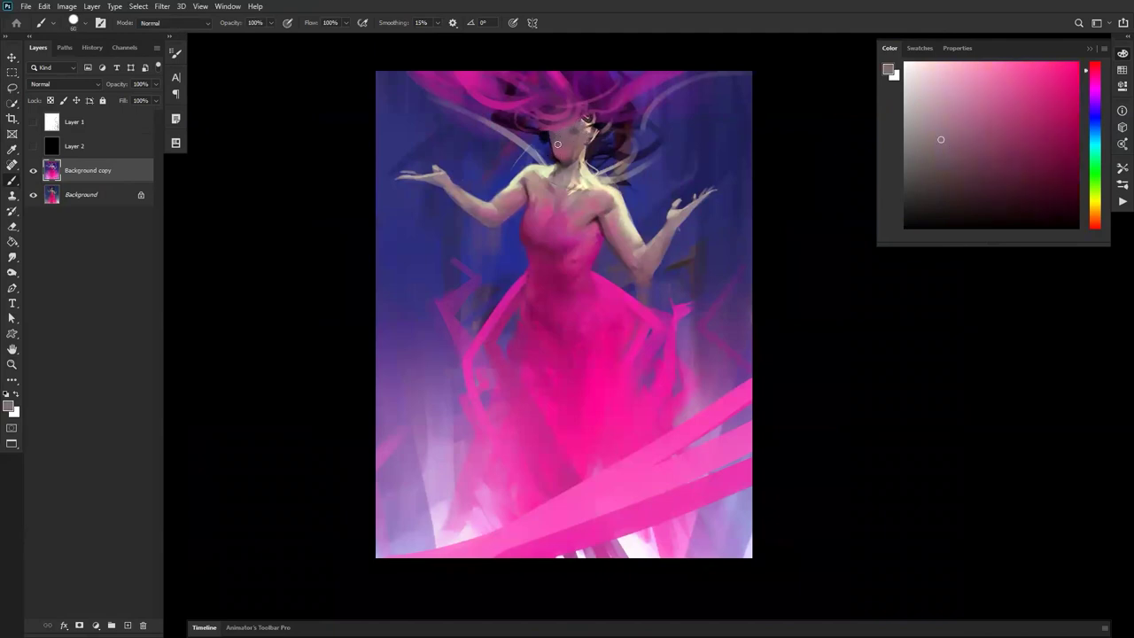
Flip the canvas and refine the ear and temple area with black and sampled mauve, blending with Smudge at 25% strength.
key(ctrl+f)
key(d)
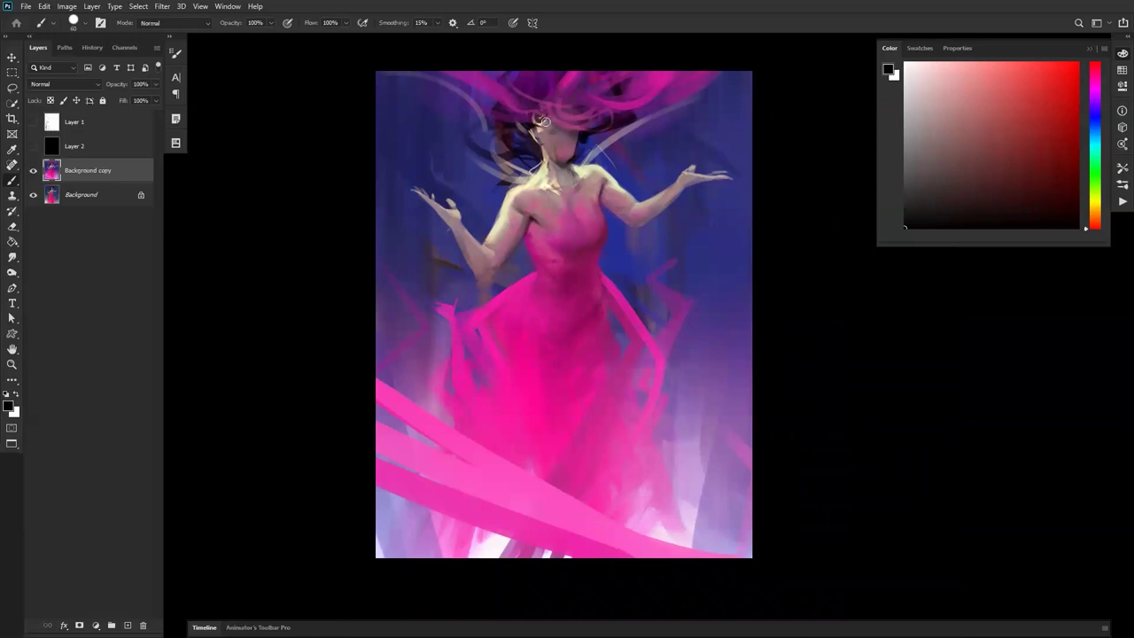
alt+click(549, 124)
key(r)
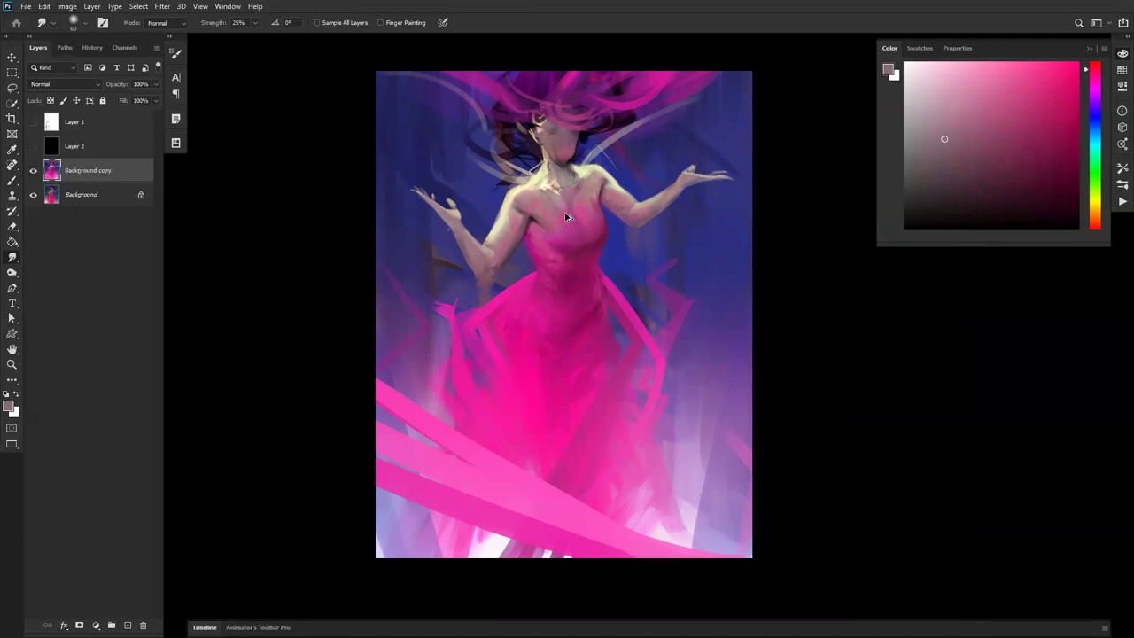
key(ctrl+shift+h)
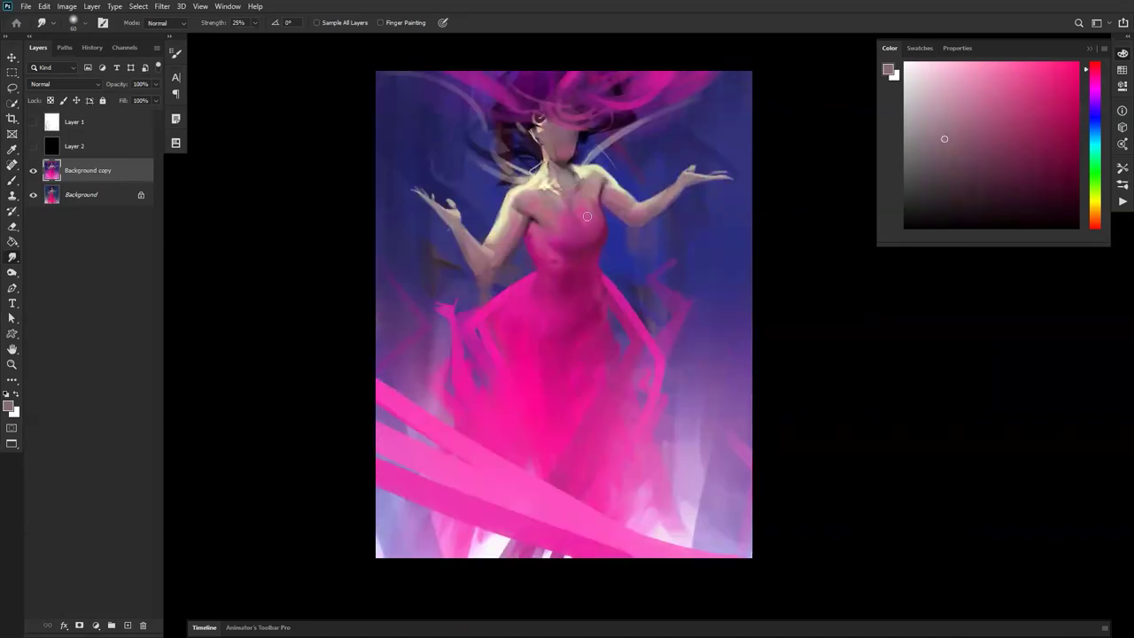
Paint the folds of the dress's waist and skirt with magentas sampled from the dress, then flip the canvas.
key(b)
alt+click(550, 246)
alt+click(532, 280)
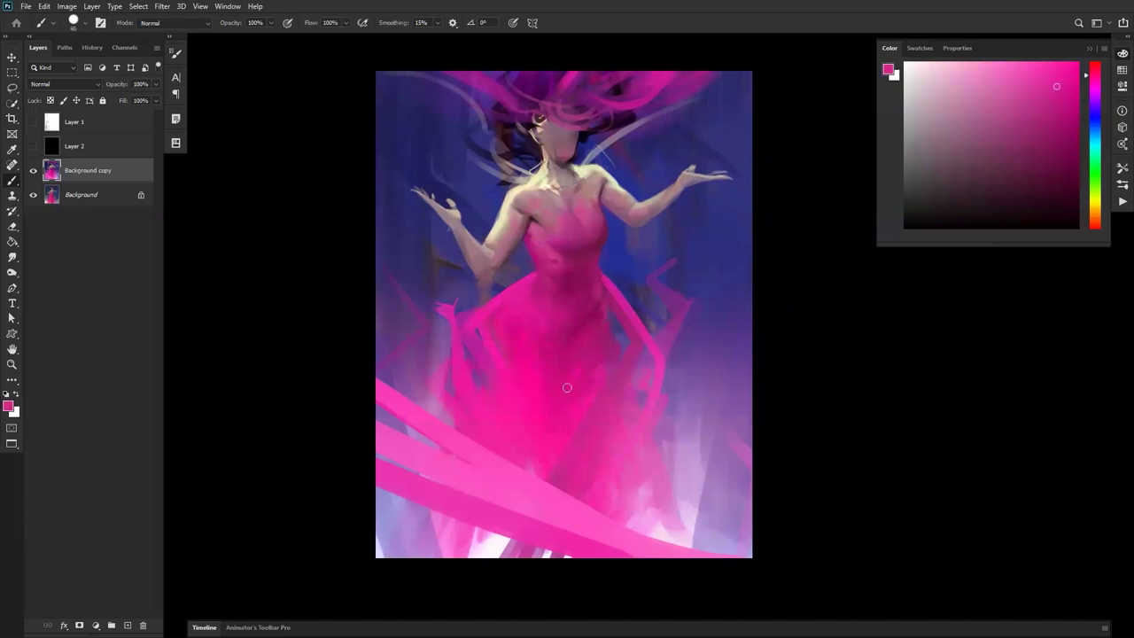
alt+click(522, 287)
alt+click(493, 303)
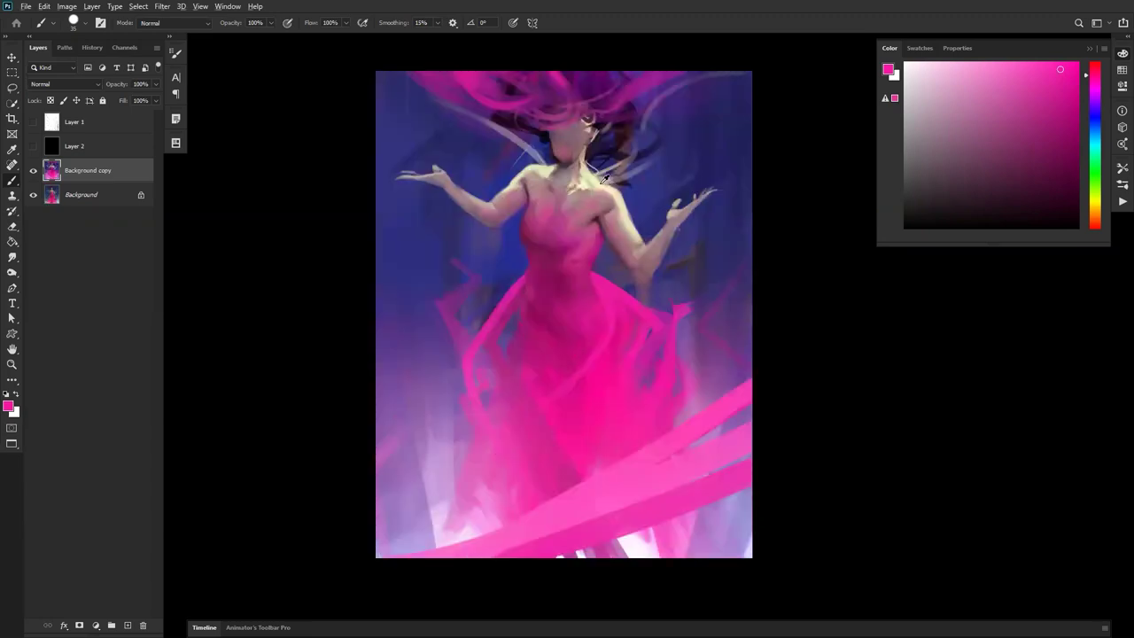
Paint a light strand from the shoulder up past the hair in sampled pale cream and sample the chest tone.
alt+click(605, 178)
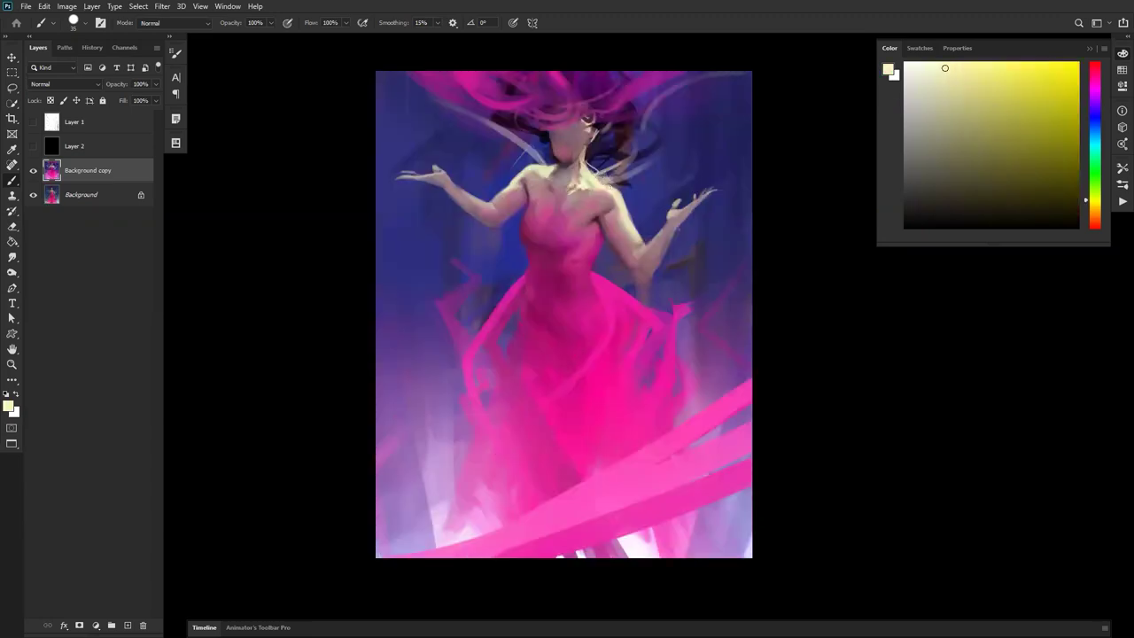
drag(621, 161, 671, 76)
alt+click(541, 192)
Sweep broad ribbons in sampled dress magenta from the waist across the left background and down beside the skirt.
alt+click(537, 273)
alt+click(522, 280)
key(bracketright)
key(bracketright)
key(bracketright)
key(bracketright)
key(bracketright)
key(bracketright)
key(bracketright)
mouse_move(405, 344)
mouse_down()
mouse_move(394, 311)
mouse_move(510, 259)
mouse_up()
mouse_move(484, 304)
mouse_down()
mouse_move(431, 509)
mouse_move(448, 472)
mouse_up()
Add narrower magenta ribbons curving from the left edge of the painting toward the waist.
key(bracketleft)
key(bracketleft)
drag(370, 221, 480, 289)
drag(402, 287, 519, 273)
Paint a curved ribbon from the skirt's right side to the painting's right edge, redoing it in resampled dress pink.
key(bracketleft)
drag(666, 311, 747, 278)
alt+click(641, 329)
key(ctrl+z)
alt+click(659, 319)
drag(676, 312, 771, 276)
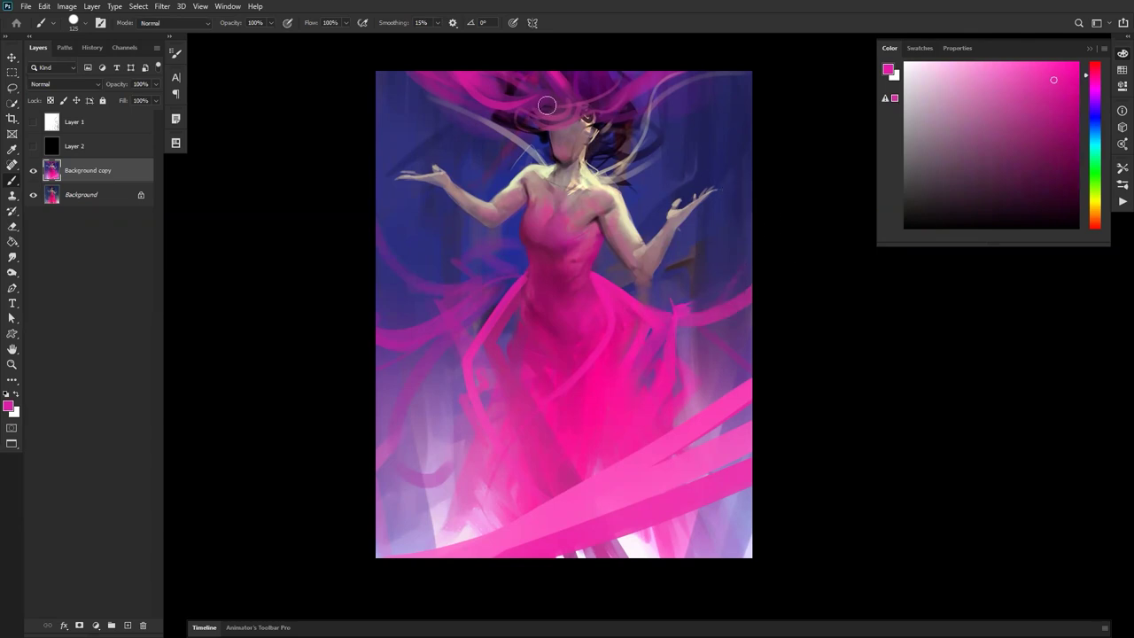
Paint bold pink locks through the hair above the head, finishing with a smaller brush in sampled hair pink.
mouse_move(467, 81)
mouse_down()
mouse_move(524, 106)
mouse_move(535, 87)
mouse_move(535, 97)
mouse_up()
key(bracketleft)
alt+click(572, 73)
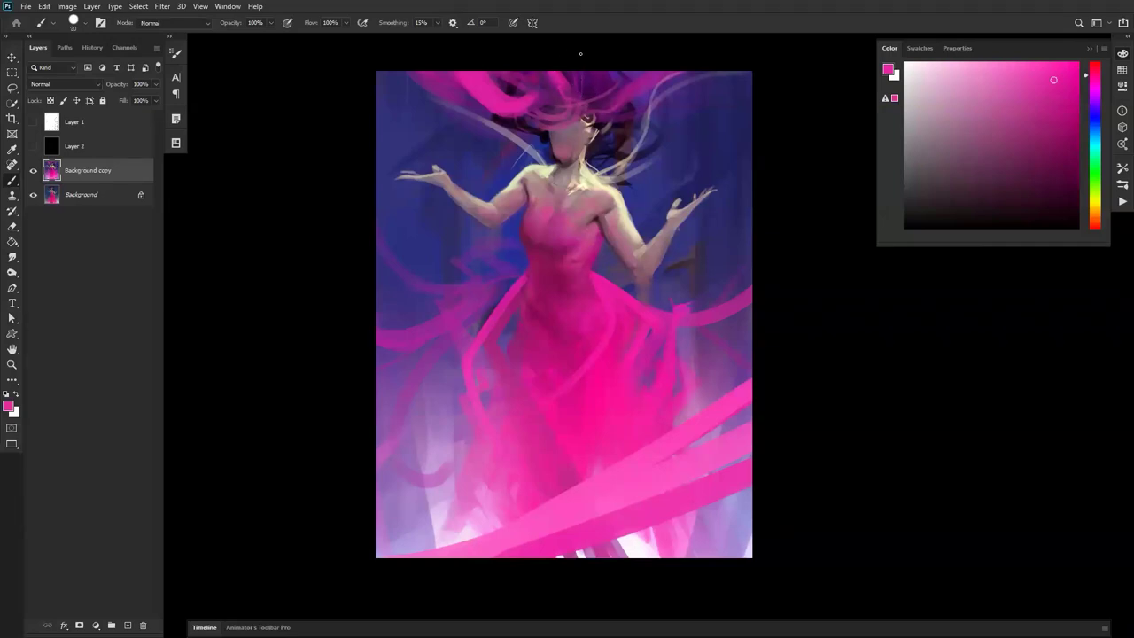
mouse_move(591, 100)
mouse_down()
mouse_move(608, 67)
mouse_move(602, 92)
mouse_up()
Paint dark hair masses behind the left side of the head with a much larger brush in black.
key(bracketright)
key(d)
key(bracketright)
key(bracketright)
key(bracketright)
key(bracketright)
mouse_move(537, 151)
mouse_down()
mouse_move(428, 91)
mouse_move(455, 111)
mouse_up()
key(bracketright)
mouse_move(505, 144)
mouse_down()
mouse_move(480, 124)
mouse_move(519, 141)
mouse_up()
Try sweeping long black locks of hair outward to both sides of the painting and check them at reduced size.
drag(613, 142, 757, 117)
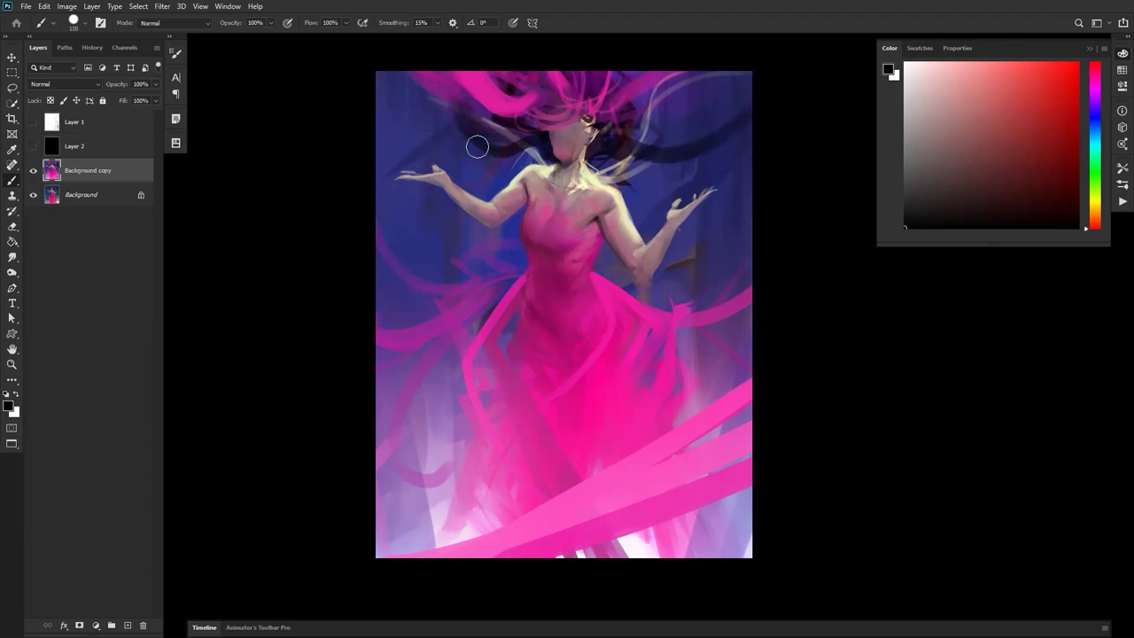
drag(477, 146, 357, 109)
key(z)
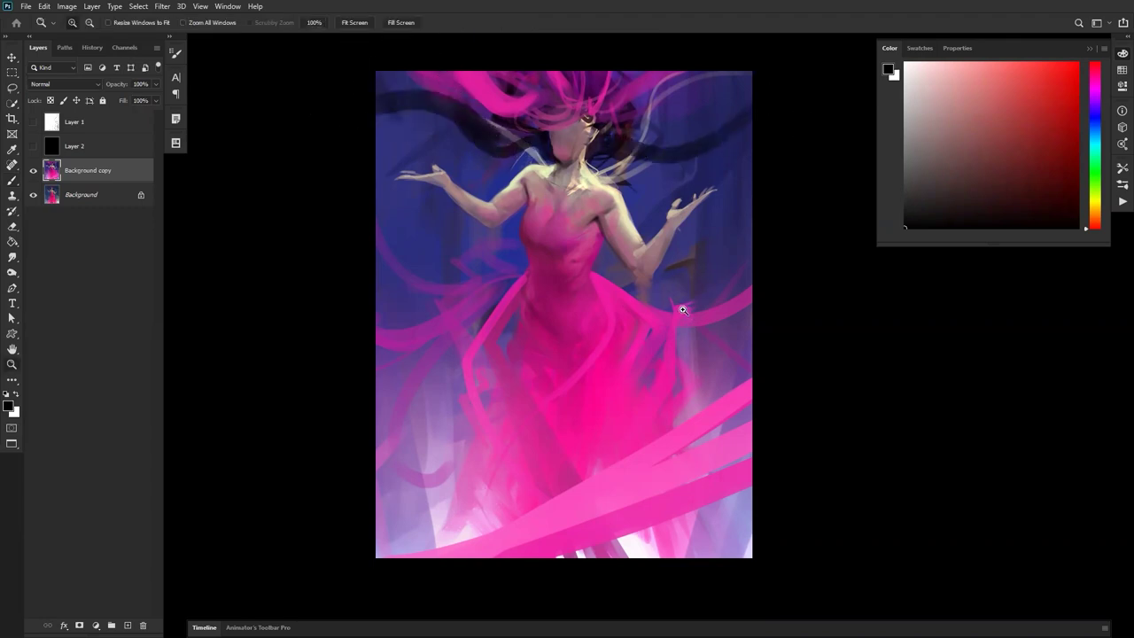
alt+click(682, 309)
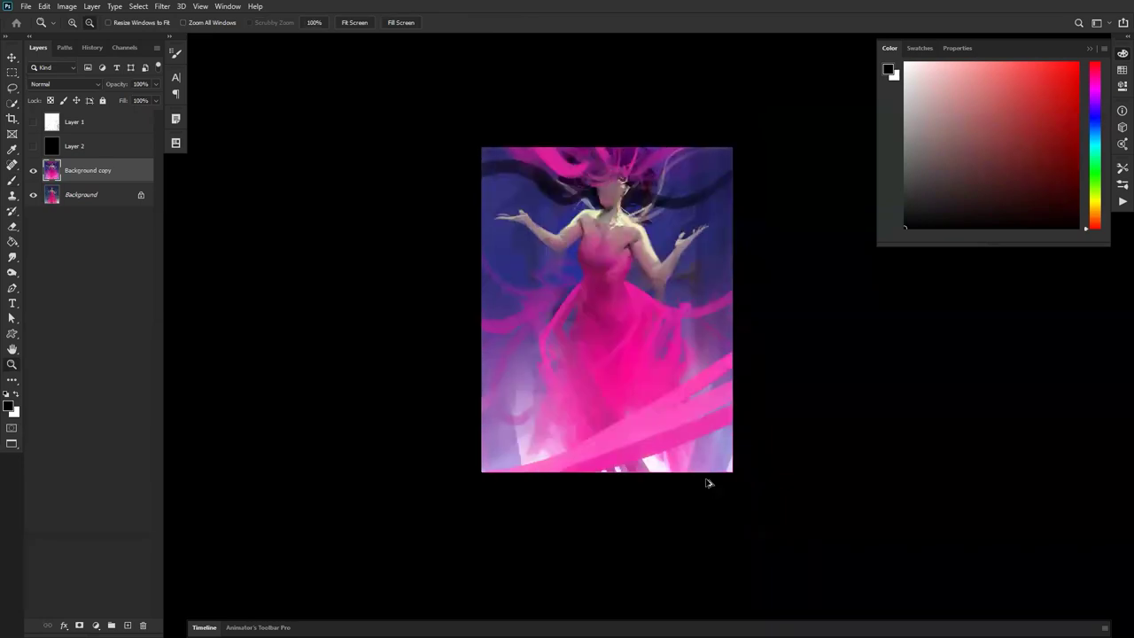
Undo the long black hair sweeps.
key(ctrl+z)
key(ctrl+alt+z)
key(ctrl+alt+z)
key(ctrl+alt+z)
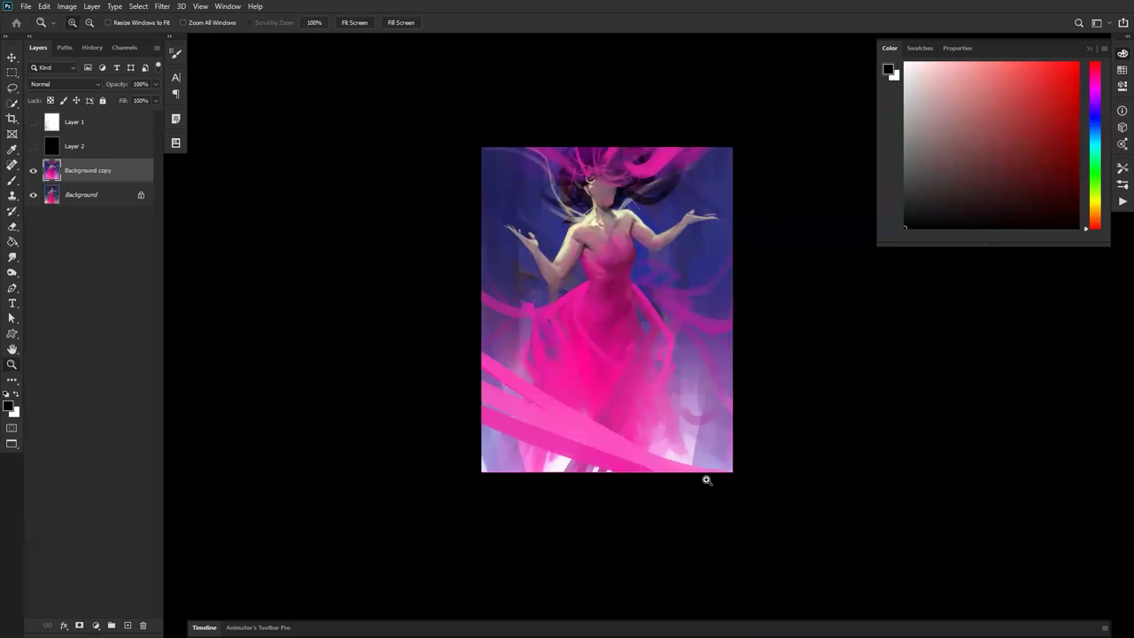
Refine the neck and shoulder on the flipped canvas with sampled pale cream tones and smudge them at 25% strength.
click(648, 253)
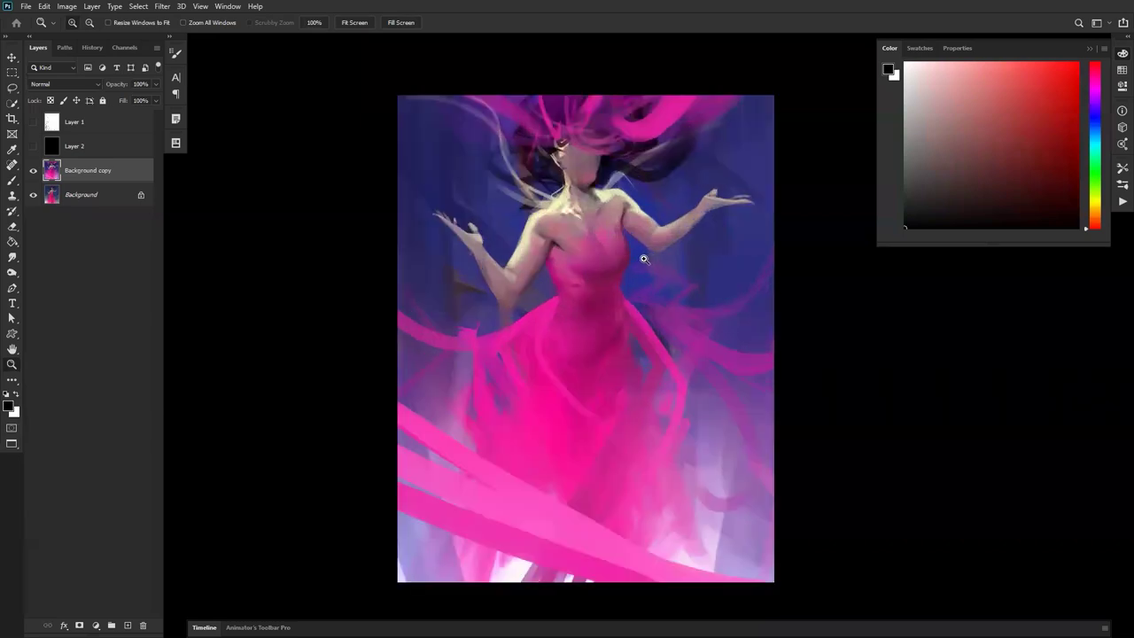
key(b)
alt+click(534, 173)
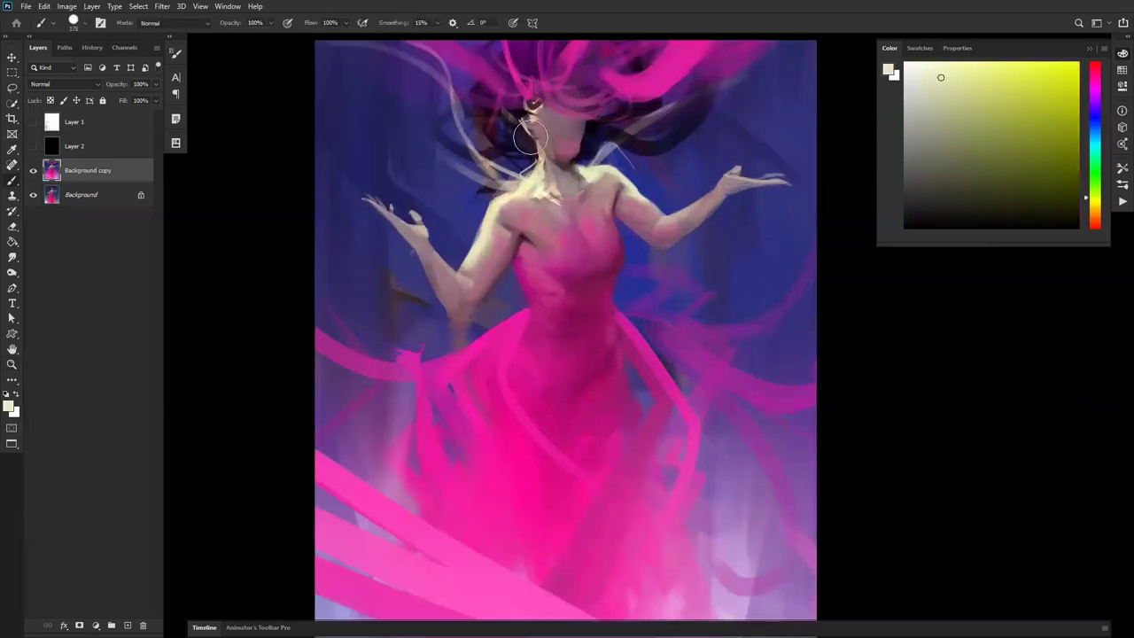
alt+click(529, 176)
key(r)
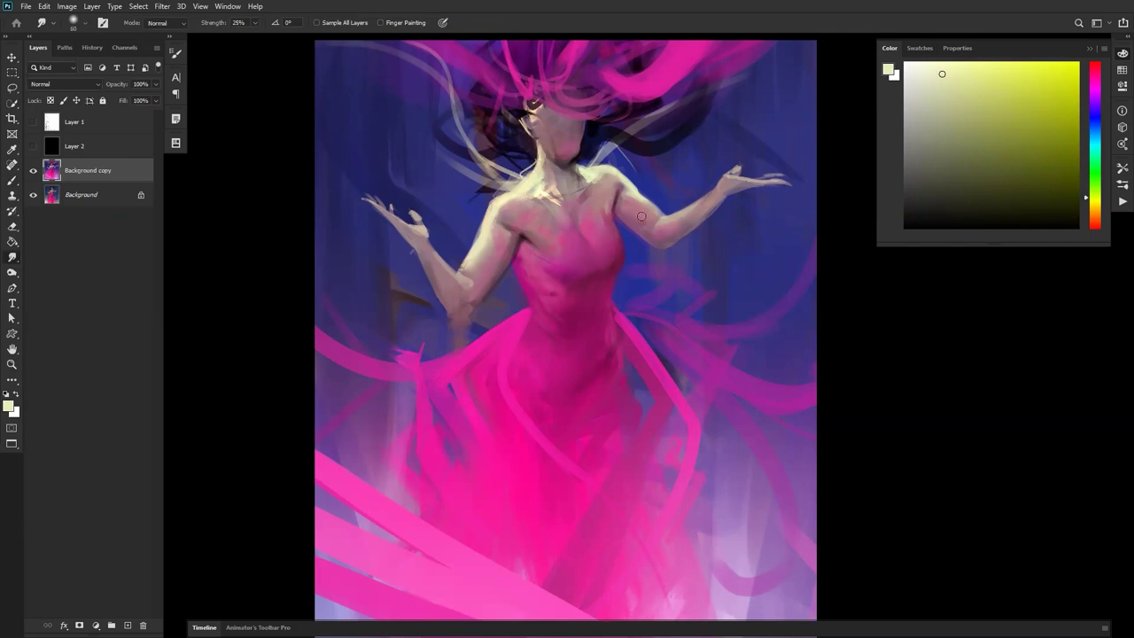
Start a Color Balance adjustment on the painting, setting midtones Cyan–Red to -15 and shifting the remaining color levels.
key(z)
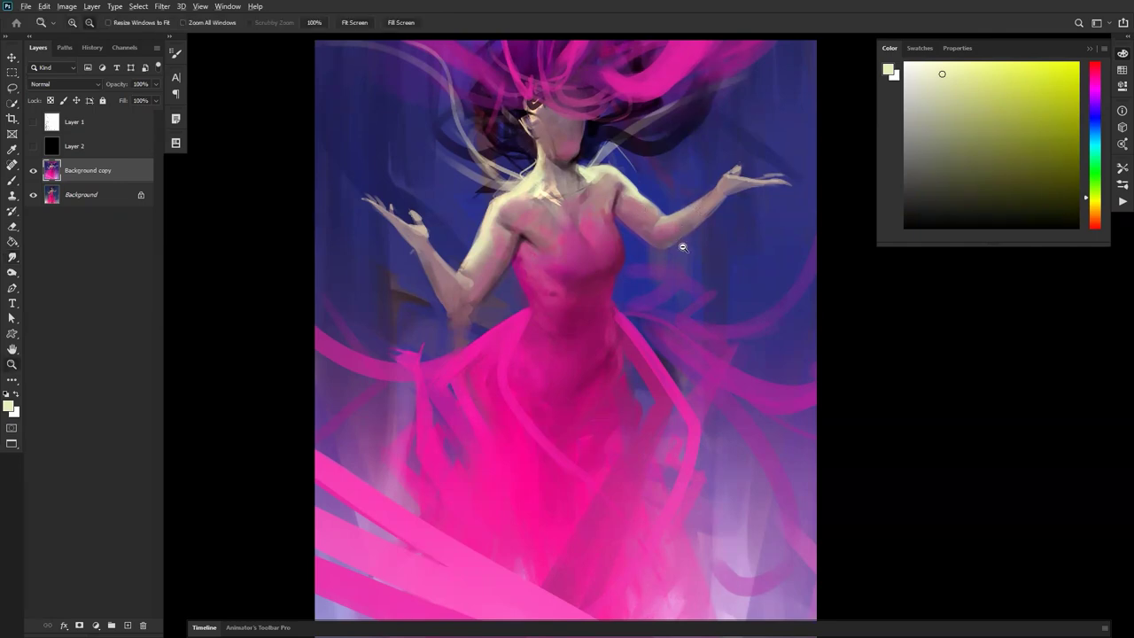
scroll(687, 256, down, 4)
scroll(691, 269, up, 3)
key(ctrl+b)
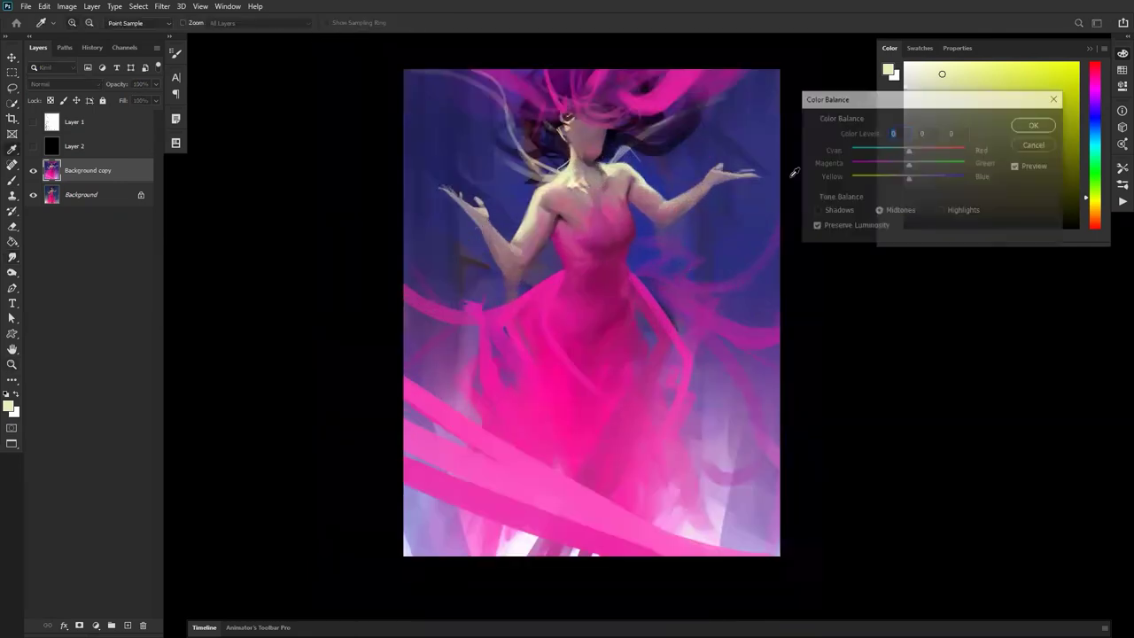
drag(896, 158, 893, 157)
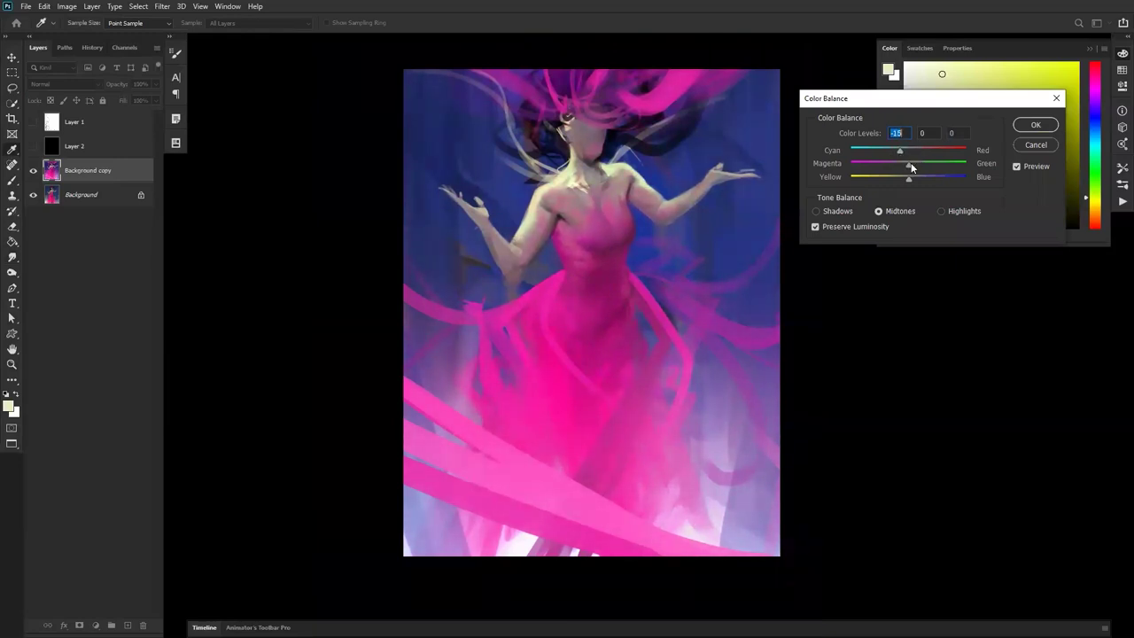
drag(902, 168, 922, 180)
key(Tab)
Set the shadows to +12 Cyan–Red and +3 Magenta–Green, compare with the preview off and on, and apply the Color Balance.
click(851, 212)
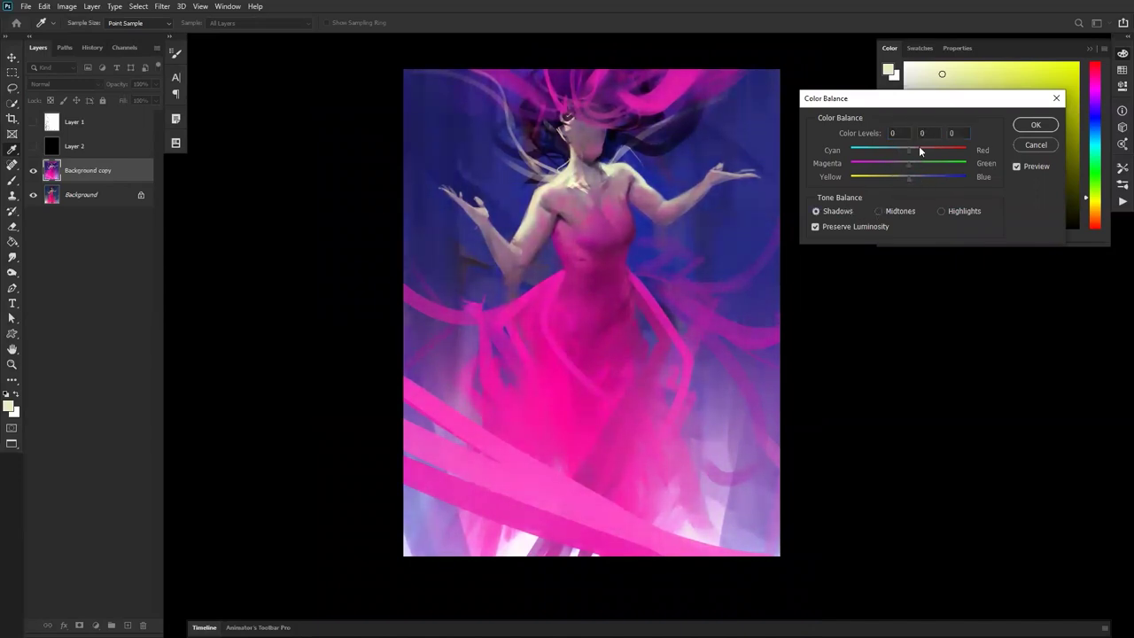
mouse_move(897, 152)
mouse_down()
mouse_move(921, 150)
mouse_move(921, 165)
mouse_move(905, 163)
mouse_up()
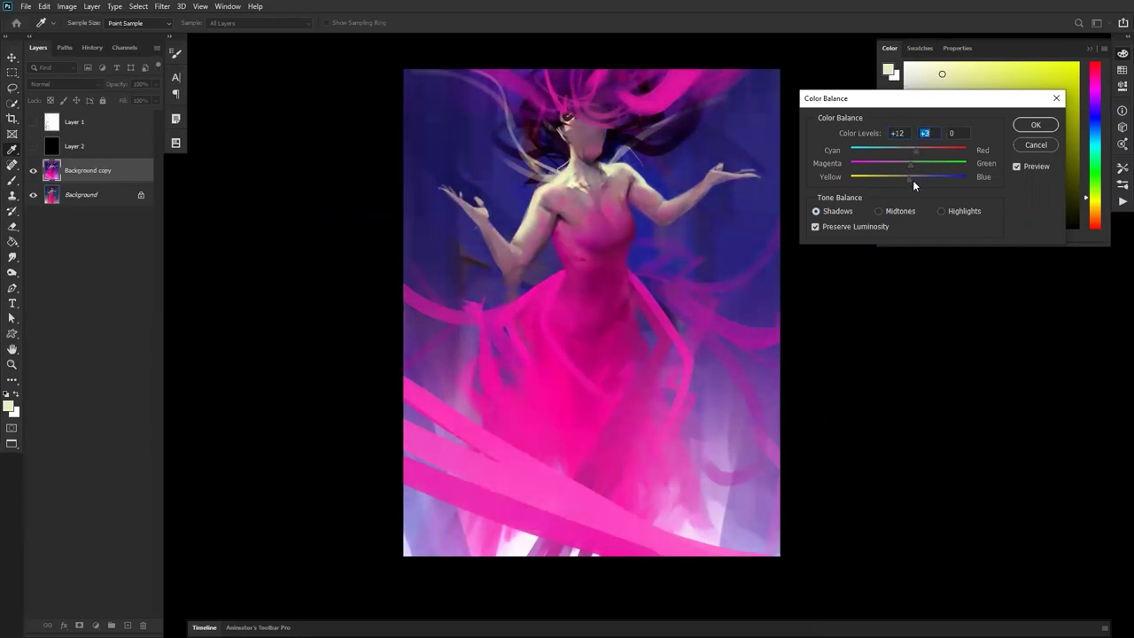
click(1020, 169)
click(1021, 168)
click(1036, 125)
scroll(622, 138, up, 2)
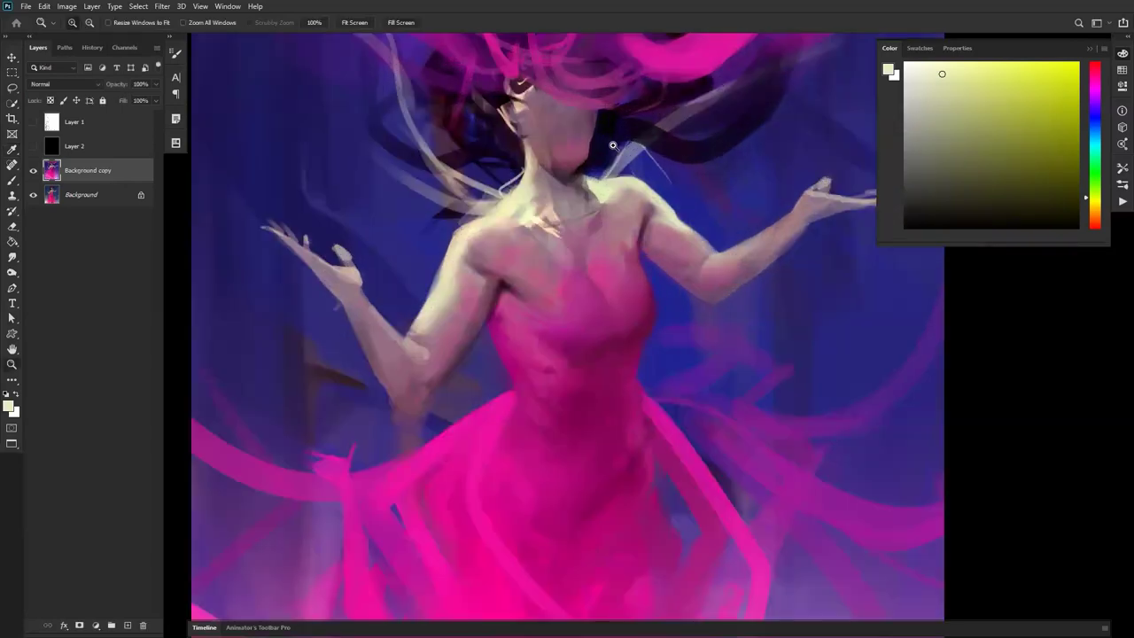
Refine the shading around the jaw and neck with a mauve sampled from the face.
key(b)
alt+click(587, 140)
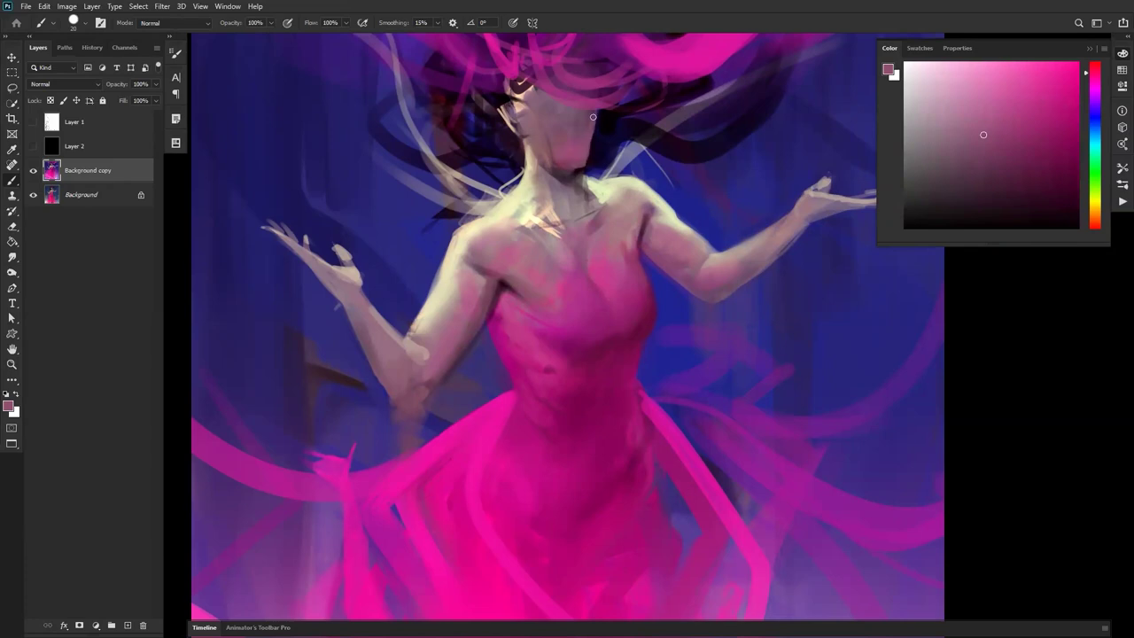
key(d)
scroll(594, 129, down, 6)
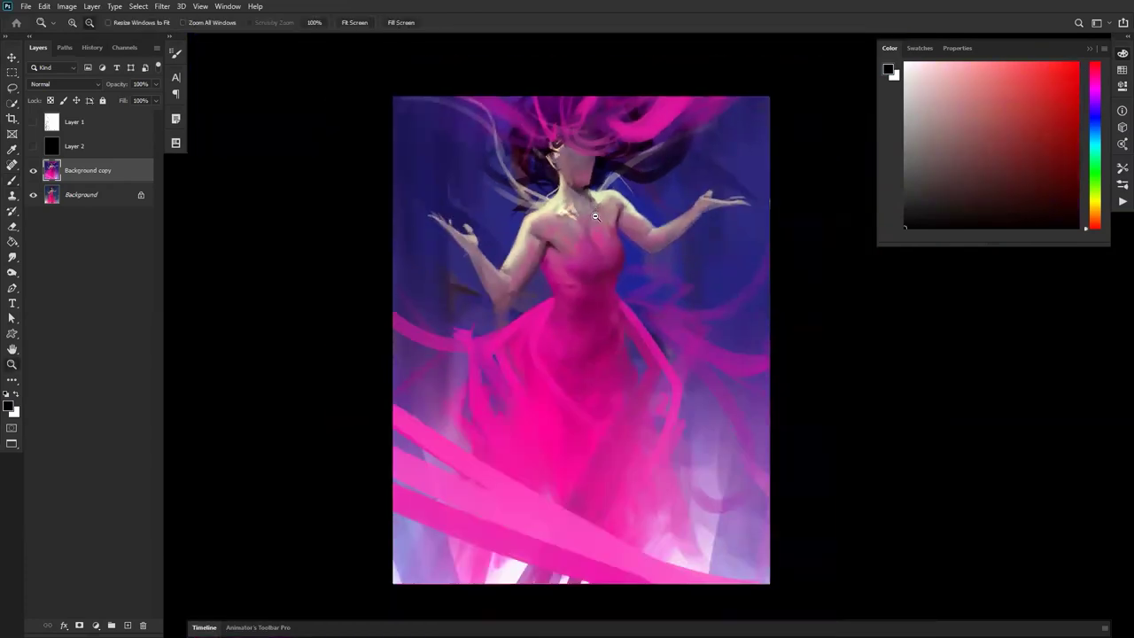
Flip the canvas horizontally and paint a sampled skin tone along the armpit fold with a 15 px brush.
key(ctrl+shift+h)
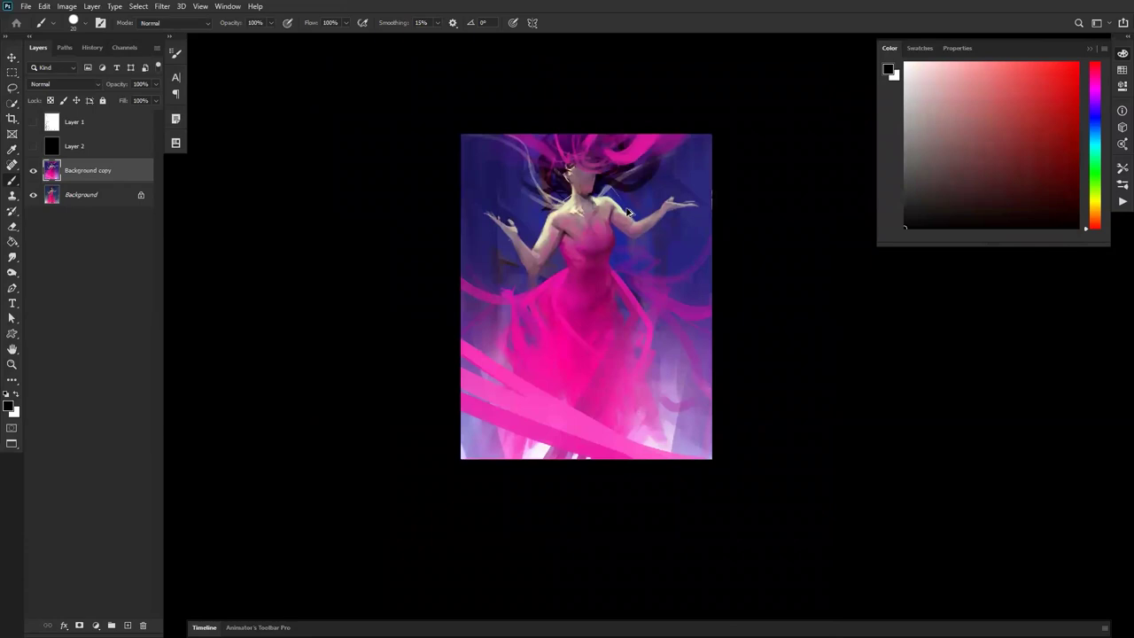
key(ctrl+shift+h)
scroll(625, 208, up, 5)
alt+click(473, 188)
drag(440, 213, 458, 254)
key(ctrl+z)
key([)
drag(442, 211, 450, 245)
Draw a thin dark seam across the bodice below the bust, using sampled dark magenta and near-black.
alt+click(457, 298)
alt+click(445, 324)
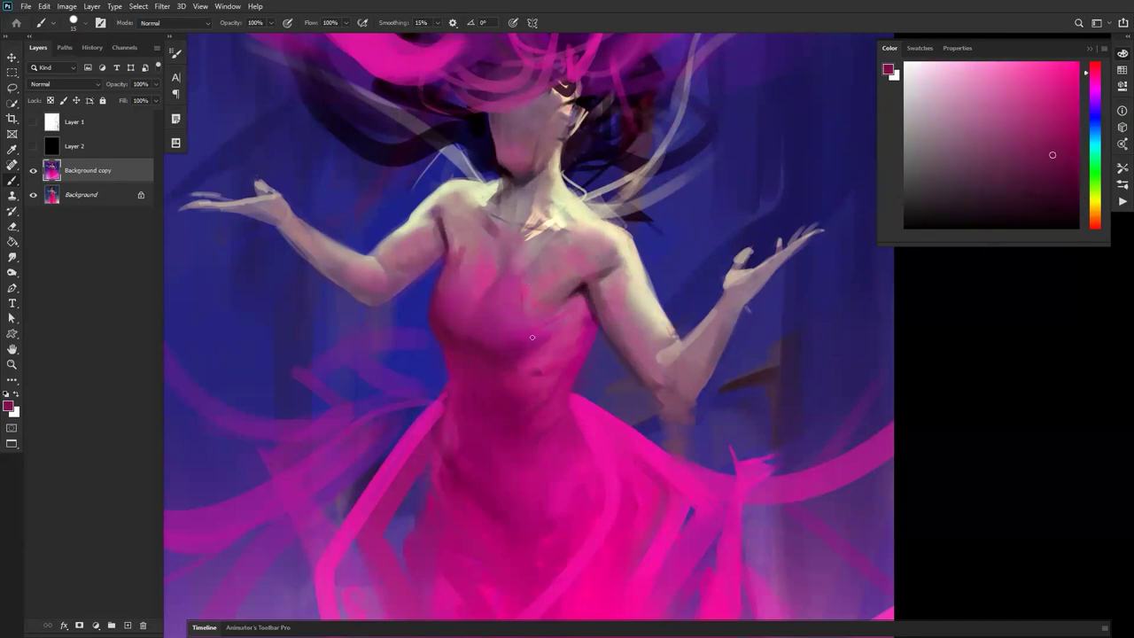
key(d)
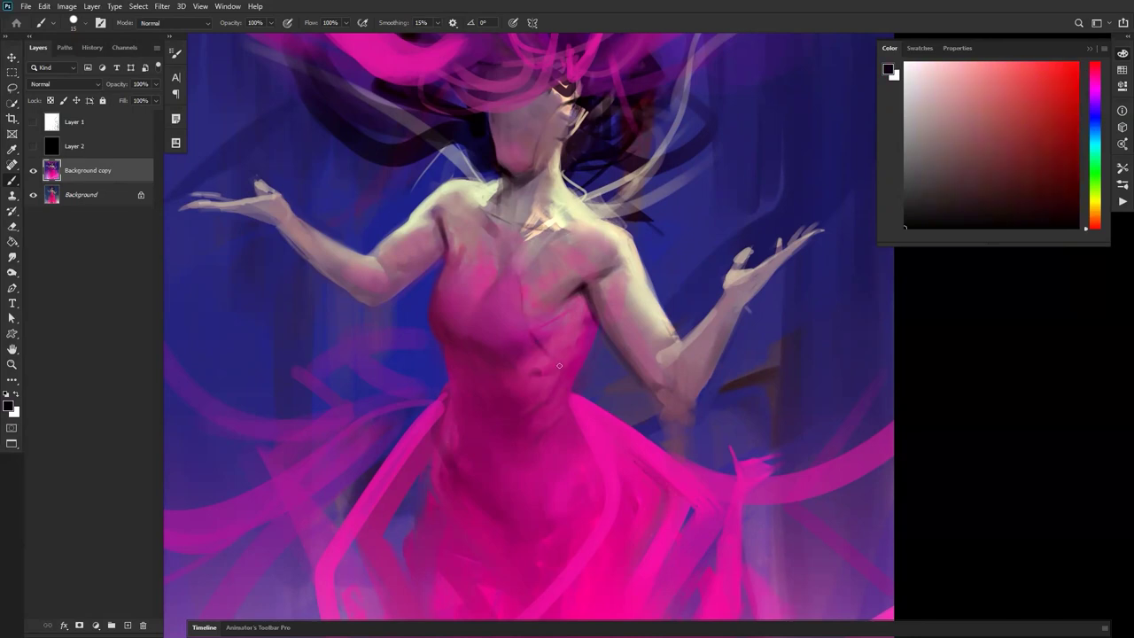
alt+click(514, 251)
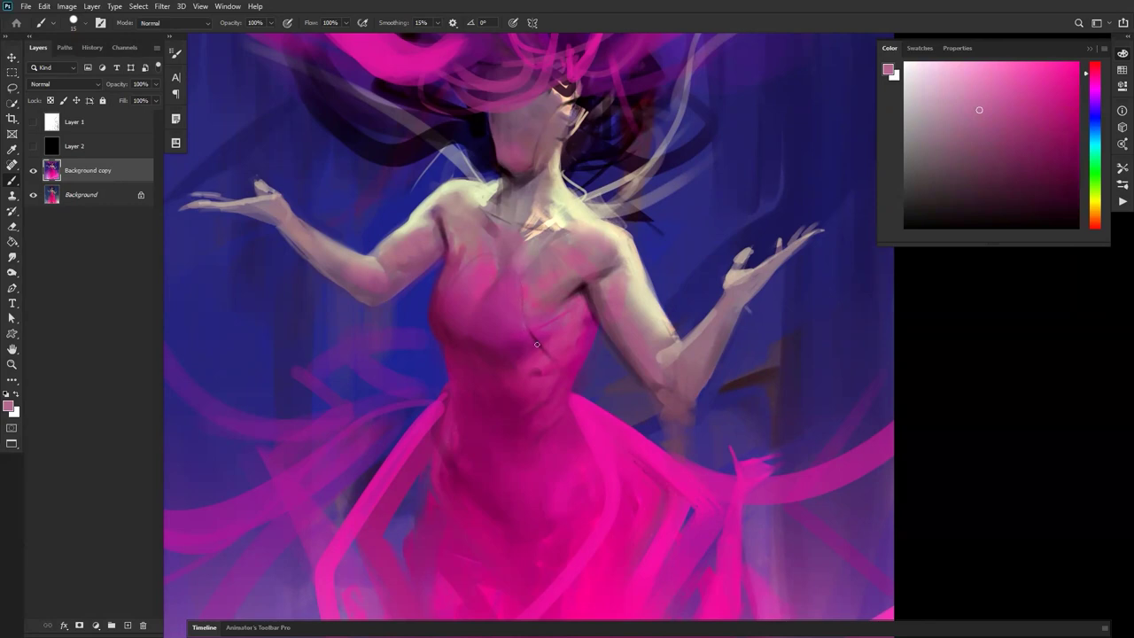
Flip the canvas back and rework the bodice around the seam with pinks and magentas sampled from the dress.
key(z)
alt+click(546, 392)
alt+click(547, 393)
alt+click(550, 392)
key(ctrl+shift+h)
click(556, 380)
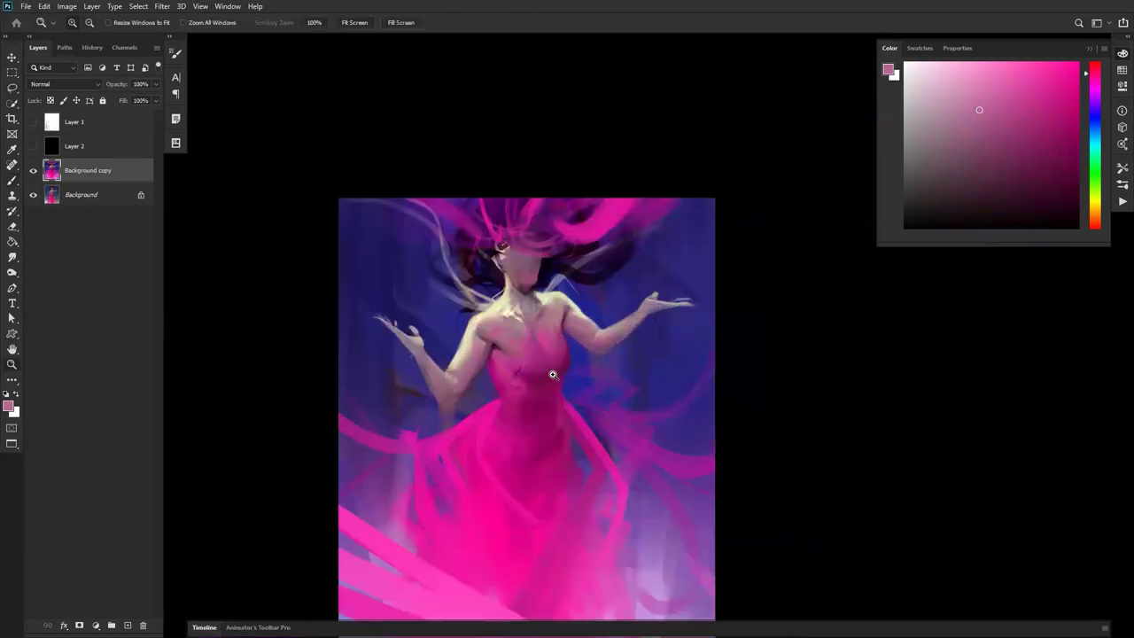
click(556, 379)
key(b)
alt+click(500, 374)
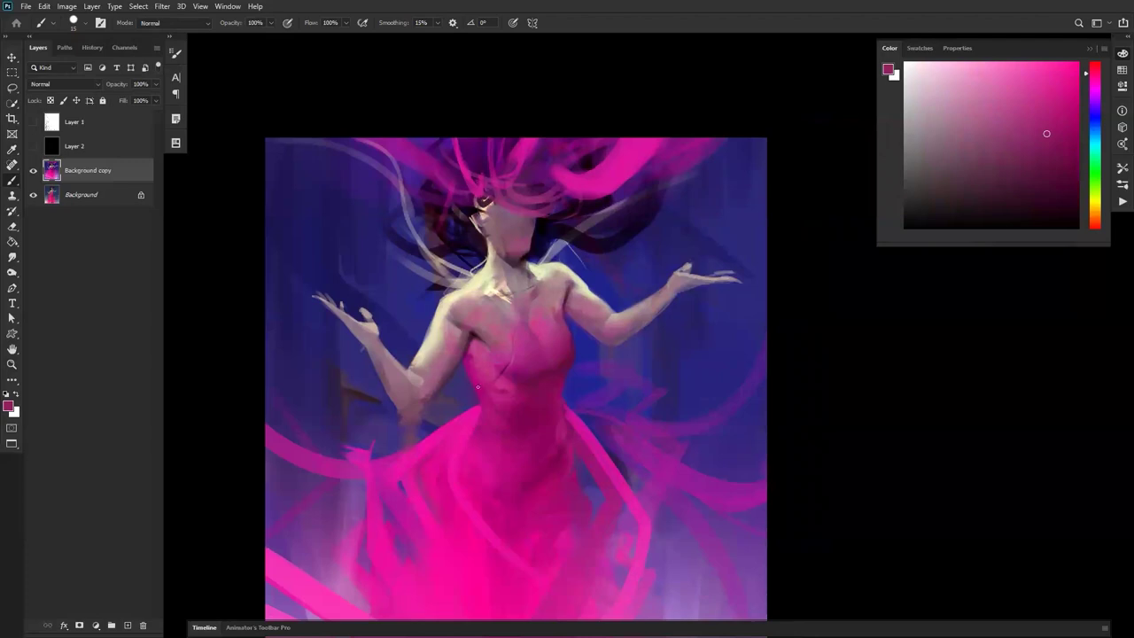
alt+click(501, 364)
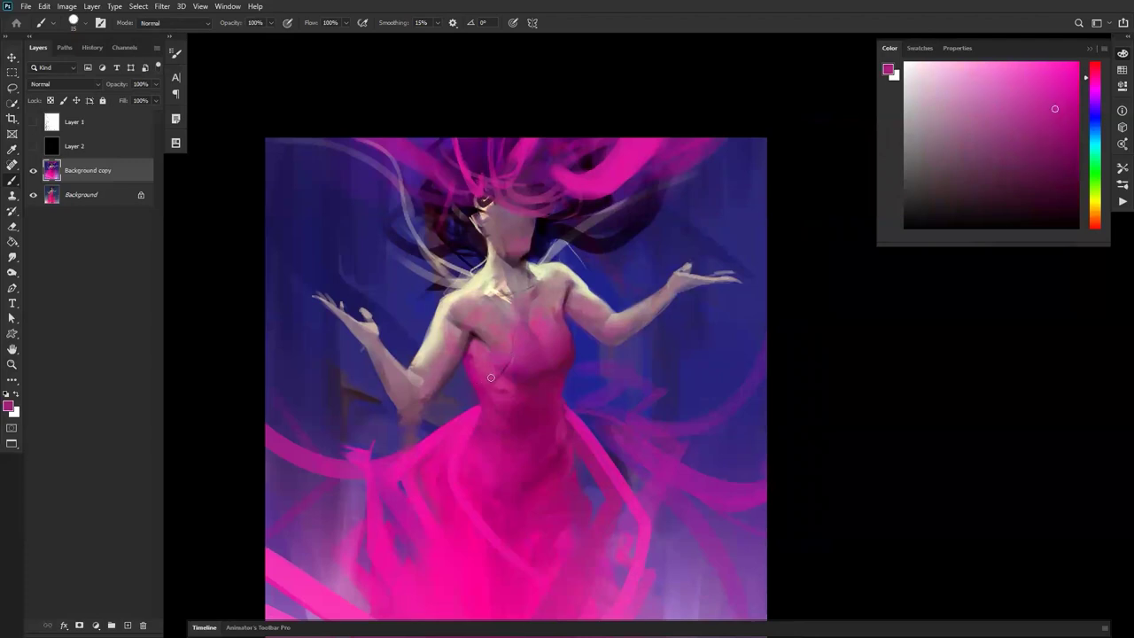
alt+click(533, 326)
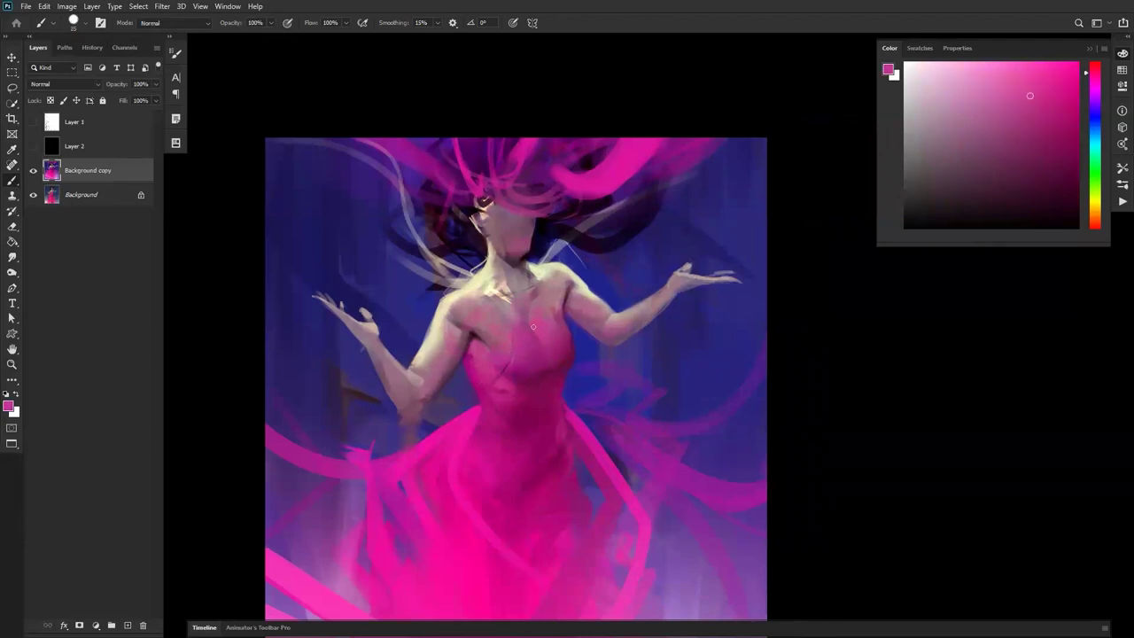
Blend the chest and upper bodice with a much larger brush, using mauve and dusty pink tones sampled from the neck and chest.
key(bracketright)
key(bracketright)
key(bracketright)
key(bracketright)
key(bracketright)
key(bracketright)
key(bracketright)
key(bracketright)
key(bracketright)
key(d)
alt+click(515, 272)
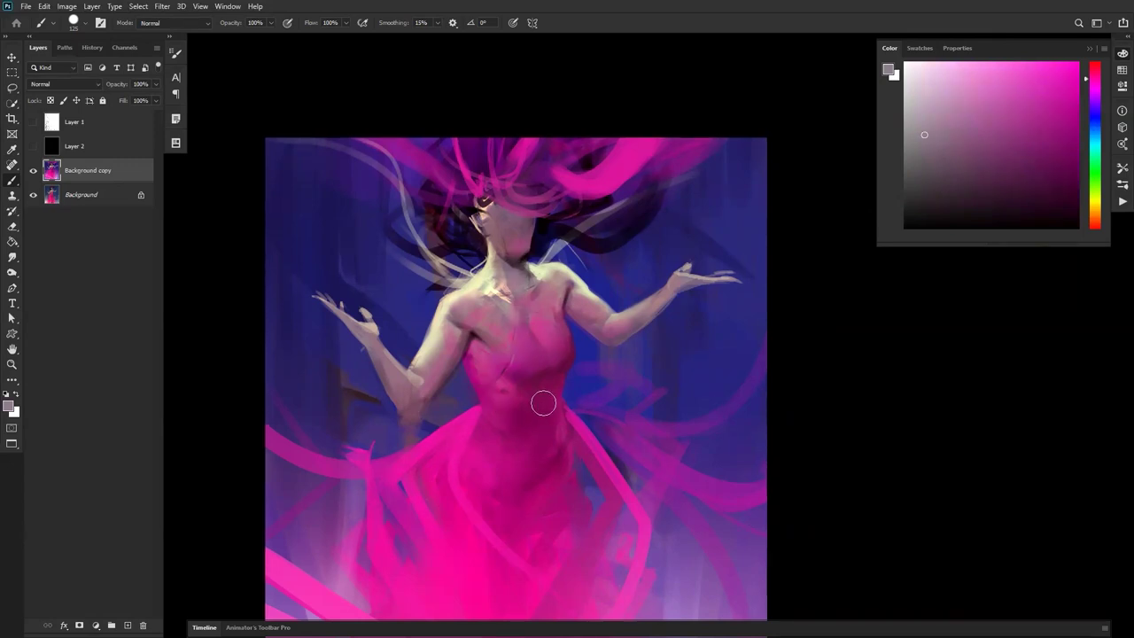
alt+click(490, 320)
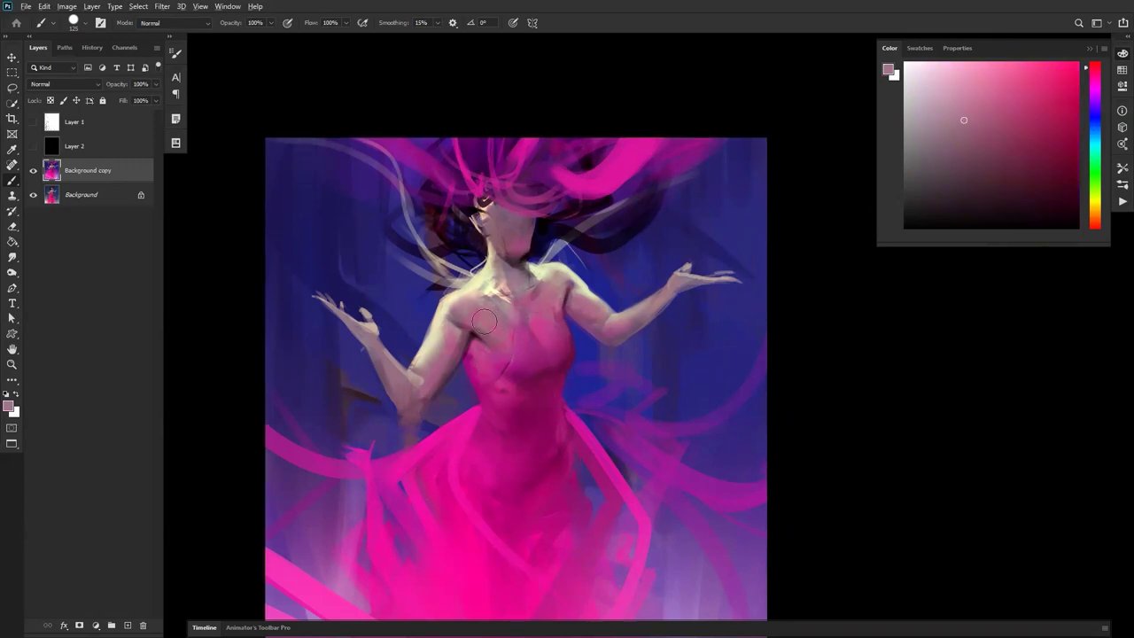
alt+click(485, 320)
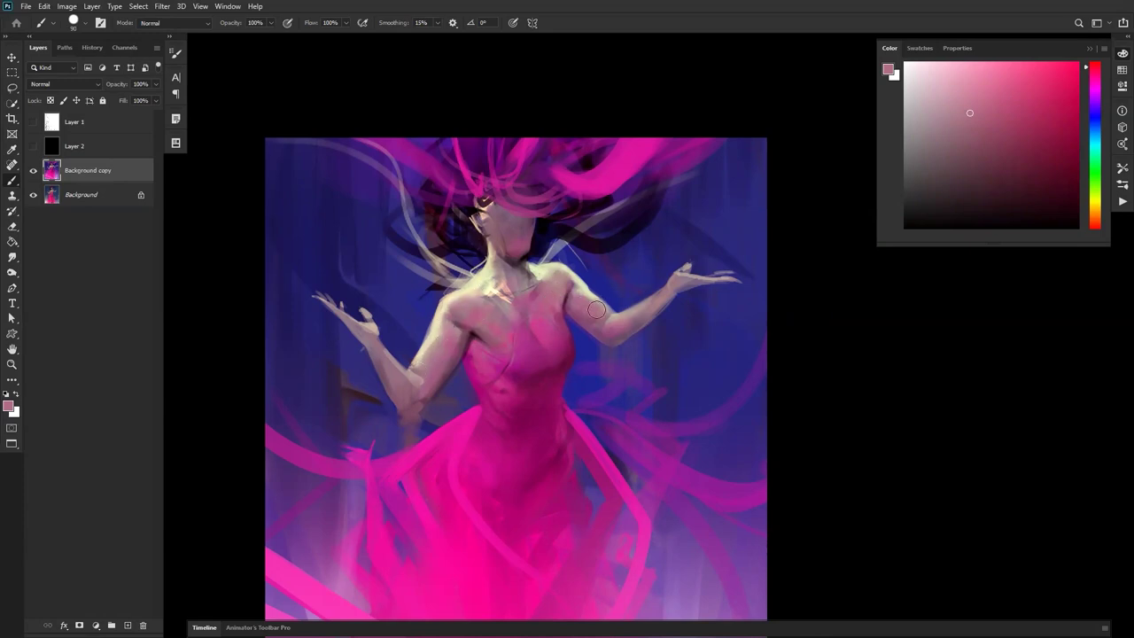
Flip the canvas horizontally and paint sampled background blue around the raised arms to clean their outlines.
key(z)
alt+click(616, 346)
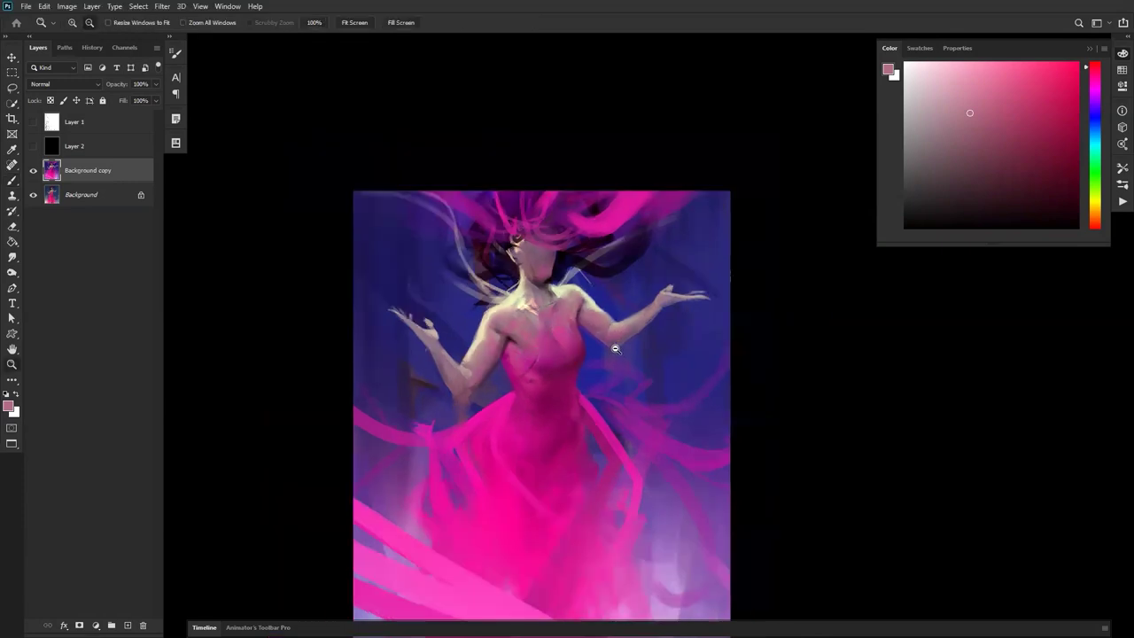
alt+click(618, 349)
alt+click(618, 349)
key(F2)
click(567, 348)
click(564, 347)
click(559, 302)
key(b)
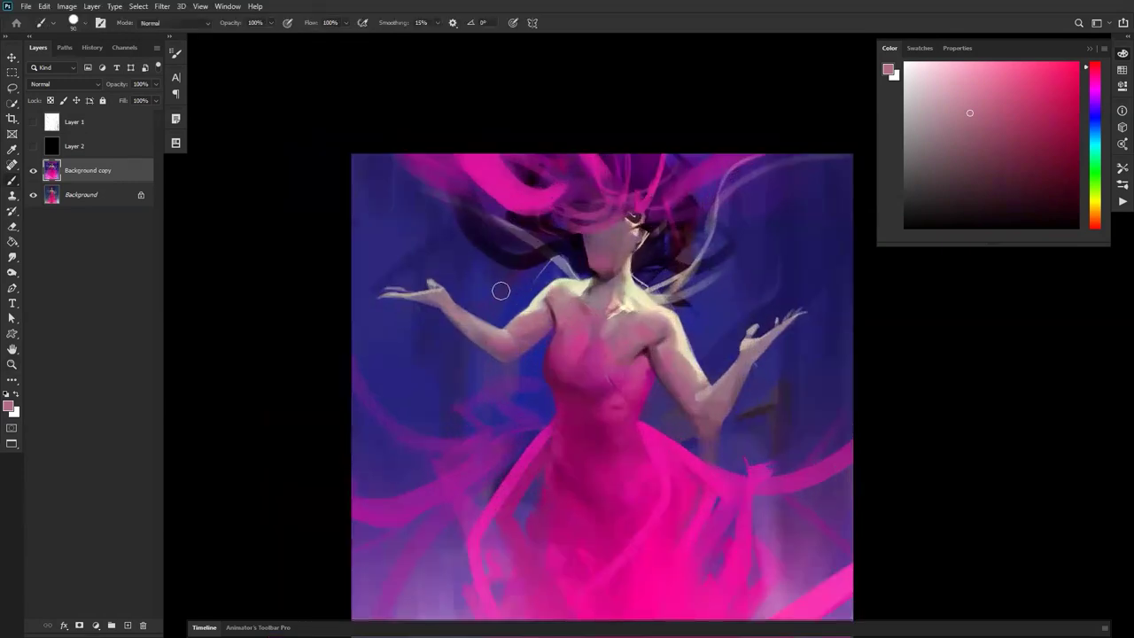
alt+click(498, 314)
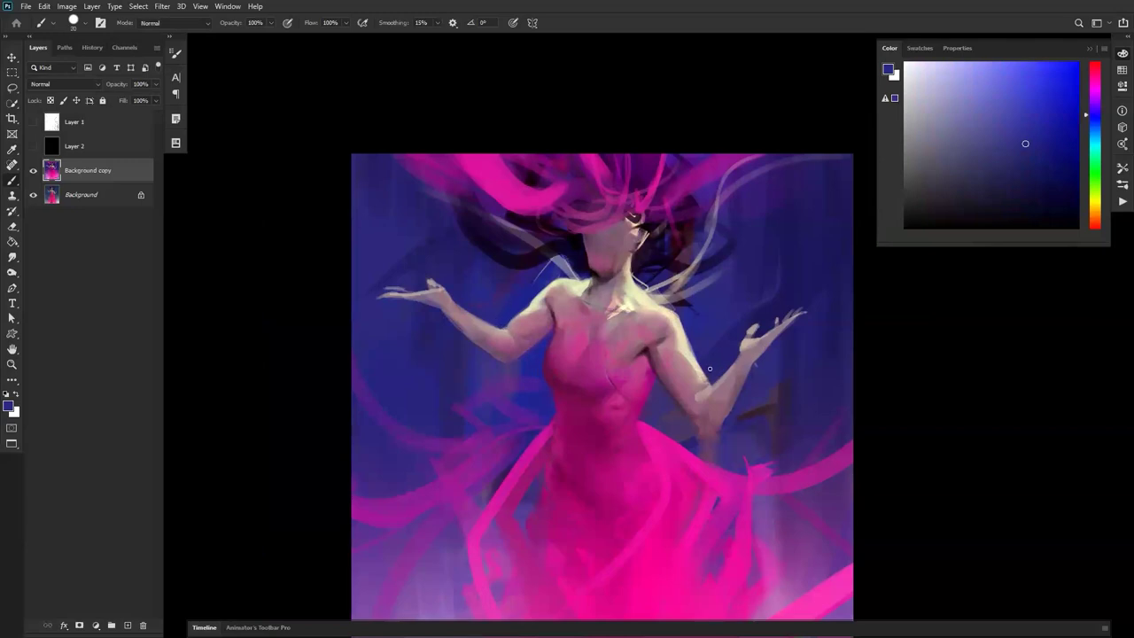
Sharpen the lit edge of the upper arm with sampled cream and trim its contour with background blue.
alt+click(675, 321)
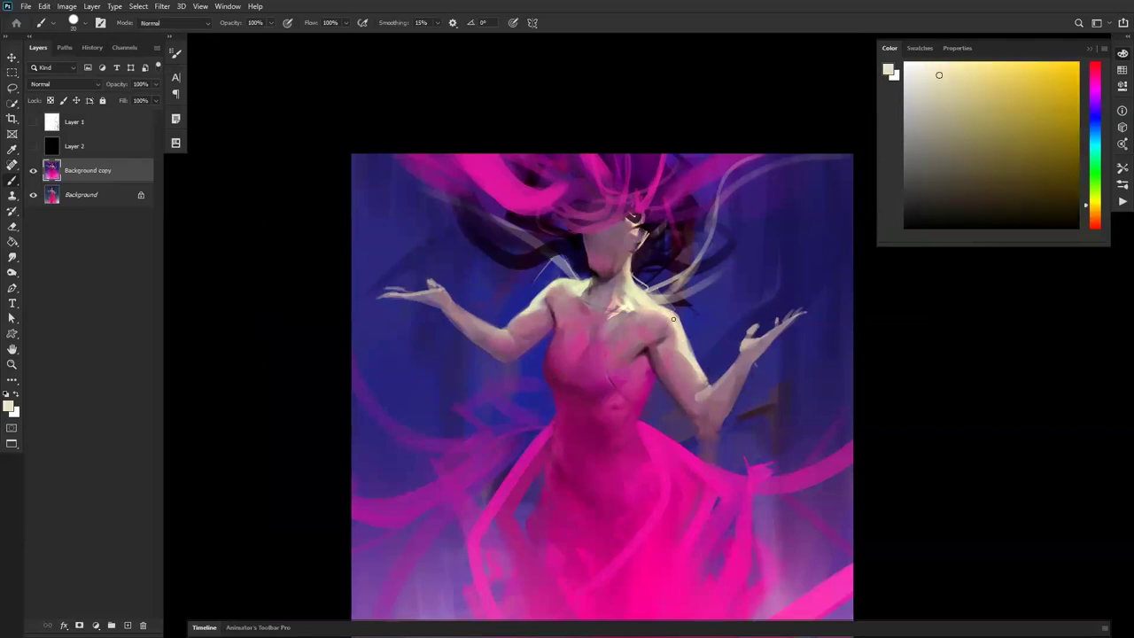
alt+click(698, 334)
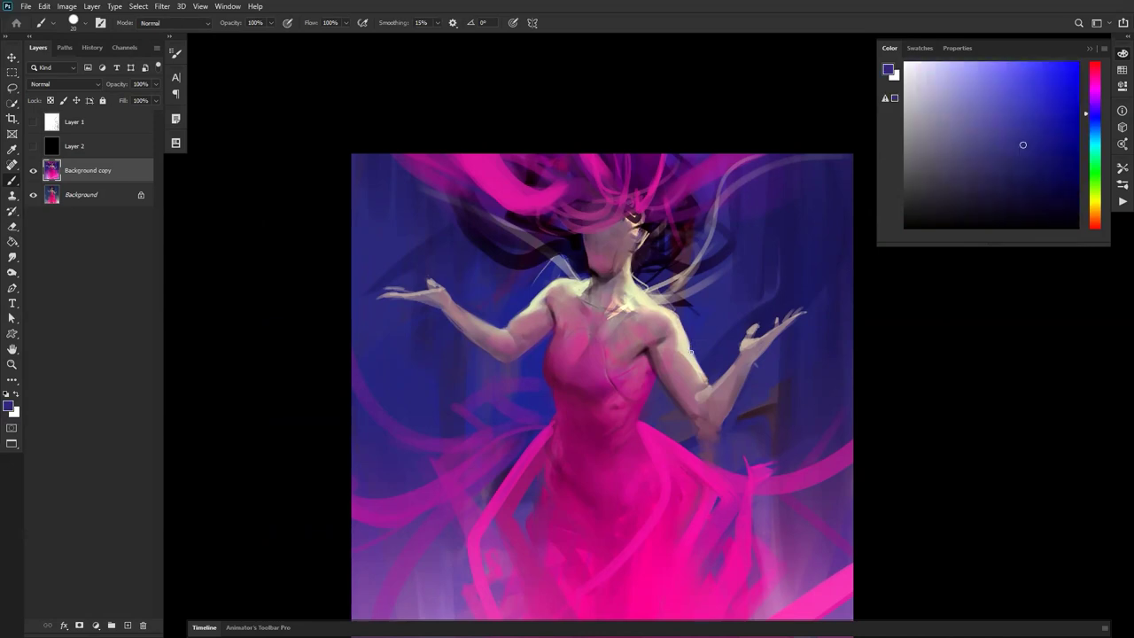
Flip the canvas back and switch to a splatter brush from the STANDARD brush set.
key(z)
alt+click(698, 443)
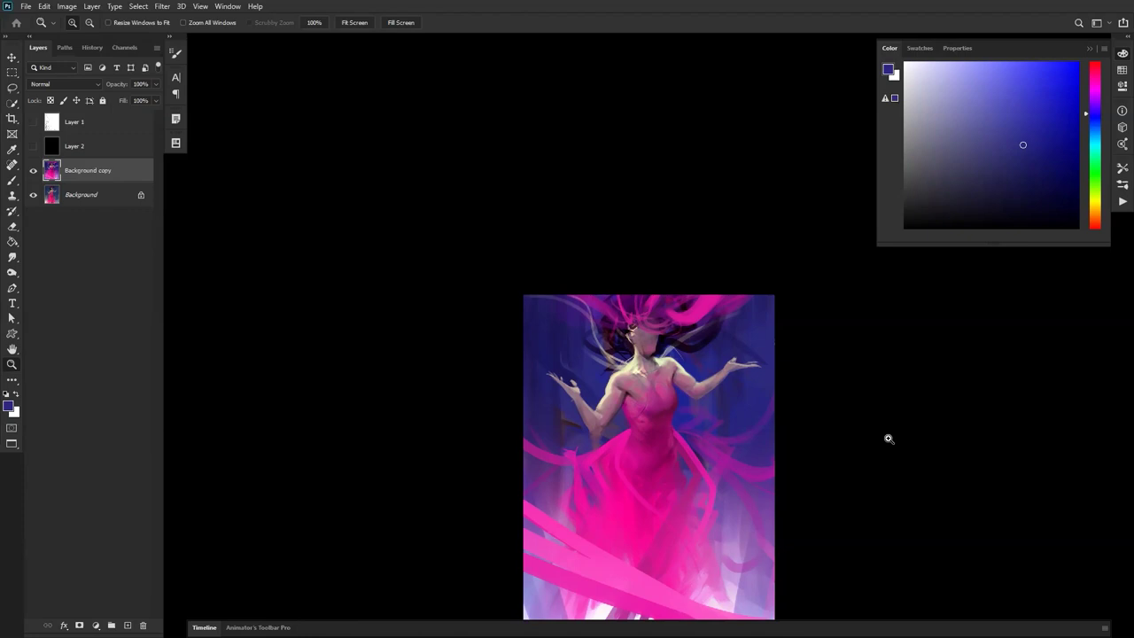
click(625, 377)
drag(662, 361, 612, 231)
key(b)
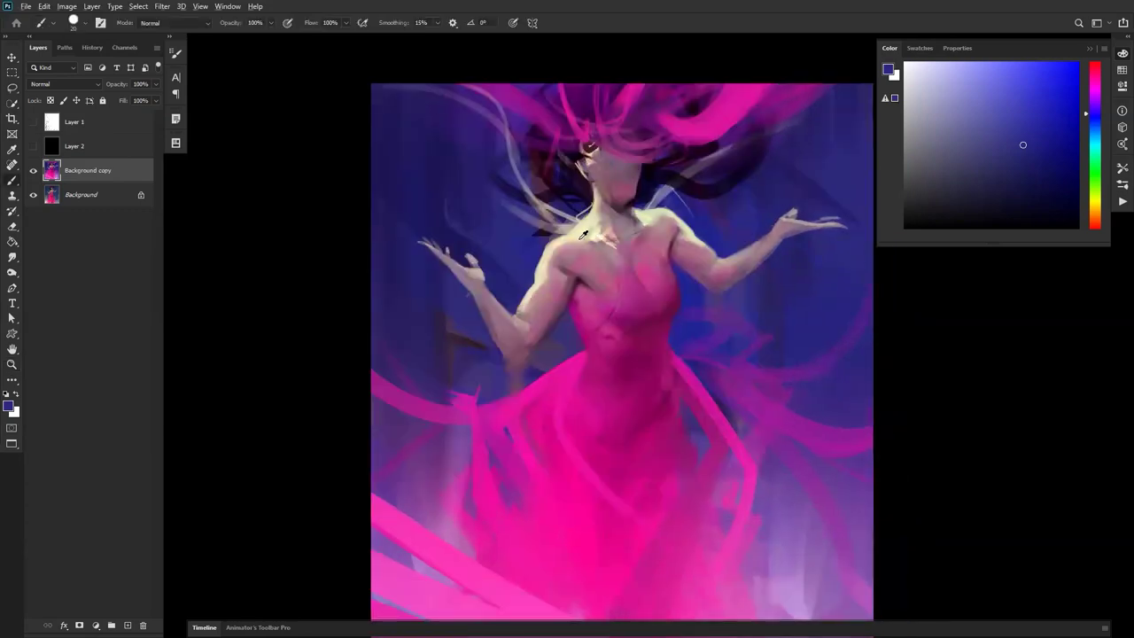
right_click(548, 226)
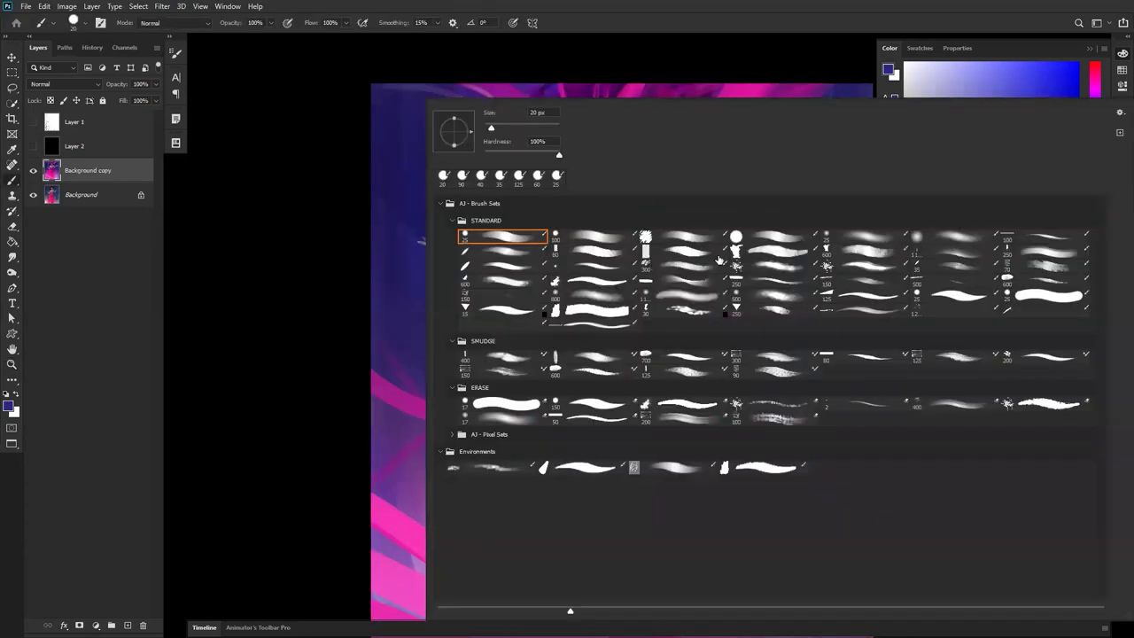
click(772, 269)
click(302, 316)
Try a pale cream splatter stroke along the light hair strands beside the shoulder and undo it.
alt+click(588, 222)
mouse_move(580, 224)
mouse_down()
mouse_move(519, 218)
mouse_move(459, 154)
mouse_up()
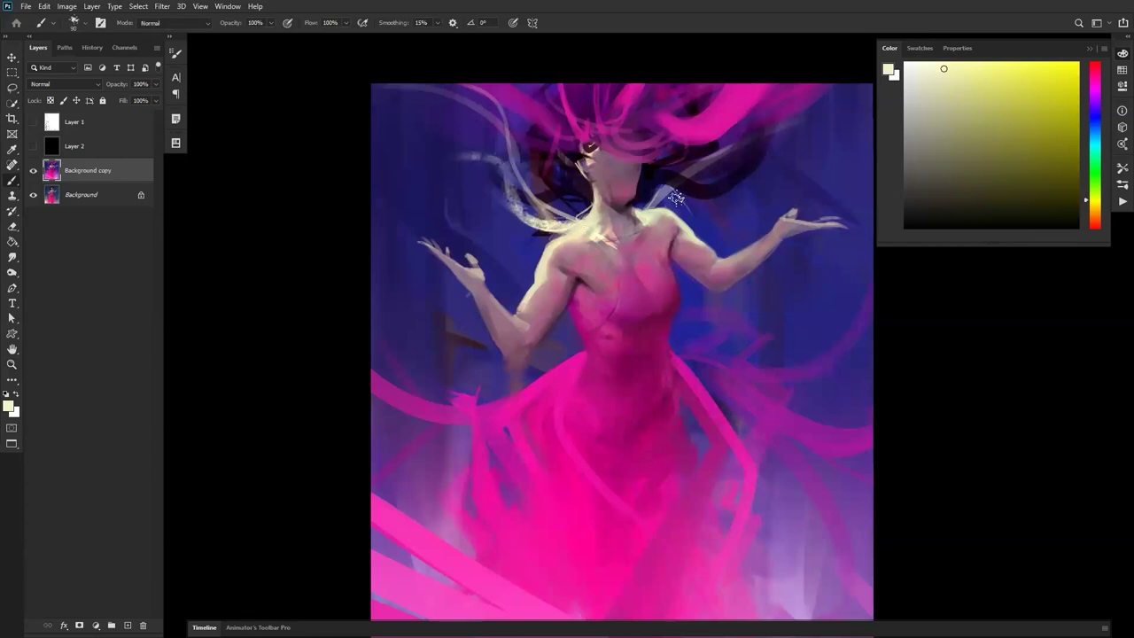
key(ctrl+z)
Add textured magenta strokes to the flowing hair above the head with colors sampled from it.
key(])
key(])
alt+click(579, 124)
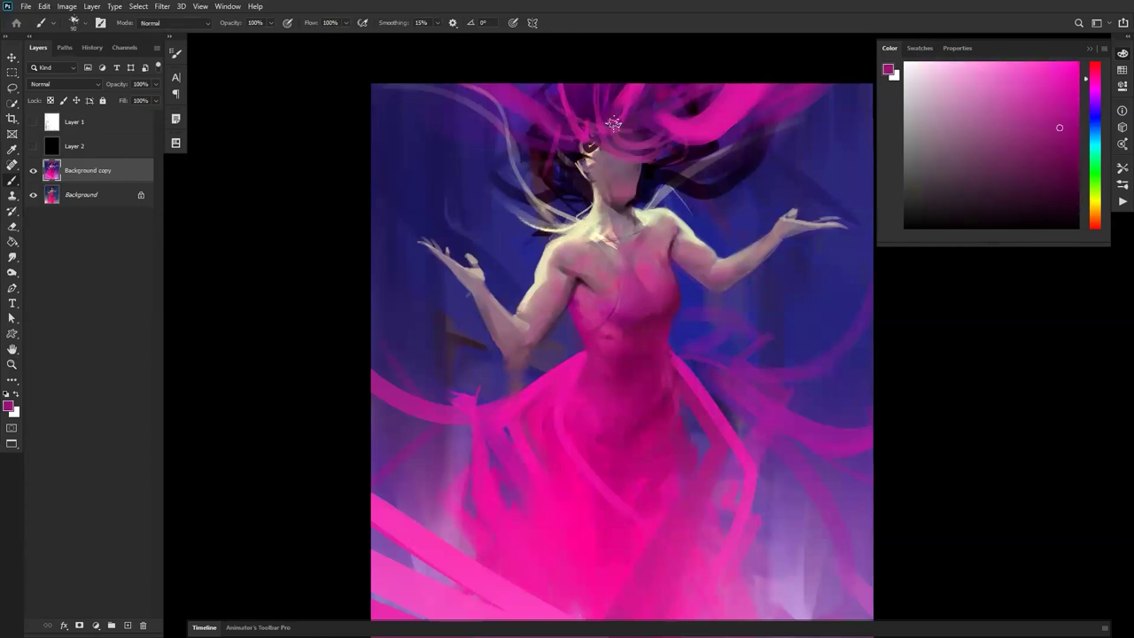
drag(781, 93, 728, 131)
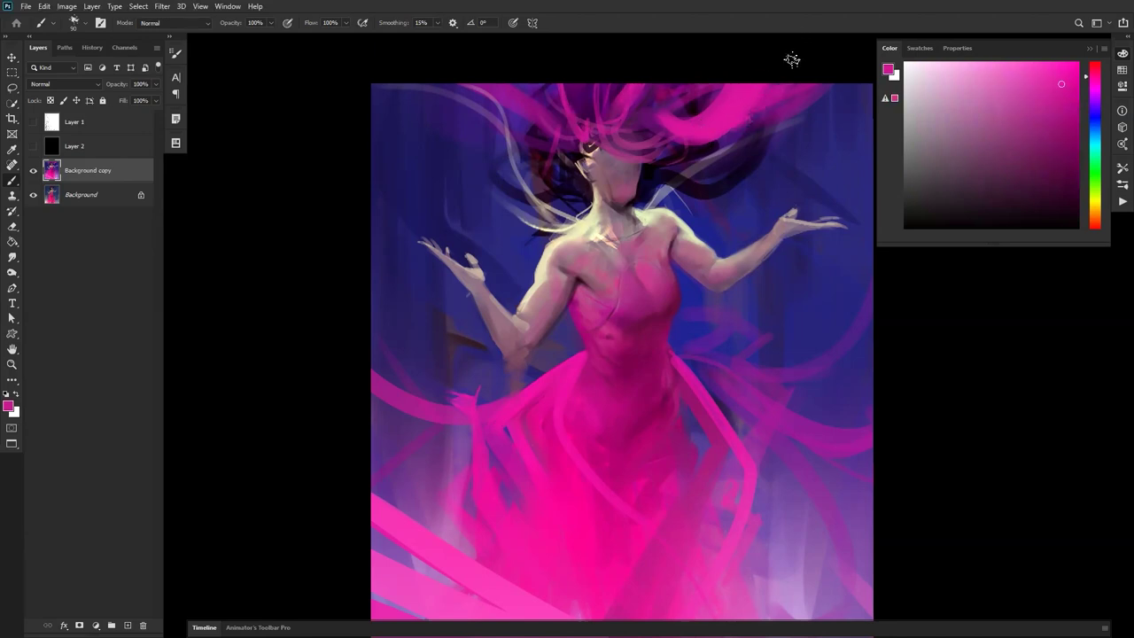
Enlarge the splatter brush to about 250 px and fill out the trailing dark hair with sampled dark purple.
key(])
key(])
key(])
key(])
key(])
key(])
alt+click(716, 183)
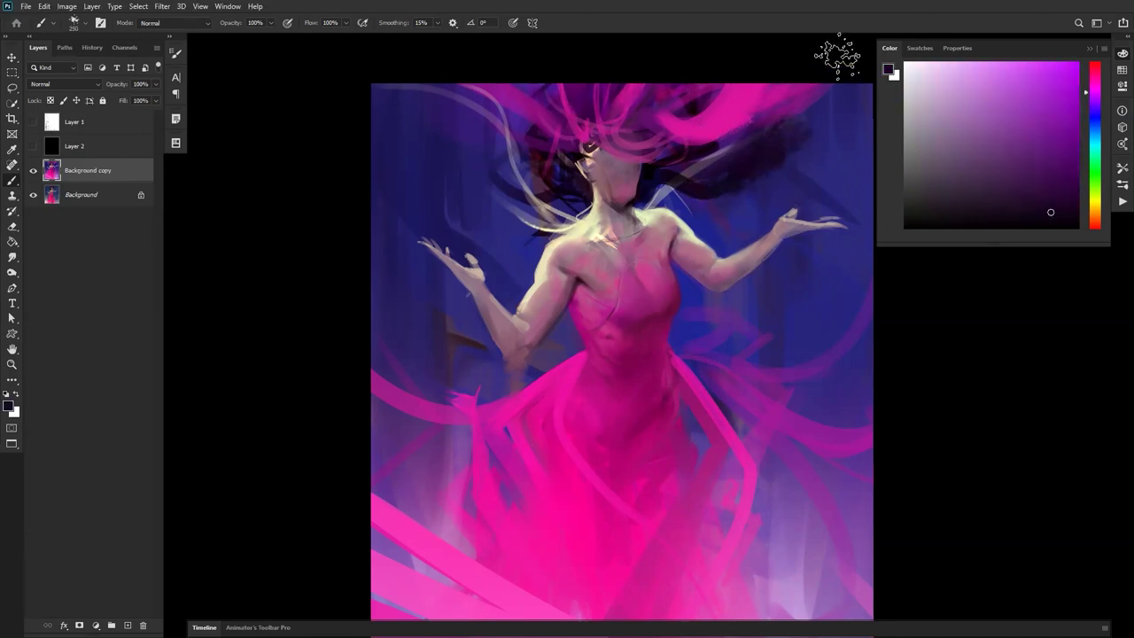
Build up the dark hair behind the light strands on the ear side with sampled dark blue-violet.
alt+click(556, 186)
drag(548, 181, 483, 127)
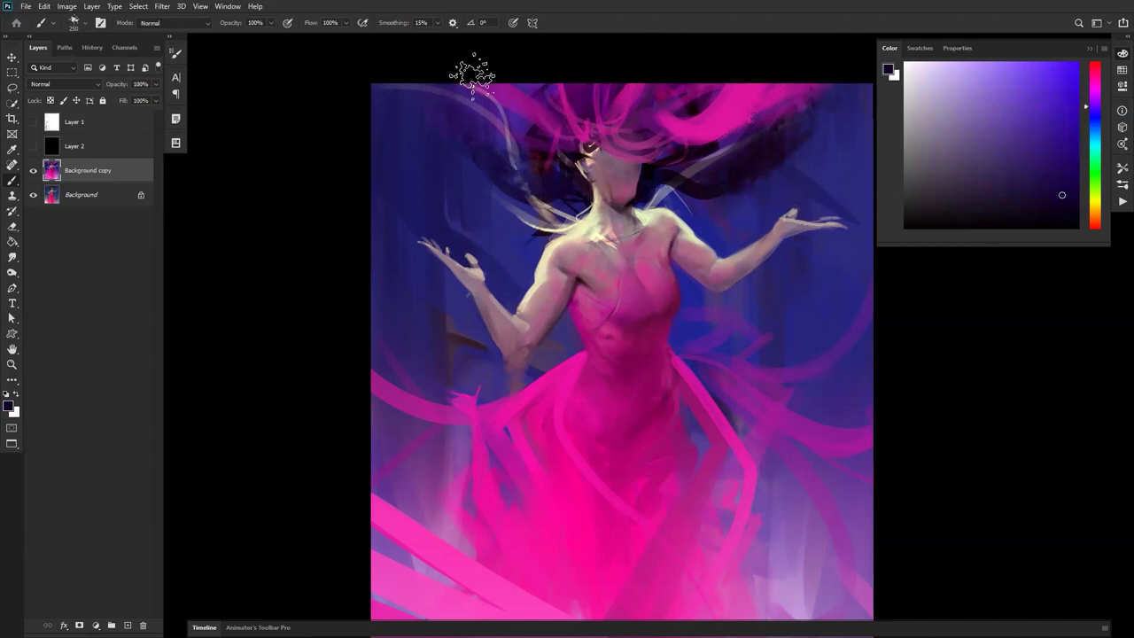
drag(647, 271, 654, 346)
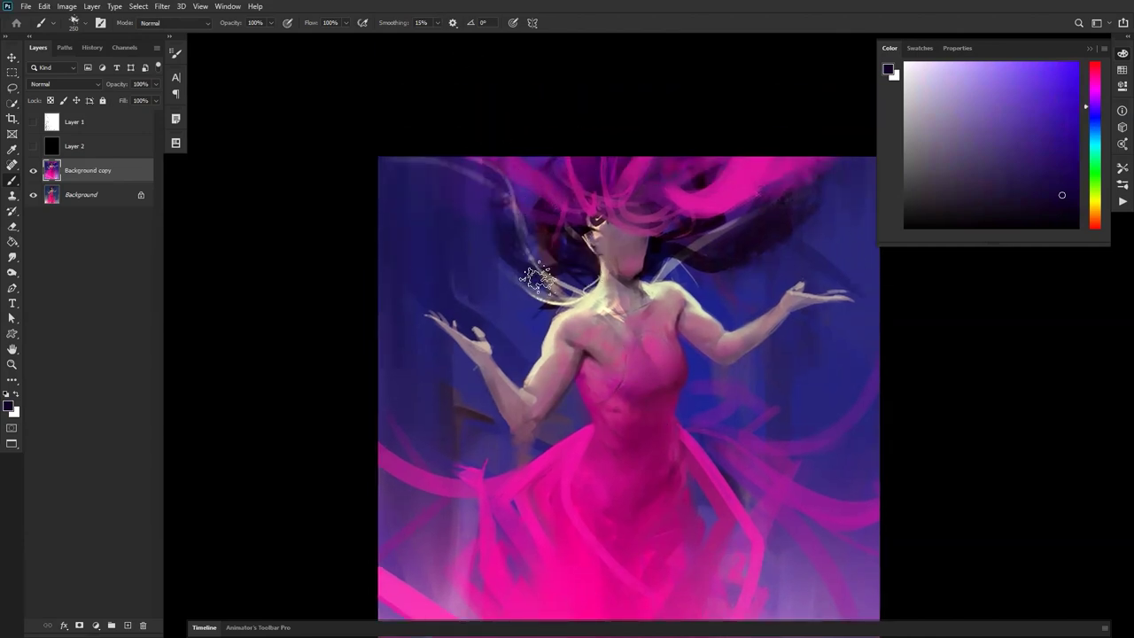
drag(481, 144, 518, 259)
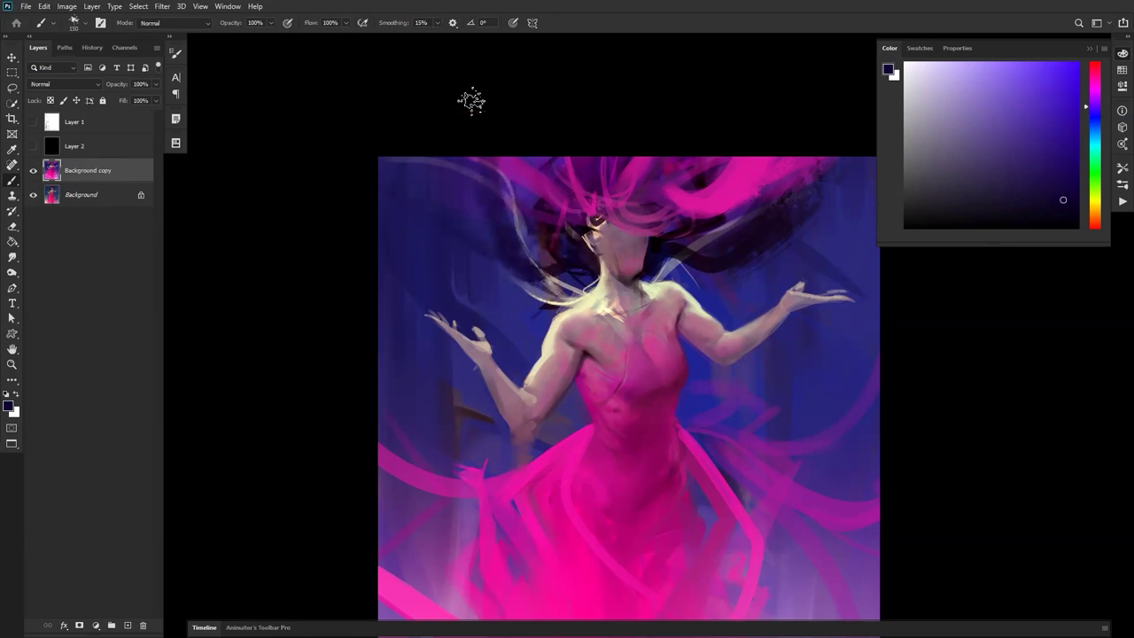
Extend the magenta hair texture outward with sampled purple and pink, undoing the first purple stroke.
alt+click(517, 173)
mouse_move(404, 125)
mouse_down()
mouse_move(539, 202)
mouse_move(396, 151)
mouse_up()
key(ctrl+z)
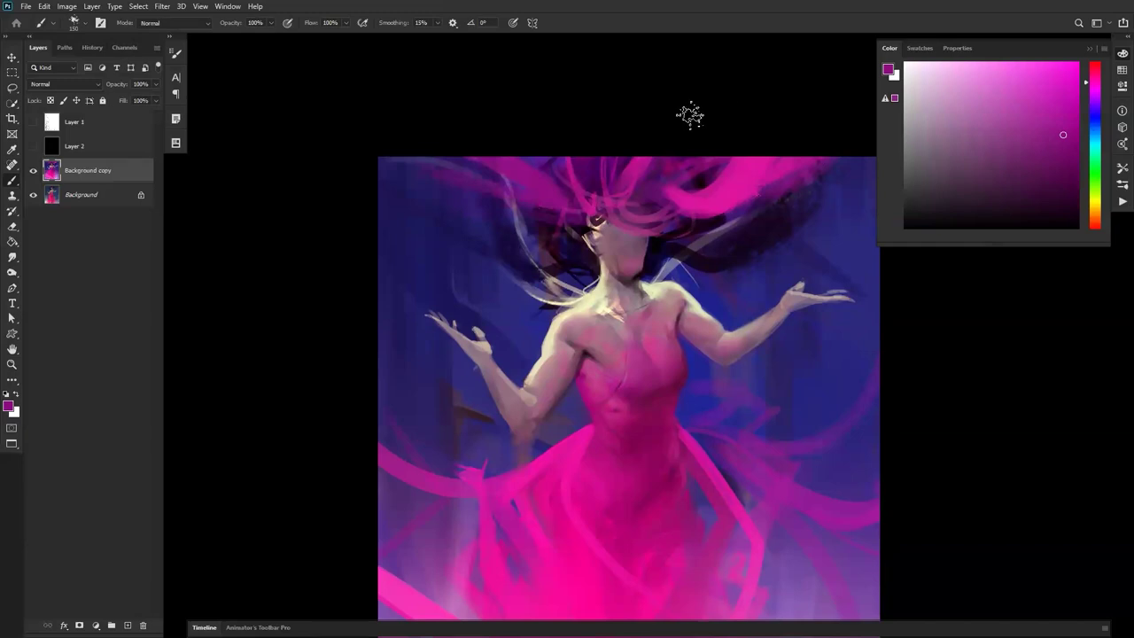
alt+click(630, 182)
alt+click(714, 195)
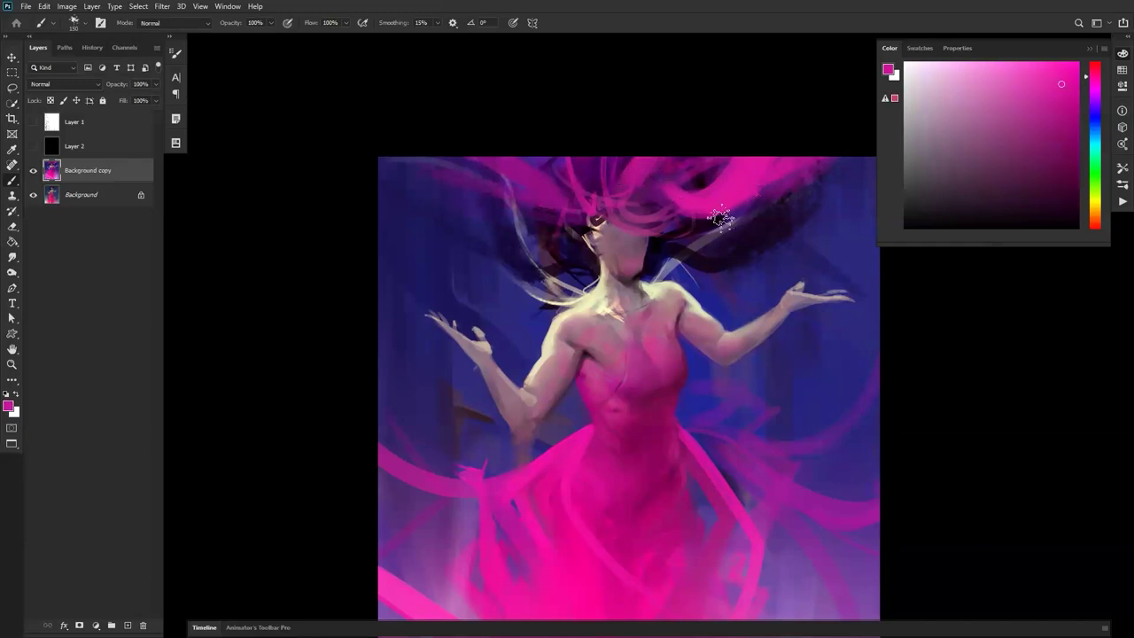
Roughen the lit edges of the shoulder and arm with textured strokes of sampled pale cream.
drag(699, 288, 623, 244)
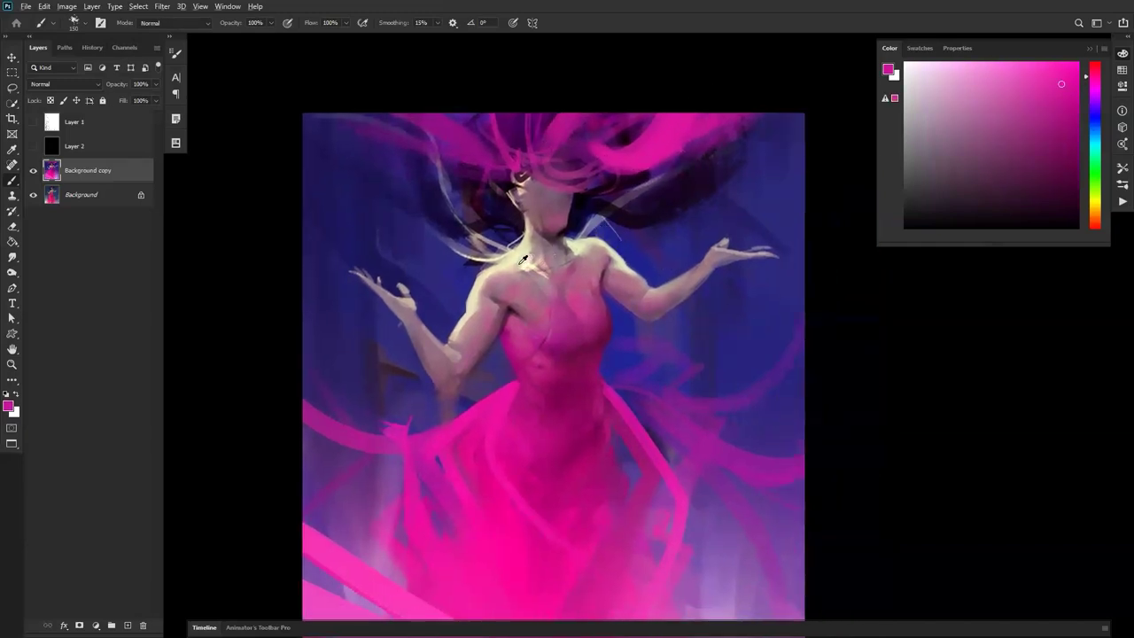
alt+click(529, 259)
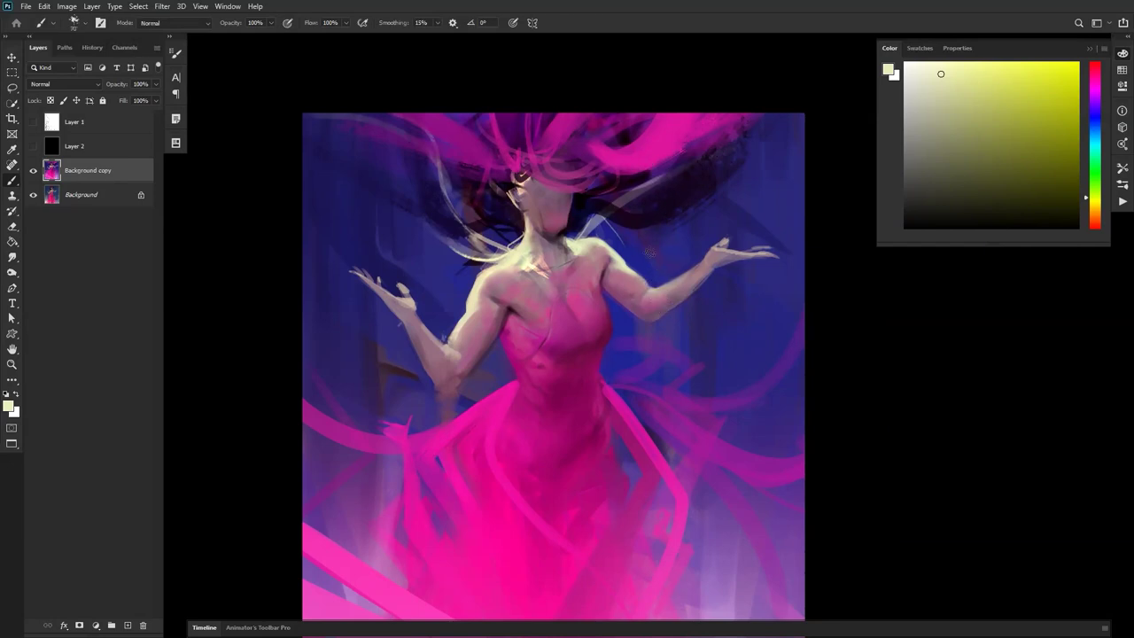
Add textured hot-pink strokes around the waist and skirt ribbons with colors sampled from the dress.
drag(500, 395, 482, 307)
alt+click(482, 307)
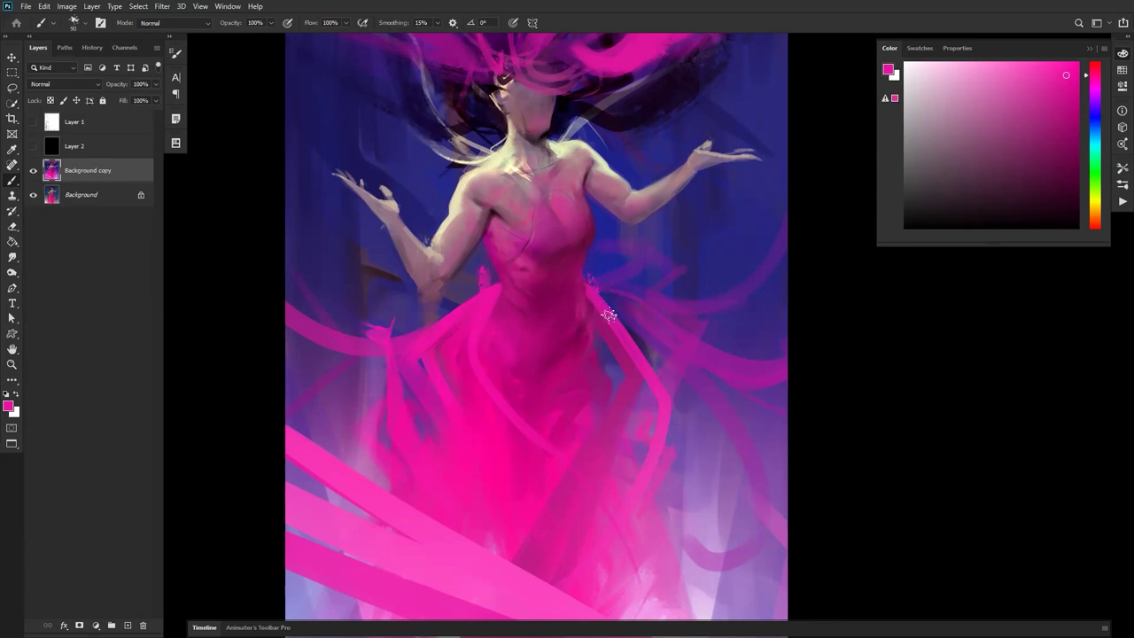
alt+click(659, 377)
drag(665, 401, 665, 275)
alt+click(414, 348)
Flip the canvas horizontally to check the whole figure in mirror view.
key(z)
alt+click(621, 392)
alt+click(618, 403)
key(ctrl+shift+h)
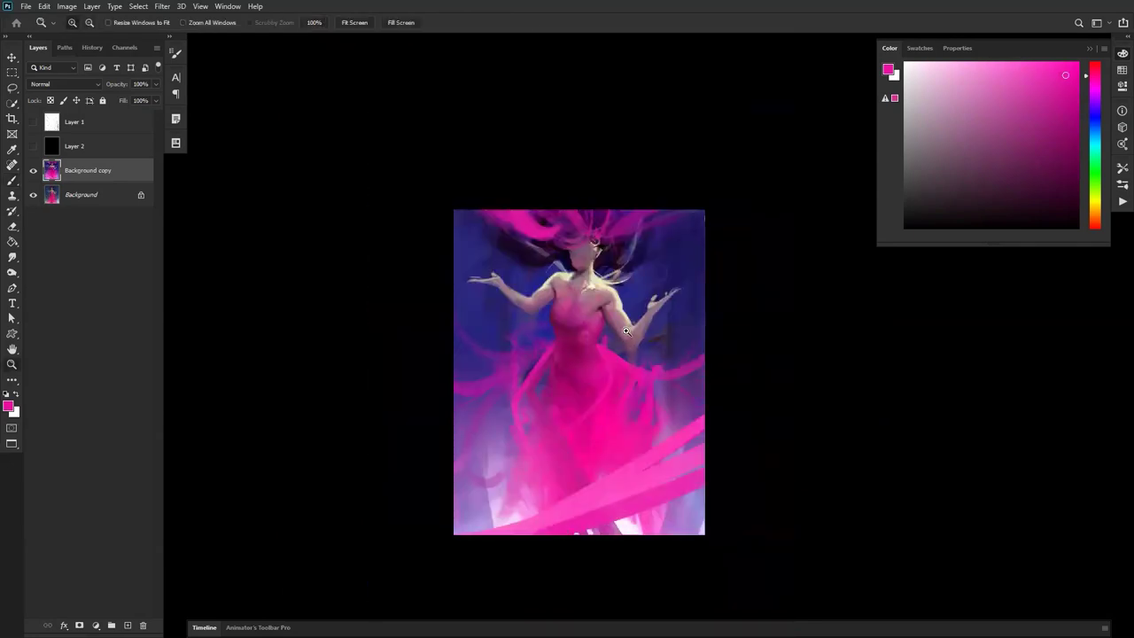
click(613, 332)
click(624, 312)
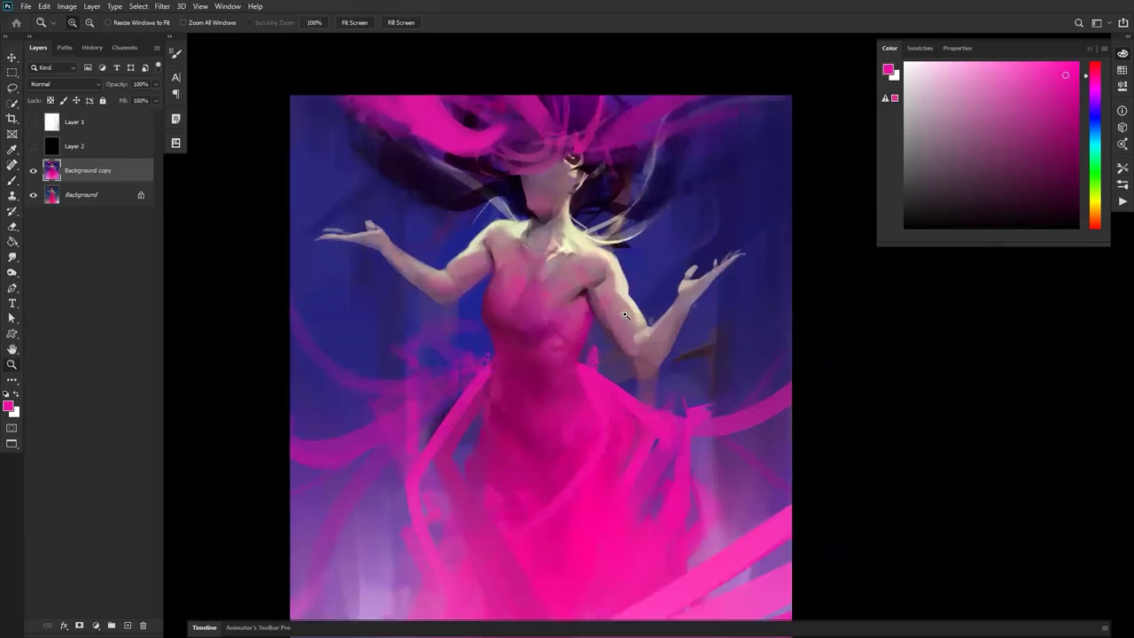
Choose the angled brush from the STANDARD brush set and flip the canvas horizontally.
key(b)
right_click(623, 324)
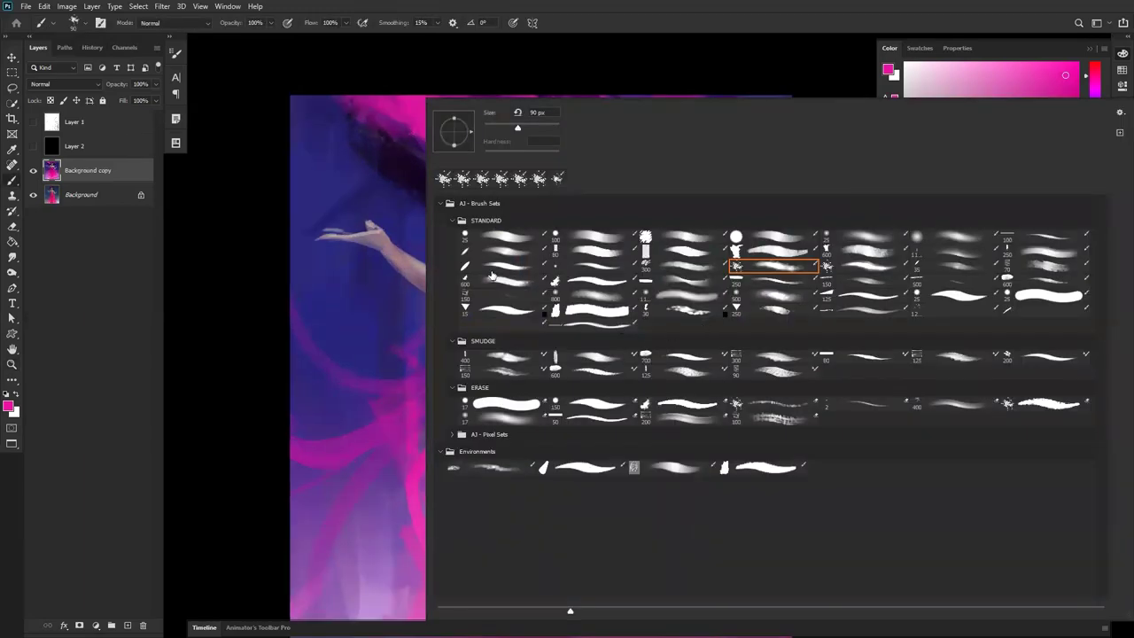
click(517, 284)
click(524, 264)
click(350, 308)
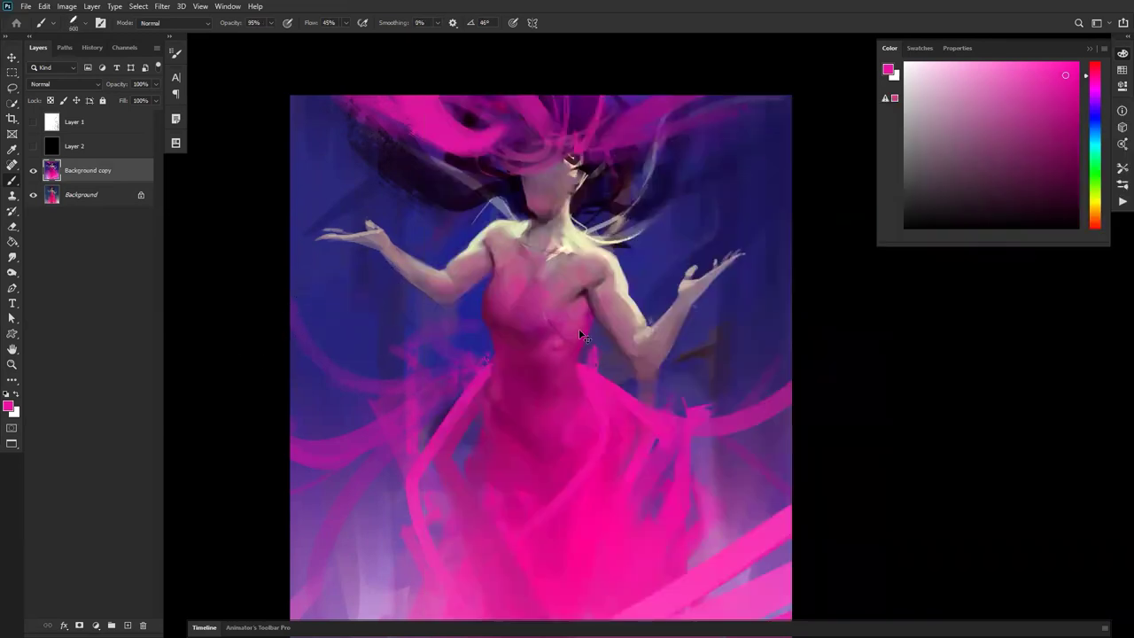
key(ctrl+shift+h)
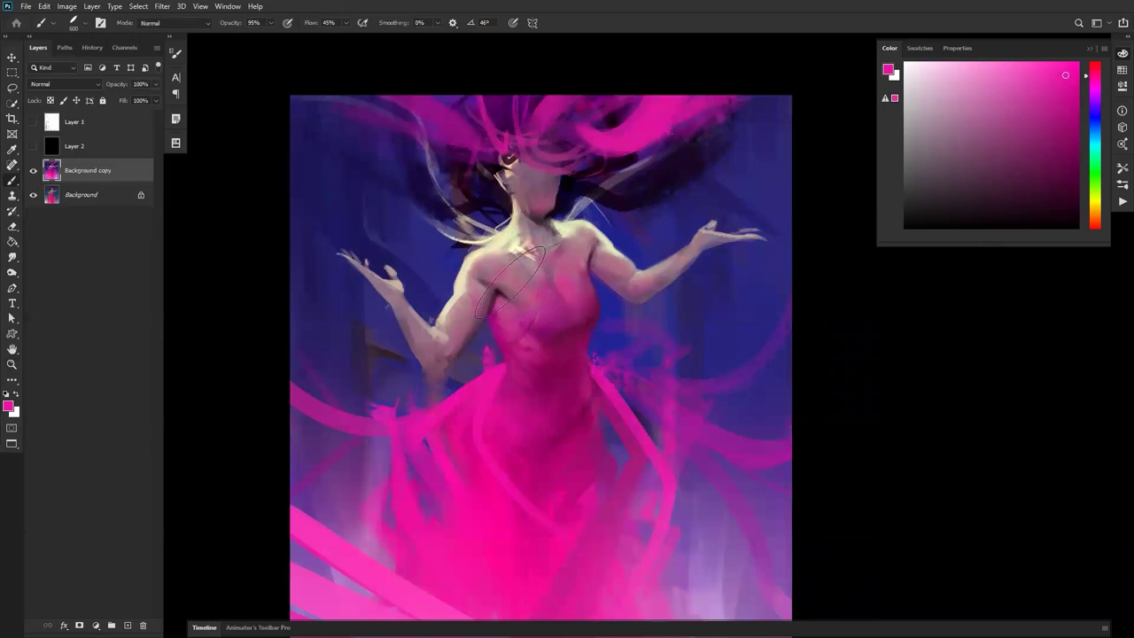
Reset the painting colors to black and white and choose the 25 px hard round brush from the STANDARD set.
key(d)
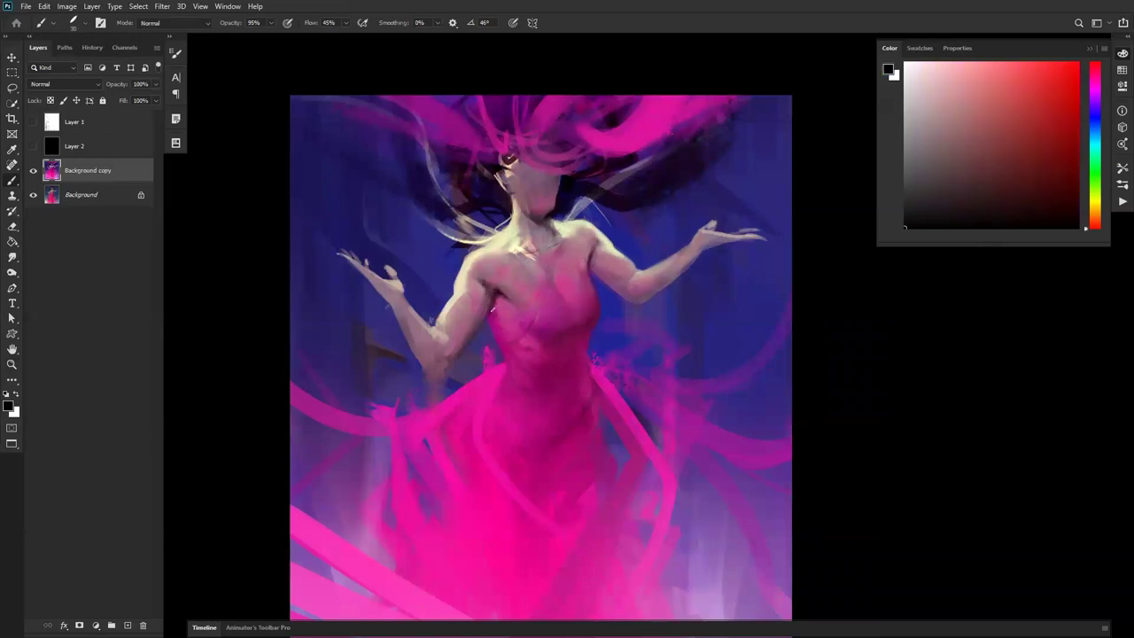
right_click(487, 290)
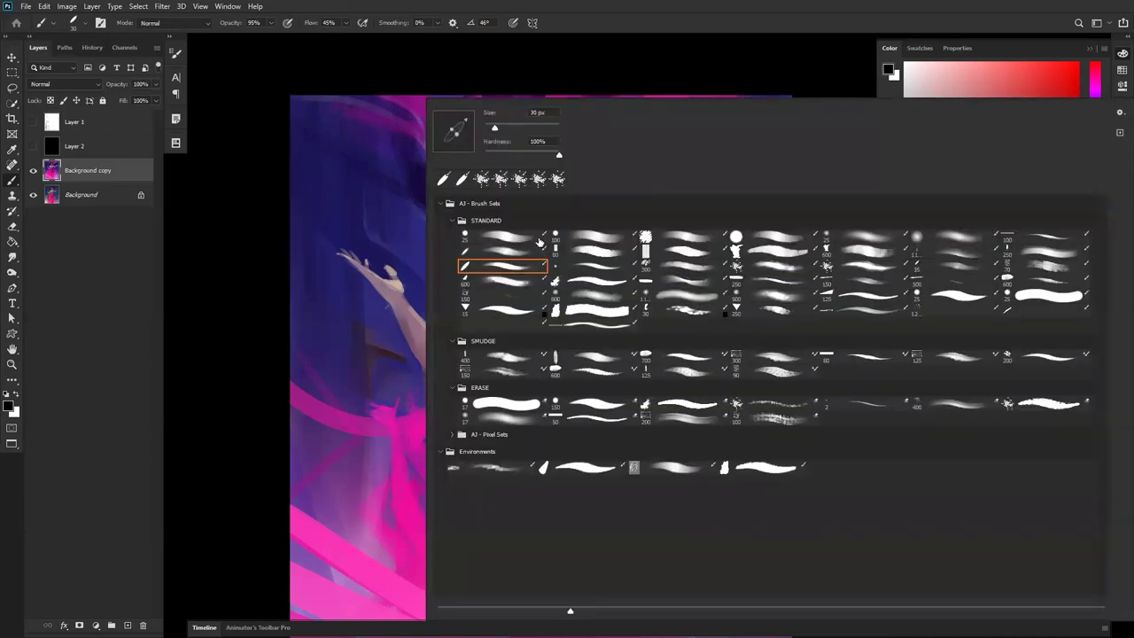
click(521, 238)
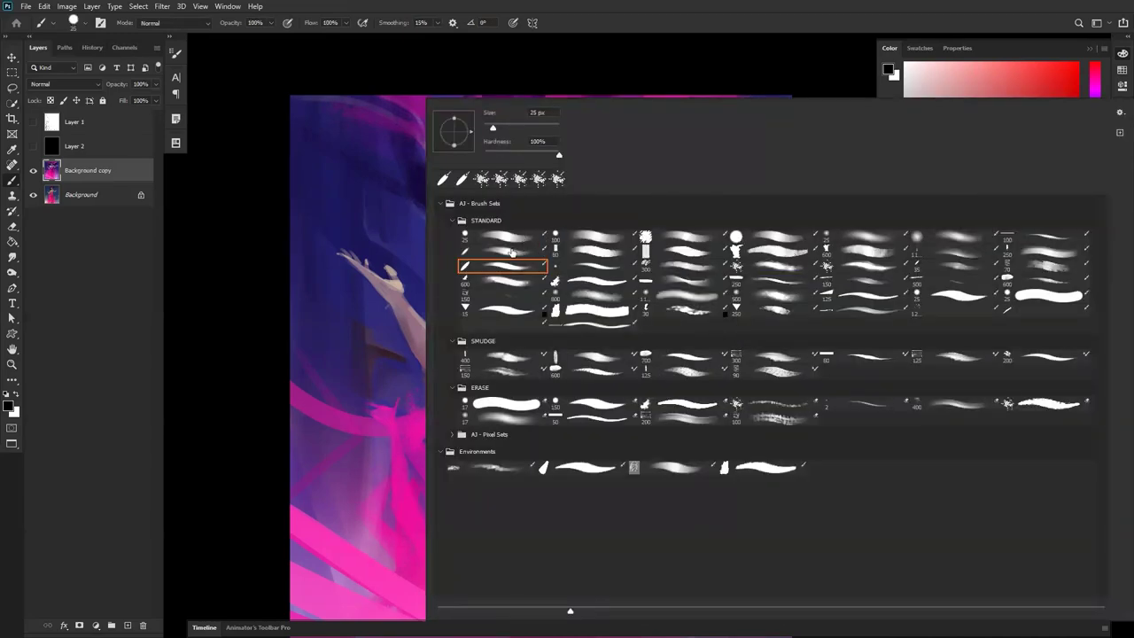
click(243, 316)
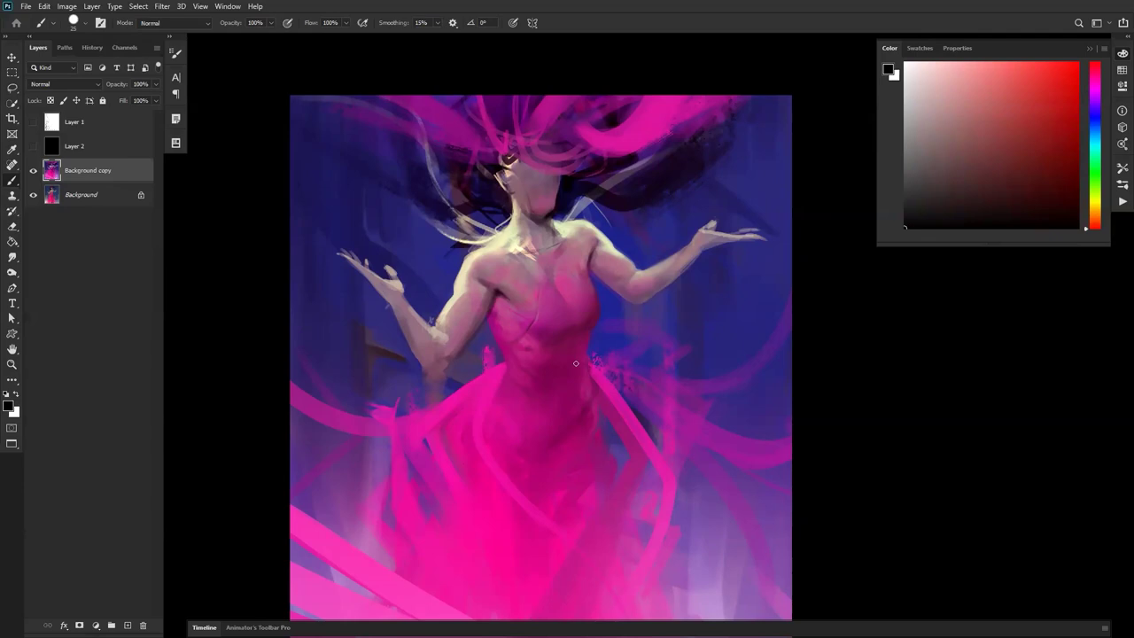
Refine the contours of the forearms and hands with blue-violet, pale skin and gray colors sampled from the painting.
alt+click(435, 318)
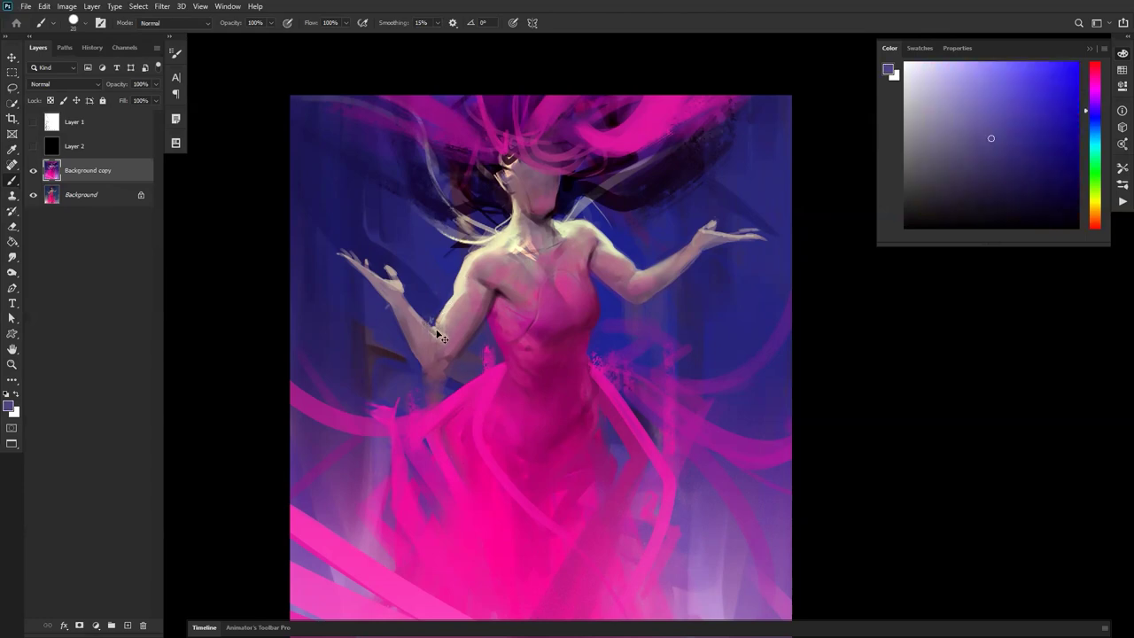
alt+click(414, 314)
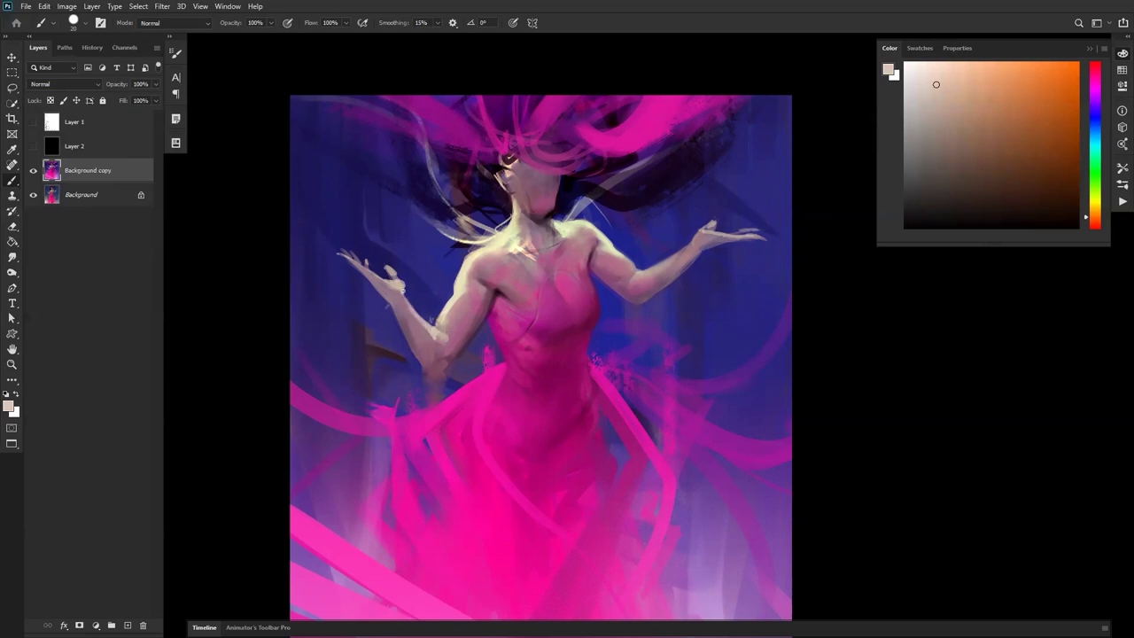
alt+click(718, 214)
alt+click(709, 226)
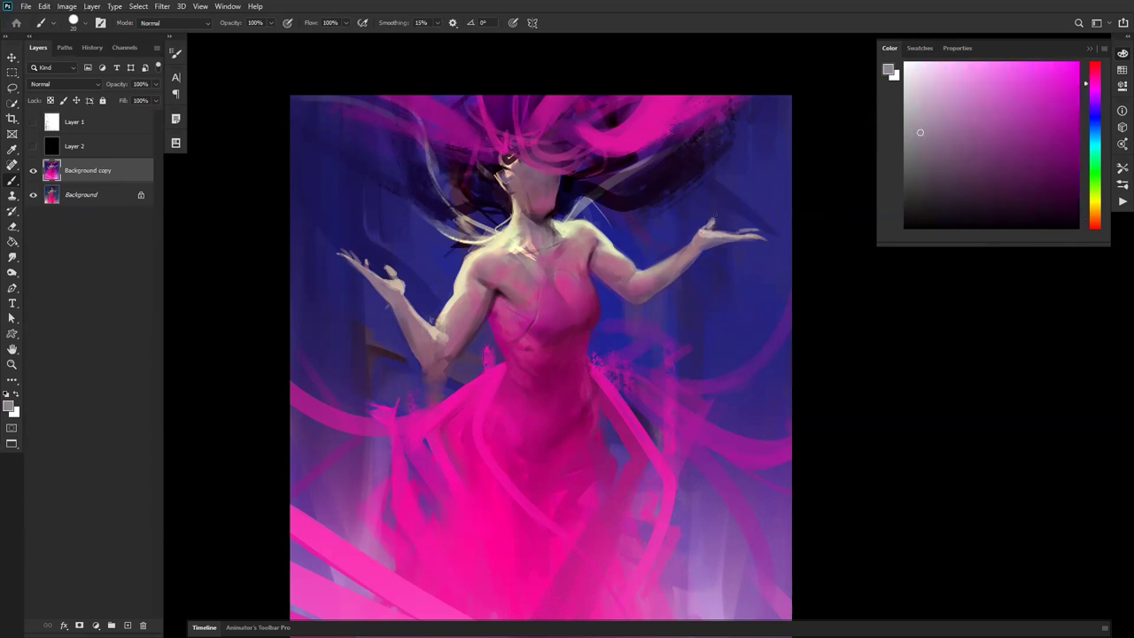
Paint dark purple gaps between the pink hair strands above the face, using a color sampled from the hair.
key(z)
alt+click(654, 344)
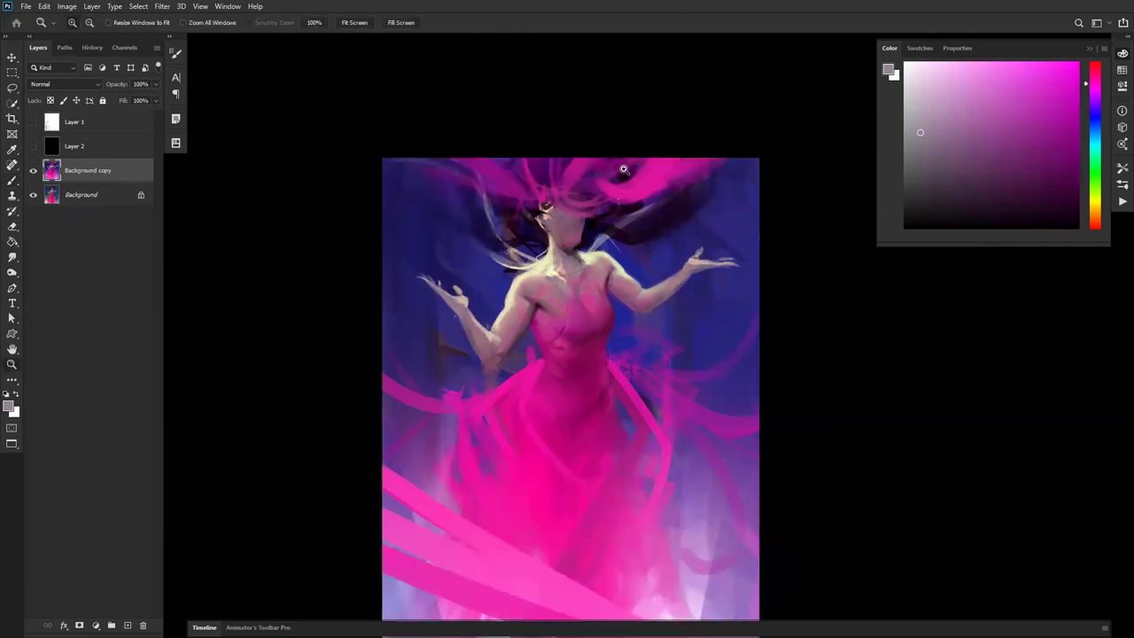
key(b)
alt+click(605, 188)
alt+click(603, 186)
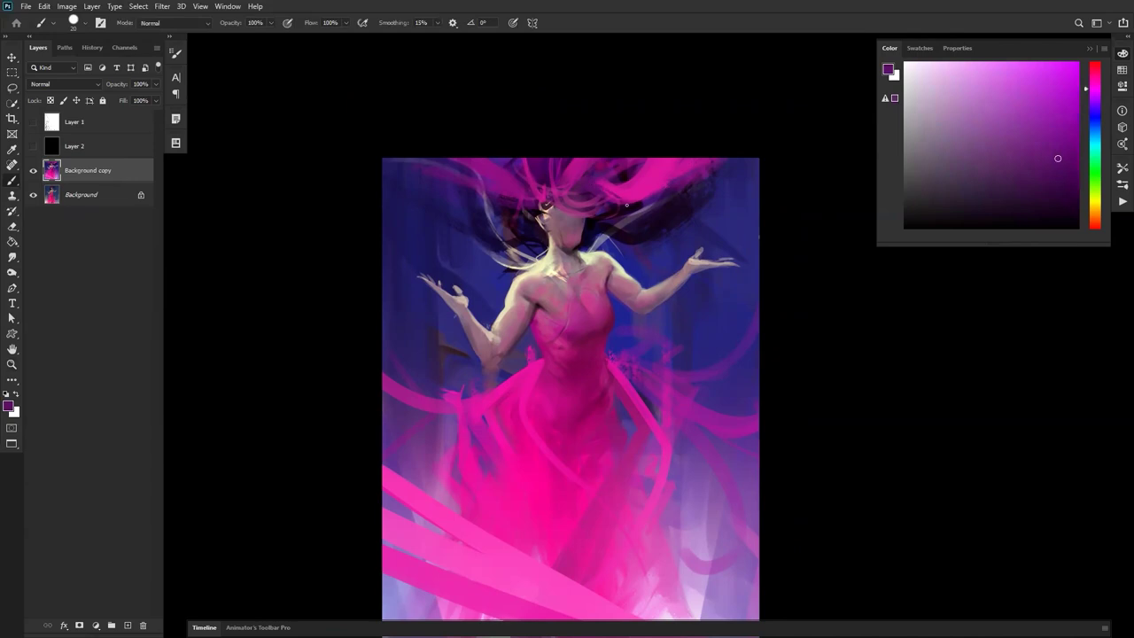
drag(603, 191, 691, 148)
mouse_move(635, 199)
mouse_down()
mouse_move(700, 152)
mouse_move(688, 173)
mouse_up()
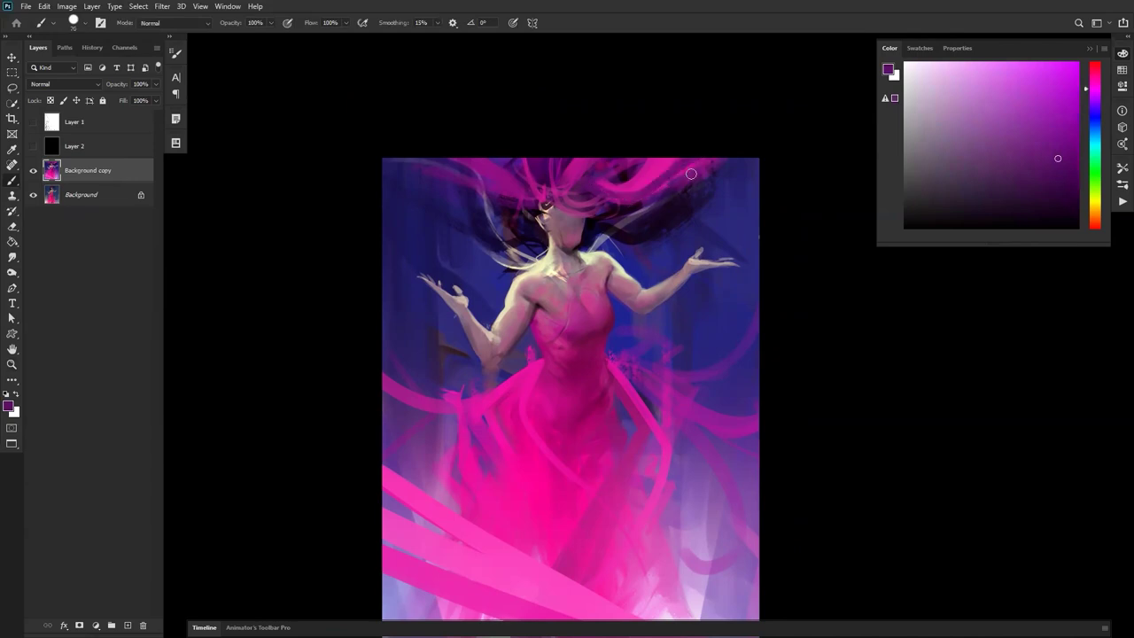
Flip the canvas horizontally and add sampled dark purple and magenta strokes to the hair above the forehead.
key(ctrl+shift+h)
alt+click(532, 186)
alt+click(524, 176)
alt+click(524, 176)
mouse_move(530, 176)
mouse_down()
mouse_move(519, 182)
mouse_move(543, 170)
mouse_up()
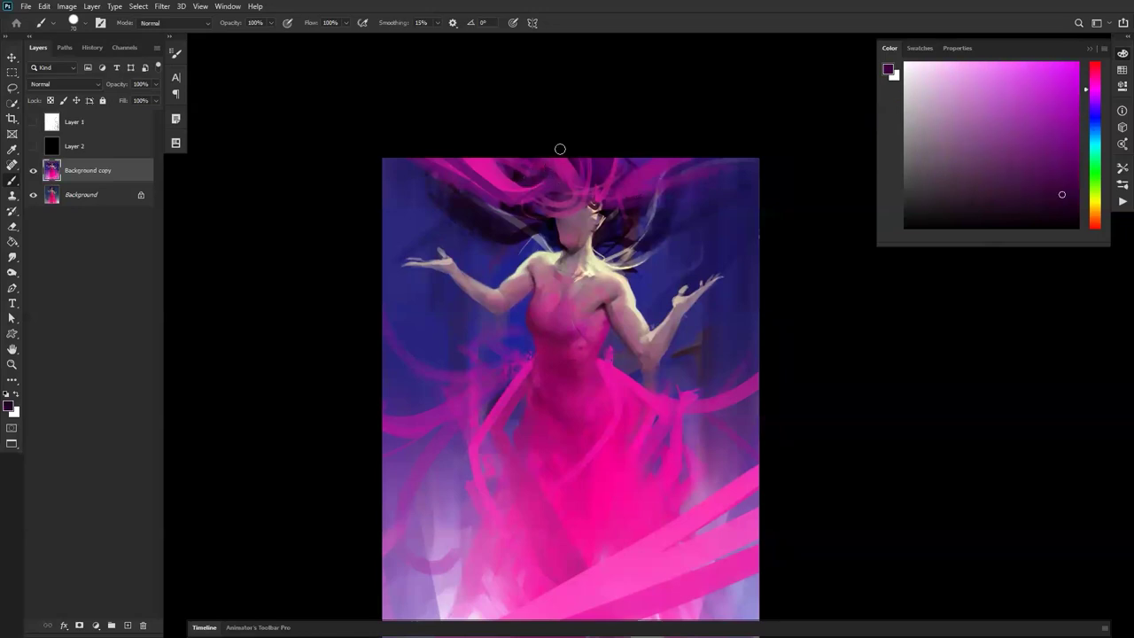
alt+click(556, 157)
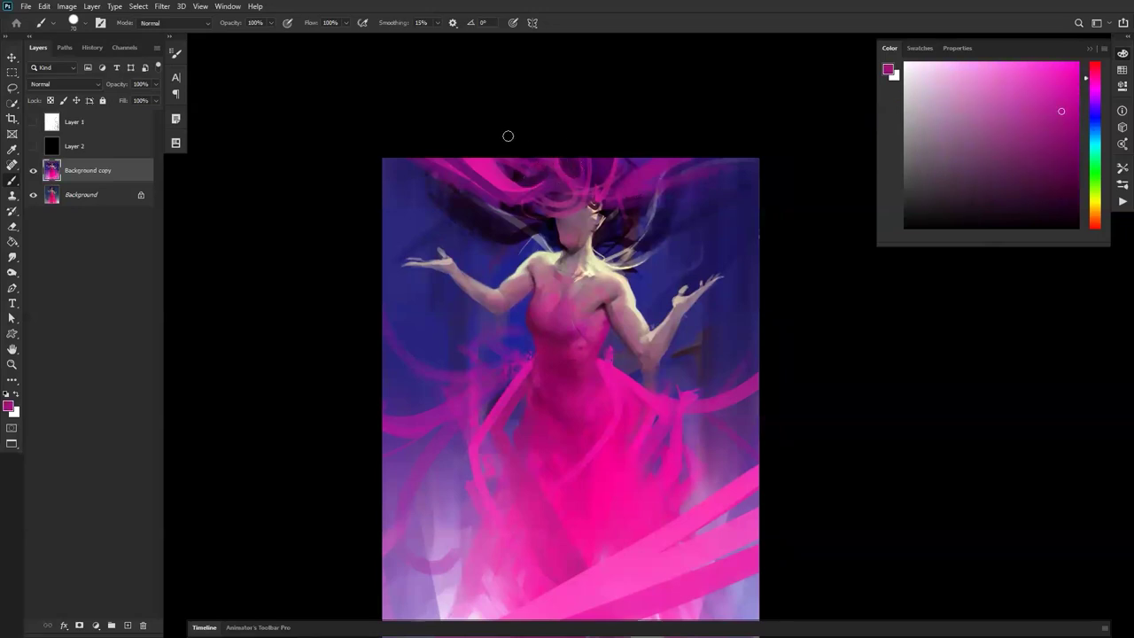
drag(570, 195, 539, 163)
Extend the dark hair mass beside the face toward the shoulder with sampled near-black purple, undoing the first stroke.
key(ctrl+space)
click(551, 227)
alt+click(524, 222)
mouse_move(527, 222)
mouse_down()
mouse_move(431, 213)
mouse_move(440, 246)
mouse_move(498, 235)
mouse_move(472, 262)
mouse_up()
key(ctrl+z)
alt+click(554, 231)
alt+click(518, 231)
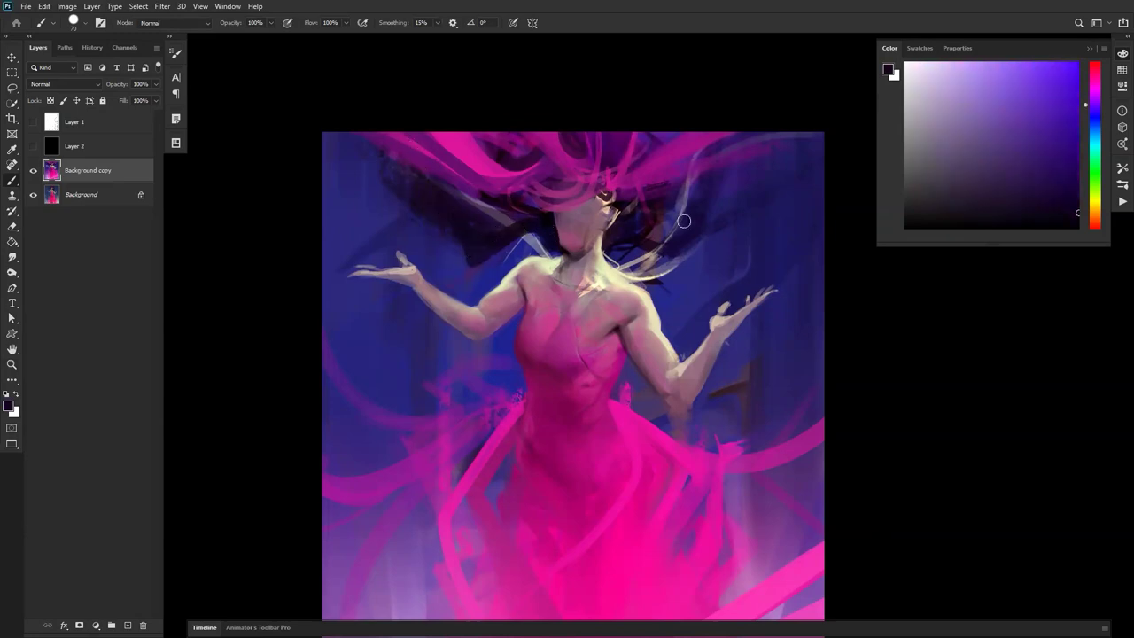
Block in the dark hair behind the face with sampled deep violet, undoing the last stroke across the upper corner.
alt+click(665, 242)
drag(676, 262, 715, 208)
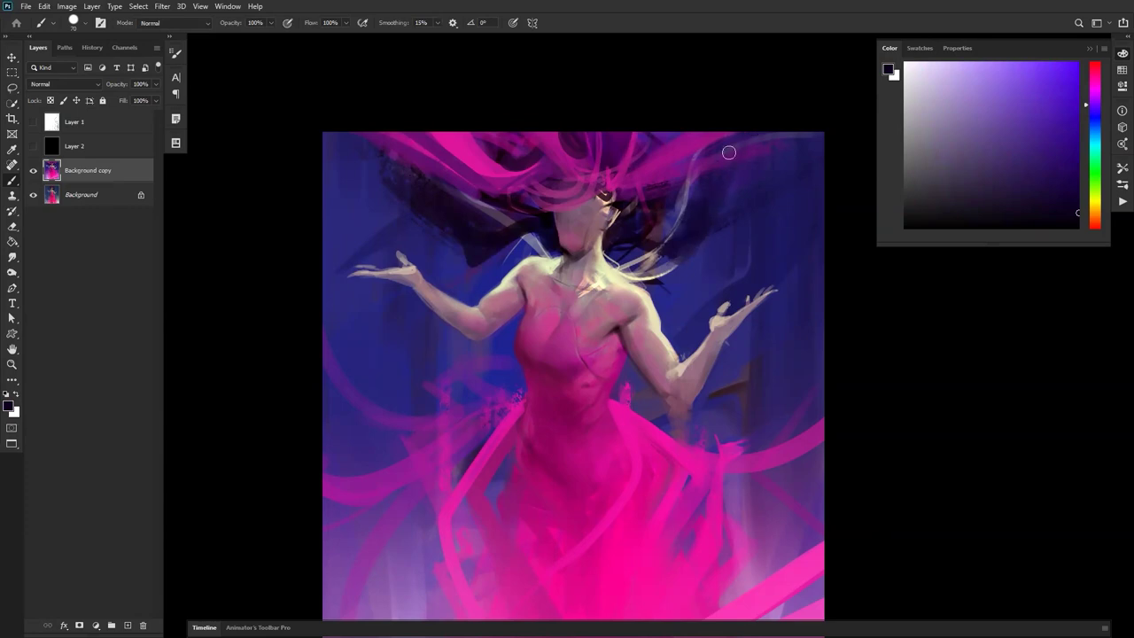
mouse_move(772, 116)
mouse_down()
mouse_move(730, 182)
mouse_move(751, 78)
mouse_move(678, 254)
mouse_move(660, 250)
mouse_move(684, 289)
mouse_move(720, 195)
mouse_up()
drag(462, 244, 453, 233)
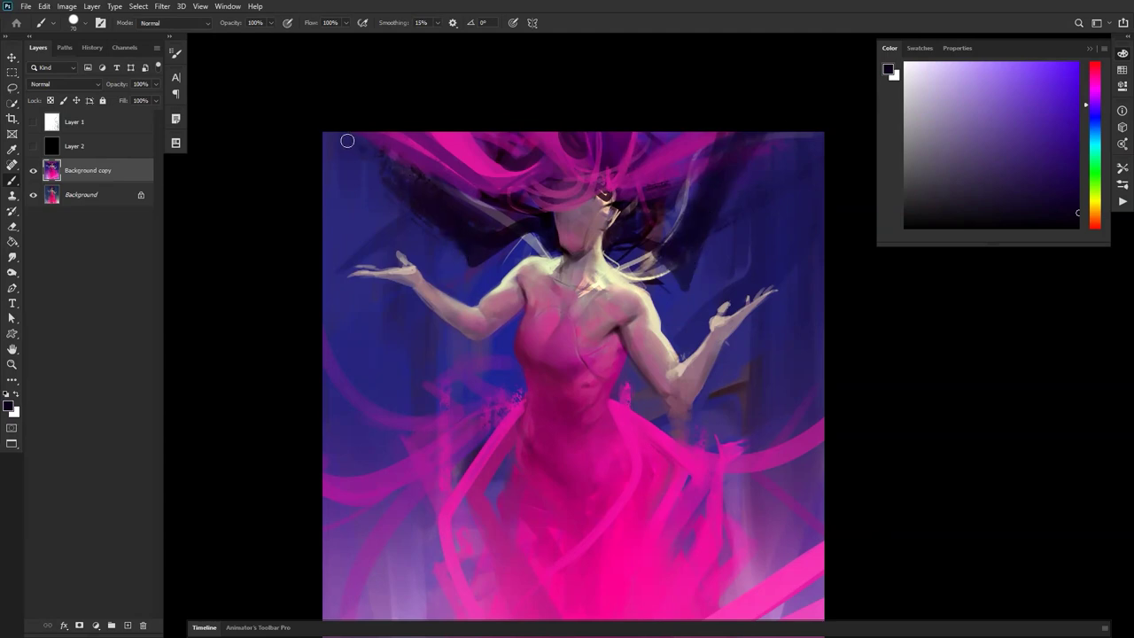
mouse_move(345, 160)
mouse_down()
mouse_move(398, 192)
mouse_move(305, 138)
mouse_move(425, 188)
mouse_move(317, 127)
mouse_move(442, 186)
mouse_up()
key(ctrl+z)
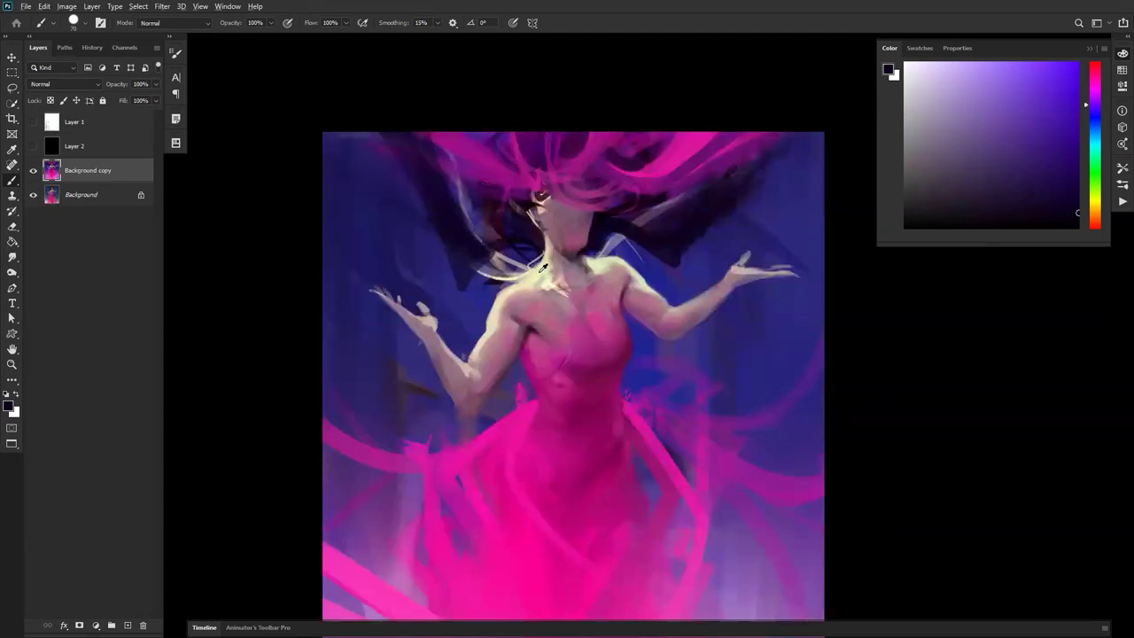
Paint a thin curved cream strand sweeping outward from the neck with a sampled highlight color, undoing one earlier stroke.
alt+click(546, 265)
key(ctrl+z)
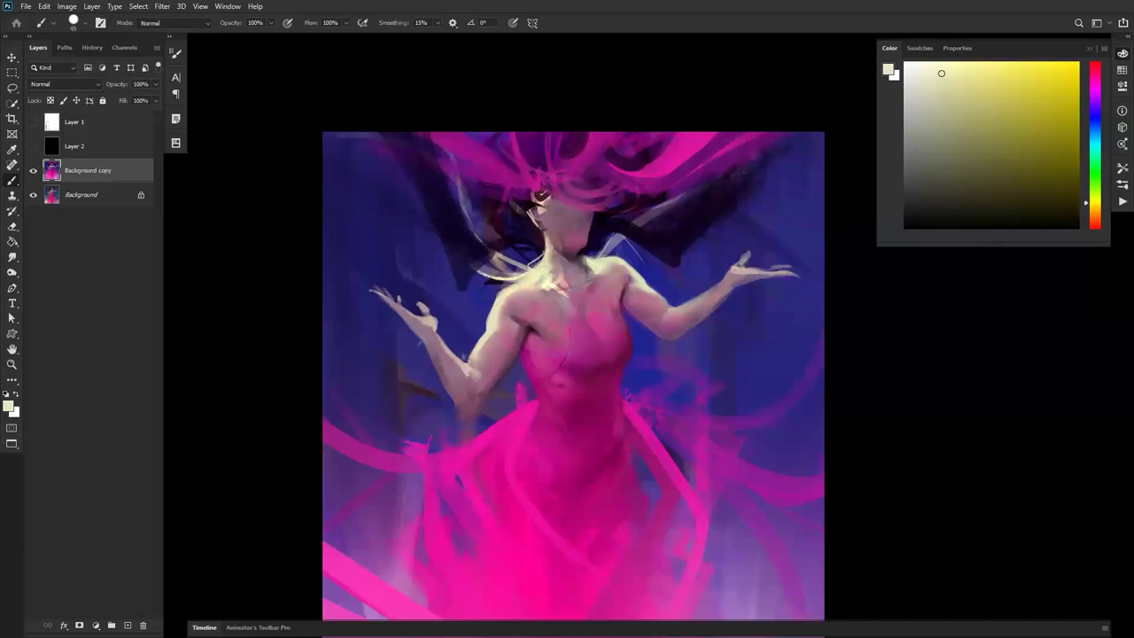
drag(543, 265, 416, 248)
key(z)
alt+click(665, 377)
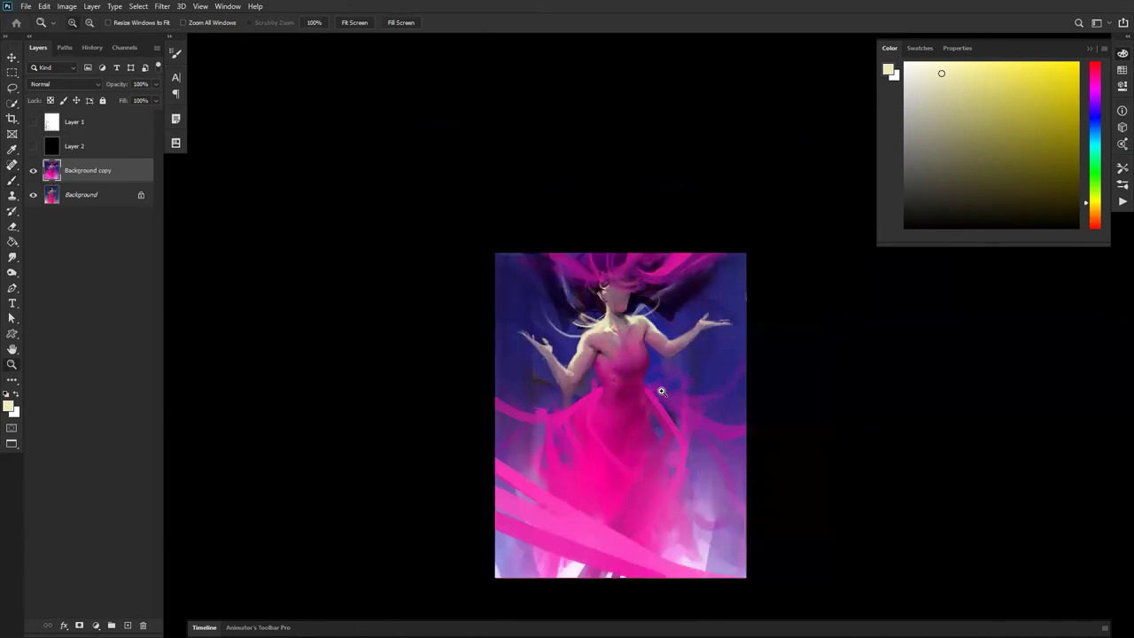
click(659, 390)
click(653, 387)
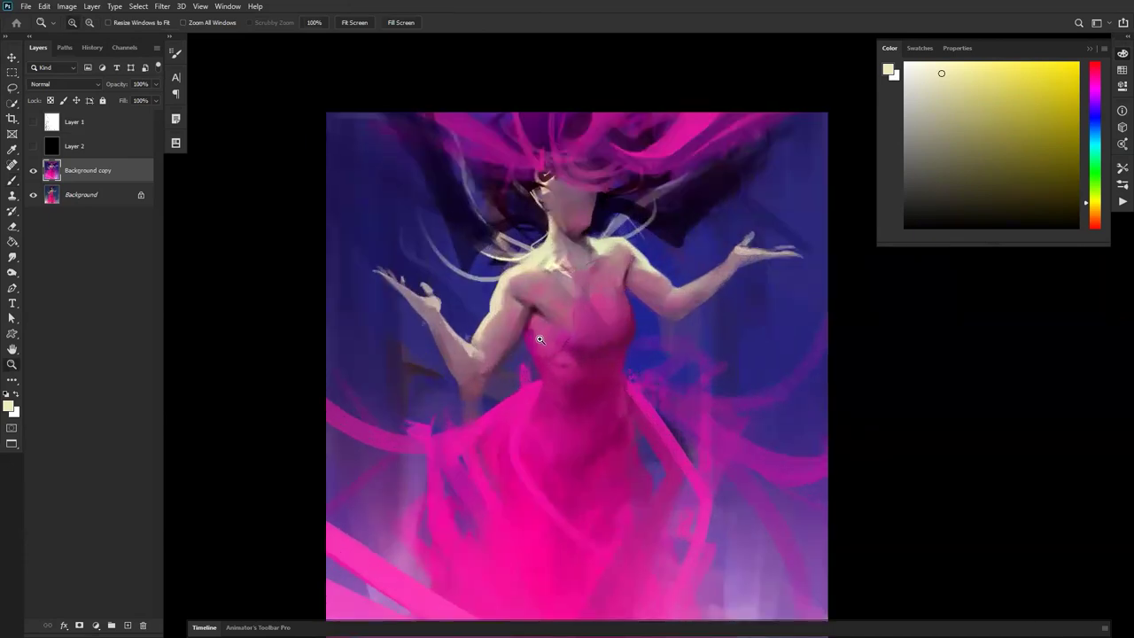
Set up a white brush in Color Dodge mode and flip the canvas horizontally to check the whole figure.
key(b)
key(d)
key(x)
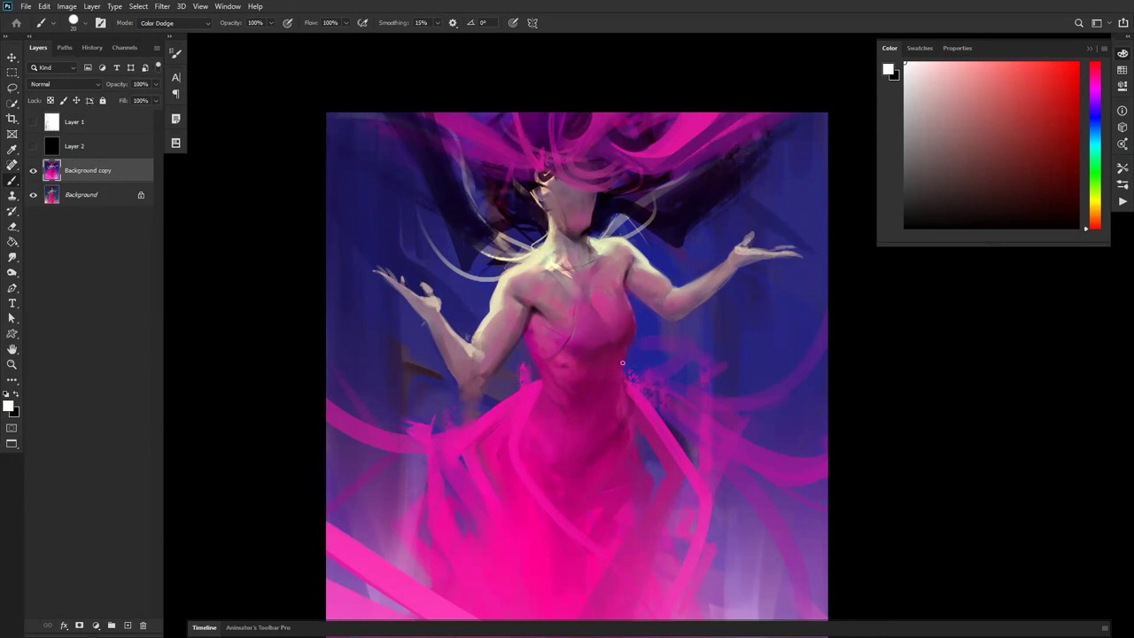
key(z)
alt+click(623, 403)
alt+click(622, 402)
alt+click(622, 402)
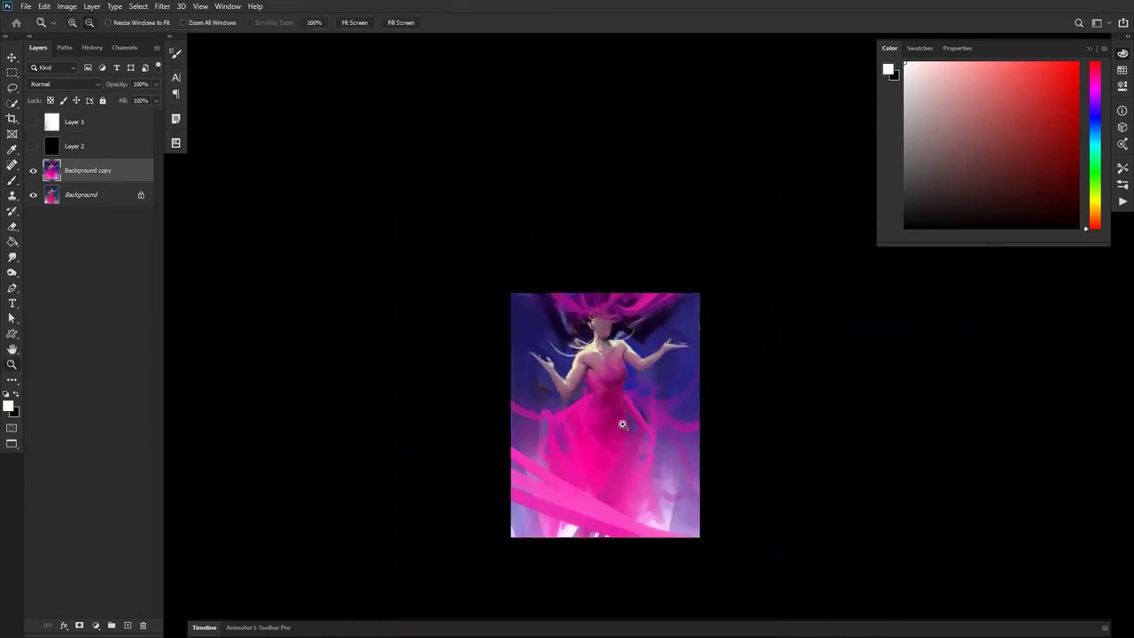
key(ctrl+shift+h)
click(624, 372)
key(b)
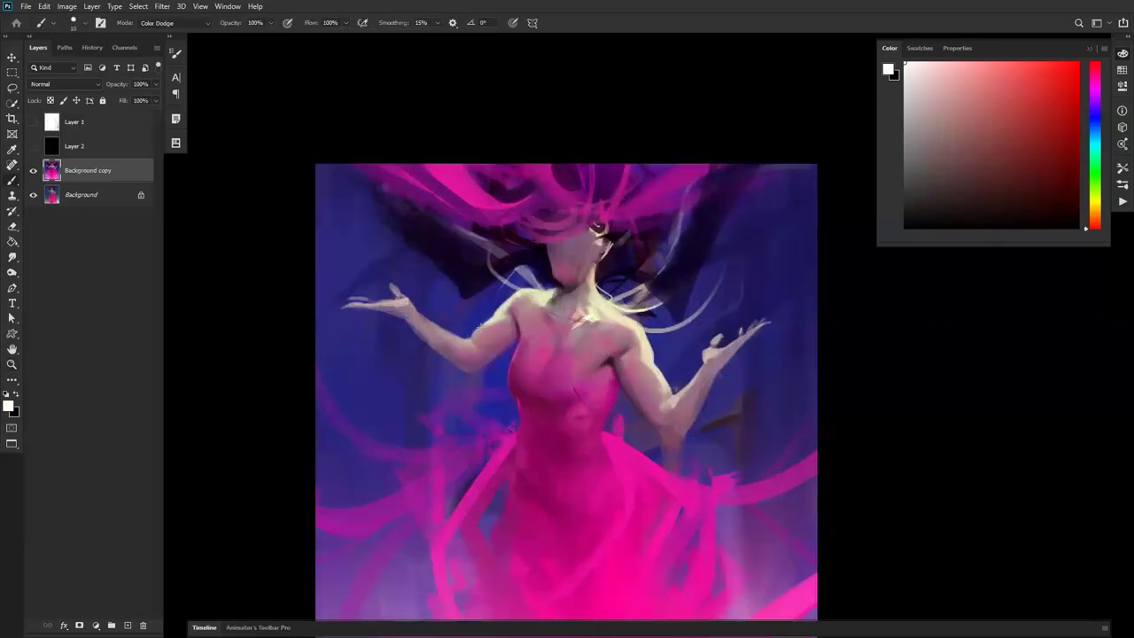
Brighten the lit shoulder with an enlarged white Color Dodge brush, and flip the canvas horizontally again.
key(bracketright)
key(bracketright)
drag(619, 318, 636, 329)
key(bracketright)
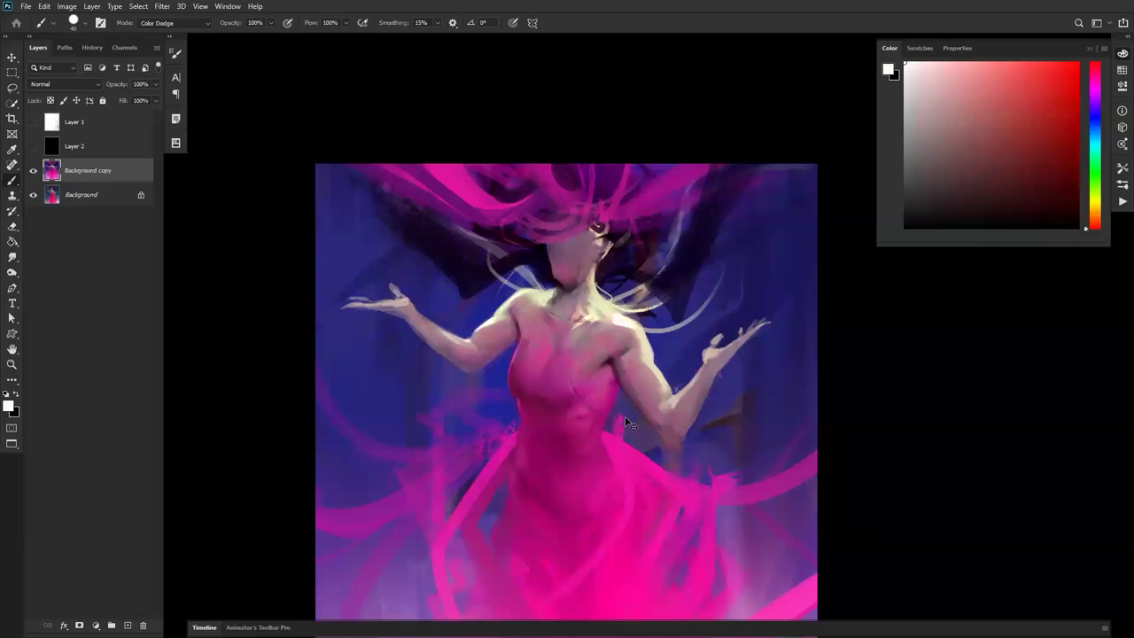
key(ctrl+shift+h)
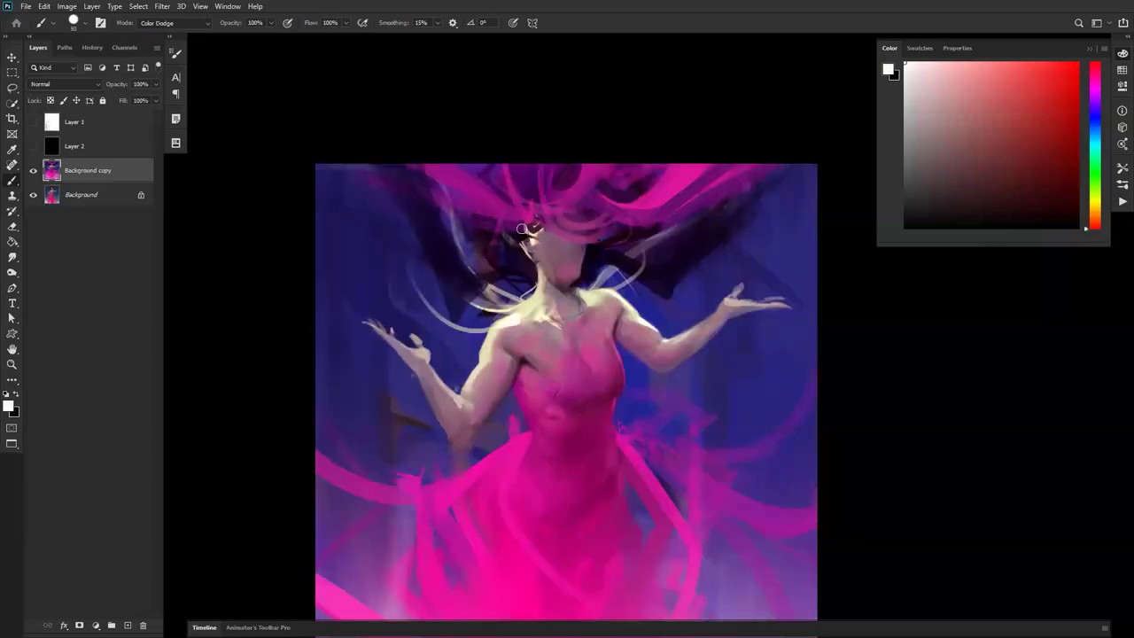
Add glowing white Color Dodge strokes to the hair beside the eye and, with a much larger brush, across the upper hair.
drag(522, 229, 495, 204)
key(bracketright)
key(bracketright)
key(bracketright)
key(bracketright)
key(bracketright)
key(bracketright)
key(bracketright)
key(bracketright)
key(bracketright)
key(bracketright)
key(bracketright)
key(bracketleft)
drag(652, 211, 733, 135)
Reduce the brush size and brighten the bodice's outer edge from the bust down to the waist in Color Dodge mode.
key(bracketleft)
key(bracketleft)
key(bracketleft)
key(bracketleft)
key(bracketleft)
key(bracketleft)
key(bracketleft)
key(bracketleft)
key(bracketleft)
key(bracketleft)
key(bracketleft)
drag(612, 341, 626, 410)
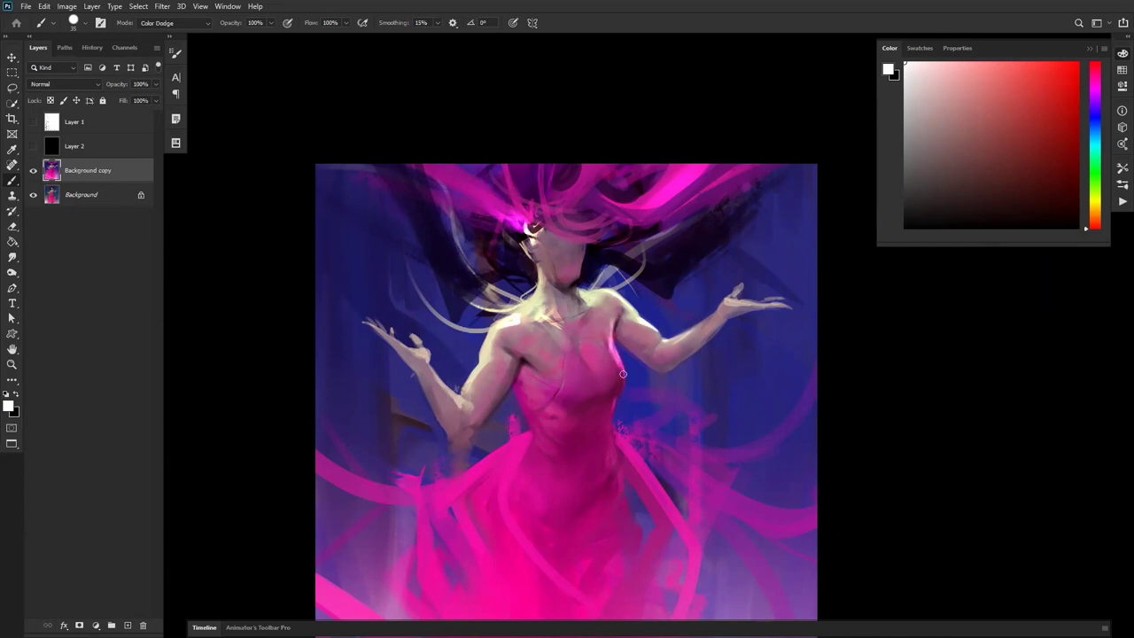
alt+click(625, 379)
alt+click(626, 381)
ctrl+click(624, 399)
ctrl+click(620, 394)
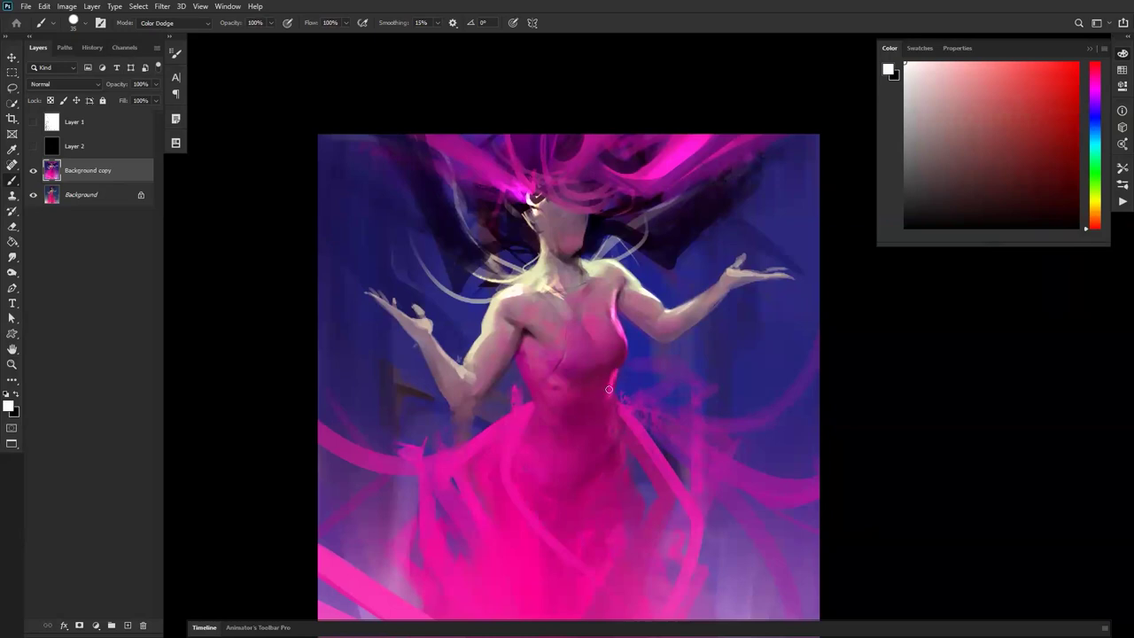
Review the figure in mirror view and add fine Color Dodge highlights to the ribbons at the hip, then flip back.
alt+click(628, 461)
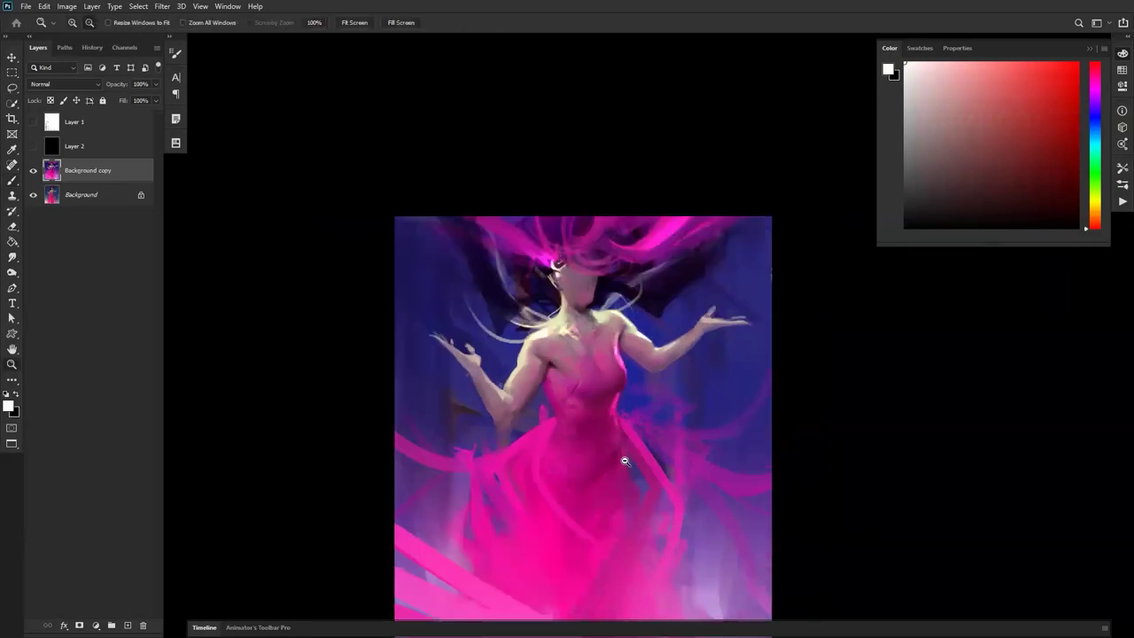
alt+click(628, 459)
alt+click(627, 460)
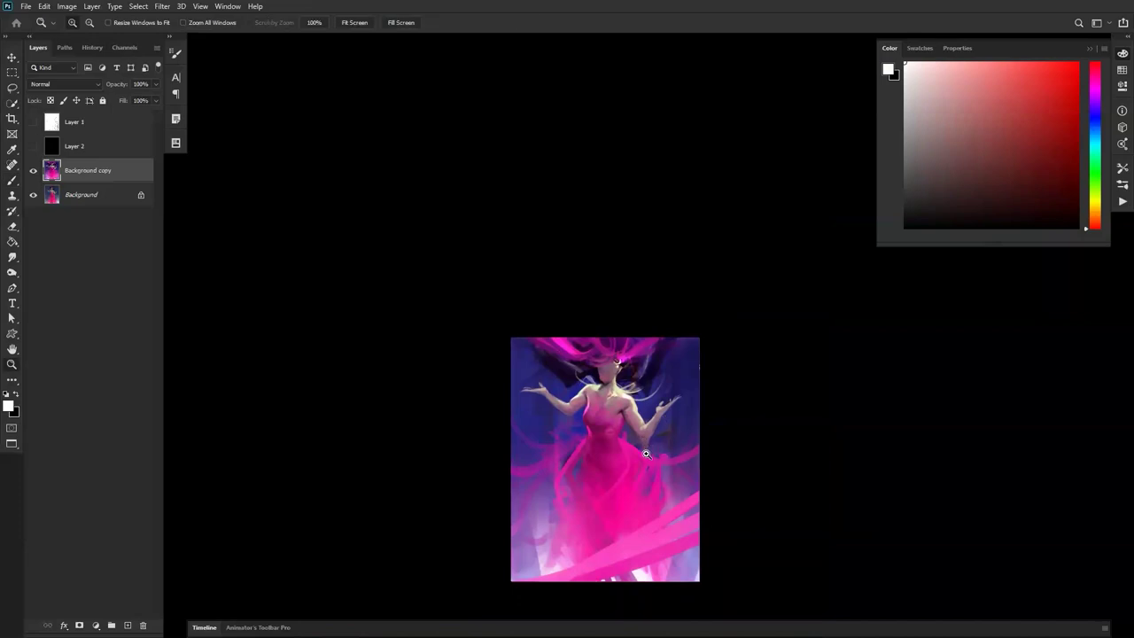
click(646, 450)
click(647, 447)
key(b)
key(bracketleft)
key(bracketleft)
key(bracketleft)
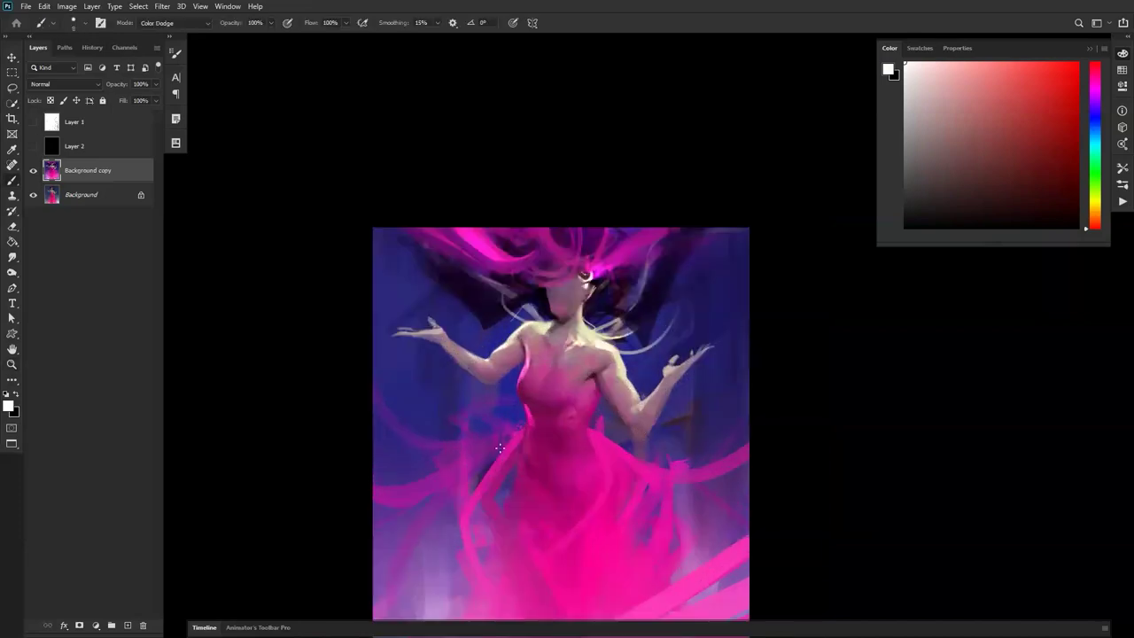
key(bracketright)
key(ctrl+f)
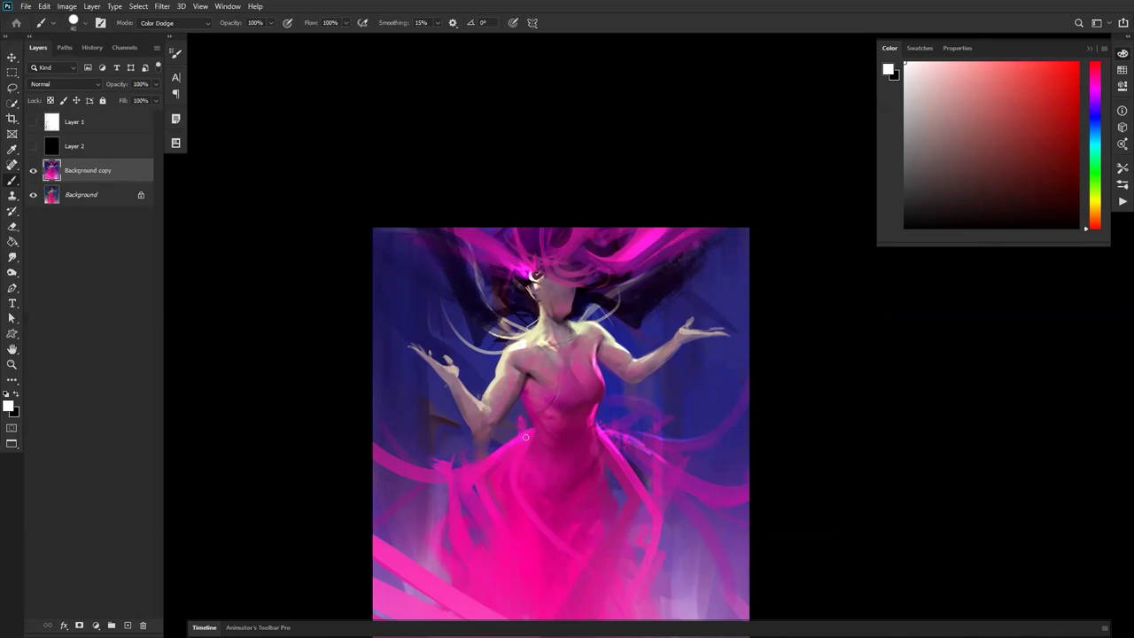
Brighten the upper edge of the skirt at the waist with a 30 px white Color Dodge brush.
key(z)
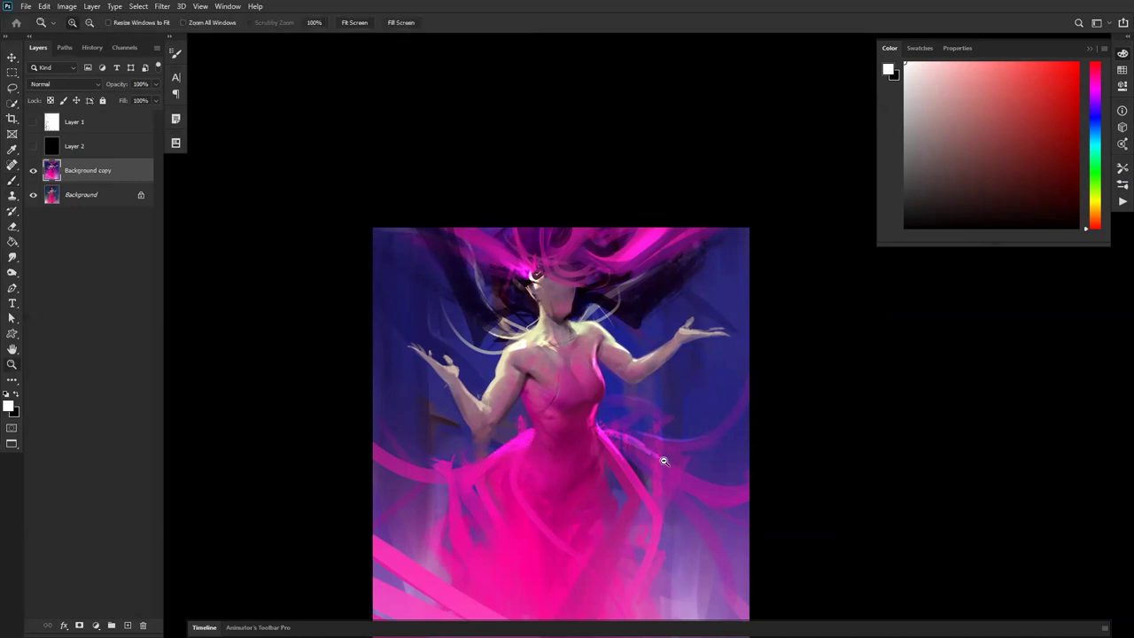
alt+click(665, 459)
alt+click(667, 464)
click(667, 479)
click(668, 475)
key(b)
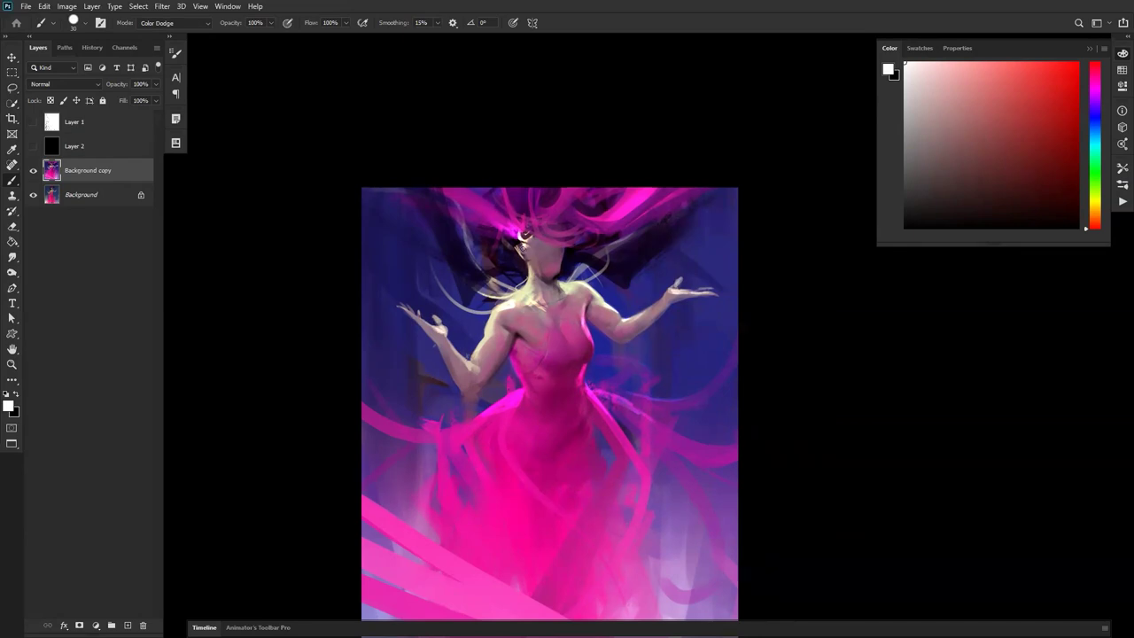
Switch to the 100 px Standard brush with 95% hardness, enlarge it to 600 px and set its mode to Color Dodge.
drag(521, 263, 494, 256)
key(ctrl+z)
key(ctrl+f)
right_click(606, 209)
click(587, 237)
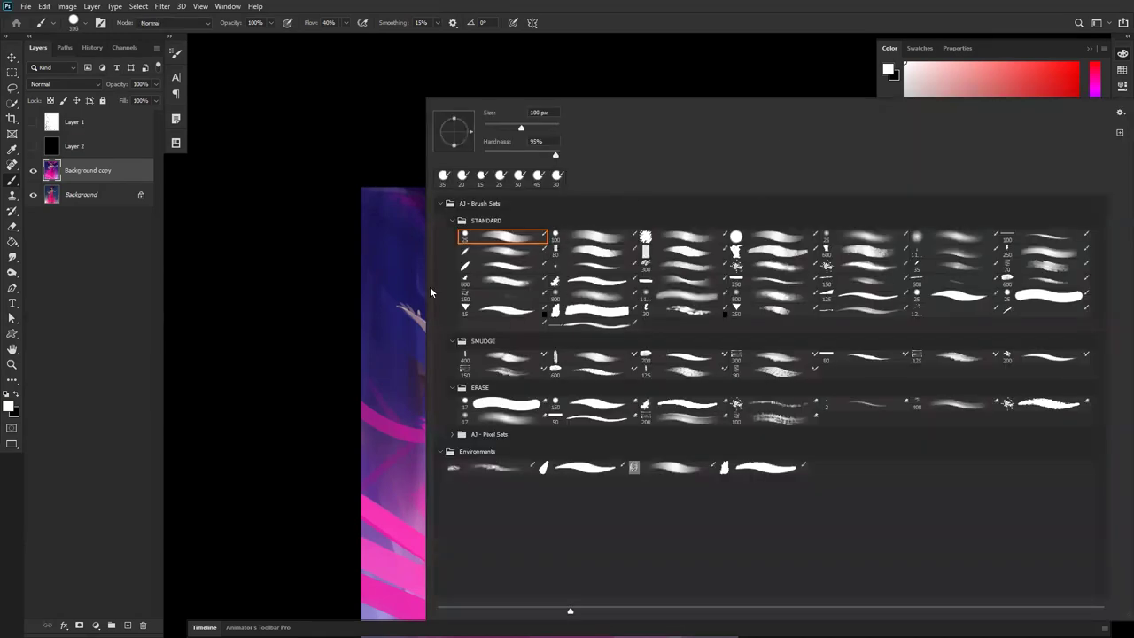
click(320, 347)
key(bracketright)
key(bracketright)
key(bracketright)
key(bracketright)
key(bracketright)
key(bracketright)
key(bracketright)
key(bracketright)
key(alt+shift+d)
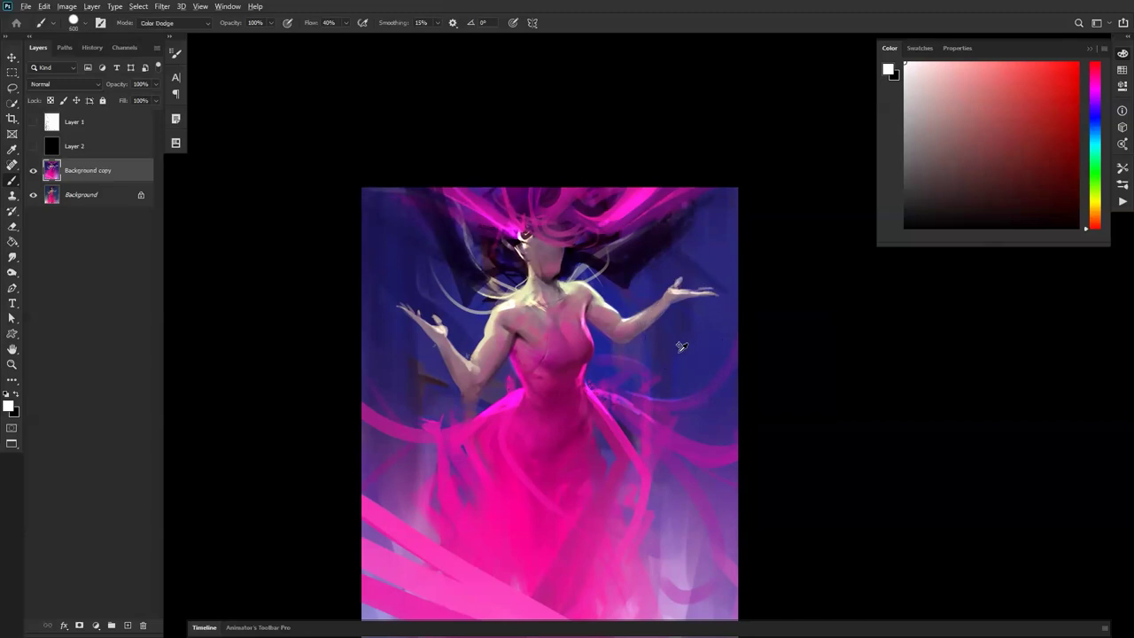
Brighten the background beside both sides of the waist and skirt with large white Color Dodge strokes.
drag(624, 373, 653, 405)
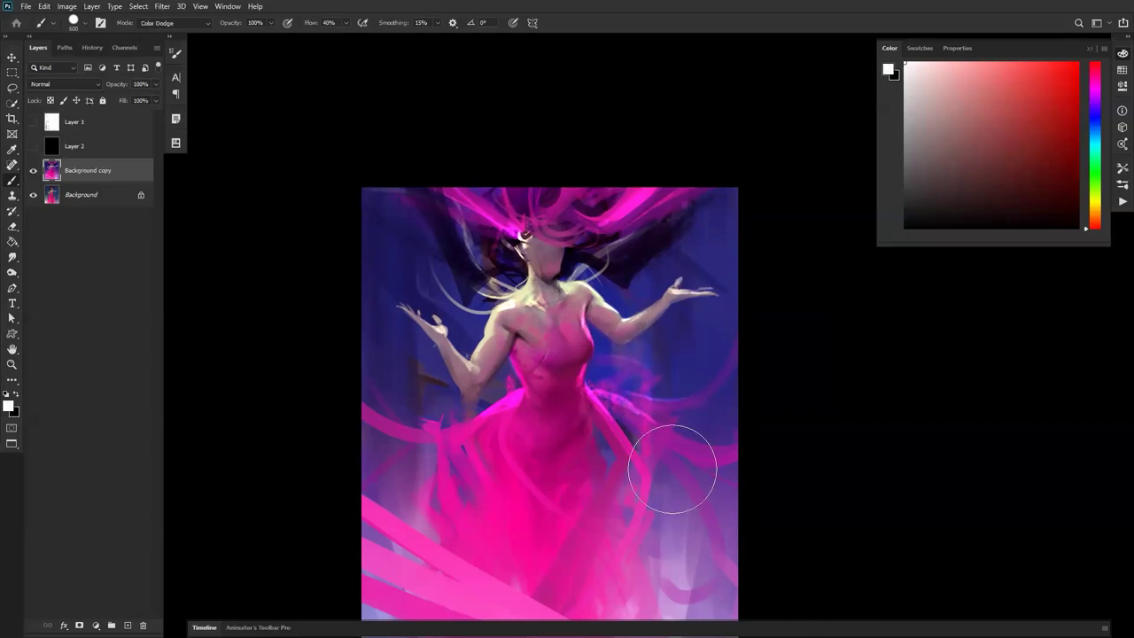
drag(512, 379, 486, 420)
mouse_move(420, 376)
mouse_down()
mouse_move(390, 534)
mouse_move(418, 572)
mouse_up()
key(ctrl+z)
drag(665, 404, 639, 340)
mouse_move(433, 204)
mouse_down()
mouse_move(445, 216)
mouse_move(443, 200)
mouse_up()
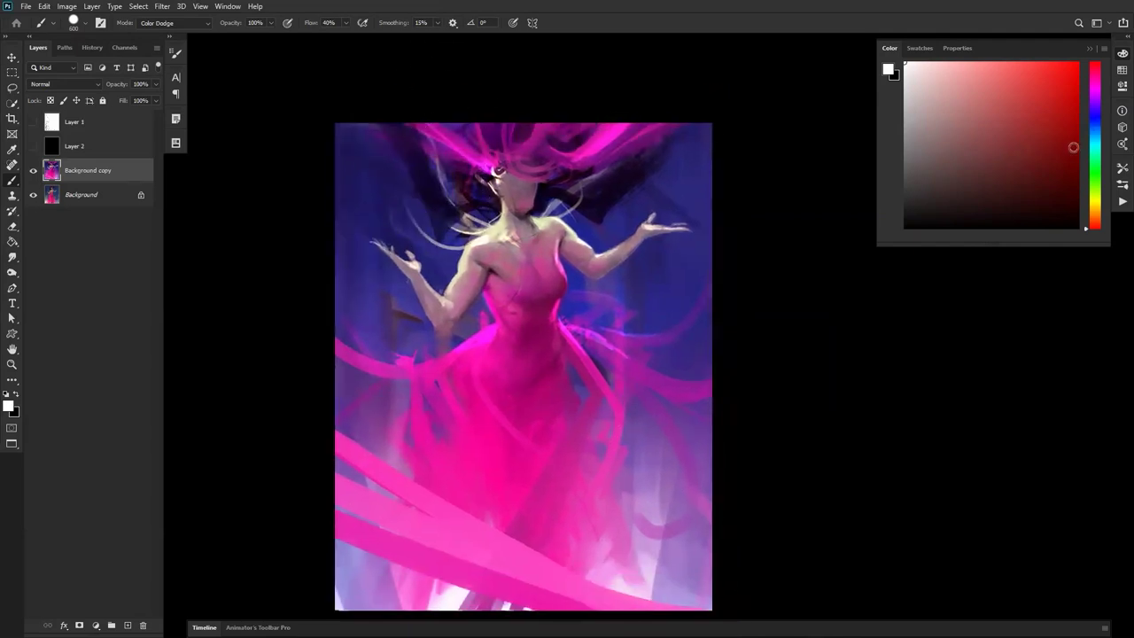
Choose a bright saturated blue and glaze it in Color Dodge across the neck and far shoulder.
click(1097, 131)
drag(952, 92, 1052, 77)
mouse_move(537, 190)
mouse_down()
mouse_move(586, 192)
mouse_move(606, 219)
mouse_up()
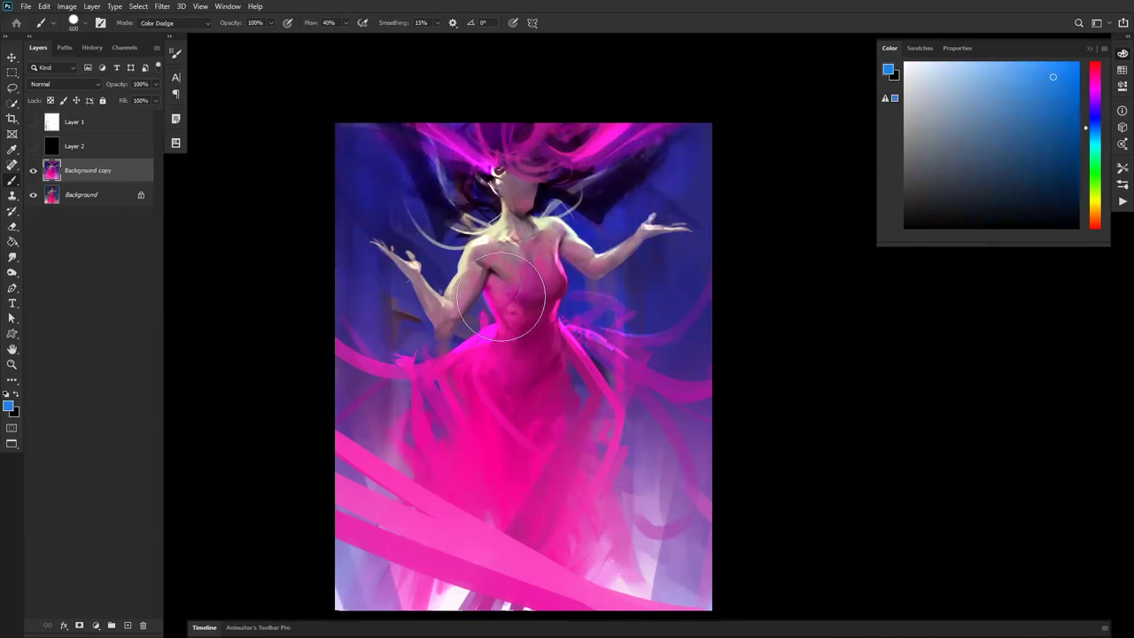
Reduce the brush to 250 px and add blue Color Dodge glow to the hair strands and background beside the neck.
key(bracketleft)
key(bracketleft)
key(bracketleft)
key(bracketleft)
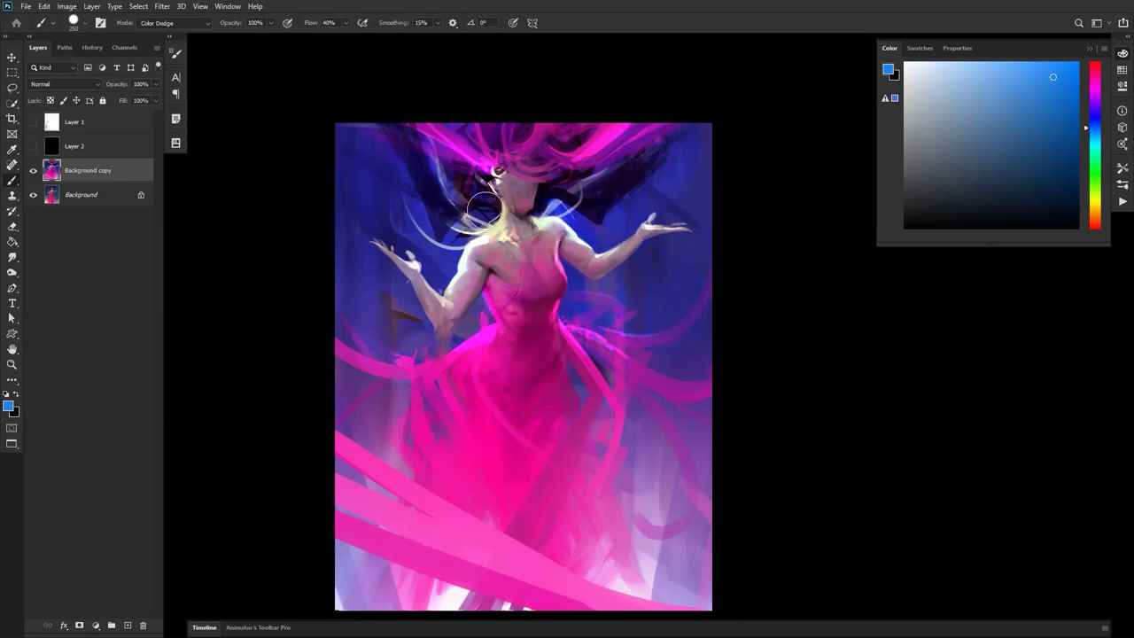
drag(439, 212, 482, 211)
drag(423, 134, 484, 211)
Check the whole painting from afar, then brighten the blue background beside the waist with a smaller Color Dodge brush.
key(z)
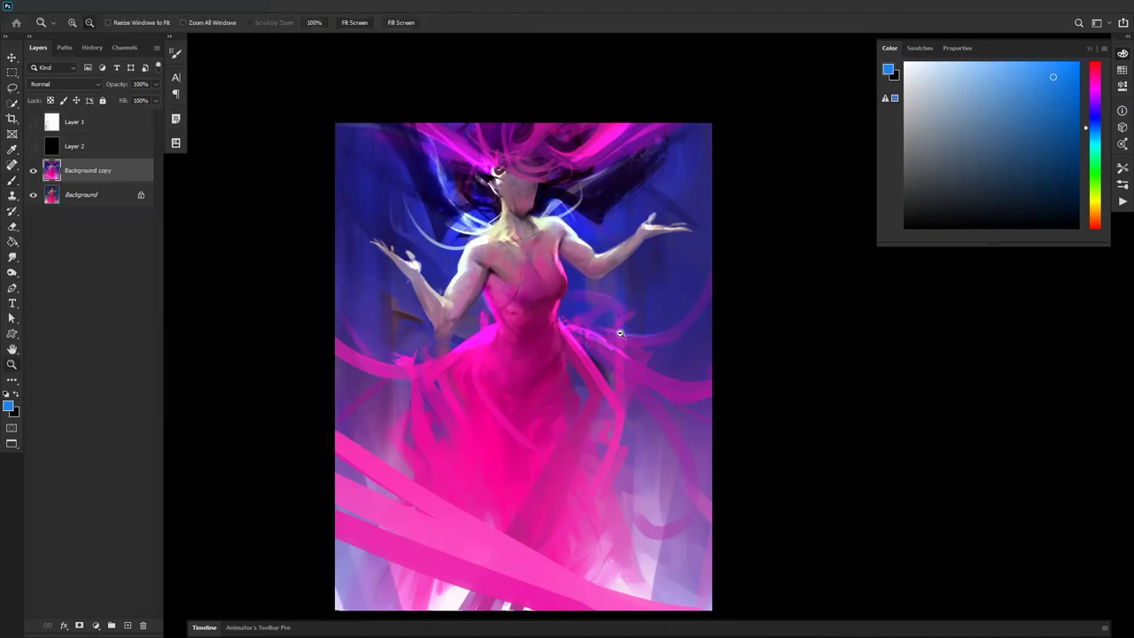
alt+click(590, 323)
click(590, 323)
key(b)
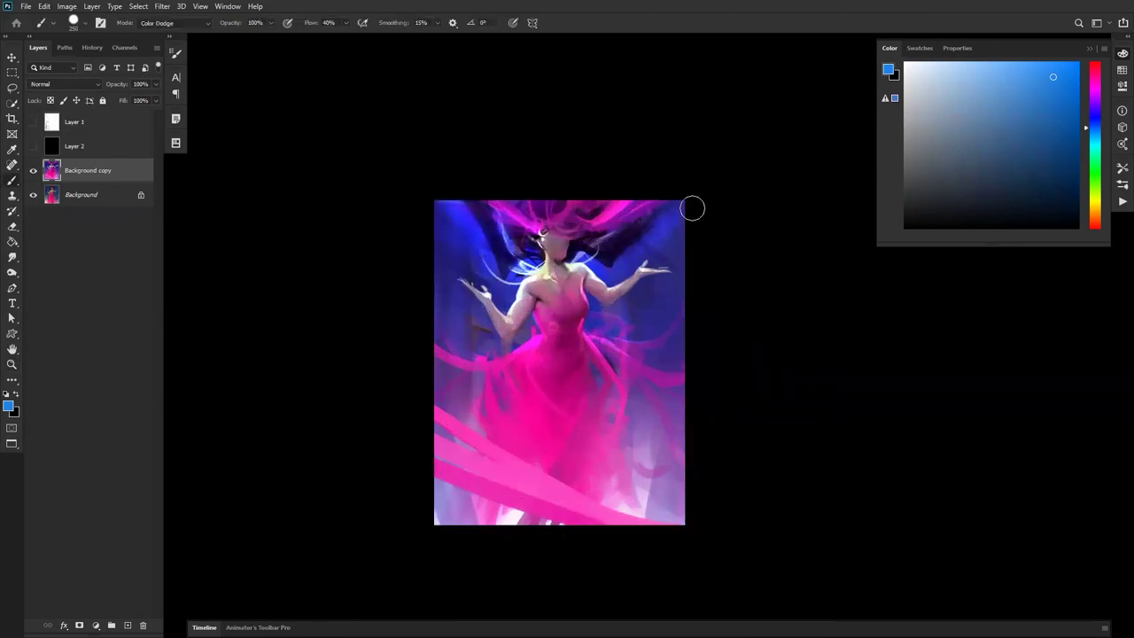
key(])
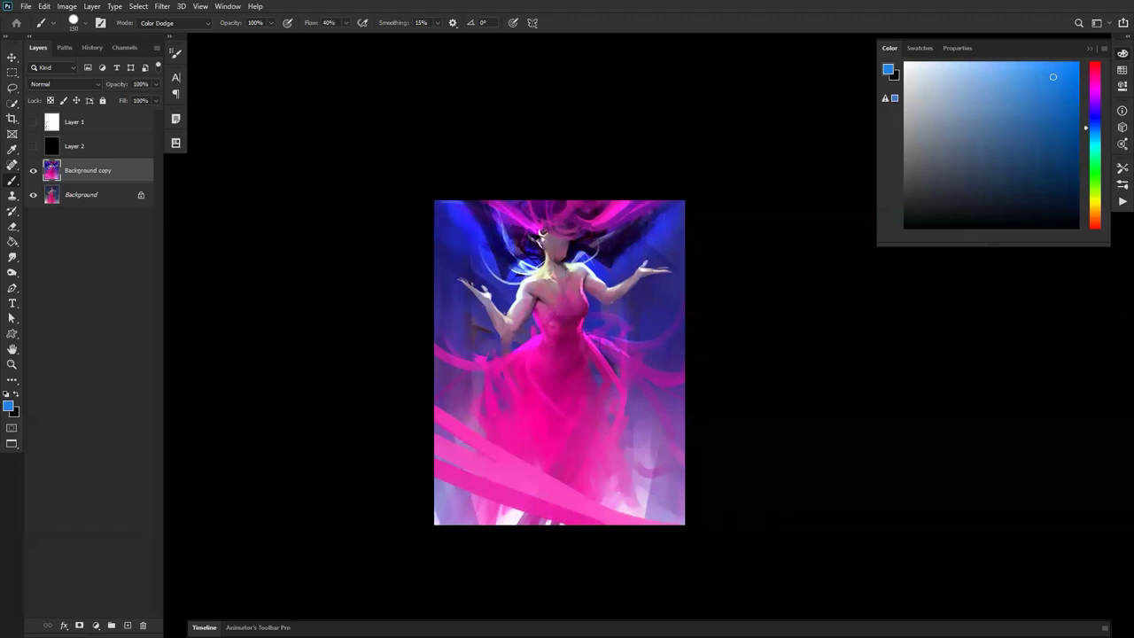
ctrl+click(595, 315)
key([)
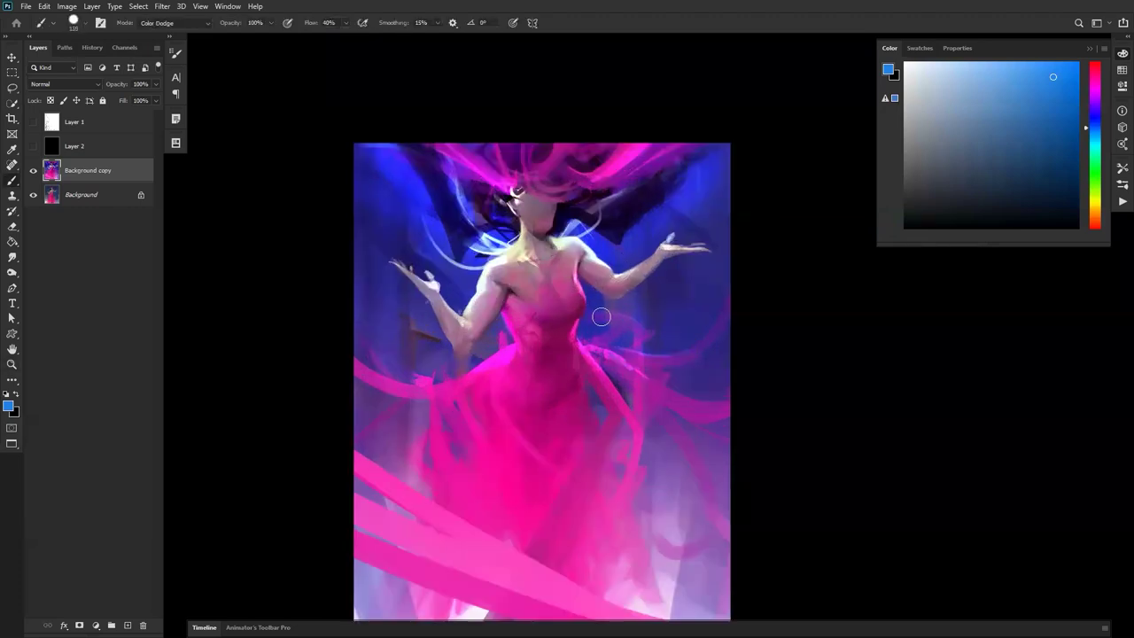
drag(591, 304, 587, 336)
Enlarge the Color Dodge brush to 800 px and brighten the blue background around the figure.
key(bracketright)
key(bracketright)
key(bracketright)
key(bracketright)
key(bracketright)
key(bracketleft)
key(bracketleft)
key(bracketleft)
key(bracketleft)
key(bracketleft)
key(bracketleft)
key(bracketleft)
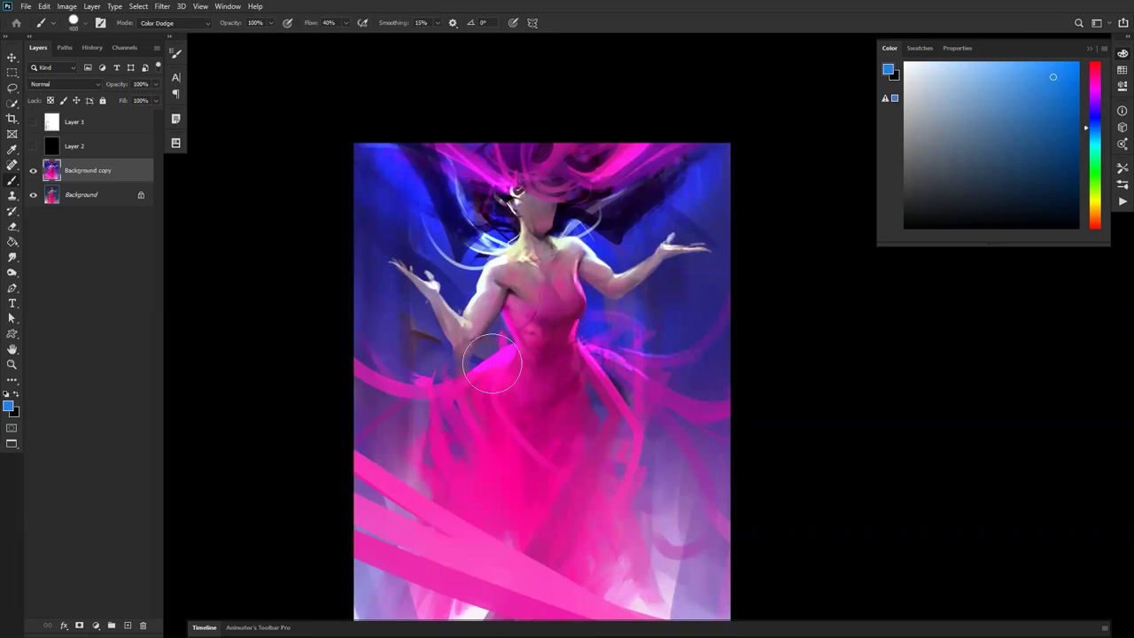
key(bracketright)
key(bracketright)
key(bracketright)
key(bracketright)
key(bracketright)
key(bracketright)
key(bracketright)
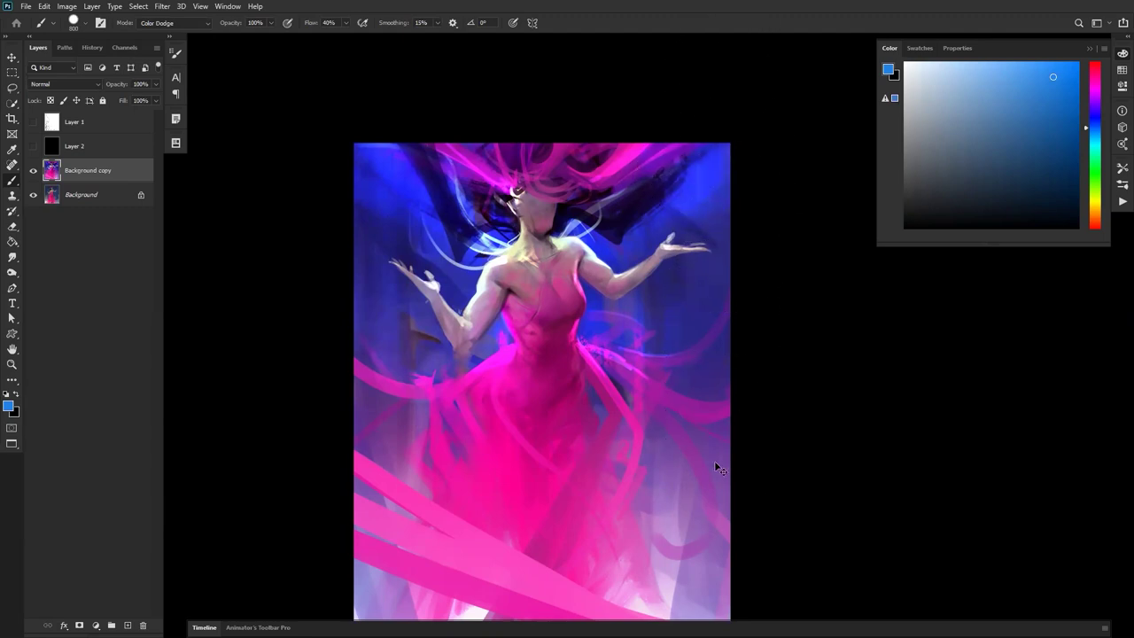
Flip the view, switch to the 25 px Standard brush in Normal mode, and paint sampled blue into the dark hair's outer edge.
key(ctrl+f)
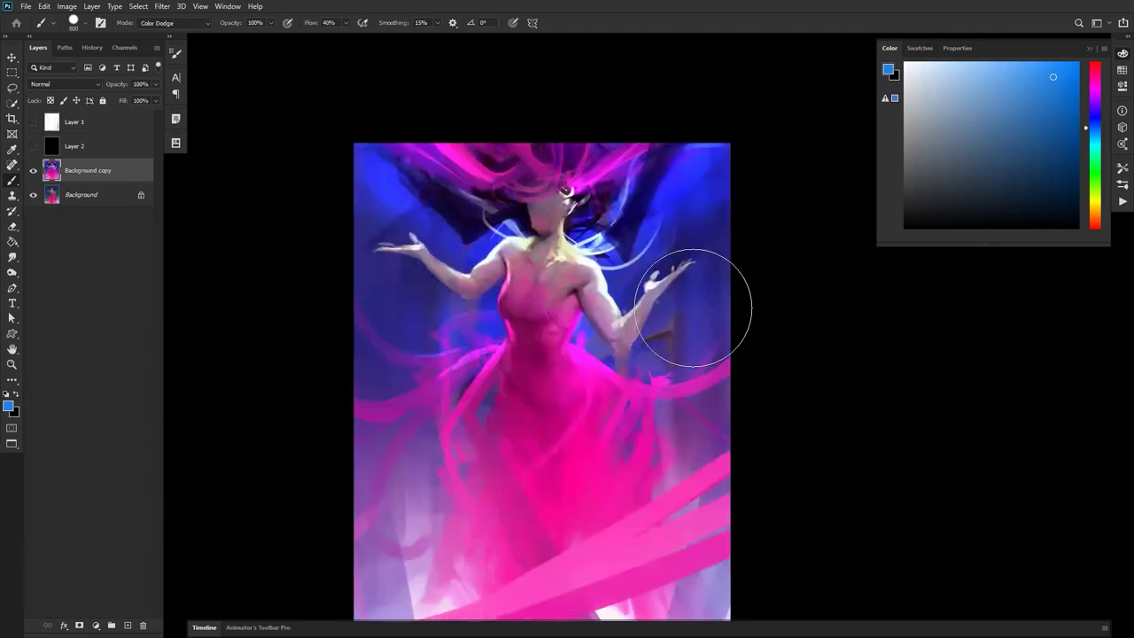
right_click(693, 307)
click(511, 237)
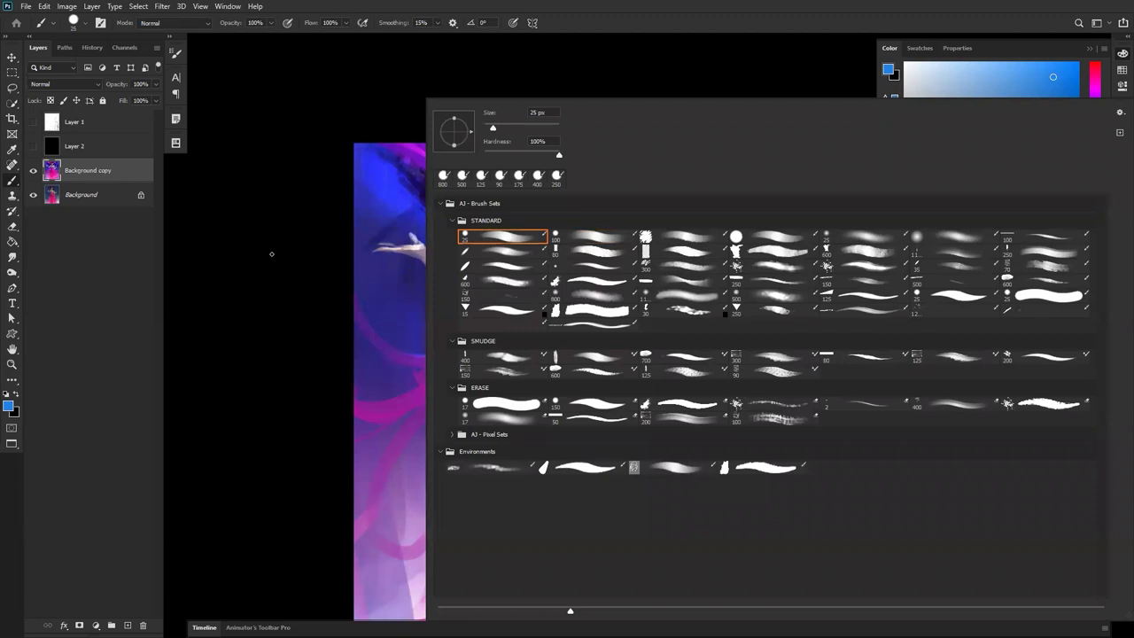
click(271, 253)
alt+click(401, 185)
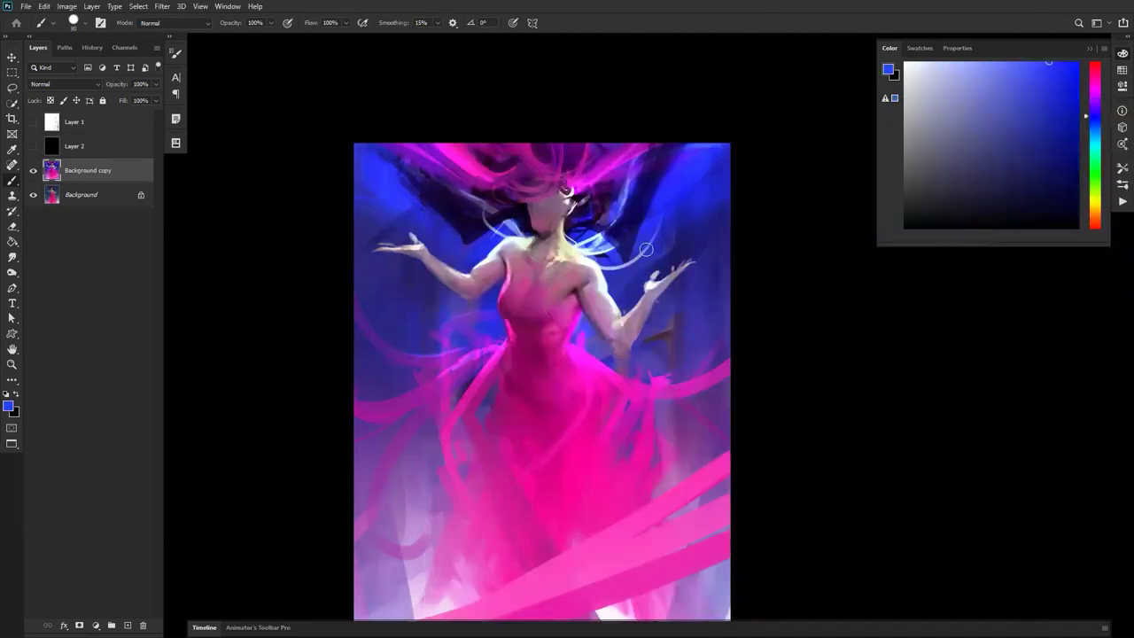
drag(625, 253, 682, 142)
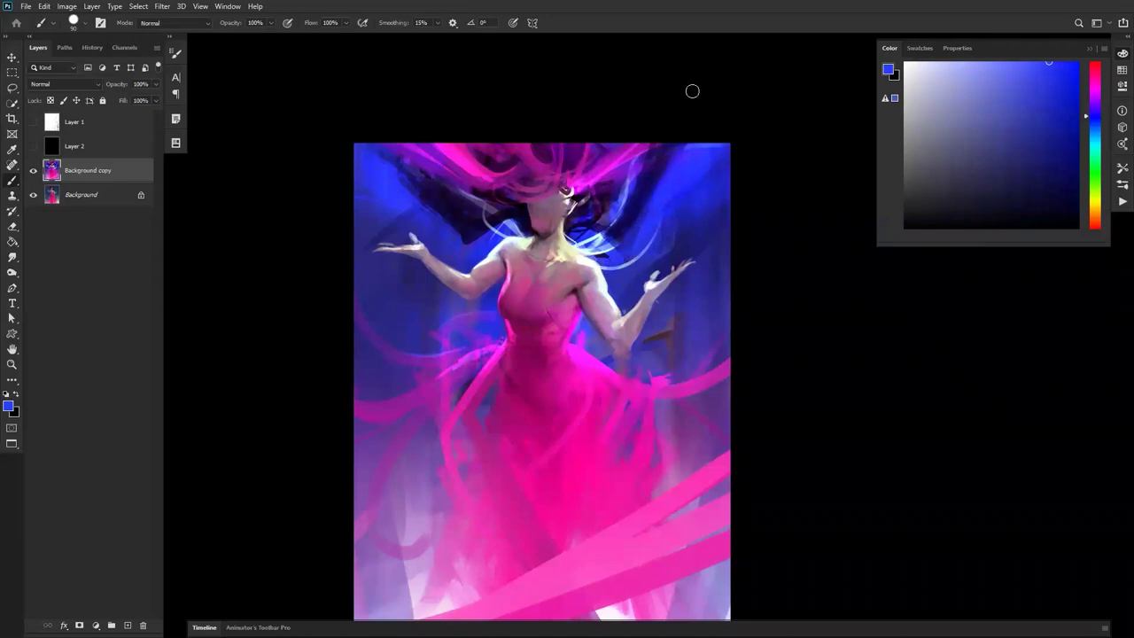
Sample dark navy from the hair and paint streaks sweeping outward on both sides of the head.
alt+click(647, 192)
drag(648, 204, 700, 133)
mouse_move(430, 200)
mouse_down()
mouse_move(454, 203)
mouse_move(431, 203)
mouse_move(451, 218)
mouse_up()
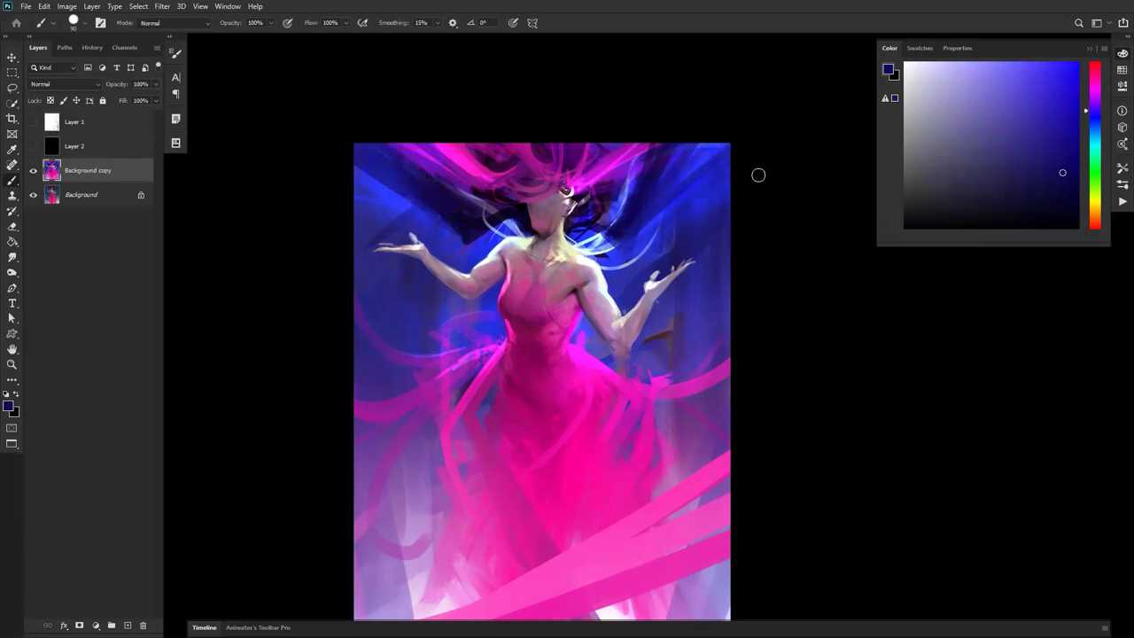
drag(468, 245, 265, 208)
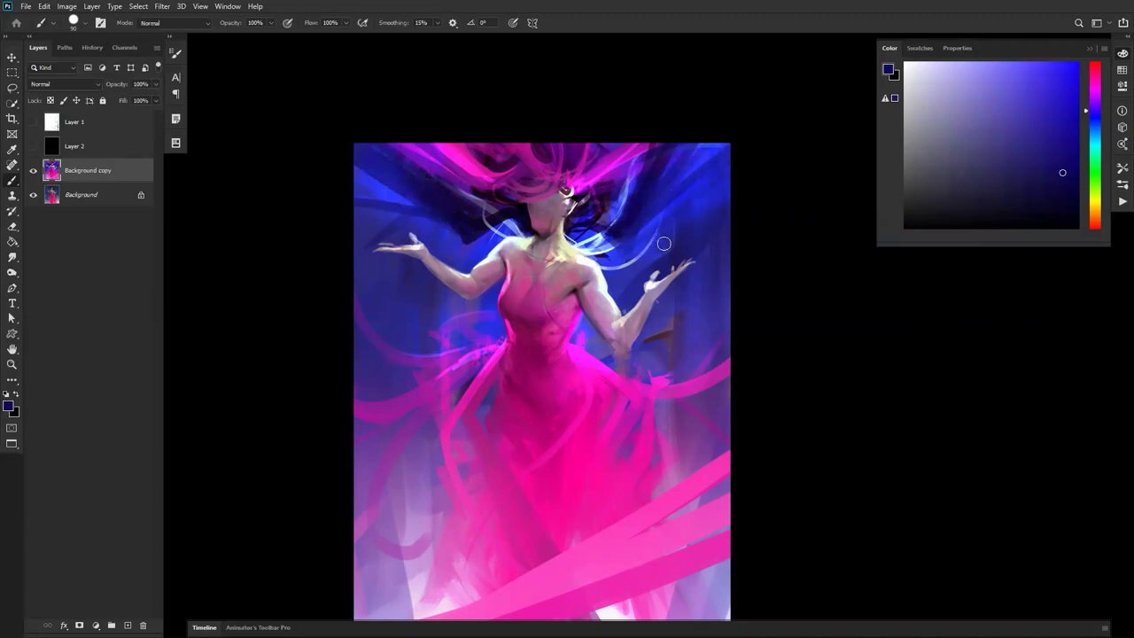
Sample magenta from the hair and switch to the 125 px Smudge mixer brush.
alt+click(595, 177)
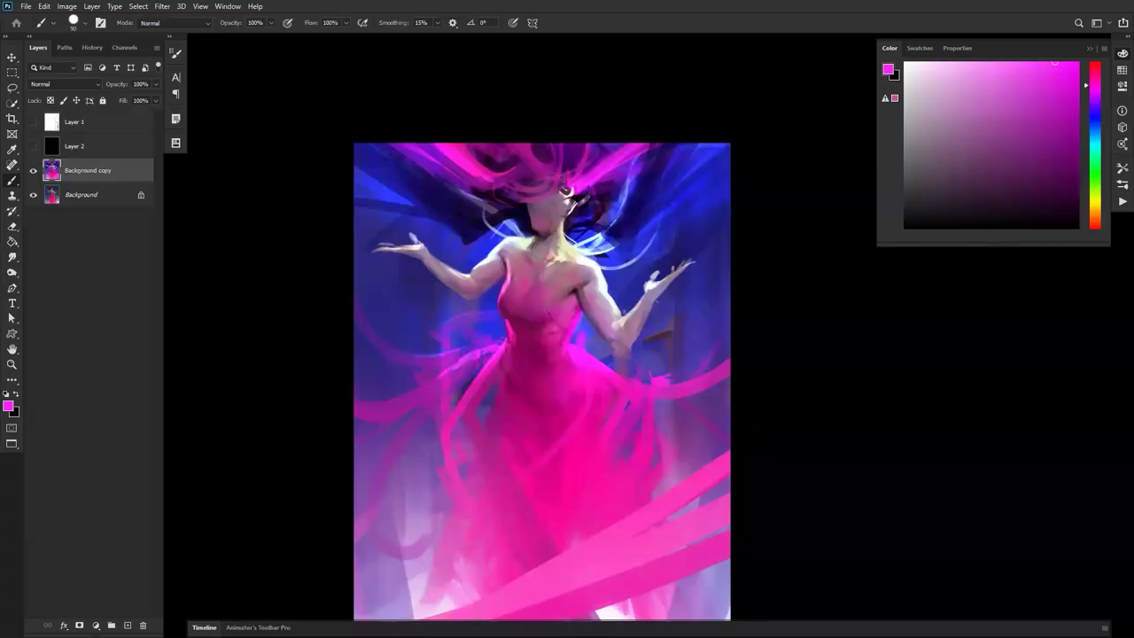
right_click(538, 216)
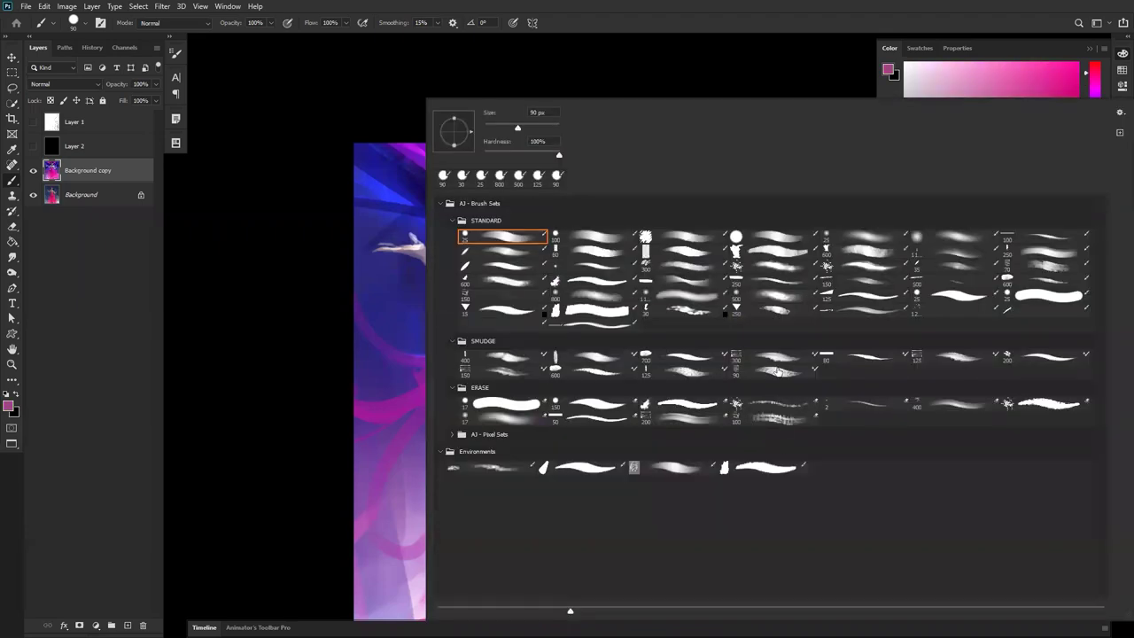
click(776, 375)
click(293, 388)
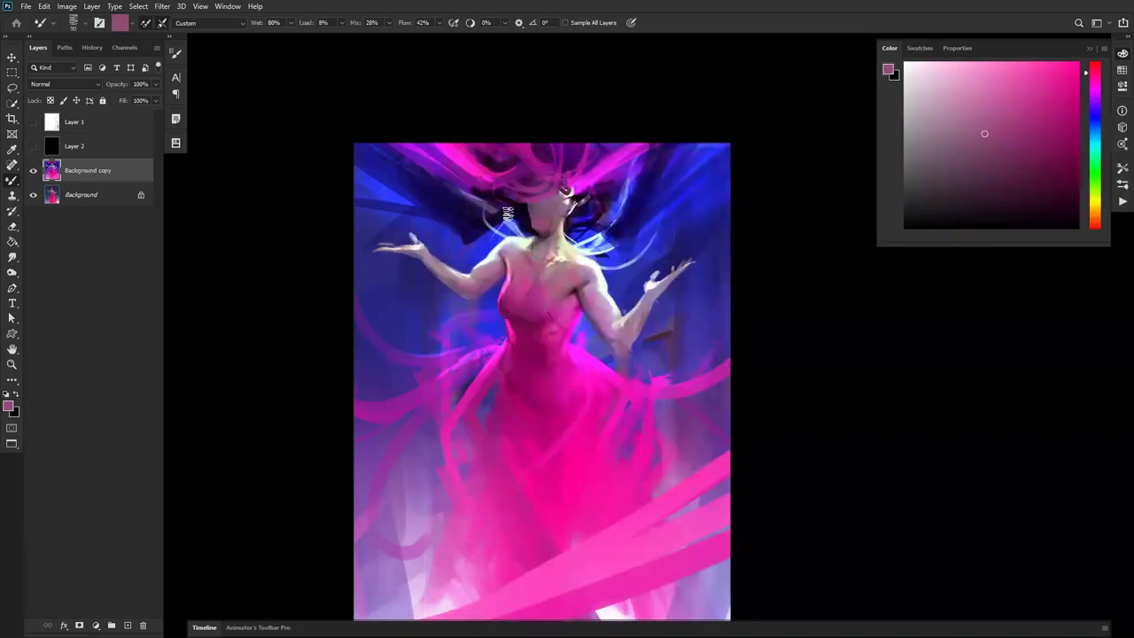
right_click(534, 218)
click(690, 375)
click(270, 366)
Smear magenta hair strands upward and outward from beside the eye with the mixer brush.
mouse_move(523, 205)
mouse_down()
mouse_move(540, 228)
mouse_move(519, 204)
mouse_up()
key(ctrl+z)
drag(582, 181, 668, 126)
key(ctrl+z)
alt+click(589, 179)
drag(589, 179, 691, 125)
drag(595, 157, 590, 62)
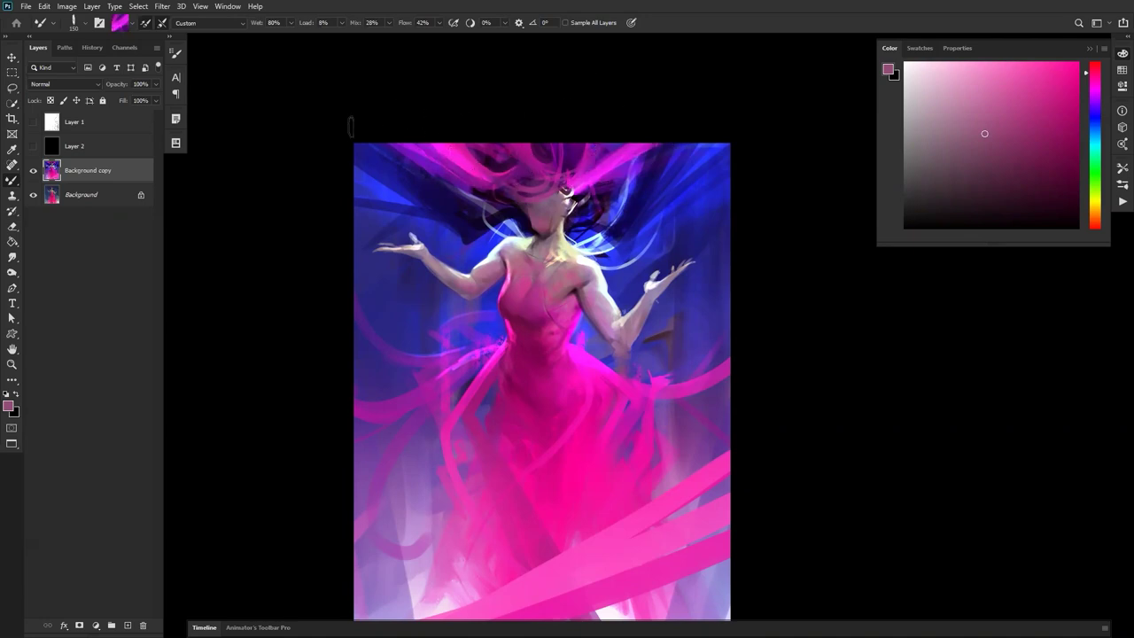
Pull dark hair streaks outward on both sides of the head with the 150 px mixer brush, sampling hair and background blue.
alt+click(485, 204)
drag(484, 204, 311, 104)
key(ctrl+z)
drag(486, 216, 332, 139)
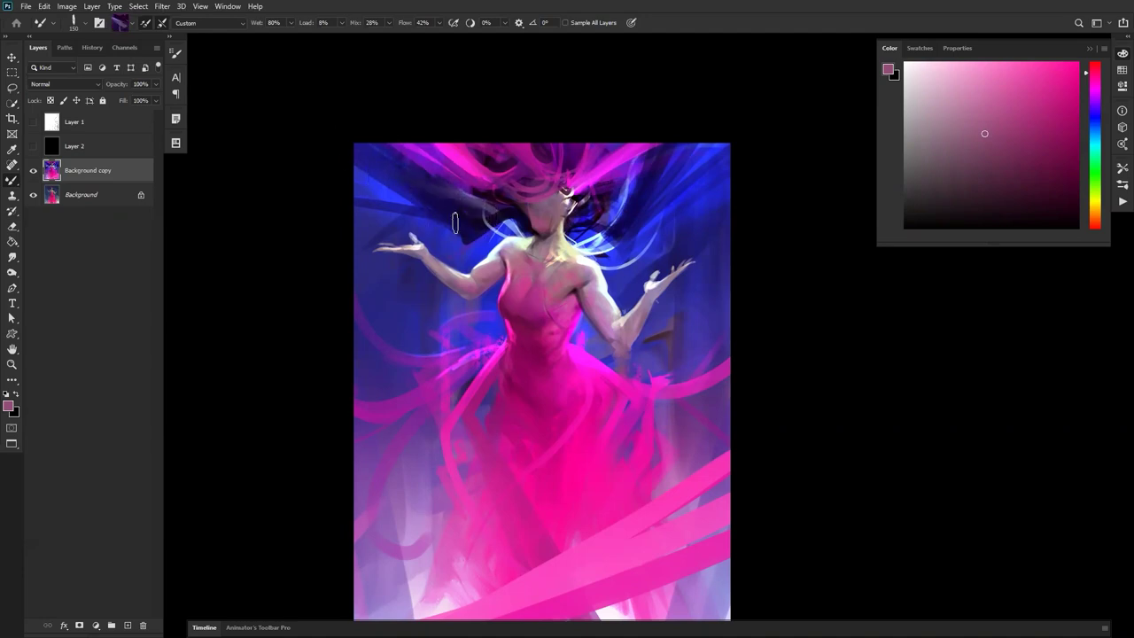
drag(399, 129, 468, 194)
mouse_move(605, 215)
mouse_down()
mouse_move(724, 152)
mouse_move(628, 227)
mouse_move(740, 165)
mouse_move(655, 184)
mouse_move(752, 116)
mouse_up()
alt+click(684, 198)
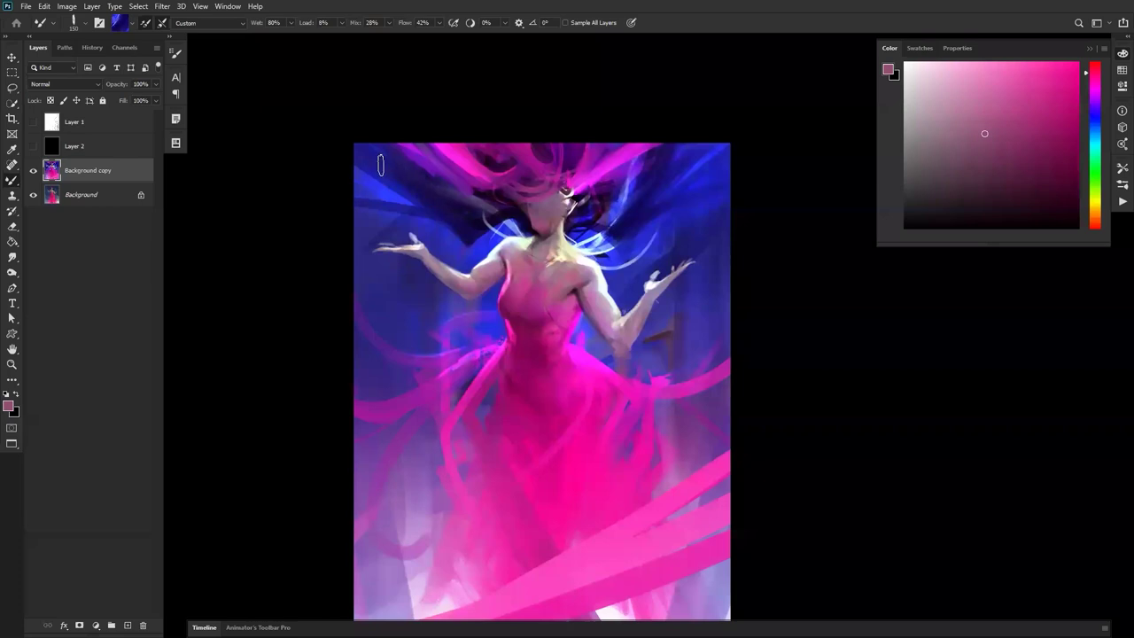
Smear a pale strand from the base of the neck up across the dark hair.
drag(575, 248, 664, 213)
key(ctrl+z)
drag(574, 248, 651, 205)
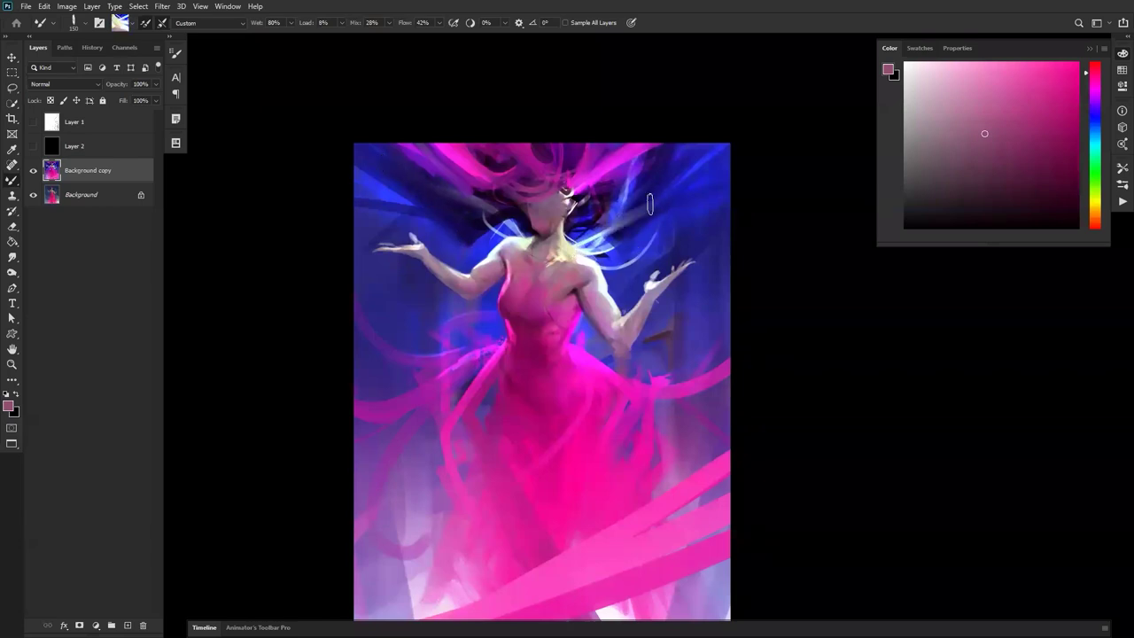
Reduce the mixer brush to 125 px and pull a pale strand from the near shoulder outward above the raised hand.
alt+click(589, 264)
drag(590, 258, 660, 211)
key(ctrl+z)
mouse_move(591, 256)
mouse_down()
mouse_move(639, 199)
mouse_move(689, 191)
mouse_up()
key(ctrl+z)
key(bracketleft)
drag(593, 260, 684, 191)
key(ctrl+z)
mouse_move(590, 264)
mouse_down()
mouse_move(667, 245)
mouse_move(683, 222)
mouse_up()
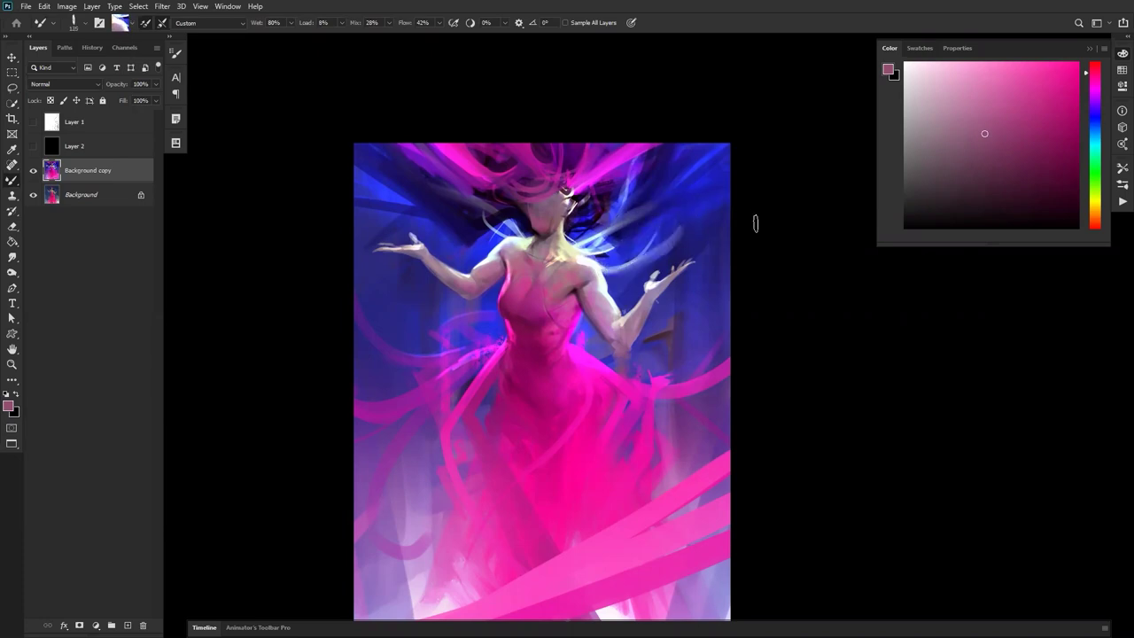
Sample the light far shoulder and pull a pale strand from it up into the dark hair.
alt+click(518, 242)
drag(517, 237, 478, 208)
key(ctrl+z)
drag(519, 239, 476, 190)
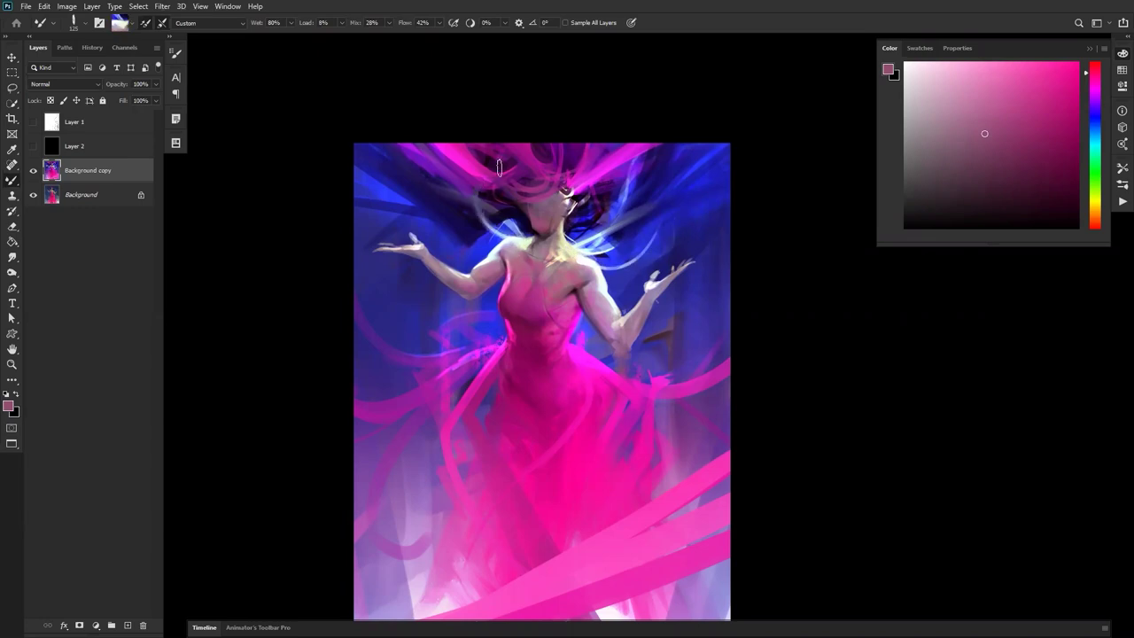
key(ctrl+z)
drag(522, 238, 481, 211)
Flip the view back, enlarge the mixer brush to 200 px, and sample the background blue and the magenta hair.
key(ctrl+shift+h)
key(bracketright)
alt+click(420, 242)
key(bracketright)
key(bracketright)
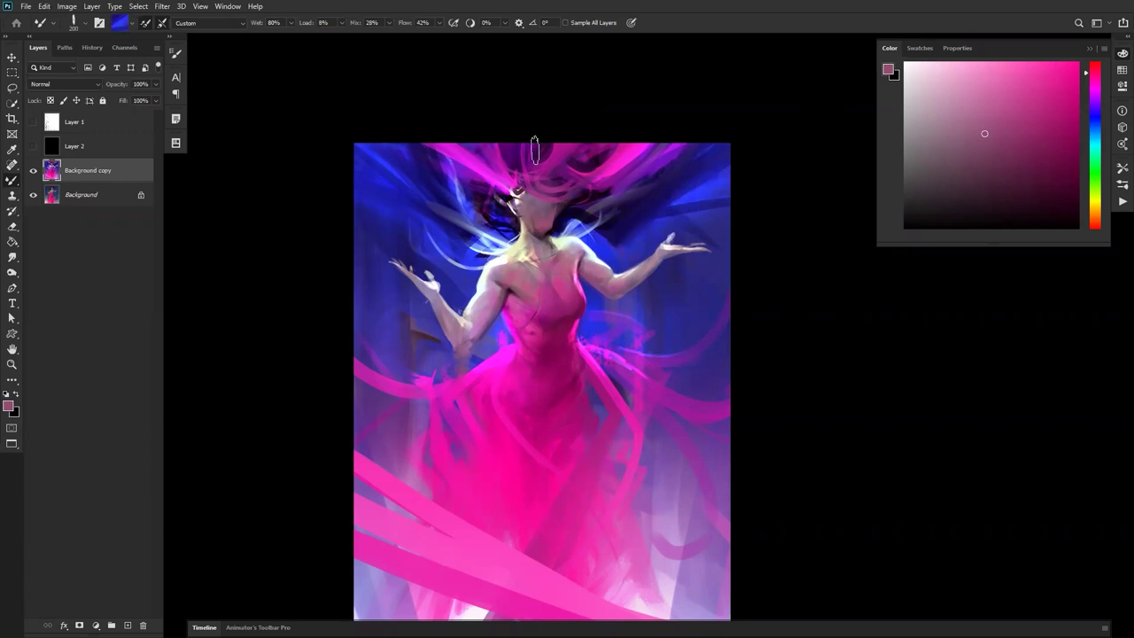
alt+click(617, 161)
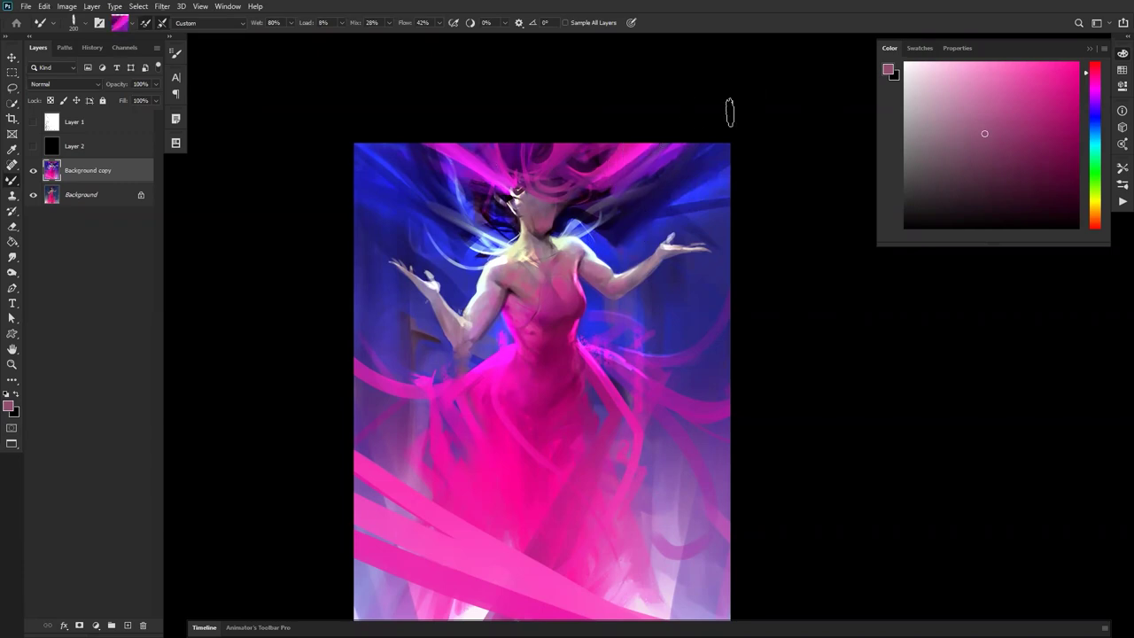
Sample pink at the hip and blend the ribbons and skirt edge downward from the waist.
alt+click(582, 351)
drag(598, 369, 645, 493)
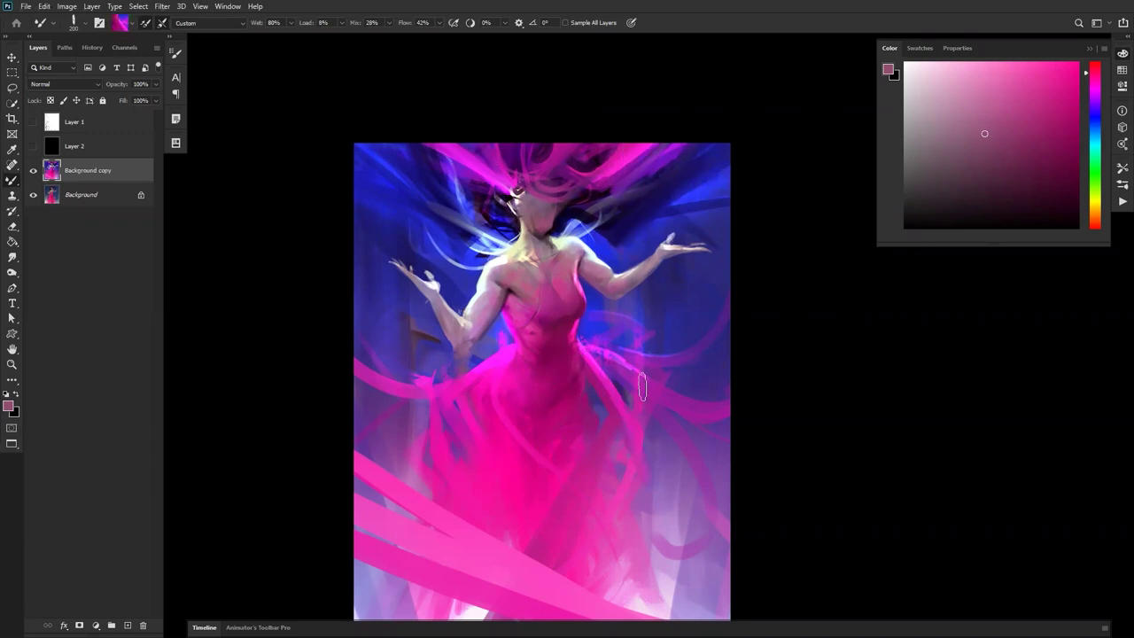
alt+click(597, 352)
mouse_move(612, 306)
mouse_down()
mouse_move(618, 387)
mouse_move(631, 402)
mouse_move(639, 309)
mouse_move(637, 479)
mouse_up()
alt+click(500, 372)
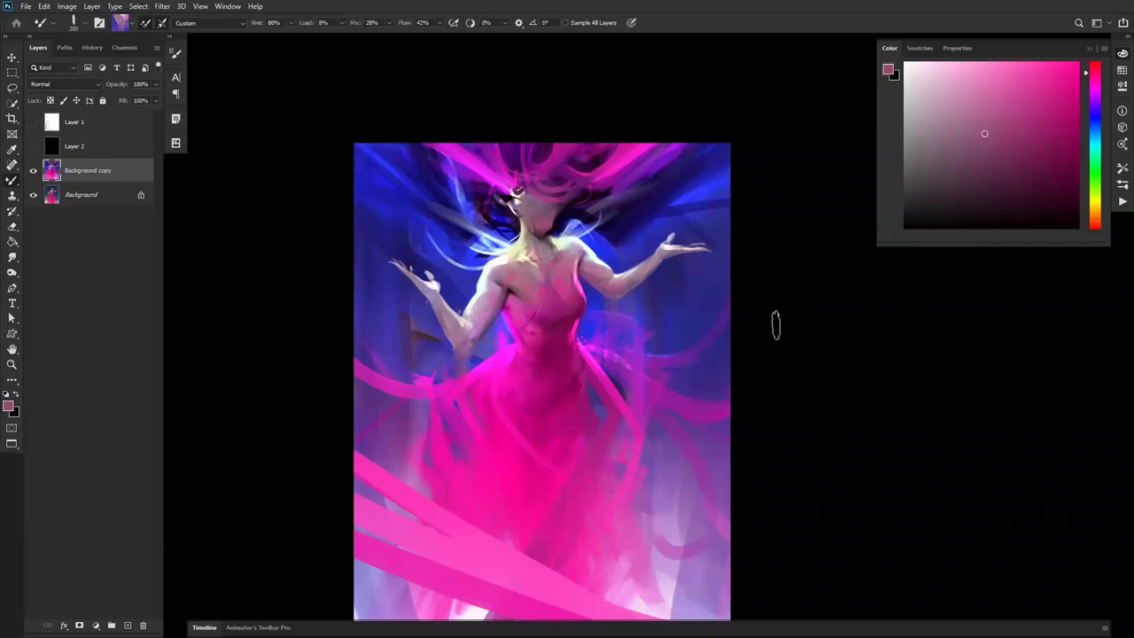
Sample pink at the waist, enlarge the mixer brush to 700 px and blend the center of the skirt downward.
key(bracketleft)
key(bracketleft)
key(bracketleft)
key(bracketleft)
key(bracketleft)
key(bracketleft)
key(bracketleft)
alt+click(514, 351)
key(bracketright)
key(bracketright)
key(bracketright)
key(bracketright)
key(bracketright)
key(bracketright)
key(bracketright)
key(bracketright)
key(bracketright)
key(bracketright)
key(bracketright)
key(bracketright)
key(bracketright)
mouse_move(520, 437)
mouse_down()
mouse_move(528, 567)
mouse_move(553, 566)
mouse_up()
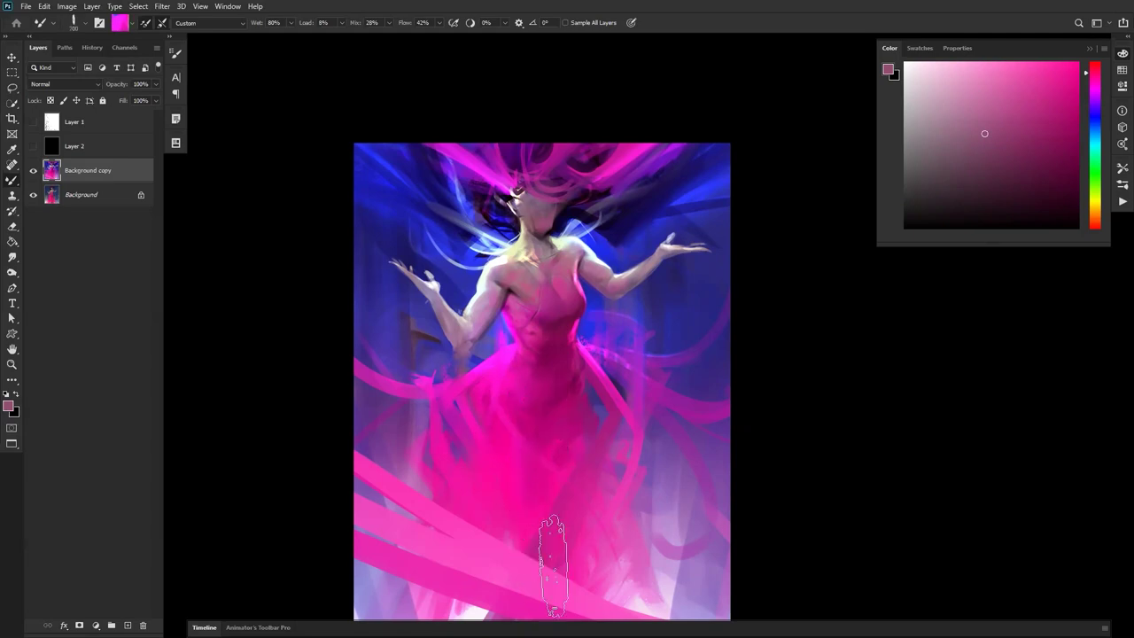
Reduce the mixer brush size and switch back to the 25 px Standard brush in Normal mode.
key(bracketleft)
key(bracketleft)
key(bracketleft)
key(bracketleft)
key(bracketleft)
key(bracketleft)
right_click(530, 230)
key(b)
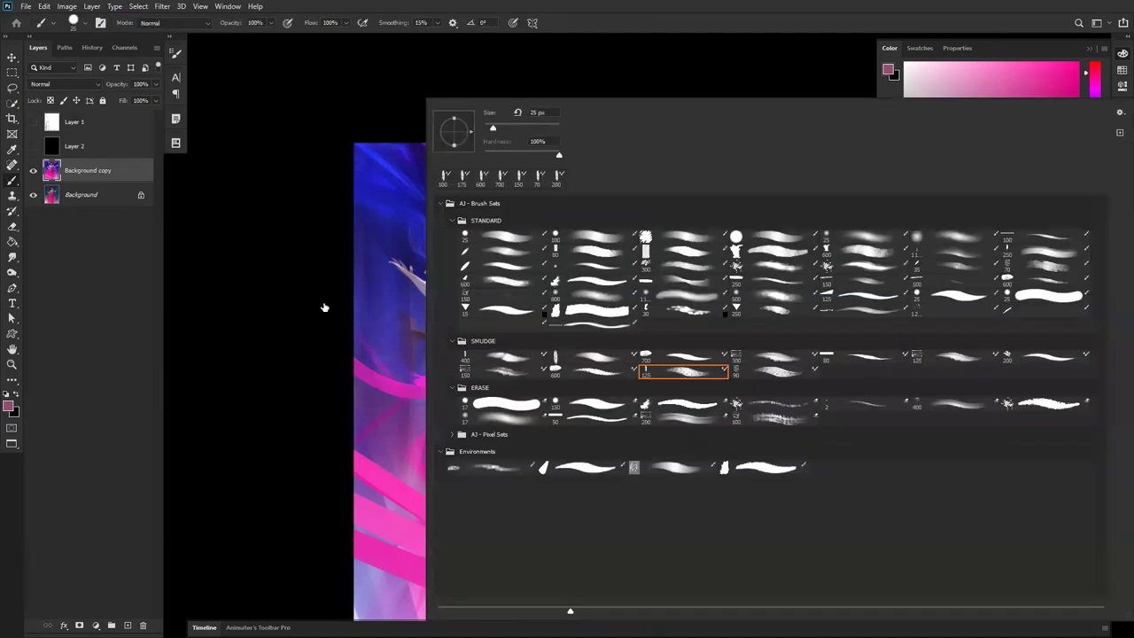
click(324, 309)
Sample the mauve chest tone and the pale neck highlight and touch up the upper chest and side of the neck with a smaller brush.
alt+click(529, 256)
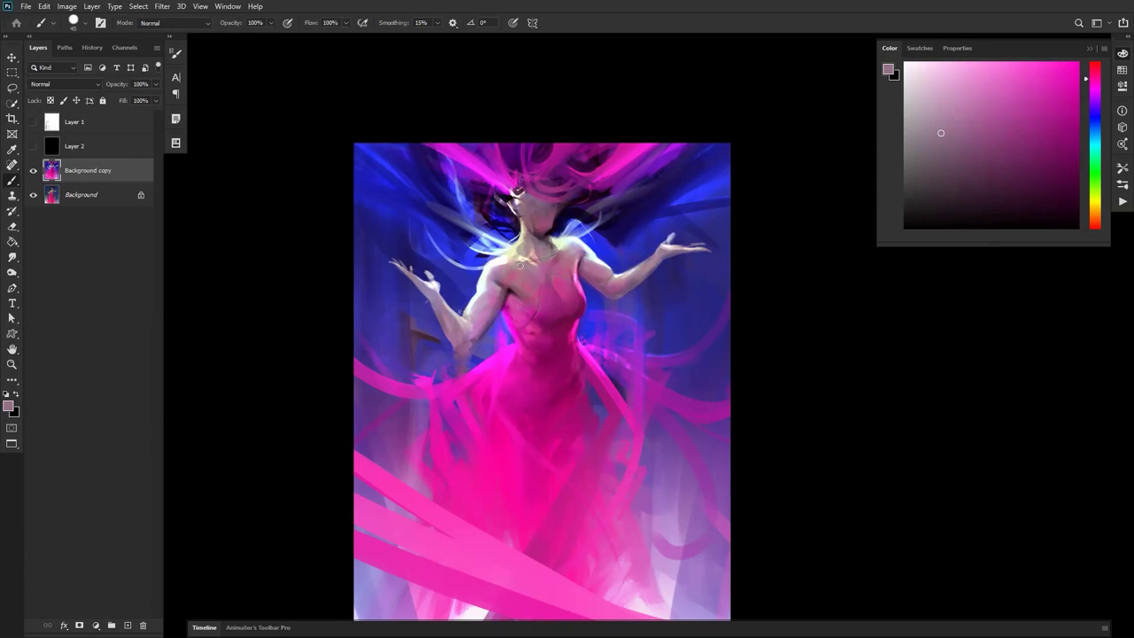
drag(530, 259, 535, 264)
alt+click(523, 237)
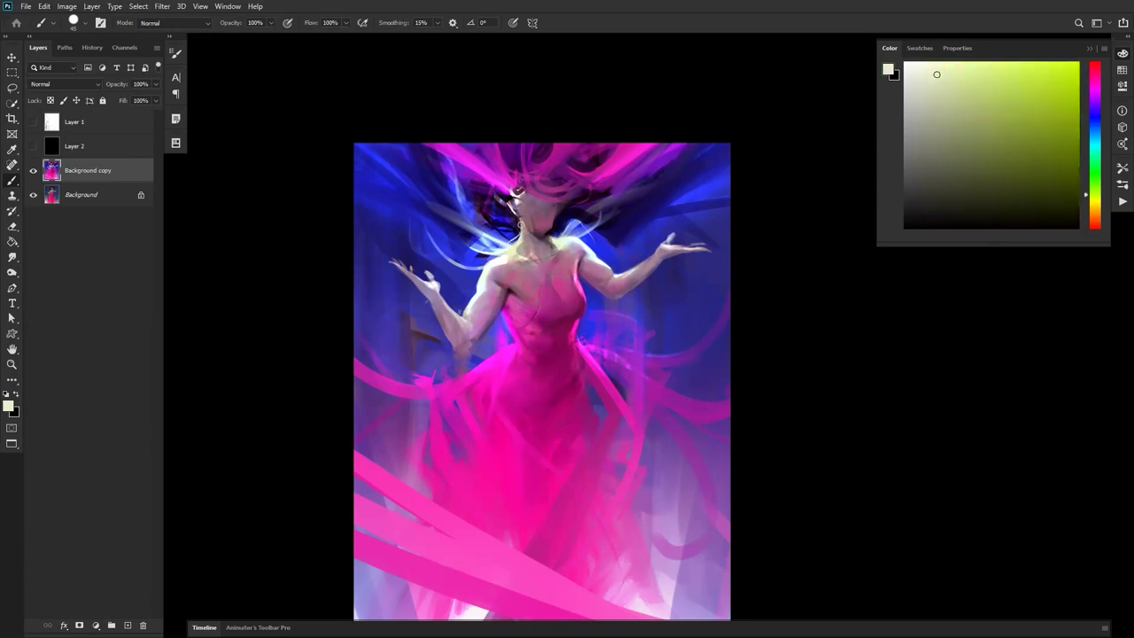
key(bracketleft)
key(bracketleft)
key(bracketleft)
key(bracketleft)
key(bracketleft)
key(bracketleft)
drag(522, 231, 524, 243)
key(bracketright)
Smudge the base of the neck, then sample the gray and pale skin tones beside it for the shoulder touch-up.
key(r)
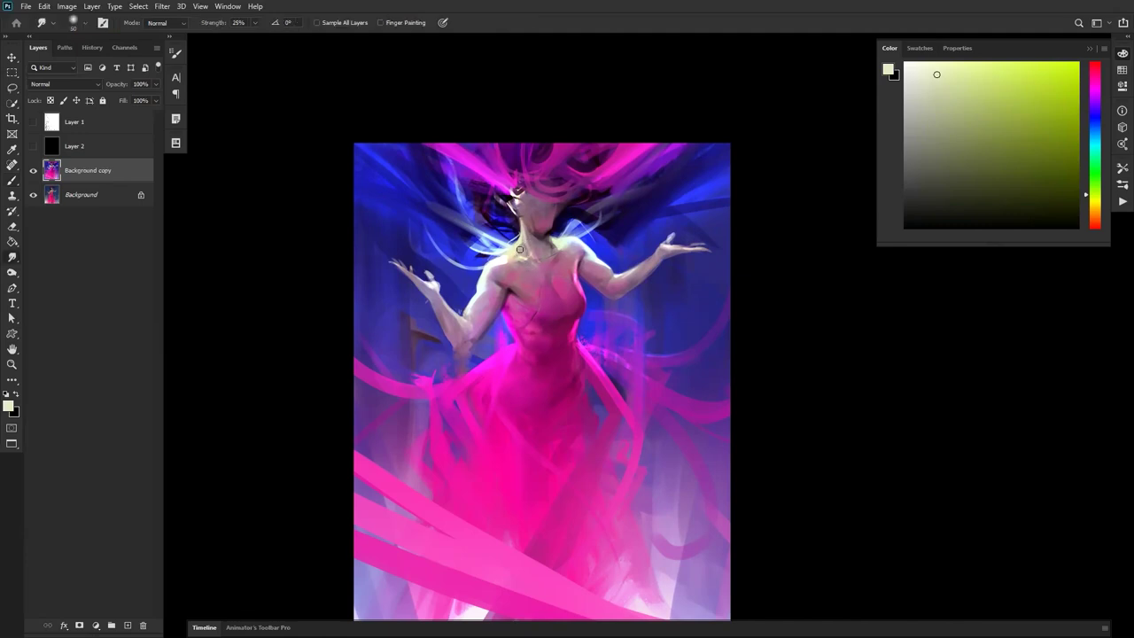
key(b)
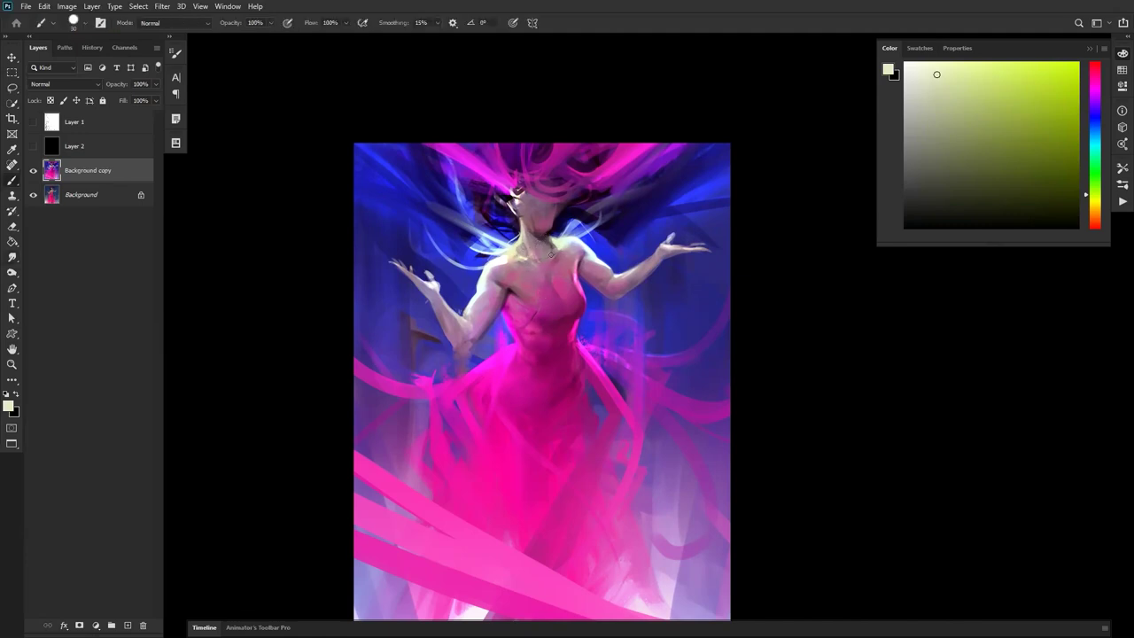
alt+click(558, 241)
alt+click(555, 242)
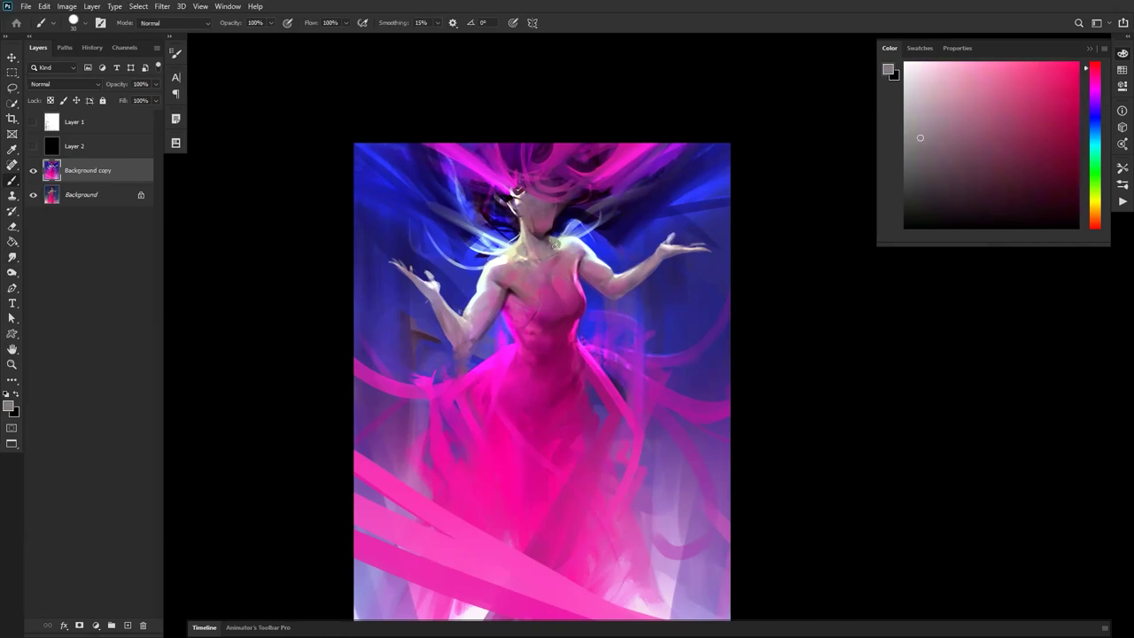
alt+click(551, 240)
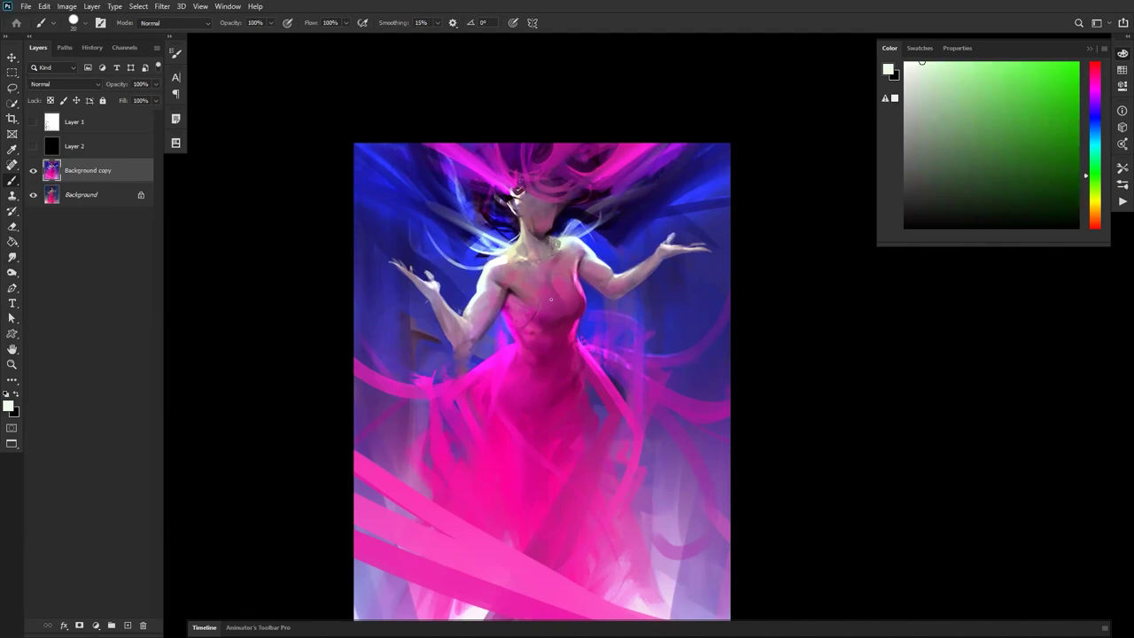
Flip the view, sample the pale shoulder highlight, smudge the shoulder into the neck and flip the view back.
key(ctrl+shift+h)
alt+click(525, 243)
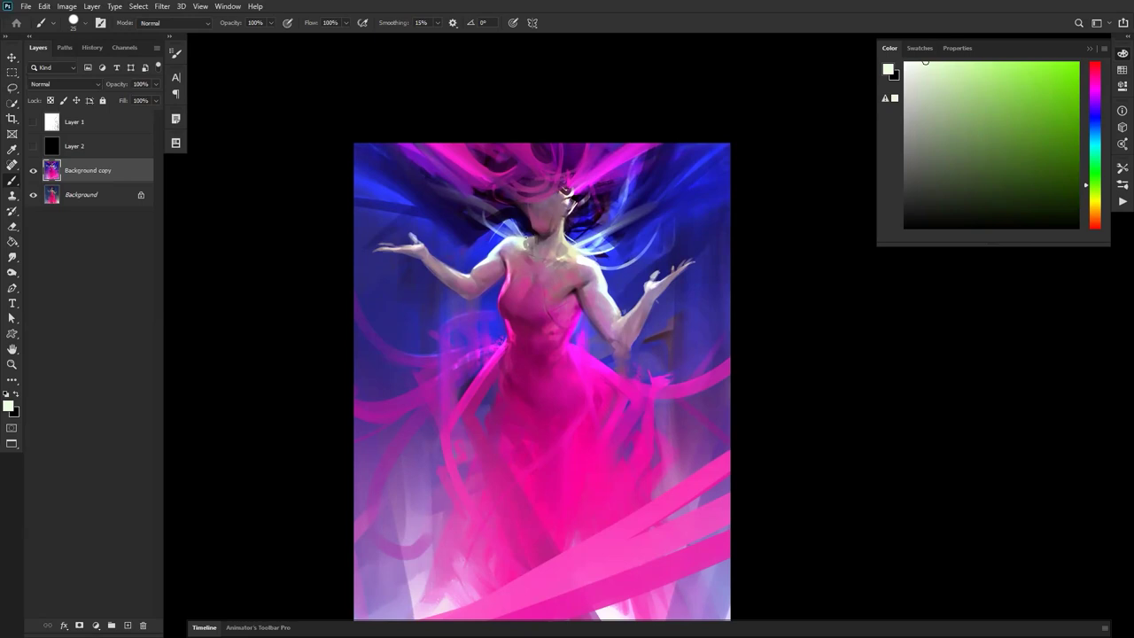
key(r)
drag(526, 240, 538, 245)
key(ctrl+f)
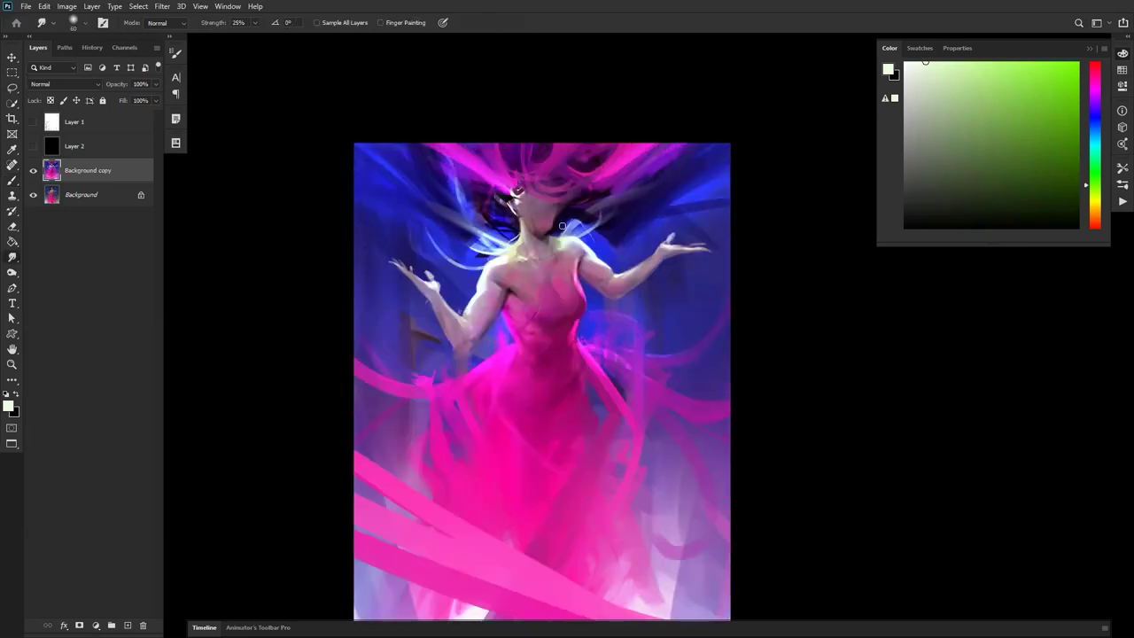
Return to the Standard brush with white as the foreground color and reduce its size for fine highlights at the shoulder.
key(b)
key(d)
key(x)
key(bracketleft)
key(bracketleft)
key(bracketleft)
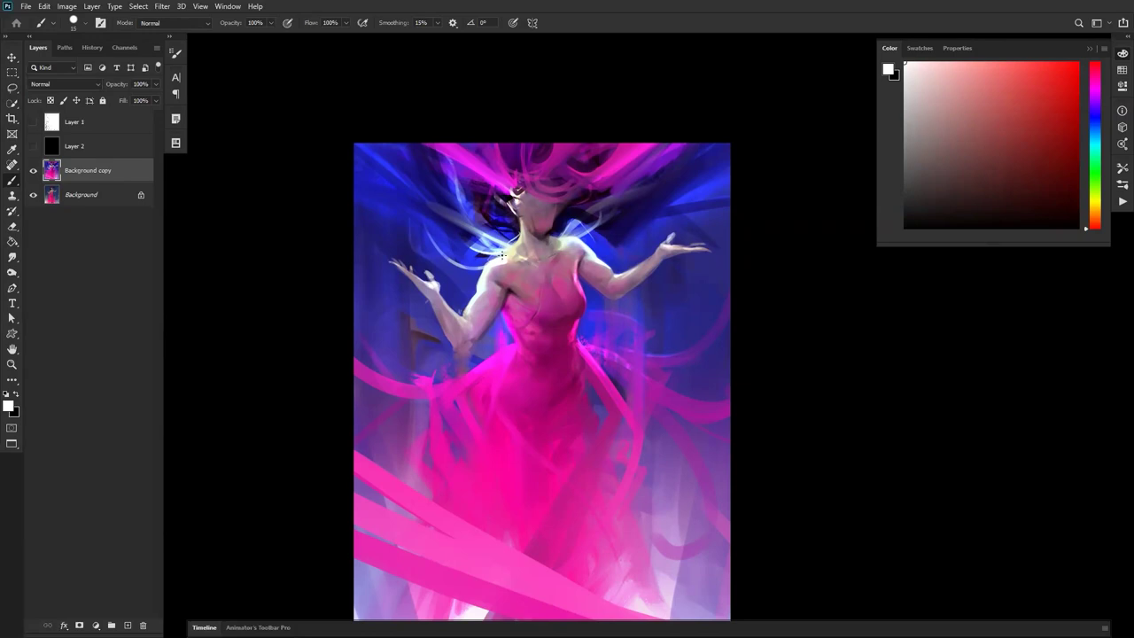
key(bracketright)
Sample the face, neck and bright magenta hair tones and paint a thin magenta strand along the hair's outer edge.
alt+click(522, 204)
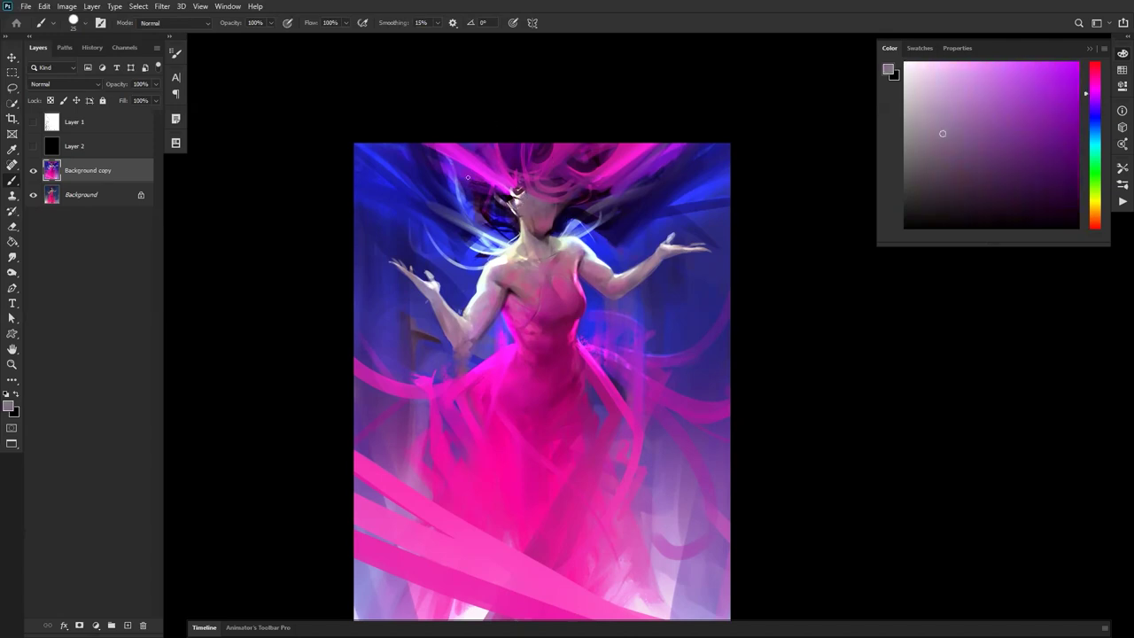
alt+click(521, 228)
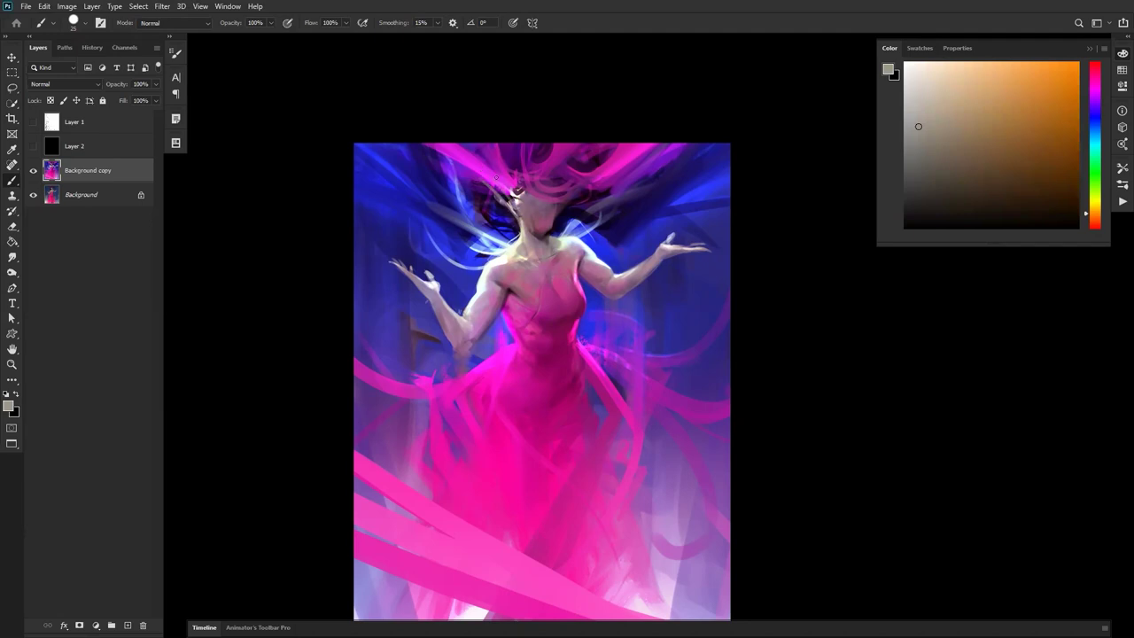
alt+click(499, 176)
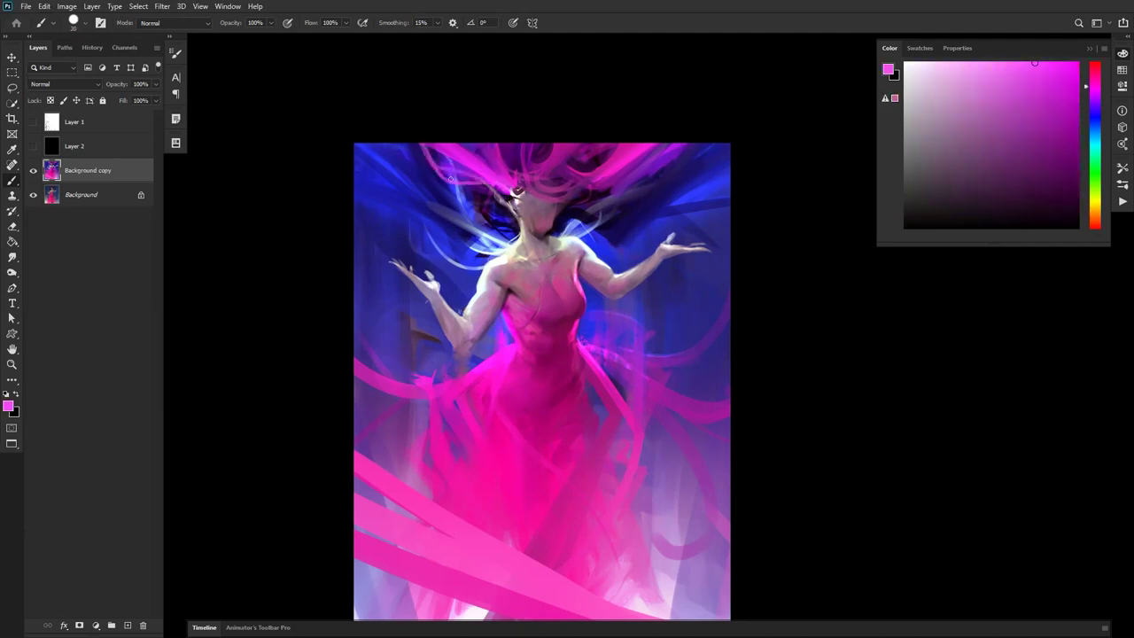
mouse_move(428, 147)
mouse_down()
mouse_move(445, 173)
mouse_move(473, 182)
mouse_up()
Sample the background blue and paint broad blue streaks sweeping outward from the hair and shoulder on both sides of the head.
alt+click(500, 223)
drag(406, 189, 453, 206)
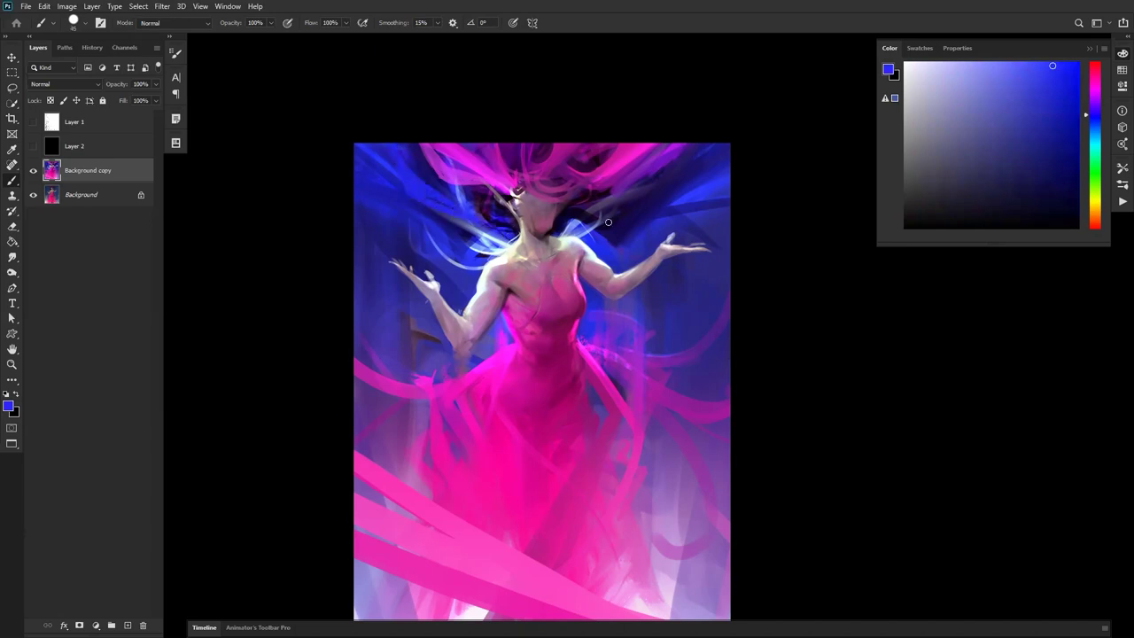
drag(594, 238, 731, 170)
drag(606, 240, 731, 198)
Sample the blue beside the raised-hand shoulder and paint streaks out to the canvas edge, undoing the first one.
alt+click(476, 256)
drag(466, 255, 337, 182)
key(ctrl+z)
drag(466, 242, 327, 222)
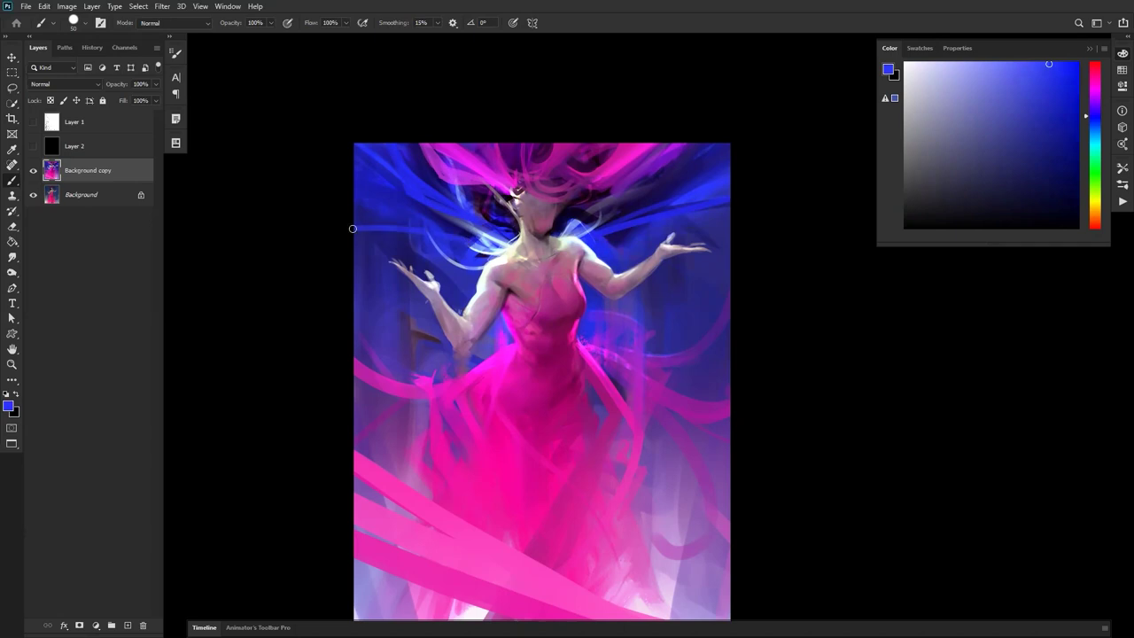
drag(462, 243, 330, 267)
mouse_move(432, 232)
mouse_down()
mouse_move(316, 261)
mouse_move(357, 232)
mouse_up()
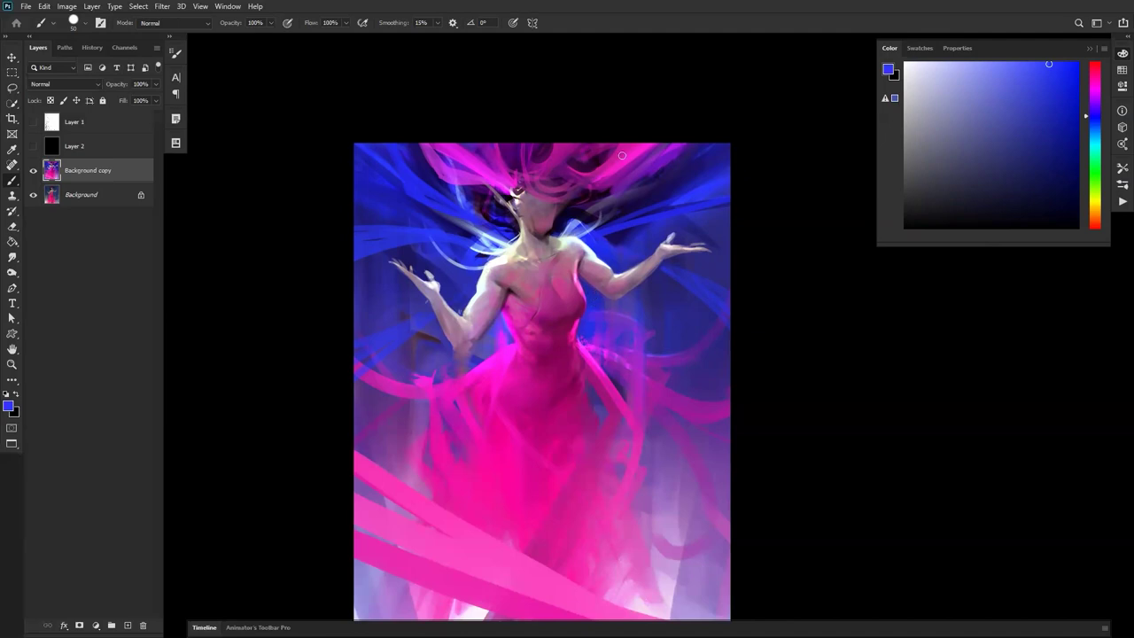
Sample the dress pink and hair magenta, reduce the brush and draw thin curved hair strands across the forehead and around the head.
alt+click(497, 469)
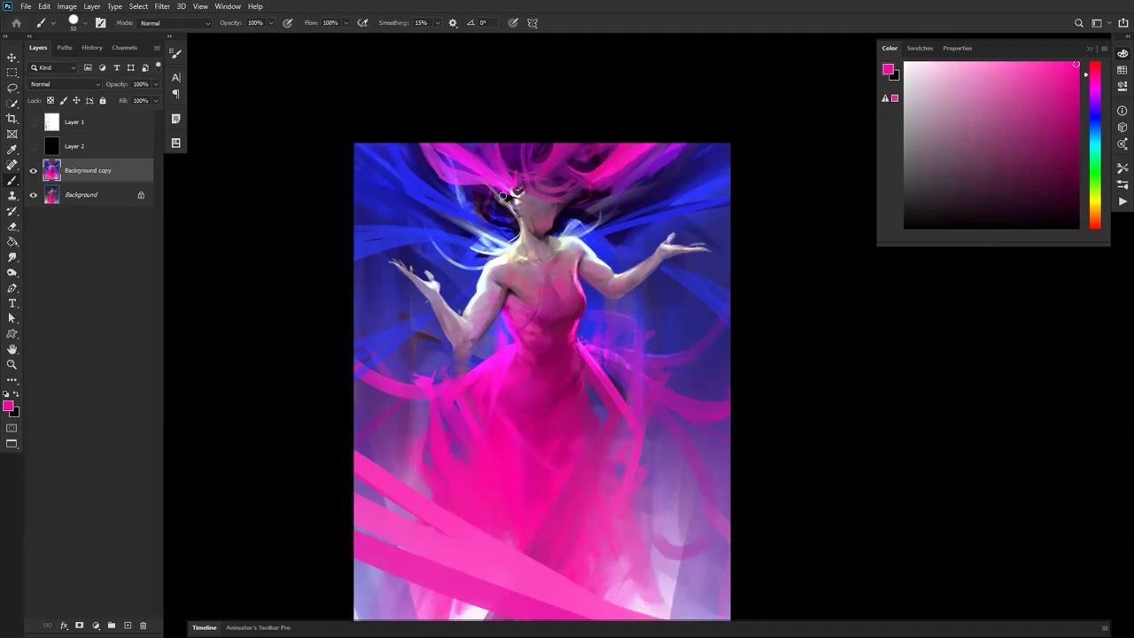
alt+click(486, 165)
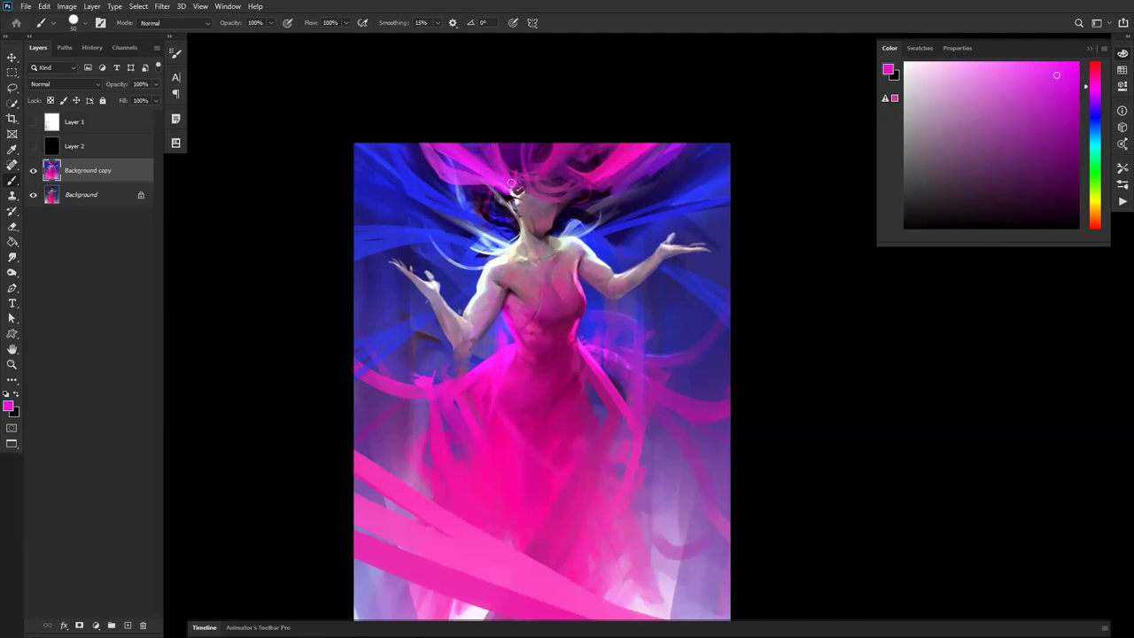
key(bracketleft)
key(bracketleft)
key(bracketleft)
mouse_move(537, 192)
mouse_down()
mouse_move(572, 220)
mouse_move(598, 189)
mouse_up()
drag(419, 149, 489, 209)
drag(592, 186, 668, 158)
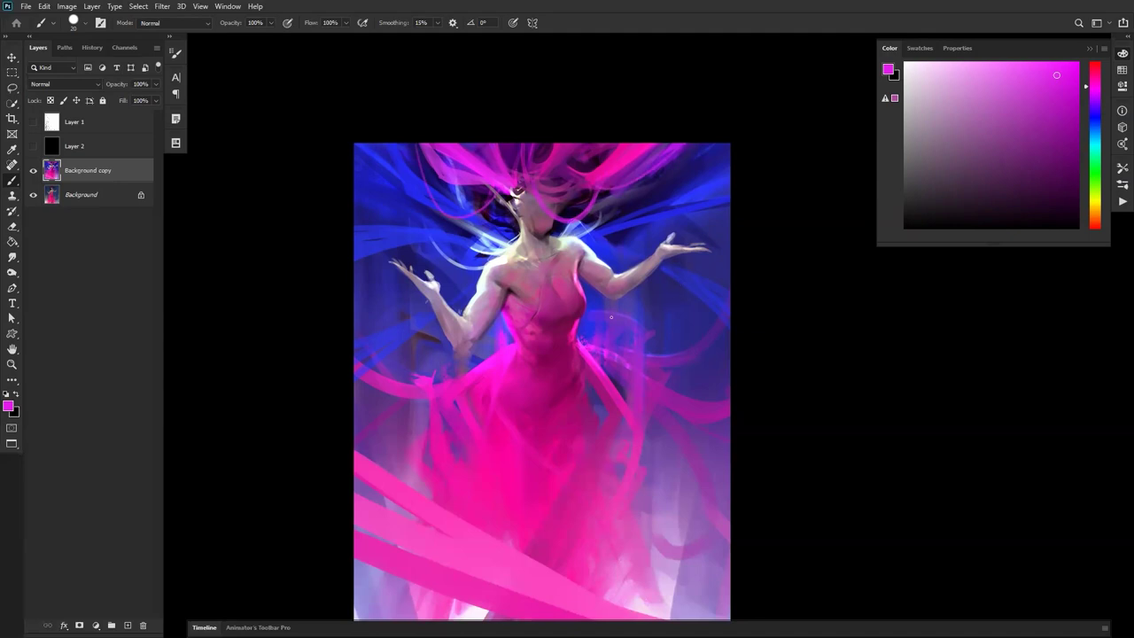
Paint black into the gaps between the hair strands and around both sides of the neck, sampling the face tone in between.
key(d)
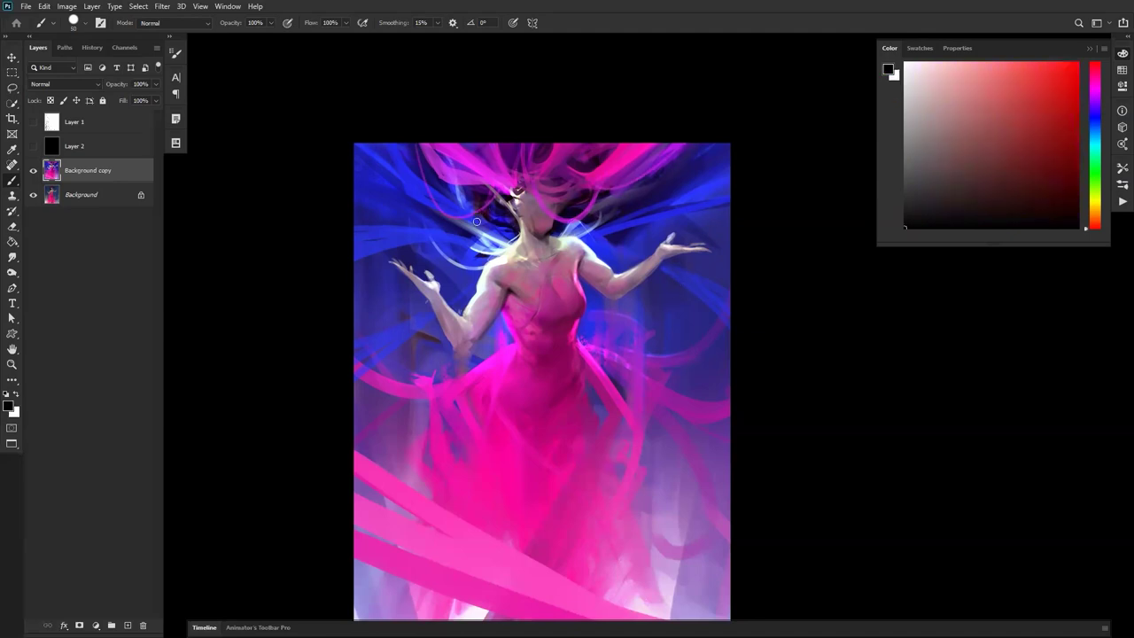
mouse_move(479, 217)
mouse_down()
mouse_move(504, 210)
mouse_move(497, 237)
mouse_up()
mouse_move(576, 227)
mouse_down()
mouse_move(584, 239)
mouse_move(587, 225)
mouse_move(547, 233)
mouse_up()
alt+click(548, 222)
alt+click(550, 217)
key(d)
key([)
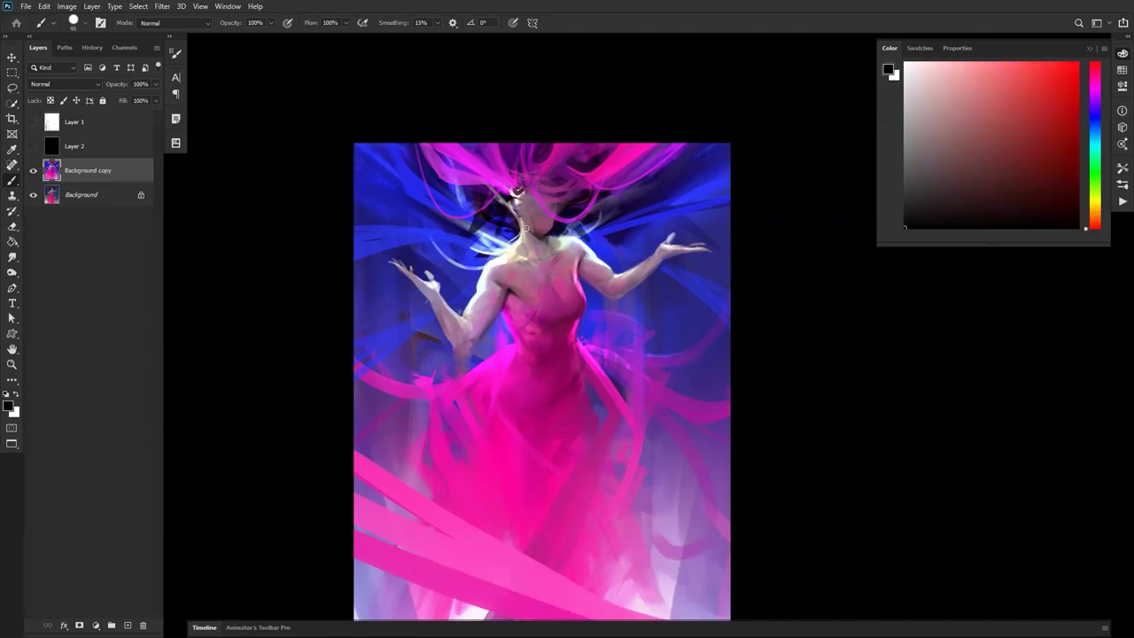
Sample the neck and dark tones, cover the face with near-black paint and return to the brush with default black.
alt+click(542, 244)
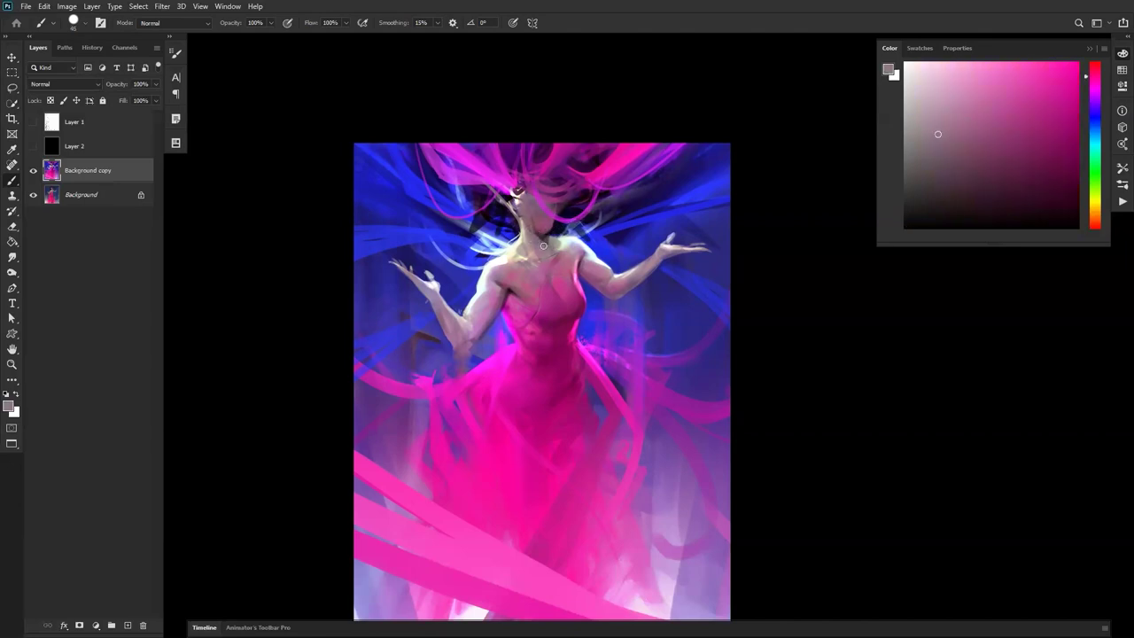
alt+click(525, 229)
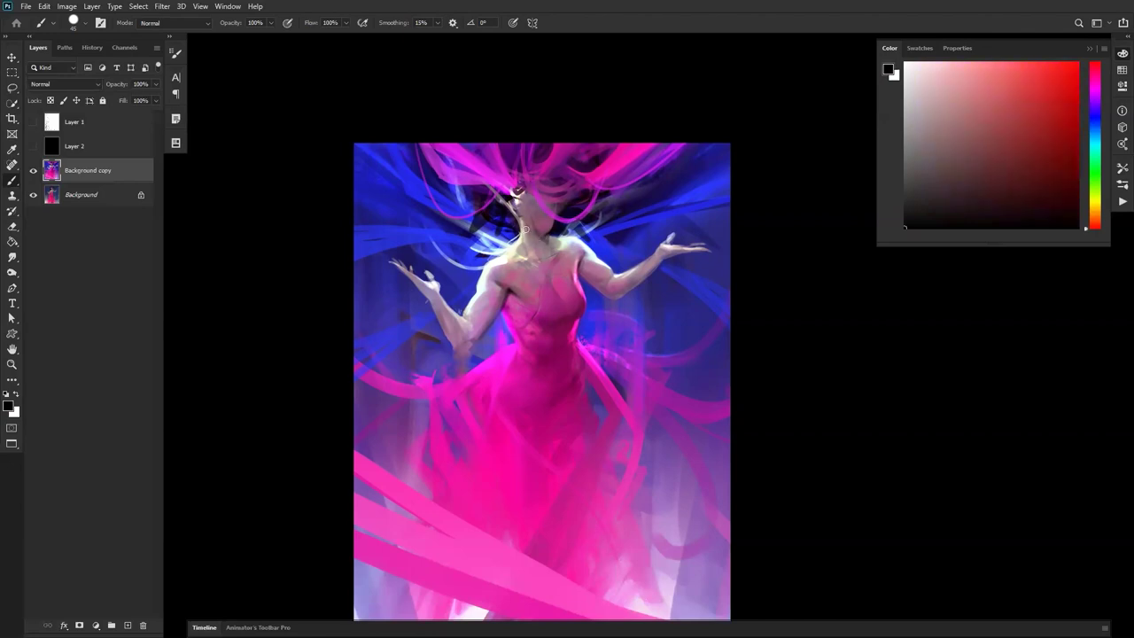
mouse_move(518, 192)
mouse_down()
mouse_move(542, 232)
mouse_move(524, 218)
mouse_move(535, 220)
mouse_up()
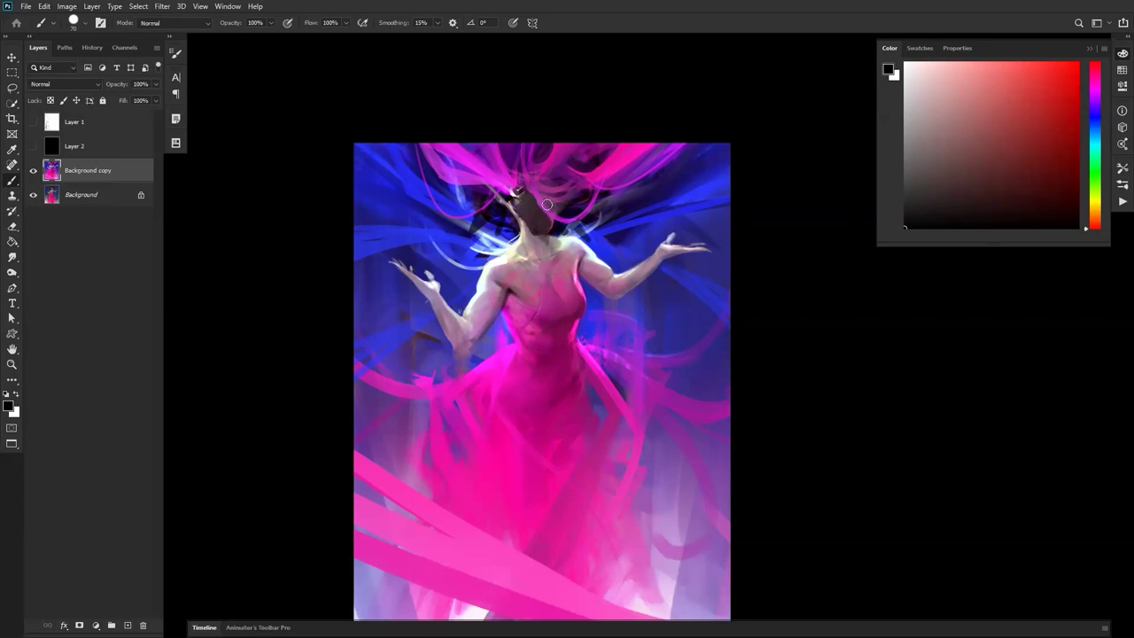
alt+click(519, 213)
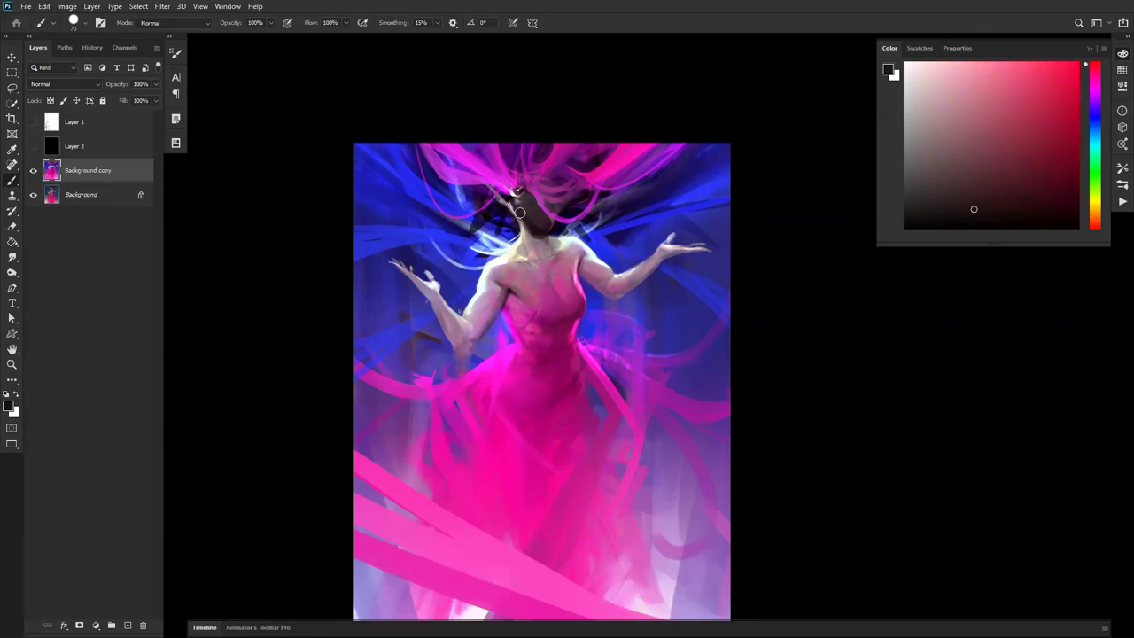
key(r)
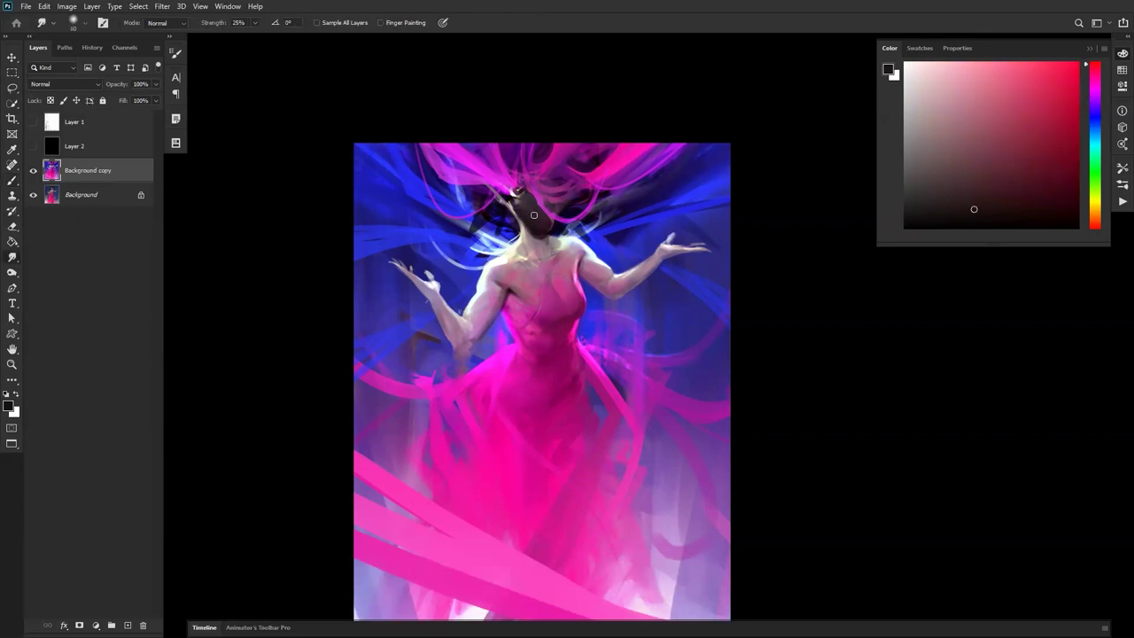
key(b)
key(d)
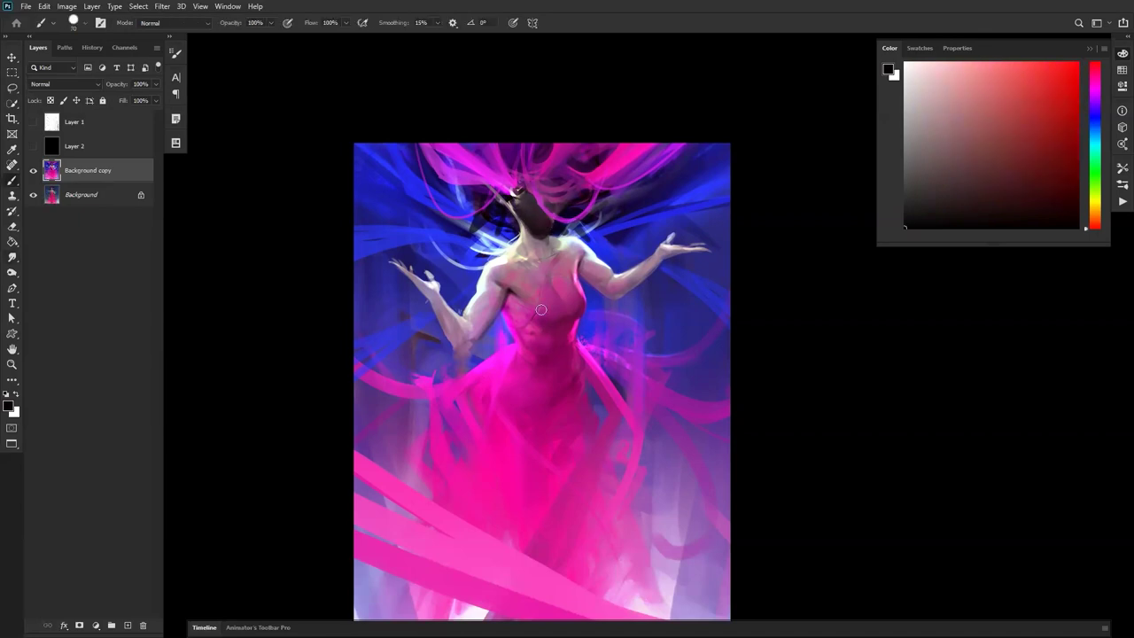
Flip the view, sample a gray tone near the hairline, paint it down the dark face and switch to the Smudge tool.
key(ctrl+shift+h)
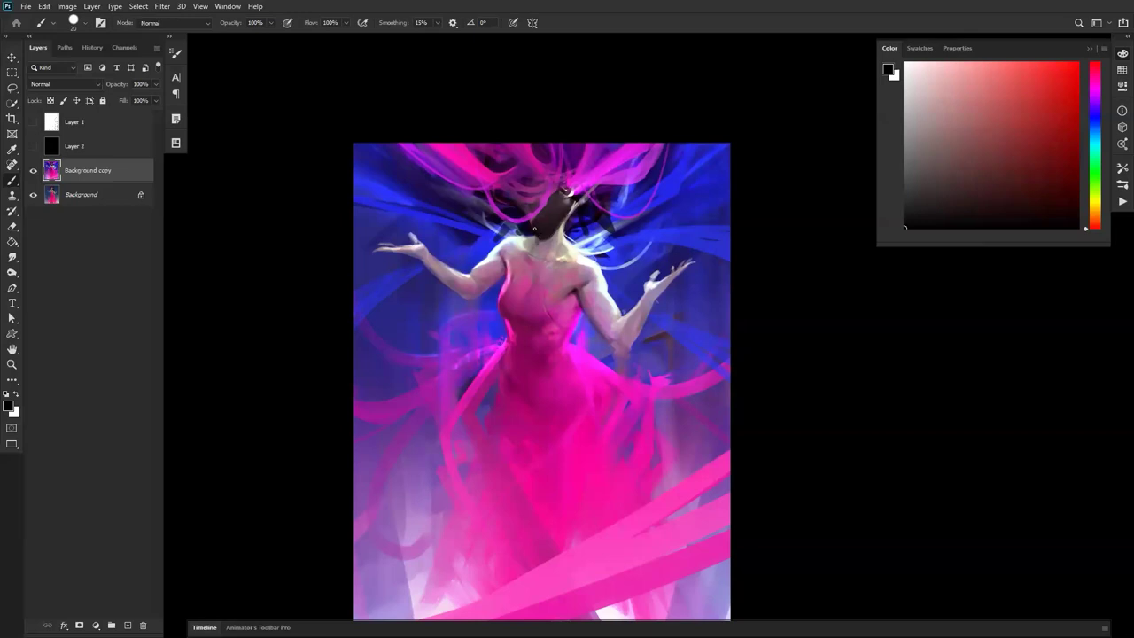
alt+click(567, 197)
drag(559, 210, 545, 231)
key(r)
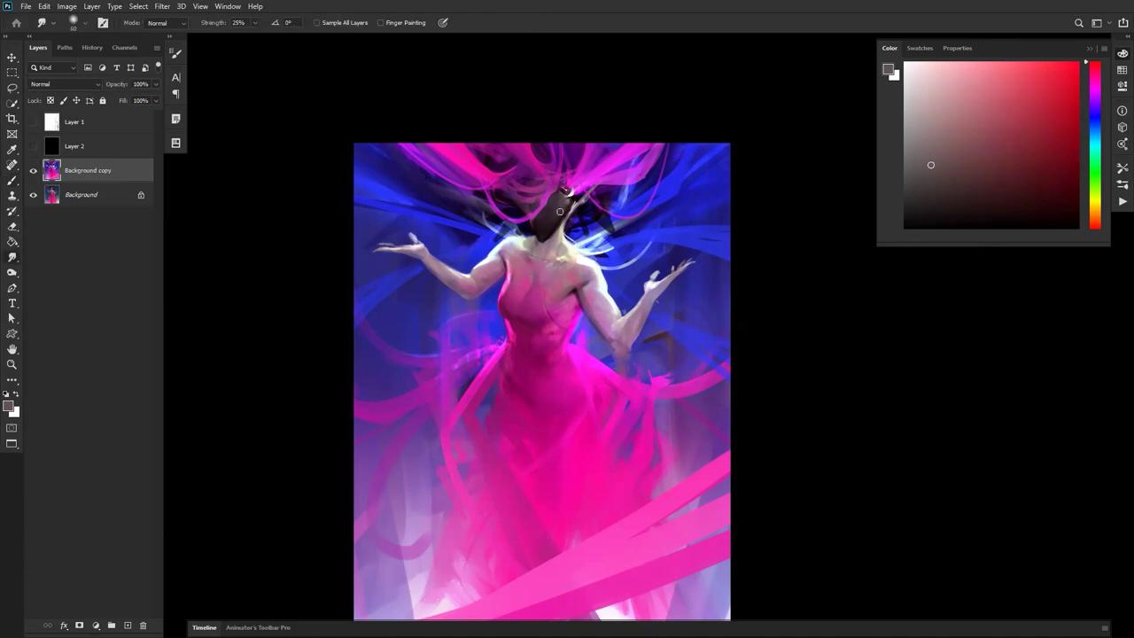
Sample the white highlight at the hairline, reduce the brush and draw a thin light contour down the dark face to the chin.
scroll(565, 222, up, 3)
key(b)
alt+click(573, 189)
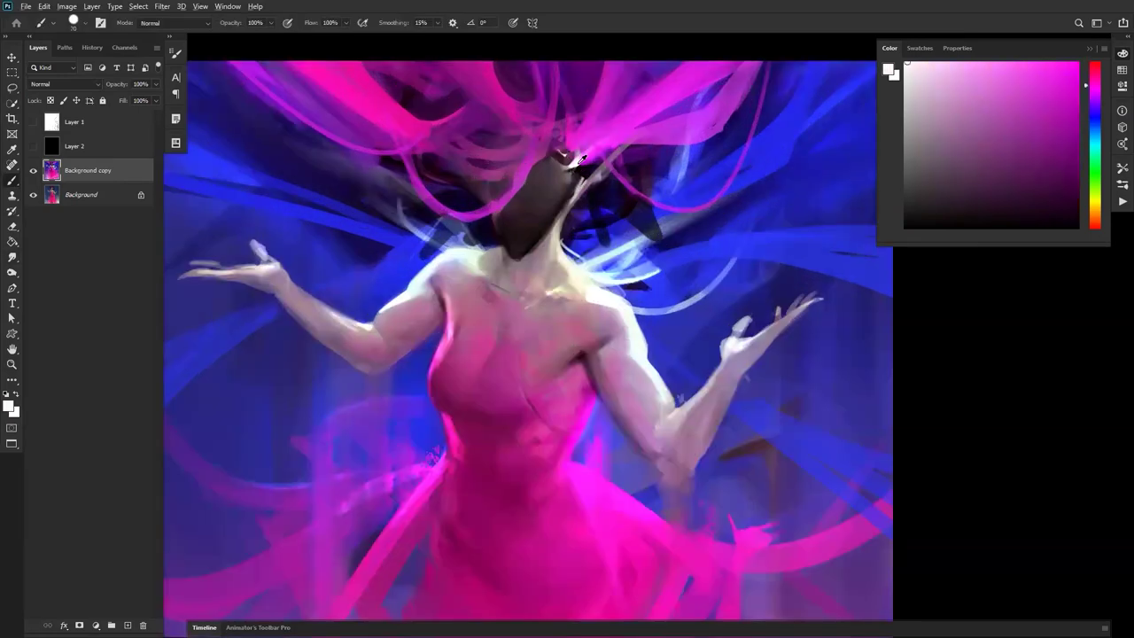
key(bracketleft)
key(bracketleft)
key(bracketleft)
key(bracketleft)
key(bracketleft)
drag(574, 166, 517, 256)
Set the brush to Color Dodge with white, flip the view back and paint thin glowing highlights along the face edge and neck.
key(shift+alt+d)
key(d)
key(x)
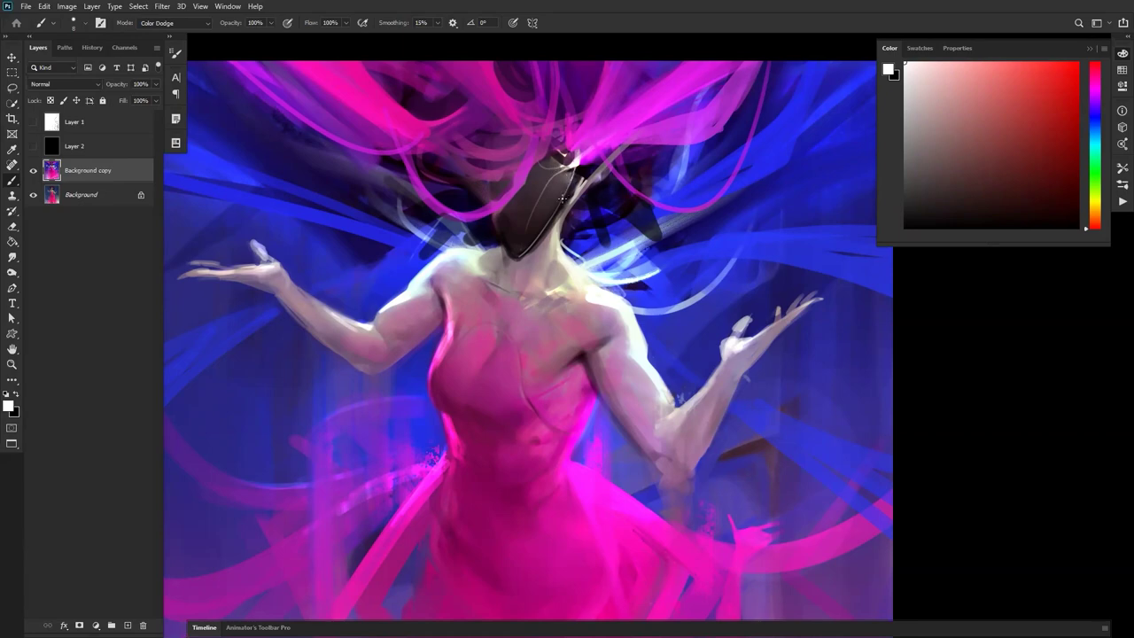
key(z)
alt+click(551, 253)
alt+click(551, 253)
alt+click(551, 253)
key(F2)
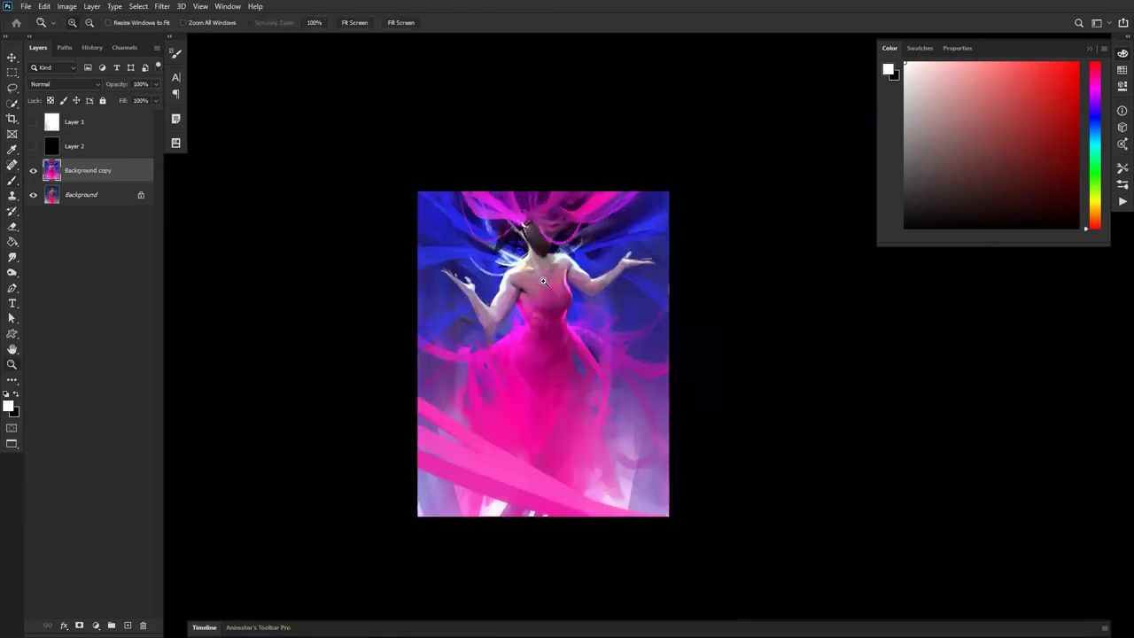
click(550, 262)
click(551, 266)
key(b)
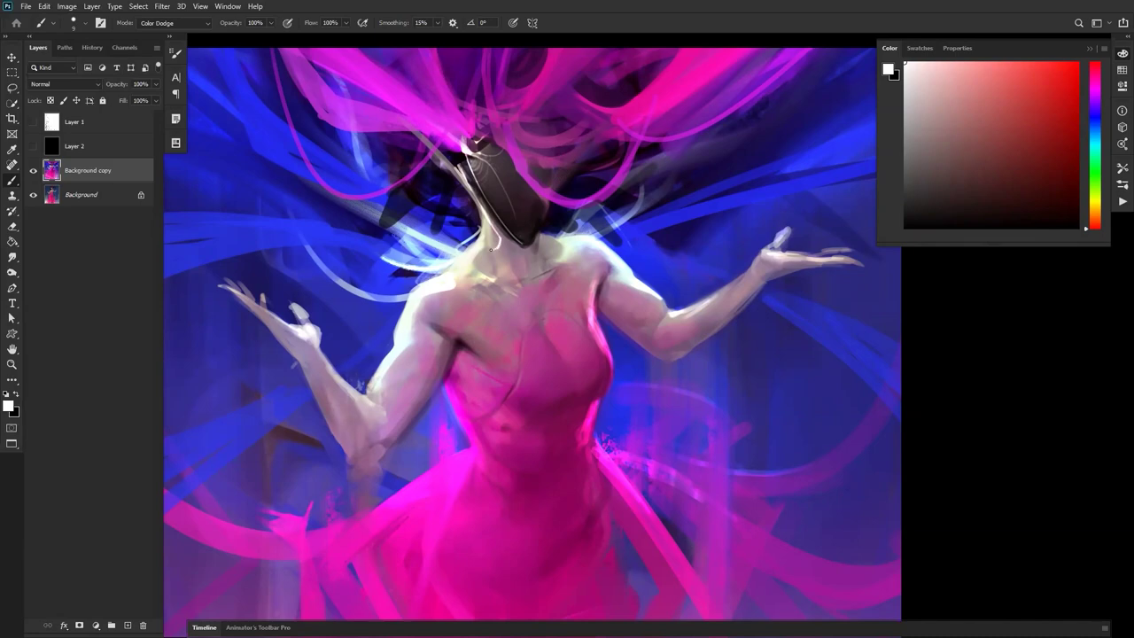
Examine the face and shoulder highlights against the whole painting from afar, up close and in a flipped view.
key(z)
alt+click(509, 285)
alt+click(513, 291)
alt+click(513, 293)
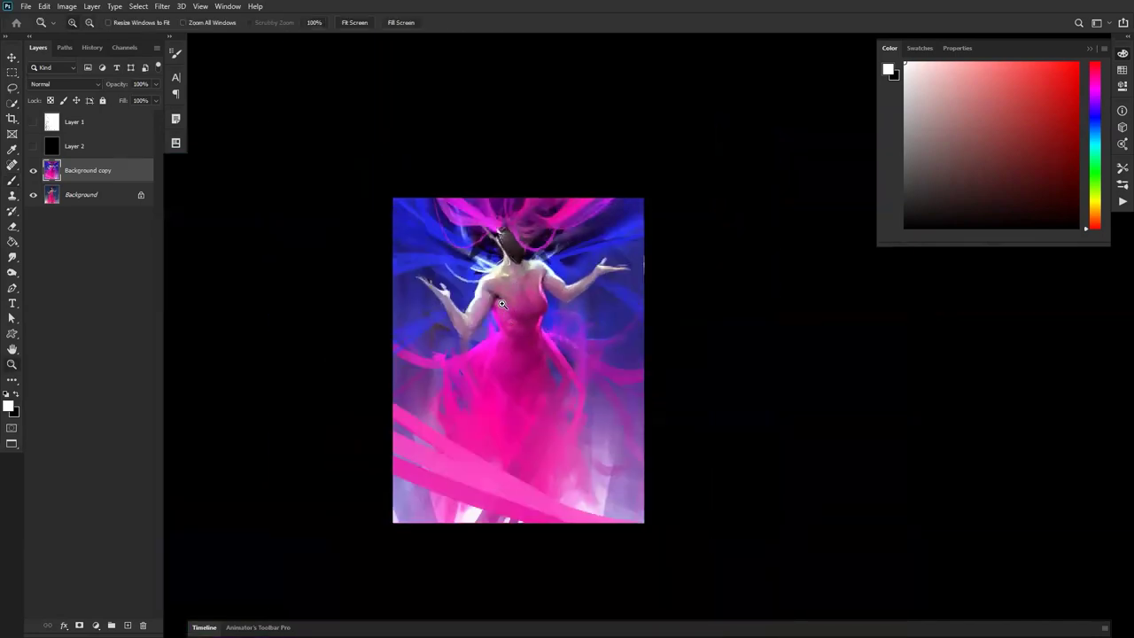
click(530, 280)
click(530, 280)
key(b)
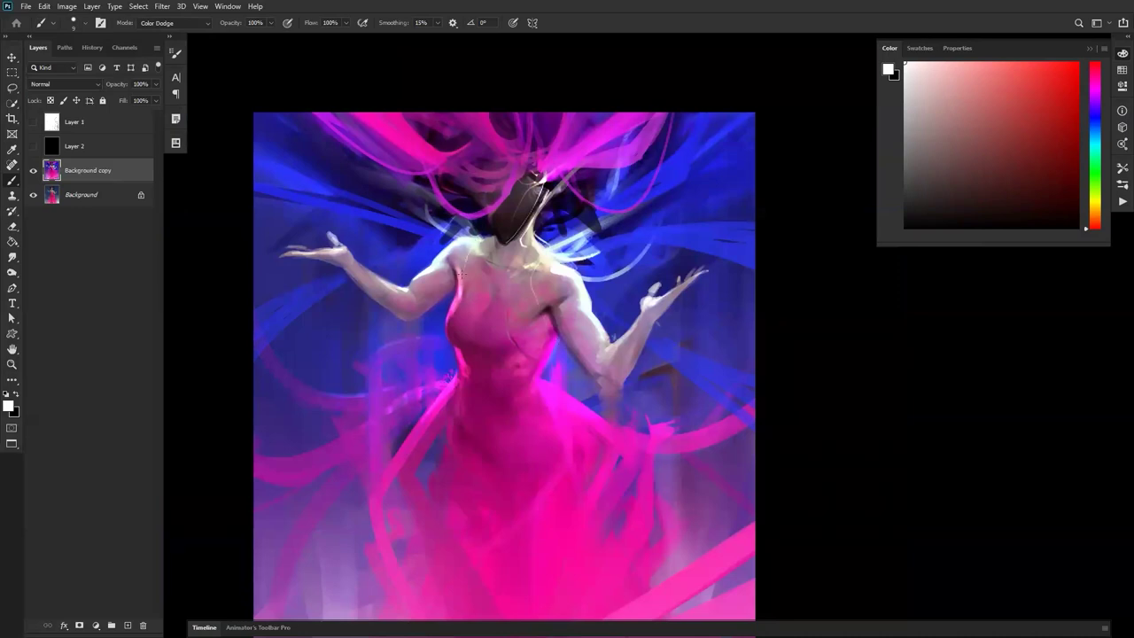
key(z)
alt+click(589, 362)
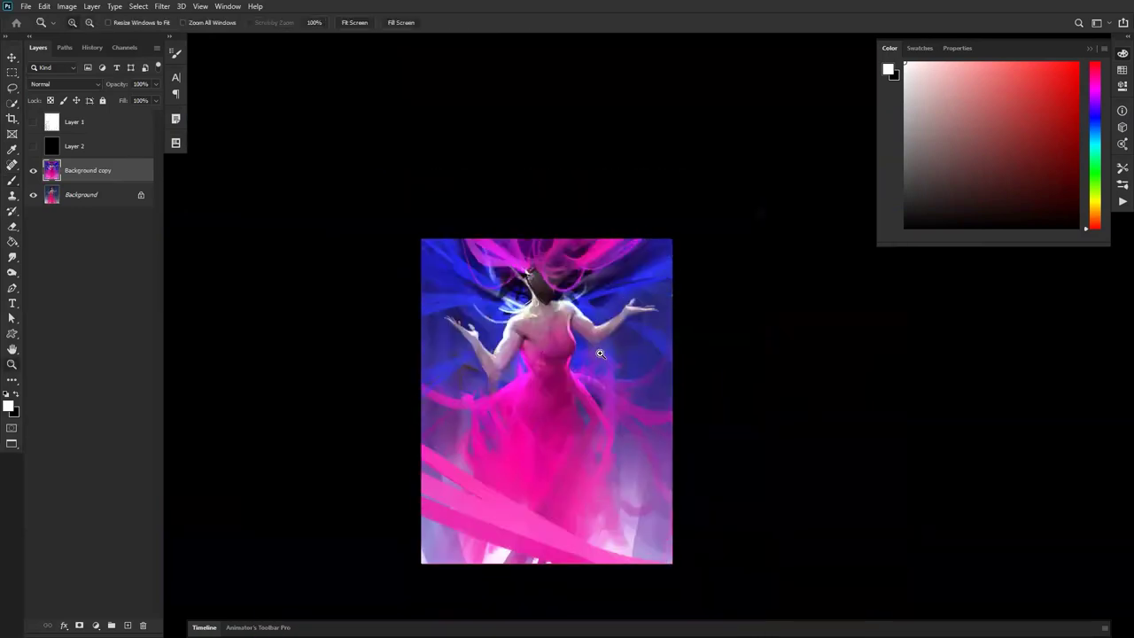
Sample the dark gray of the face, set the brush to Normal mode and enlarge it.
click(592, 357)
key(b)
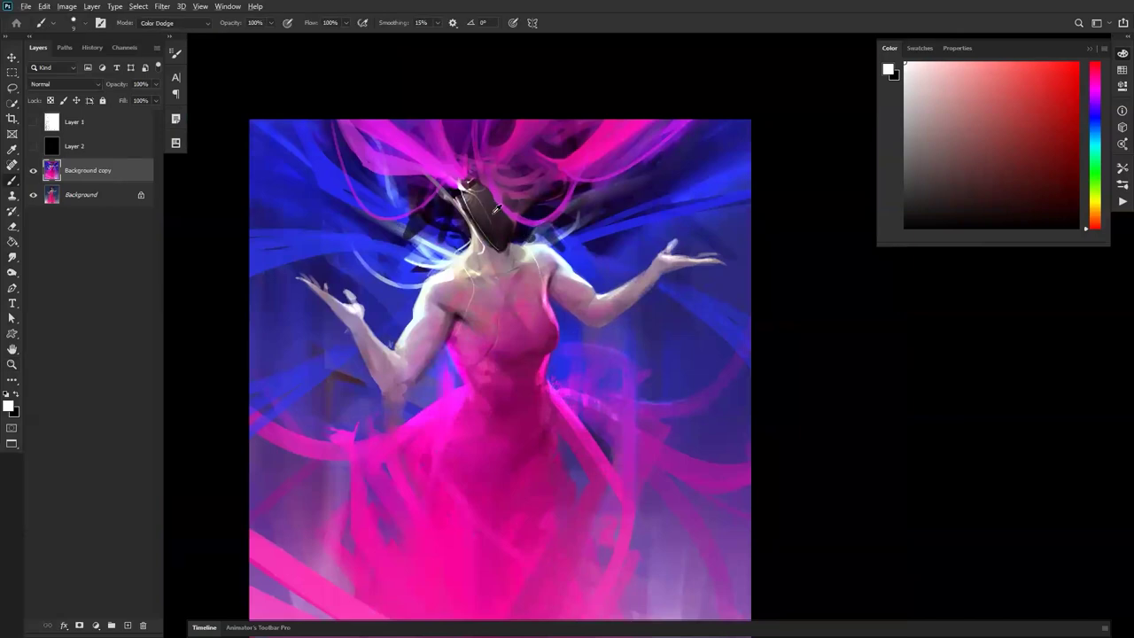
alt+click(497, 209)
key(shift+alt+n)
key(bracketright)
key(bracketright)
key(bracketright)
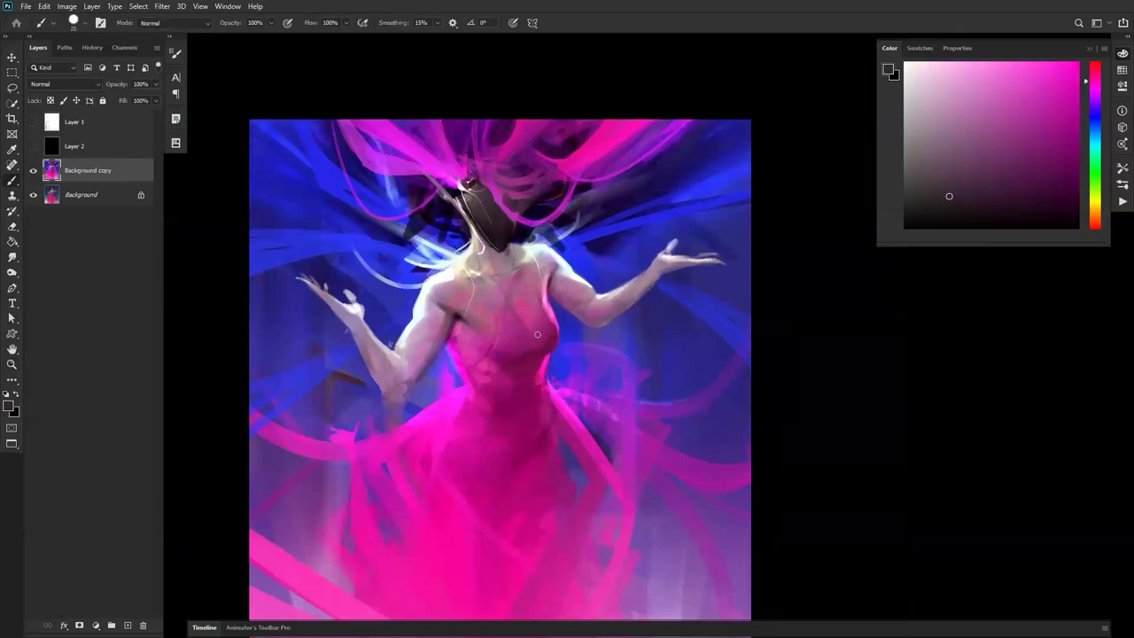
Try a dark gray patch across the chest of the dress and judge it from afar.
mouse_move(500, 332)
mouse_down()
mouse_move(533, 319)
mouse_move(548, 330)
mouse_move(533, 325)
mouse_move(511, 349)
mouse_move(528, 324)
mouse_move(492, 353)
mouse_move(518, 374)
mouse_move(500, 358)
mouse_move(528, 336)
mouse_move(511, 364)
mouse_move(497, 358)
mouse_move(520, 350)
mouse_move(512, 356)
mouse_move(531, 392)
mouse_move(500, 356)
mouse_move(527, 387)
mouse_move(549, 334)
mouse_move(528, 338)
mouse_move(537, 330)
mouse_move(530, 380)
mouse_move(546, 334)
mouse_move(547, 347)
mouse_move(495, 354)
mouse_move(528, 401)
mouse_move(501, 345)
mouse_move(534, 368)
mouse_up()
key(z)
alt+click(534, 368)
alt+click(536, 372)
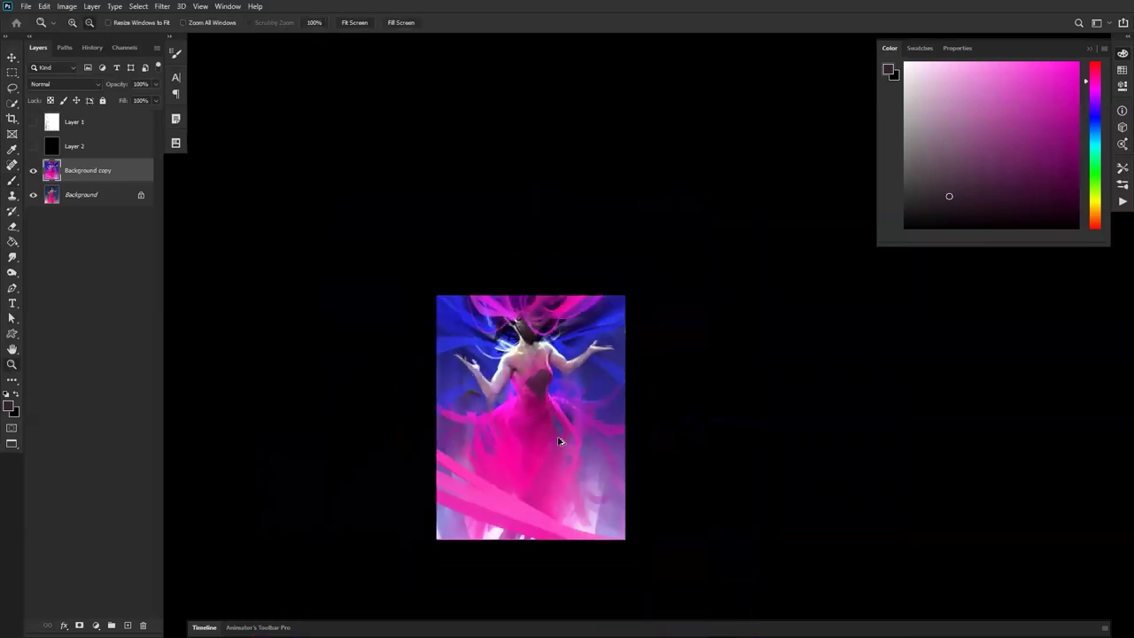
click(546, 379)
click(546, 379)
click(546, 379)
Sample the dress's pink and paint a reflected stripe down the face's shadow side, sampling a darker tone from it.
key(b)
alt+click(537, 337)
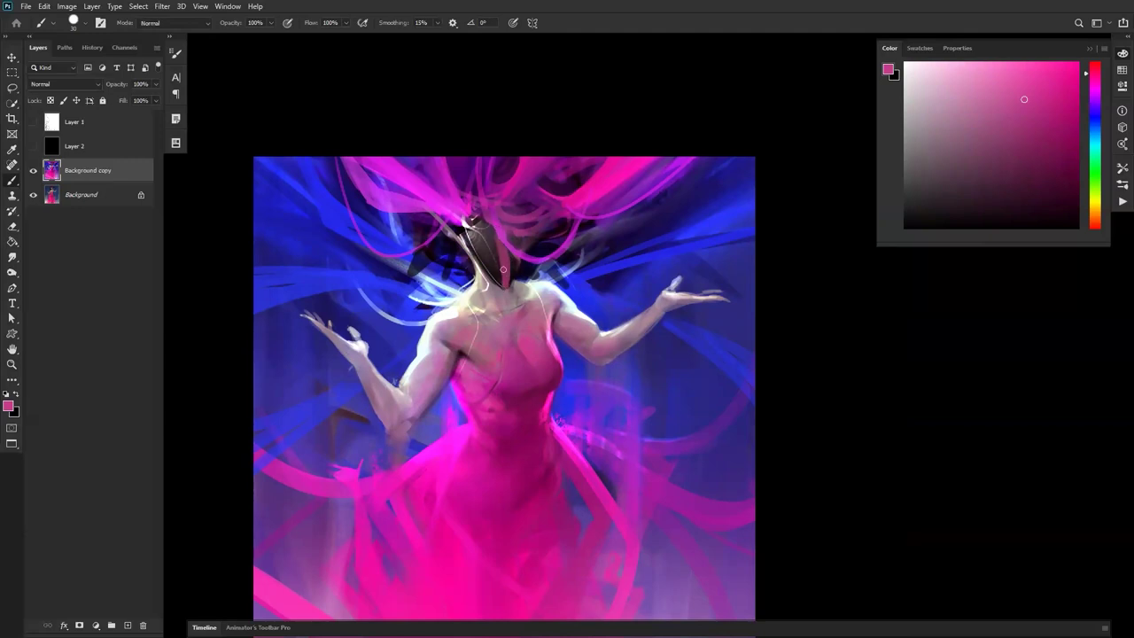
alt+click(512, 258)
ctrl+alt+click(517, 341)
ctrl+alt+click(524, 347)
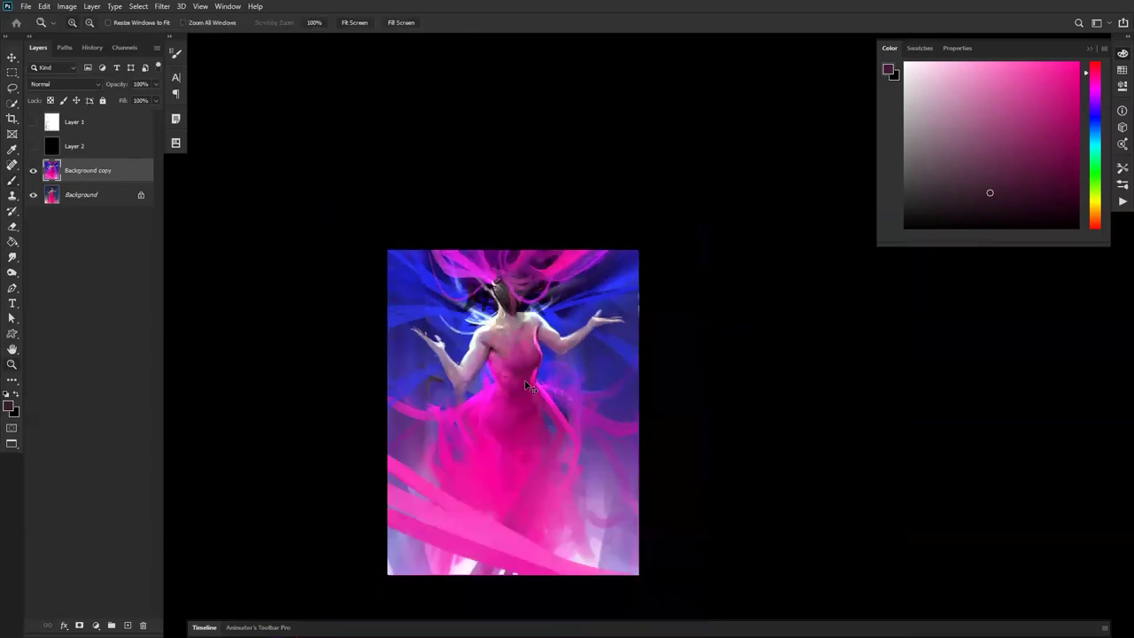
key(ctrl+f)
ctrl+click(509, 317)
ctrl+click(507, 312)
ctrl+click(509, 305)
Sample magenta from the hair and use an enlarged Smudge tool to soften the pink stripe beside the face.
alt+click(641, 175)
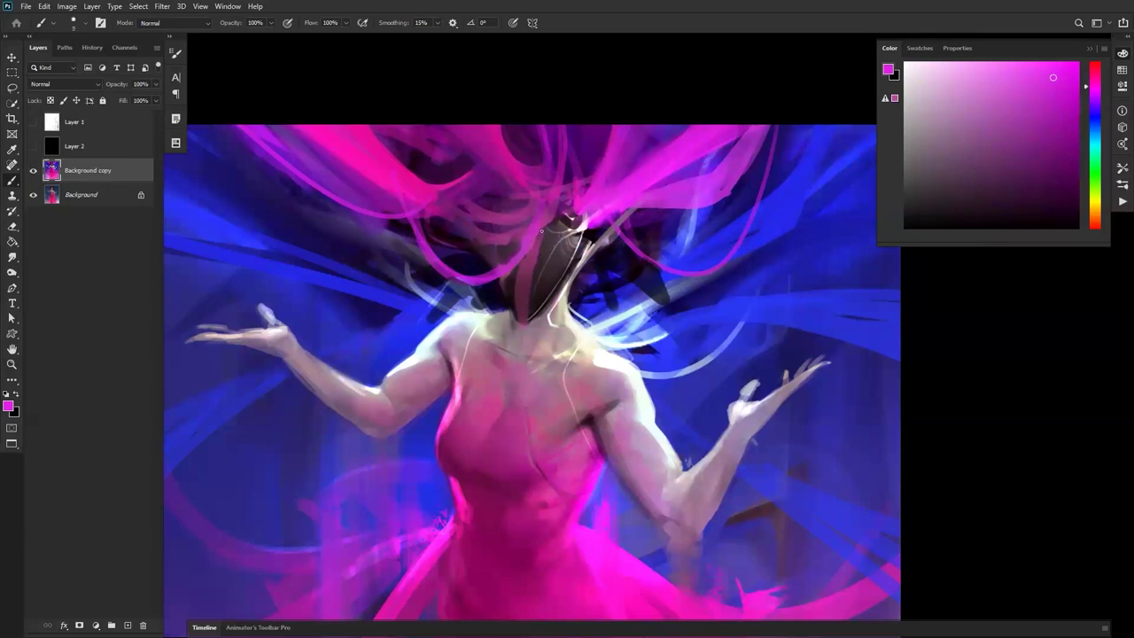
key(bracketright)
key(bracketright)
key(bracketright)
key(bracketright)
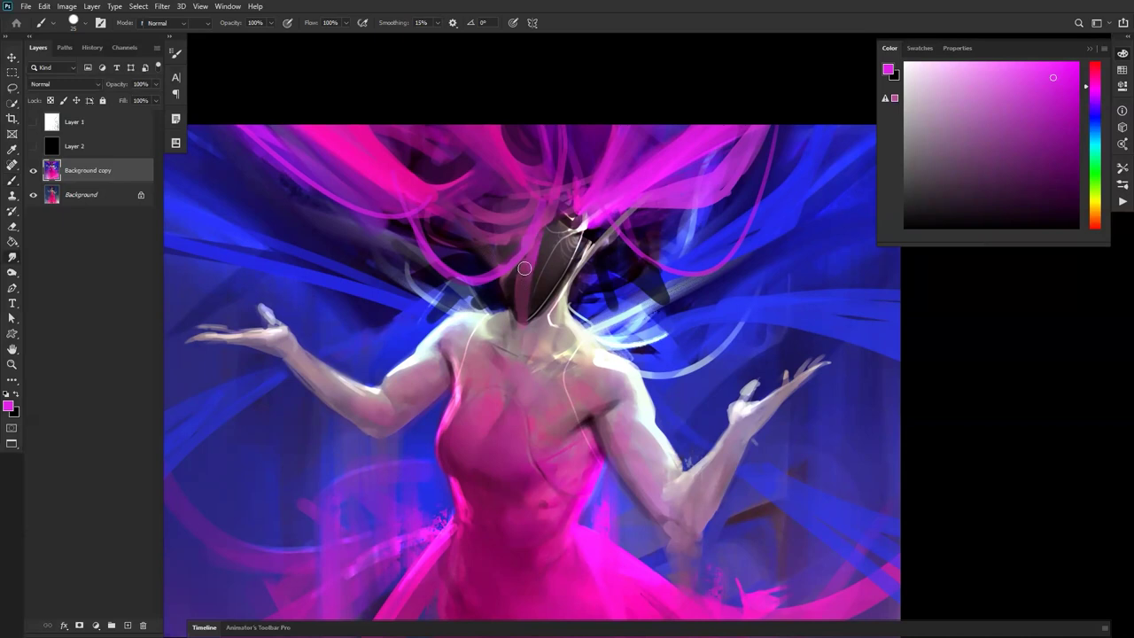
Reset the colors to black, reduce the brush and paint fine dark accents along the face's lit edge.
key(d)
key(bracketleft)
key(bracketleft)
key(bracketleft)
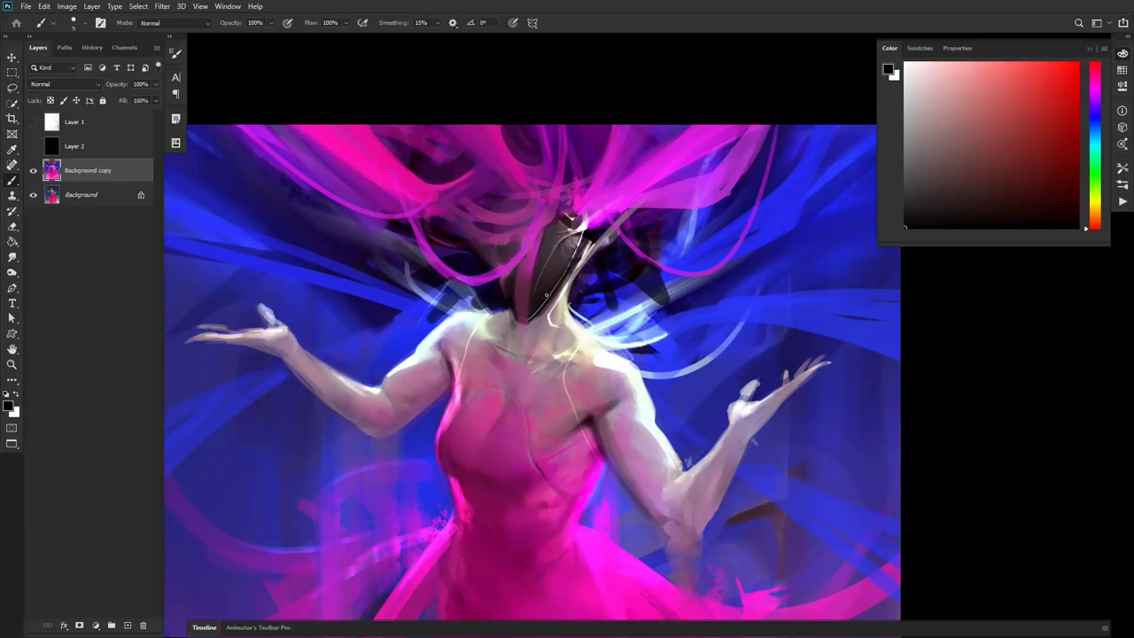
alt+click(586, 223)
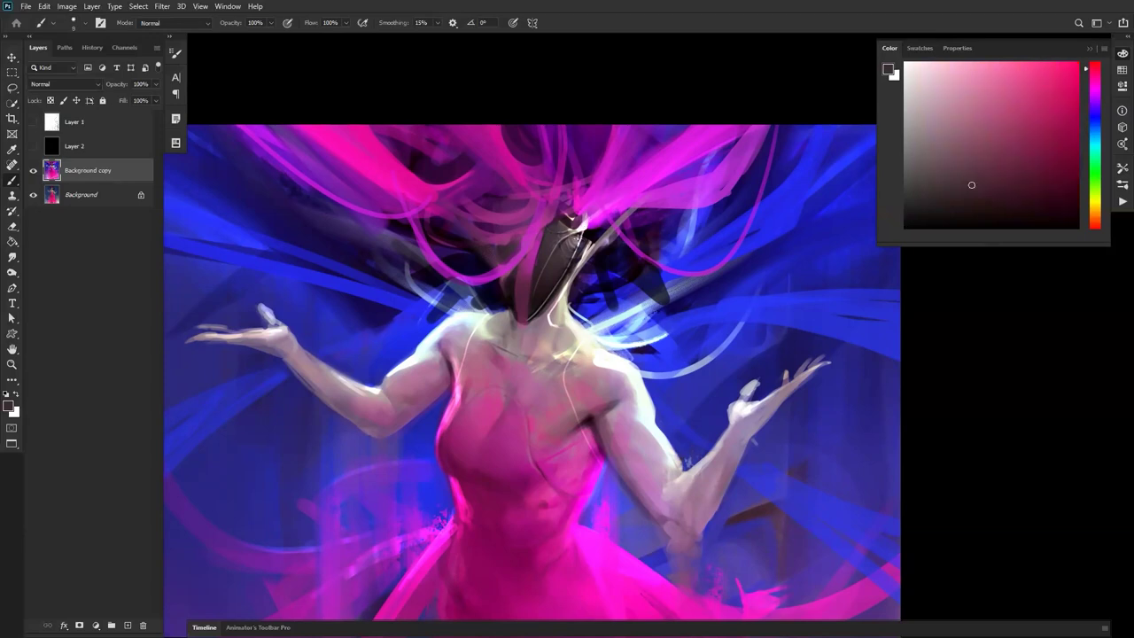
Sample the face tone, undo the stroke toward the chin and draw fine pale details on the dark face.
alt+click(557, 277)
drag(562, 274, 535, 314)
key(ctrl+z)
key([)
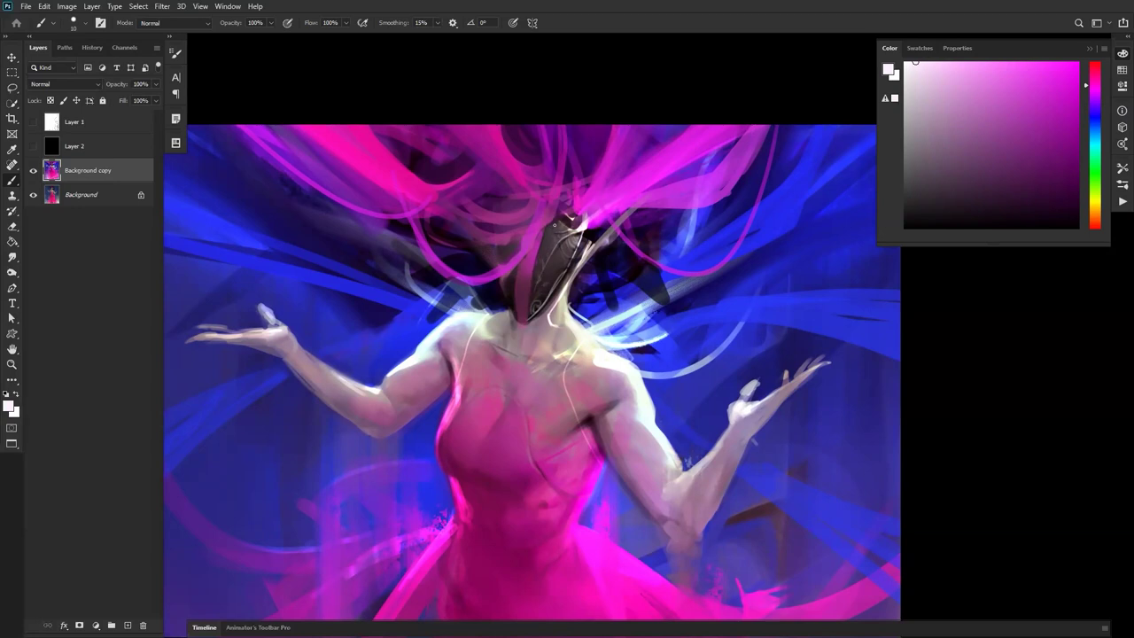
Examine the new face details against the whole painting from afar, up close and in flipped views.
key(z)
alt+click(564, 278)
alt+click(565, 282)
key(F2)
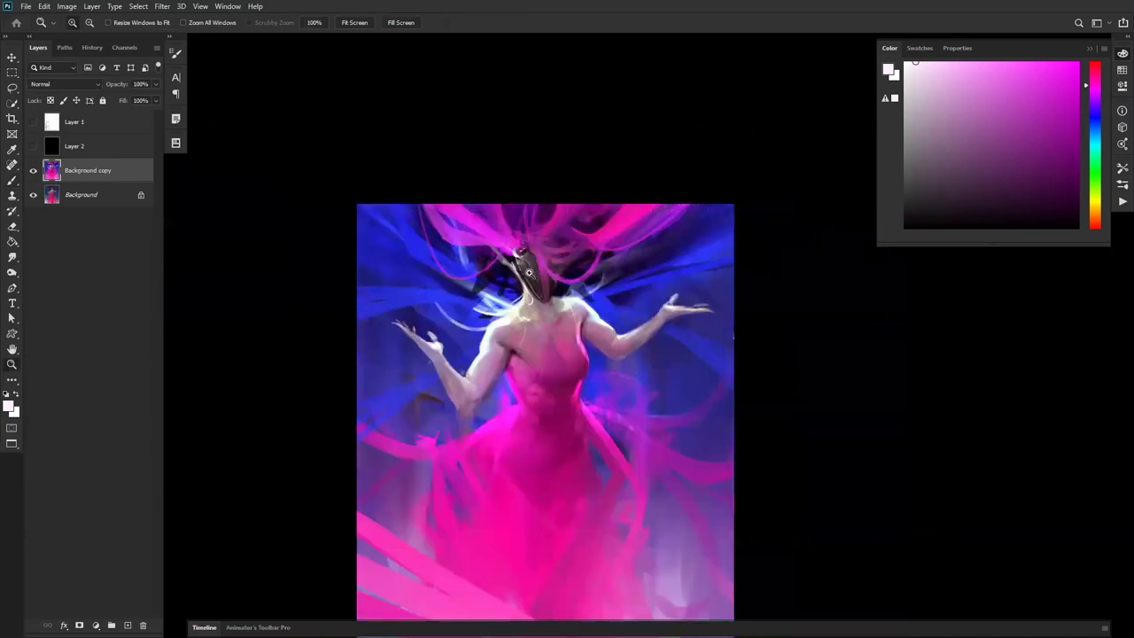
click(531, 275)
click(532, 279)
key(b)
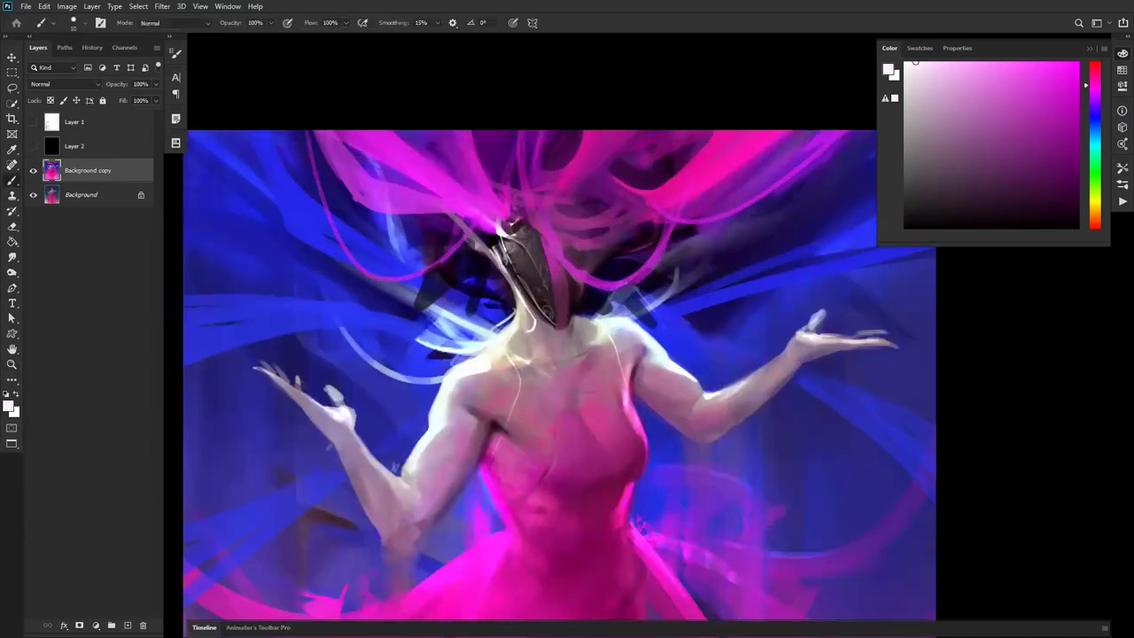
key(z)
alt+click(543, 348)
alt+click(543, 350)
alt+click(543, 351)
key(f)
key(f)
key(f)
key(b)
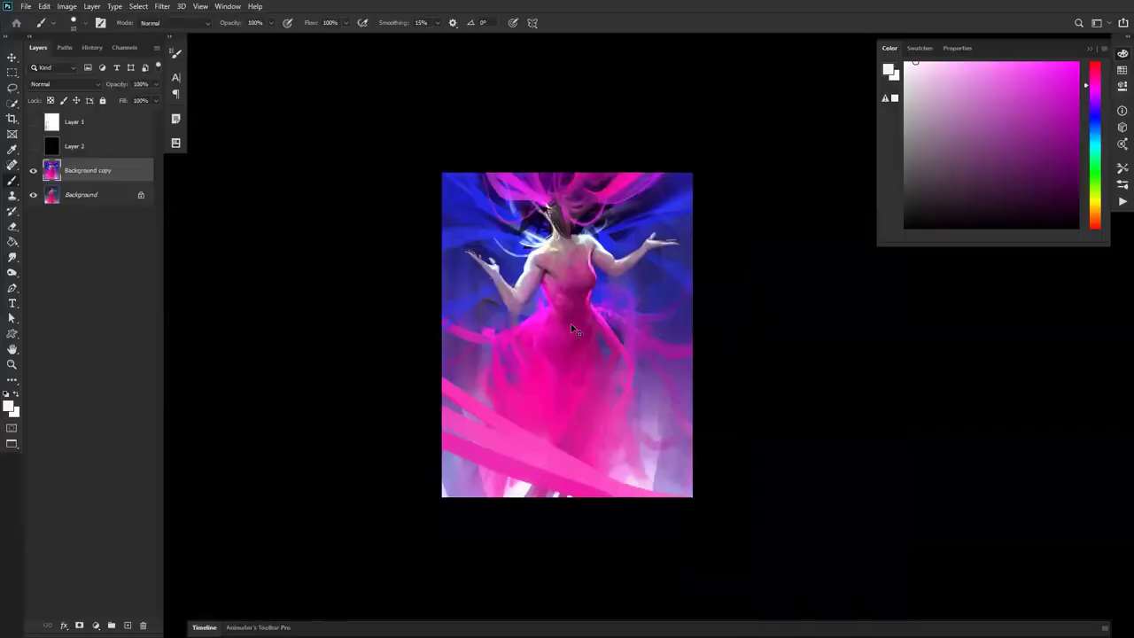
key(h)
key(z)
click(527, 338)
click(532, 265)
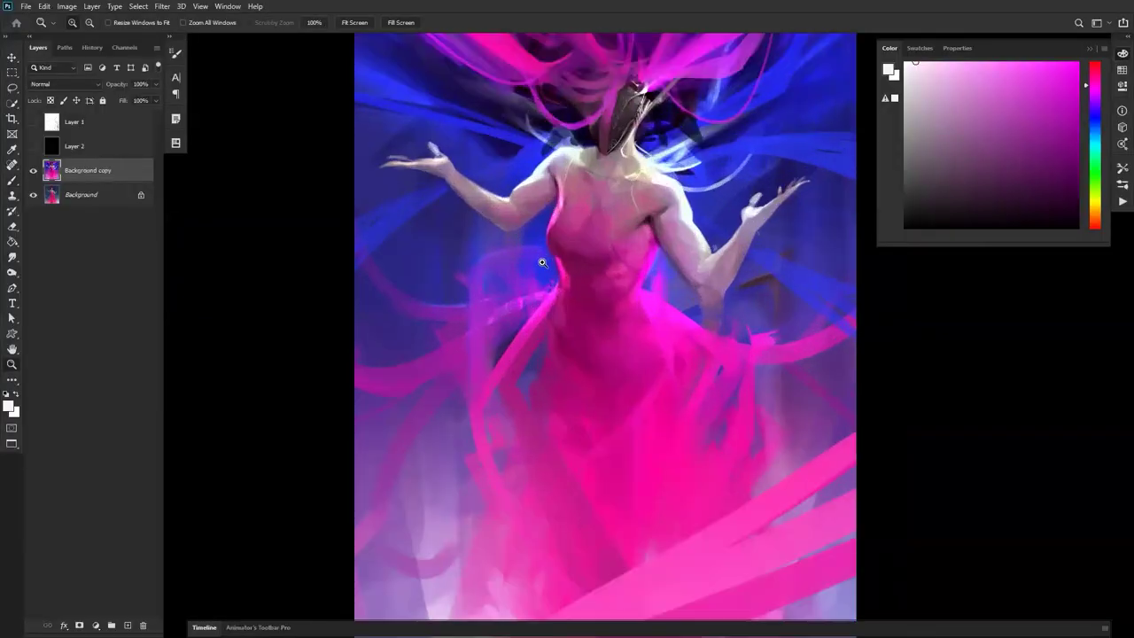
drag(542, 263, 497, 311)
Choose a saturated magenta, set the brush to Color Dodge at size 200 and stroke over the dark face.
key(b)
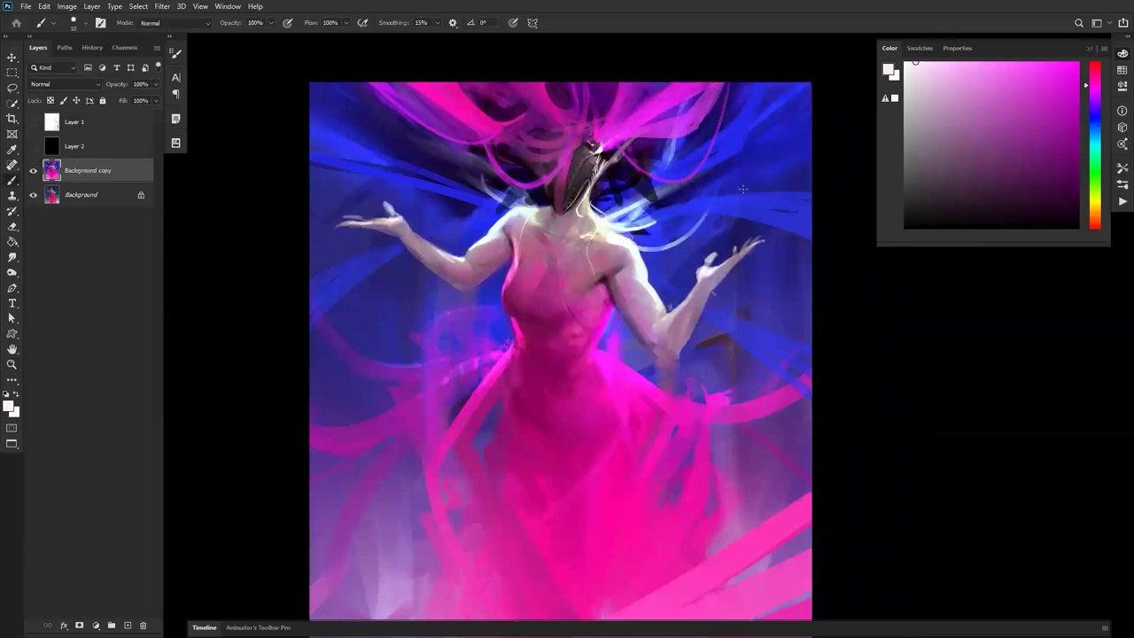
click(1057, 98)
key(shift+alt+d)
key(bracketright)
key(bracketright)
key(bracketright)
key(bracketright)
key(bracketright)
key(bracketright)
key(bracketright)
key(bracketright)
key(bracketright)
key(bracketright)
key(bracketright)
key(bracketright)
key(bracketright)
key(bracketright)
key(bracketright)
key(bracketright)
drag(597, 153, 567, 195)
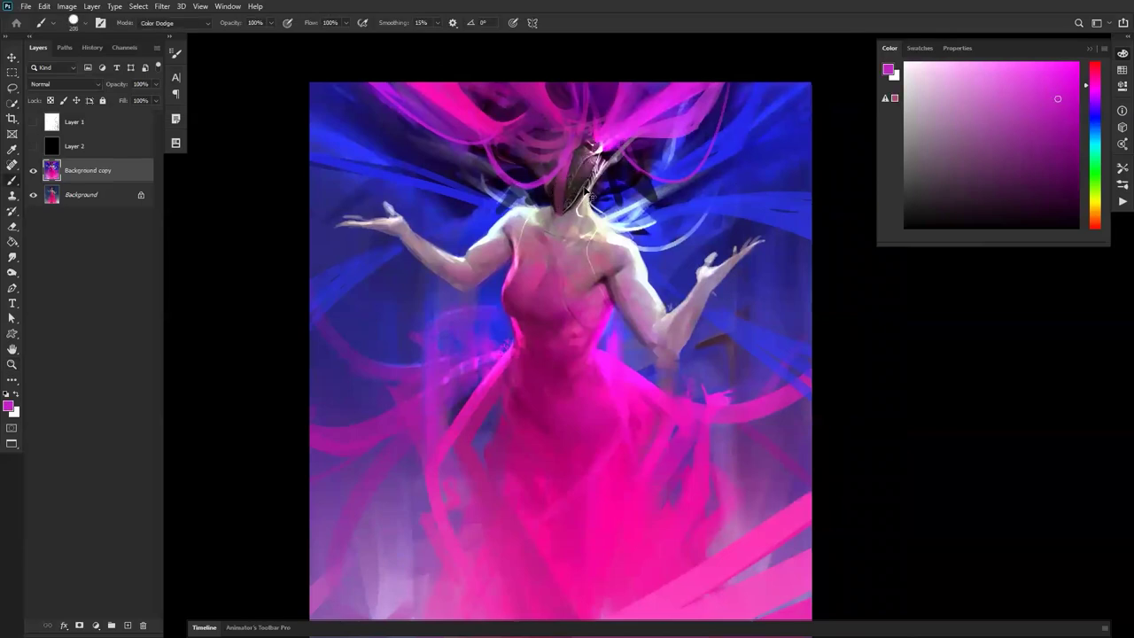
Set the brush to Overlay with a light violet-blue, tint the dark face and check the result in a flipped view.
key(shift+alt+o)
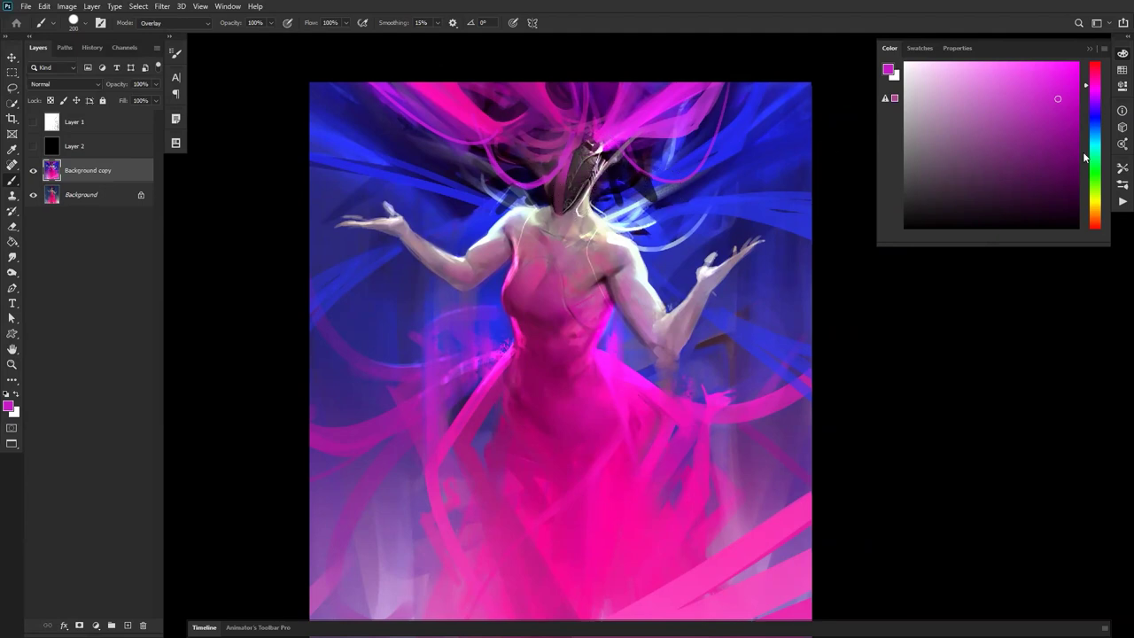
click(1096, 118)
drag(934, 79, 1014, 69)
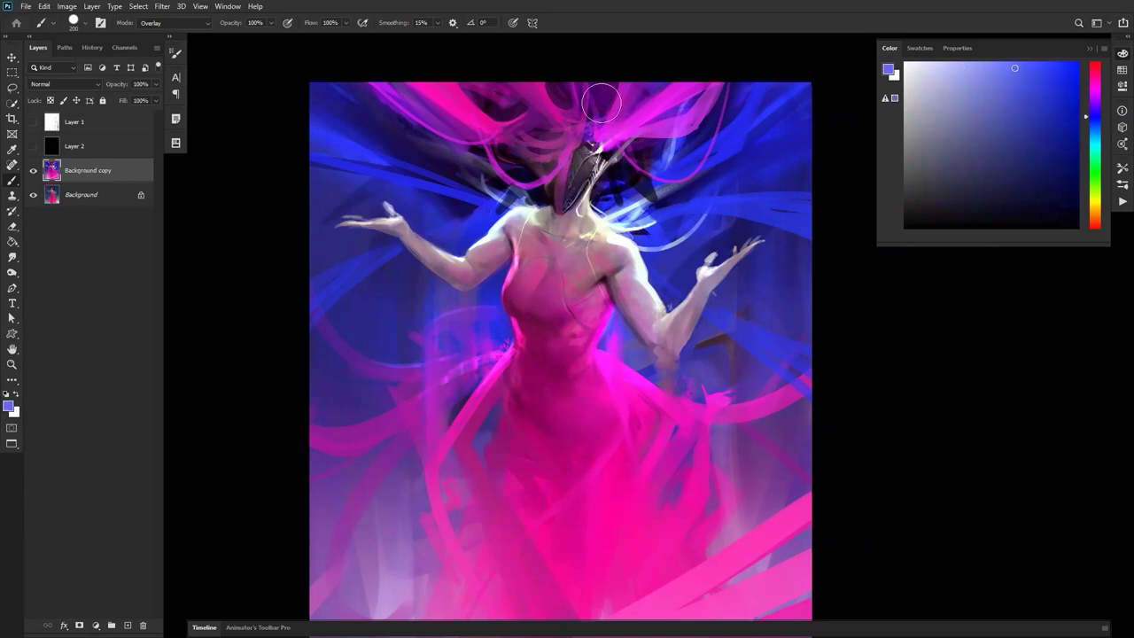
key(z)
alt+click(671, 197)
alt+click(670, 197)
key(F2)
double_click(625, 273)
Change the brush color to a light magenta and tint the neck and upper chest in Overlay mode.
key(b)
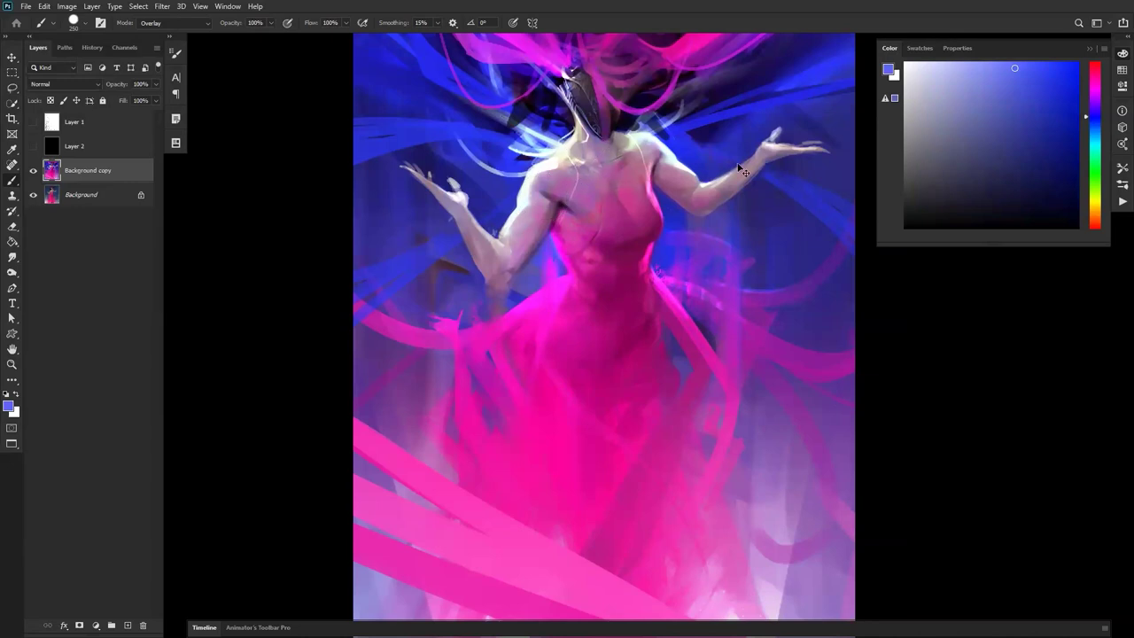
click(1096, 225)
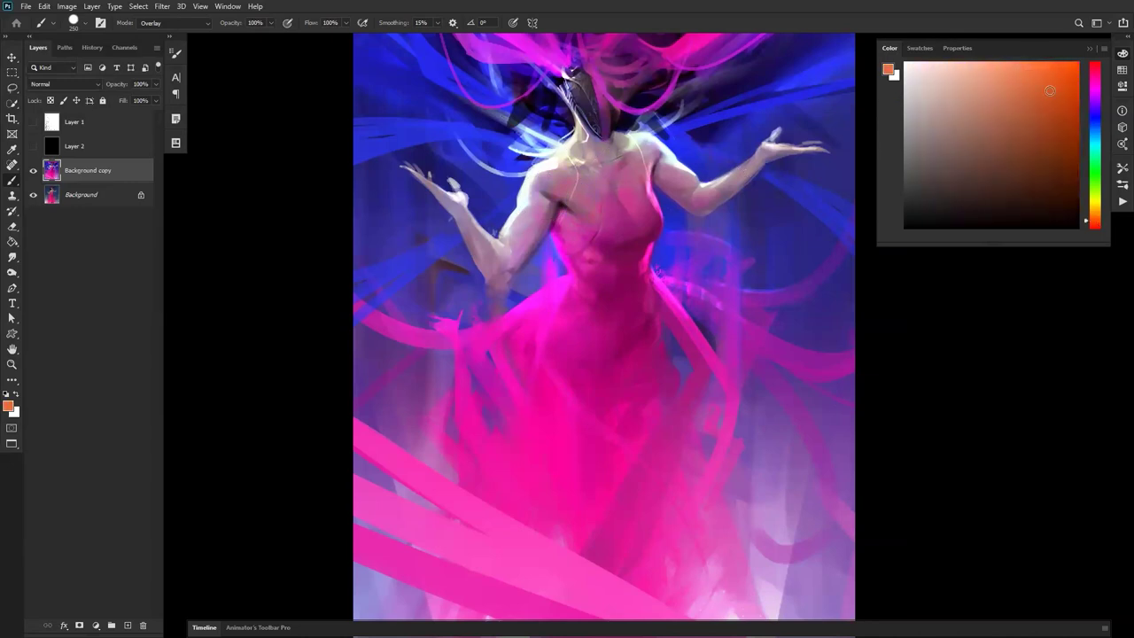
click(1095, 87)
click(1016, 81)
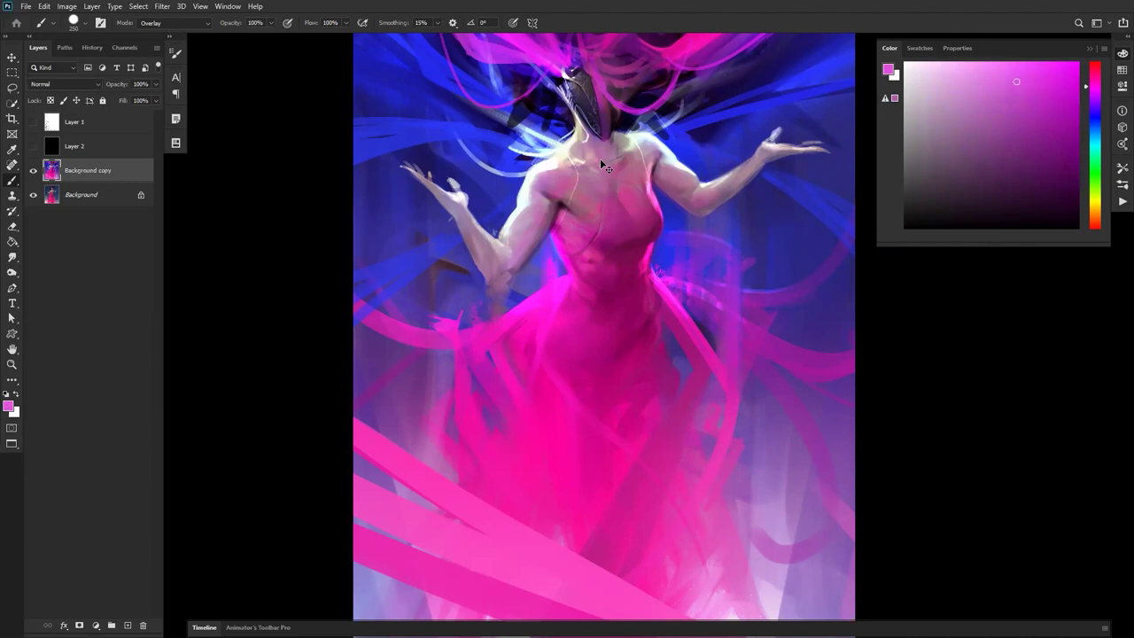
mouse_move(636, 180)
mouse_down()
mouse_move(606, 232)
mouse_move(603, 272)
mouse_move(619, 250)
mouse_move(583, 236)
mouse_move(630, 227)
mouse_move(580, 217)
mouse_up()
key(z)
alt+click(616, 331)
alt+click(617, 330)
alt+click(616, 330)
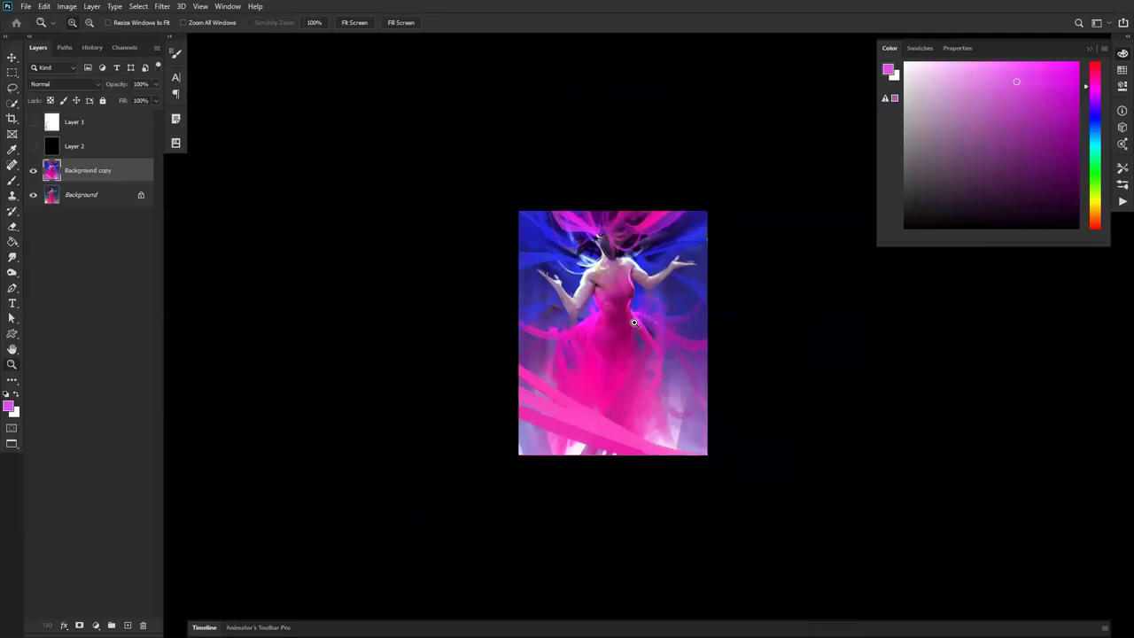
Brush the light magenta Overlay tint over the chest, raised forearms and hands, adjusting the brush size.
click(634, 323)
click(636, 320)
key(b)
mouse_move(612, 287)
mouse_down()
mouse_move(624, 260)
mouse_move(556, 268)
mouse_move(599, 266)
mouse_up()
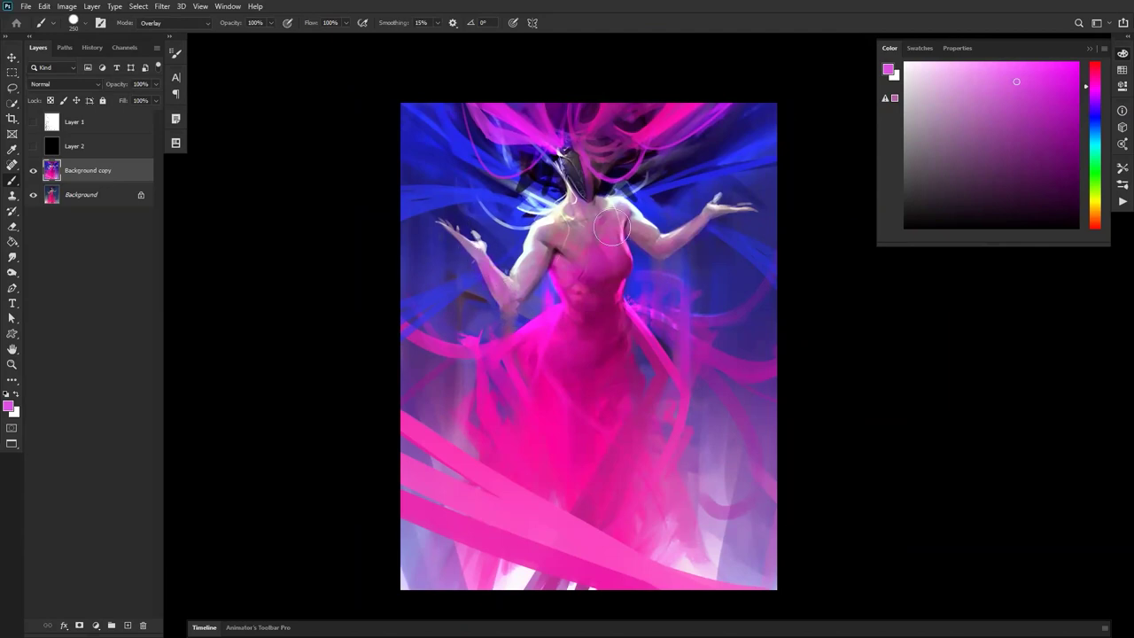
key(bracketright)
drag(475, 248, 474, 258)
key(bracketleft)
key(bracketleft)
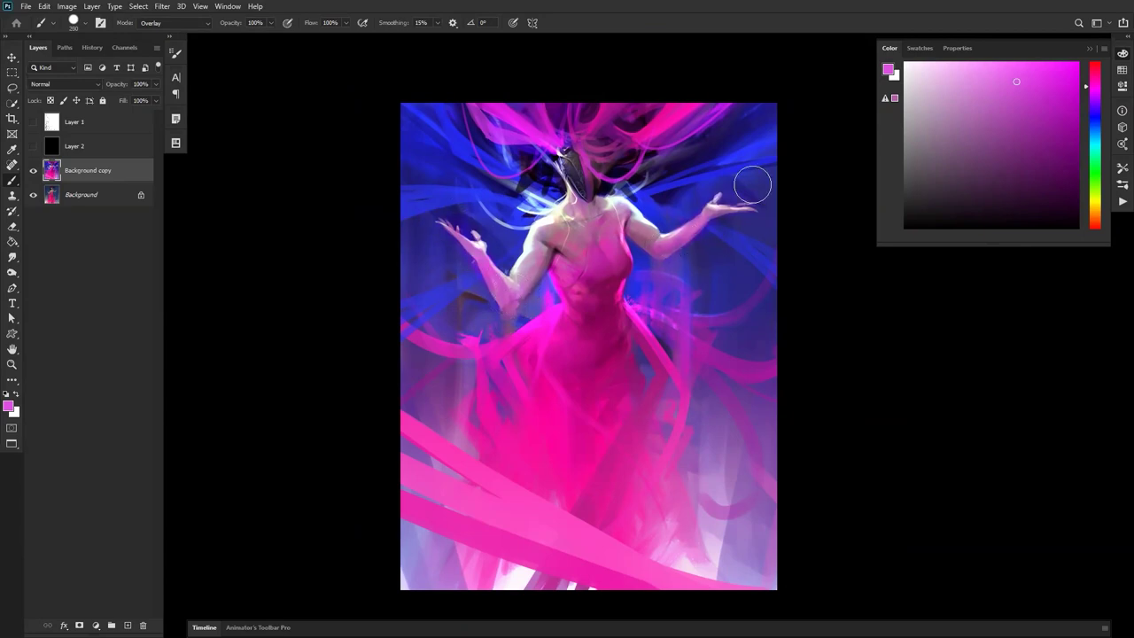
Enlarge the brush greatly and spread the magenta Overlay tint across the background and ribbons around the dress.
key(bracketright)
key(bracketright)
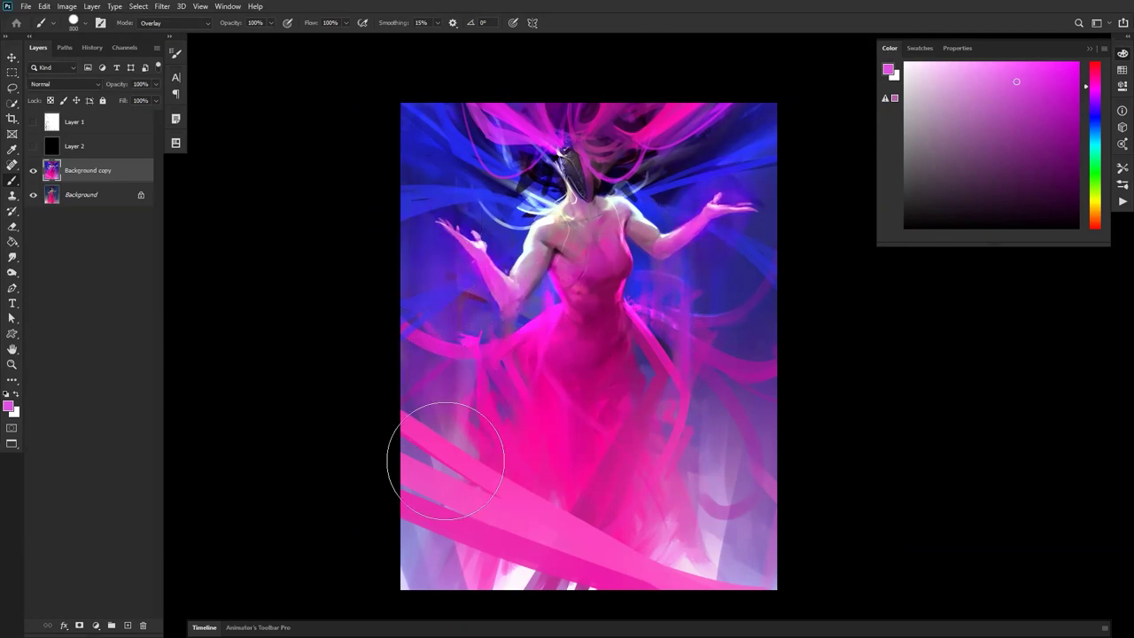
drag(677, 394, 691, 285)
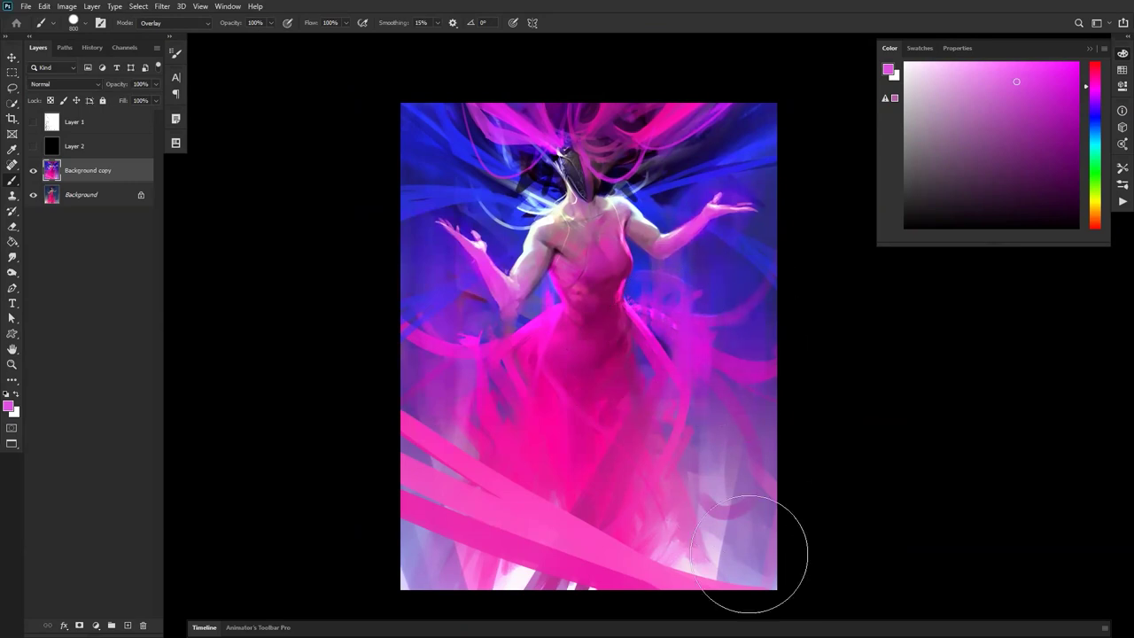
key(z)
alt+click(668, 336)
alt+click(668, 336)
alt+click(668, 338)
click(669, 344)
click(669, 344)
click(669, 344)
Sample the hair's hot pink, reduce the brush, tint the neck around the chin and check it in a flipped view.
key(b)
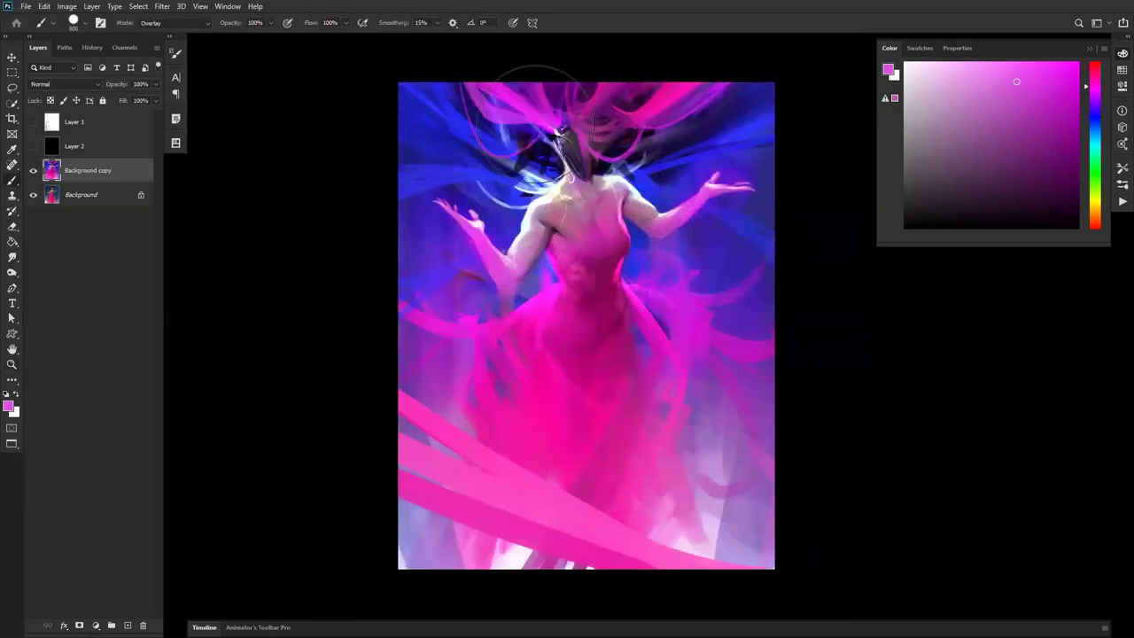
drag(520, 71, 531, 173)
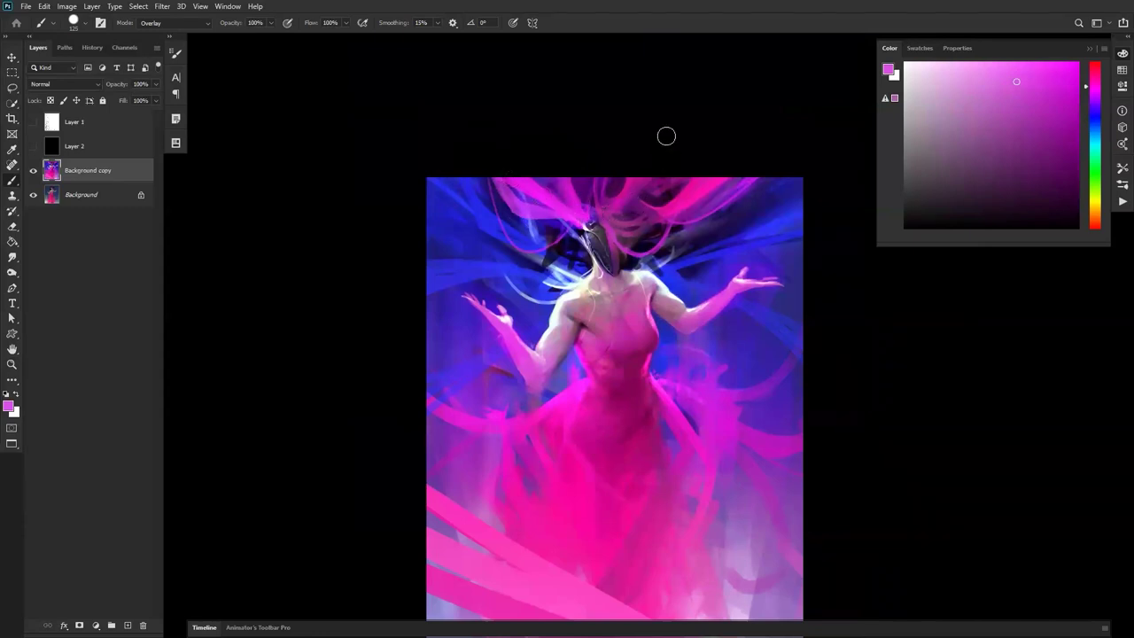
alt+click(678, 206)
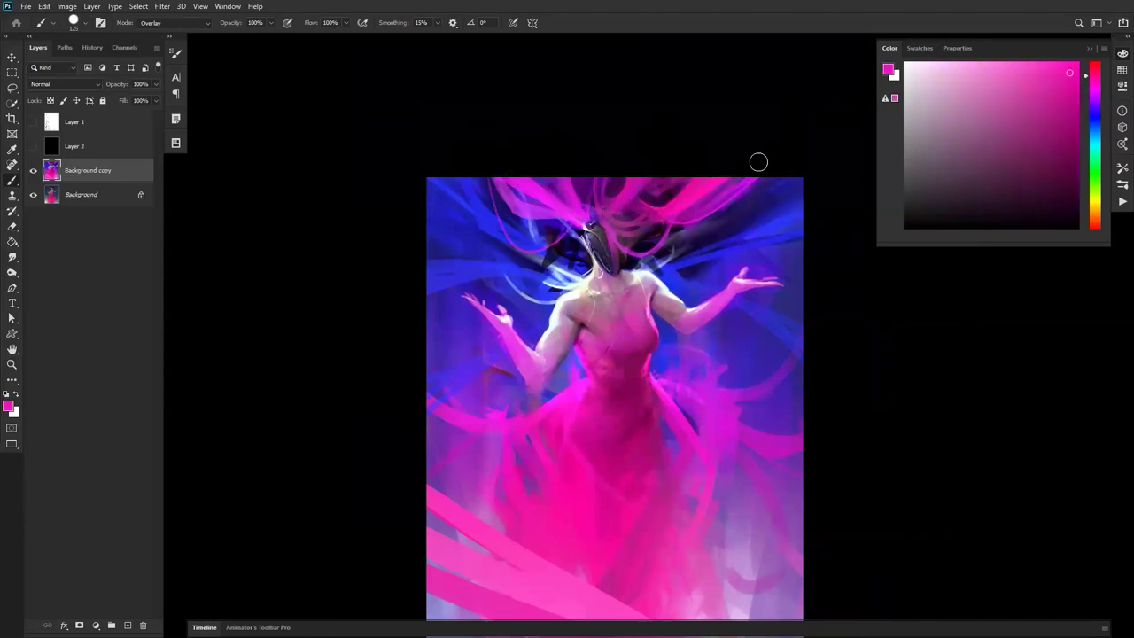
key([)
key([)
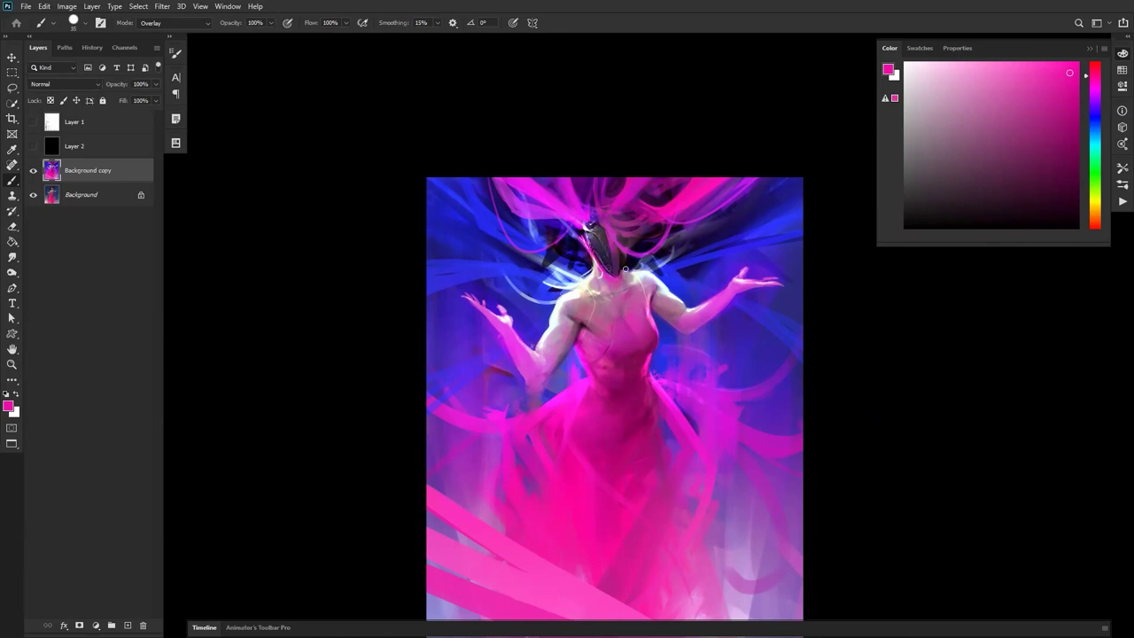
key(z)
alt+click(631, 309)
alt+click(631, 309)
key(F2)
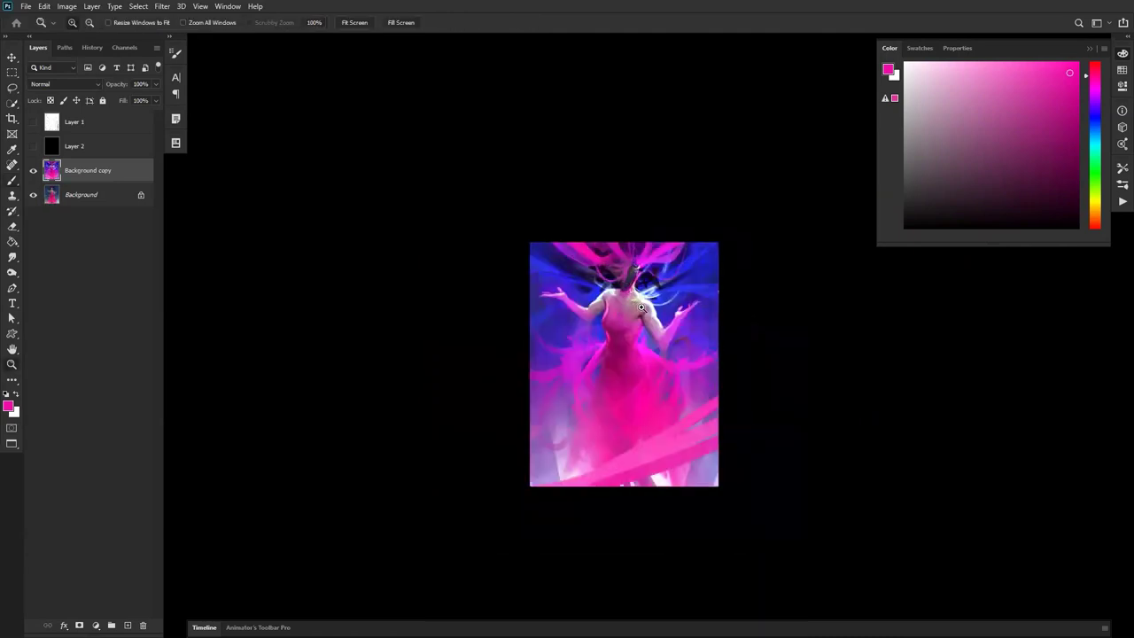
click(639, 310)
click(636, 306)
Choose a light sky blue, enlarge the Overlay brush to 200 and brighten the blue streaks on both sides of the head.
key(b)
click(1096, 132)
click(990, 59)
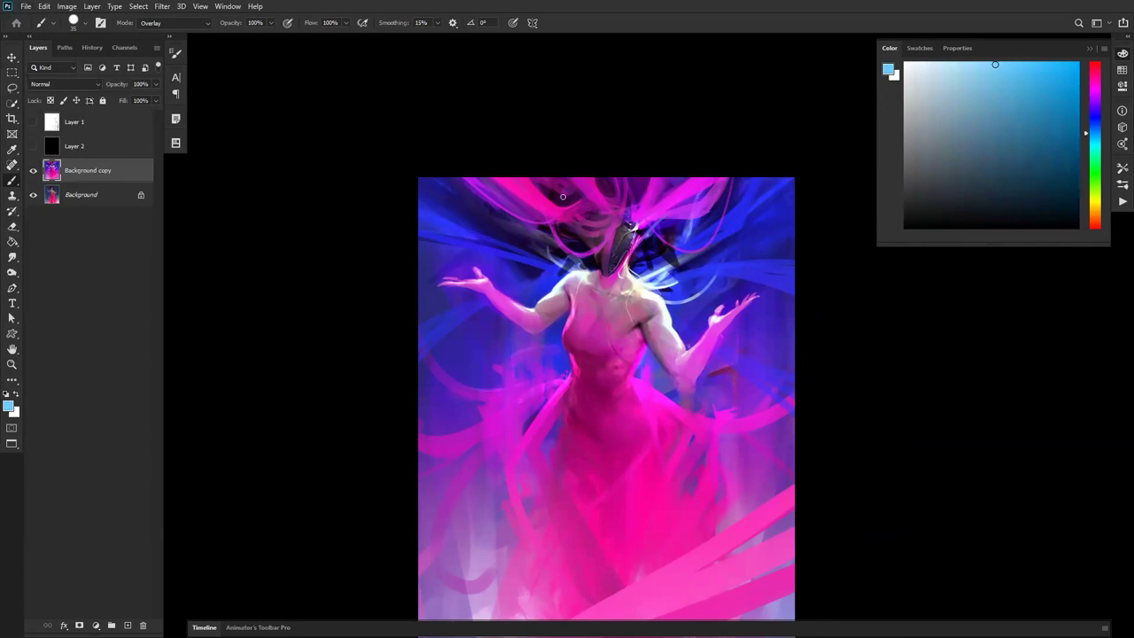
key(bracketright)
key(bracketright)
key(bracketright)
key(bracketright)
key(bracketright)
drag(394, 213, 531, 261)
mouse_move(472, 239)
mouse_down()
mouse_move(345, 208)
mouse_move(551, 264)
mouse_move(385, 201)
mouse_move(524, 276)
mouse_move(446, 200)
mouse_up()
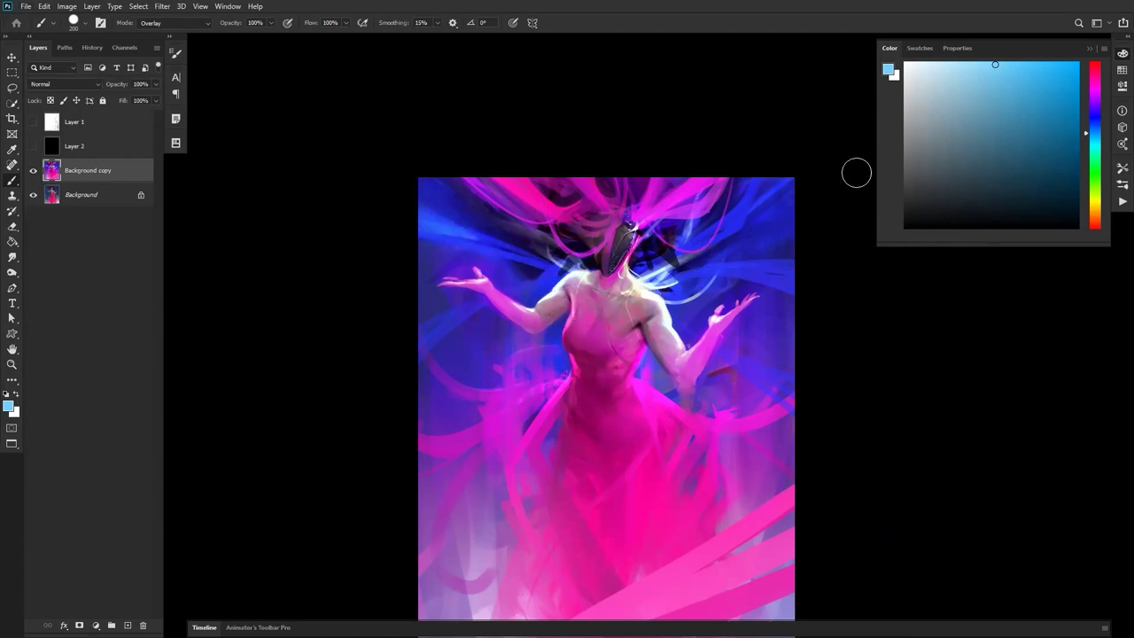
drag(733, 262, 804, 272)
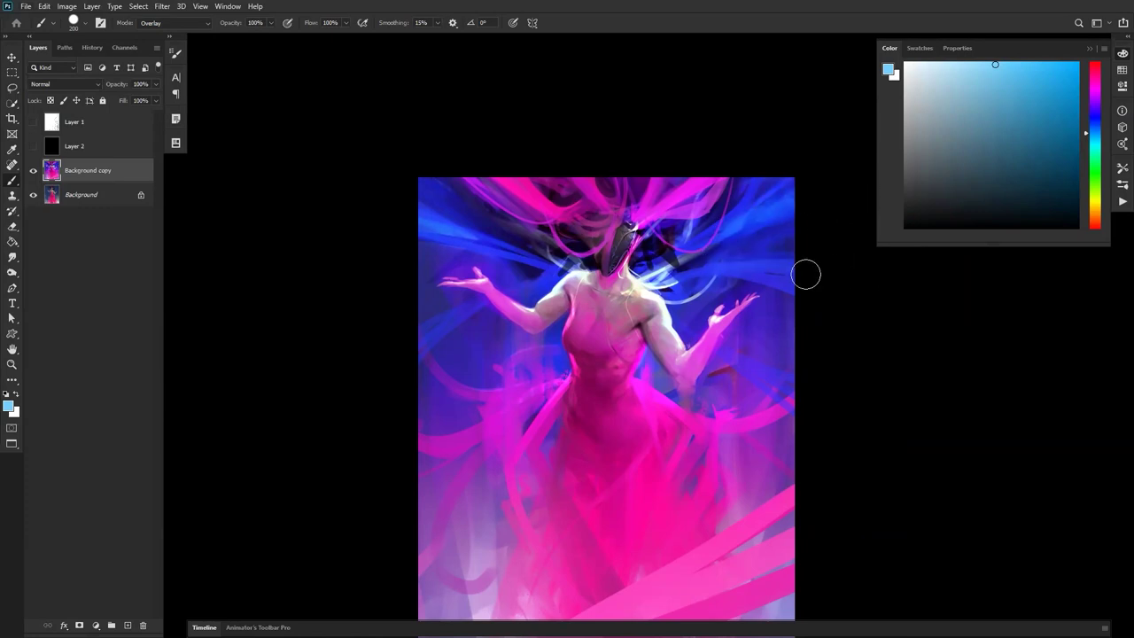
drag(720, 269, 820, 293)
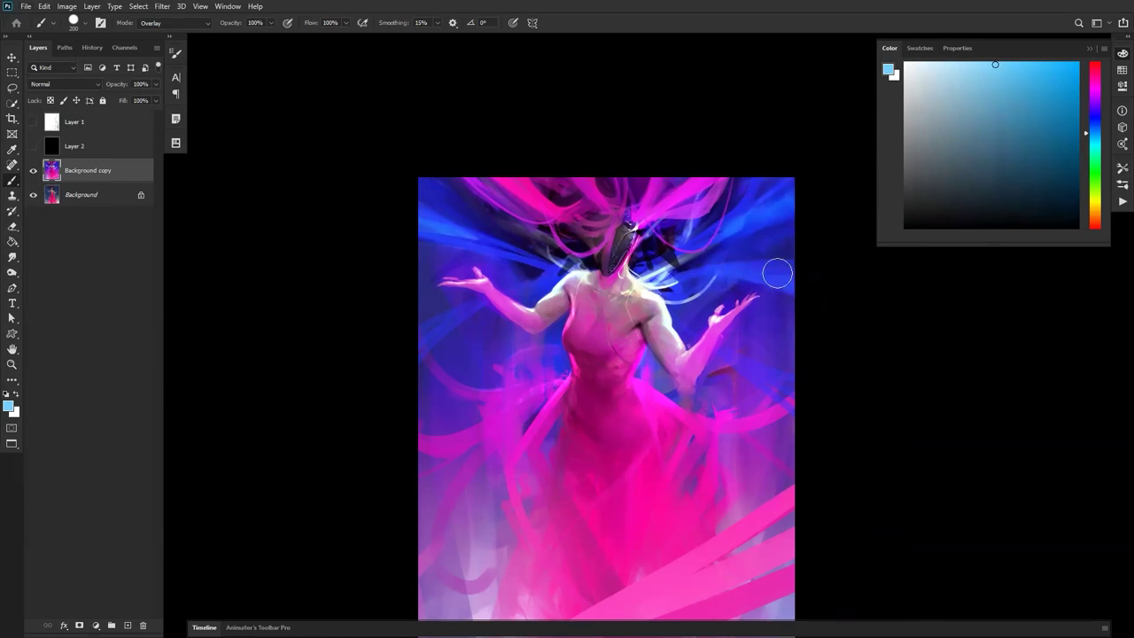
Add more light blue Overlay strokes to the outer ends of the streaks on both sides of the head.
drag(738, 277, 849, 267)
mouse_move(725, 218)
mouse_down()
mouse_move(819, 179)
mouse_move(755, 211)
mouse_move(803, 160)
mouse_up()
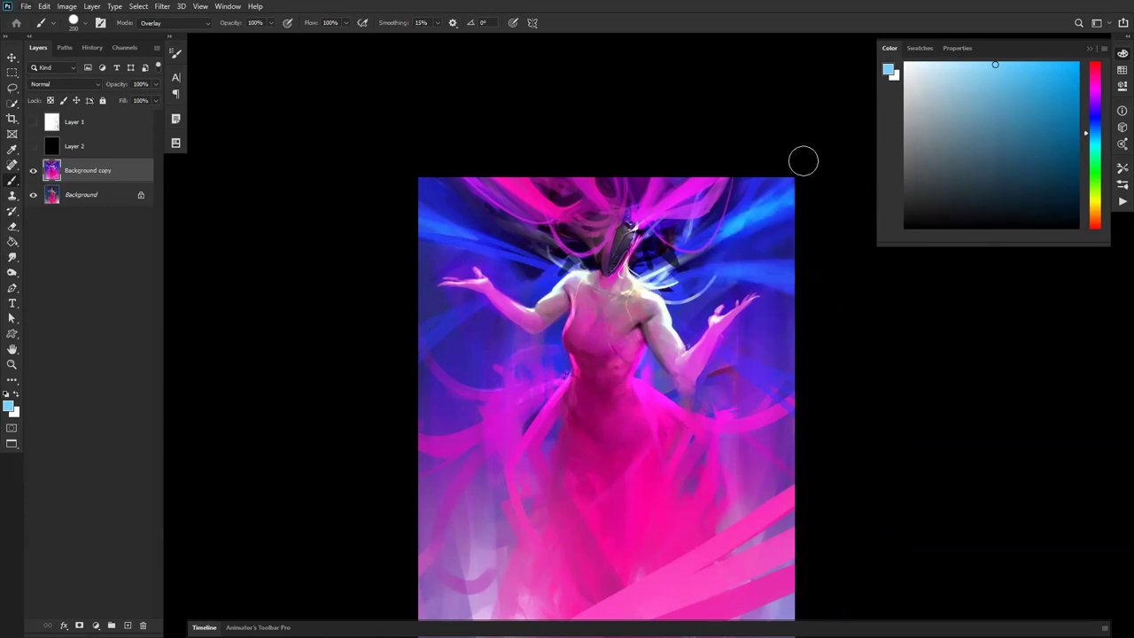
mouse_move(458, 245)
mouse_down()
mouse_move(422, 221)
mouse_move(473, 228)
mouse_move(430, 203)
mouse_move(465, 225)
mouse_up()
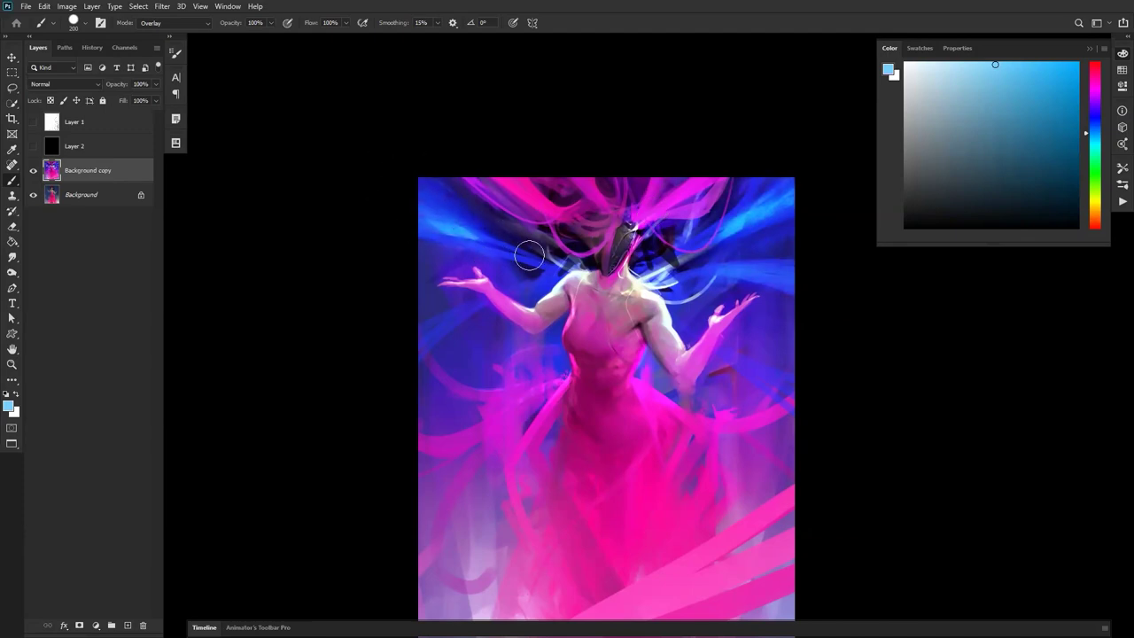
Sample the pale lilac of the lower background, enlarge the Overlay brush to about 1500 and brighten the mist around the skirt and ribbons.
key(z)
alt+click(693, 318)
key(b)
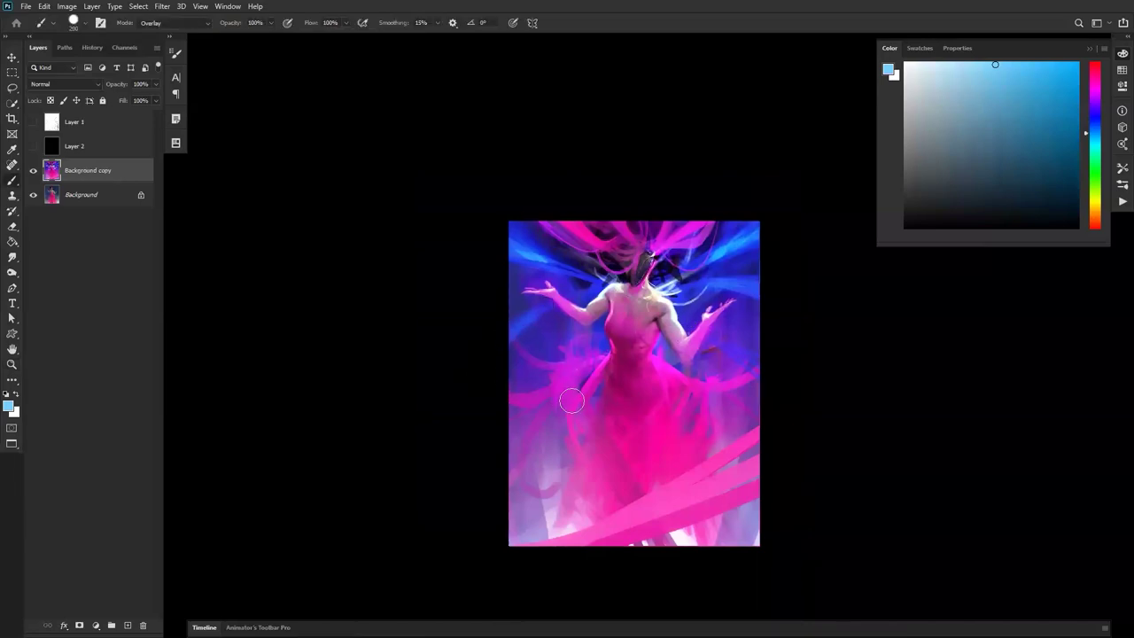
alt+click(542, 472)
drag(539, 473, 526, 540)
key(bracketright)
key(bracketright)
key(bracketright)
key(bracketright)
key(bracketright)
key(bracketright)
key(bracketright)
key(bracketright)
key(bracketright)
key(bracketright)
drag(533, 482, 537, 444)
drag(709, 556, 776, 410)
drag(659, 555, 538, 493)
mouse_move(546, 414)
mouse_down()
mouse_move(572, 381)
mouse_move(481, 375)
mouse_move(583, 390)
mouse_up()
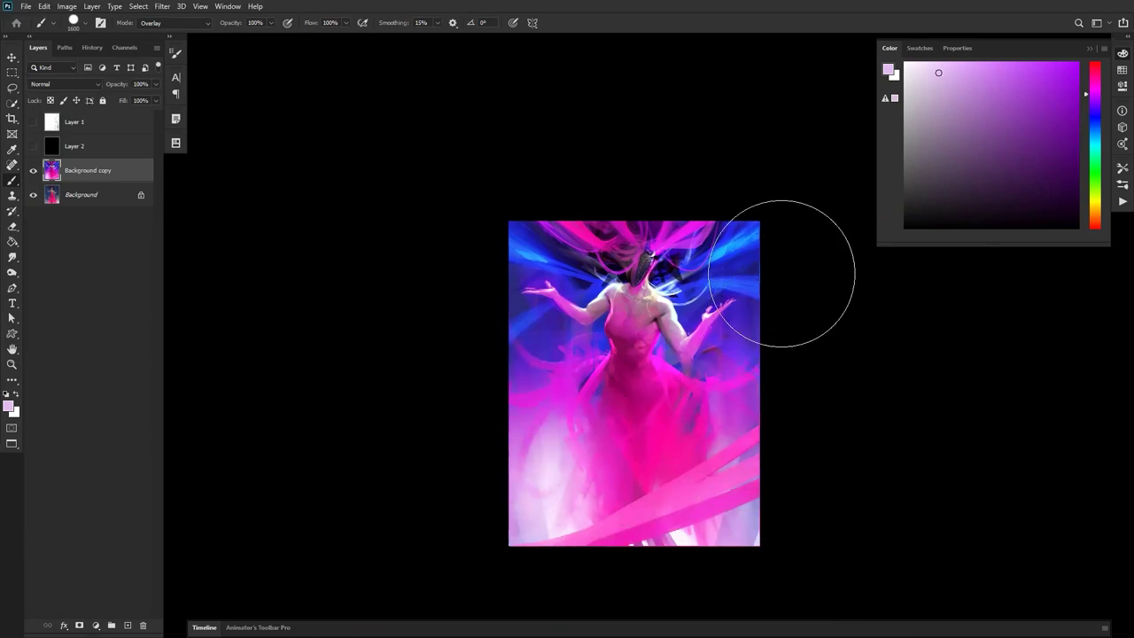
Sample the dark magenta of the bodice, reduce the Overlay brush to 20 and refine the tones of the bodice and upper arms.
ctrl+click(686, 389)
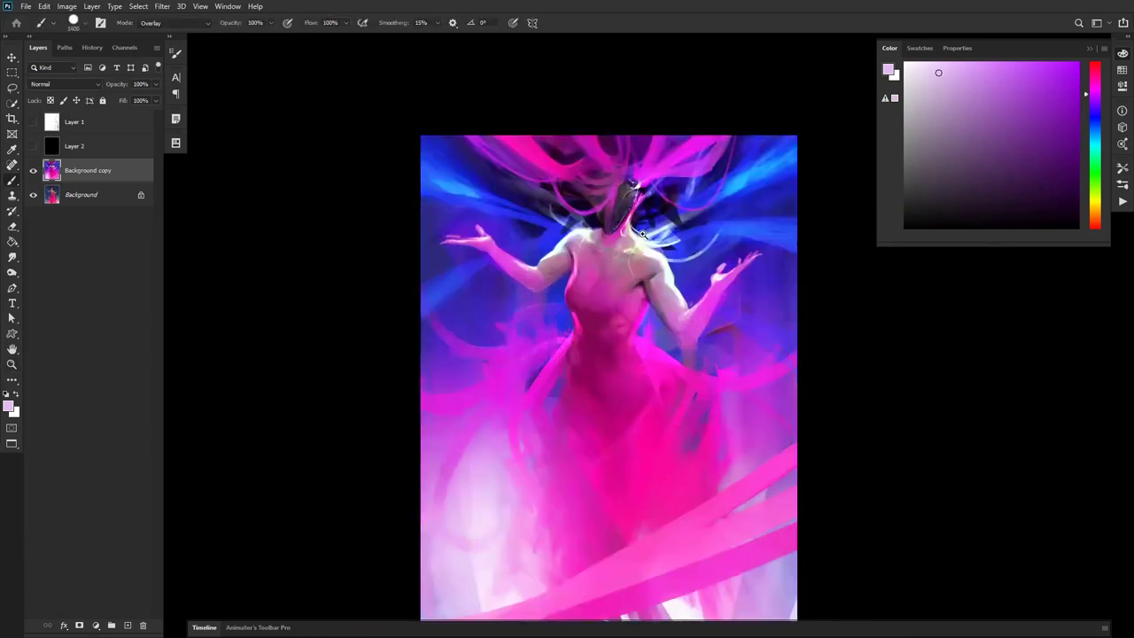
key(g)
key(b)
alt+click(592, 310)
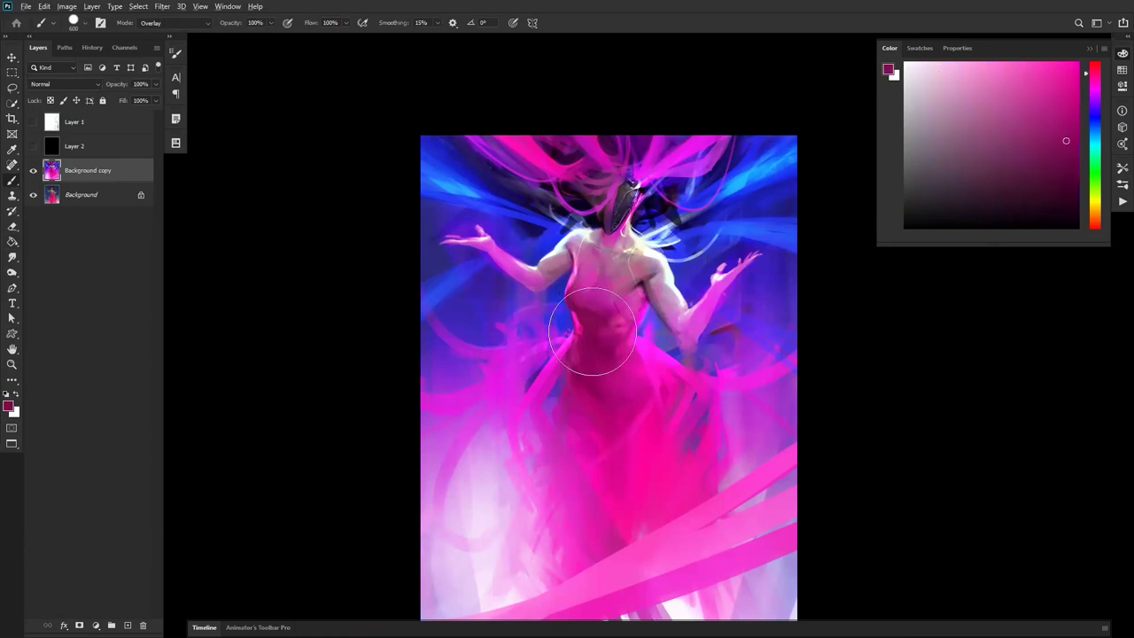
key(bracketleft)
key(bracketleft)
key(bracketleft)
key(bracketleft)
key(bracketleft)
key(bracketleft)
key(bracketleft)
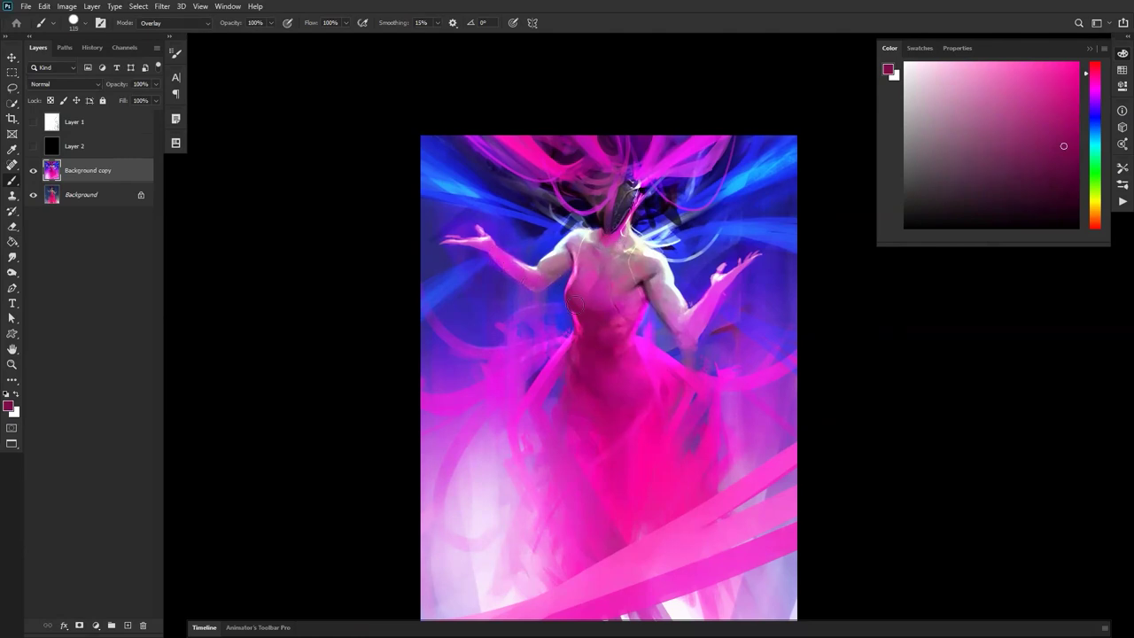
key(bracketleft)
key(bracketleft)
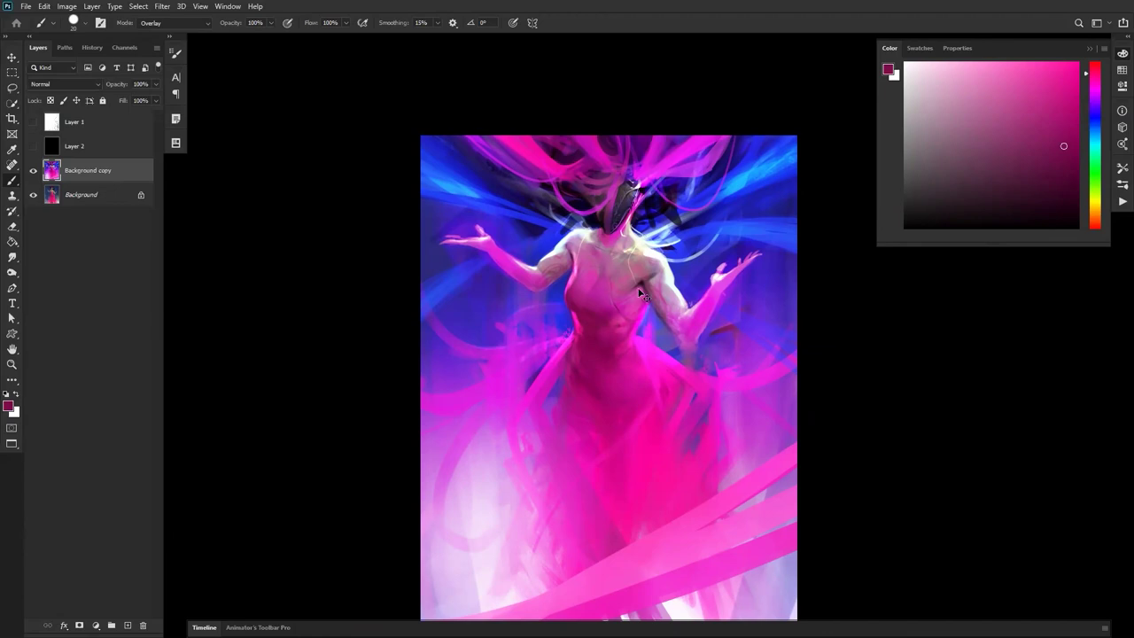
Highlight the edges of the waist with a white Color Dodge brush and check the figure in mirrored views.
key(ctrl+shift+h)
key(d)
key(x)
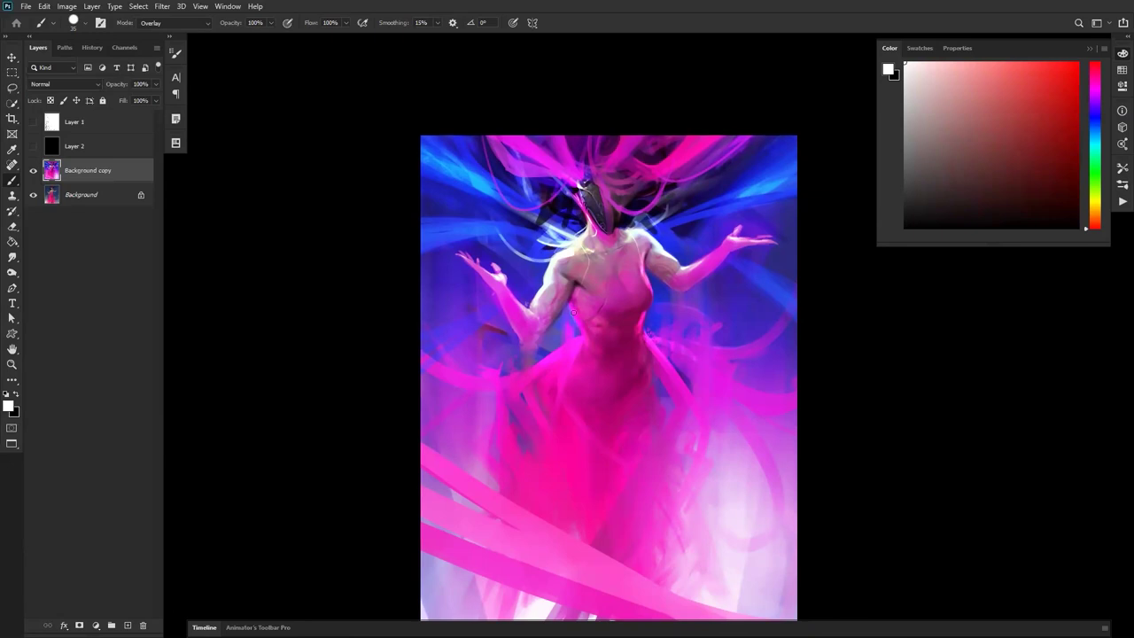
key(alt+shift+d)
key(z)
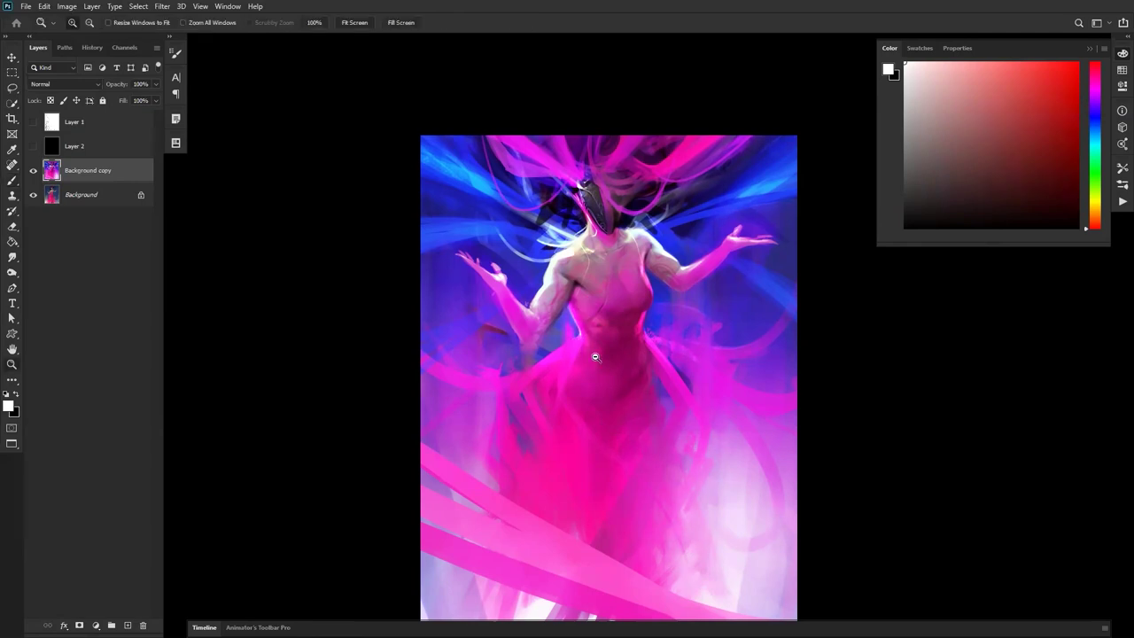
alt+click(596, 357)
alt+click(596, 357)
key(ctrl+shift+h)
key(ctrl+shift+h)
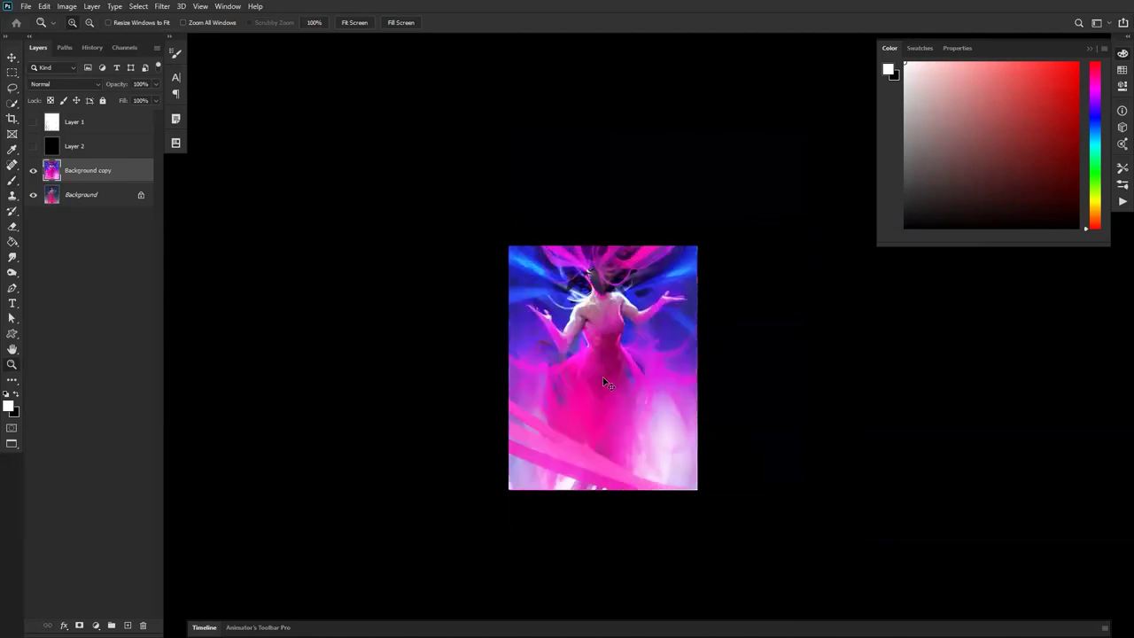
Enlarge the white Color Dodge brush to 900 px and stroke over the pale glow beside the skirt.
click(595, 410)
click(595, 410)
key(b)
key(bracketright)
key(bracketright)
key(bracketright)
key(bracketright)
key(bracketright)
key(bracketright)
key(bracketright)
key(bracketright)
key(bracketright)
key(bracketright)
key(bracketright)
key(bracketright)
key(bracketright)
key(bracketright)
key(bracketright)
key(bracketright)
key(bracketright)
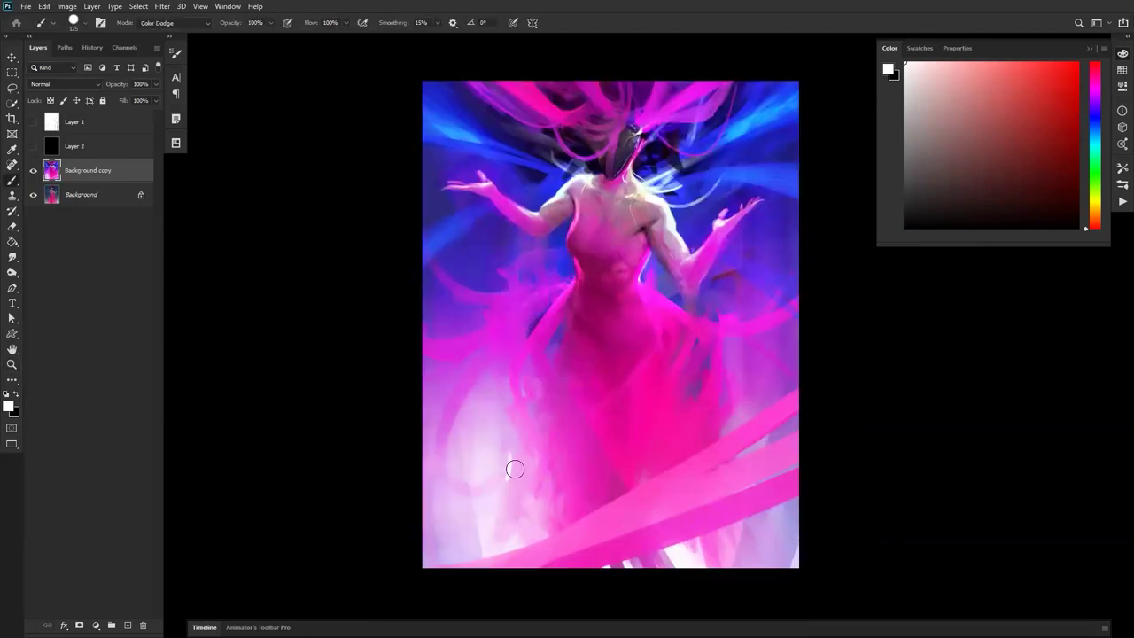
drag(506, 518, 484, 385)
Switch to the soft round brush, enlarge it to 1200 and intensify the glow around the dress with Color Dodge, undoing an unwanted stroke.
right_click(711, 255)
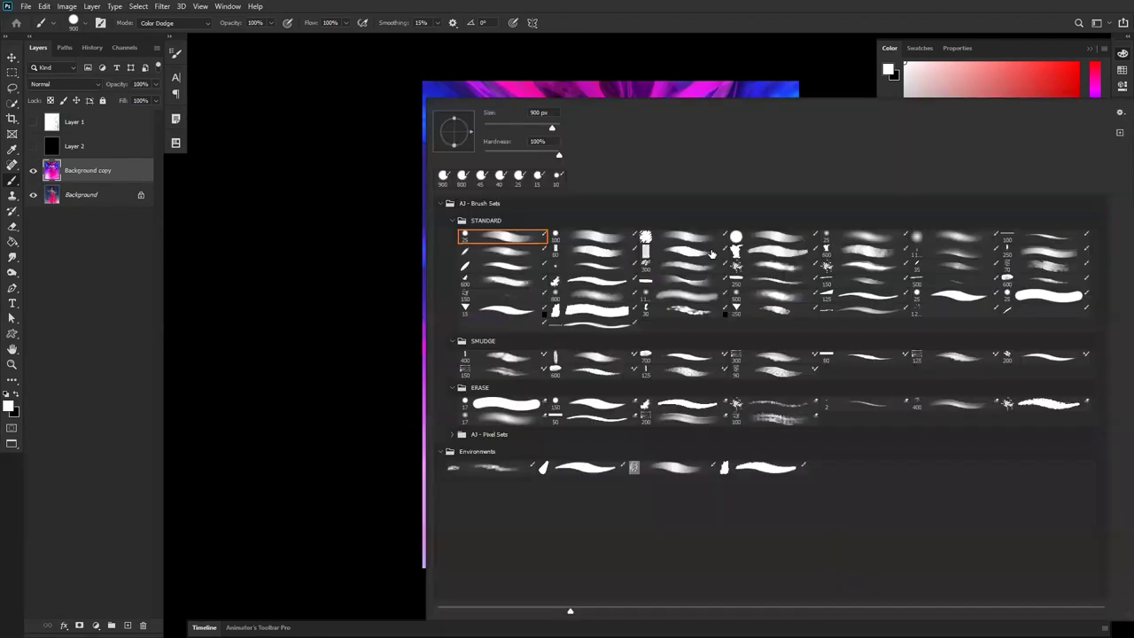
double_click(853, 236)
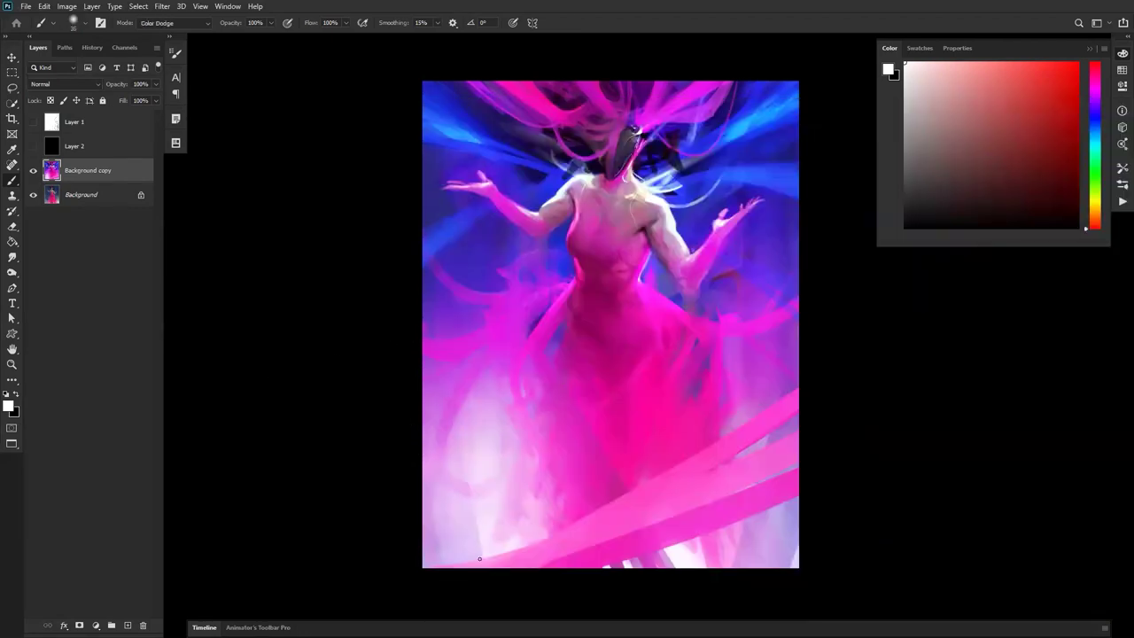
key(bracketright)
key(bracketright)
key(bracketright)
key(bracketright)
key(bracketright)
key(bracketright)
key(bracketright)
key(bracketright)
key(bracketright)
key(bracketright)
key(bracketright)
key(bracketright)
key(bracketright)
key(bracketright)
key(bracketright)
key(bracketright)
key(bracketright)
key(bracketright)
key(bracketright)
key(bracketright)
mouse_move(492, 536)
mouse_down()
mouse_move(464, 521)
mouse_move(481, 443)
mouse_up()
key(ctrl+z)
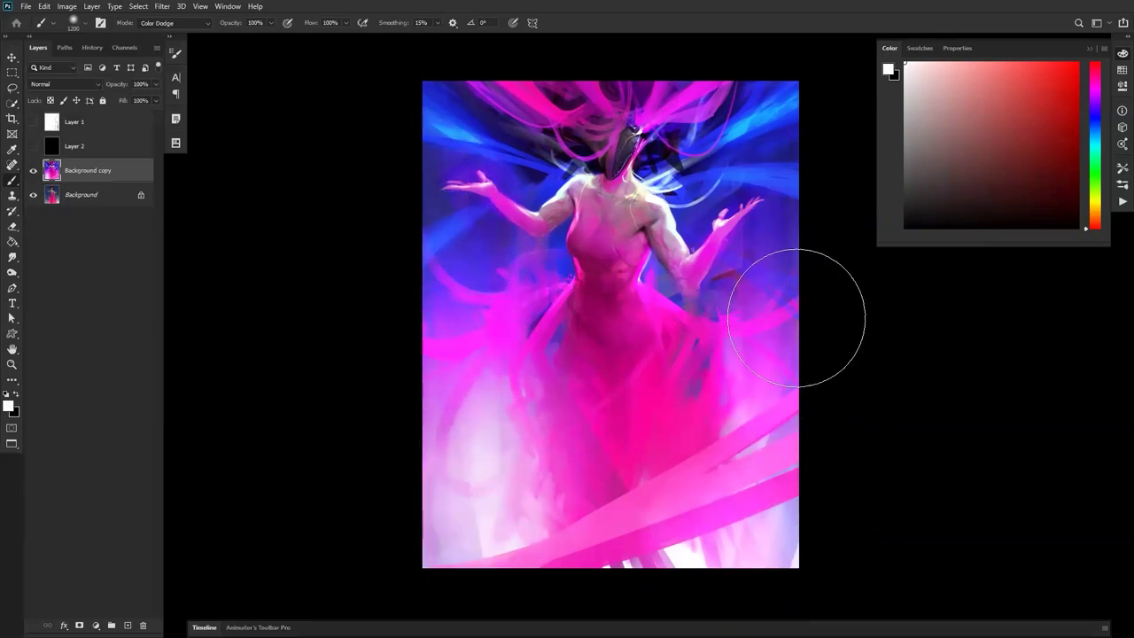
Return the brush to Normal mode, sample magenta and pale lilac, and blend the mist beside the skirt softly at size 1000.
drag(649, 262, 660, 345)
key(shift+alt+n)
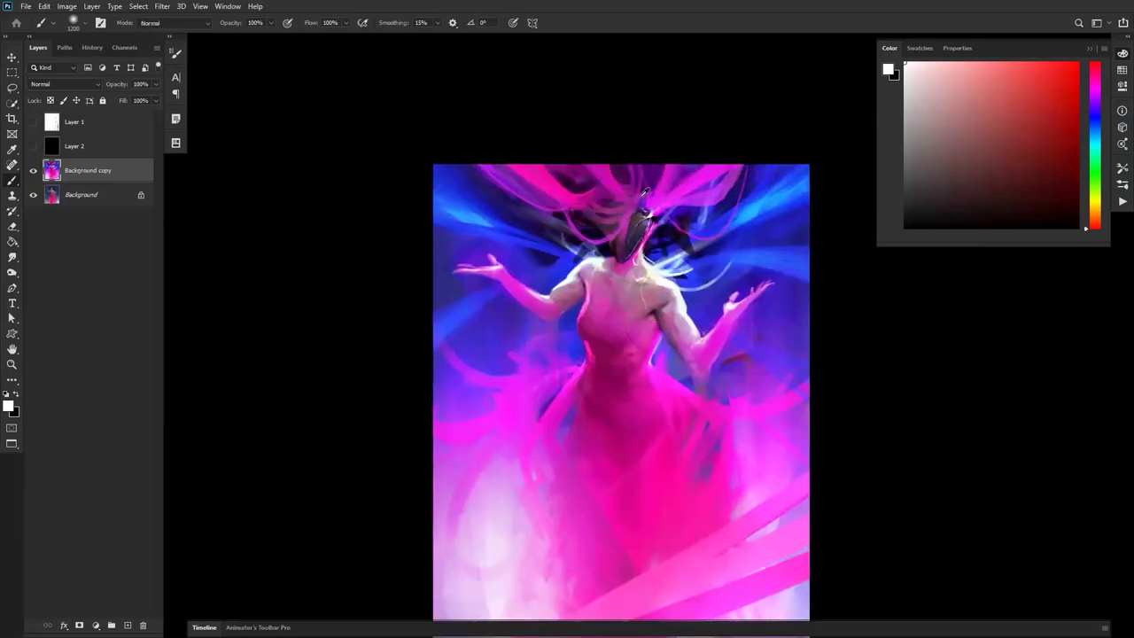
alt+click(613, 175)
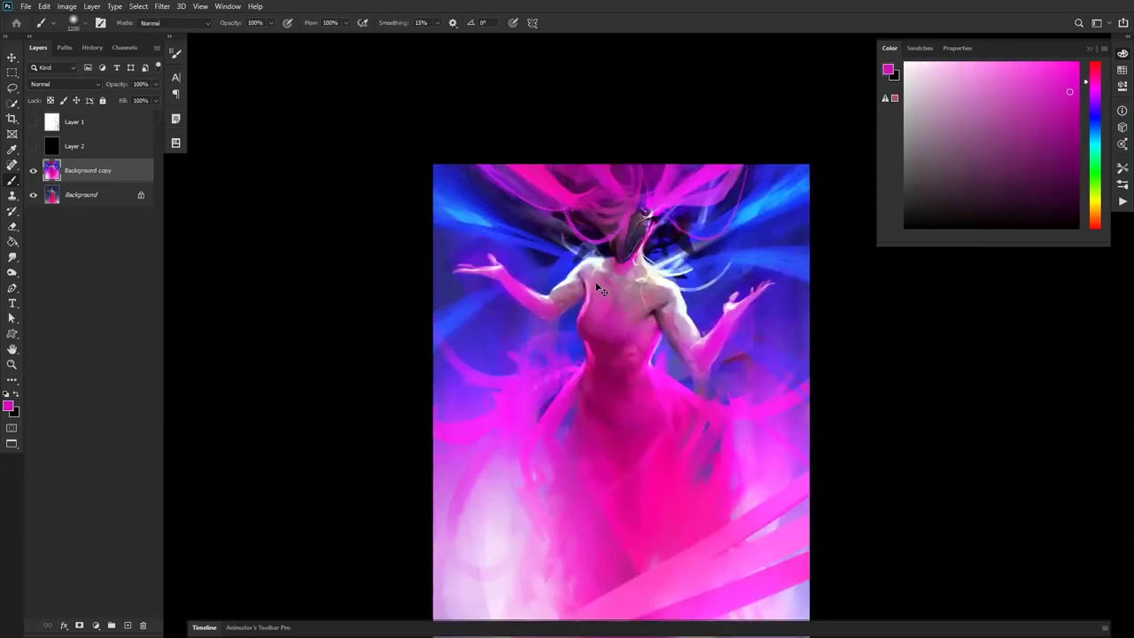
alt+click(677, 383)
key(bracketleft)
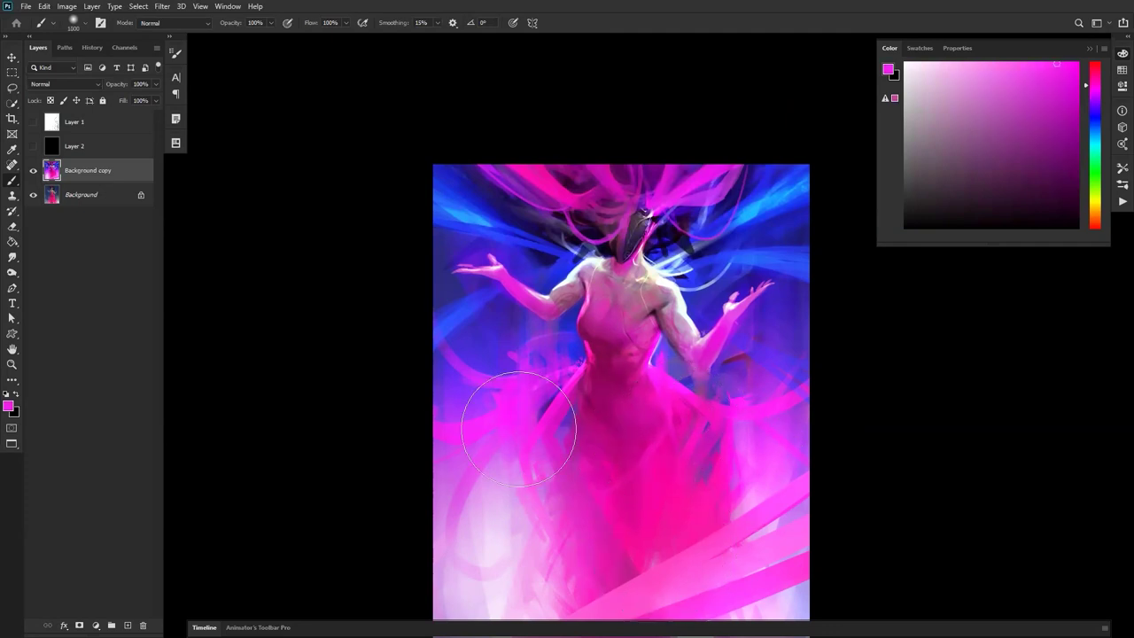
alt+click(641, 473)
alt+click(501, 493)
drag(443, 350, 444, 401)
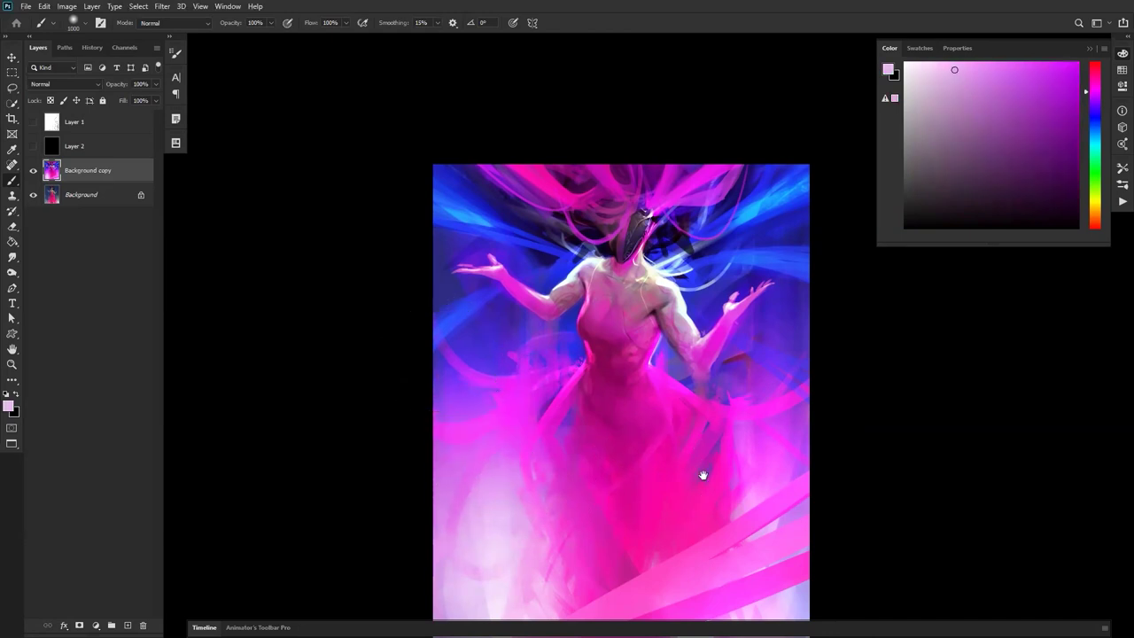
Mirror the view, soften the streaks around the head with sampled sky blue, and sample light lilac for the lower mist.
drag(704, 477, 658, 401)
alt+click(732, 425)
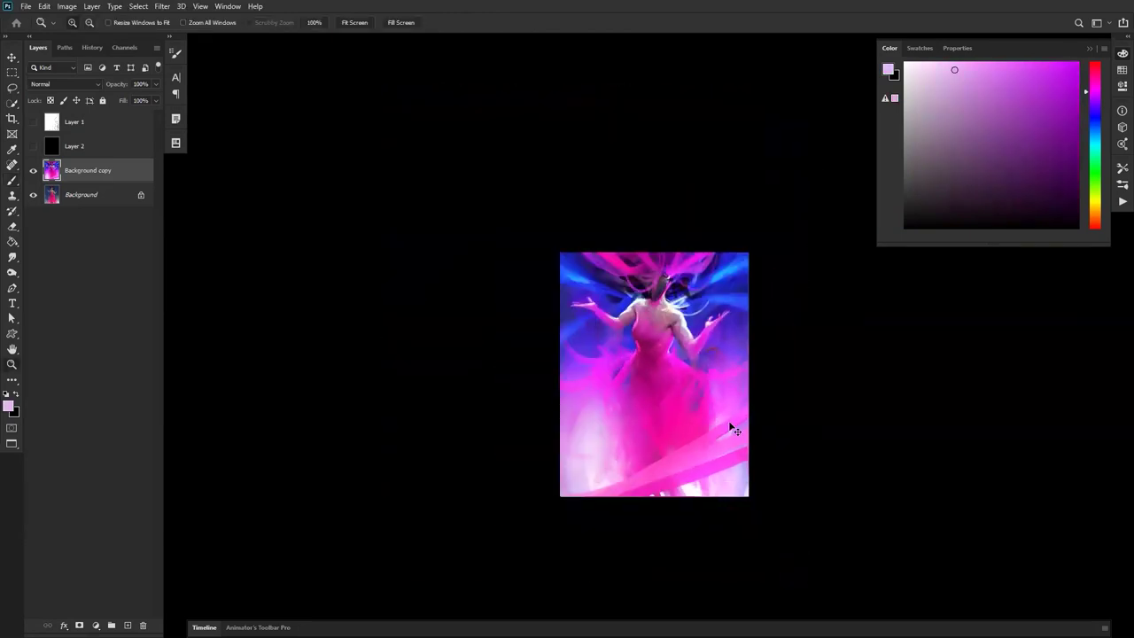
click(724, 377)
alt+click(464, 166)
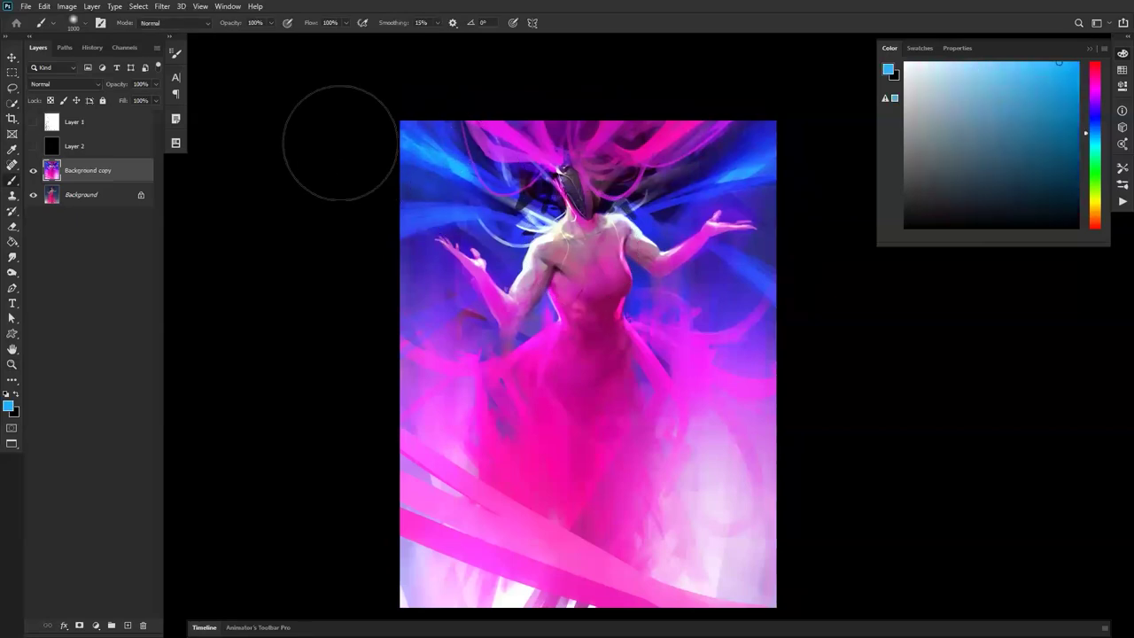
alt+click(708, 177)
alt+click(470, 169)
alt+click(472, 166)
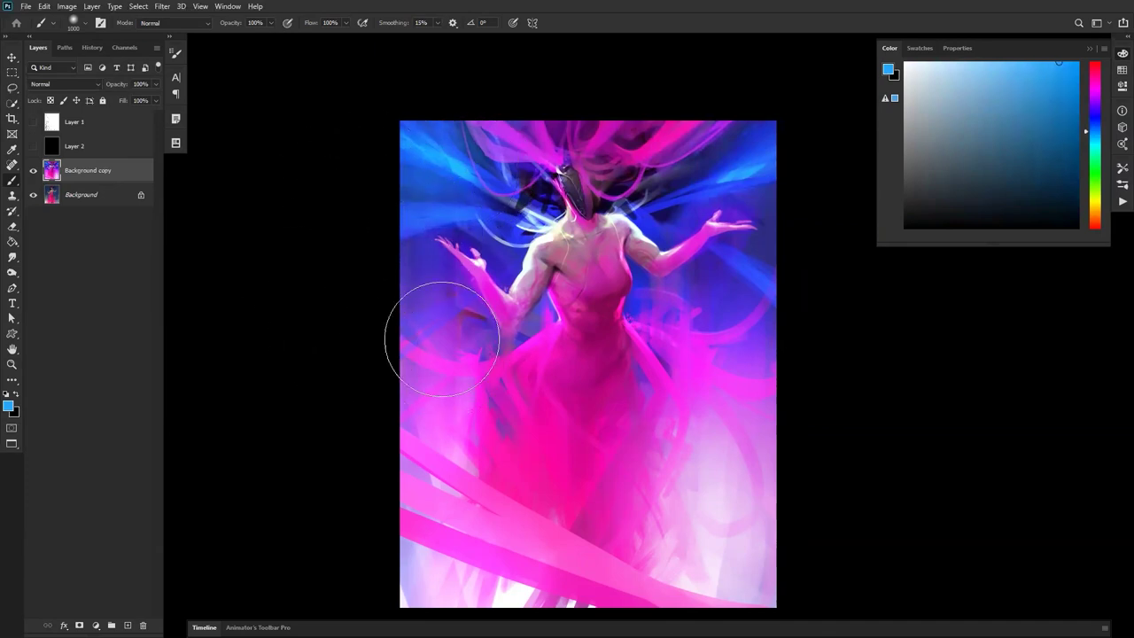
alt+click(715, 430)
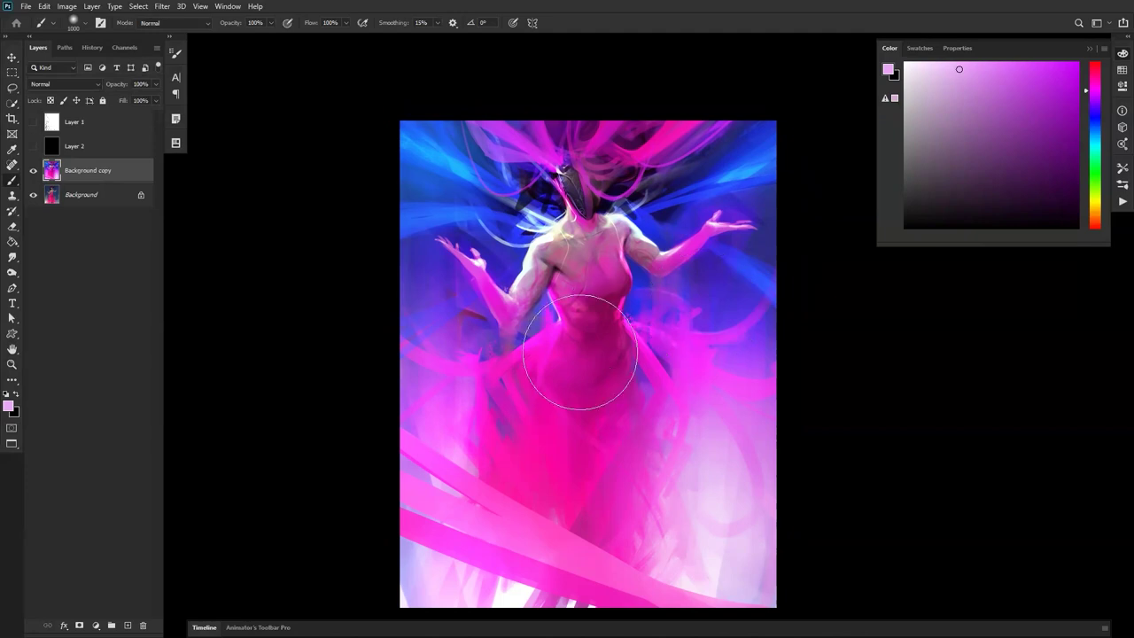
Switch back to the hard round brush, restore the unmirrored view and set black as the paint color for small details near the face.
right_click(650, 269)
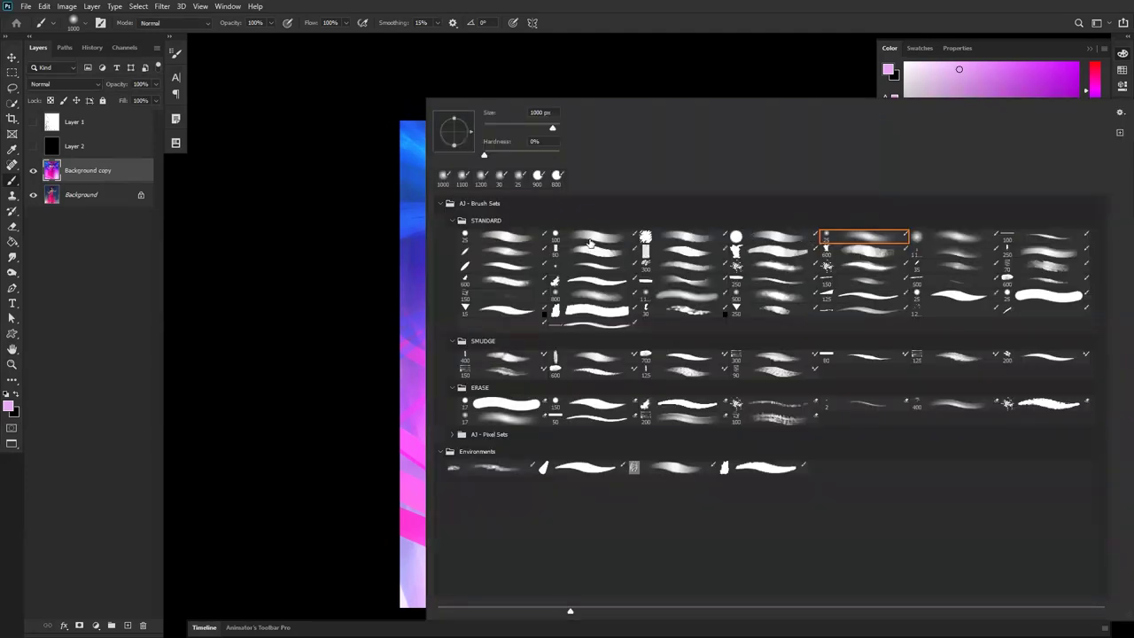
double_click(503, 237)
key(ctrl+f)
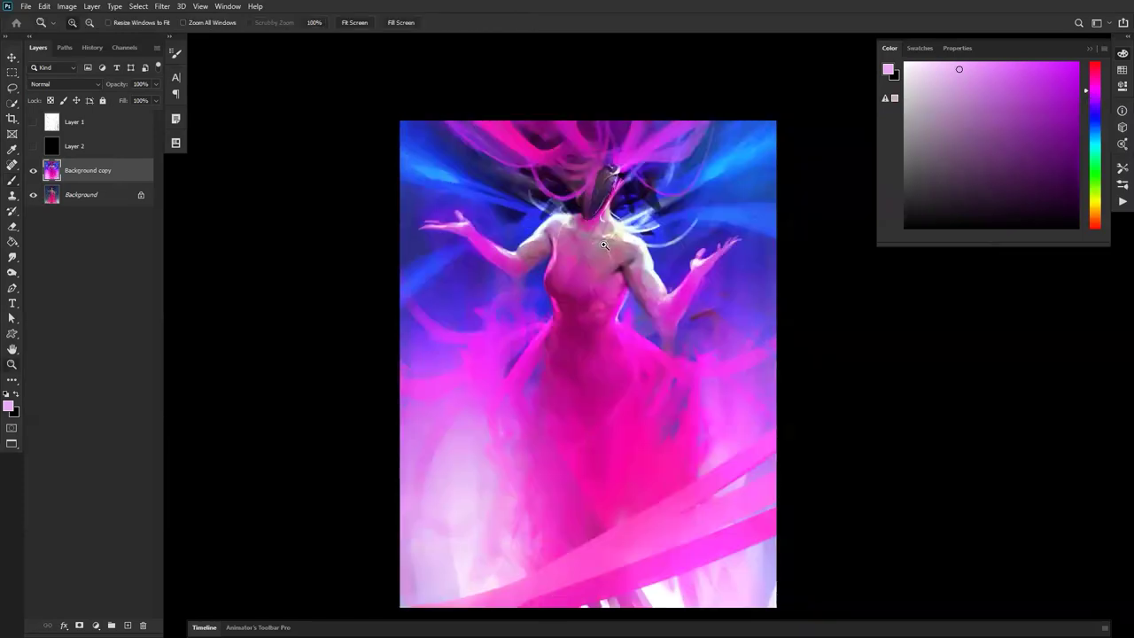
ctrl+click(602, 245)
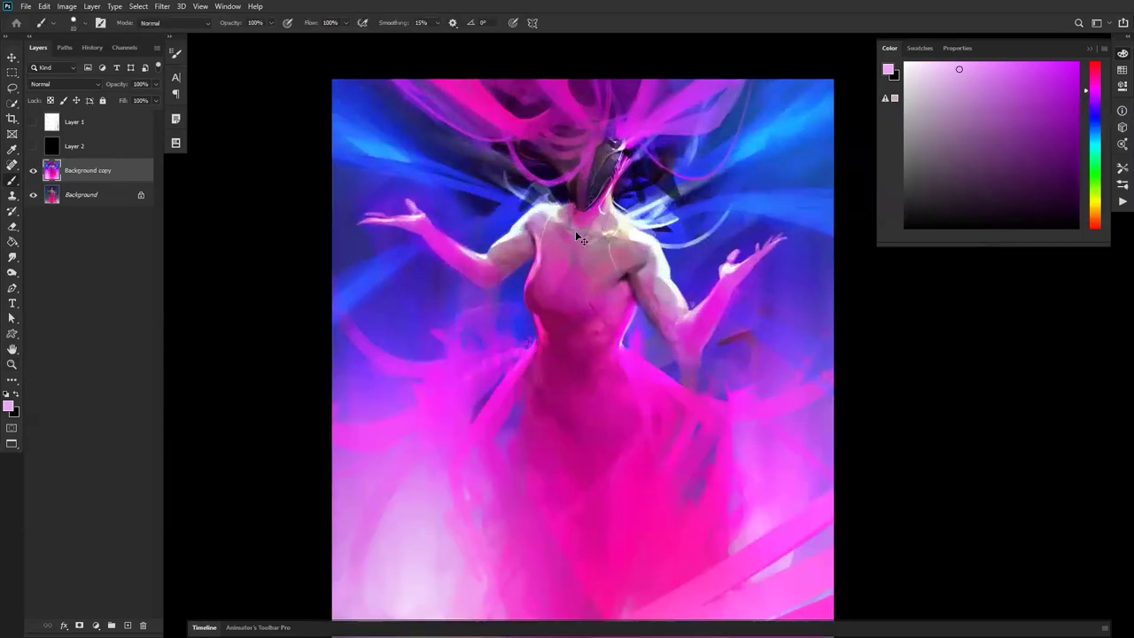
key(d)
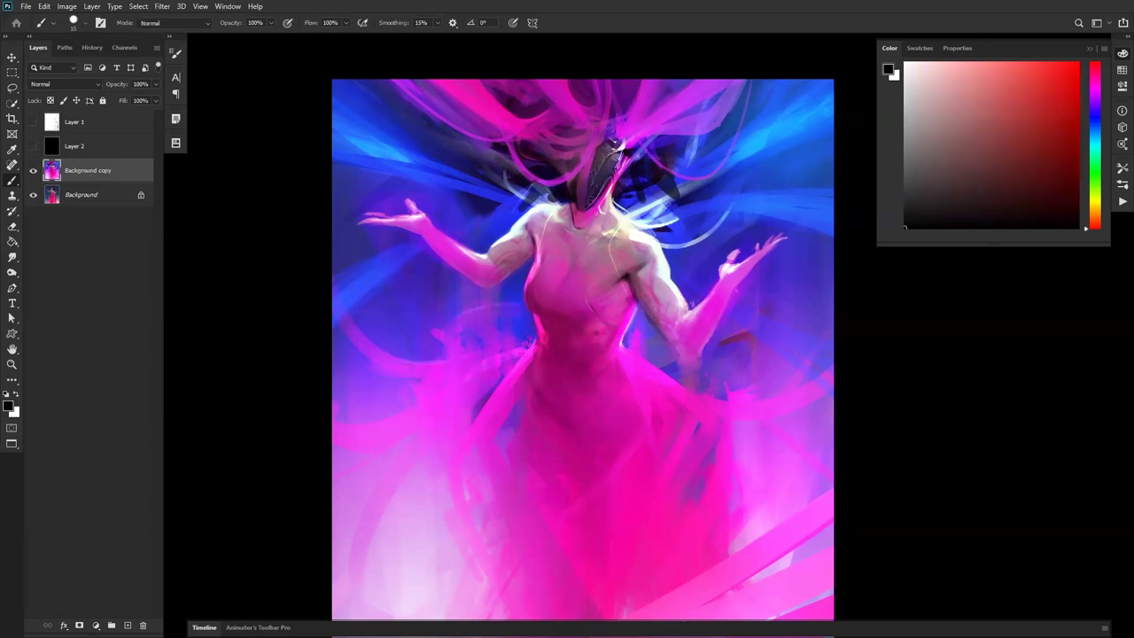
Check the figure in mirrored and normal views, then sample the near-white shoulder highlight and touch up the shoulder and neck edges.
alt+click(589, 276)
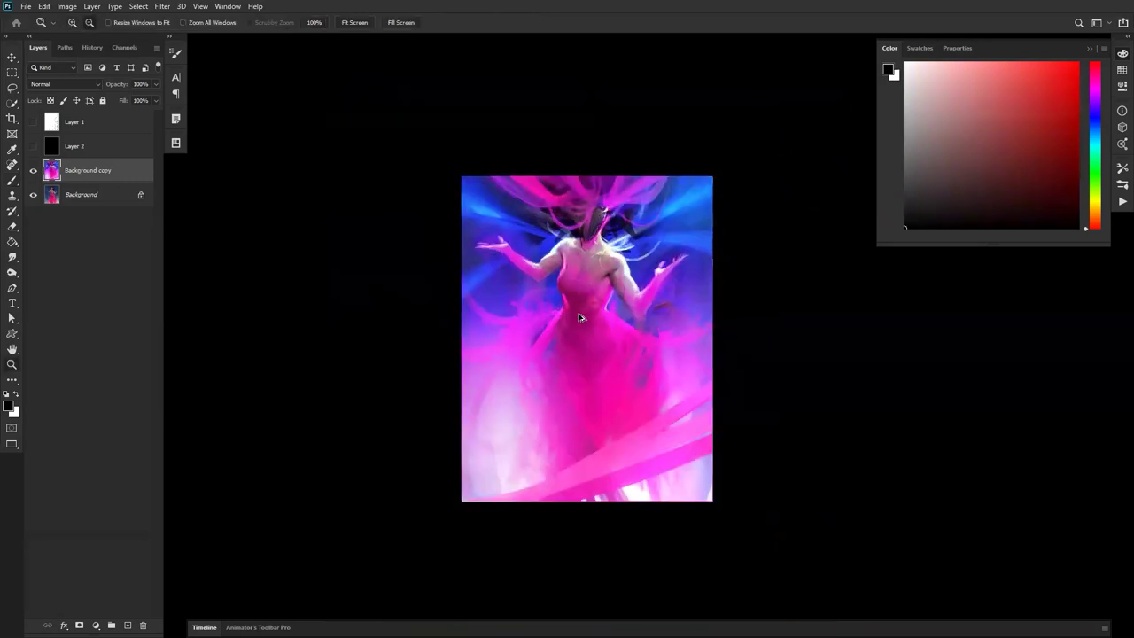
click(589, 251)
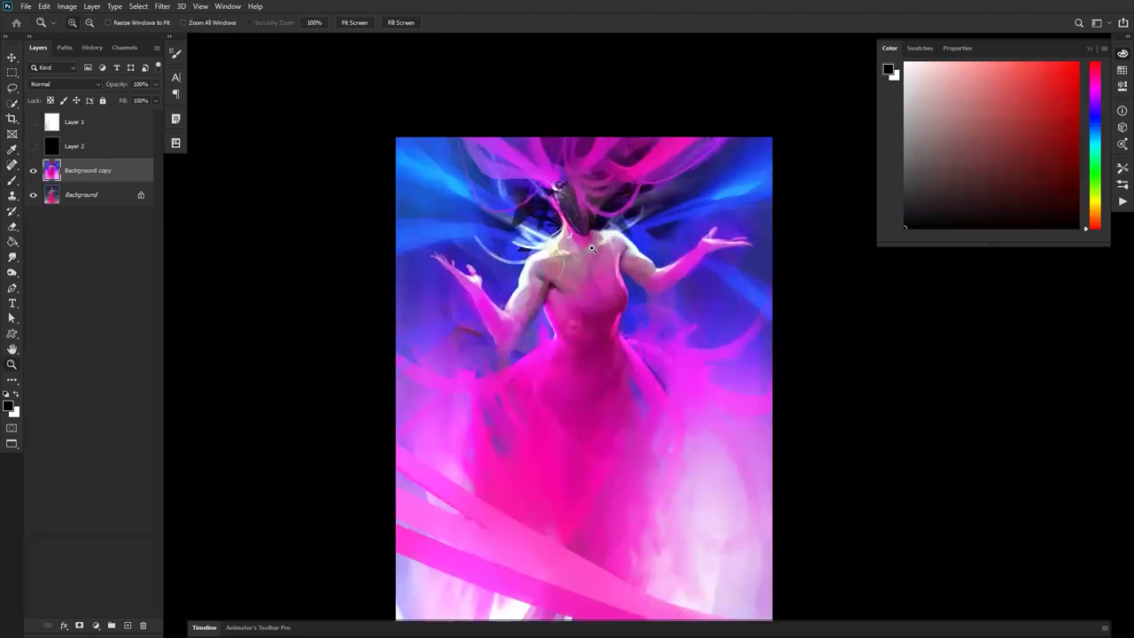
key(b)
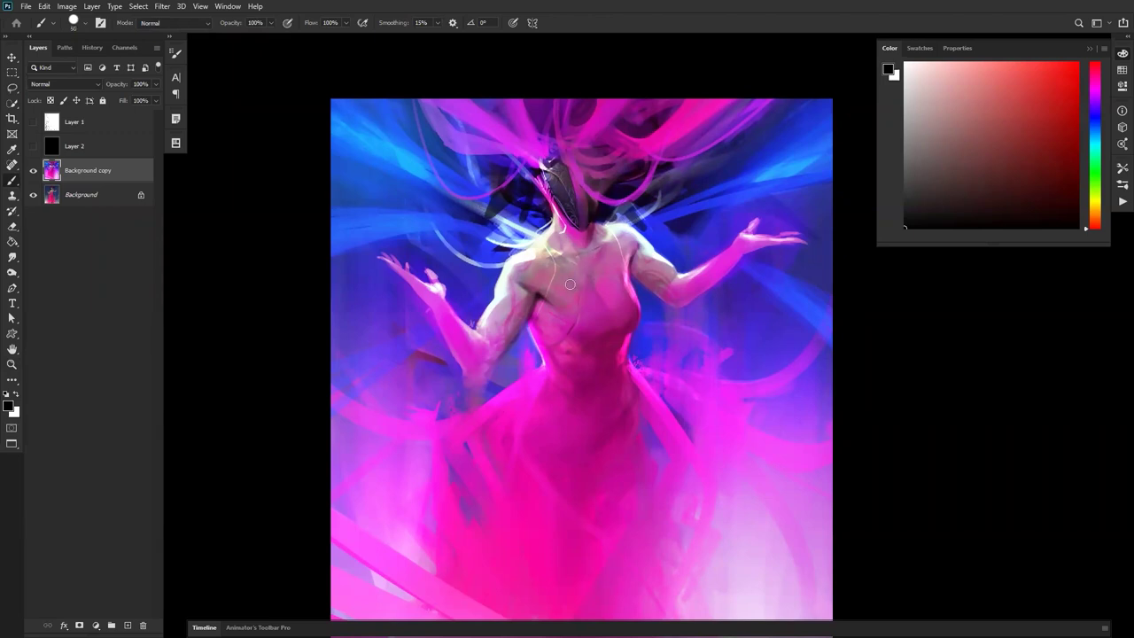
key(ctrl+shift+h)
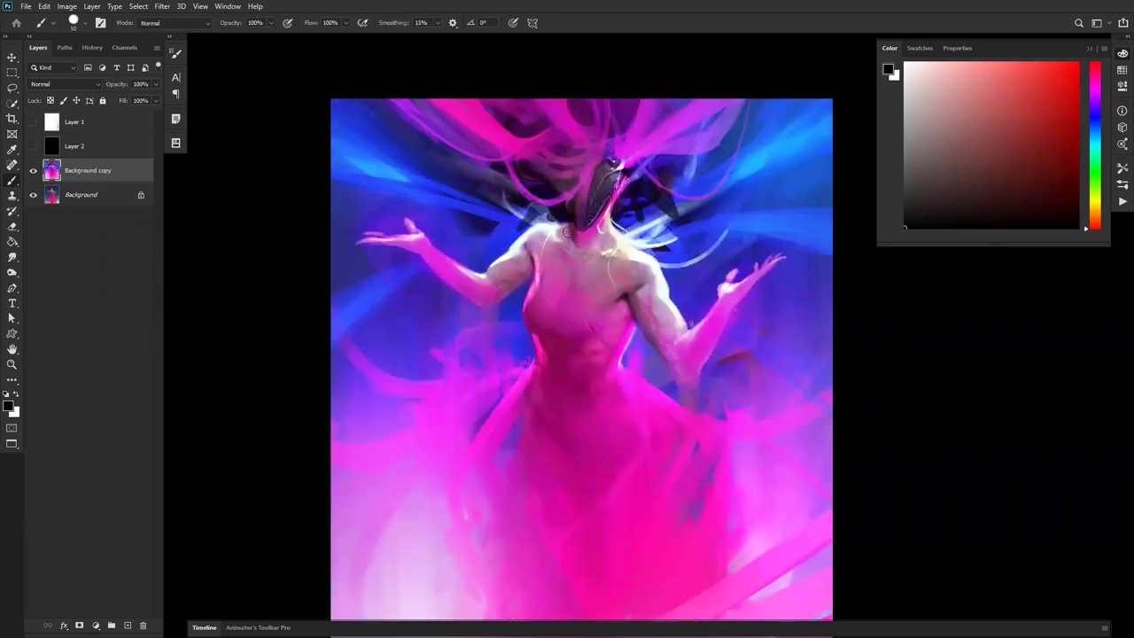
alt+click(557, 224)
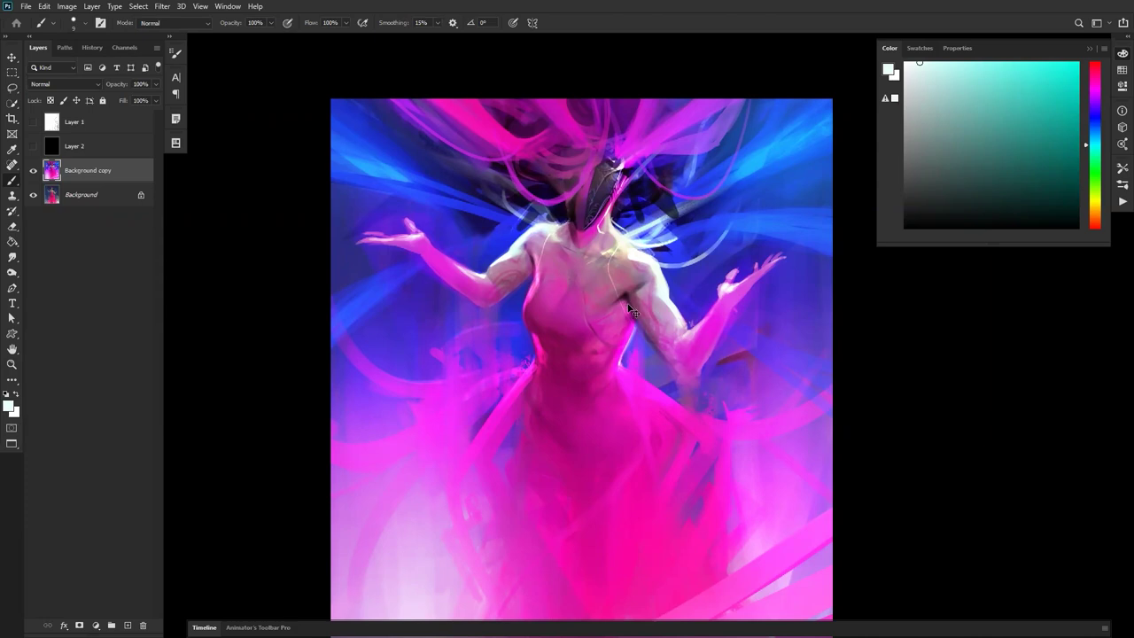
Mirror the view, sample the magenta beside the face, enlarge the brush and paint over the hair strands next to the head.
key(ctrl+shift+h)
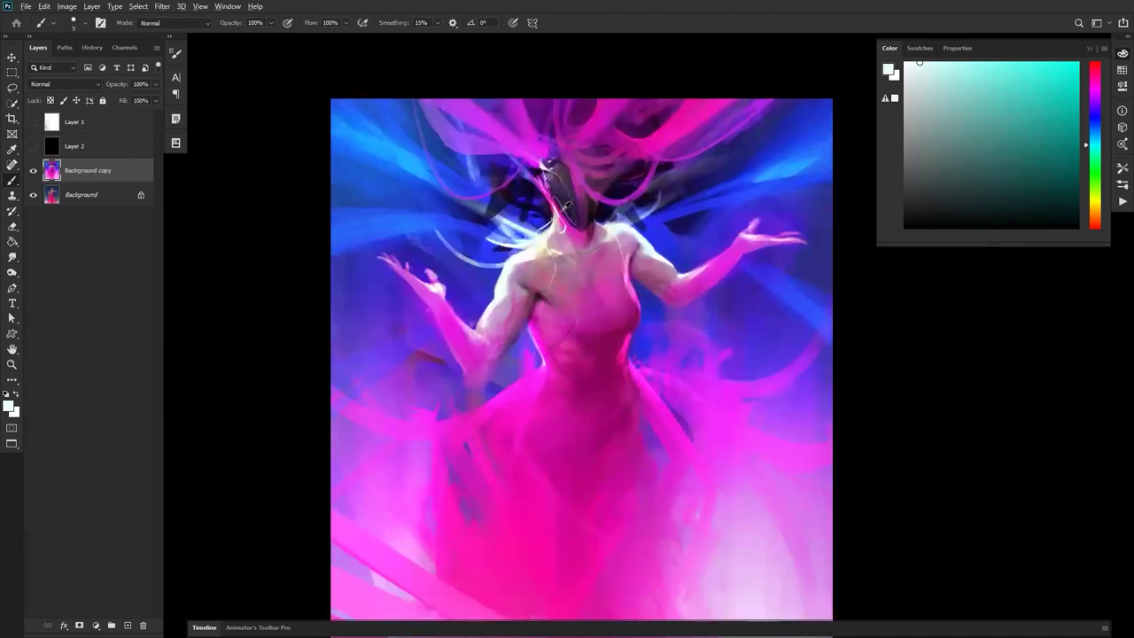
alt+click(567, 214)
alt+click(543, 187)
alt+click(544, 187)
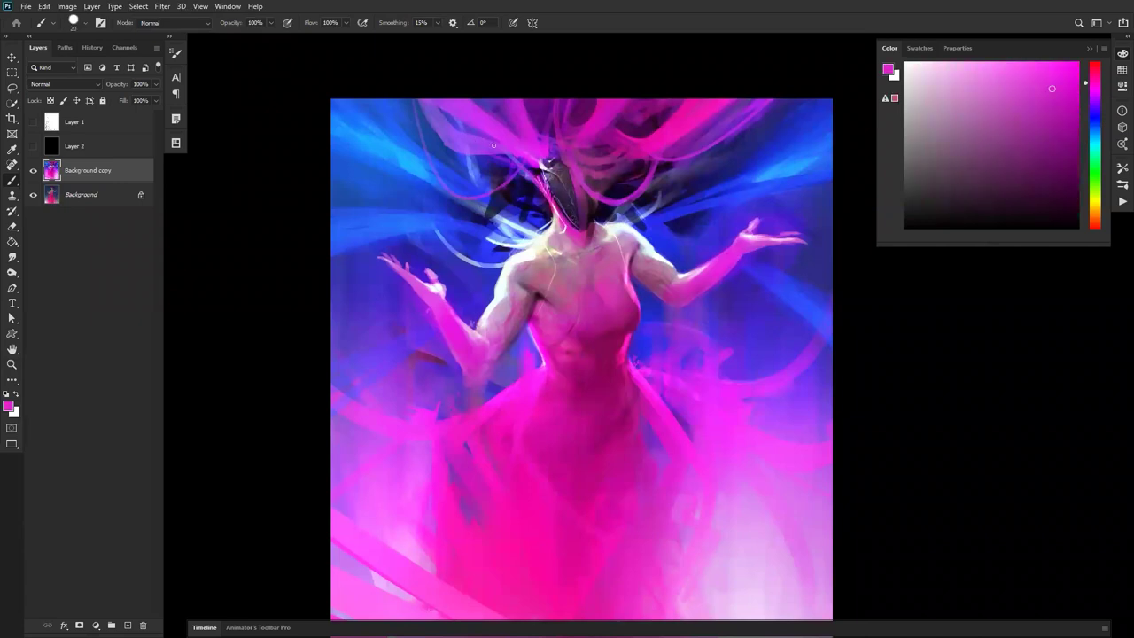
key(])
key(])
key(])
key(])
key(])
key(])
key(])
key(])
key(])
key(])
key(])
key(])
drag(532, 185, 486, 163)
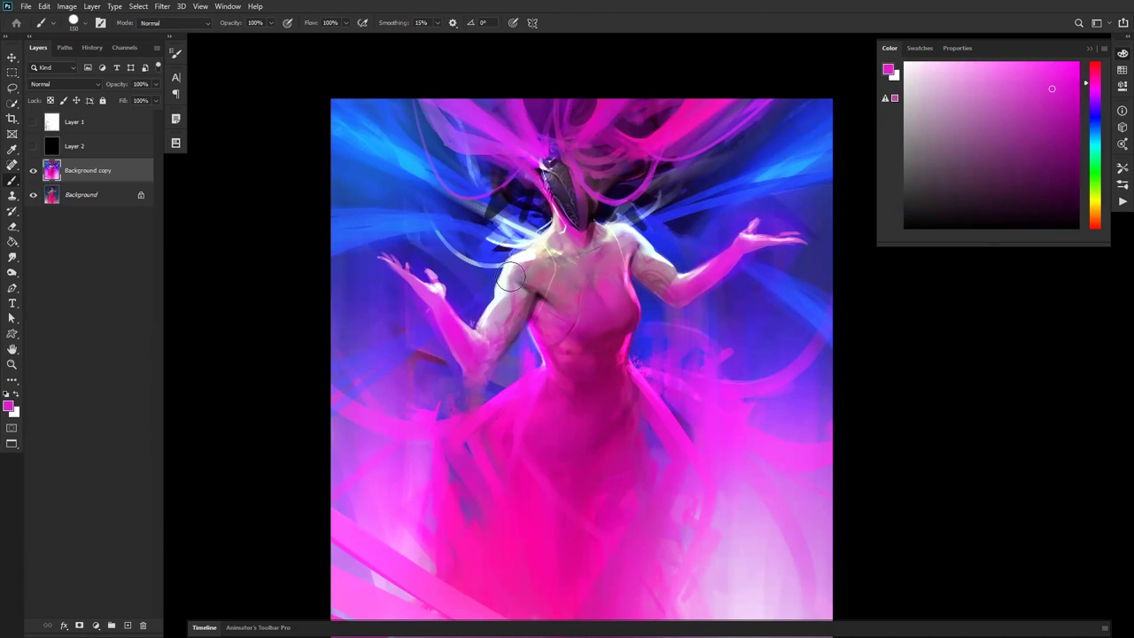
Restore the unmirrored view, shrink the brush to 20 and sample the violet and plum tones between the torso and the arm.
key(ctrl+shift+h)
key([)
key([)
key([)
key([)
key([)
key([)
key([)
key([)
alt+click(633, 339)
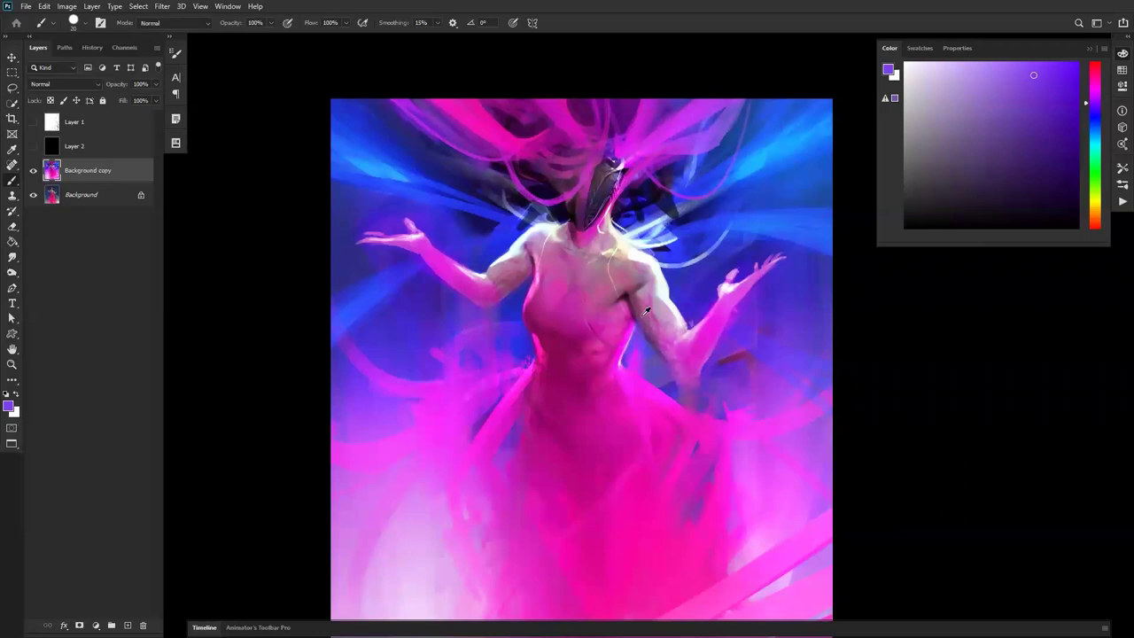
alt+click(635, 309)
alt+click(640, 306)
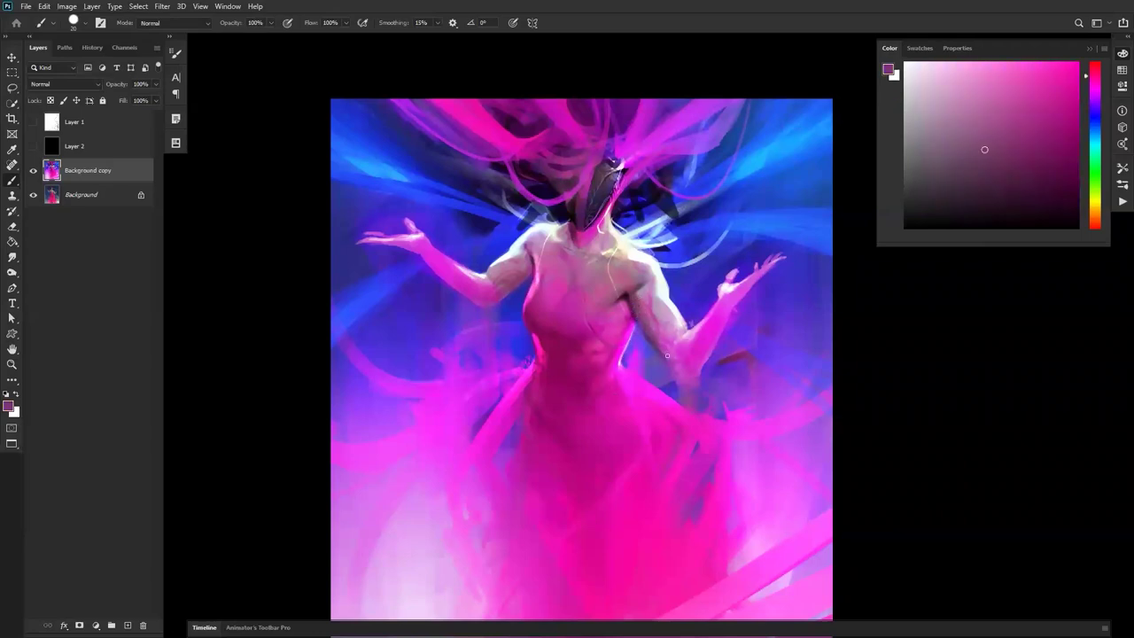
Sample magenta from the forearm, paint over the fingers of the raised hand and sample light pink from the opposite hand.
key(bracketright)
key(bracketright)
alt+click(459, 277)
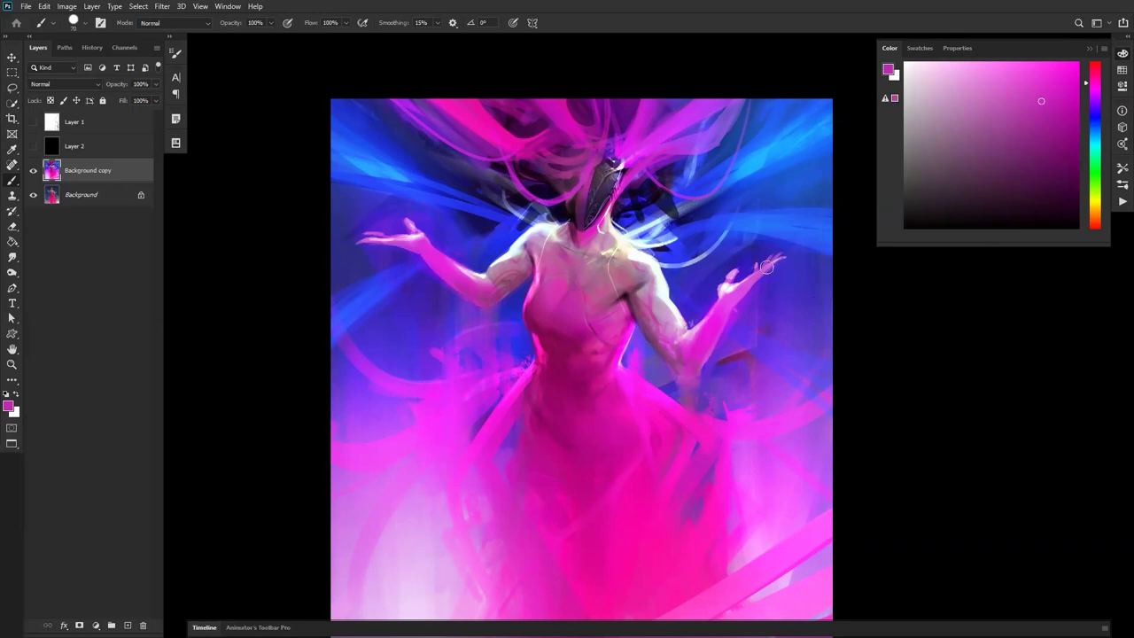
drag(776, 252, 748, 276)
key(d)
key(x)
key(x)
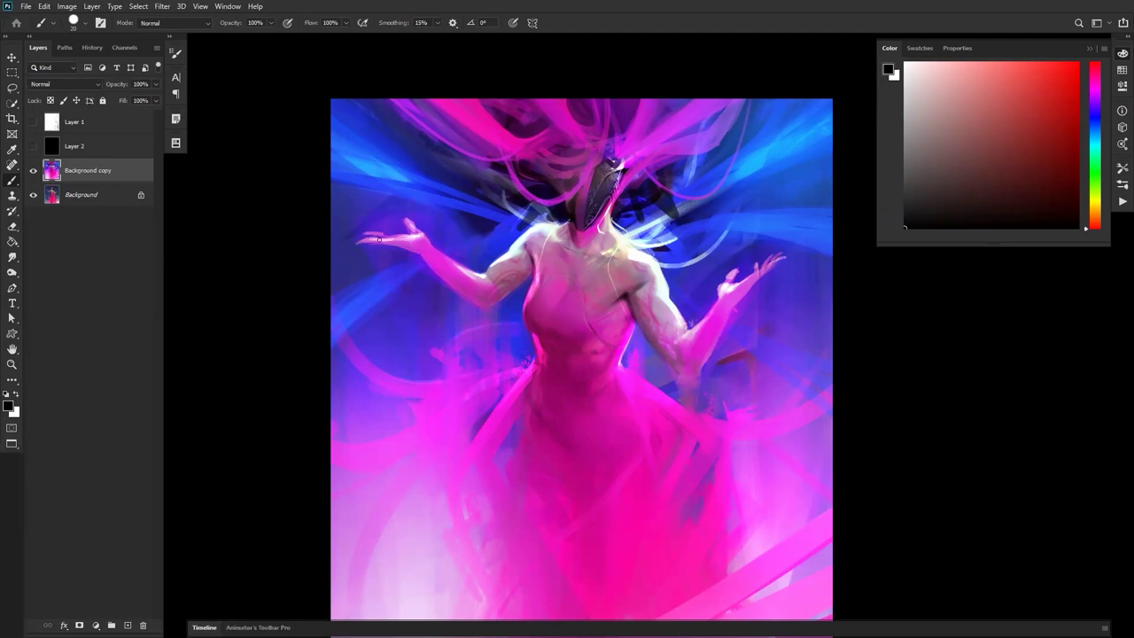
alt+click(412, 240)
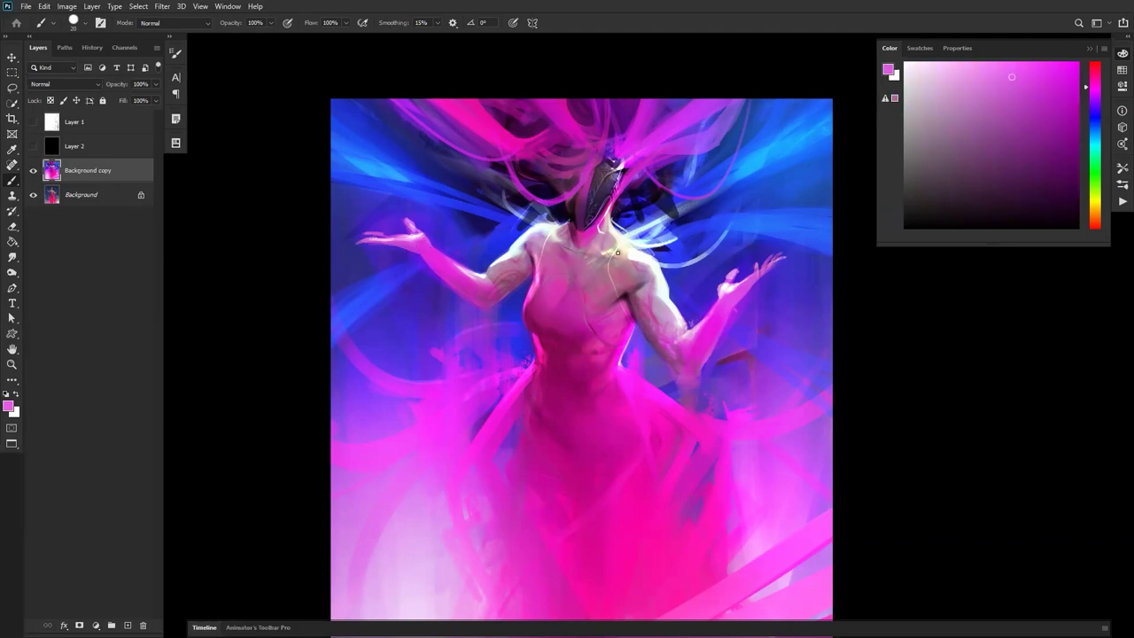
Switch to white and sample the pale pink-white highlight at the top of the mask for fine details.
key(d)
key(x)
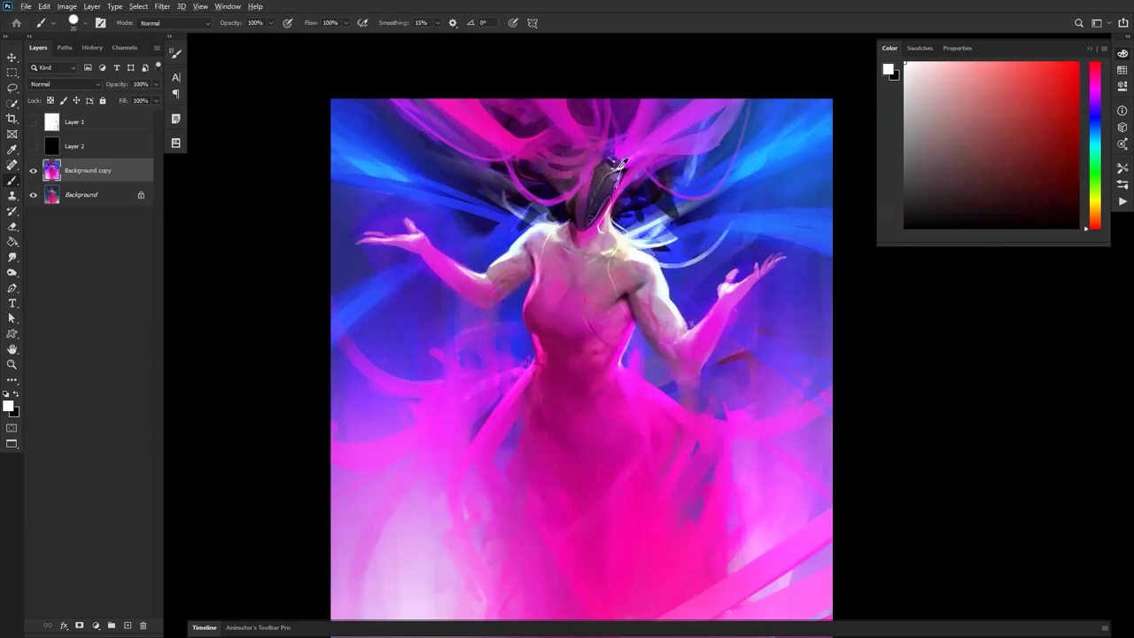
alt+click(623, 162)
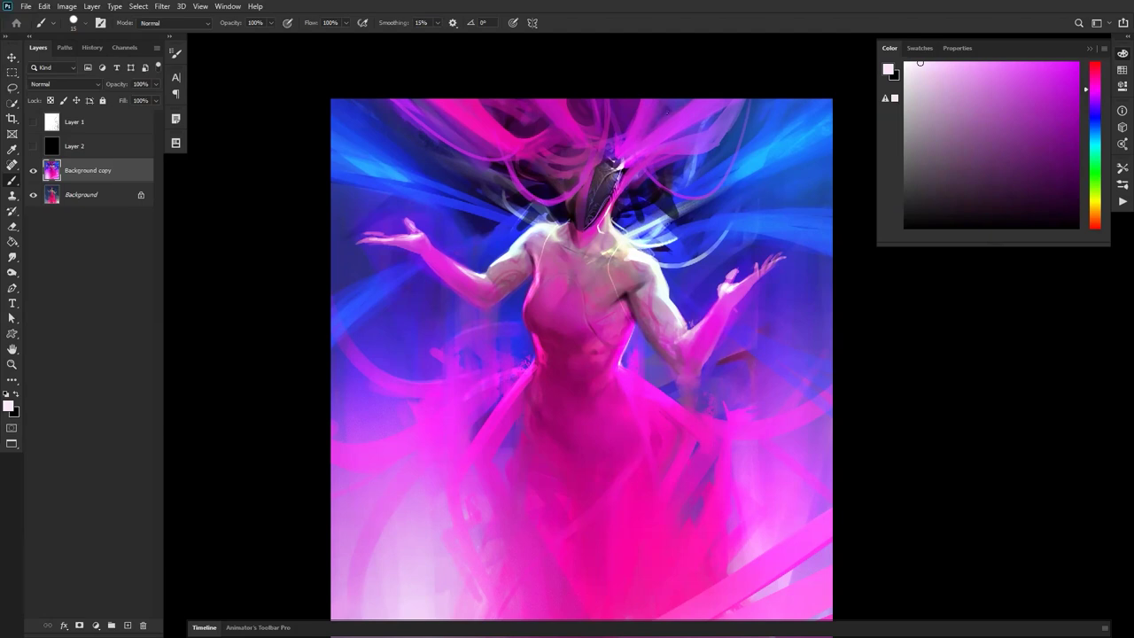
Sample the hair color beside the head, paint broad strands fanning outward with a larger brush, and sample deep magenta from the opposite hair.
alt+click(658, 133)
key(])
key(])
key(])
key(])
key(])
drag(659, 160, 799, 104)
key(ctrl+z)
drag(660, 159, 799, 104)
mouse_move(691, 146)
mouse_down()
mouse_move(794, 114)
mouse_move(730, 132)
mouse_move(788, 125)
mouse_move(816, 99)
mouse_up()
key([)
alt+click(514, 137)
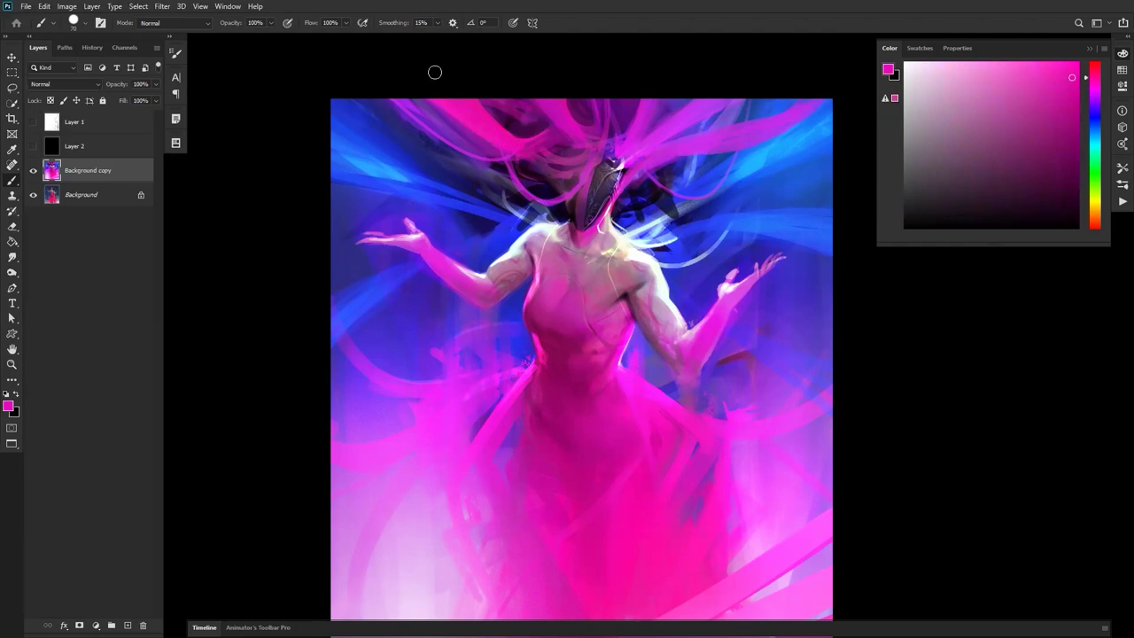
Sample the near-white mask highlight and paint a thin curved strand over the top of the mask with a smaller brush.
key([)
key([)
key([)
alt+click(621, 167)
alt+click(622, 169)
ctrl+click(629, 158)
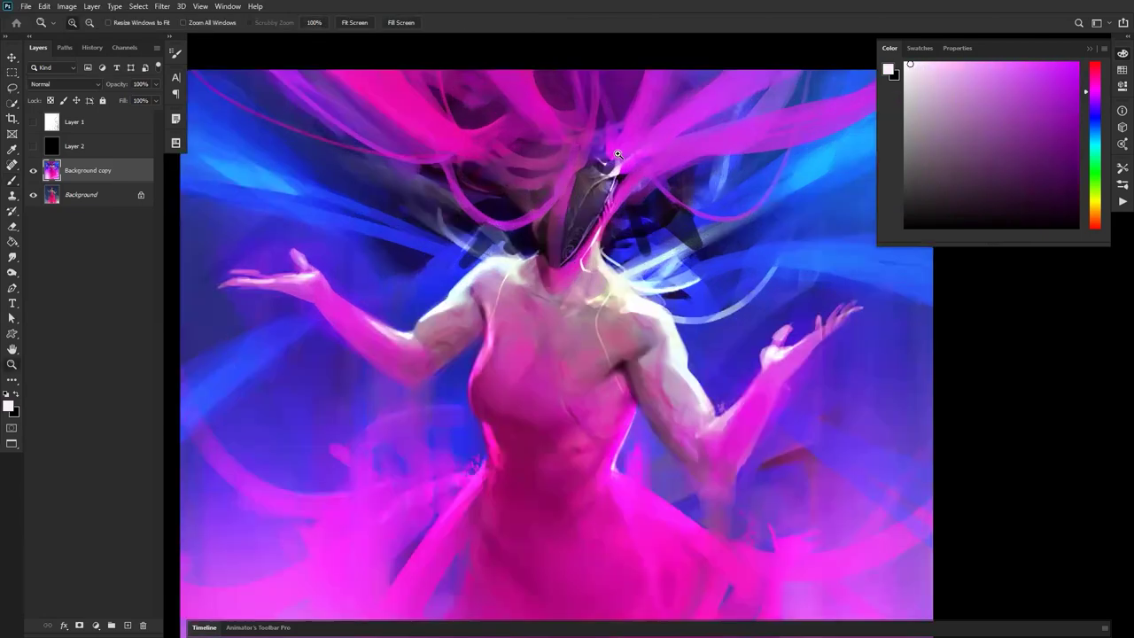
drag(615, 159, 613, 110)
key(ctrl+z)
key(ctrl+z)
alt+click(622, 168)
drag(594, 129, 621, 168)
Paint three thin near-white strands sweeping up and outward from the side of the mask.
key(z)
alt+click(630, 225)
alt+click(630, 225)
alt+click(630, 225)
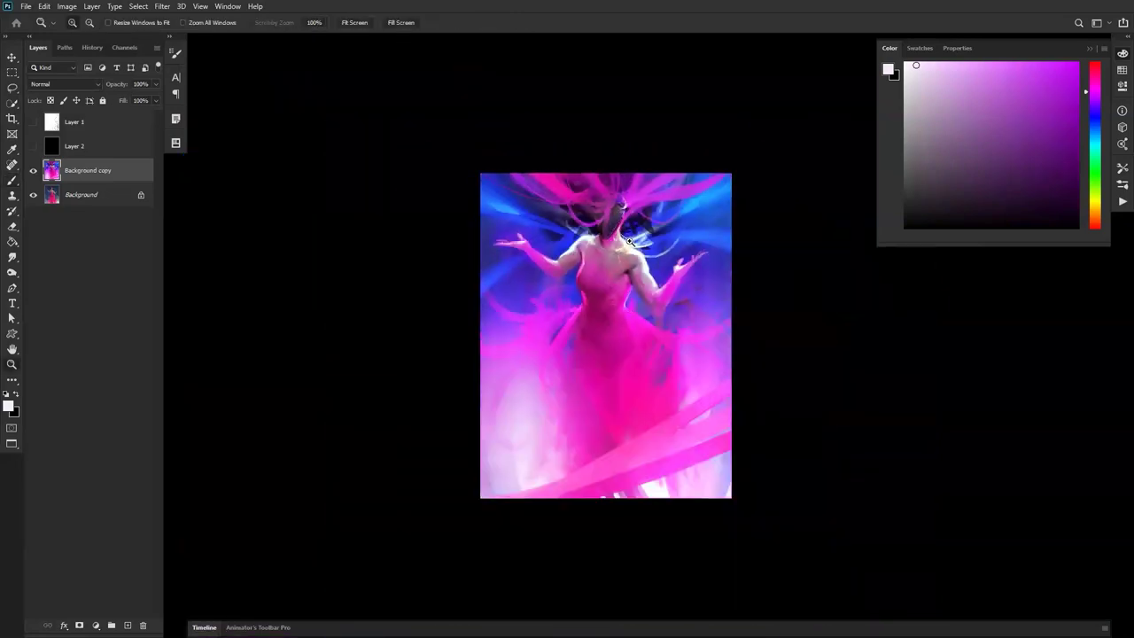
click(629, 241)
key(b)
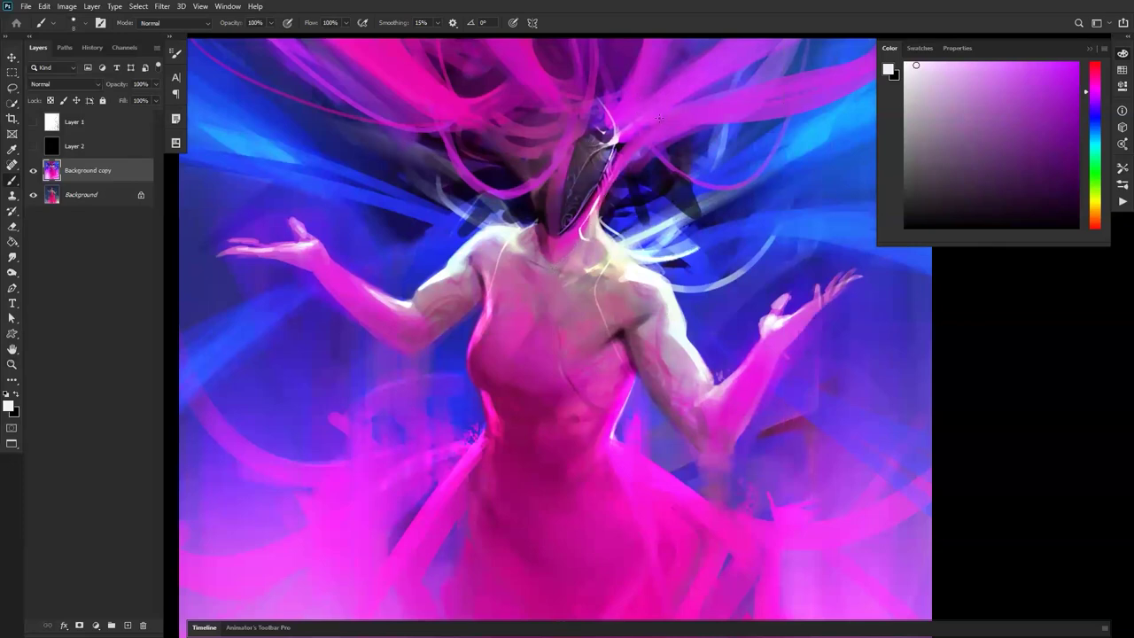
drag(584, 232, 661, 139)
drag(592, 216, 678, 125)
mouse_move(606, 195)
mouse_down()
mouse_move(627, 167)
mouse_move(599, 204)
mouse_move(664, 133)
mouse_up()
Reset the colors to black and white and examine the whole painting in mirrored and normal views.
key(d)
key(z)
alt+click(670, 182)
alt+click(670, 184)
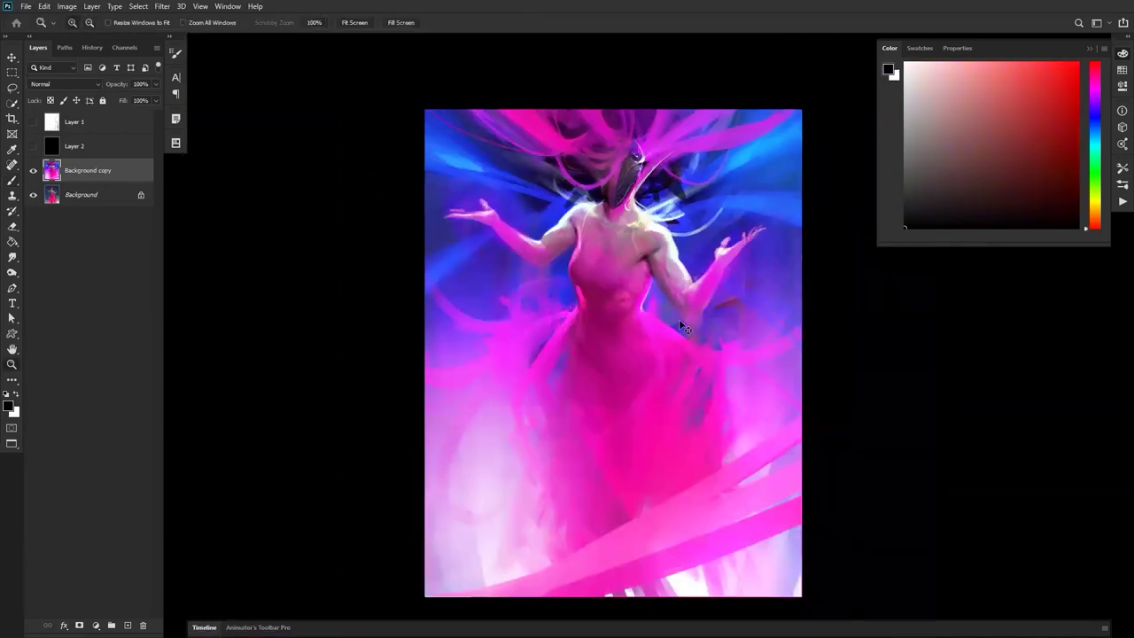
key(ctrl+shift+h)
key(ctrl+shift+h)
key(ctrl+comma)
key(ctrl+comma)
click(597, 299)
key(b)
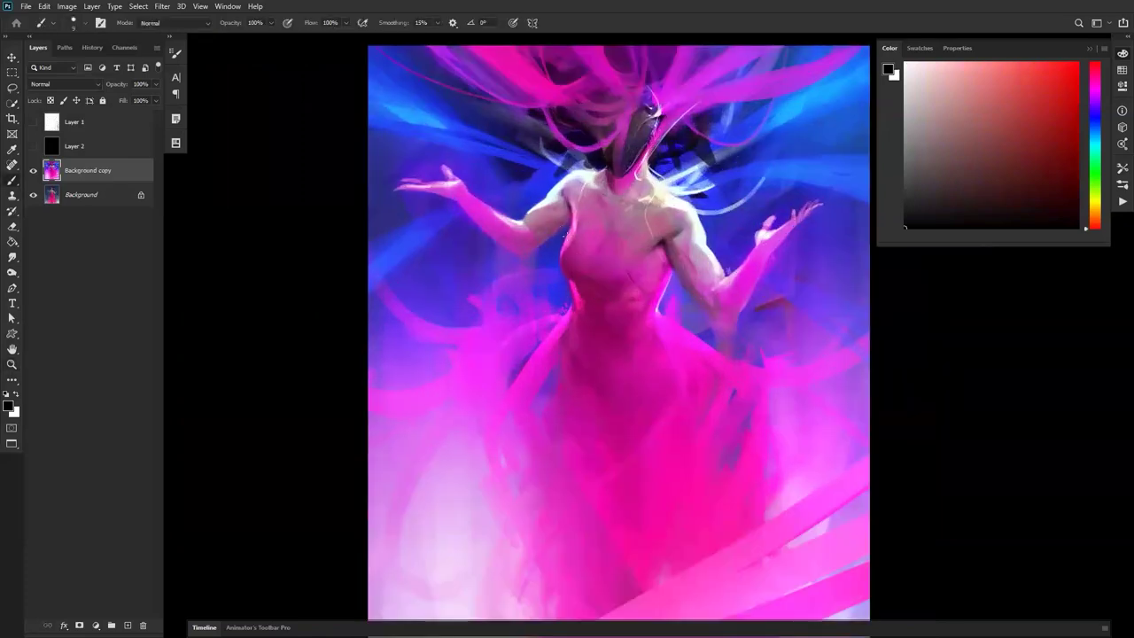
Sample light pink from the dress edge, paint soft strokes on the chest with an enlarged brush, and sample the bodice magenta.
alt+click(577, 222)
key(bracketright)
key(bracketright)
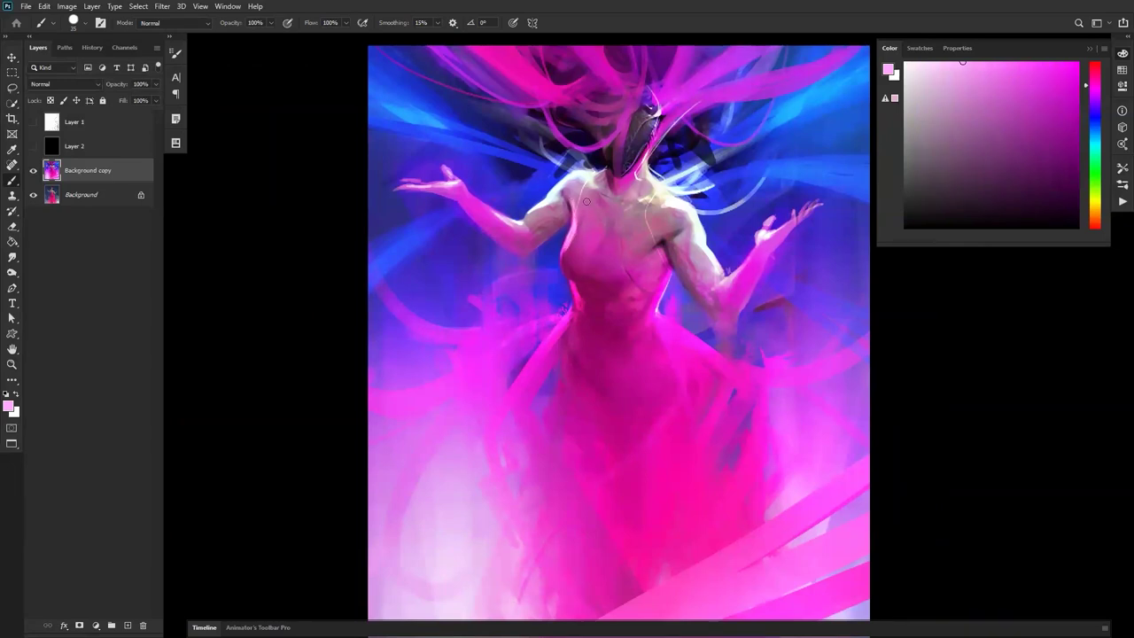
key(bracketright)
key(bracketright)
key(bracketright)
drag(597, 256, 597, 284)
alt+click(594, 272)
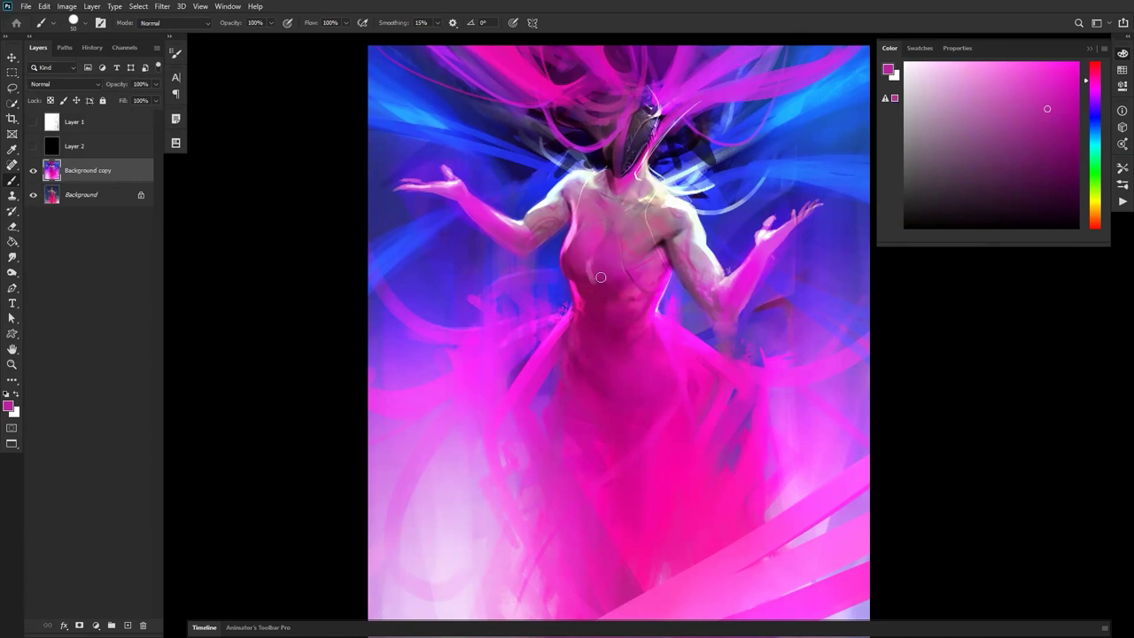
Mirror the view, sample the light pink rim beside the arm and paint a thin highlight along the waist edge.
key(r)
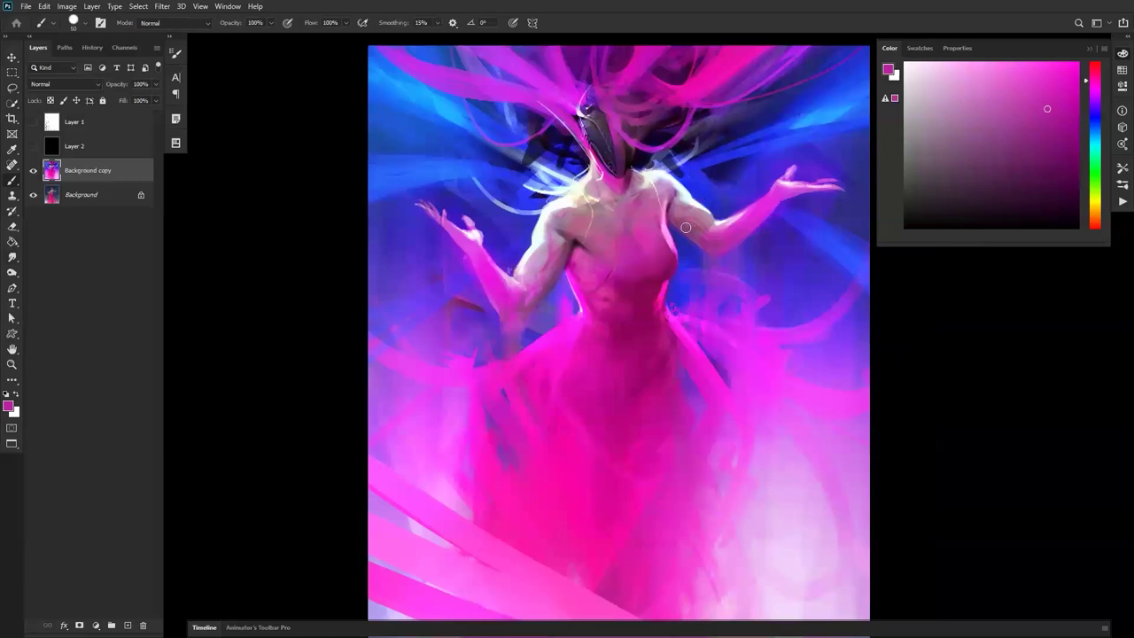
key(d)
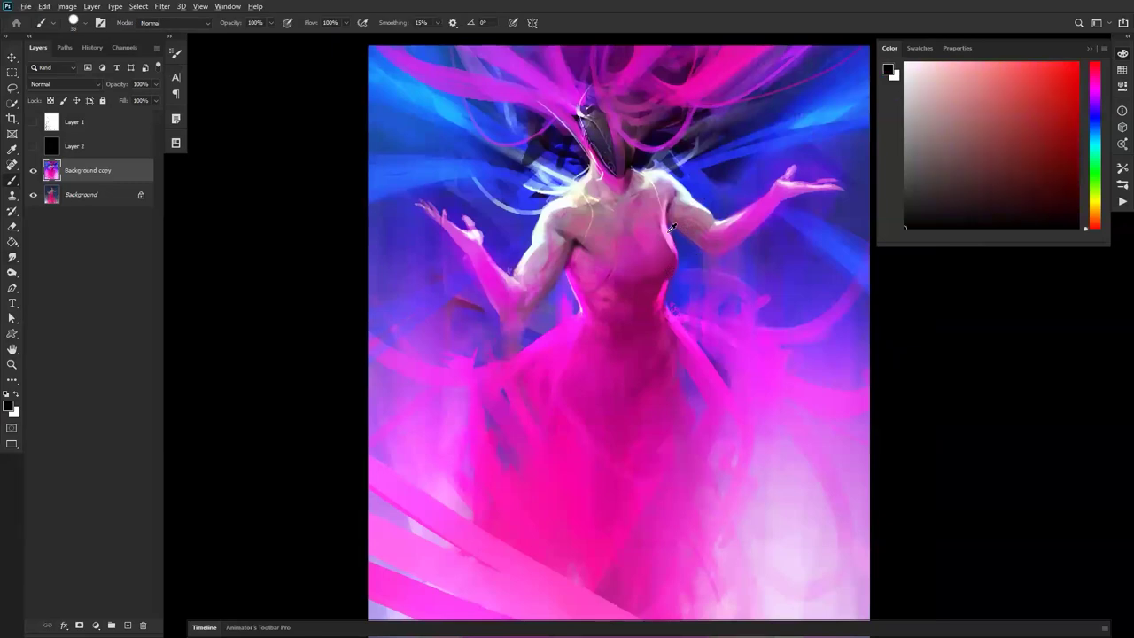
alt+click(671, 228)
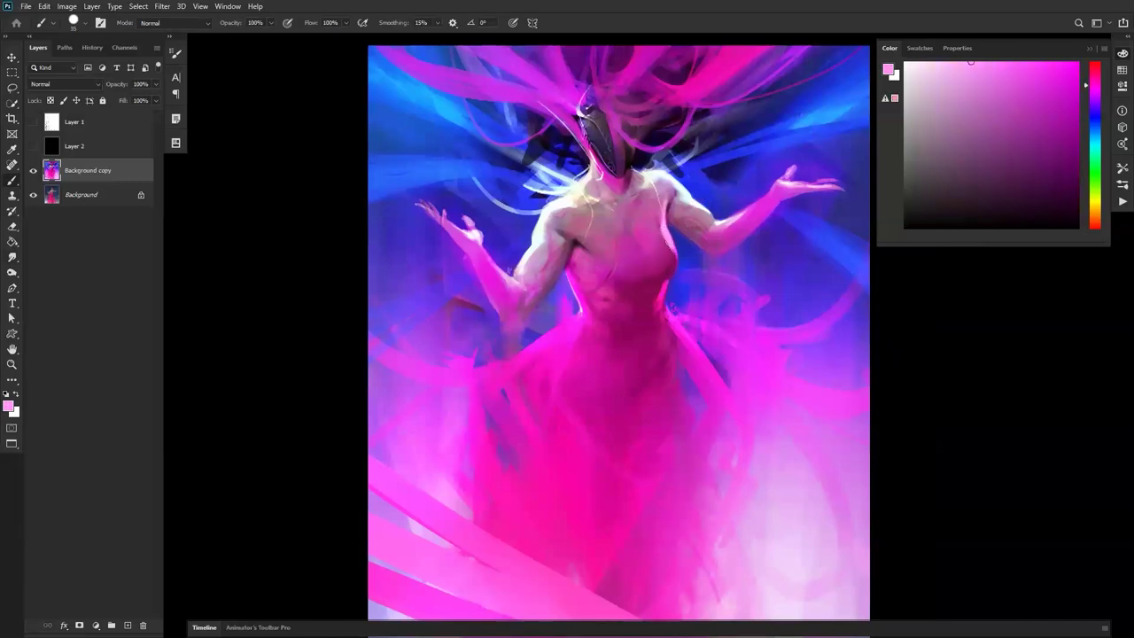
key(bracketleft)
key(bracketleft)
drag(667, 280, 667, 301)
Touch up the waist and hip edge of the dress with pinks sampled from the nearby fabric and rim light.
key(z)
click(659, 361)
alt+click(659, 360)
key(b)
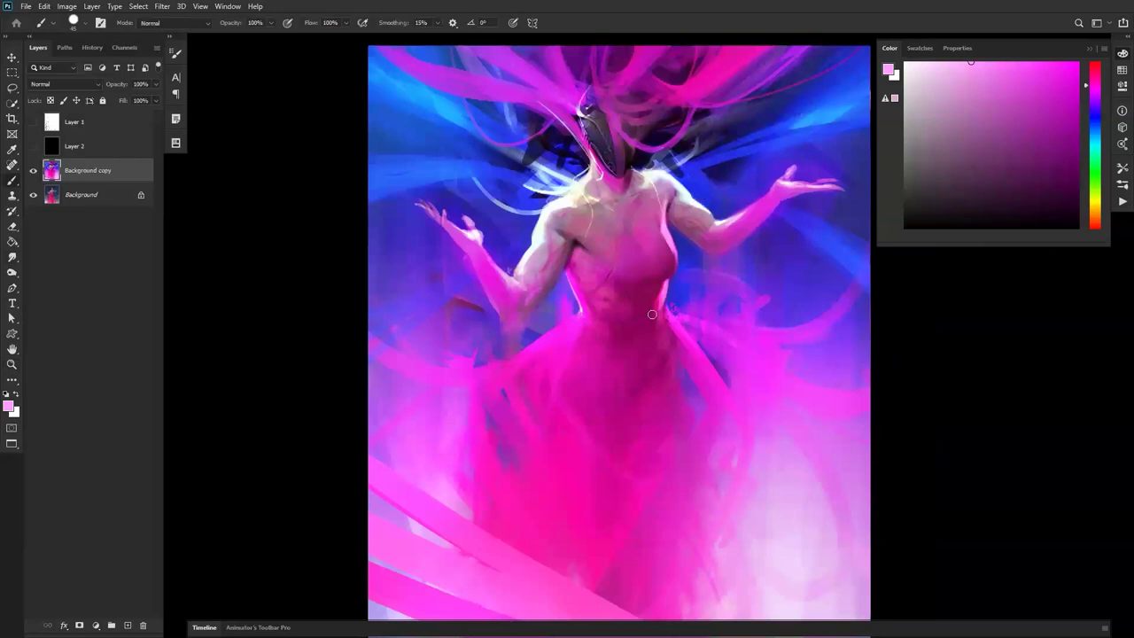
alt+click(660, 359)
alt+click(666, 294)
alt+click(666, 307)
Check the full painting unmirrored, then sample the background purples and blues to clean up the edges of the forearms and hands.
key(z)
alt+click(671, 389)
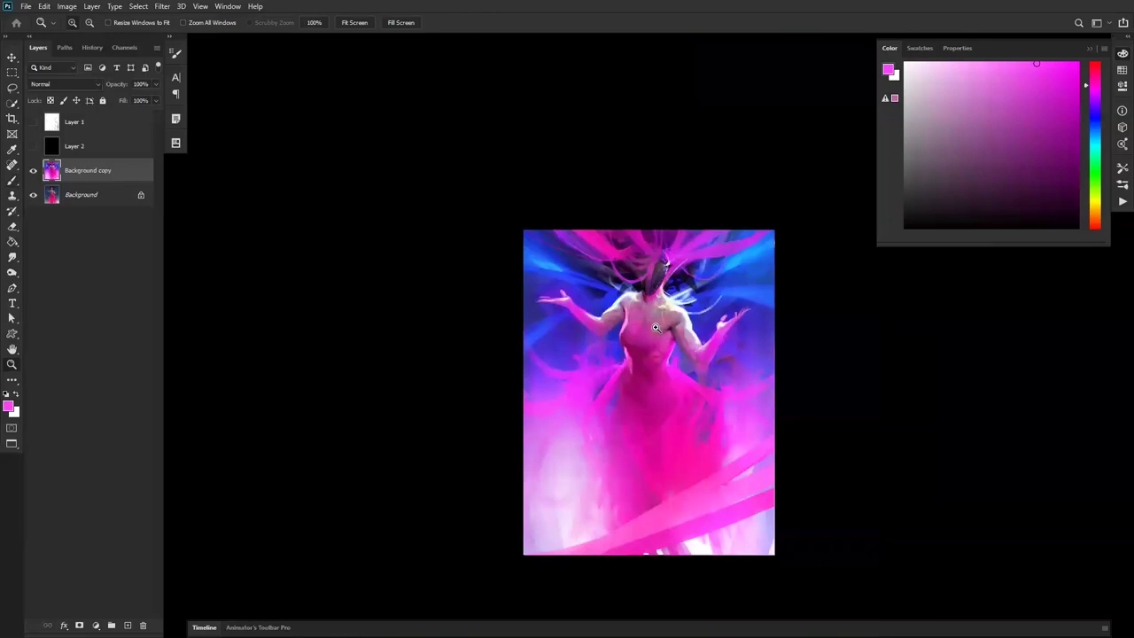
click(659, 329)
key(b)
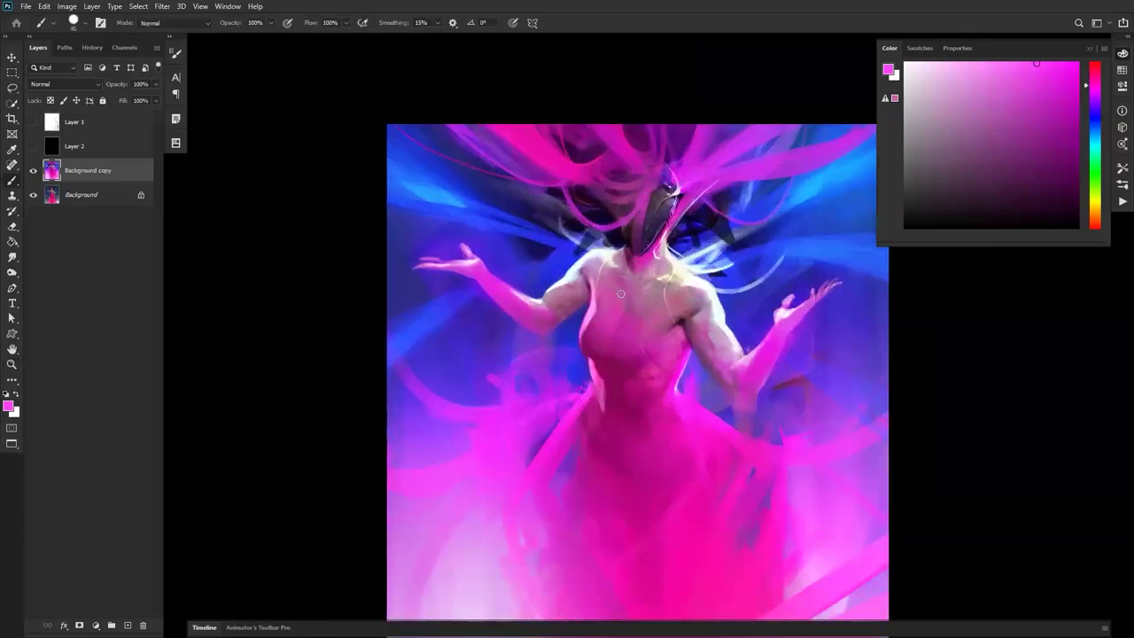
alt+click(546, 308)
alt+click(808, 324)
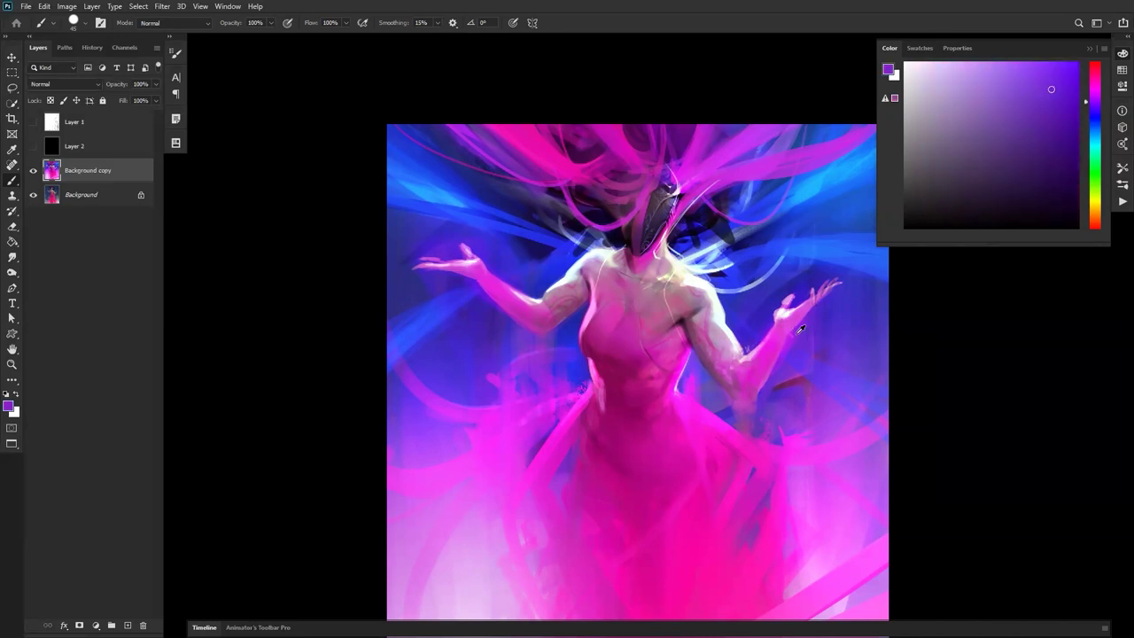
alt+click(834, 296)
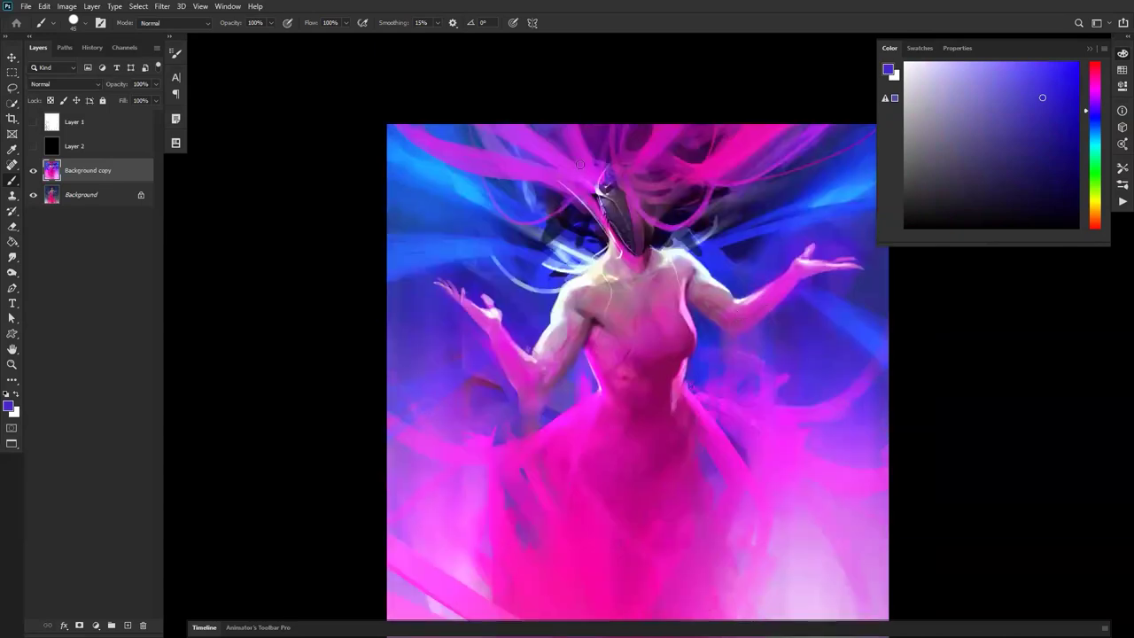
Mirror the view, sample the mask's near-white highlight and paint a wide pale strand sweeping outward from the mask over the hair.
alt+click(526, 125)
alt+click(506, 126)
alt+click(513, 130)
alt+click(601, 185)
alt+click(600, 190)
alt+click(601, 188)
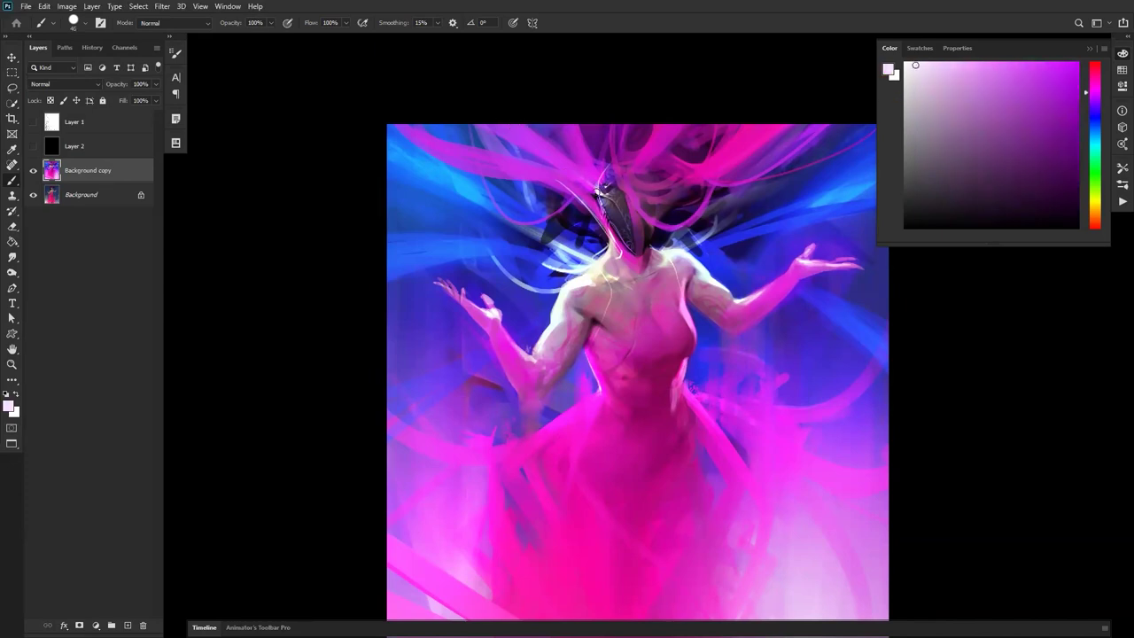
drag(599, 191, 445, 191)
key(ctrl+z)
key([)
drag(599, 191, 456, 135)
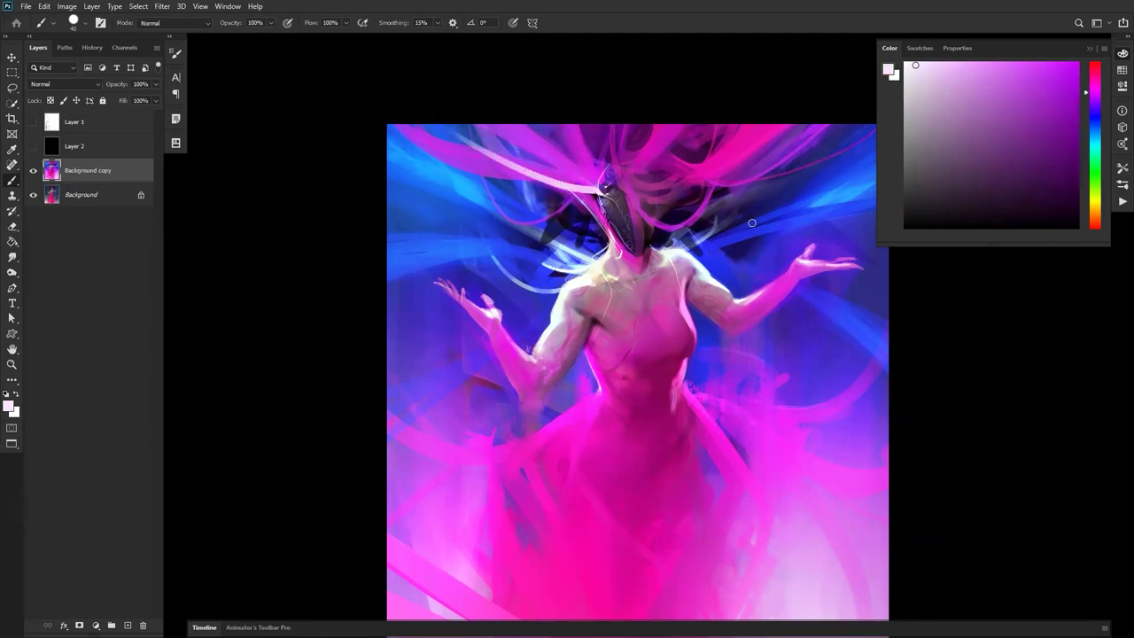
Show only the canvas, unmirror the view and paint thin pale strands curving outward from both sides of the shoulders.
key(f)
key(ctrl+shift+h)
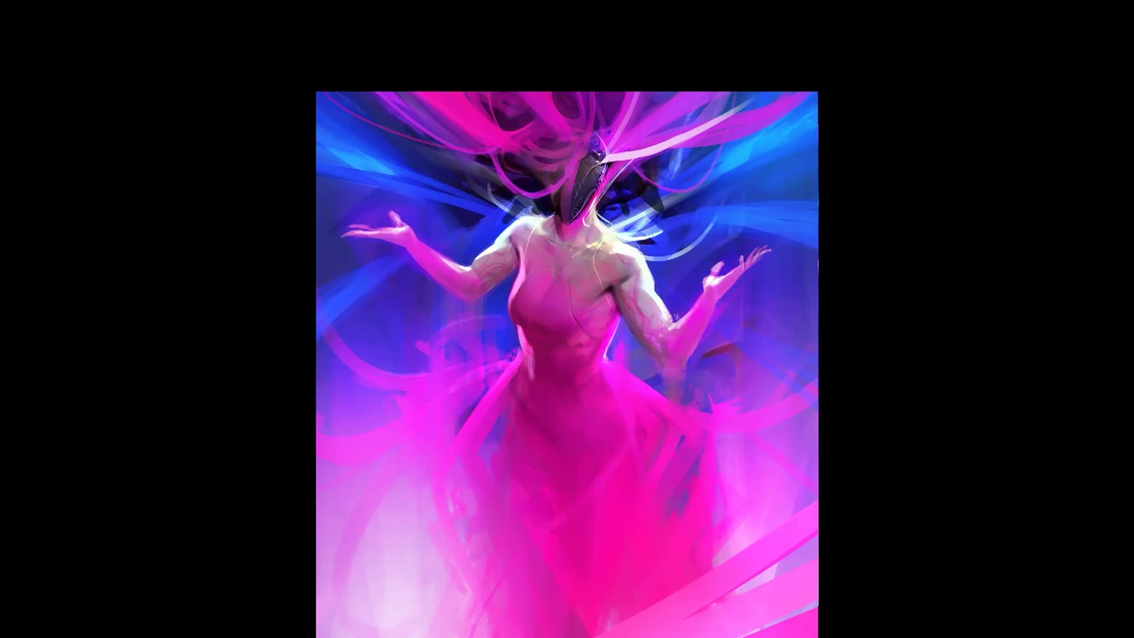
drag(640, 254, 733, 218)
drag(519, 218, 483, 169)
drag(512, 219, 413, 144)
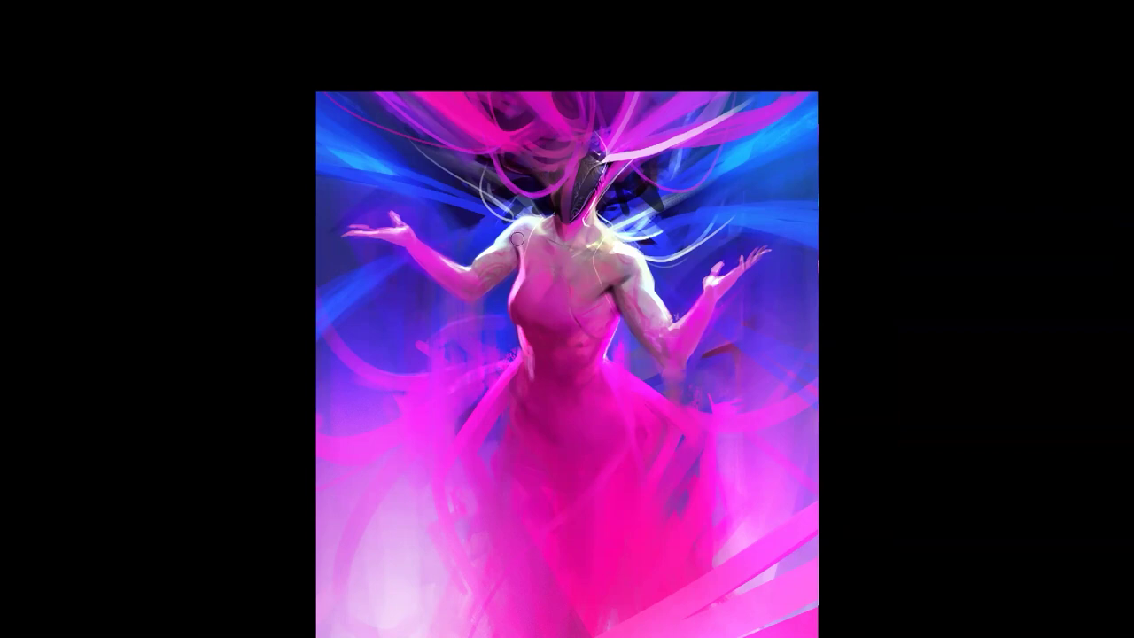
Mirror the view and try extra strokes around the shoulder, arms and hair, undoing the unwanted ones.
key(m)
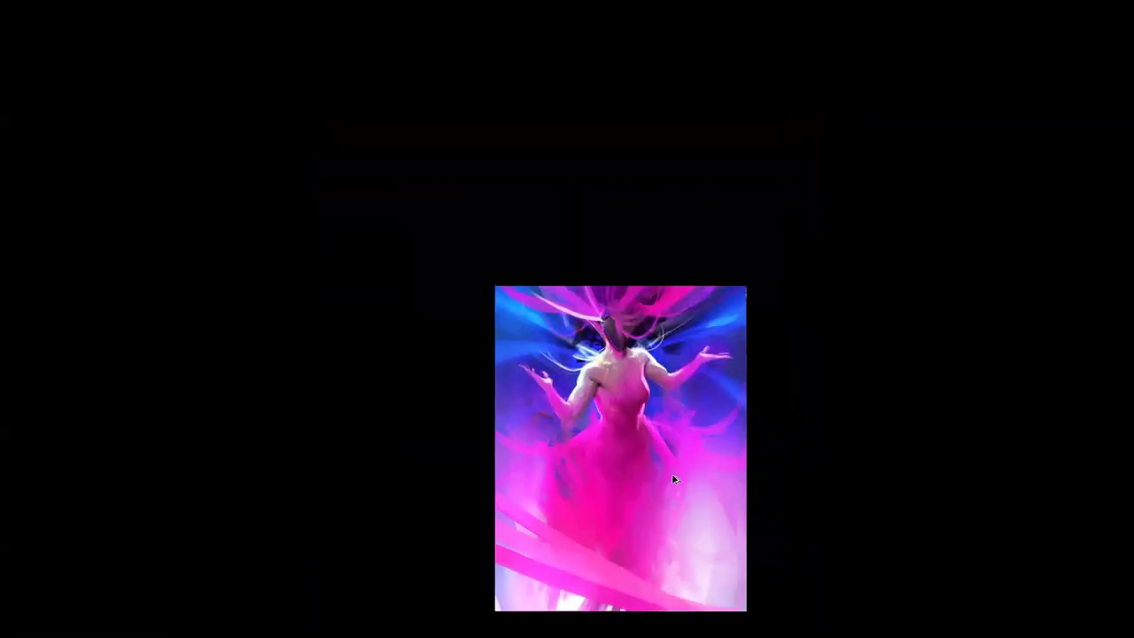
key(ctrl+plus)
drag(565, 388, 524, 416)
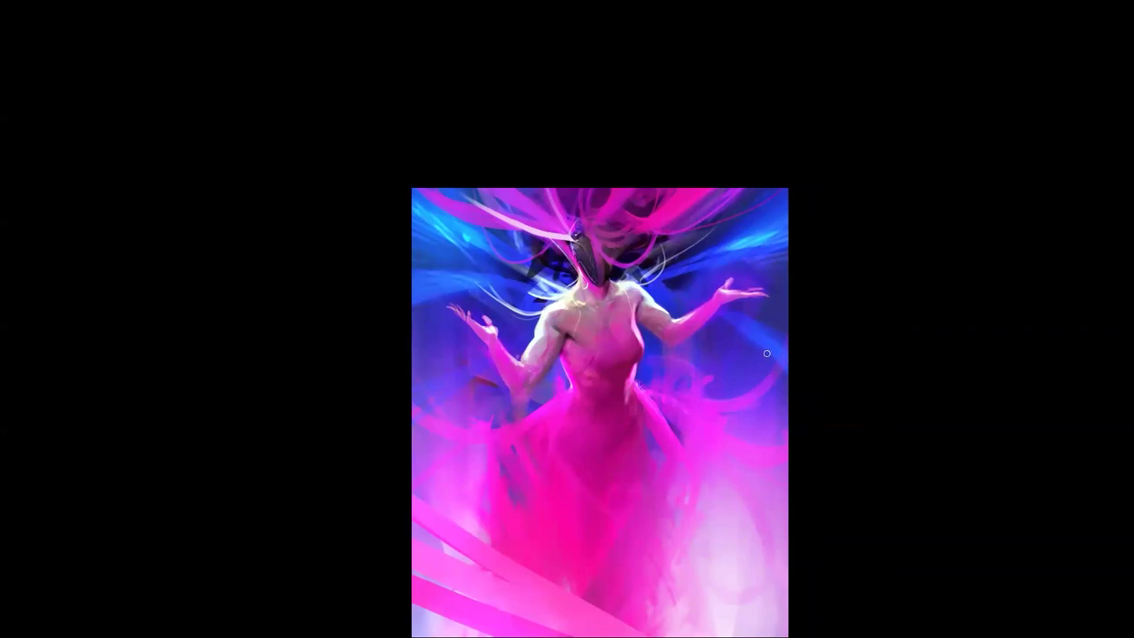
drag(649, 276, 677, 301)
drag(474, 373, 443, 383)
mouse_move(675, 360)
mouse_down()
mouse_move(712, 388)
mouse_move(661, 362)
mouse_move(684, 390)
mouse_up()
key(ctrl+alt+z)
key(ctrl+alt+z)
mouse_move(565, 236)
mouse_down()
mouse_move(504, 174)
mouse_move(526, 170)
mouse_up()
key(ctrl+alt+z)
Shrink the brush, return to the unmirrored canvas-only view and draw thin pale vertical lines like strings down to the arms.
key(bracketleft)
key(bracketleft)
key(bracketleft)
key(bracketleft)
key(f)
key(f)
key(f)
key(f)
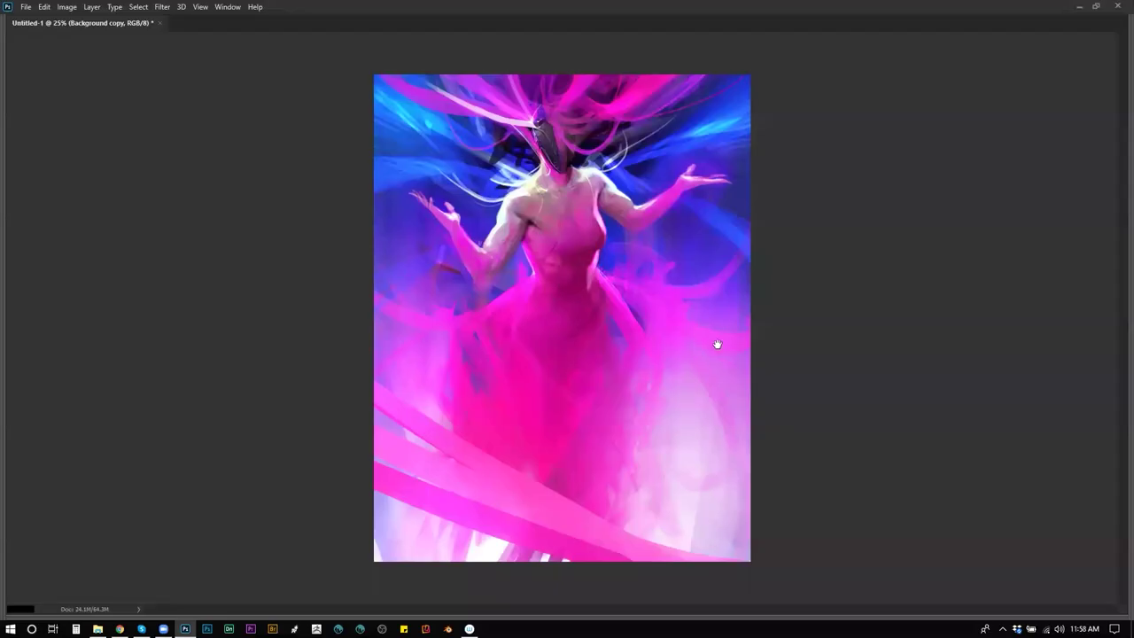
key(ctrl+shift+h)
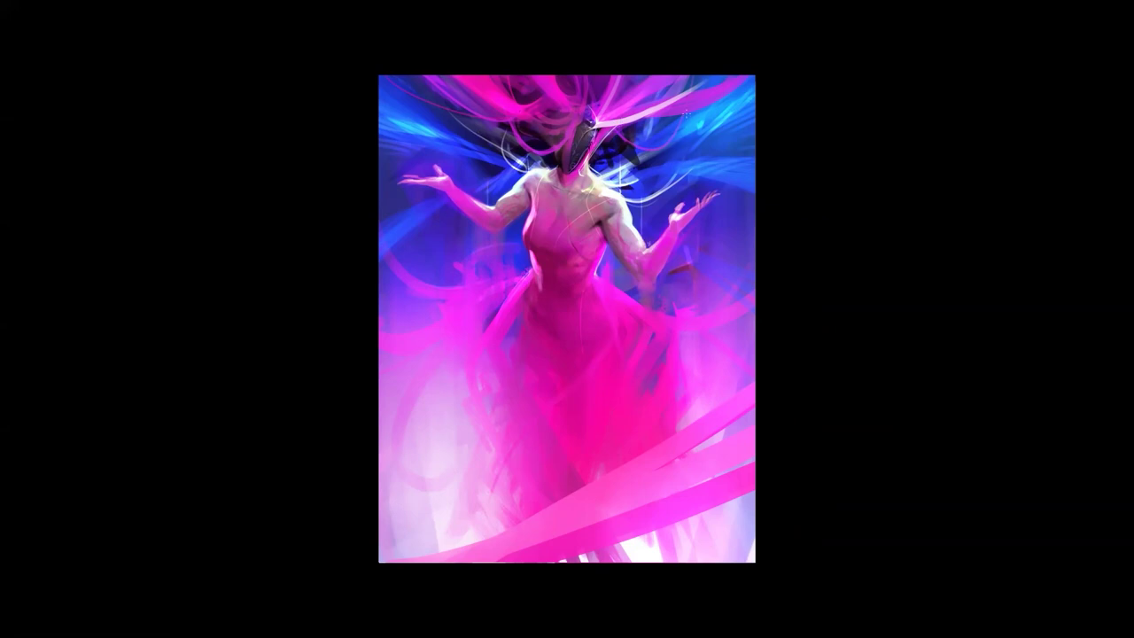
drag(678, 77, 680, 207)
Enlarge the brush and paint bright white curved glow shapes through the mist on the skirt's lower left side.
mouse_move(403, 354)
mouse_down()
mouse_move(403, 464)
mouse_move(390, 371)
mouse_up()
key(ctrl+z)
key(bracketright)
key(bracketright)
key(bracketright)
key(bracketright)
key(ctrl+z)
key(bracketright)
key(bracketright)
drag(425, 528, 390, 370)
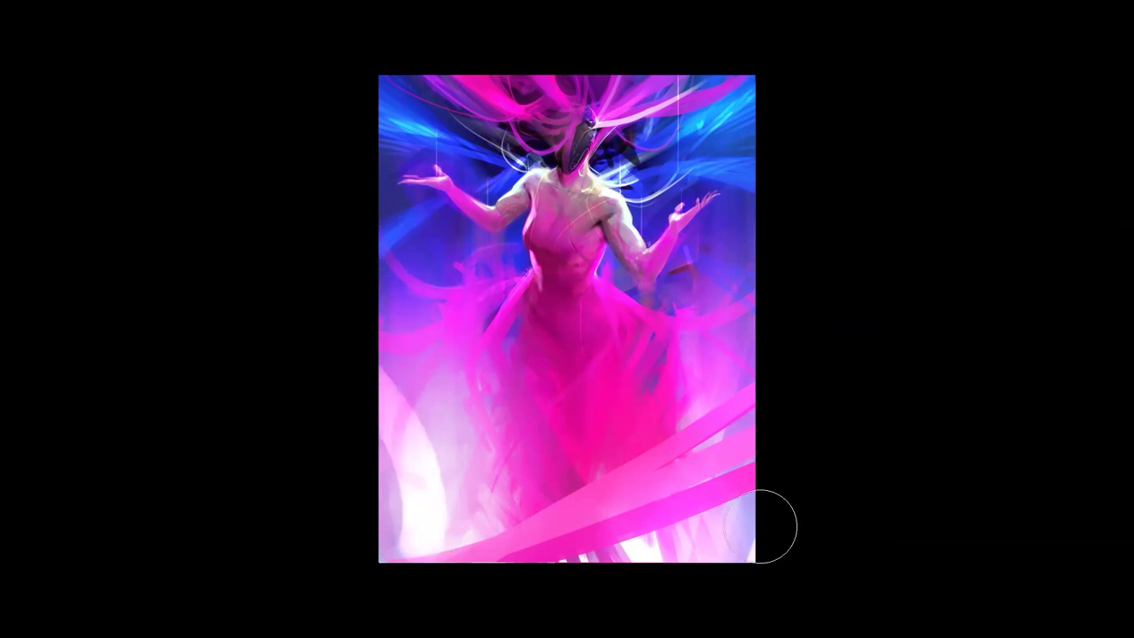
mouse_move(458, 572)
mouse_down()
mouse_move(431, 484)
mouse_move(435, 400)
mouse_up()
Paint more sweeping pale pink and white ribbons of light rising on both sides of the skirt.
ctrl+alt+click(704, 402)
ctrl+alt+click(705, 401)
ctrl+click(713, 399)
ctrl+click(716, 393)
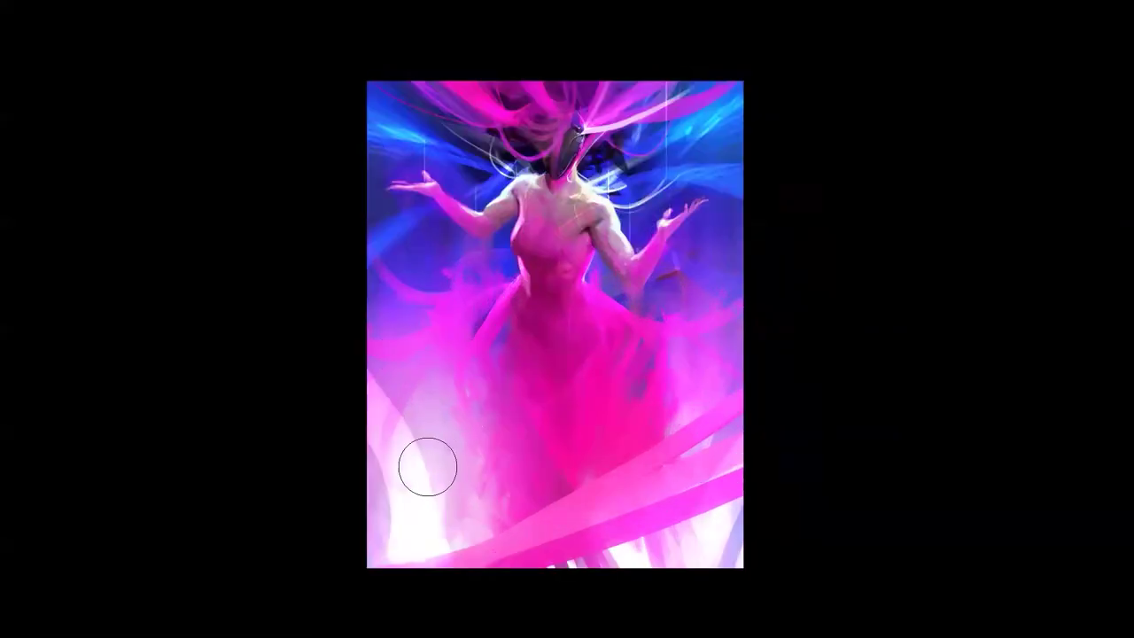
drag(431, 466, 328, 200)
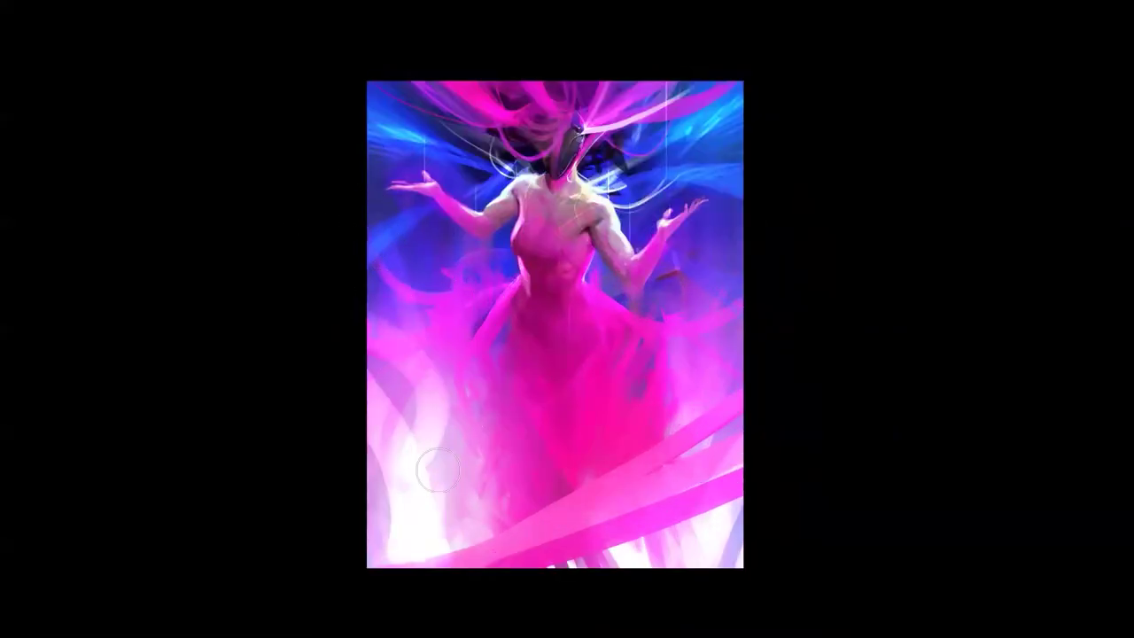
drag(673, 432, 775, 257)
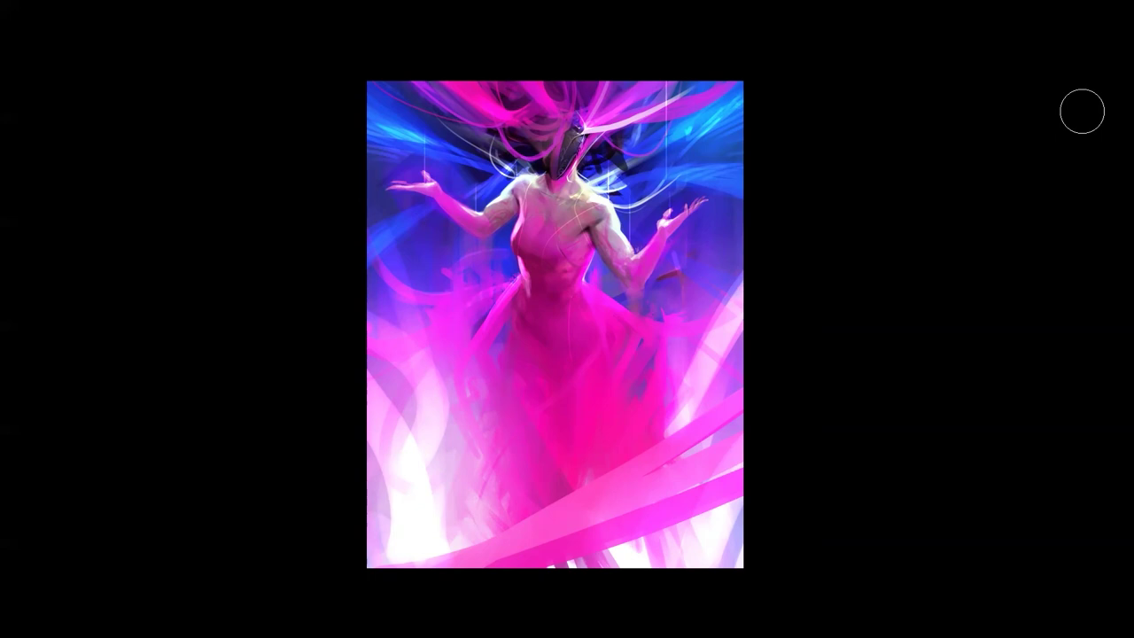
Brush over the light ribbons along both sides of the skirt, undoing unwanted strokes and shrinking the brush.
mouse_move(393, 476)
mouse_down()
mouse_move(427, 422)
mouse_move(325, 301)
mouse_move(401, 496)
mouse_move(385, 331)
mouse_move(344, 343)
mouse_move(329, 329)
mouse_move(381, 509)
mouse_up()
key(ctrl+z)
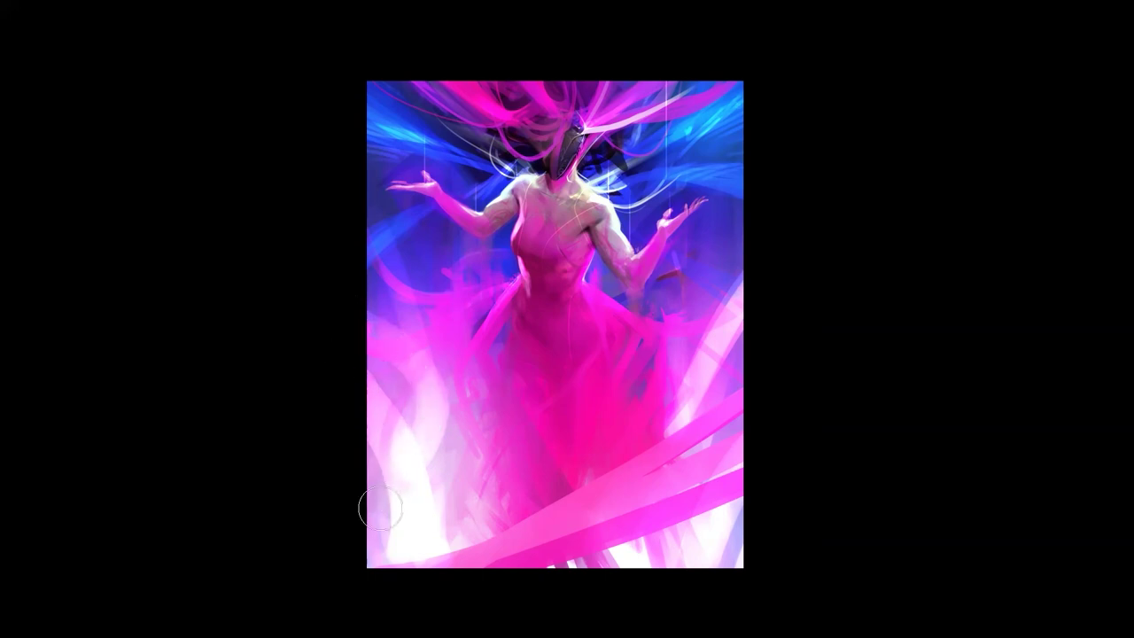
drag(753, 306, 725, 510)
drag(369, 283, 449, 416)
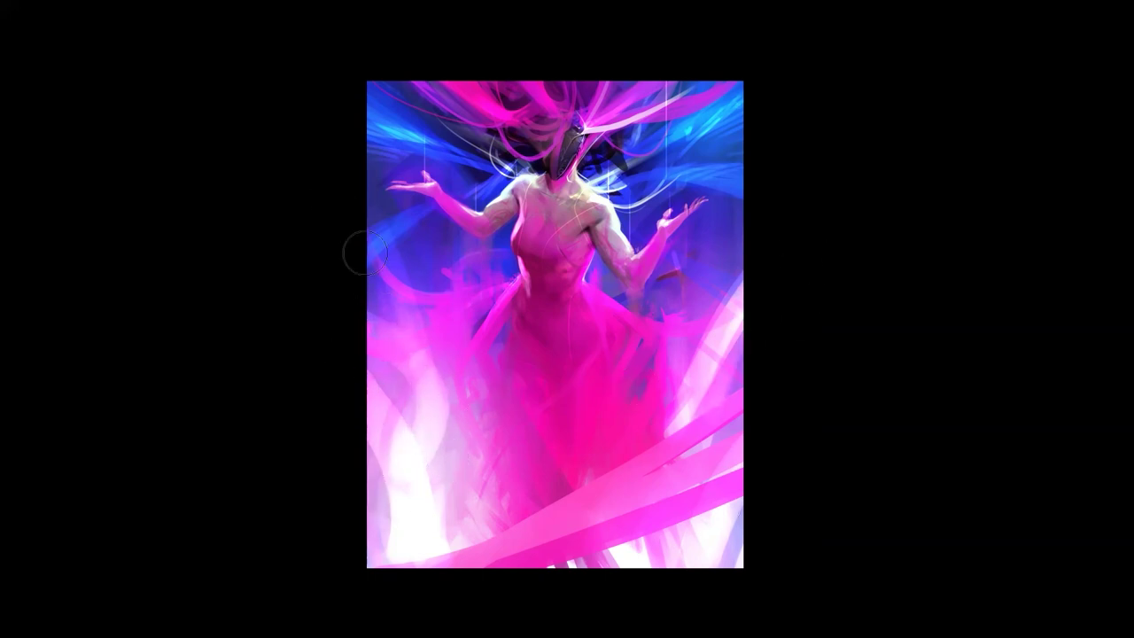
mouse_move(344, 221)
mouse_down()
mouse_move(450, 462)
mouse_move(272, 157)
mouse_up()
key(ctrl+z)
key(bracketleft)
key(bracketleft)
drag(447, 374, 372, 251)
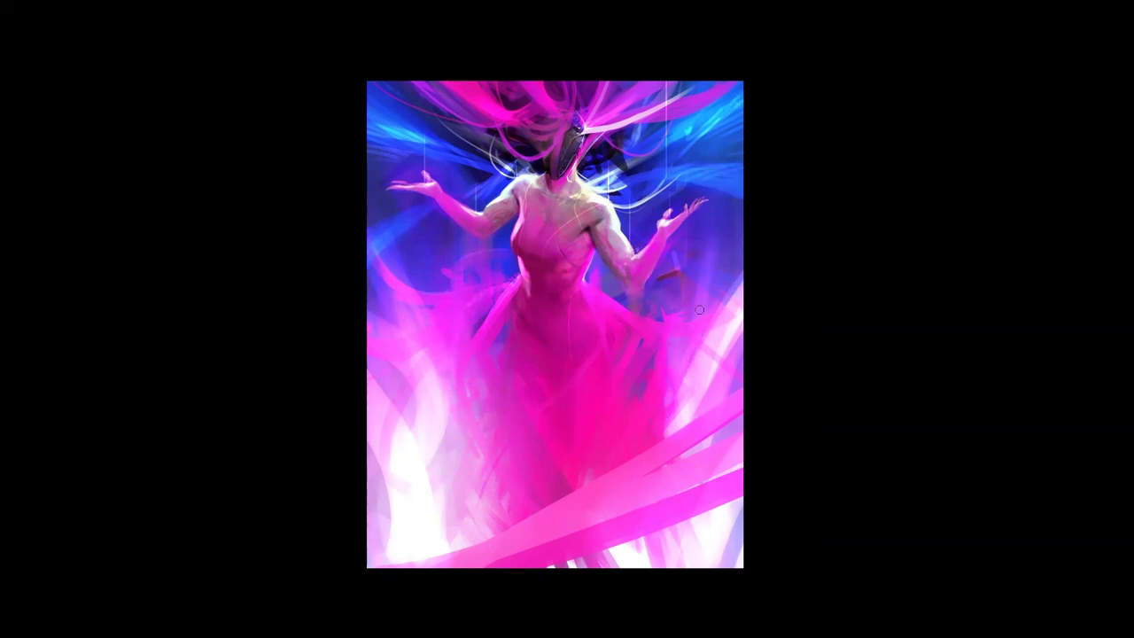
mouse_move(482, 303)
mouse_down()
mouse_move(508, 289)
mouse_move(462, 355)
mouse_move(472, 310)
mouse_up()
key(])
key(ctrl+z)
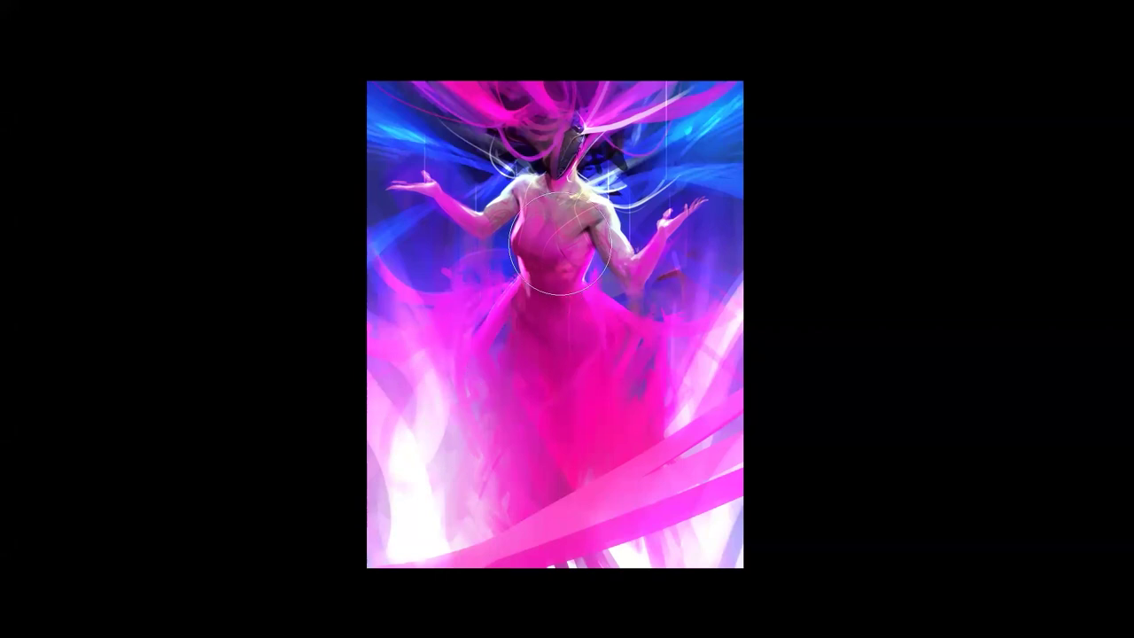
mouse_move(558, 201)
mouse_down()
mouse_move(536, 279)
mouse_move(558, 234)
mouse_up()
key(ctrl+z)
Resize the brush and add glow strokes over the chest, the mask and the hair around it.
key(])
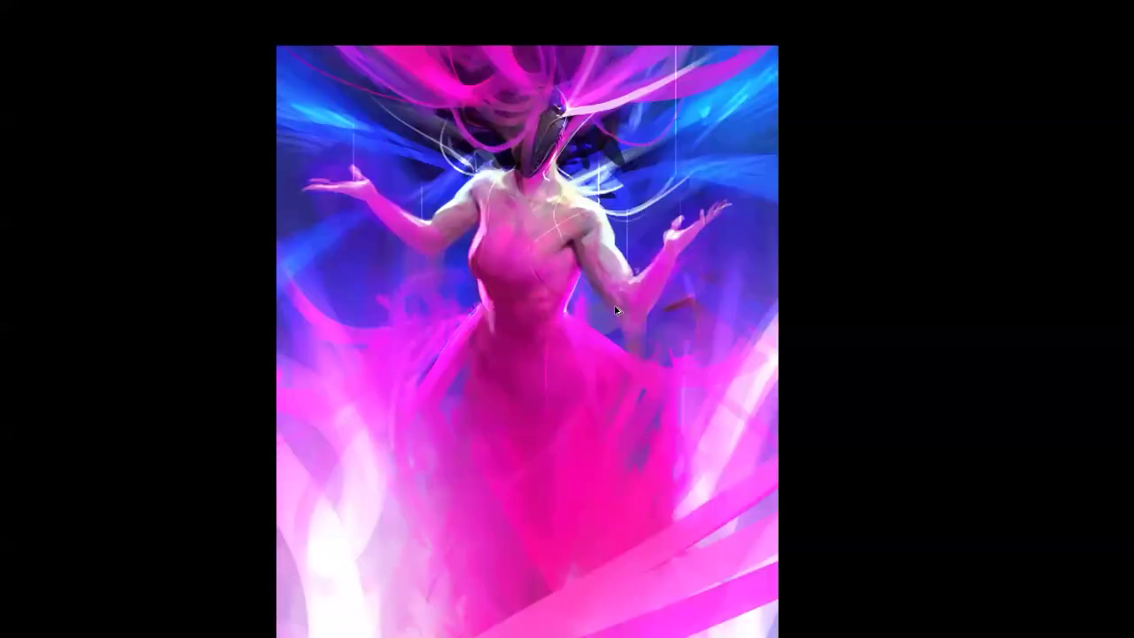
drag(535, 221, 533, 244)
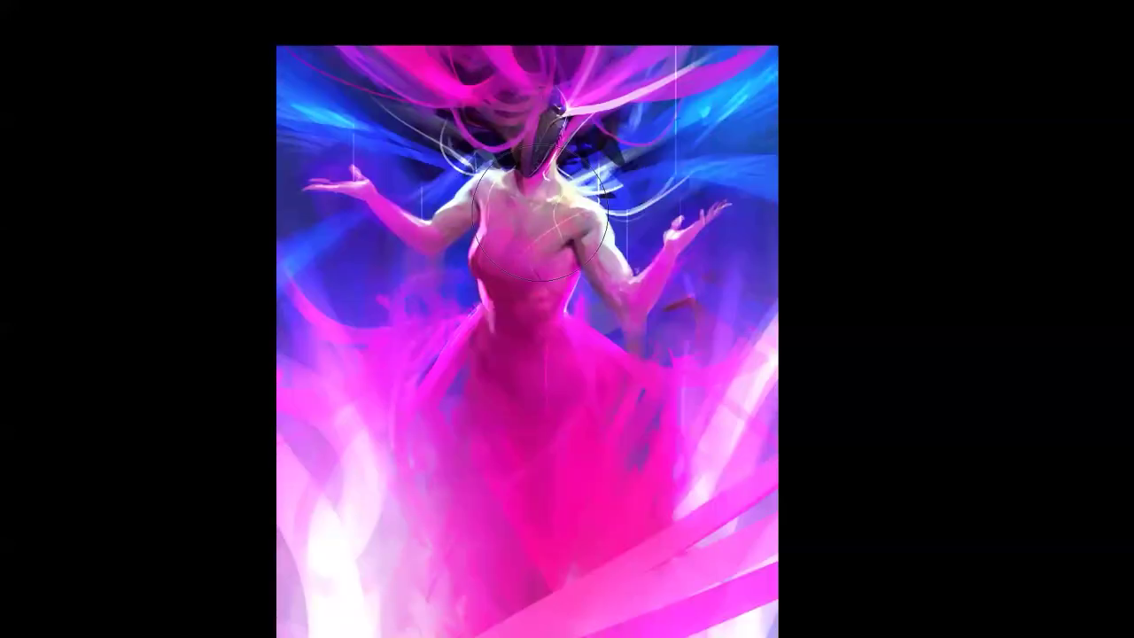
key([)
key([)
mouse_move(538, 141)
mouse_down()
mouse_move(563, 98)
mouse_move(554, 124)
mouse_up()
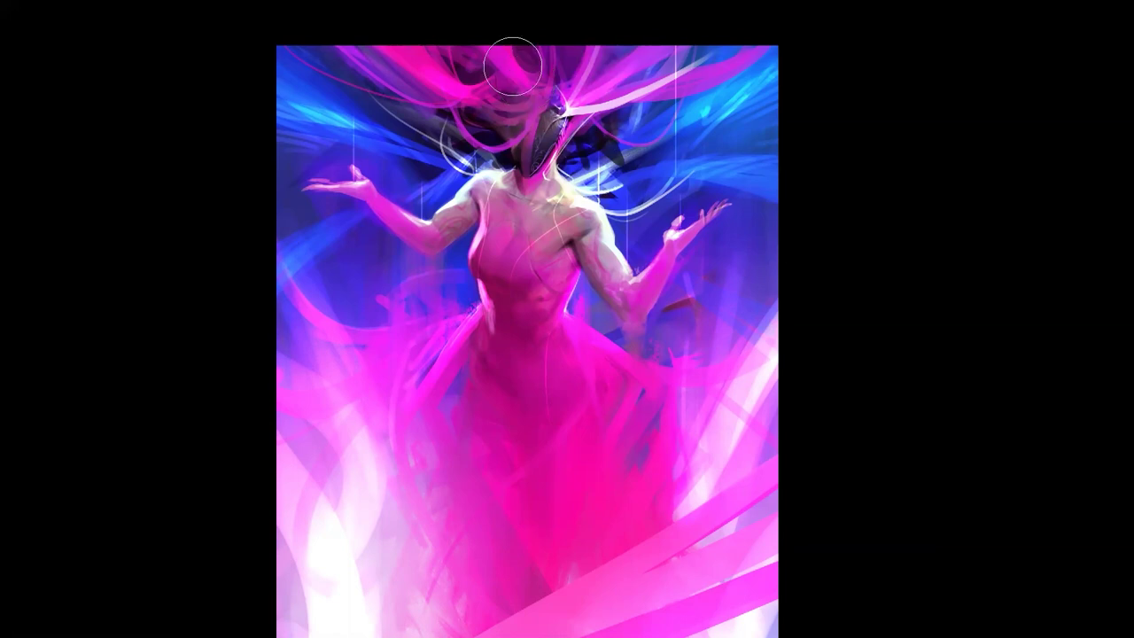
drag(553, 97, 587, 183)
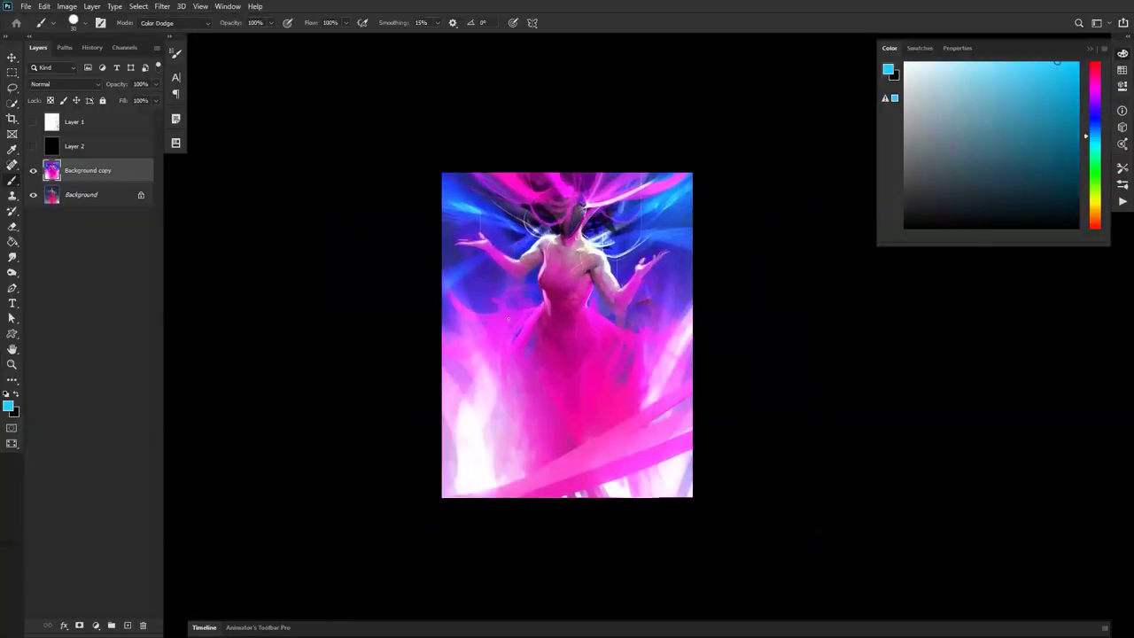
Sample dark violet from the mask, set the brush to Normal mode and paint a dark wing shape beside the mask.
key(z)
click(511, 320)
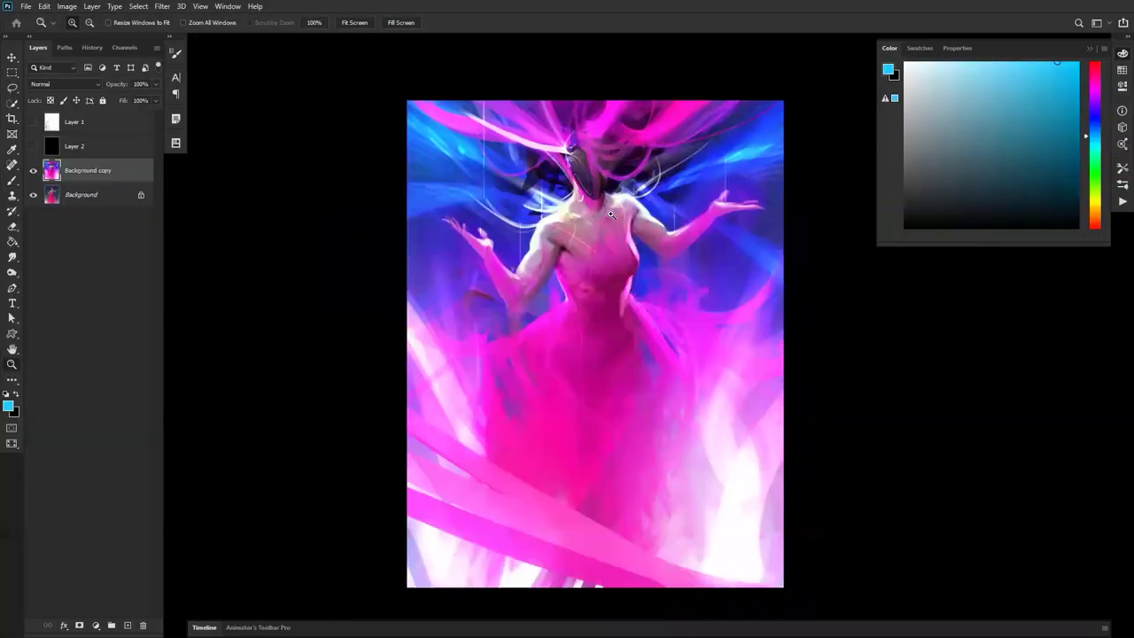
click(595, 183)
click(595, 183)
key(b)
alt+click(547, 147)
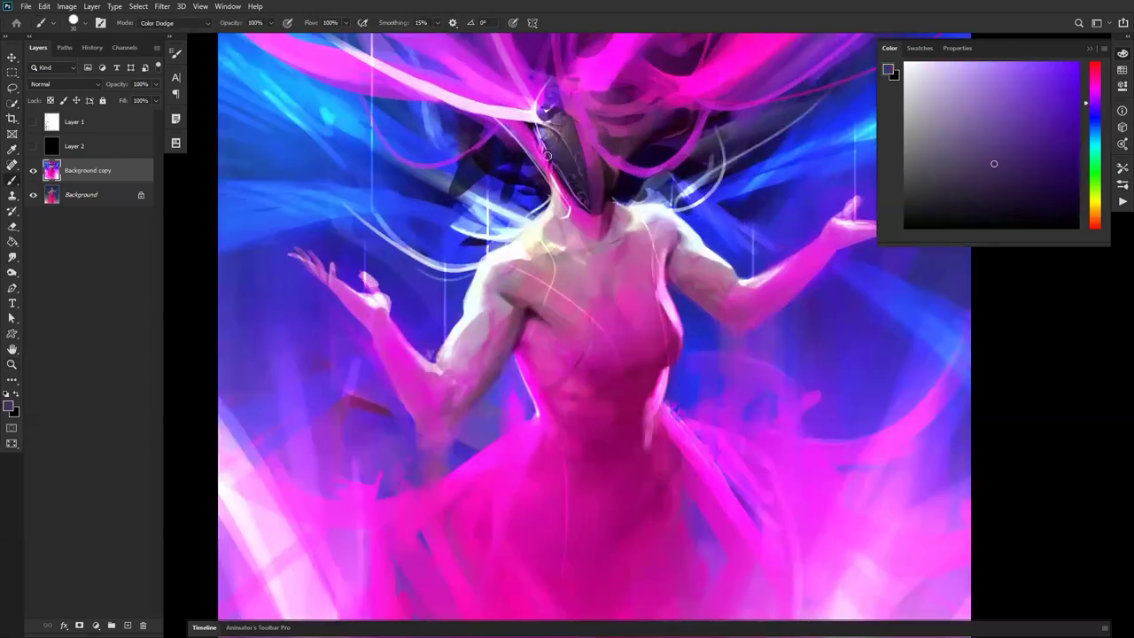
key(shift+alt+n)
alt+click(558, 148)
key(bracketright)
mouse_move(490, 145)
mouse_down()
mouse_move(525, 191)
mouse_move(555, 205)
mouse_up()
drag(512, 158, 538, 183)
mouse_move(491, 135)
mouse_down()
mouse_move(477, 163)
mouse_move(547, 195)
mouse_move(482, 161)
mouse_move(530, 187)
mouse_move(518, 157)
mouse_move(467, 164)
mouse_move(547, 203)
mouse_up()
Refine the wing shape's edges and inner area with a smaller brush in black and sampled dark violet.
key(d)
key(bracketleft)
drag(486, 173, 547, 205)
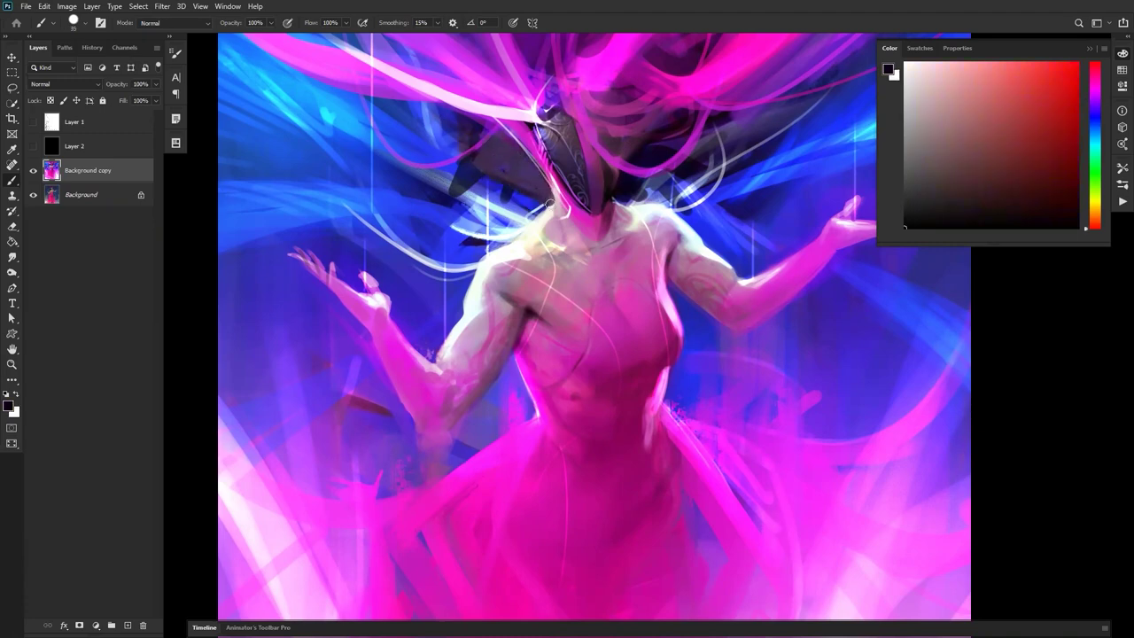
mouse_move(486, 123)
mouse_down()
mouse_move(474, 164)
mouse_move(528, 146)
mouse_move(551, 199)
mouse_move(543, 174)
mouse_up()
alt+click(539, 177)
key(d)
drag(479, 157, 547, 212)
key(bracketleft)
key(bracketleft)
alt+click(508, 172)
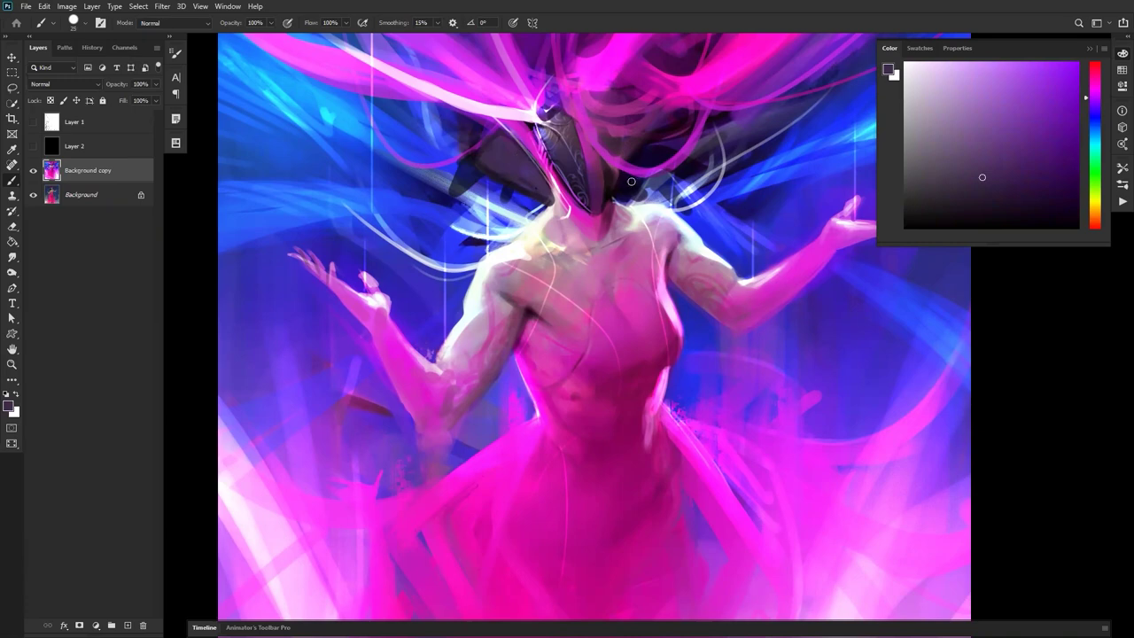
Mirror the view, sample pale pink and draw thin rib lines across the dark wing shape with a fine brush.
ctrl+alt+click(661, 215)
ctrl+alt+click(662, 218)
ctrl+alt+click(667, 223)
key(ctrl+f)
ctrl+click(670, 209)
ctrl+click(667, 207)
ctrl+click(675, 195)
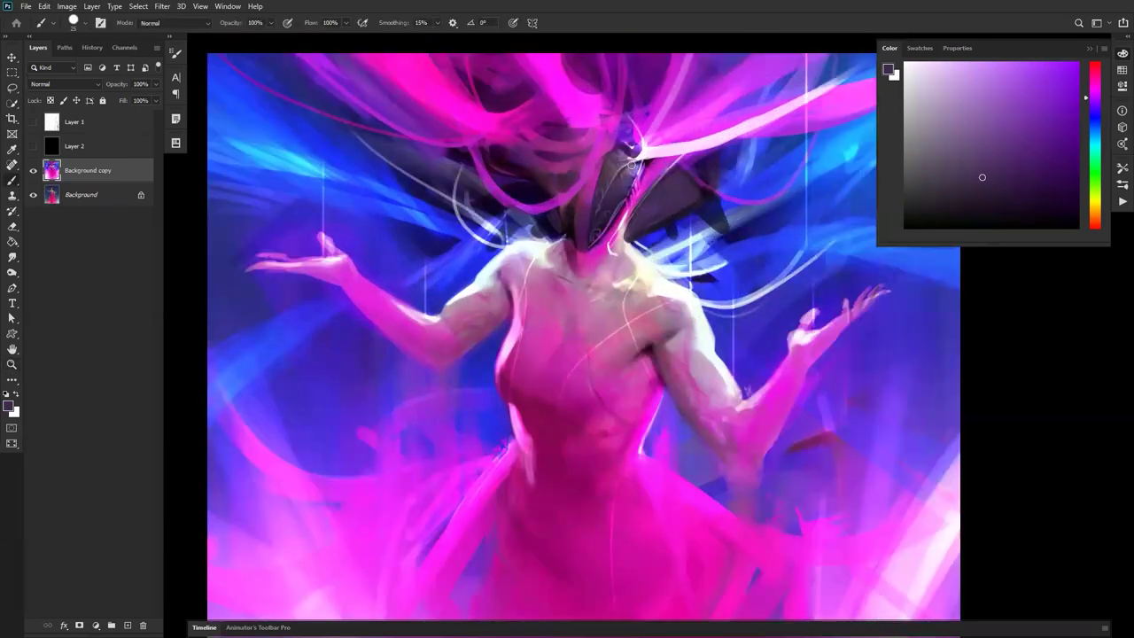
alt+click(658, 151)
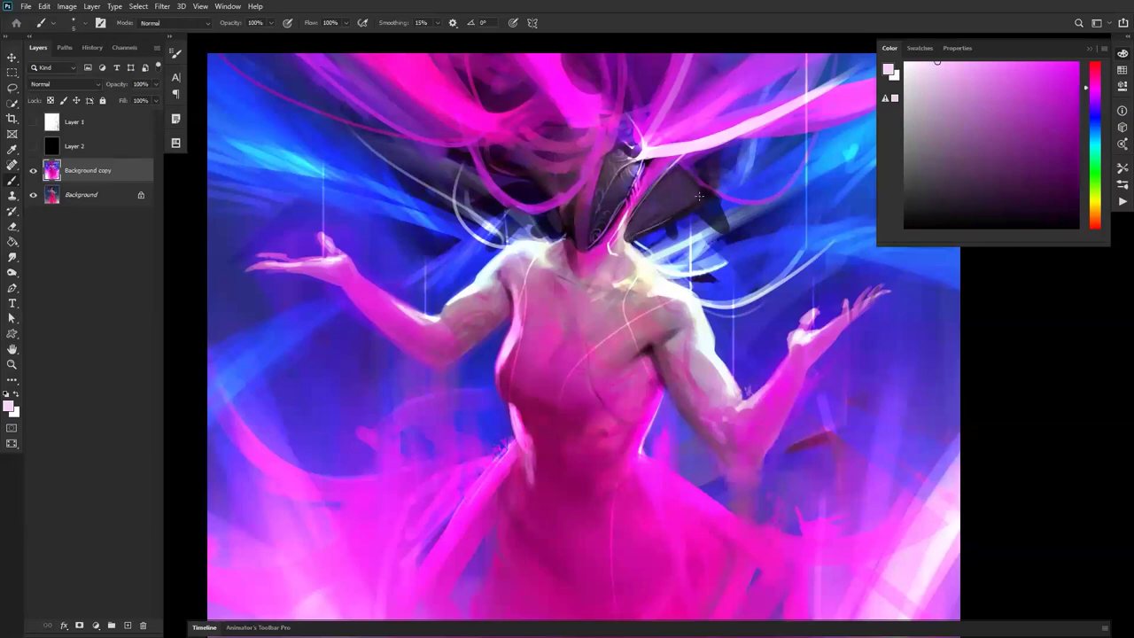
key(ctrl+f)
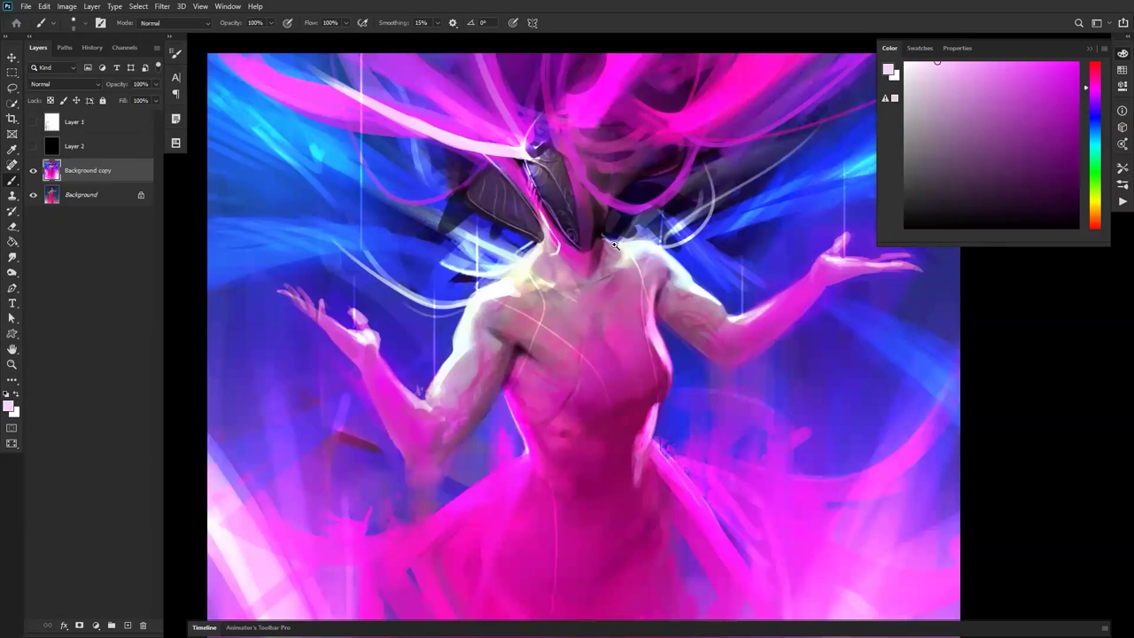
Reset the colour to black, enlarge the brush and paint dark shapes around the wing's outer edge.
key(ctrl+minus)
key(ctrl+minus)
key(ctrl+minus)
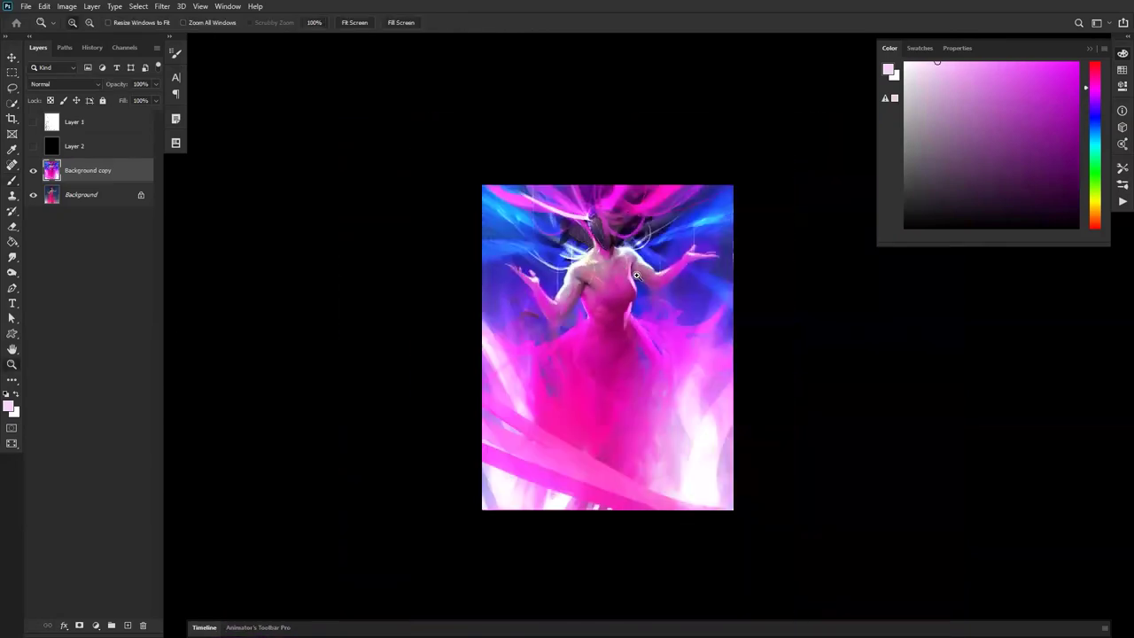
key(ctrl+plus)
key(ctrl+plus)
key(d)
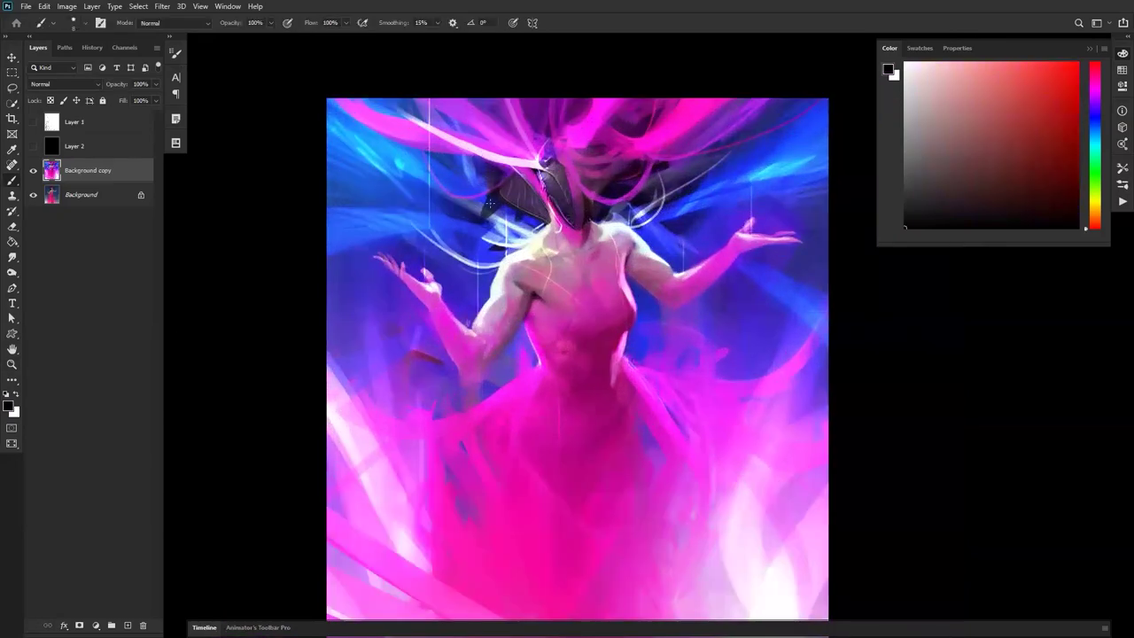
key(bracketright)
key(bracketright)
key(bracketright)
key(bracketright)
key(bracketright)
key(bracketright)
key(bracketright)
key(bracketright)
mouse_move(503, 209)
mouse_down()
mouse_move(542, 222)
mouse_move(505, 210)
mouse_up()
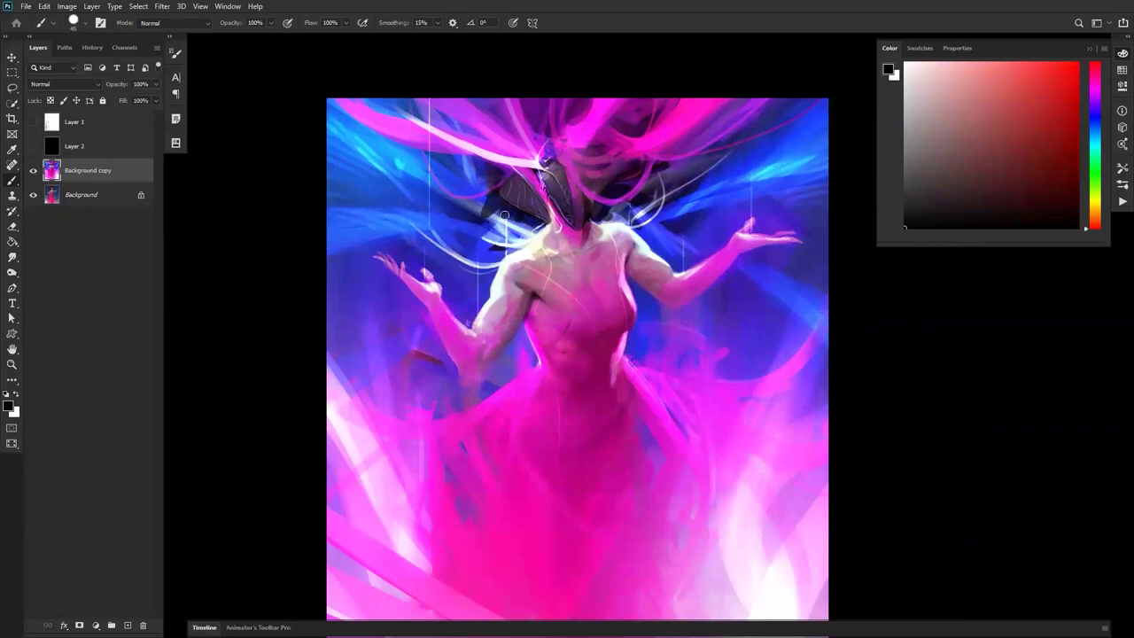
mouse_move(494, 180)
mouse_down()
mouse_move(441, 163)
mouse_move(480, 156)
mouse_move(436, 158)
mouse_move(462, 166)
mouse_move(446, 172)
mouse_move(469, 162)
mouse_move(459, 164)
mouse_up()
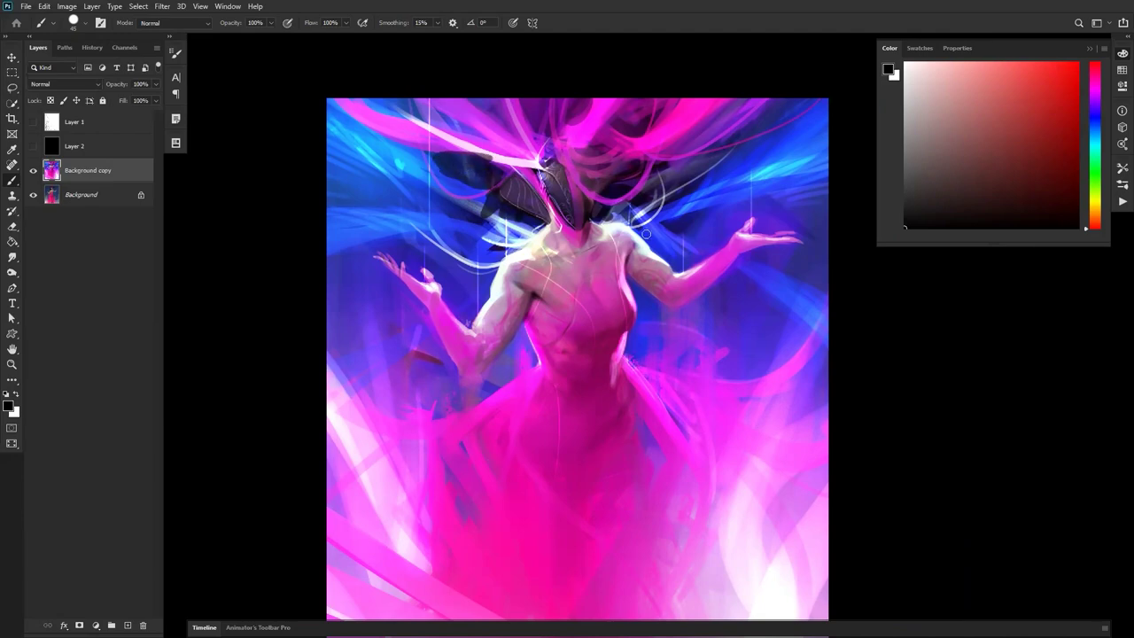
Mirror the view, sample dark violet and paint a second dark wing shape extending outward beneath the pale strand.
alt+click(654, 256)
alt+click(654, 256)
ctrl+click(659, 256)
key(ctrl+shift+h)
ctrl+click(642, 239)
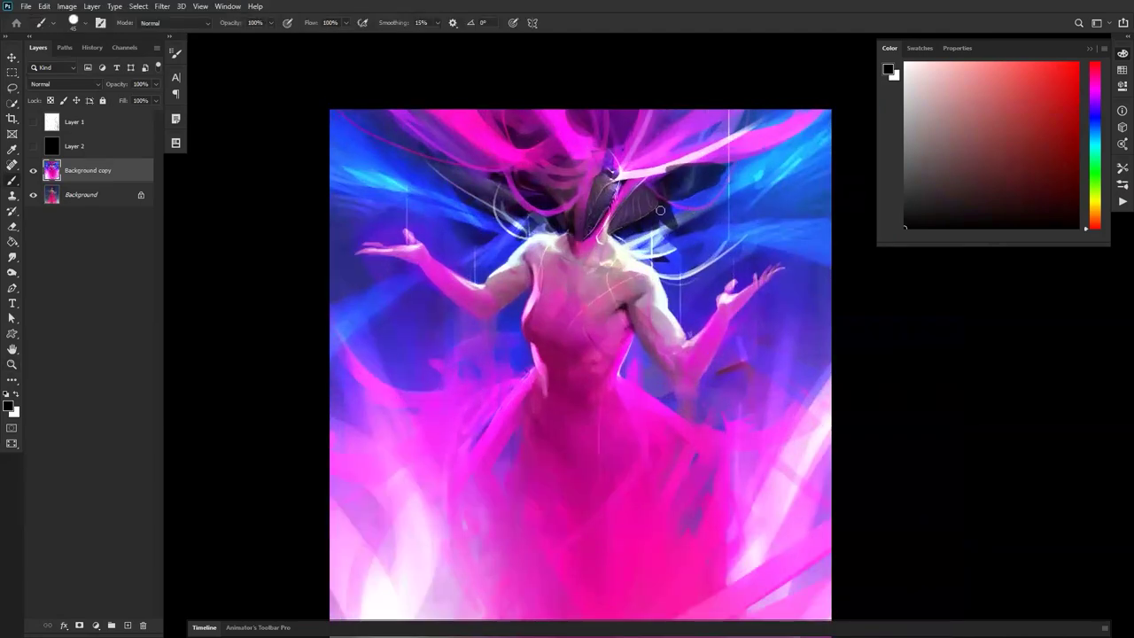
scroll(660, 210, up, 2)
alt+click(656, 217)
key(])
mouse_move(663, 170)
mouse_down()
mouse_move(716, 180)
mouse_move(672, 173)
mouse_move(682, 153)
mouse_move(727, 154)
mouse_up()
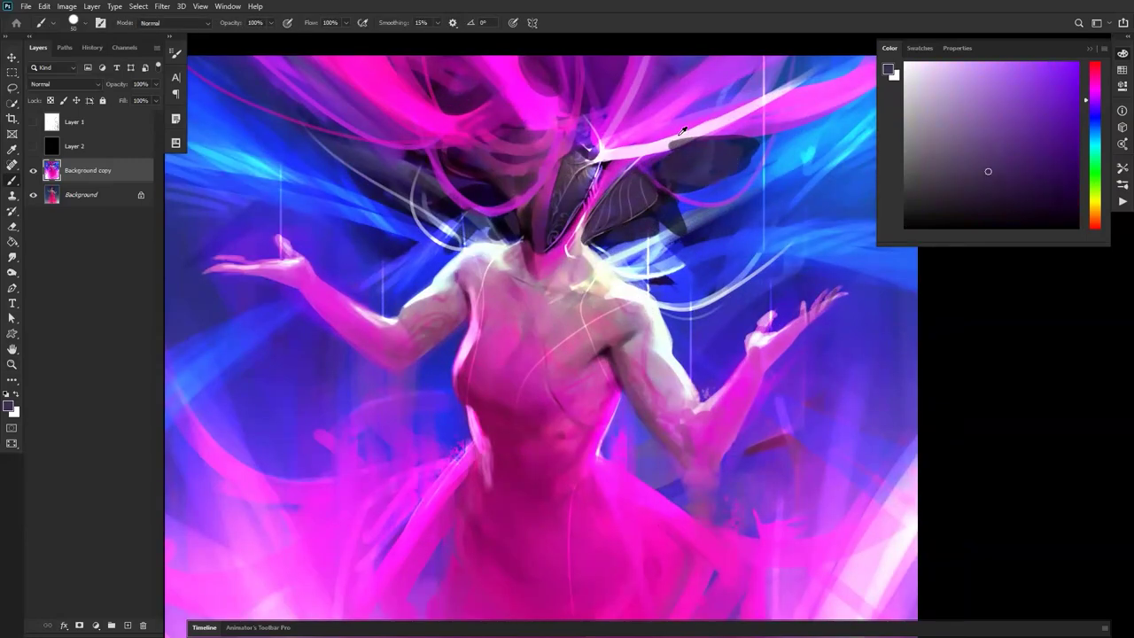
Sample the strand's pale pink and paint broader pale ribbons sweeping from the mask's brow to the canvas edge.
alt+click(675, 138)
drag(655, 146, 755, 89)
drag(682, 133, 804, 66)
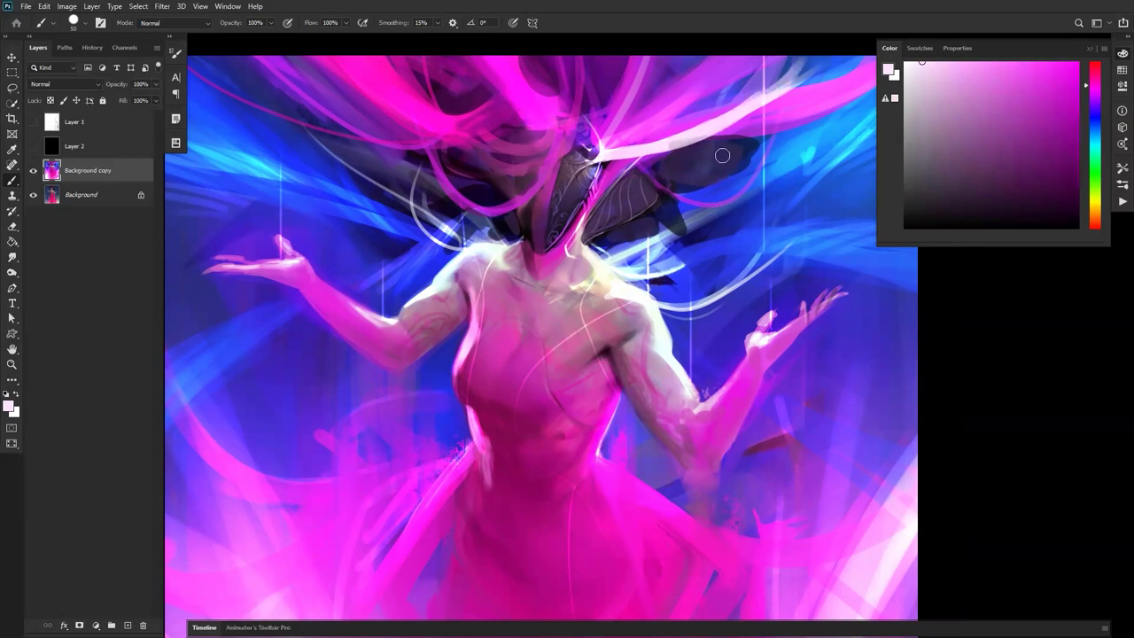
drag(683, 132, 815, 66)
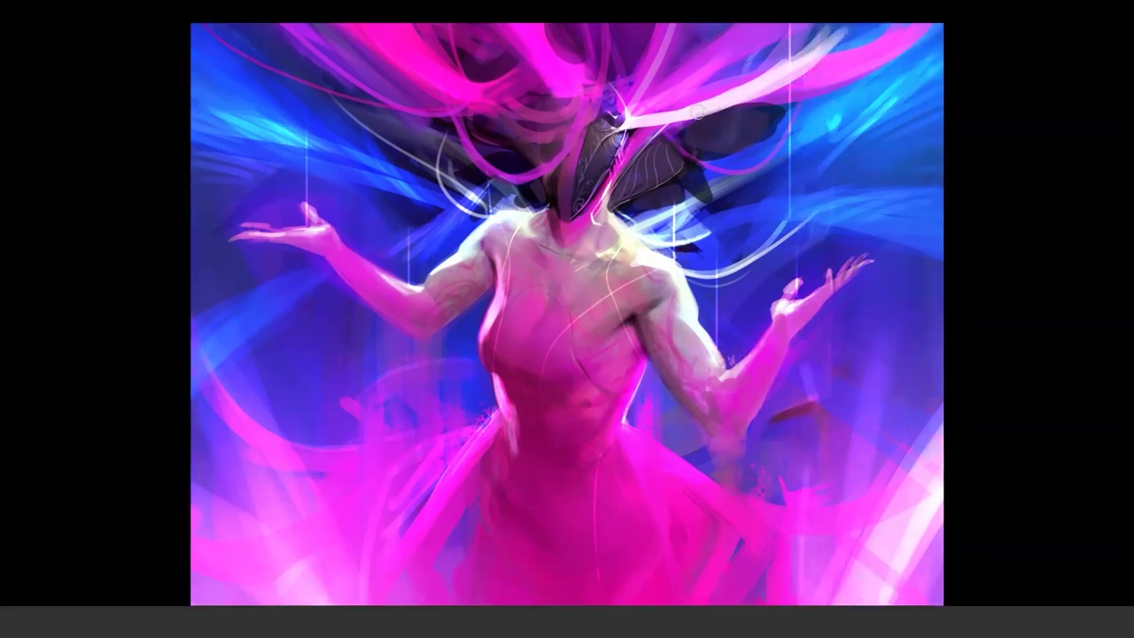
drag(679, 123, 935, 63)
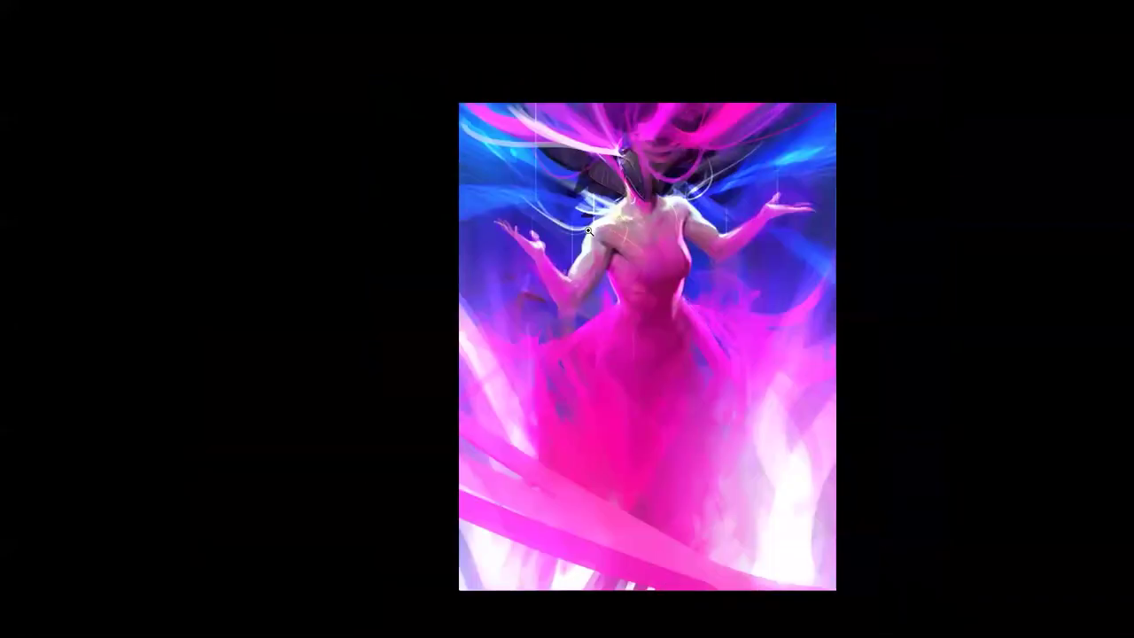
Check the whole painting mirrored and unmirrored at several zoom levels.
click(588, 231)
right_click(603, 162)
click(863, 239)
click(286, 327)
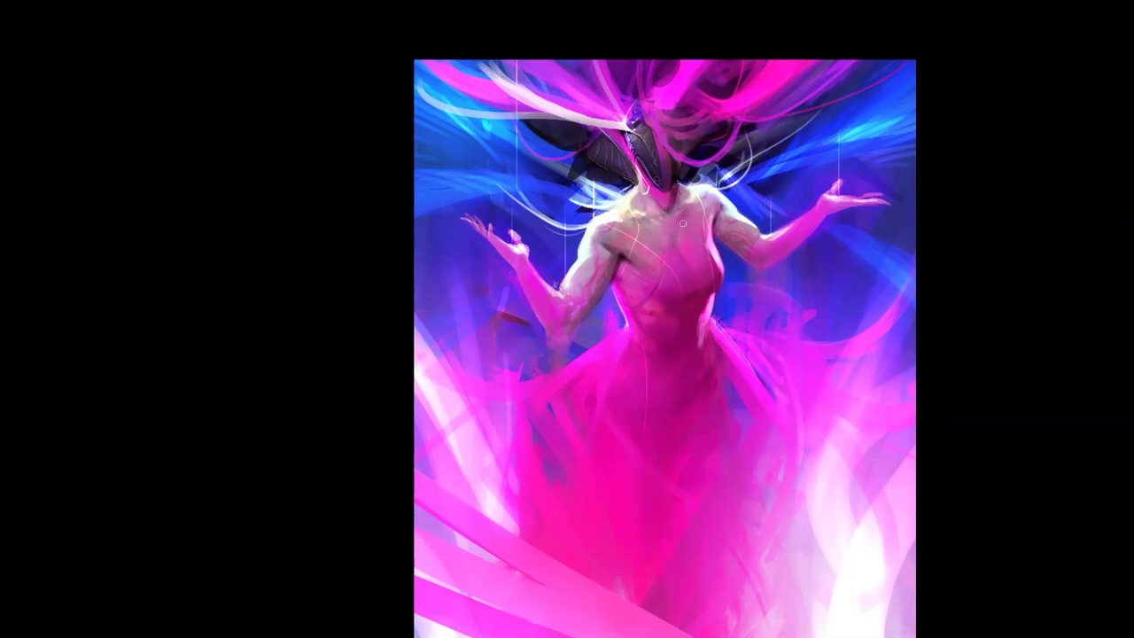
scroll(689, 266, down, 2)
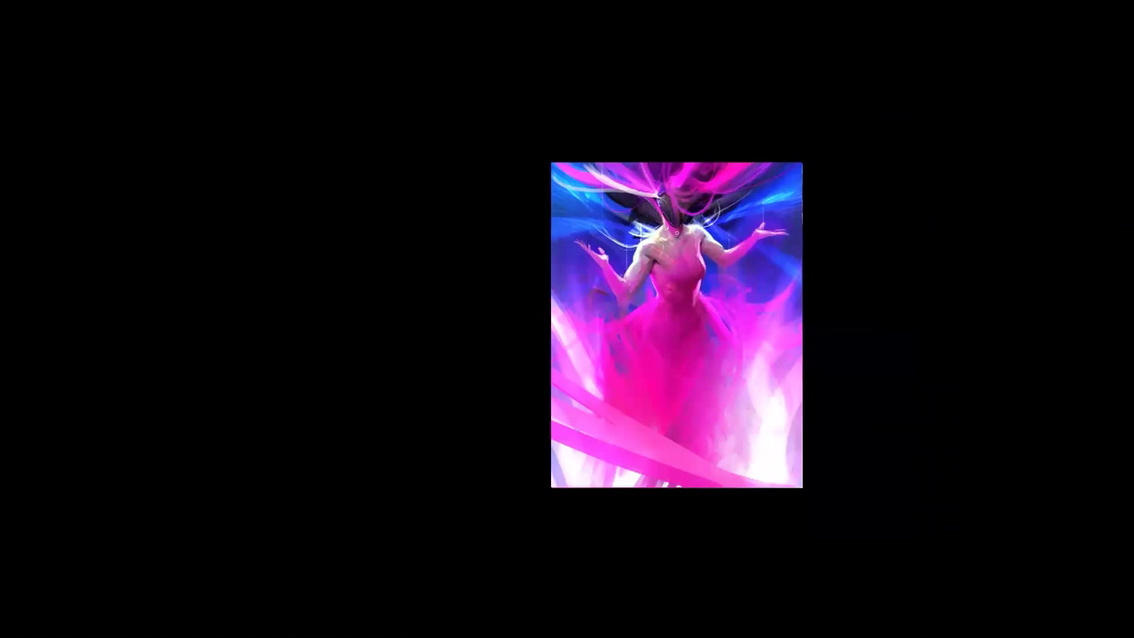
scroll(684, 254, up, 2)
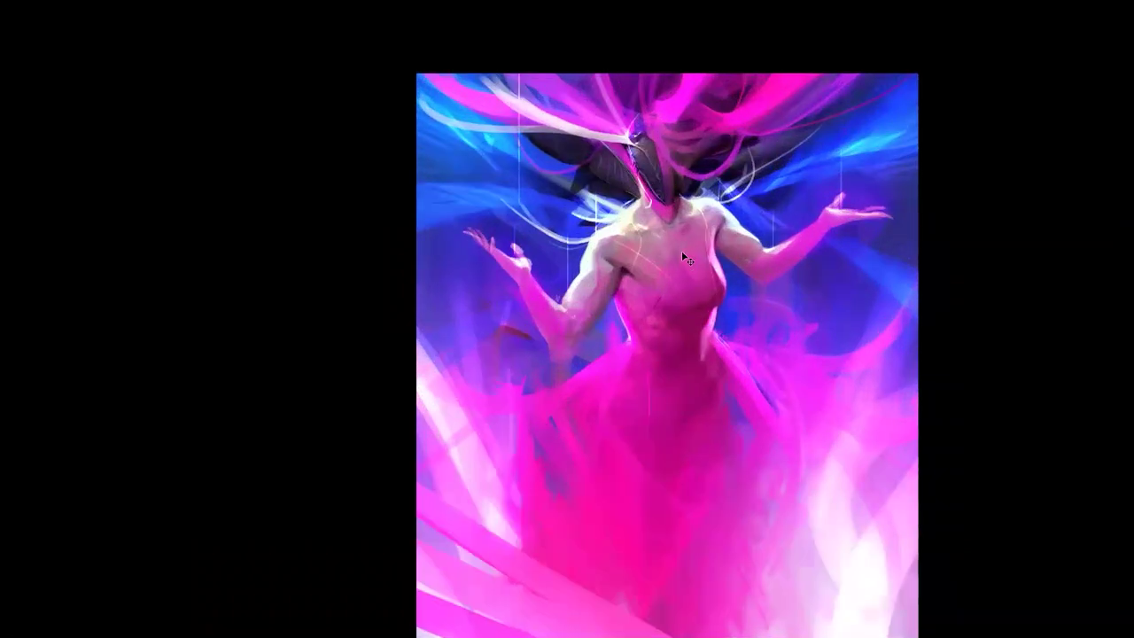
key(ctrl+f)
key(bracketright)
key(bracketright)
key(bracketright)
key(bracketright)
key(bracketright)
key(bracketright)
key(bracketright)
key(bracketright)
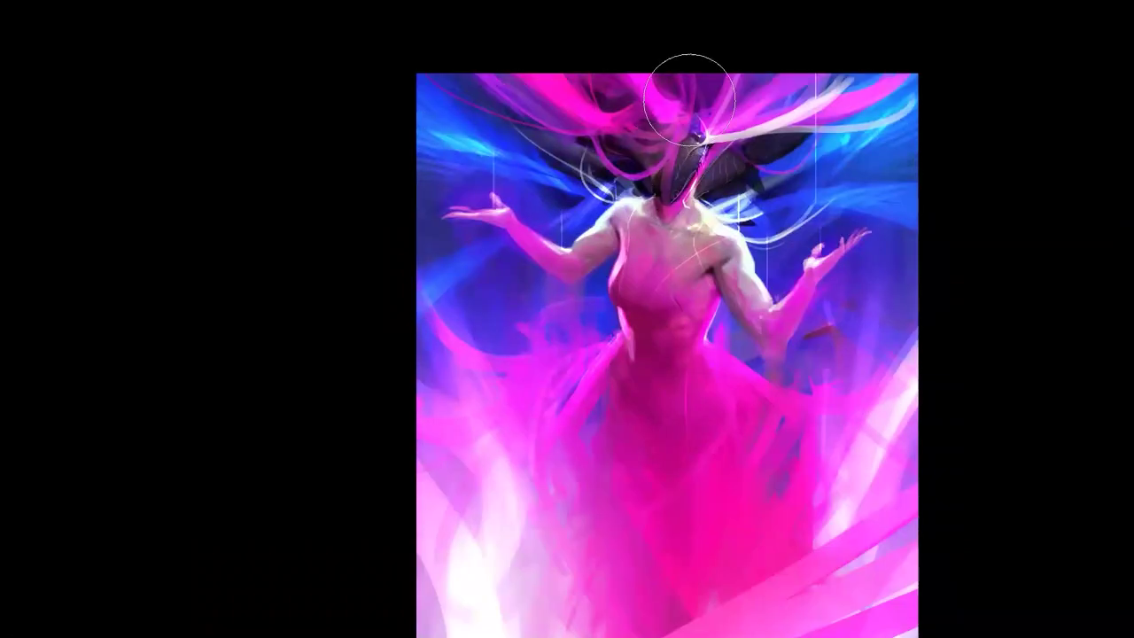
right_click(645, 138)
click(604, 237)
scroll(670, 191, up, 1)
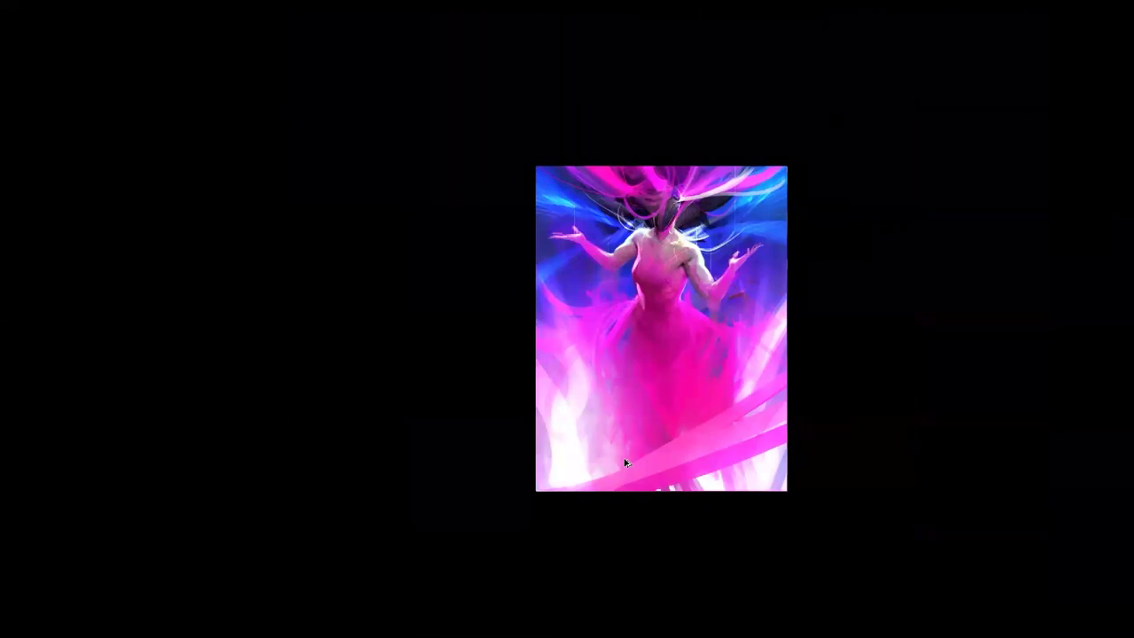
key(ctrl+shift+h)
click(711, 244)
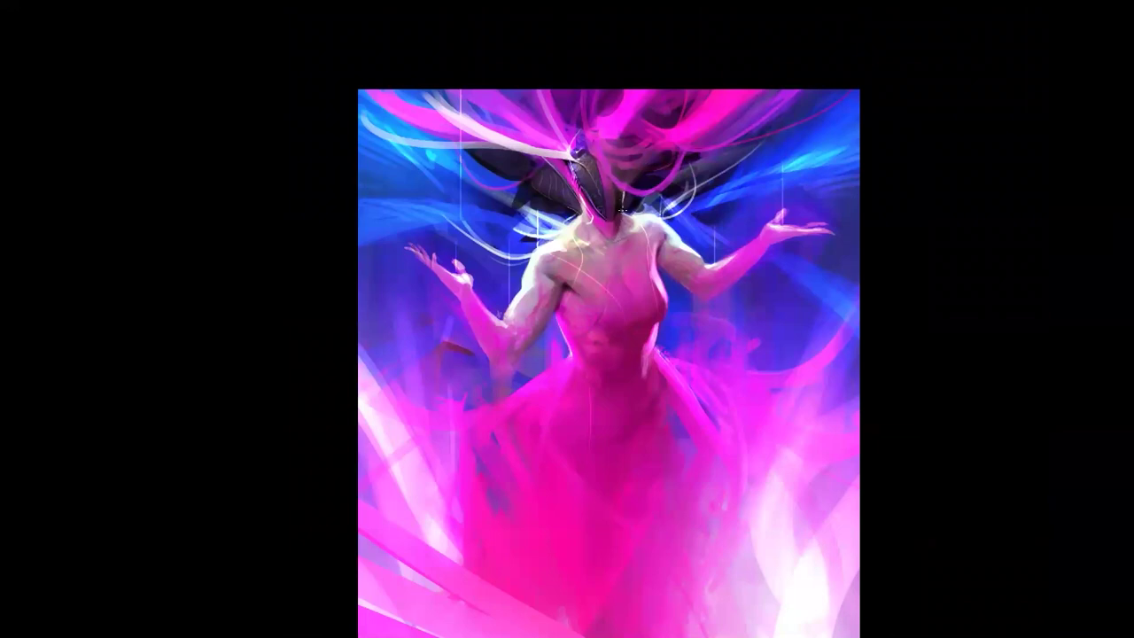
alt+click(611, 327)
key(f)
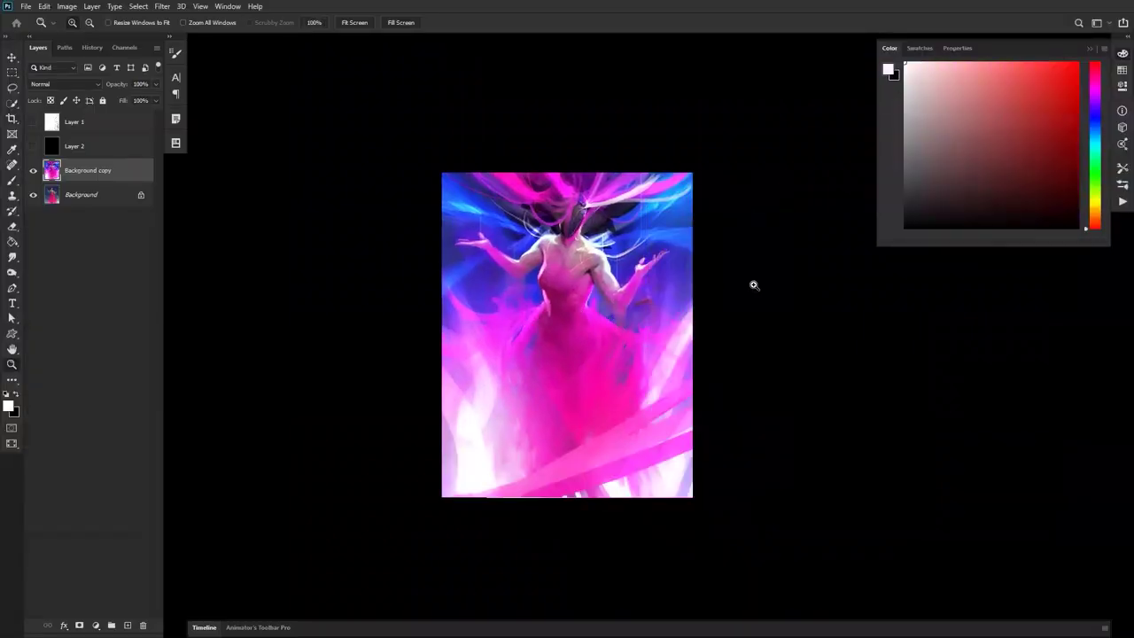
Save the painting on the computer as Photoshop file 079 in the _New folder inside the Robotpencil Team Folder.
click(677, 264)
key(ctrl+s)
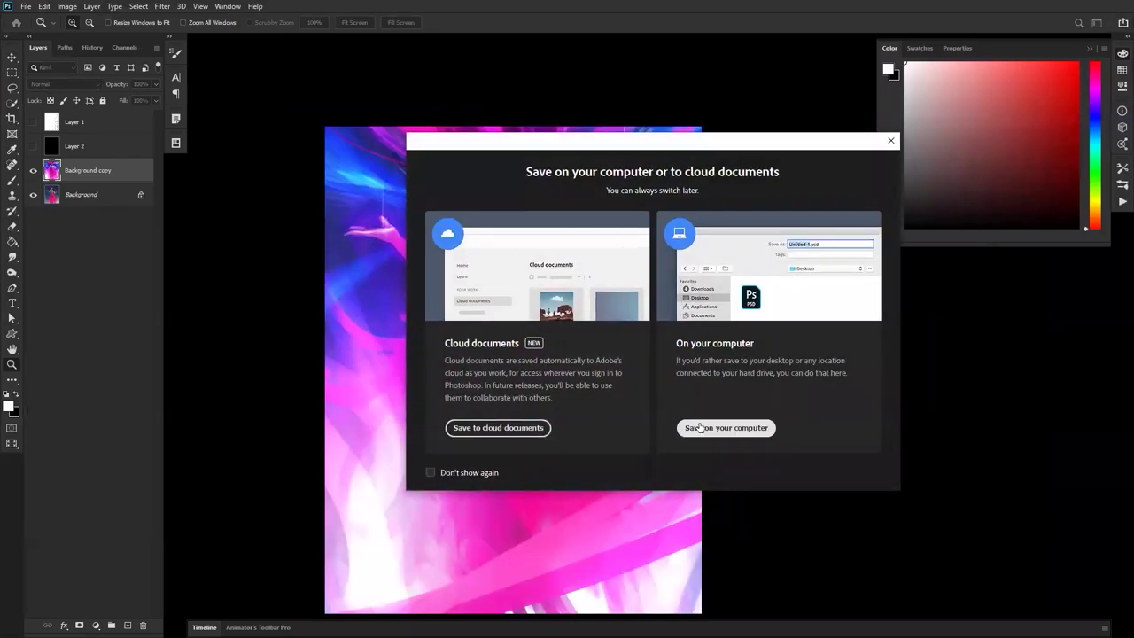
click(699, 428)
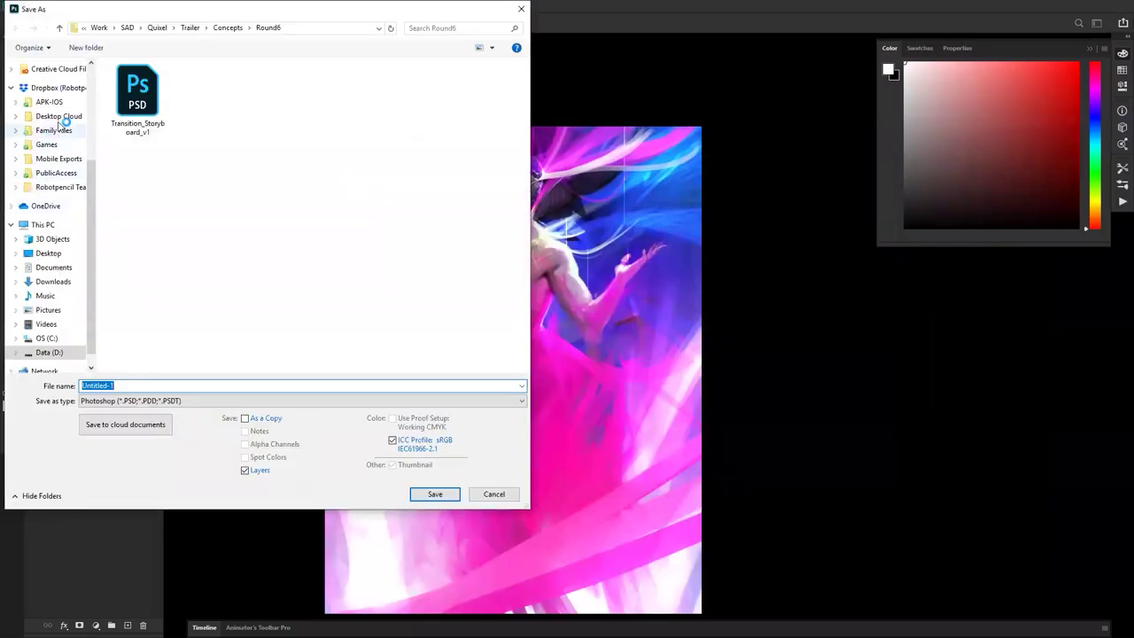
scroll(55, 124, up, 2)
click(51, 122)
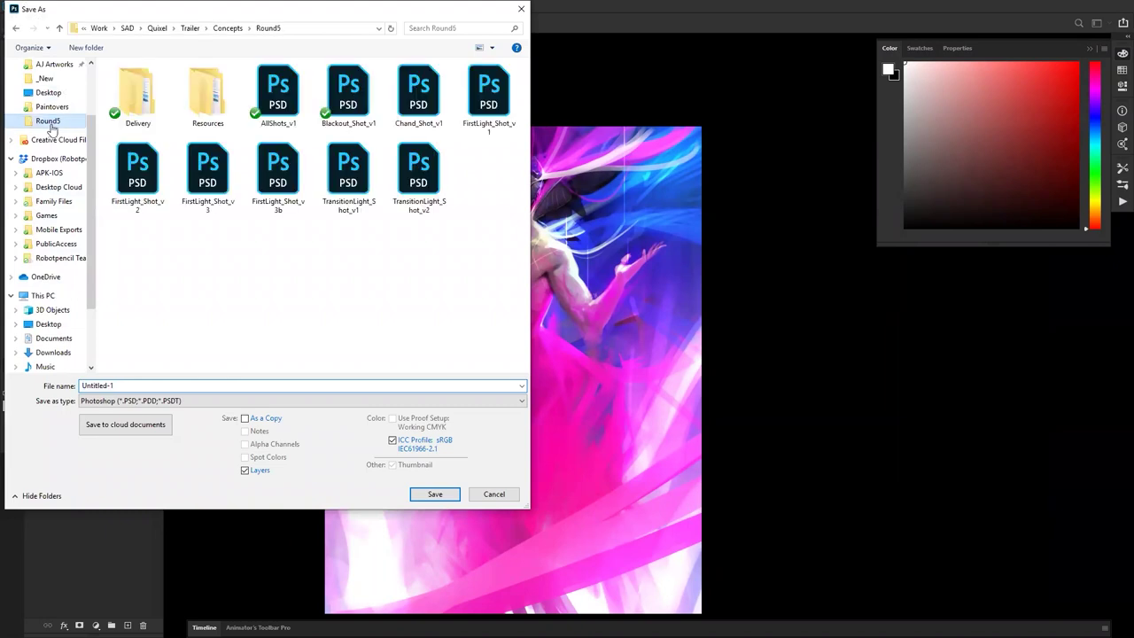
click(60, 258)
double_click(140, 81)
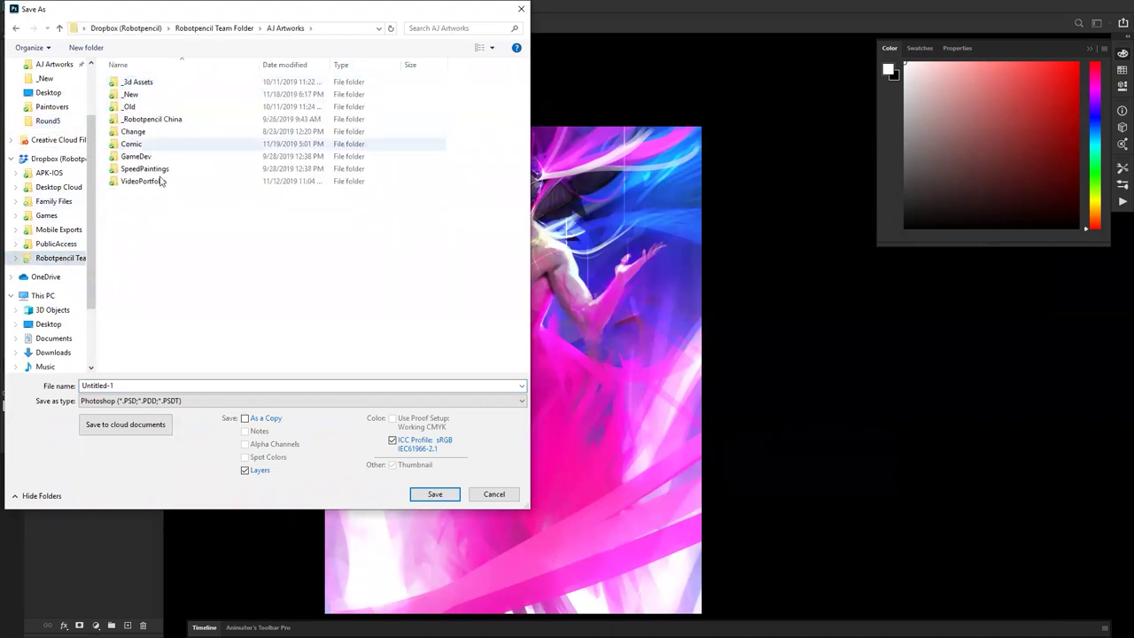
double_click(156, 94)
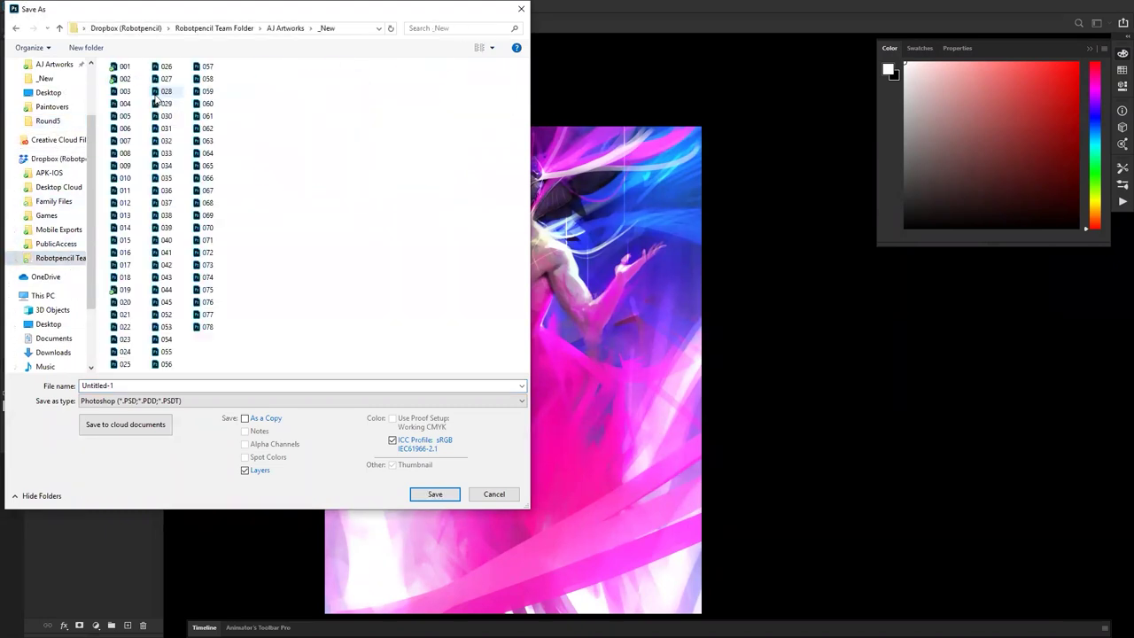
click(209, 328)
double_click(156, 387)
text(079)
key(Return)
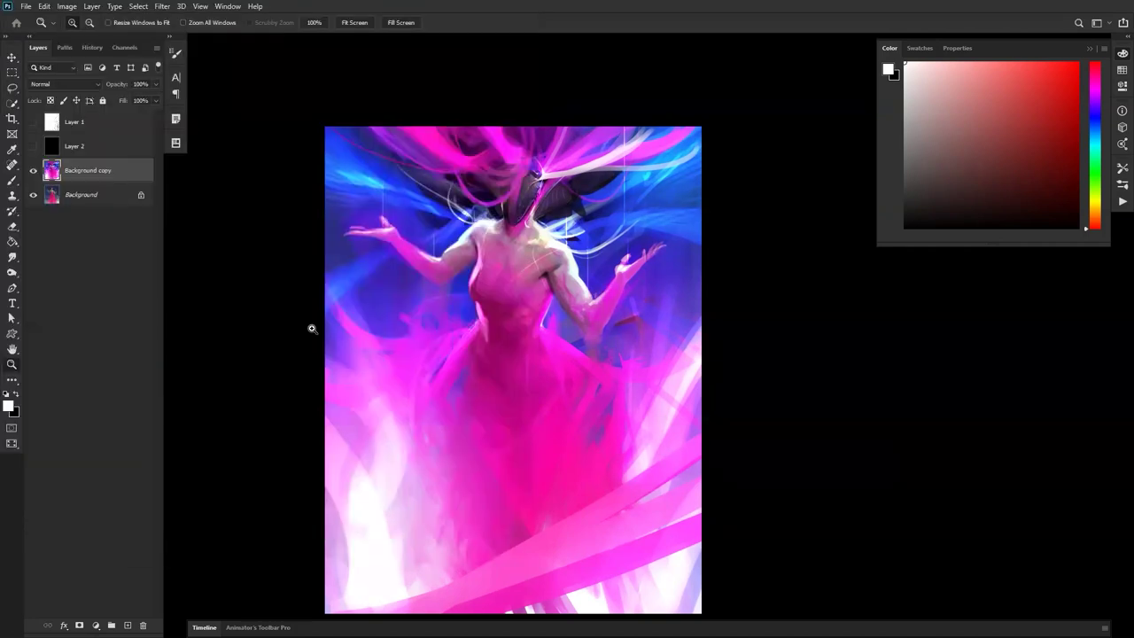
Change the screen mode, add a new layer above Background copy and fill it with white.
drag(631, 193, 674, 155)
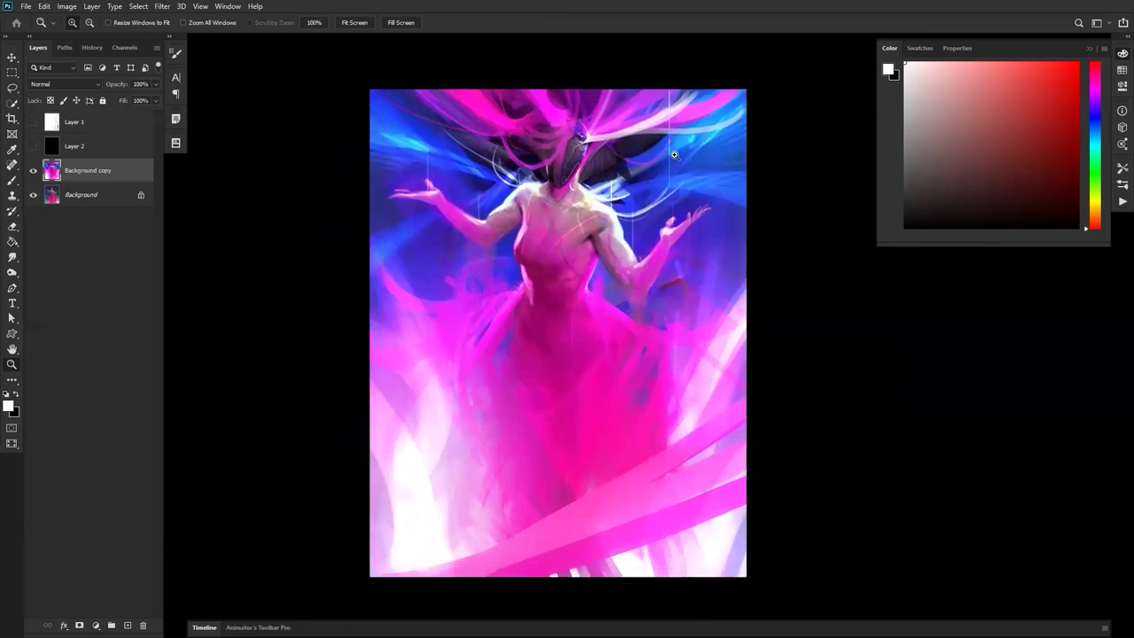
key(f)
key(f)
key(ctrl+alt+shift+n)
key(g)
alt+click(741, 324)
key(d)
key(x)
click(625, 367)
Set the brush mode to Normal and paint a soft black outline of a helmeted head in profile near the canvas top.
key(b)
right_click(570, 236)
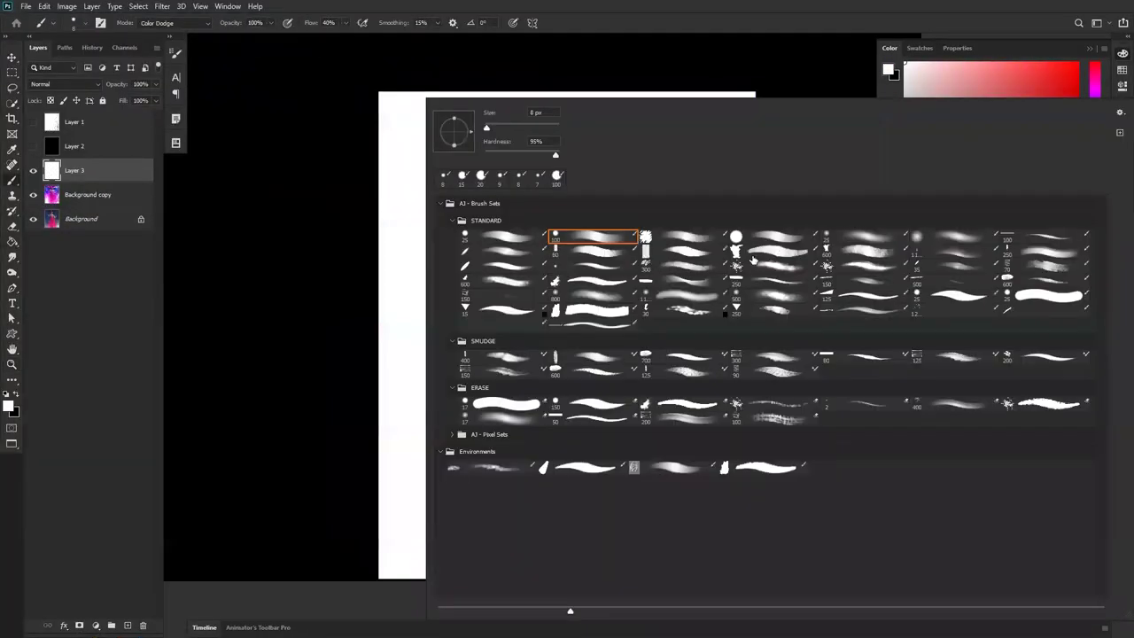
click(398, 271)
key(x)
drag(549, 131, 557, 149)
key(shift+alt+n)
mouse_move(615, 122)
mouse_down()
mouse_move(494, 171)
mouse_move(474, 247)
mouse_move(499, 275)
mouse_move(482, 272)
mouse_move(497, 286)
mouse_move(585, 241)
mouse_move(567, 237)
mouse_move(567, 206)
mouse_move(628, 214)
mouse_move(621, 152)
mouse_move(599, 127)
mouse_move(635, 129)
mouse_move(623, 205)
mouse_up()
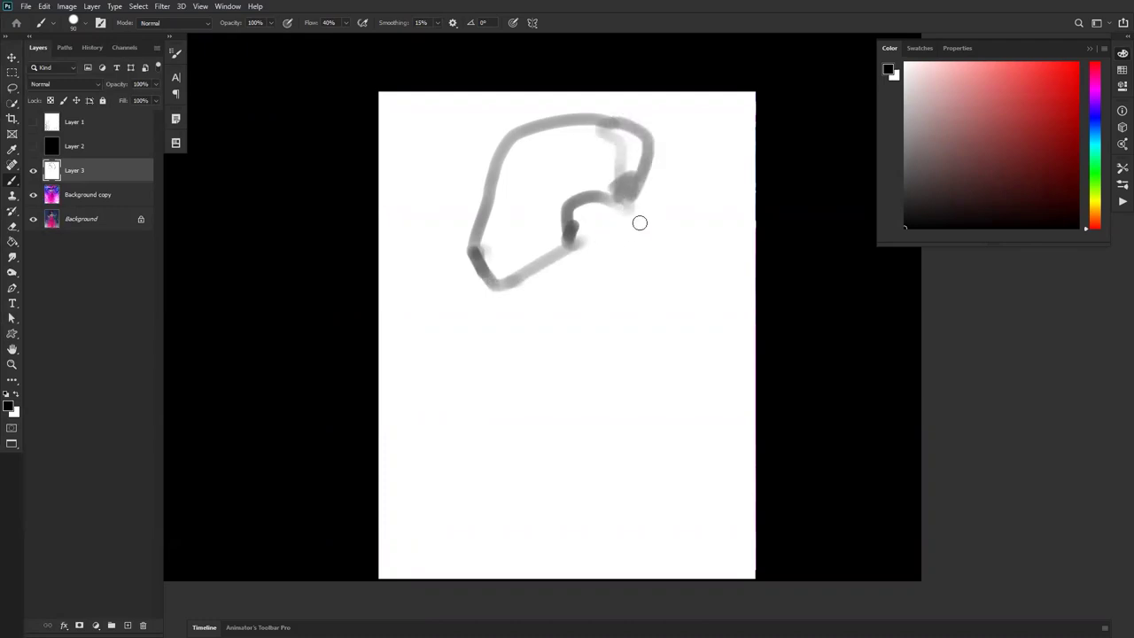
Mirror the view, enlarge the brush to 200, fill the helmet shape with grey and trim its front edge with white.
key(h)
key(bracketright)
key(bracketright)
key(bracketright)
key(bracketright)
key(bracketright)
mouse_move(509, 145)
mouse_down()
mouse_move(515, 184)
mouse_move(577, 123)
mouse_move(635, 161)
mouse_move(642, 264)
mouse_move(589, 155)
mouse_move(555, 134)
mouse_move(602, 188)
mouse_move(596, 135)
mouse_move(604, 180)
mouse_move(582, 252)
mouse_move(620, 242)
mouse_move(645, 219)
mouse_move(620, 219)
mouse_move(596, 135)
mouse_move(642, 251)
mouse_move(646, 177)
mouse_up()
alt+click(616, 174)
alt+click(661, 152)
mouse_move(652, 118)
mouse_down()
mouse_move(676, 218)
mouse_move(649, 196)
mouse_up()
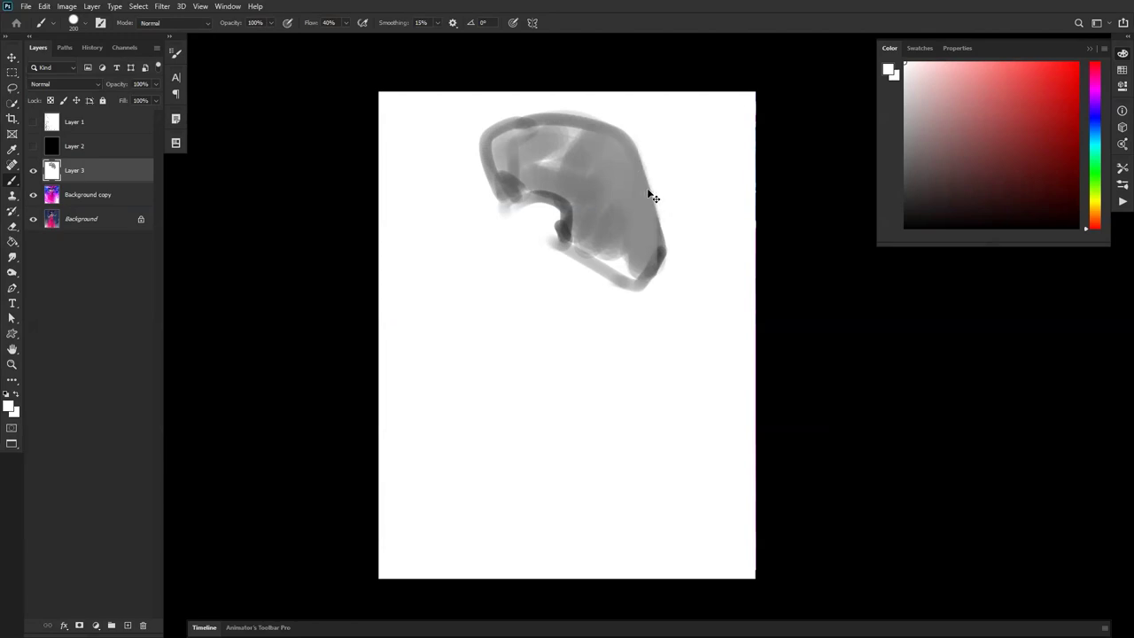
Mirror the view back, reset to black and paint a dark ear joint and a thin seam across the helmet with a small brush.
key(ctrl+f)
key(d)
key(bracketleft)
key(bracketleft)
key(bracketleft)
key(bracketleft)
key(bracketleft)
key(bracketleft)
drag(558, 227, 561, 204)
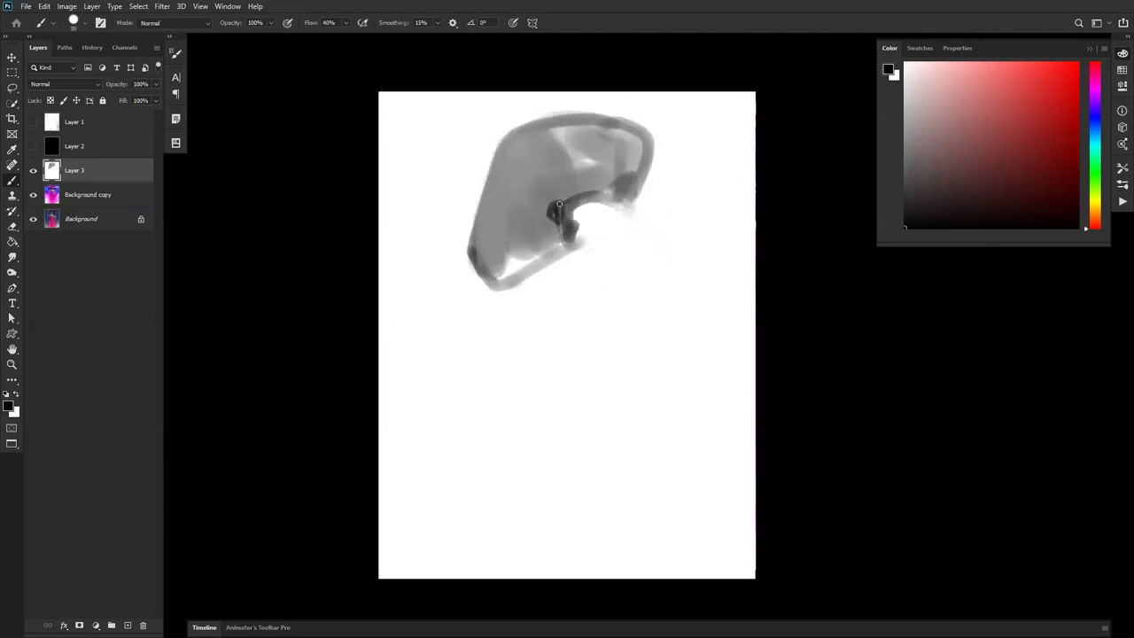
mouse_move(592, 185)
mouse_down()
mouse_move(563, 202)
mouse_move(593, 184)
mouse_up()
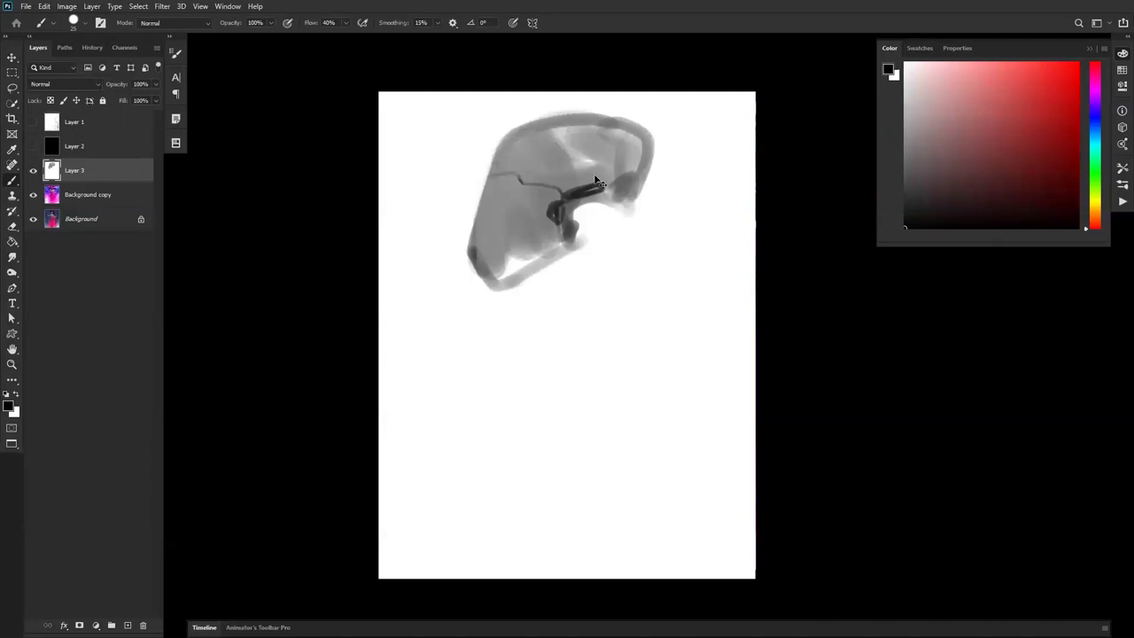
Mirror the view, trim the face's front edge with white, then paint dark jaw and chin lines with grey shading above them.
key(ctrl+f)
alt+click(656, 176)
drag(647, 181, 669, 254)
key(x)
drag(623, 286, 659, 253)
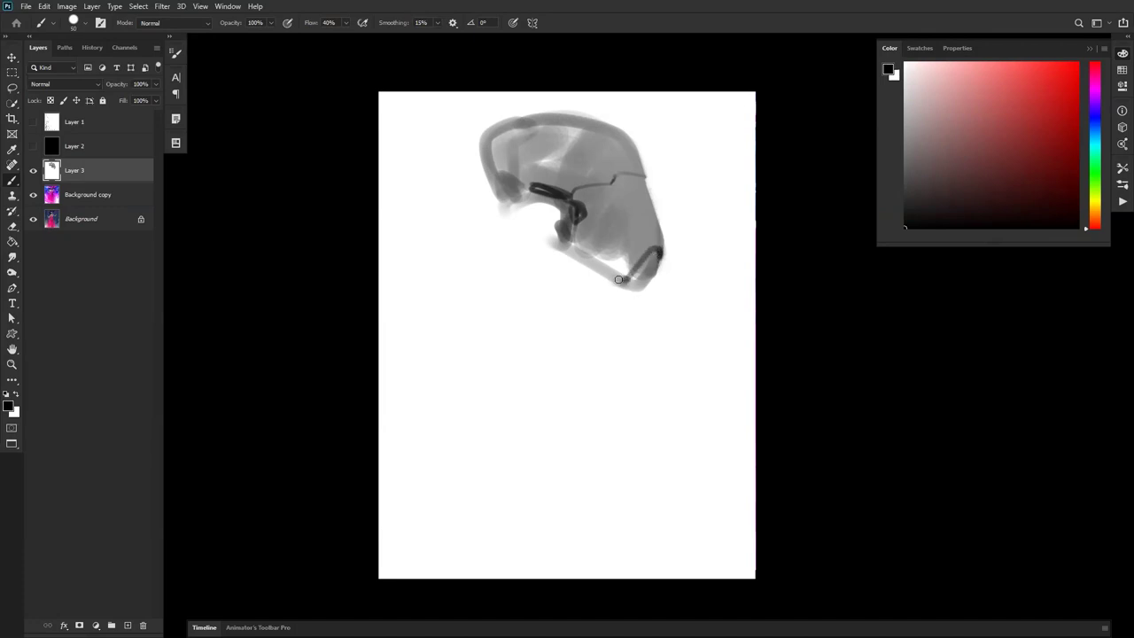
mouse_move(592, 268)
mouse_down()
mouse_move(623, 278)
mouse_move(583, 273)
mouse_move(623, 277)
mouse_move(569, 250)
mouse_up()
alt+click(576, 226)
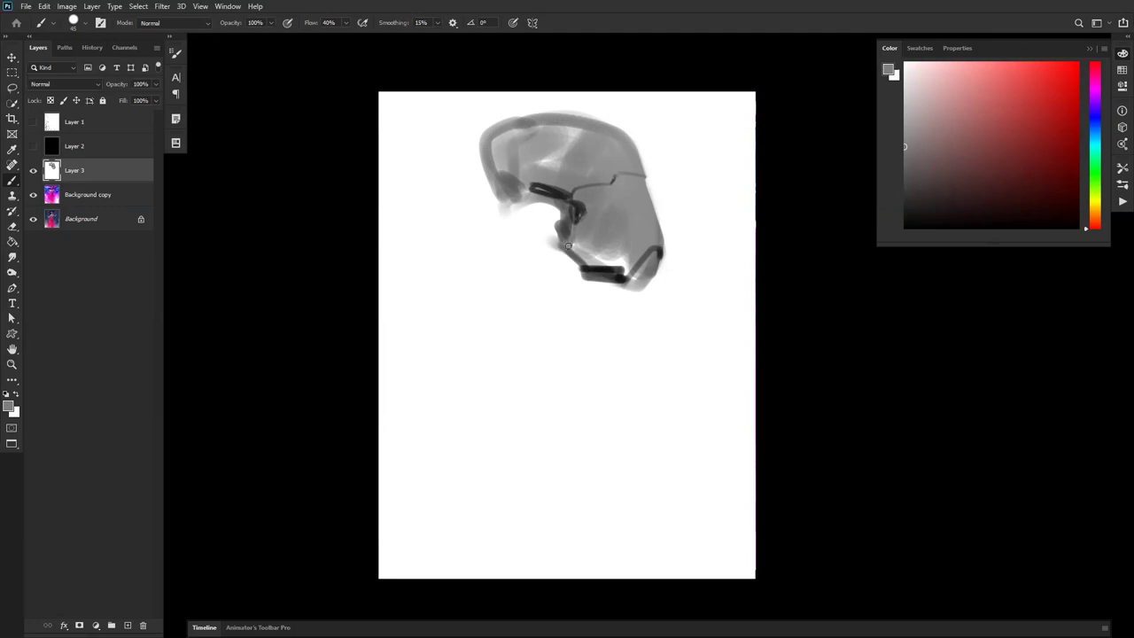
drag(622, 268, 585, 254)
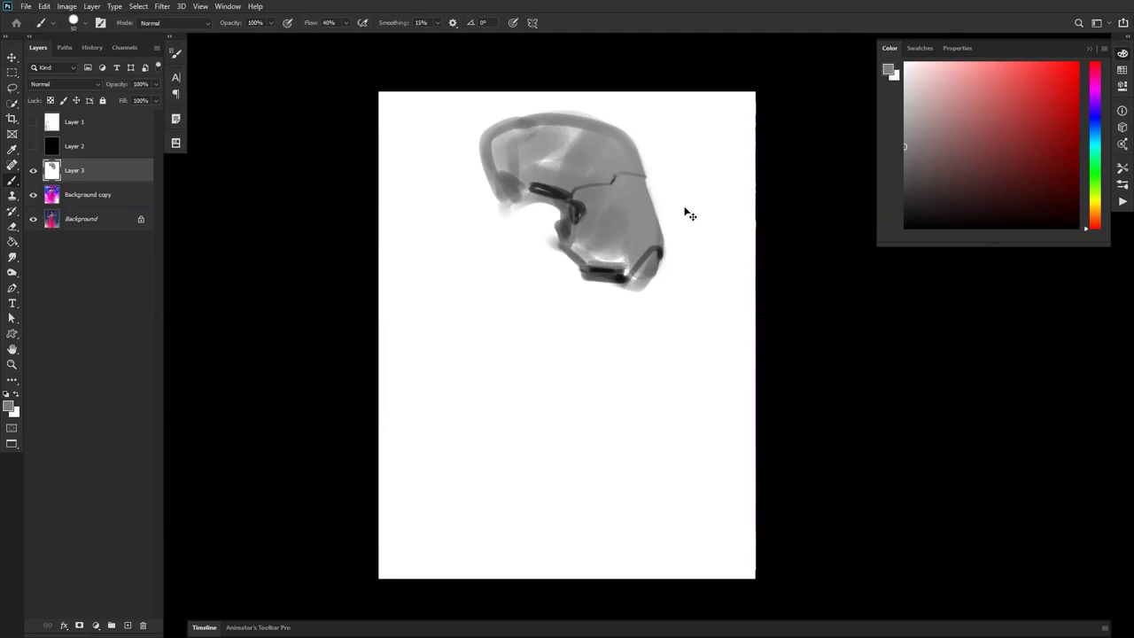
Thicken the seam across the helmet in black and build up the contour at the back of the head.
key(ctrl+shift+h)
key(d)
mouse_move(491, 174)
mouse_down()
mouse_move(514, 167)
mouse_move(564, 187)
mouse_up()
key(ctrl+shift+h)
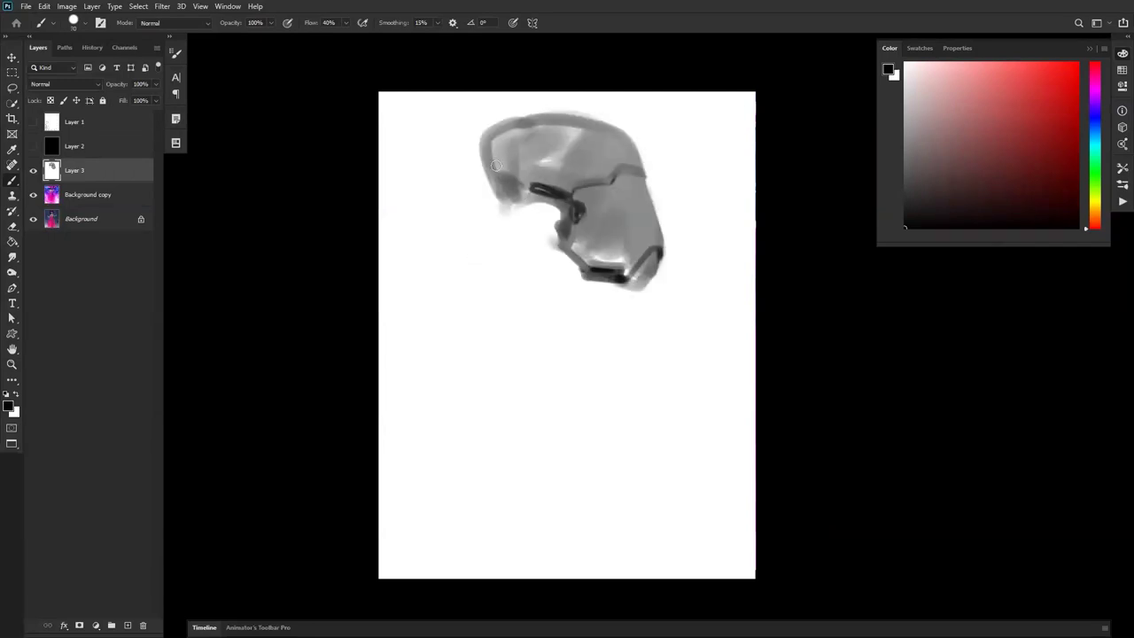
mouse_move(483, 132)
mouse_down()
mouse_move(503, 216)
mouse_move(547, 209)
mouse_move(562, 230)
mouse_move(496, 225)
mouse_up()
key(x)
mouse_move(496, 224)
mouse_down()
mouse_move(550, 213)
mouse_move(553, 234)
mouse_move(497, 229)
mouse_move(511, 229)
mouse_move(498, 205)
mouse_move(502, 218)
mouse_move(539, 198)
mouse_move(560, 228)
mouse_up()
key(x)
Paint the outlines of the neck and the pointed collar beneath the helmet with a smaller black brush.
drag(581, 276, 570, 305)
key(bracketleft)
key(bracketleft)
mouse_move(496, 205)
mouse_down()
mouse_move(501, 250)
mouse_move(487, 307)
mouse_up()
mouse_move(501, 232)
mouse_down()
mouse_move(458, 314)
mouse_move(541, 400)
mouse_up()
mouse_move(580, 276)
mouse_down()
mouse_move(565, 362)
mouse_move(543, 403)
mouse_up()
mouse_move(572, 305)
mouse_down()
mouse_move(599, 347)
mouse_move(563, 392)
mouse_up()
drag(576, 319, 556, 385)
mouse_move(582, 328)
mouse_down()
mouse_move(566, 388)
mouse_move(586, 360)
mouse_up()
Mirror the view, enlarge the brush and paint shading down the front and side of the neck.
key(ctrl+shift+h)
key(bracketright)
key(bracketright)
key(bracketright)
key(bracketright)
drag(560, 280, 581, 383)
mouse_move(567, 303)
mouse_down()
mouse_move(587, 241)
mouse_move(593, 405)
mouse_up()
mouse_move(615, 215)
mouse_down()
mouse_move(619, 299)
mouse_move(640, 320)
mouse_move(663, 301)
mouse_move(645, 286)
mouse_move(577, 372)
mouse_up()
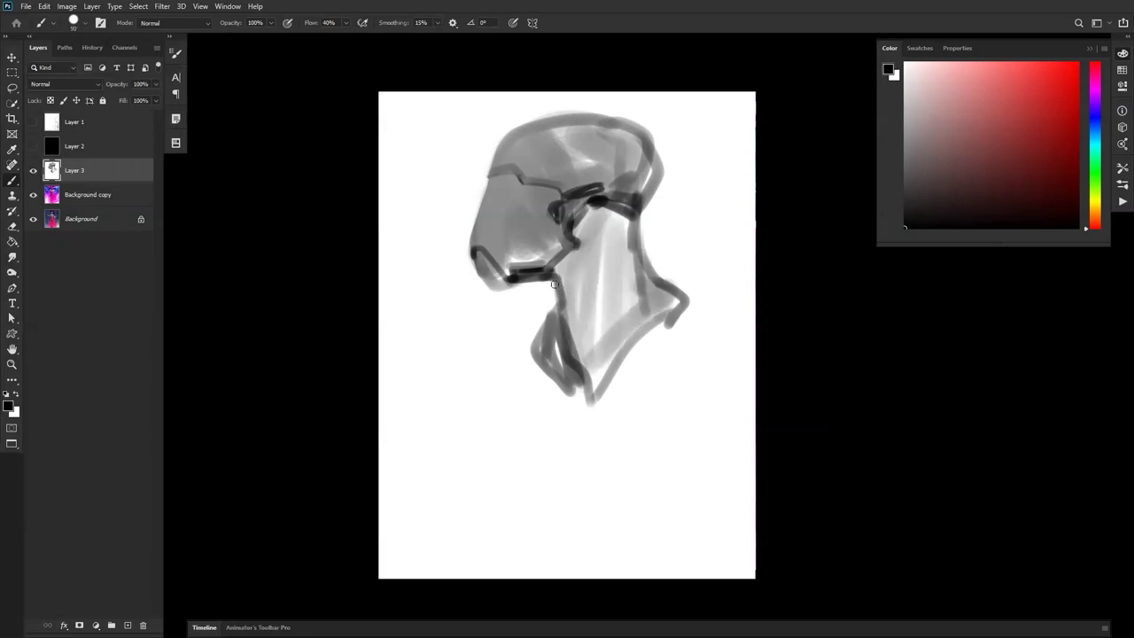
Paint a dark block under the jaw and a dark diagonal strut running down the neck from the ear.
mouse_move(530, 276)
mouse_down()
mouse_move(563, 303)
mouse_move(544, 293)
mouse_move(557, 301)
mouse_move(561, 263)
mouse_up()
drag(602, 207, 583, 286)
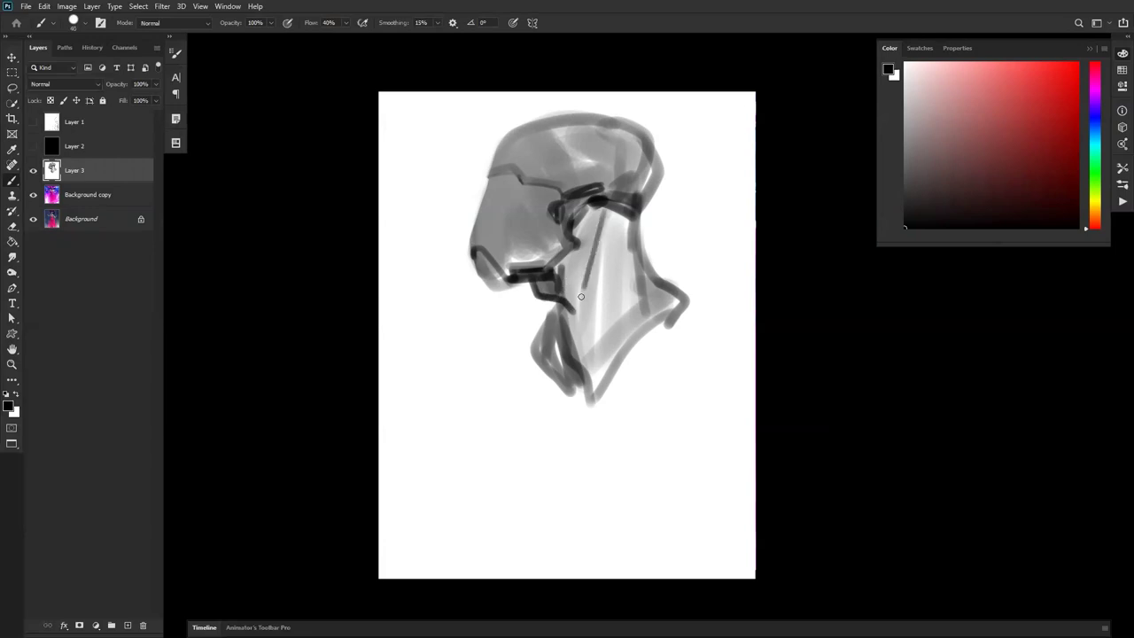
mouse_move(600, 210)
mouse_down()
mouse_move(578, 293)
mouse_move(551, 277)
mouse_move(571, 282)
mouse_move(560, 291)
mouse_up()
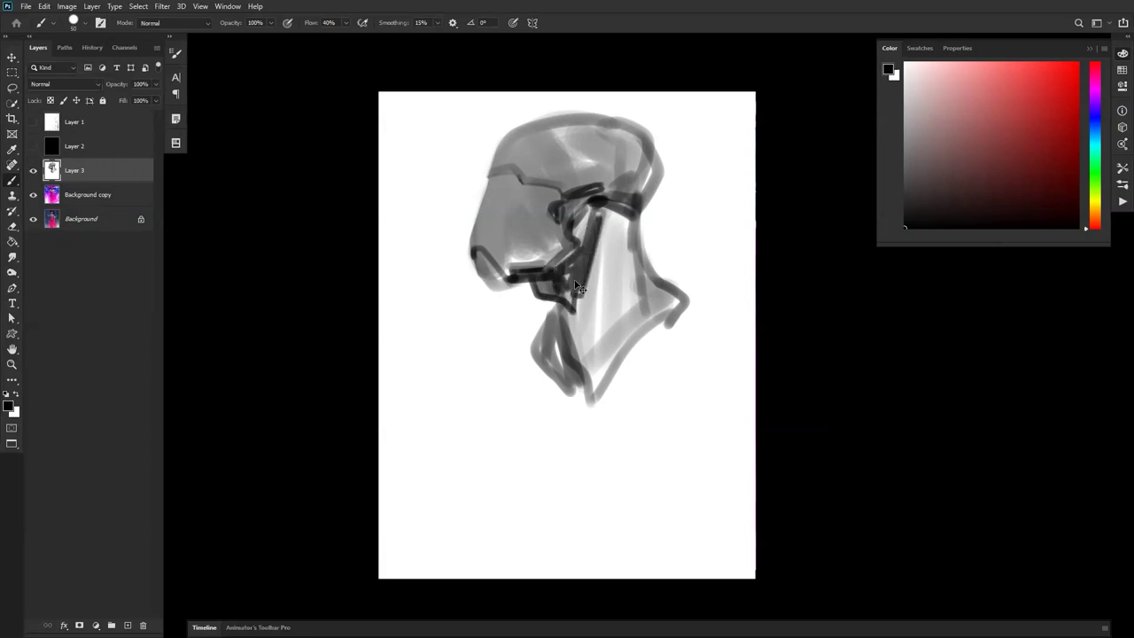
Mirror the view, shrink the brush and add dark rounded pivots and joint details around the neck strut.
key(ctrl+shift+h)
key([)
mouse_move(522, 225)
mouse_down()
mouse_move(526, 214)
mouse_move(557, 251)
mouse_up()
mouse_move(537, 293)
mouse_down()
mouse_move(573, 304)
mouse_move(572, 317)
mouse_move(551, 305)
mouse_move(572, 326)
mouse_move(576, 309)
mouse_move(567, 329)
mouse_move(589, 291)
mouse_move(560, 267)
mouse_move(583, 269)
mouse_move(598, 239)
mouse_move(588, 251)
mouse_move(566, 245)
mouse_move(589, 268)
mouse_move(619, 254)
mouse_move(598, 270)
mouse_move(628, 262)
mouse_move(585, 271)
mouse_move(628, 259)
mouse_up()
alt+click(593, 243)
alt+click(610, 272)
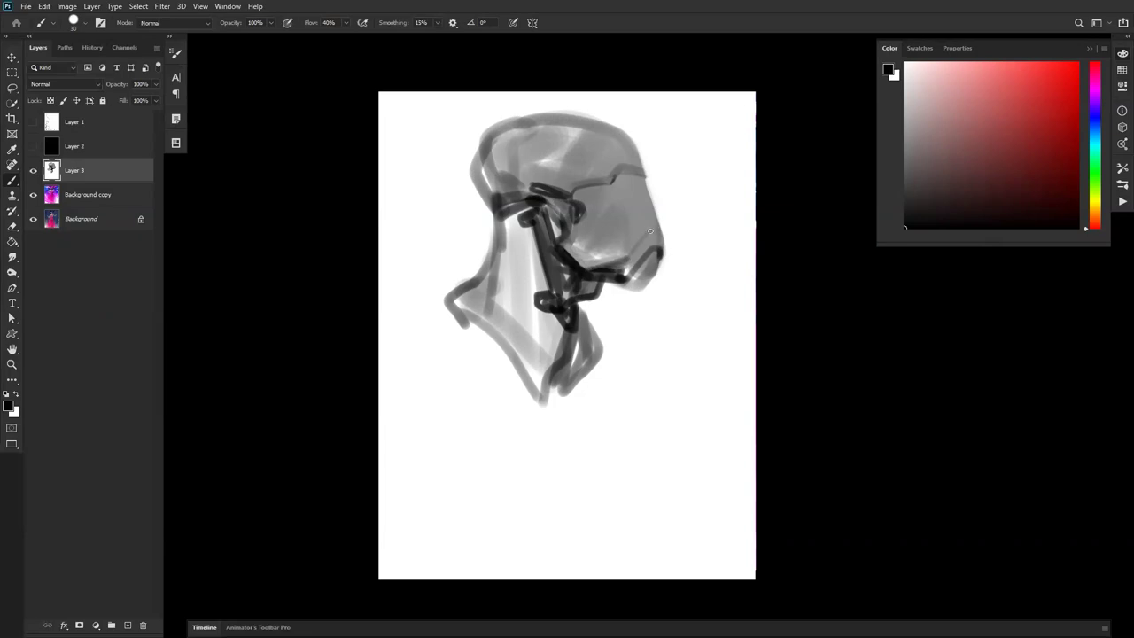
Mirror the view and paint a thin white highlight along the underside of the helmet's seam.
key(ctrl+f)
key(x)
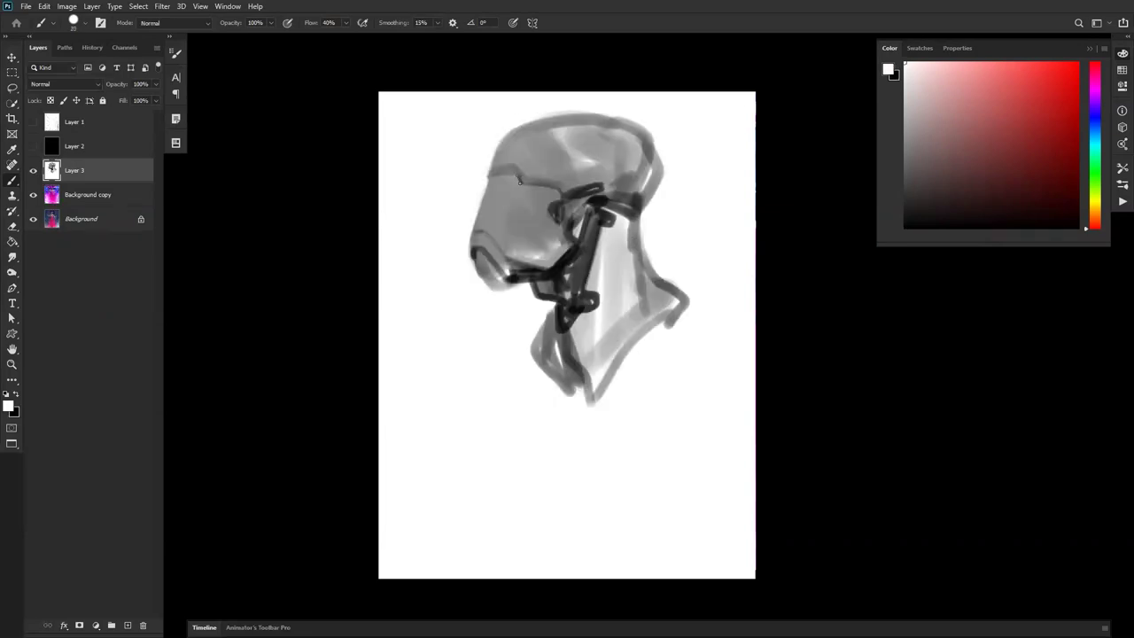
drag(523, 185, 554, 188)
key(h)
key(x)
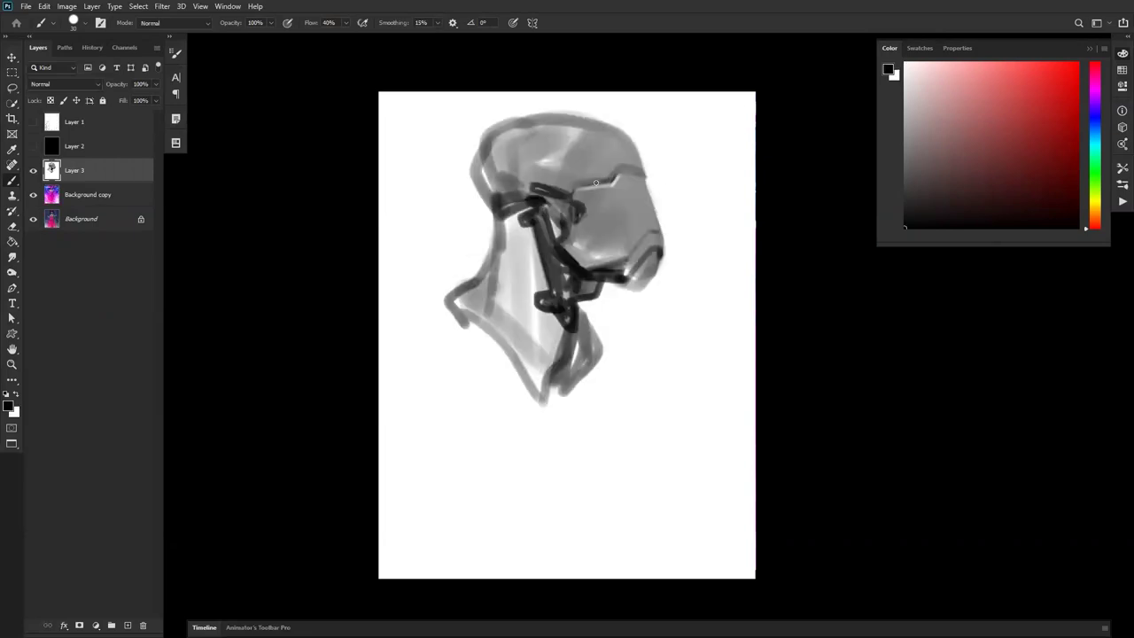
Enlarge the brush, sample a mid grey, shade the side of the cranium and switch to the Smudge tool to blend it.
key(bracketright)
key(bracketright)
key(bracketright)
key(bracketright)
key(bracketright)
key(bracketright)
key(bracketright)
key(bracketright)
alt+click(574, 172)
mouse_move(559, 160)
mouse_down()
mouse_move(516, 159)
mouse_move(569, 166)
mouse_move(543, 172)
mouse_move(512, 158)
mouse_move(567, 144)
mouse_up()
key(r)
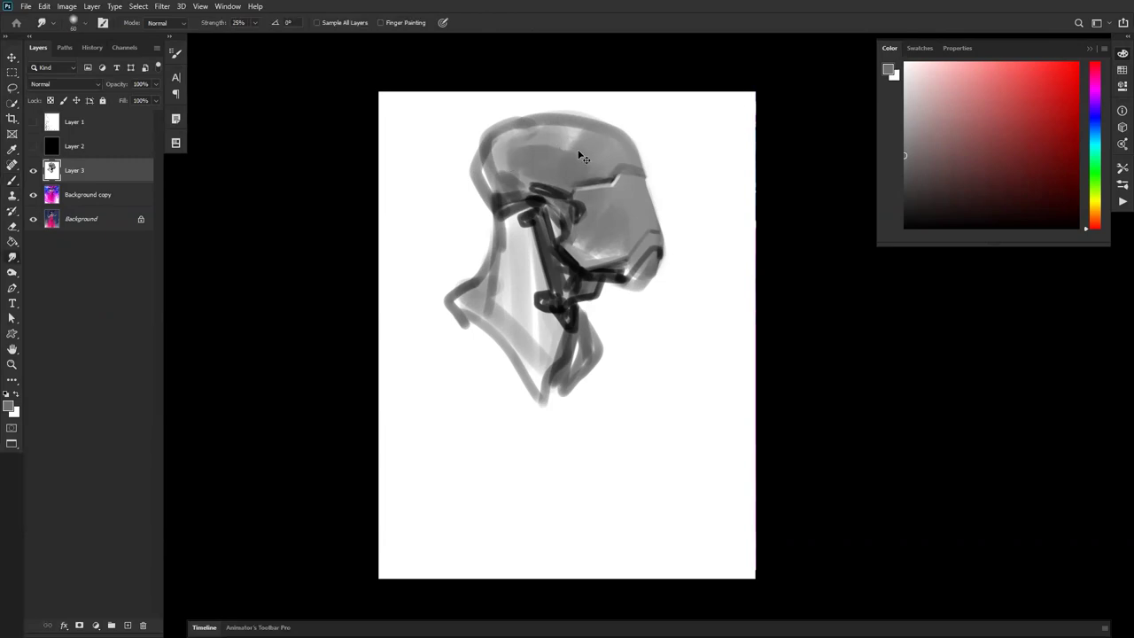
Return to the brush and even out the cranium's top and back with sampled light and mid greys.
key(b)
alt+click(567, 138)
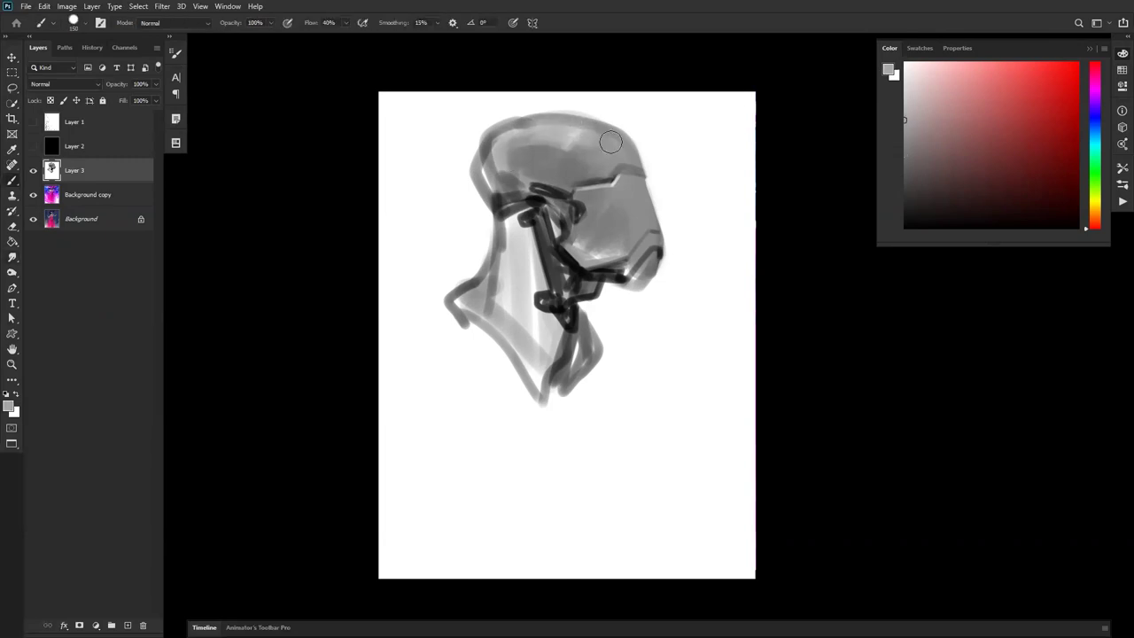
alt+click(604, 158)
alt+click(546, 128)
drag(533, 129, 520, 133)
alt+click(547, 160)
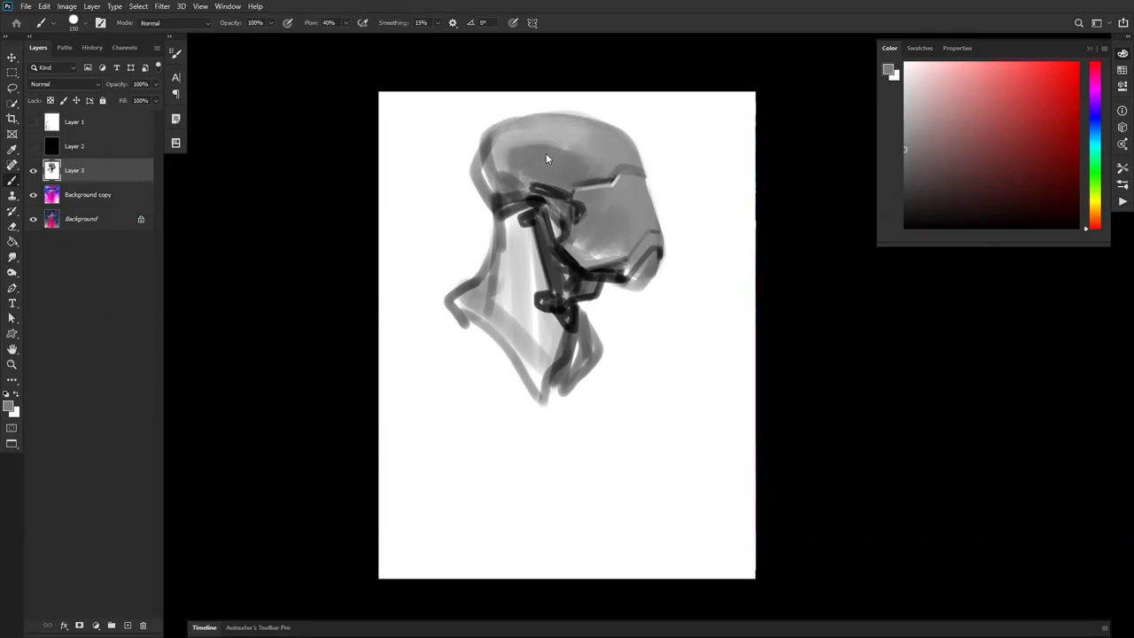
alt+click(497, 194)
mouse_move(488, 152)
mouse_down()
mouse_move(489, 184)
mouse_move(498, 137)
mouse_move(511, 151)
mouse_move(499, 188)
mouse_move(485, 177)
mouse_move(500, 138)
mouse_move(601, 130)
mouse_move(559, 137)
mouse_up()
alt+click(510, 151)
Mirror the view, shrink the brush, sample white and trim the contour at the back of the head.
key(ctrl+shift+h)
key(d)
key([)
key([)
key([)
key([)
key([)
alt+click(656, 134)
drag(661, 170, 650, 203)
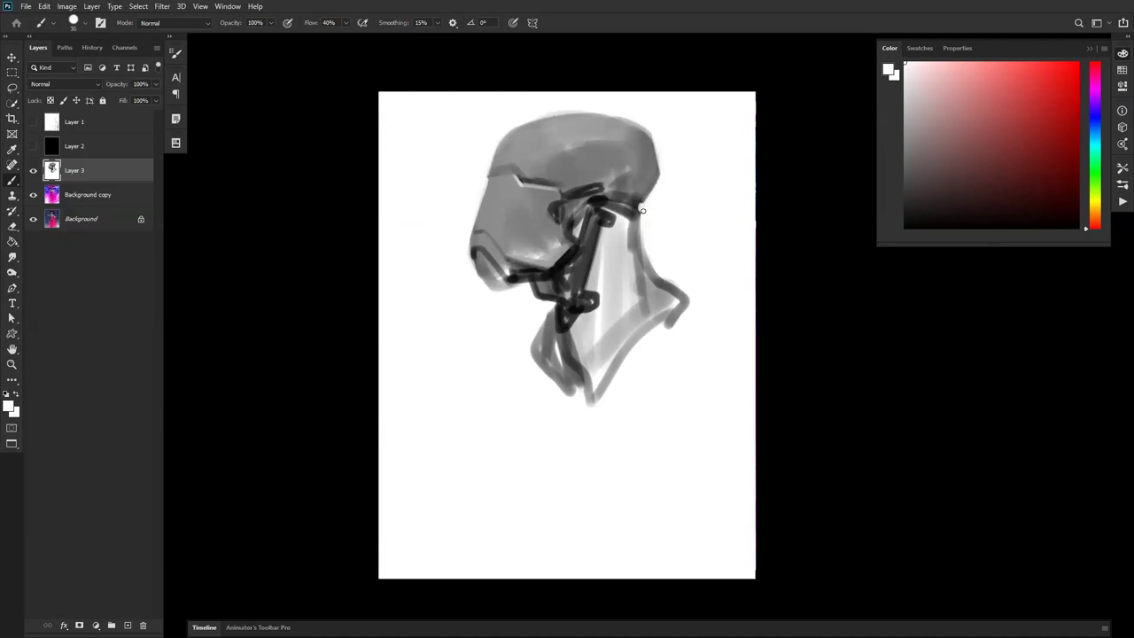
Paint fine black accents at the skull's base and above the ear joint, then undo the last stroke along the neck strut.
key(ctrl+shift+h)
alt+click(515, 199)
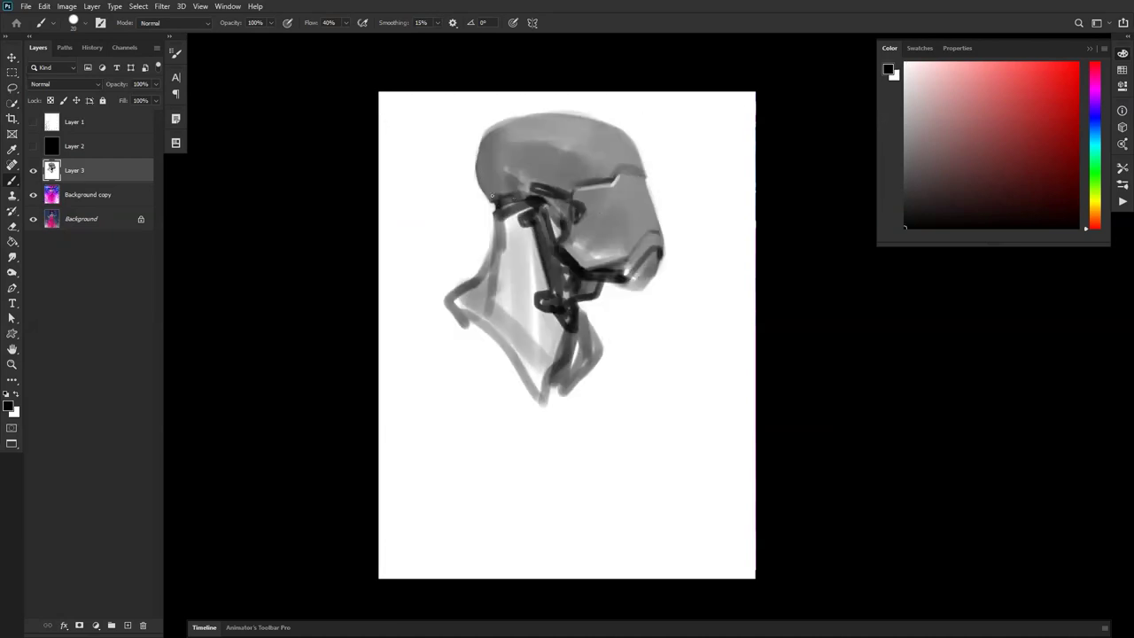
mouse_move(523, 188)
mouse_down()
mouse_move(541, 172)
mouse_move(527, 171)
mouse_up()
key([)
key([)
key(ctrl+f)
key(])
drag(604, 229, 588, 298)
key(ctrl+z)
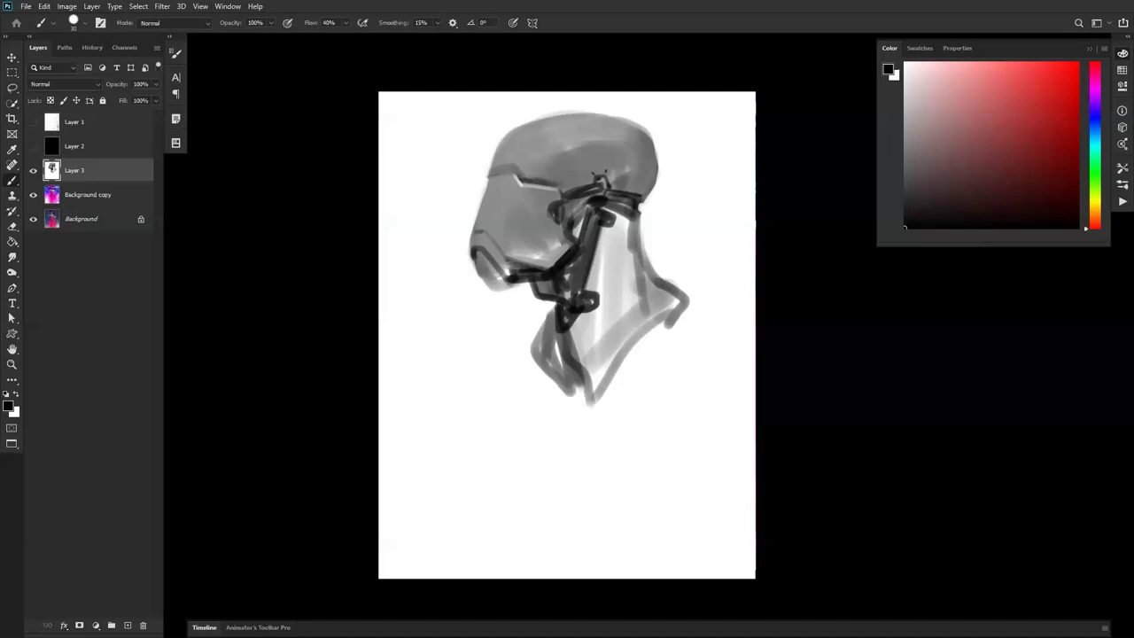
Switch to Calculator, divide 1200 by 50 and clear the result.
key(XF86Calculator)
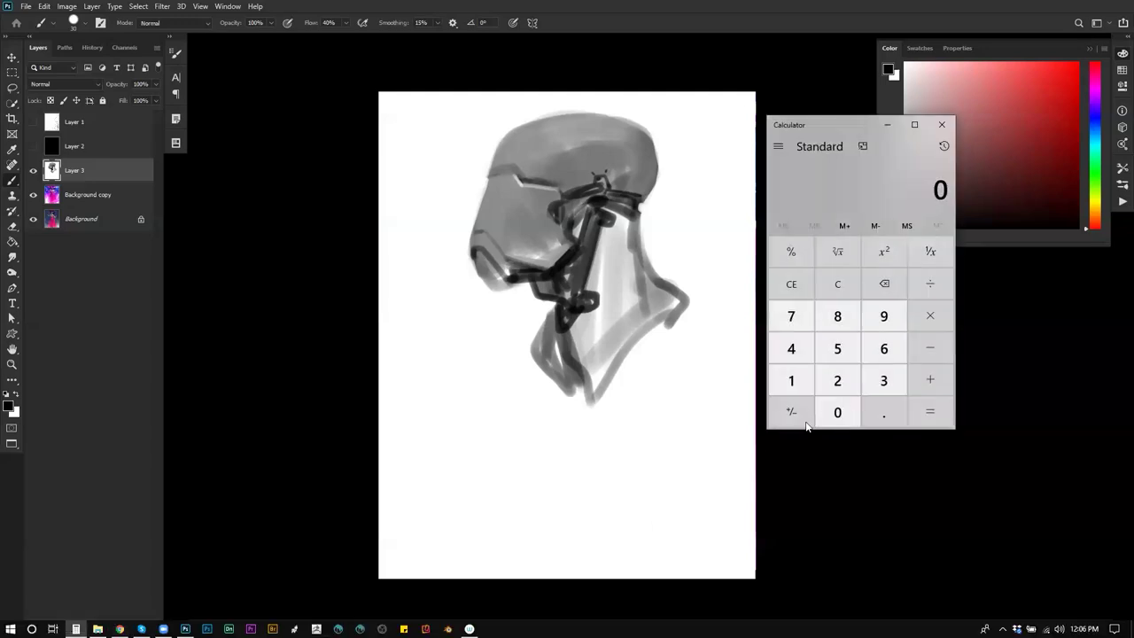
click(791, 380)
click(837, 380)
click(838, 412)
click(837, 412)
click(930, 283)
click(837, 348)
click(837, 412)
click(931, 413)
click(837, 283)
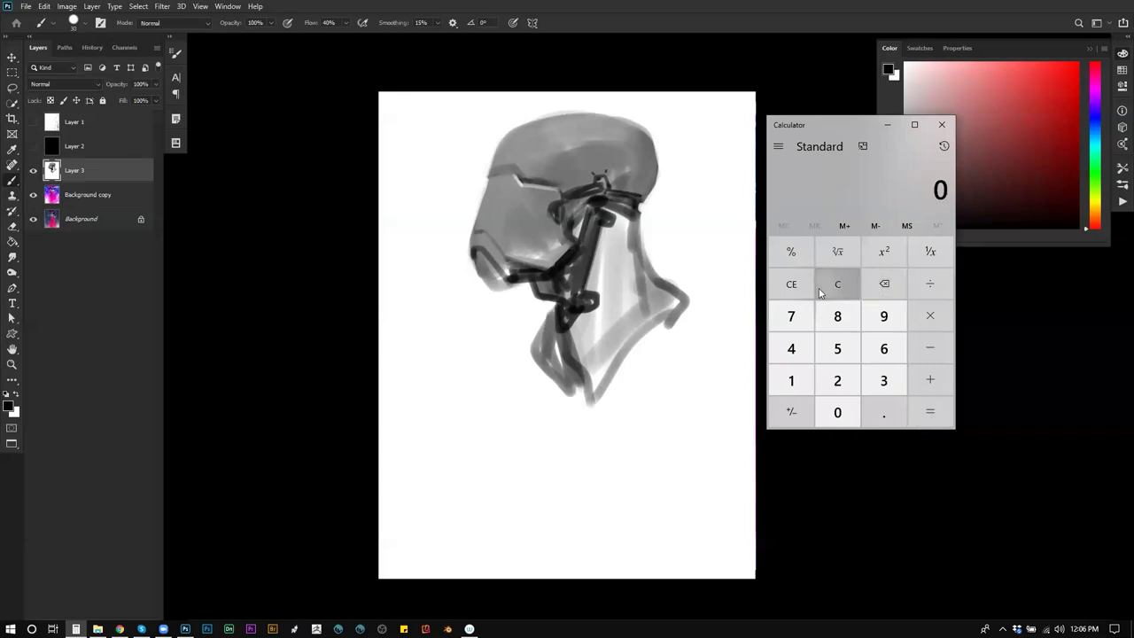
Divide 2000 by 50 and close Calculator to return to the painting.
click(837, 380)
click(837, 412)
click(837, 412)
click(837, 412)
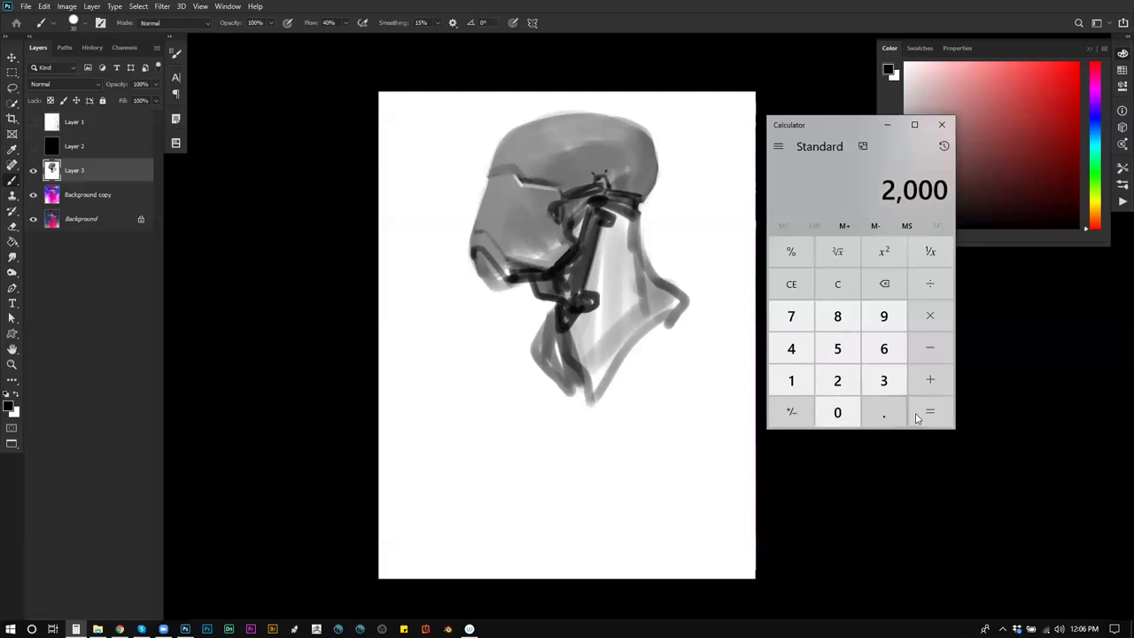
click(940, 279)
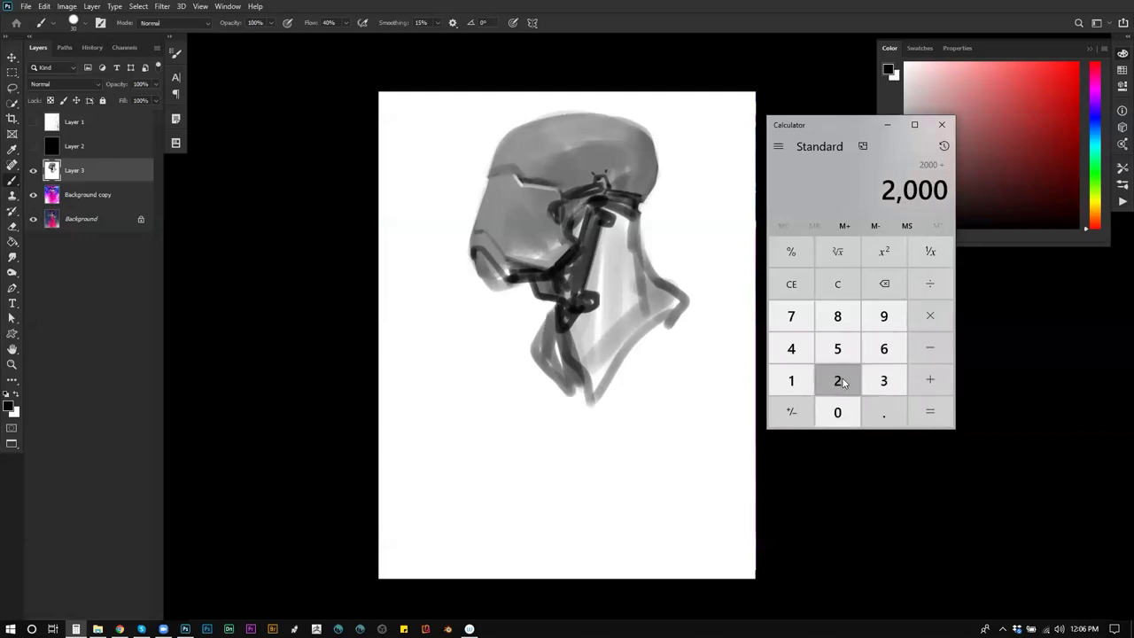
click(837, 348)
click(837, 412)
click(929, 412)
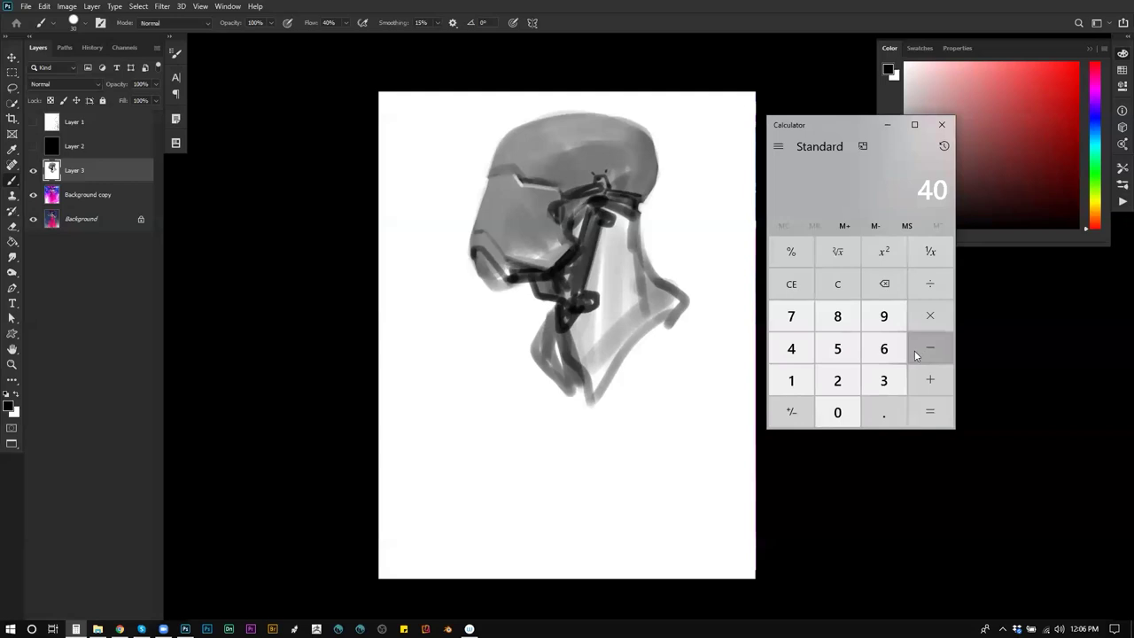
click(941, 124)
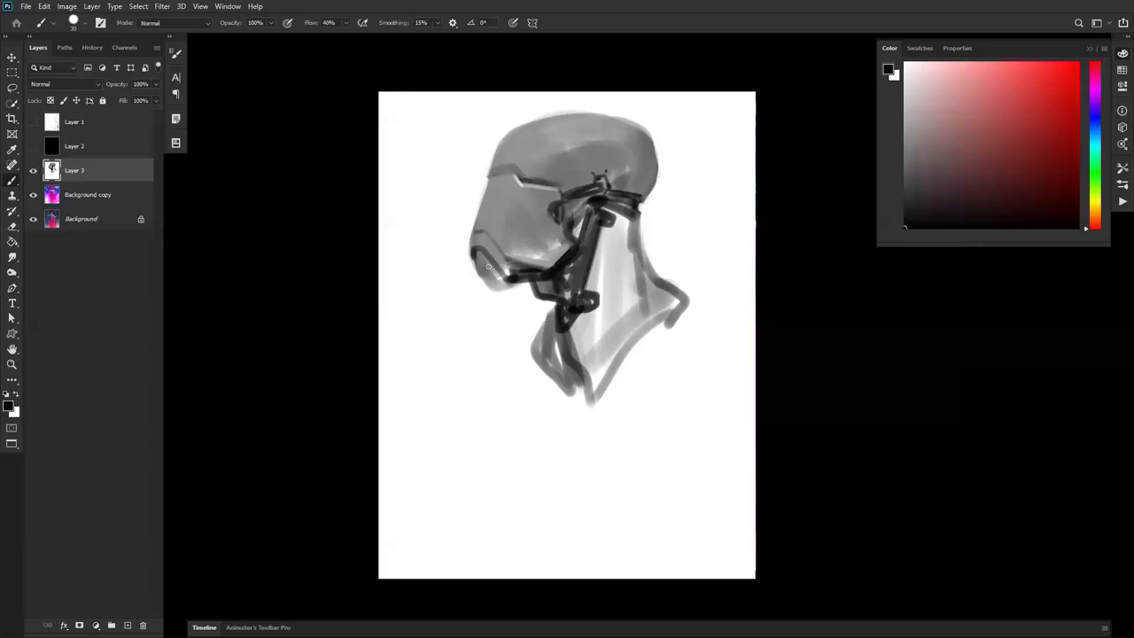
Mirror the view repeatedly and paint dark seam marks and a small black opening at the mask's snout, sampling nearby tones.
key(ctrl+shift+h)
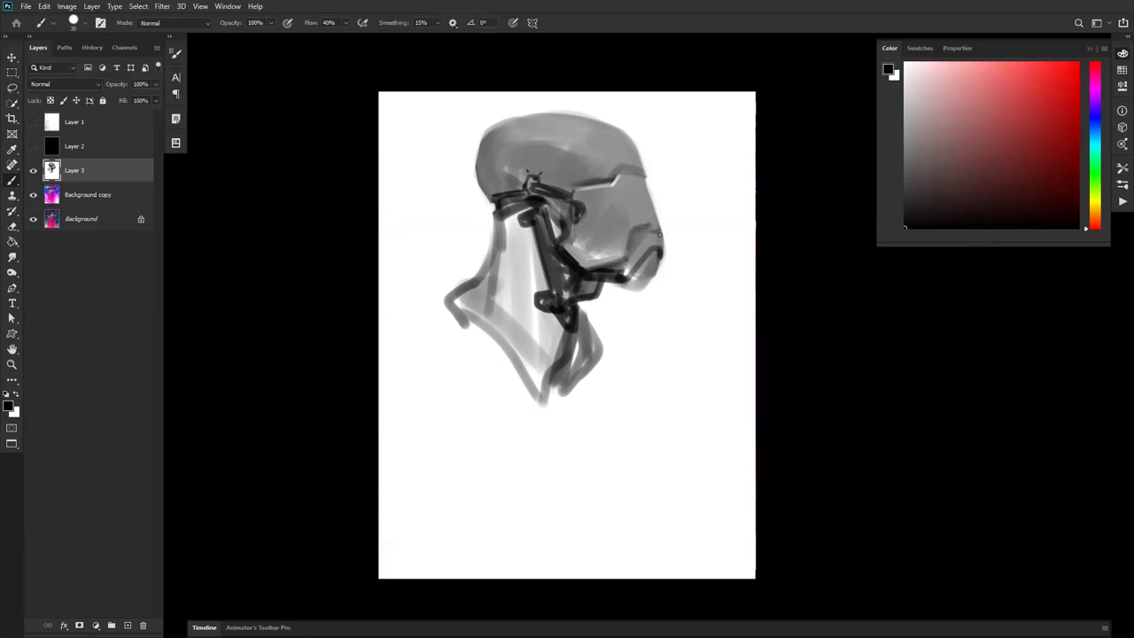
key(h)
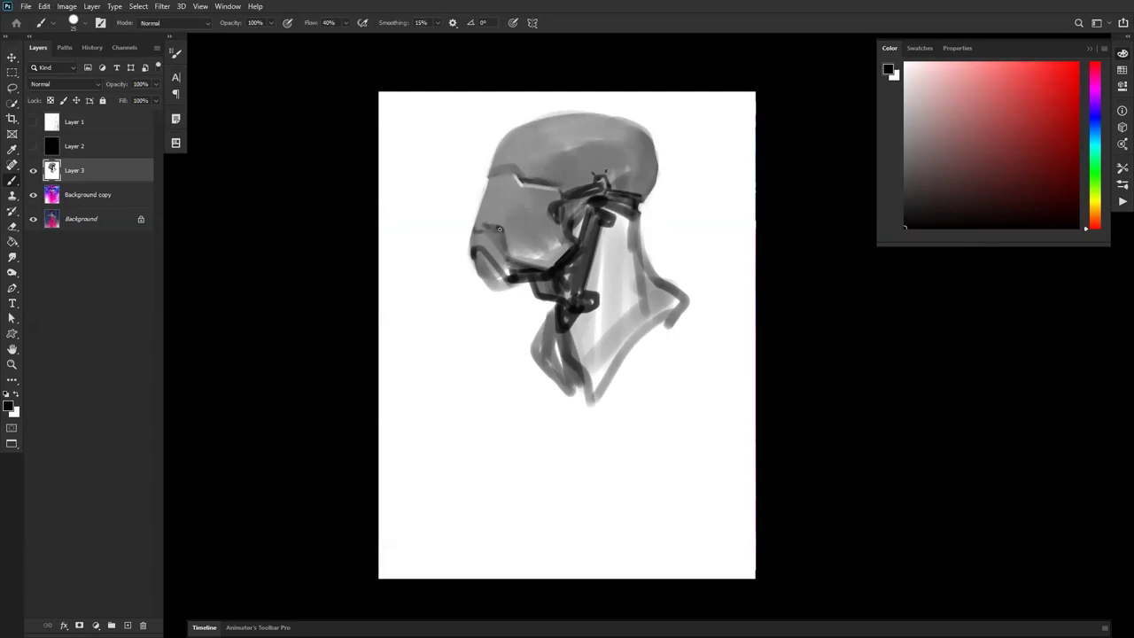
key(h)
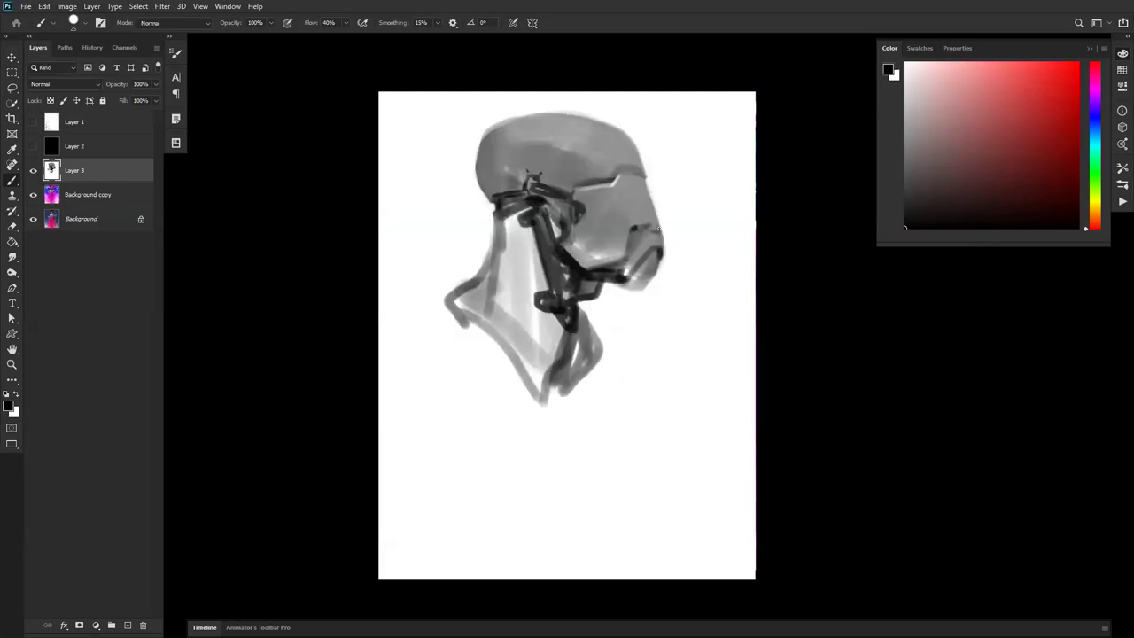
alt+click(658, 230)
alt+click(663, 226)
alt+click(664, 231)
key(d)
drag(659, 228, 663, 231)
mouse_move(646, 237)
mouse_down()
mouse_move(639, 247)
mouse_move(656, 237)
mouse_up()
key(ctrl+shift+h)
key(bracketleft)
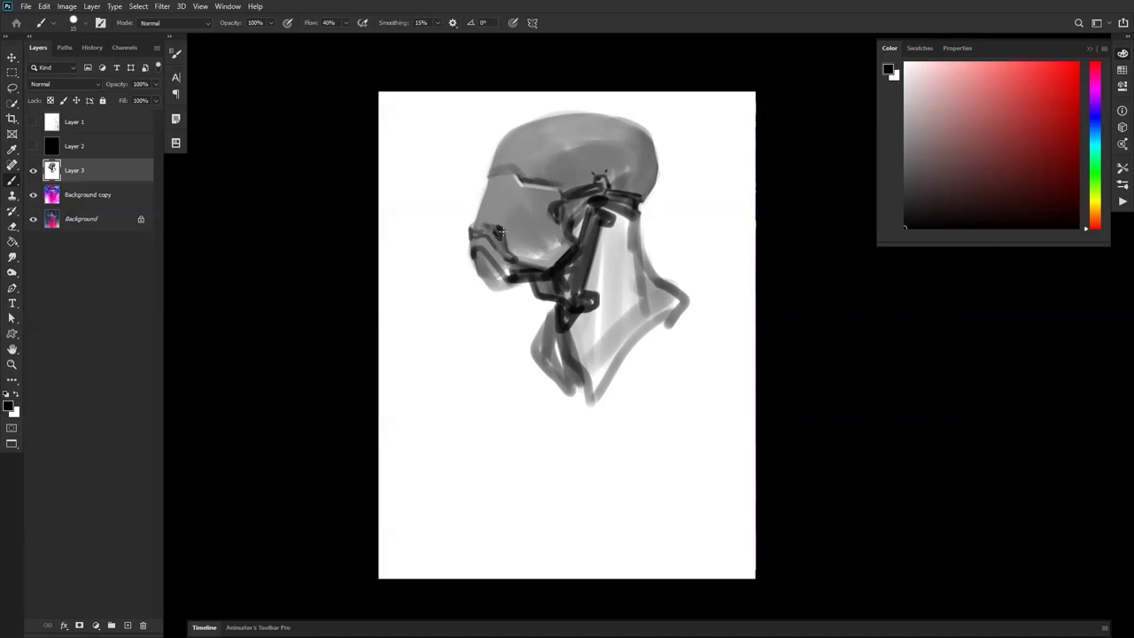
Sharpen the rear edge of the cheek plate with small sampled dark and light strokes, alternating black and white.
key(bracketright)
key(h)
key(x)
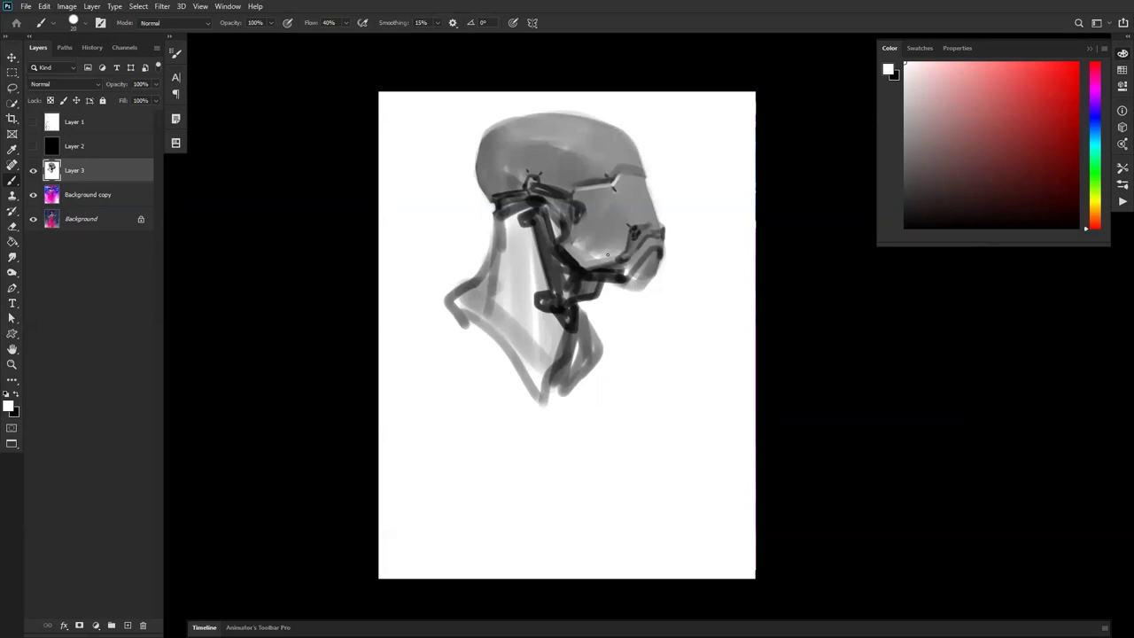
key(x)
alt+click(578, 239)
key(d)
alt+click(599, 212)
key(x)
drag(567, 246, 575, 223)
Sample a near-black tone, enlarge the brush to about 90 and darken the band along the jaw below the cheek plate.
key(ctrl+shift+h)
key(x)
alt+click(574, 246)
alt+click(574, 246)
key(bracketright)
key(bracketright)
key(bracketright)
key(bracketright)
key(bracketright)
key(bracketright)
key(bracketright)
key(bracketright)
key(bracketright)
key(bracketright)
drag(573, 249, 524, 269)
key(h)
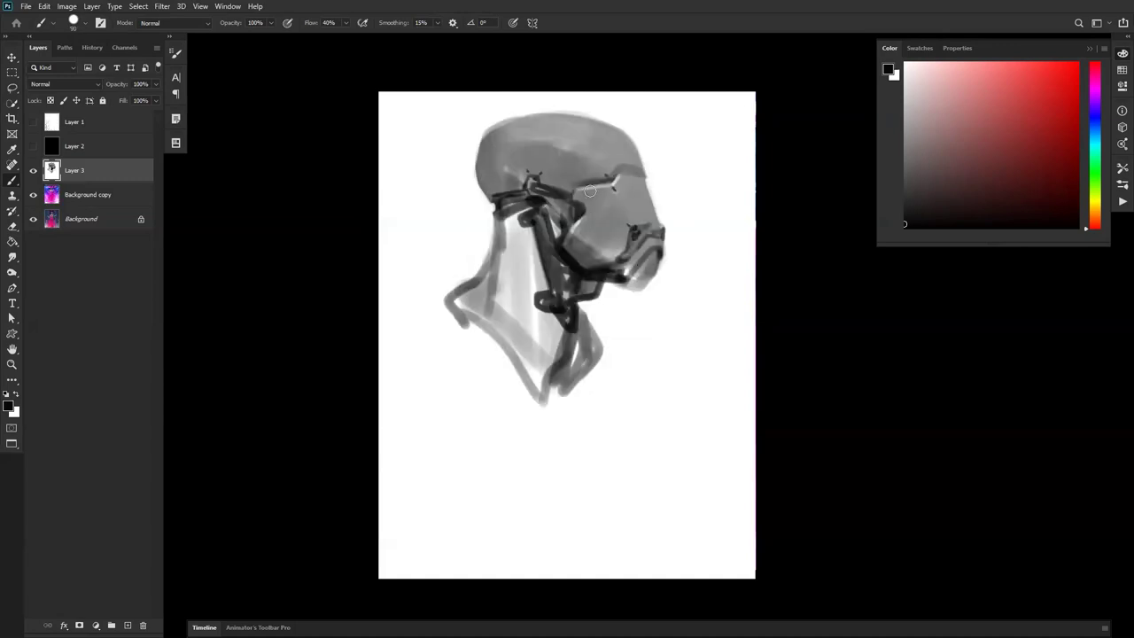
Sample mid greys from the face and shade the lower cheek plate and the side of the skull darker.
alt+click(604, 226)
alt+click(600, 217)
mouse_move(614, 235)
mouse_down()
mouse_move(596, 205)
mouse_move(613, 244)
mouse_up()
alt+click(627, 202)
key(r)
key(b)
alt+click(597, 208)
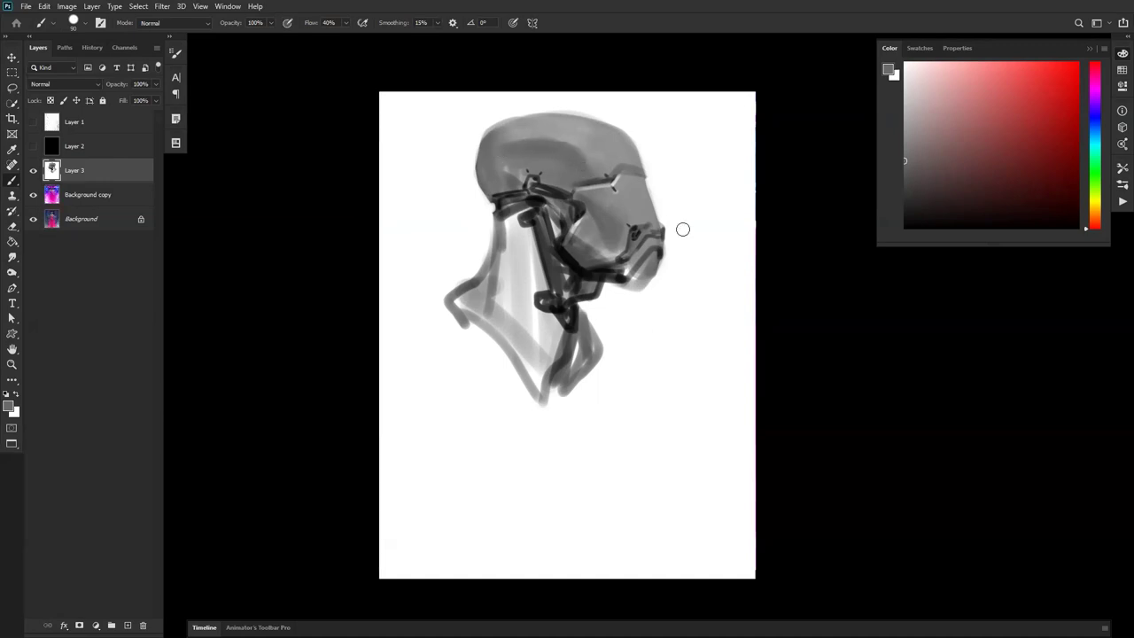
Mirror the view, reduce the brush to 70 and shade the back of the skull in dark grey.
key(ctrl+shift+h)
key(bracketleft)
key(bracketleft)
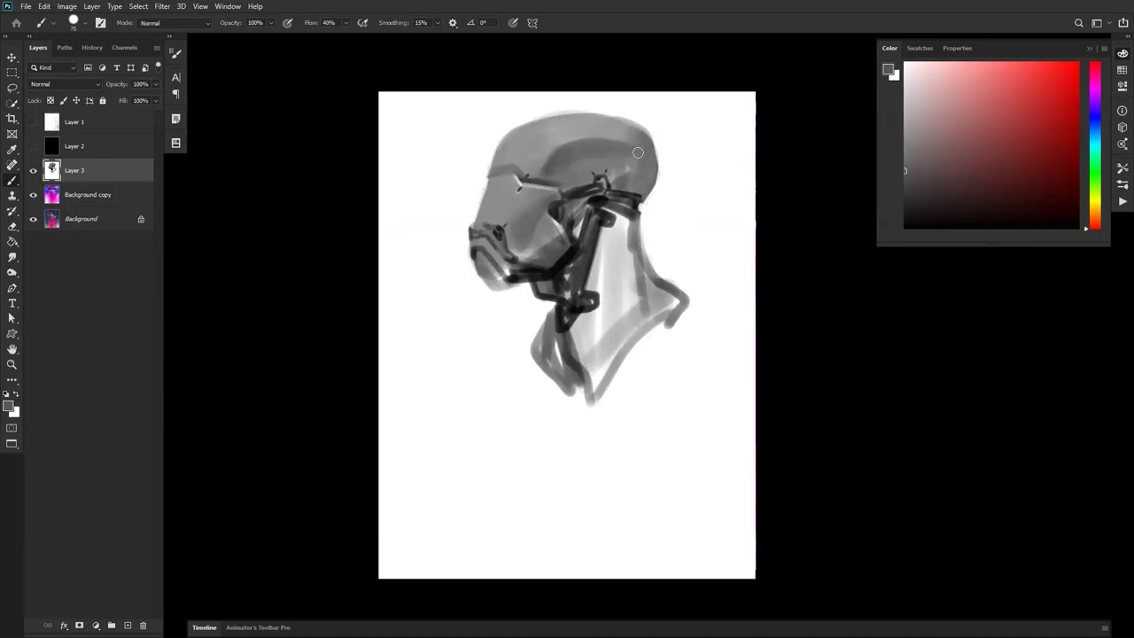
drag(645, 151, 638, 175)
Shrink the brush to 15 and paint black accents along the front end of the brow seam.
key(bracketleft)
key(d)
key(bracketleft)
key(bracketleft)
key(bracketleft)
key(bracketright)
key(bracketleft)
drag(490, 173, 497, 173)
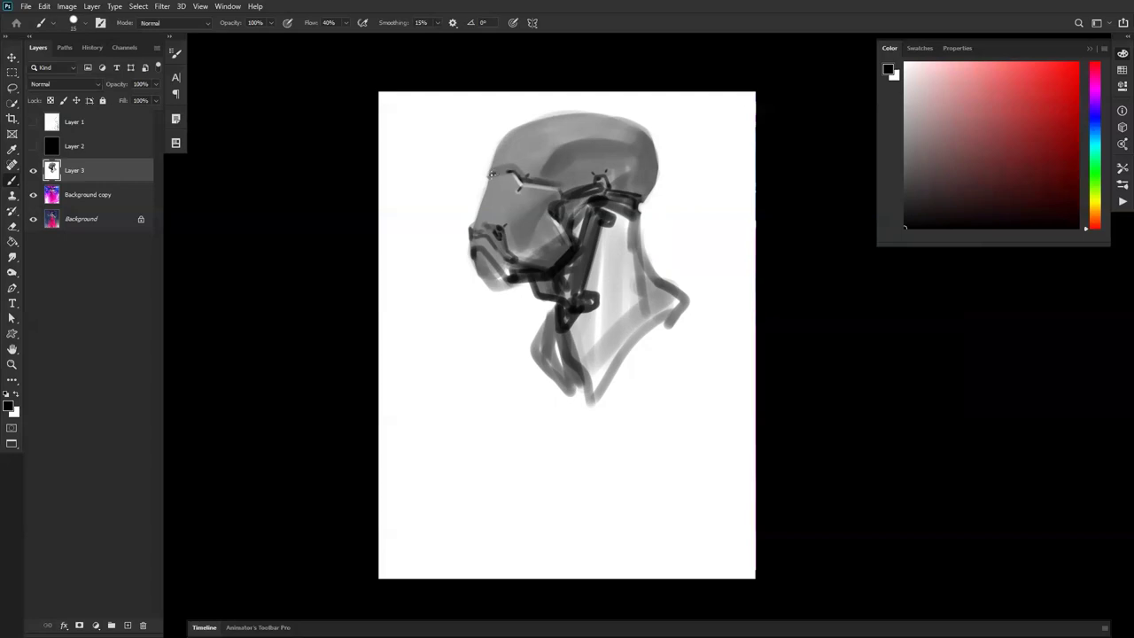
key(ctrl+shift+h)
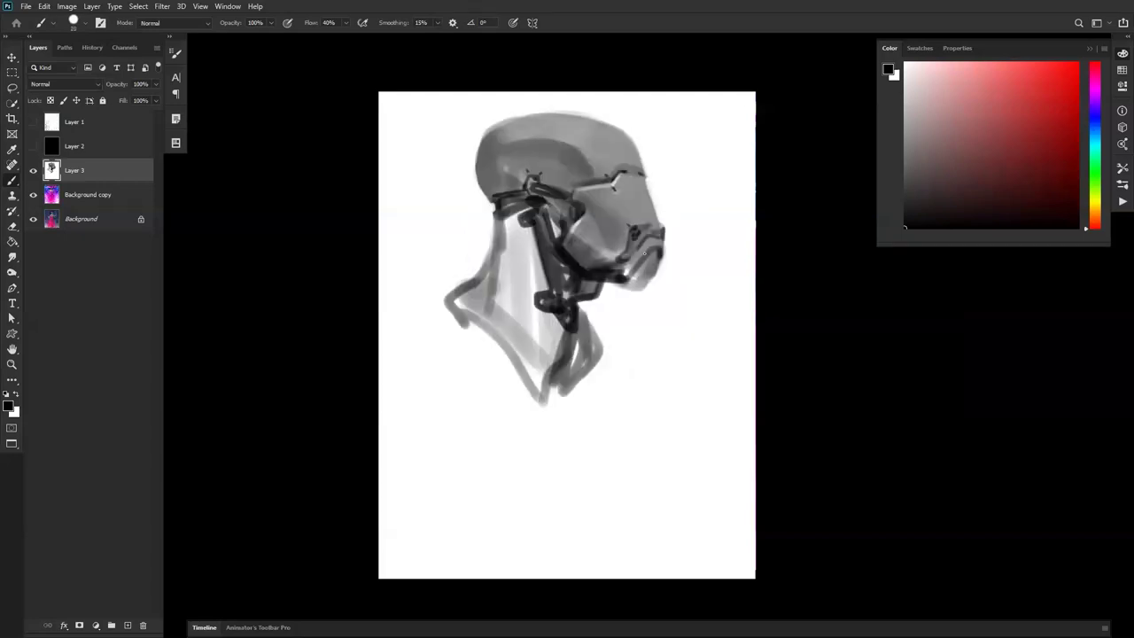
Block in the chin guard in black beneath the snout, enlarging the brush to 40 and sampling its grey.
mouse_move(643, 249)
mouse_down()
mouse_move(641, 288)
mouse_move(630, 286)
mouse_move(650, 259)
mouse_move(635, 289)
mouse_move(601, 276)
mouse_move(632, 296)
mouse_move(651, 275)
mouse_move(615, 285)
mouse_move(628, 289)
mouse_move(659, 257)
mouse_move(638, 300)
mouse_move(620, 293)
mouse_move(653, 255)
mouse_move(610, 282)
mouse_up()
key(bracketright)
key(bracketright)
key(bracketright)
key(bracketright)
key(bracketright)
alt+click(647, 259)
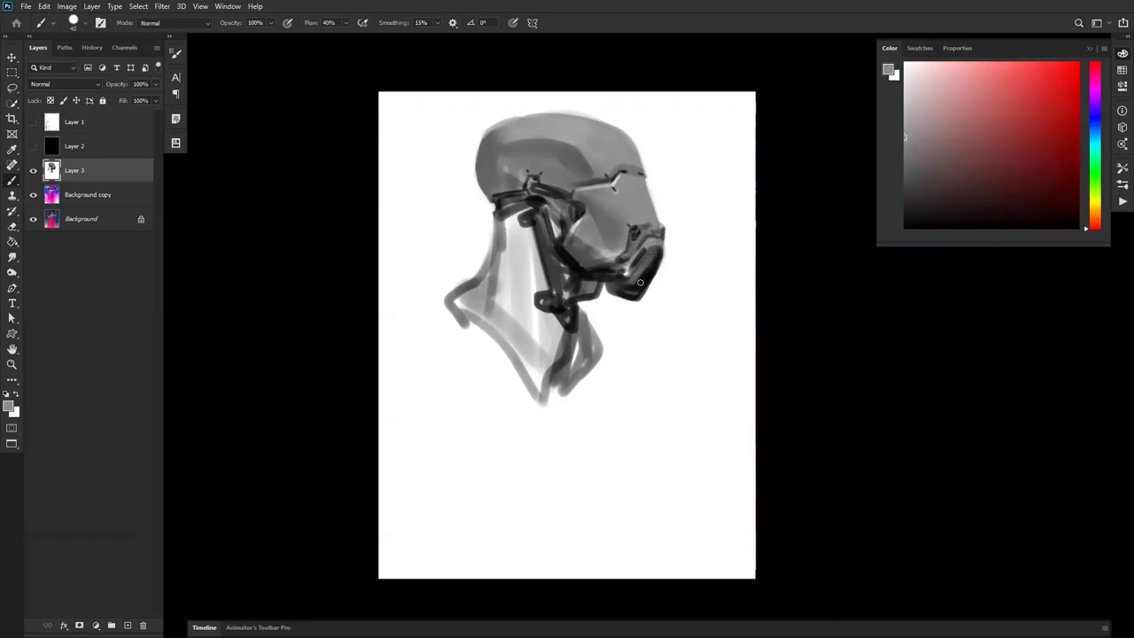
Darken the chin guard with a sampled near-black tone, then trim its outer contour with sampled white.
alt+click(608, 285)
mouse_move(607, 285)
mouse_down()
mouse_move(655, 255)
mouse_move(635, 286)
mouse_move(656, 254)
mouse_up()
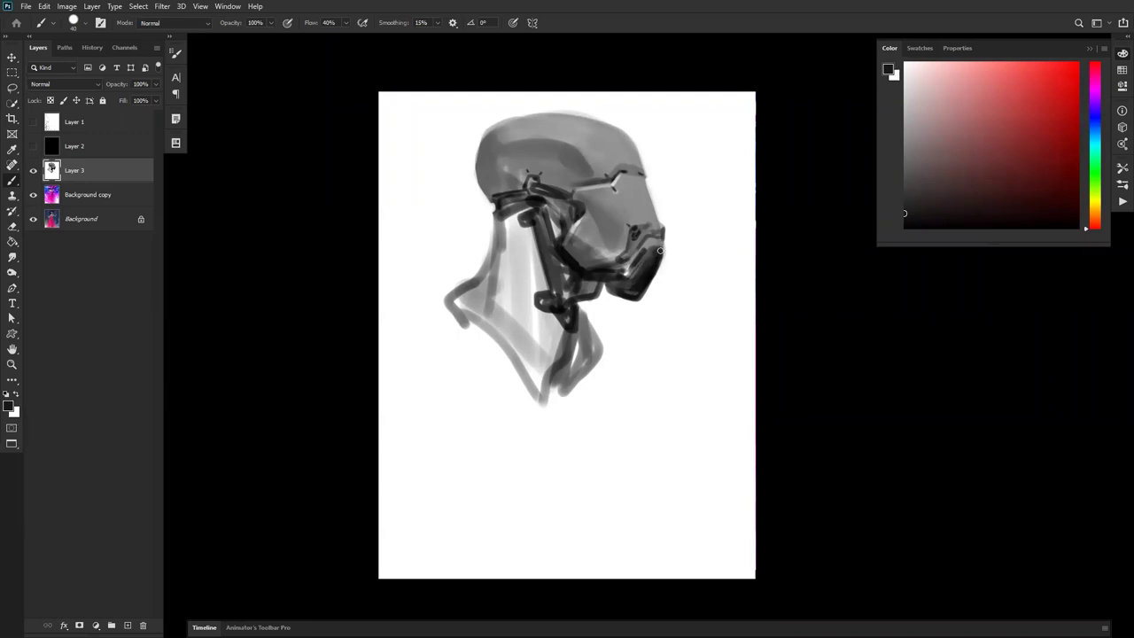
alt+click(673, 246)
drag(665, 257, 641, 299)
Change the screen mode, hide the panels and darken the small hinge piece beneath the jaw.
key(f)
key(f)
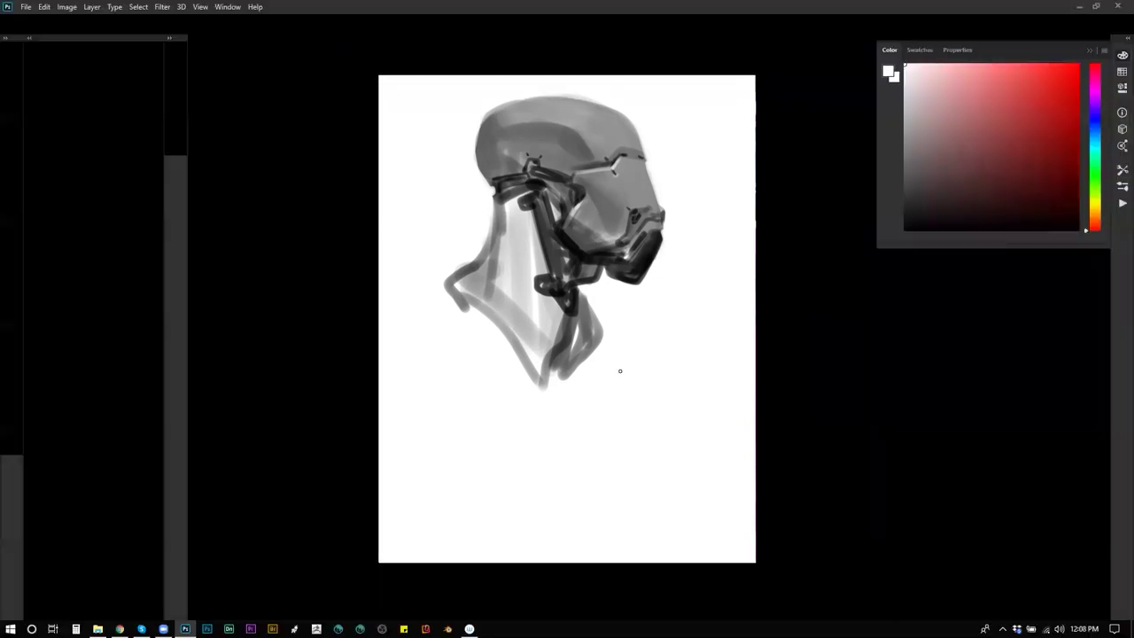
key(ctrl+f)
key(Tab)
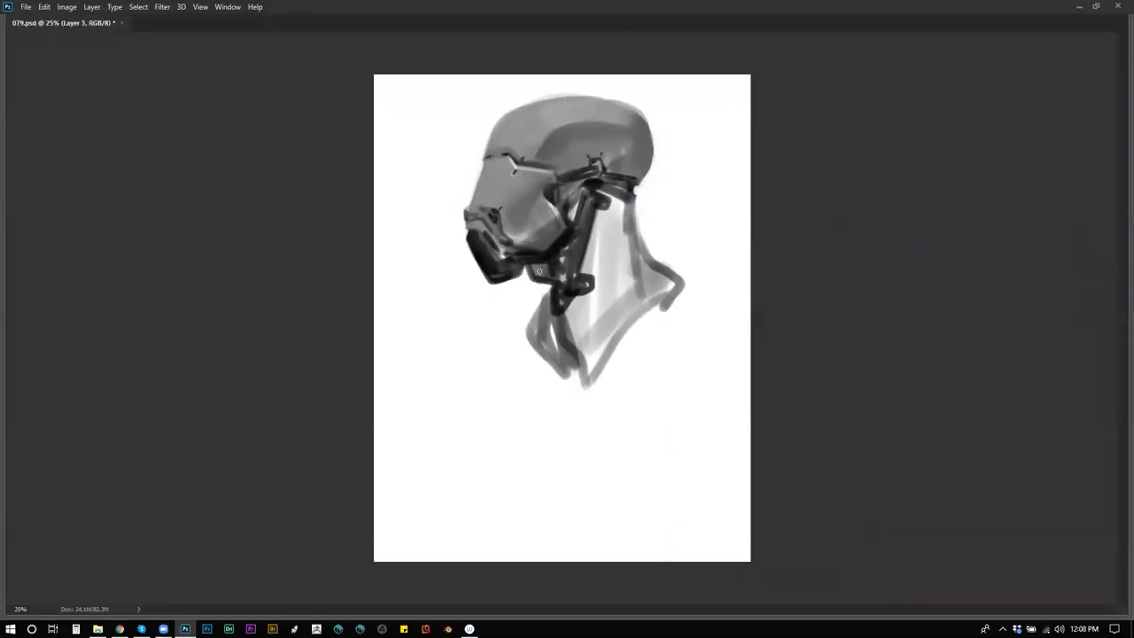
drag(542, 263, 551, 273)
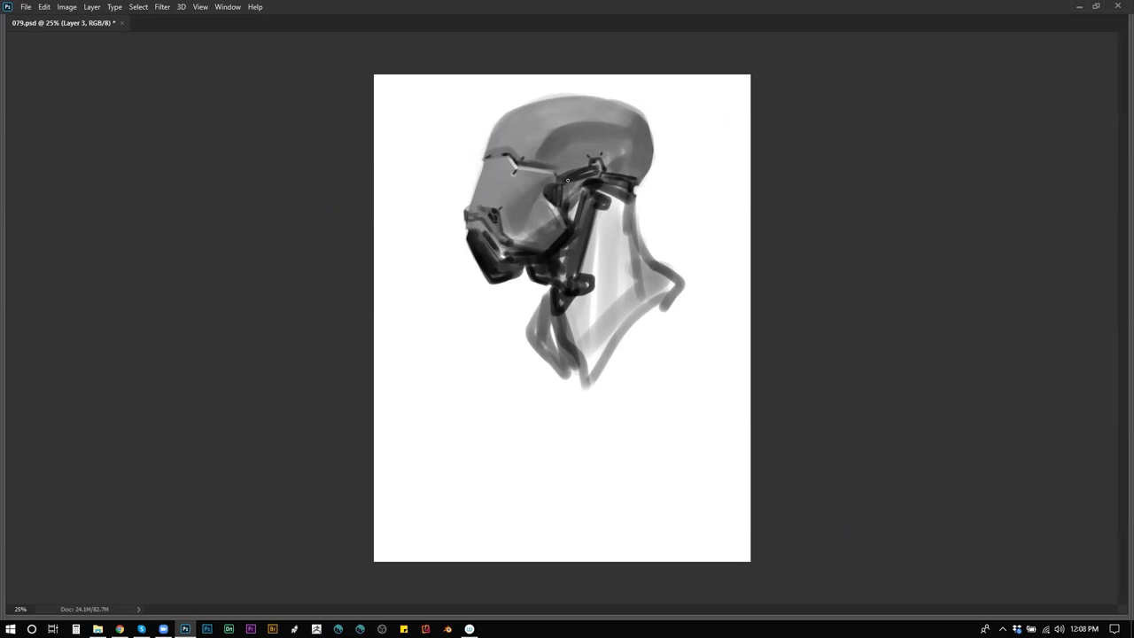
Paint black recesses and thin light highlight lines along the struts between the ear joint and cheek plate.
drag(566, 189, 564, 217)
drag(571, 188, 599, 165)
mouse_move(563, 190)
mouse_down()
mouse_move(594, 174)
mouse_move(566, 192)
mouse_move(574, 225)
mouse_up()
key(ctrl+shift+h)
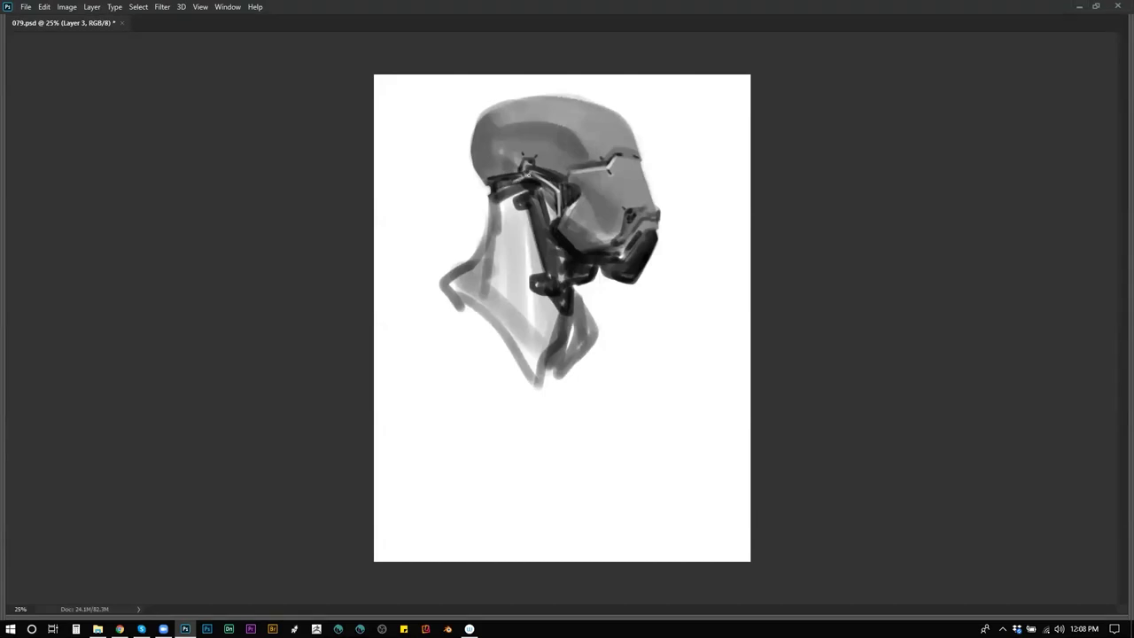
Undo a stroke beside the ear joint, then paint dark accents on the temple connector, skull and forehead.
drag(532, 173, 554, 177)
key(ctrl+z)
drag(570, 183, 576, 189)
key(ctrl+shift+h)
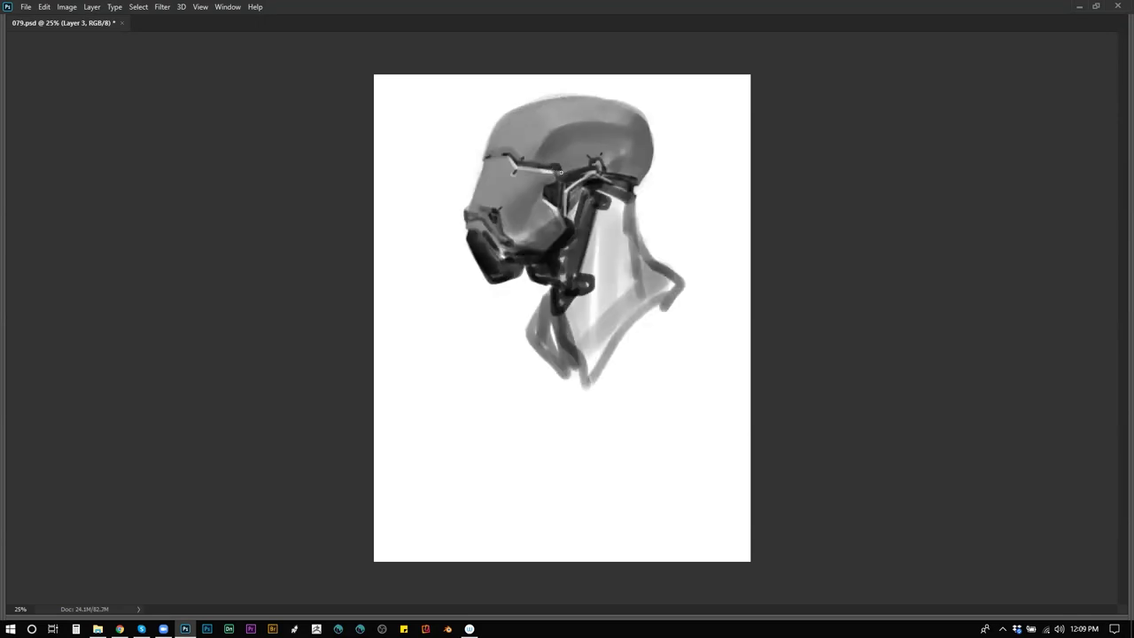
drag(561, 174, 586, 168)
key(ctrl+shift+h)
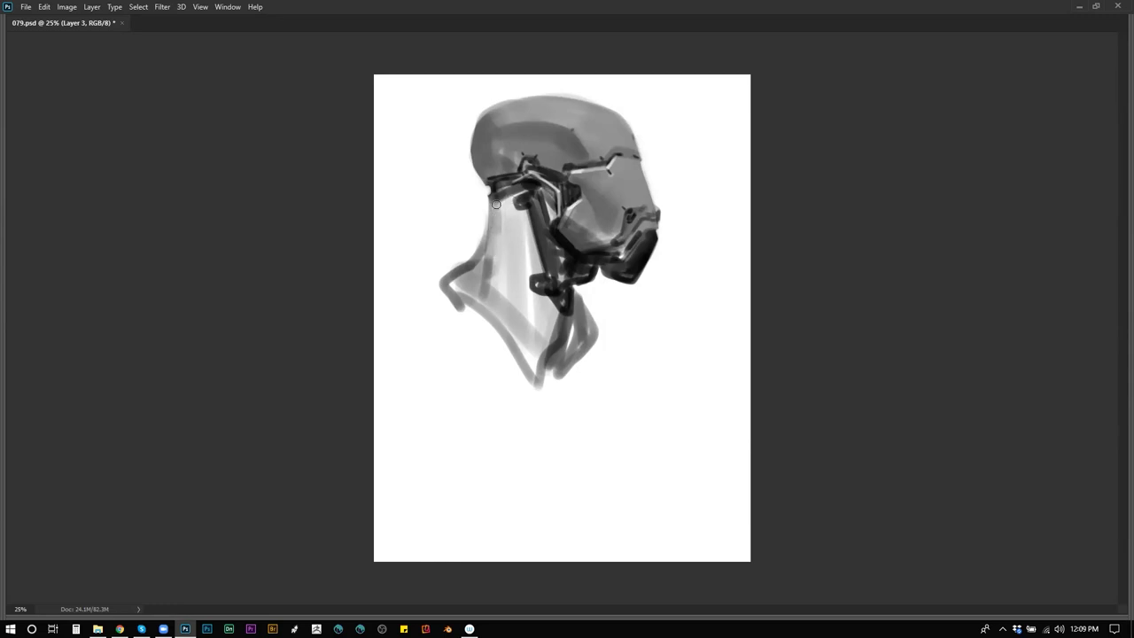
Smooth the back of the neck with an even light grey, undoing a stroke along the neck strut.
mouse_move(522, 187)
mouse_down()
mouse_move(493, 199)
mouse_move(527, 188)
mouse_move(490, 199)
mouse_move(490, 240)
mouse_move(500, 200)
mouse_move(490, 269)
mouse_move(495, 218)
mouse_move(474, 275)
mouse_move(442, 292)
mouse_move(485, 261)
mouse_move(502, 206)
mouse_move(514, 301)
mouse_move(514, 215)
mouse_move(537, 272)
mouse_up()
key(ctrl+z)
key(ctrl+shift+h)
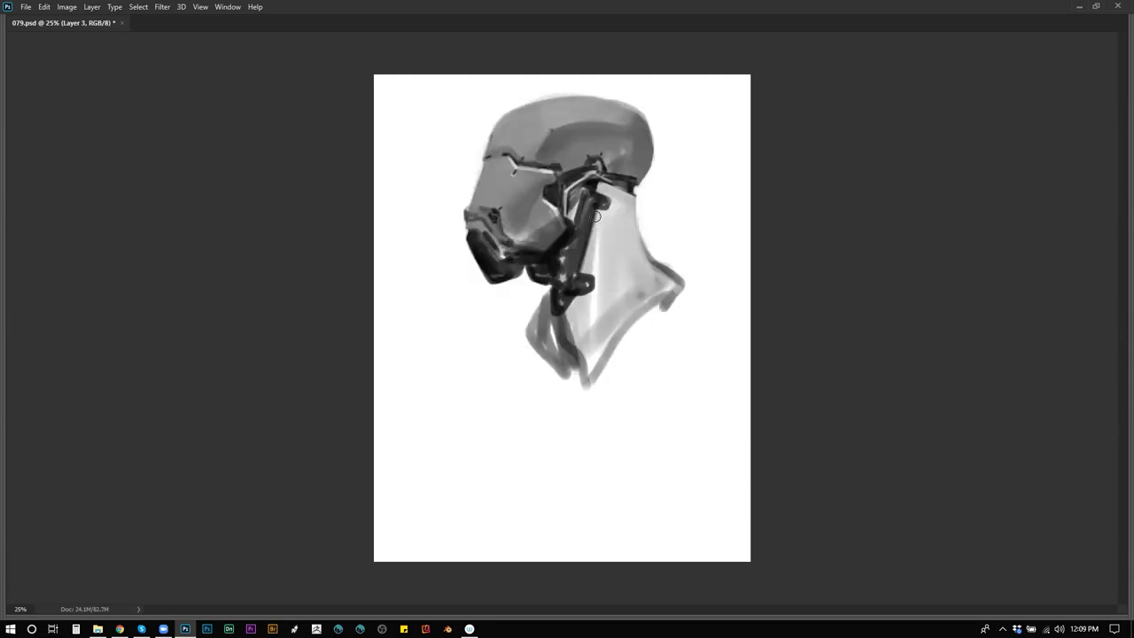
Clean the edge beside the neck strut and draw a thin, angled grey panel line down the neck.
mouse_move(581, 262)
mouse_down()
mouse_move(586, 276)
mouse_move(594, 268)
mouse_up()
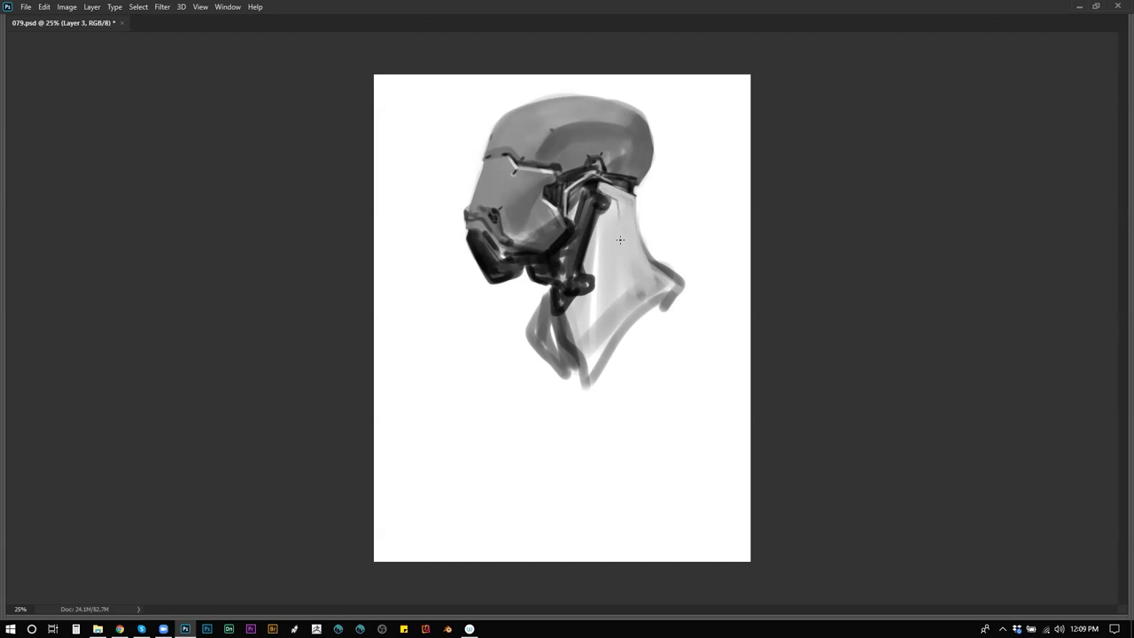
mouse_move(619, 210)
mouse_down()
mouse_move(621, 291)
mouse_move(606, 325)
mouse_up()
key(ctrl+shift+h)
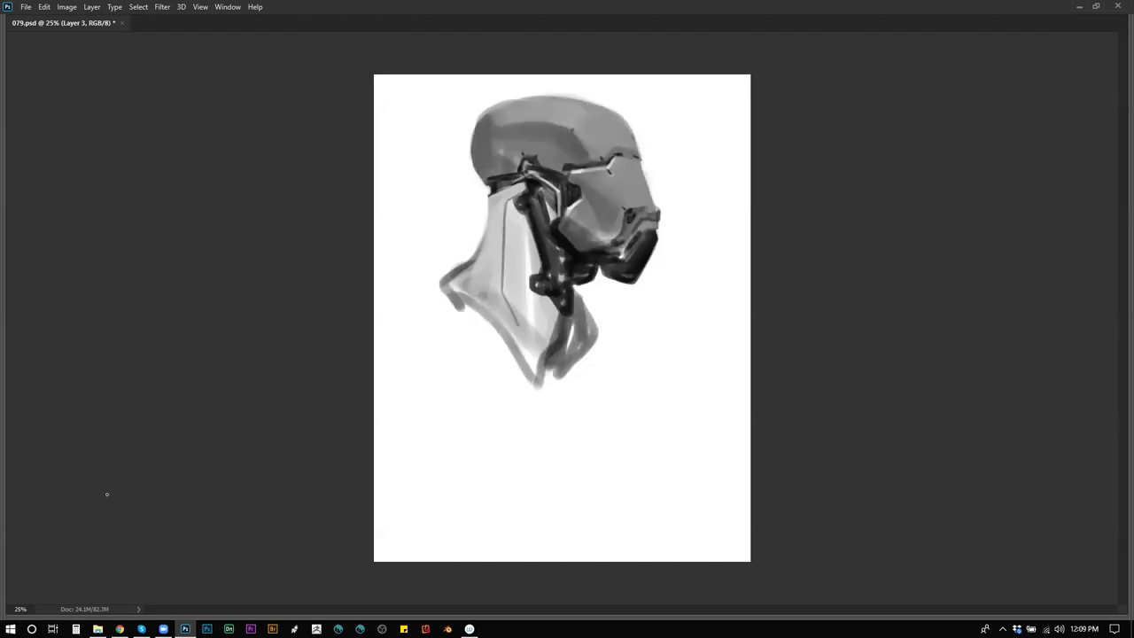
Switch to the robotpencil scheduling page in Chrome, choose the 30 Minute Session and set the time zone to Pacific Time.
key(alt+Tab)
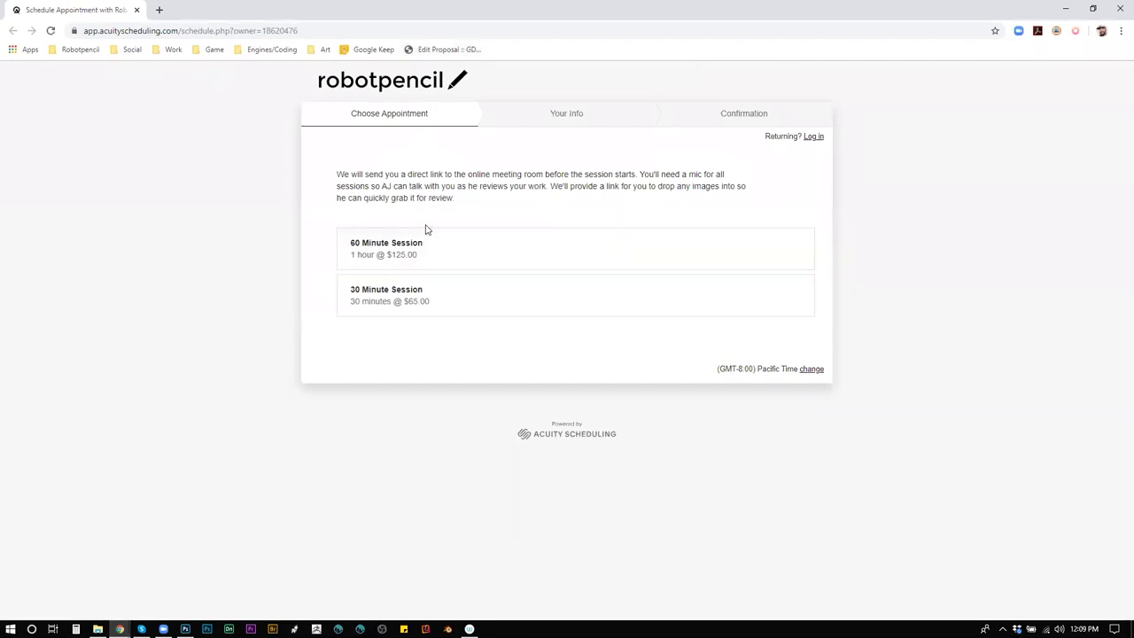
click(477, 310)
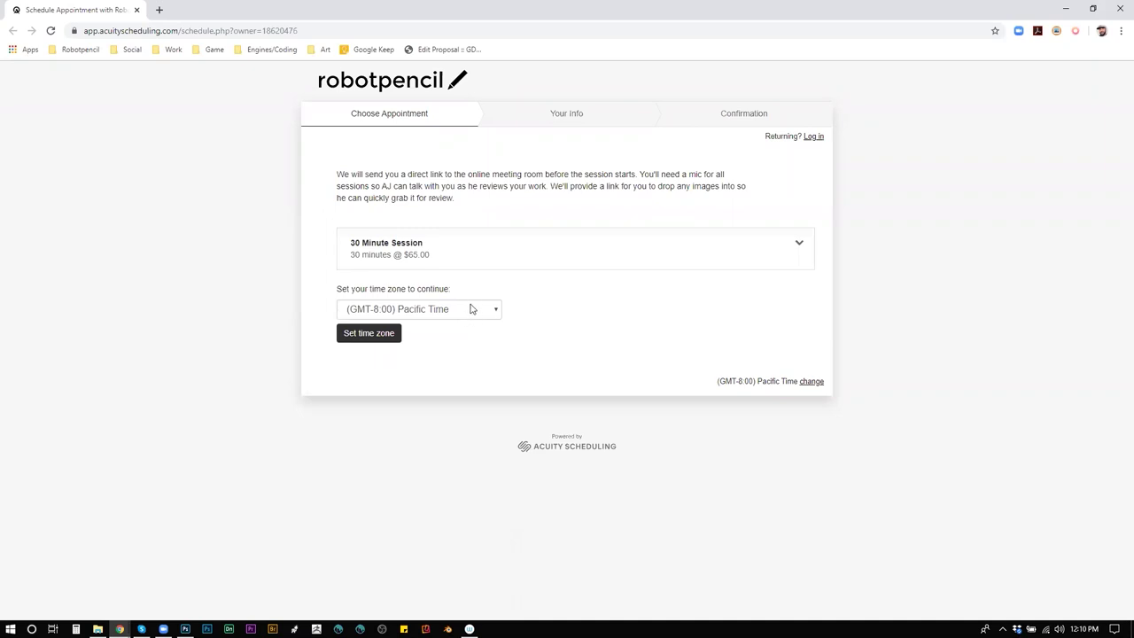
click(471, 309)
click(408, 359)
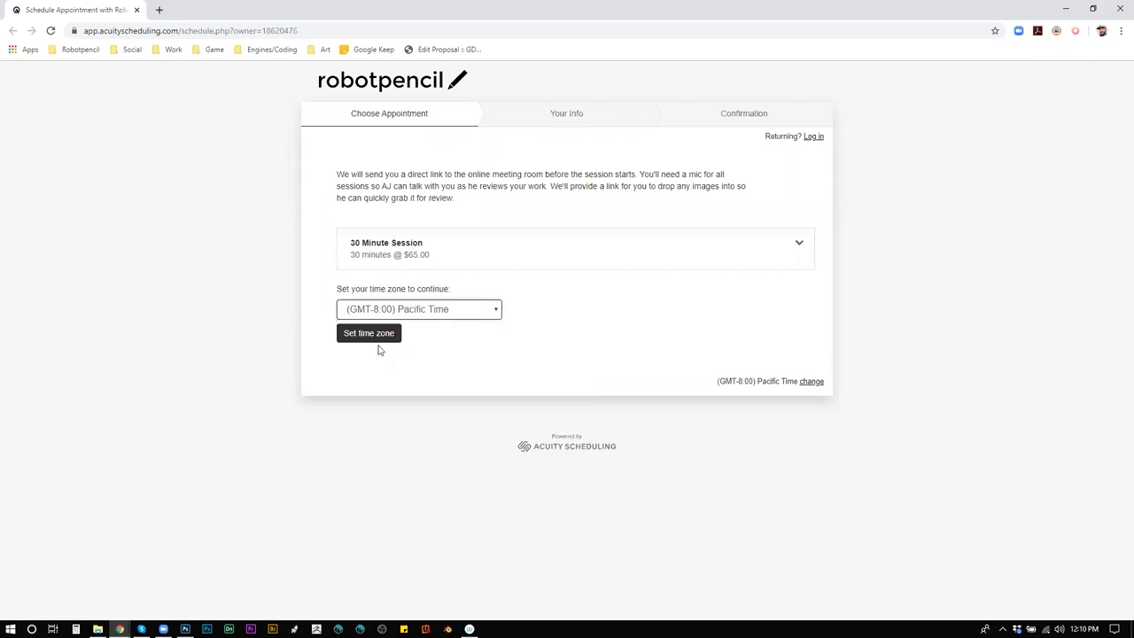
click(378, 337)
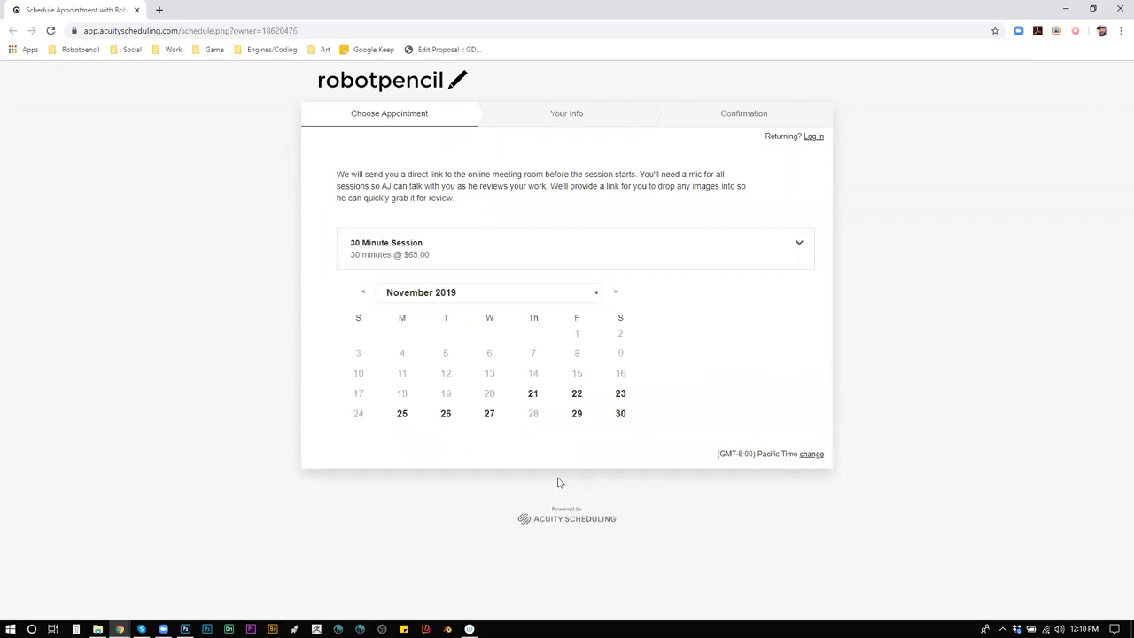
View the session times for November 21, 22, 23 and 25, then close Chrome and return to the painting.
click(529, 401)
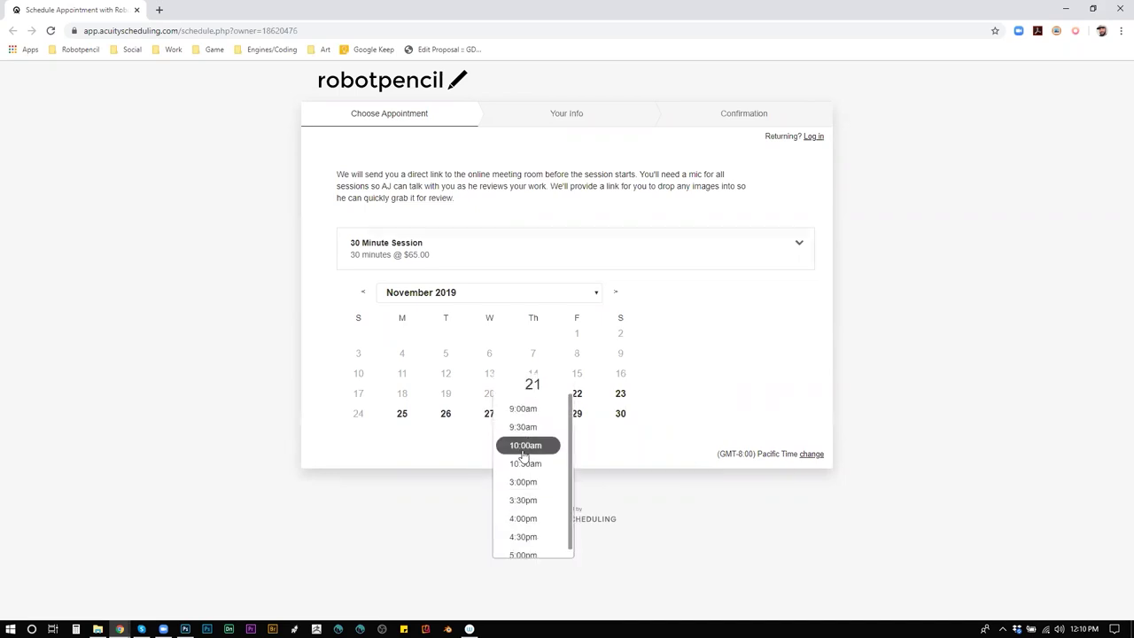
click(577, 394)
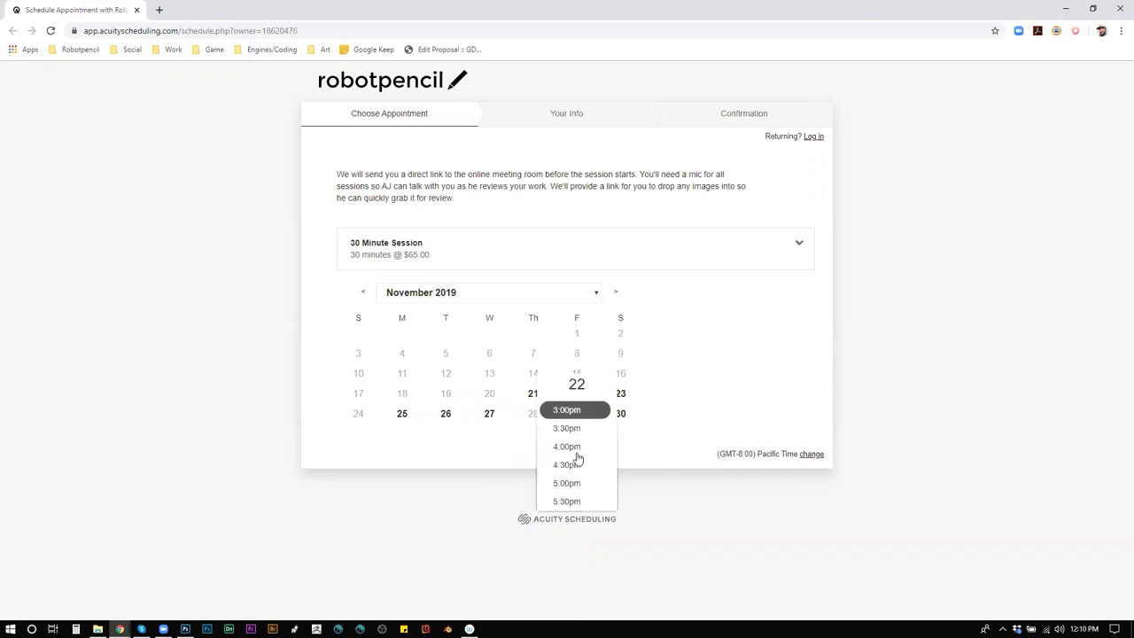
click(622, 395)
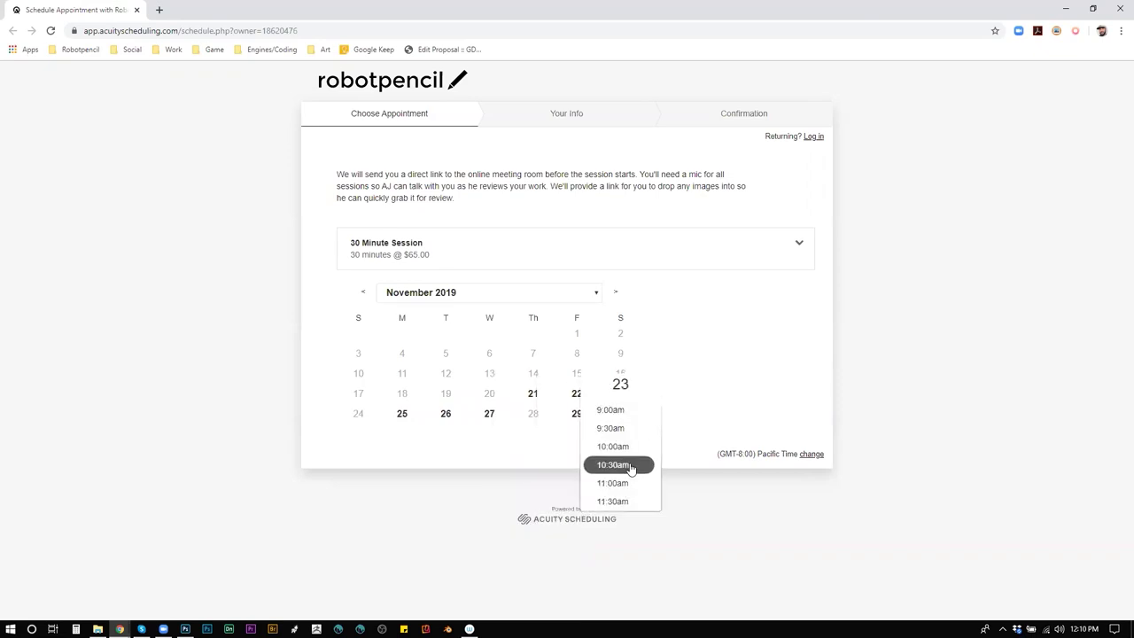
click(402, 413)
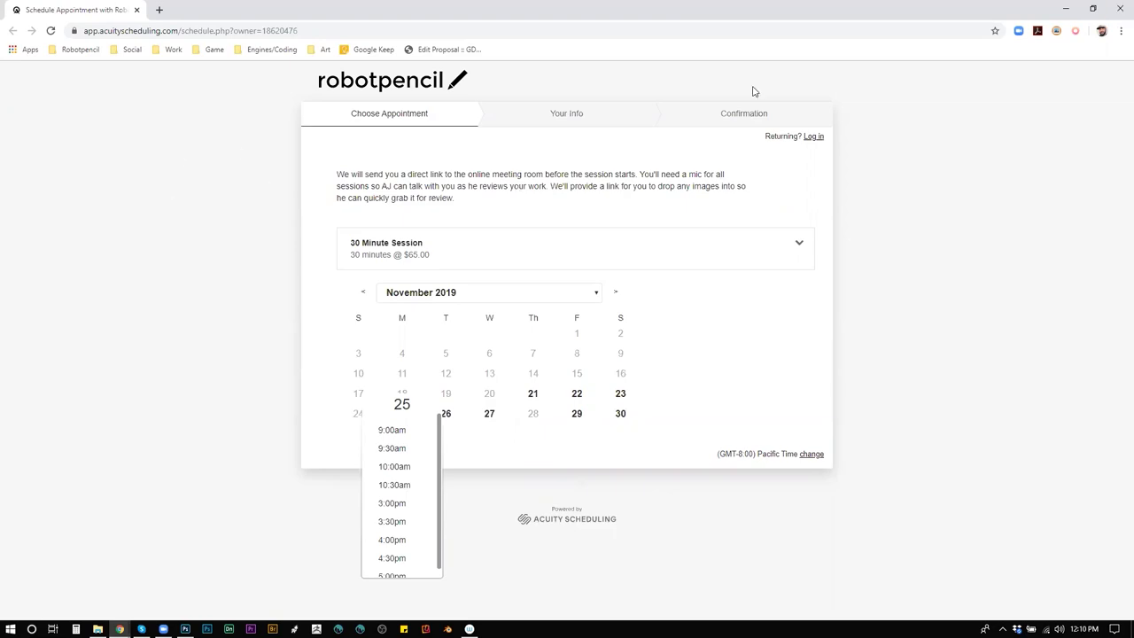
click(1118, 7)
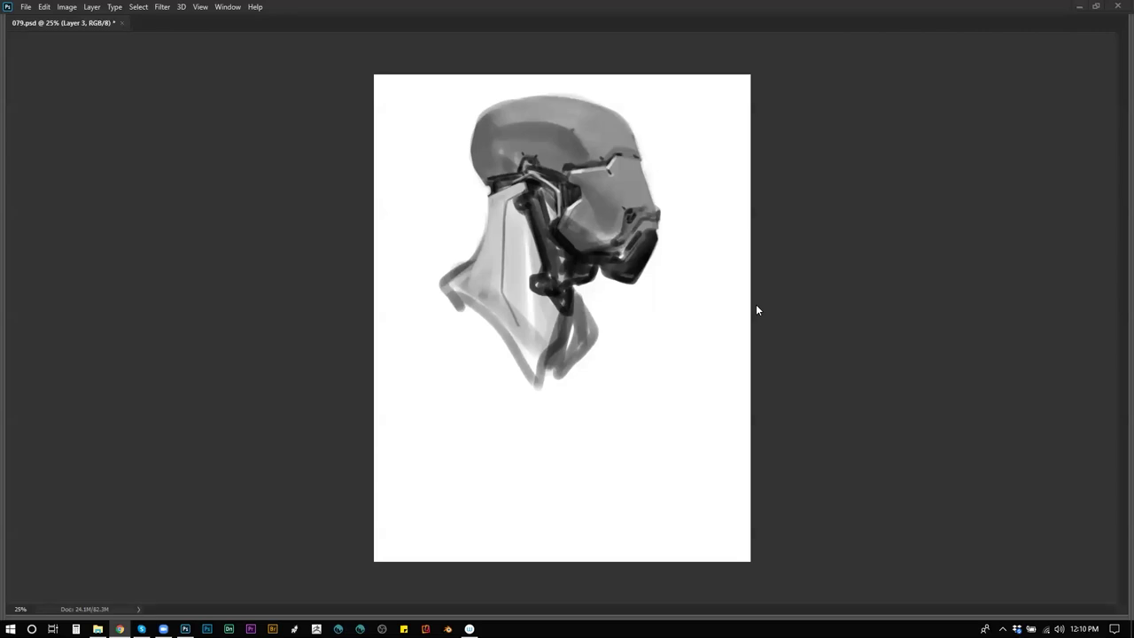
click(569, 227)
Paint a light-edged clasp at the temple connector and a small highlight stroke at the tip of the snout.
key(ctrl+shift+h)
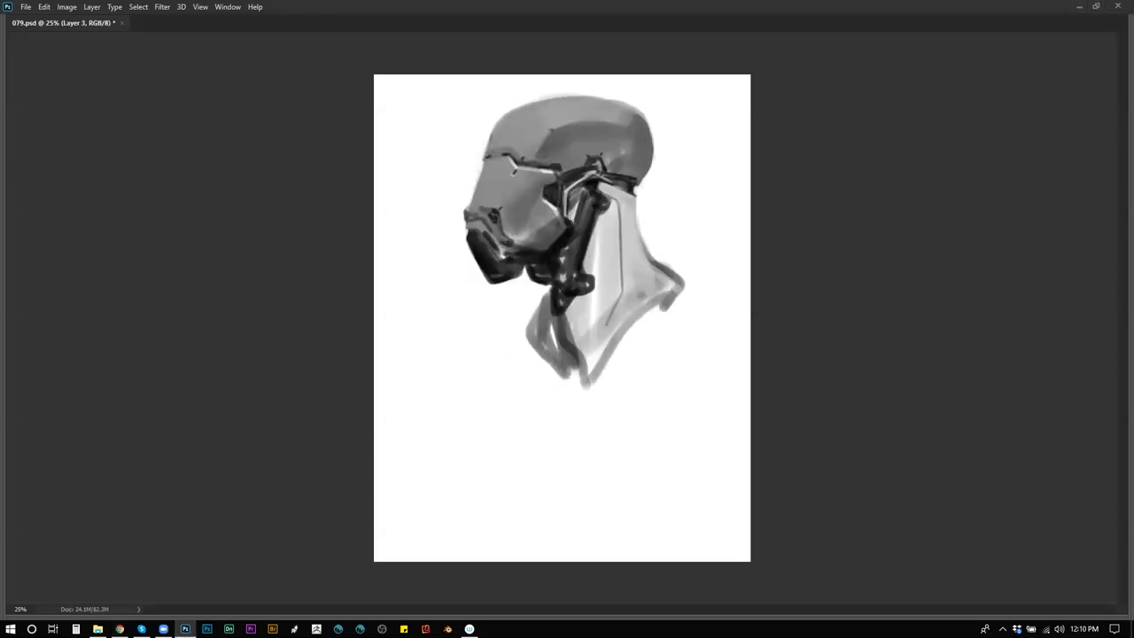
scroll(565, 184, up, 1)
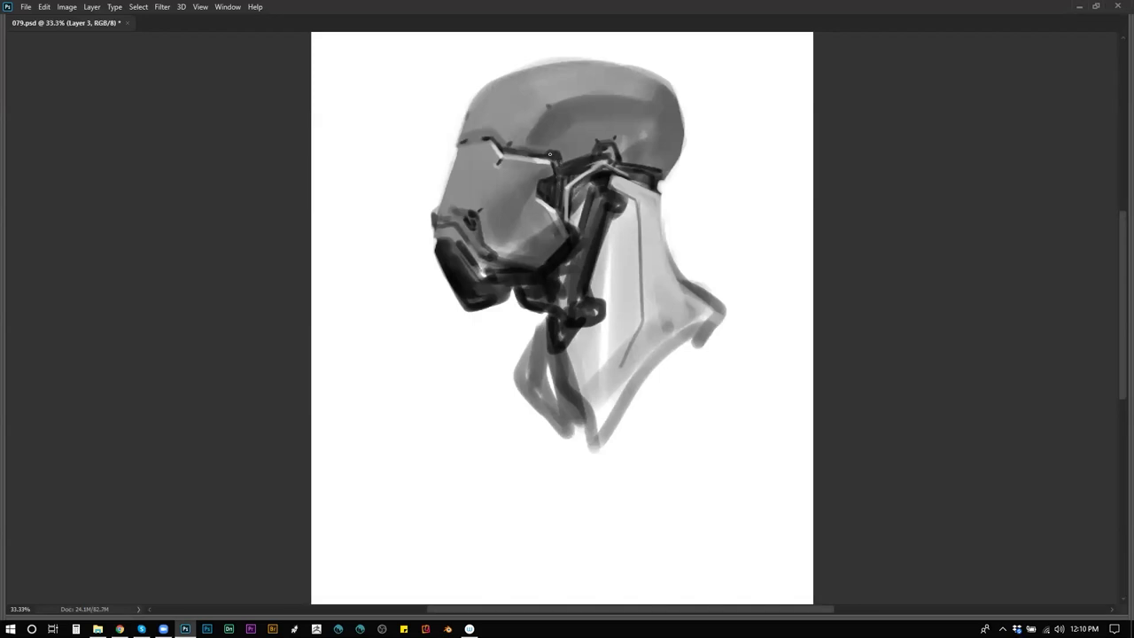
mouse_move(548, 160)
mouse_down()
mouse_move(556, 154)
mouse_move(565, 186)
mouse_up()
drag(459, 212, 473, 213)
key(ctrl+shift+h)
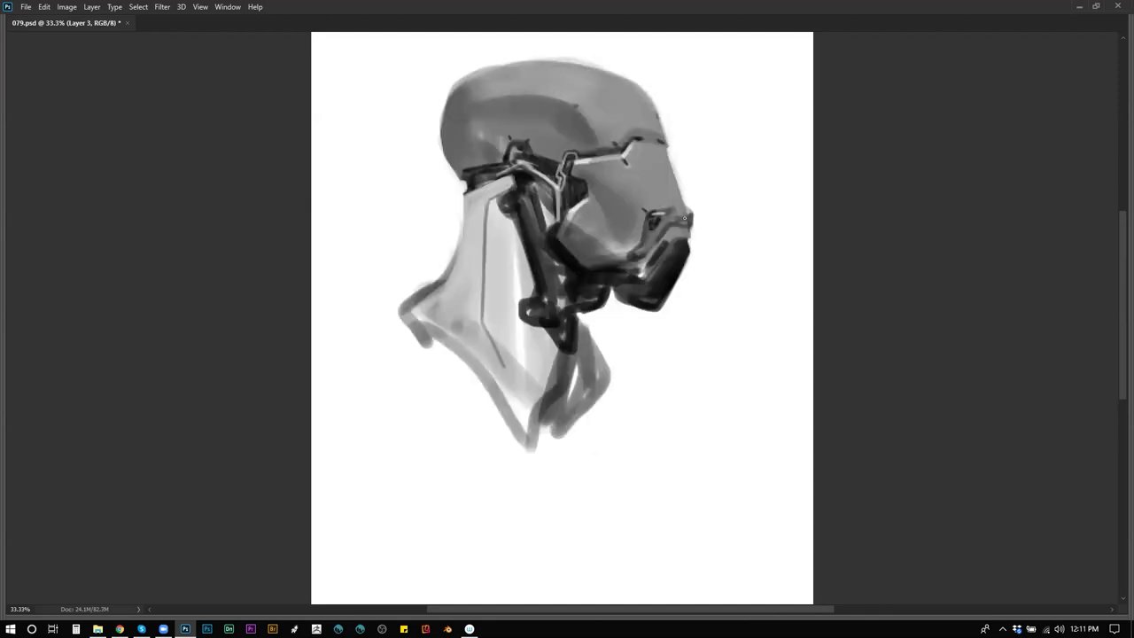
Flip the view back and forth while refining the light edging around the snout opening and the mask's front contour.
key(h)
key(h)
key(h)
key(h)
key(h)
key(h)
key(h)
key(h)
key(h)
key(h)
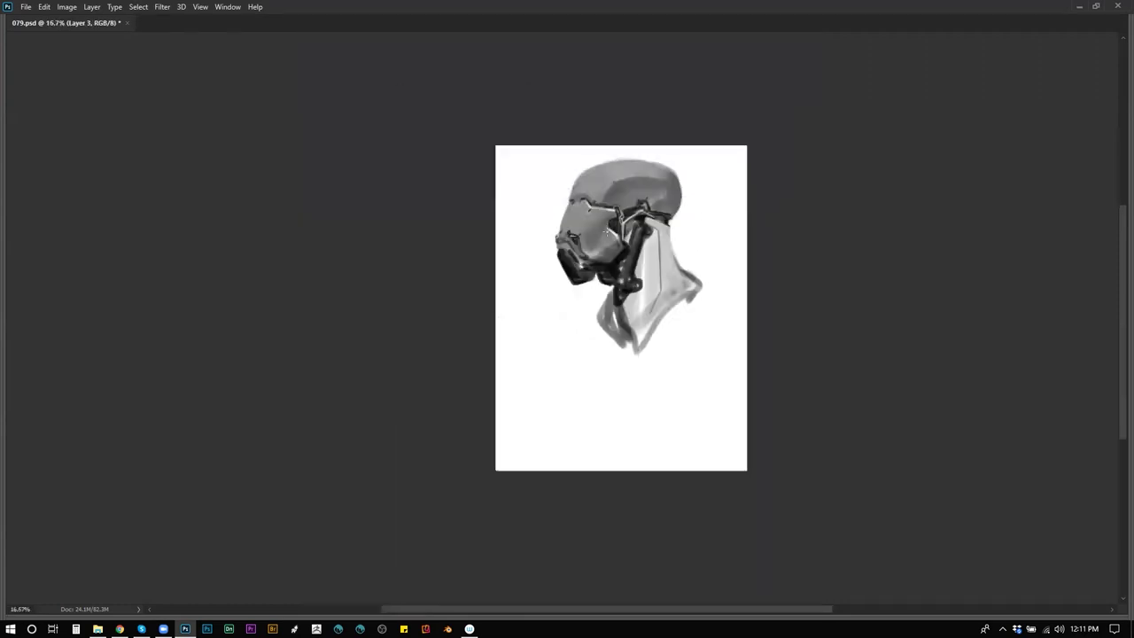
key(ctrl+plus)
key(ctrl+plus)
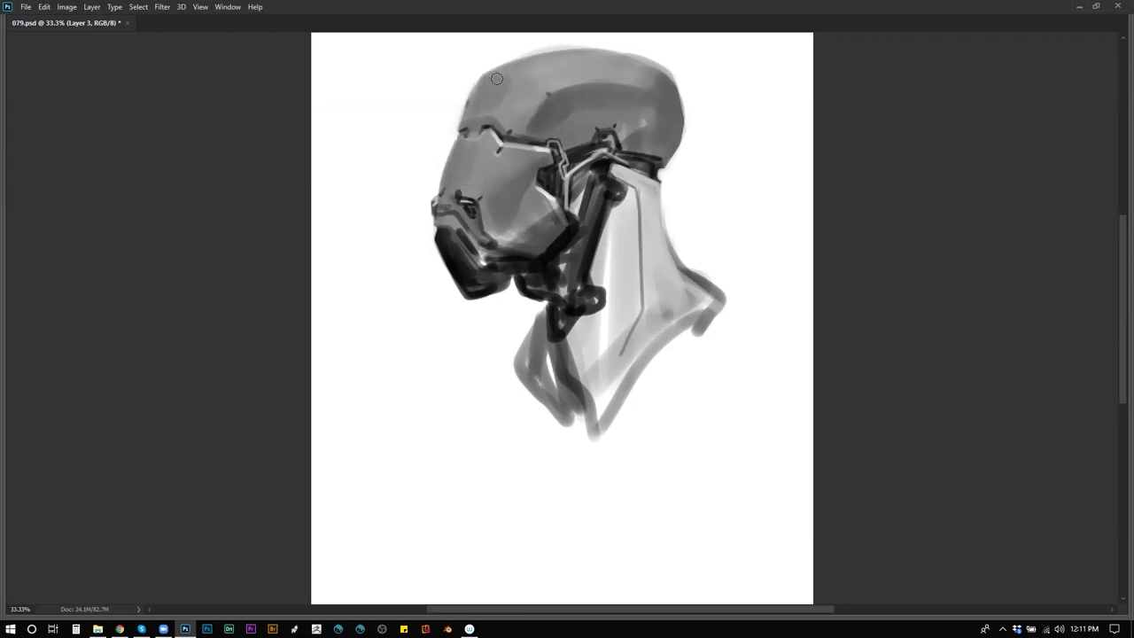
Flip the view and refine the helmet's front contour at the forehead, just above the mask seam.
key(h)
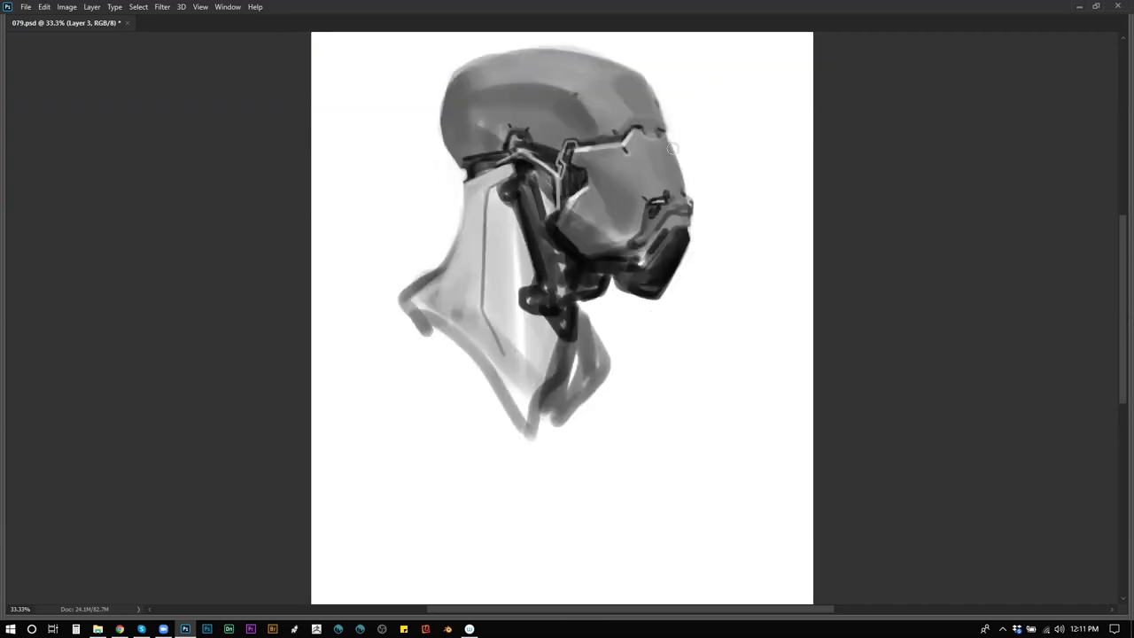
drag(670, 127, 651, 80)
drag(671, 129, 650, 77)
Switch to the robotpencil scheduling page in Chrome, view the 30 Minute Session times for November 21, and close the page.
key(alt+Tab)
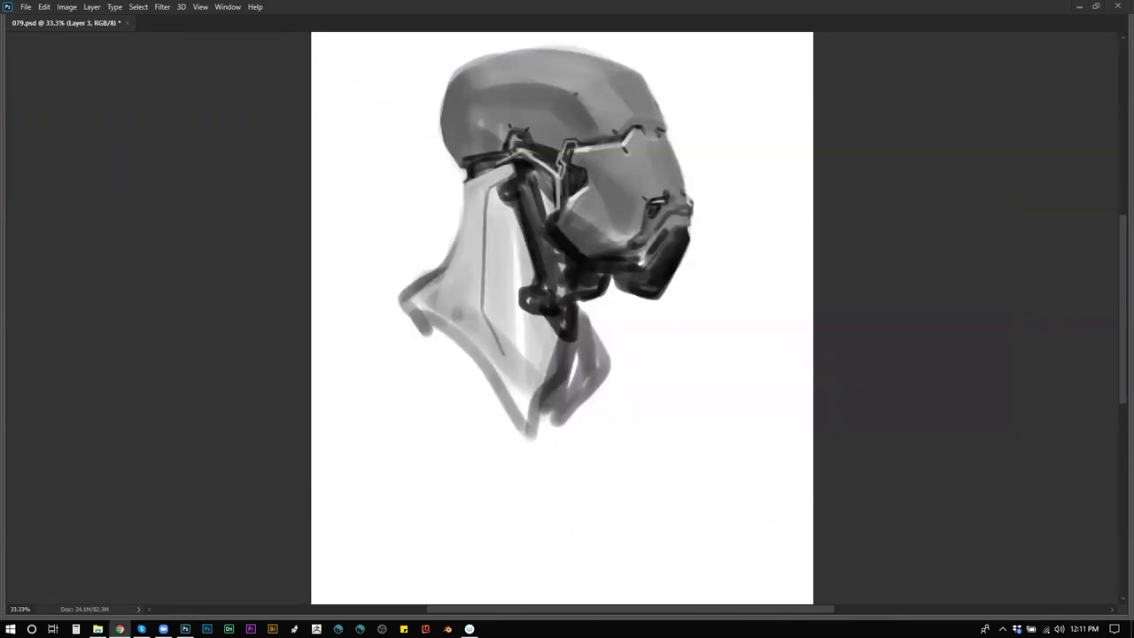
key(alt+Tab)
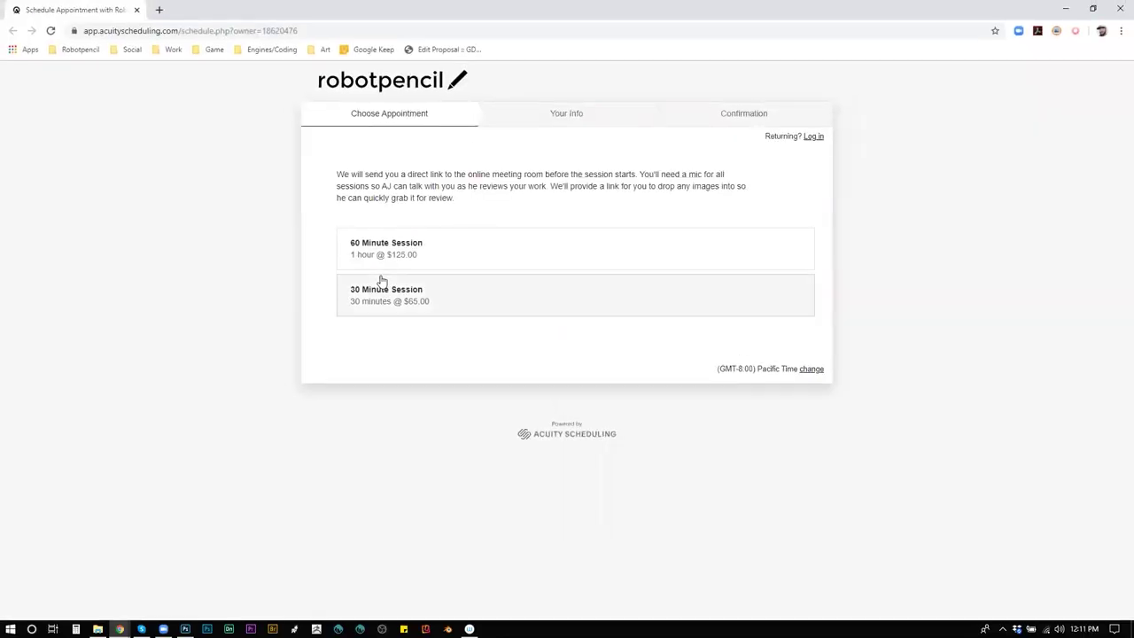
click(419, 292)
click(386, 341)
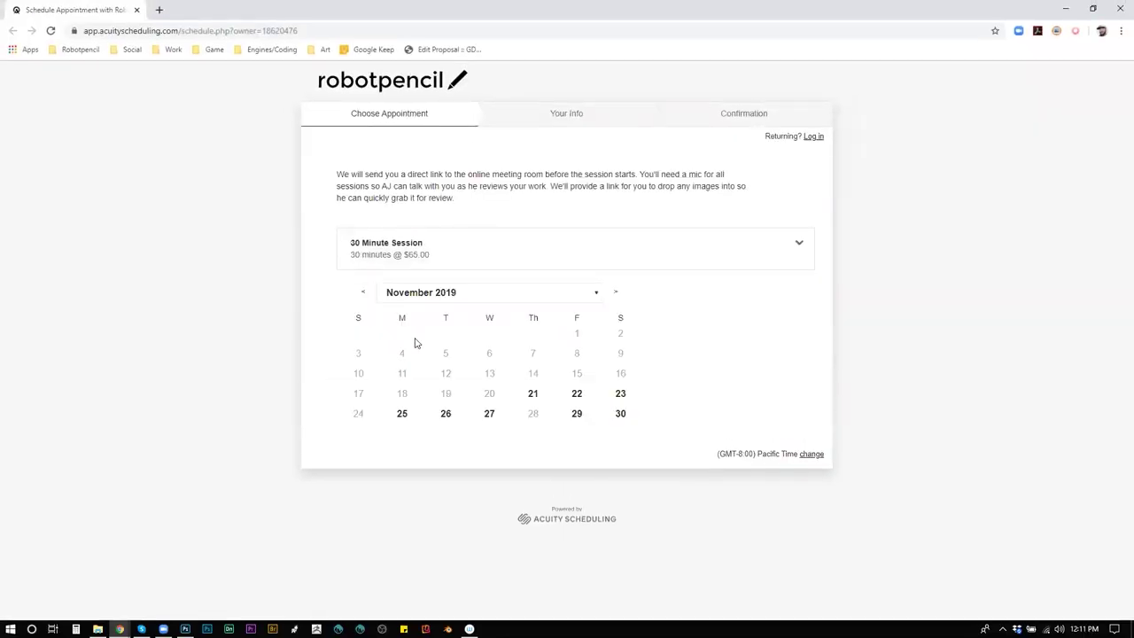
click(533, 395)
click(137, 10)
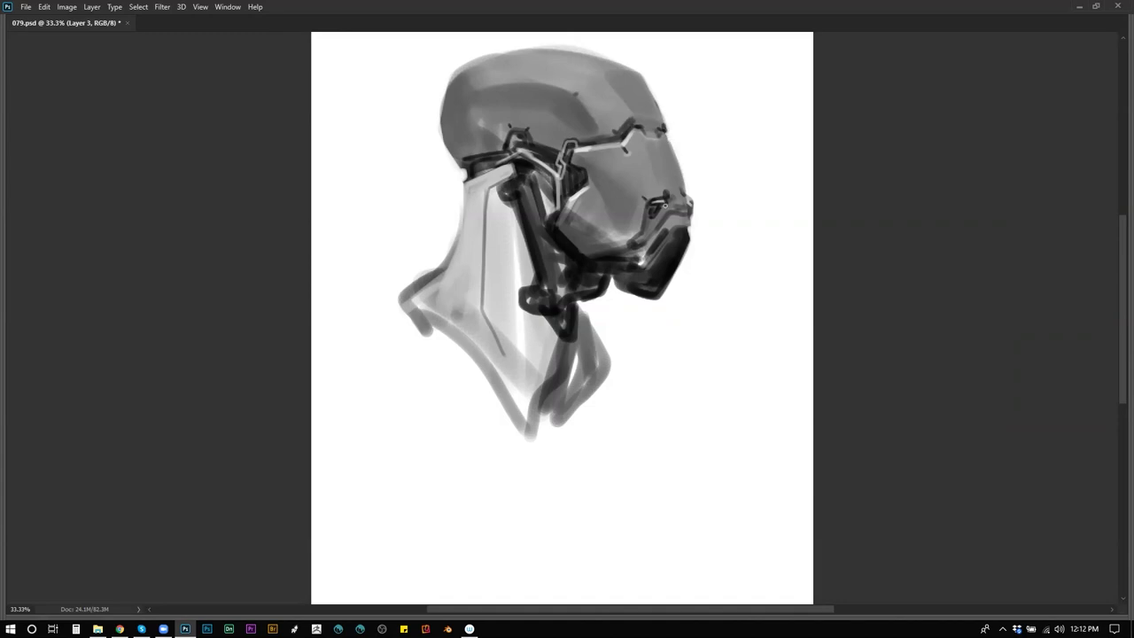
Flip the view back and forth while painting light edging around the small clasp at the back of the temple.
scroll(665, 203, down, 2)
key(ctrl+shift+h)
scroll(605, 196, up, 2)
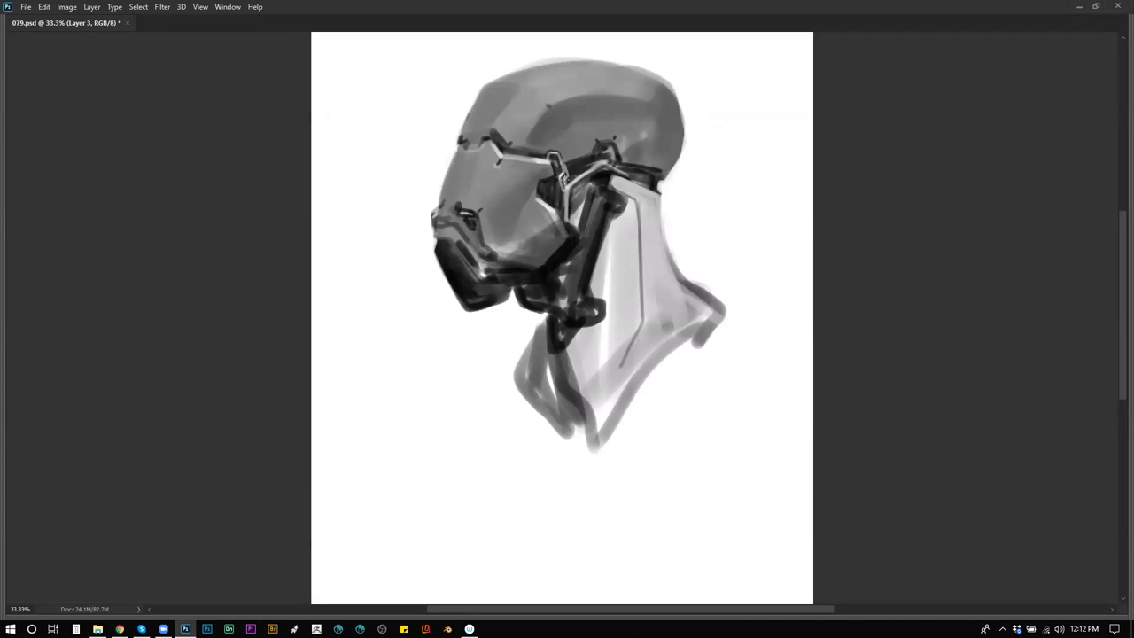
drag(571, 187, 611, 146)
key(ctrl+f)
mouse_move(518, 176)
mouse_down()
mouse_move(507, 210)
mouse_move(522, 215)
mouse_move(536, 299)
mouse_up()
scroll(632, 256, down, 2)
scroll(639, 275, up, 2)
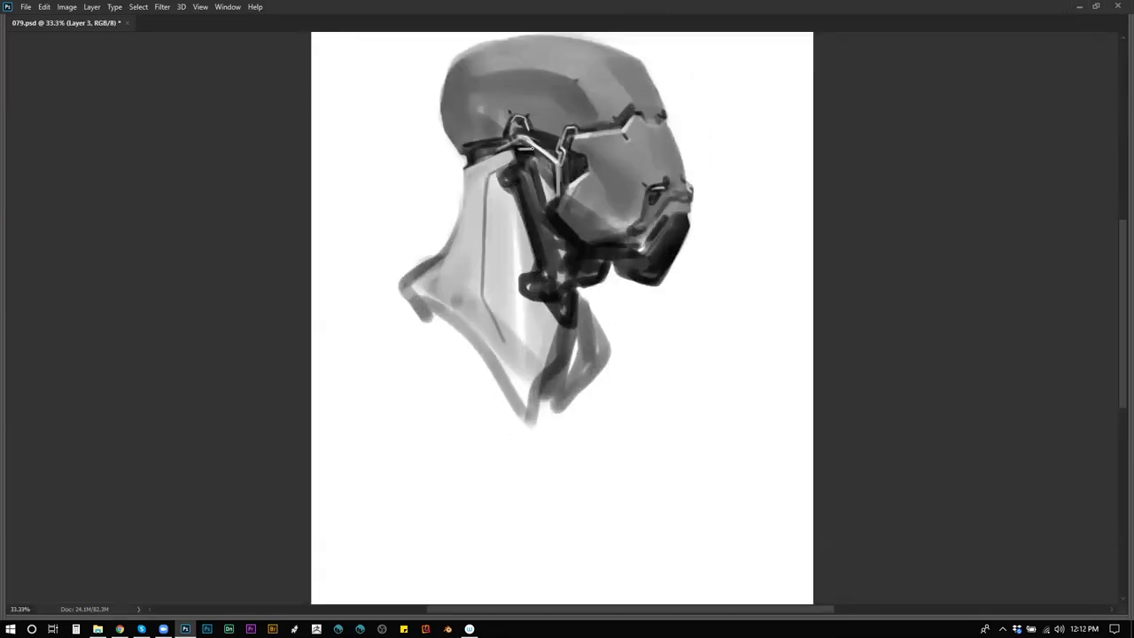
Paint a light V-shaped strut below the temple connector and check it in both flipped orientations.
mouse_move(522, 137)
mouse_down()
mouse_move(516, 150)
mouse_move(531, 149)
mouse_move(551, 216)
mouse_move(556, 203)
mouse_up()
key(ctrl+minus)
key(ctrl+shift+h)
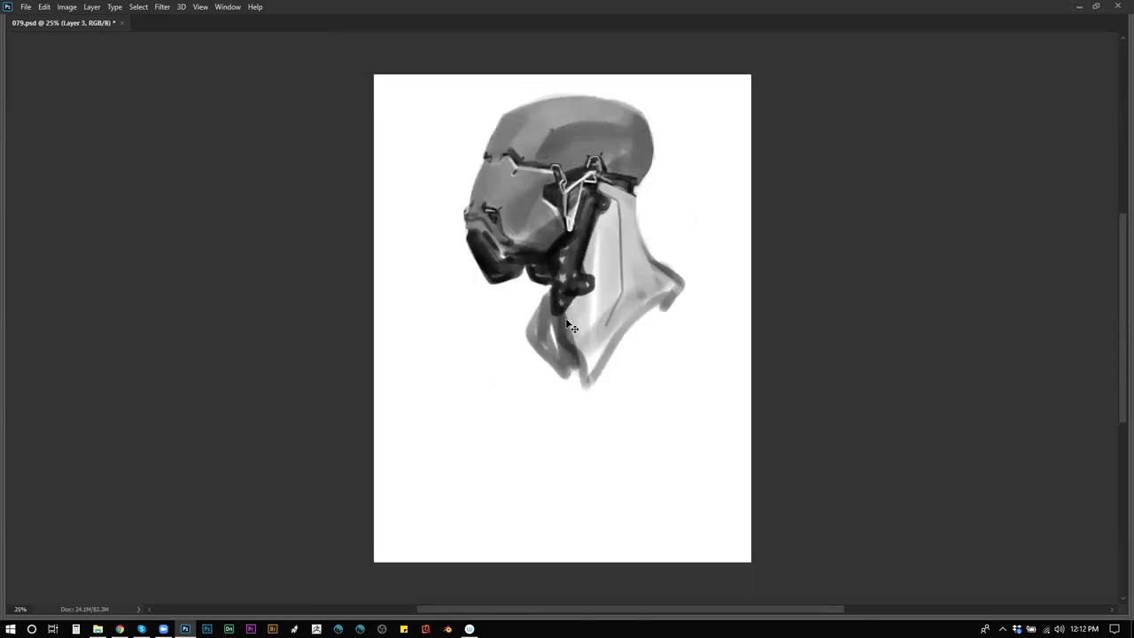
key(ctrl+shift+h)
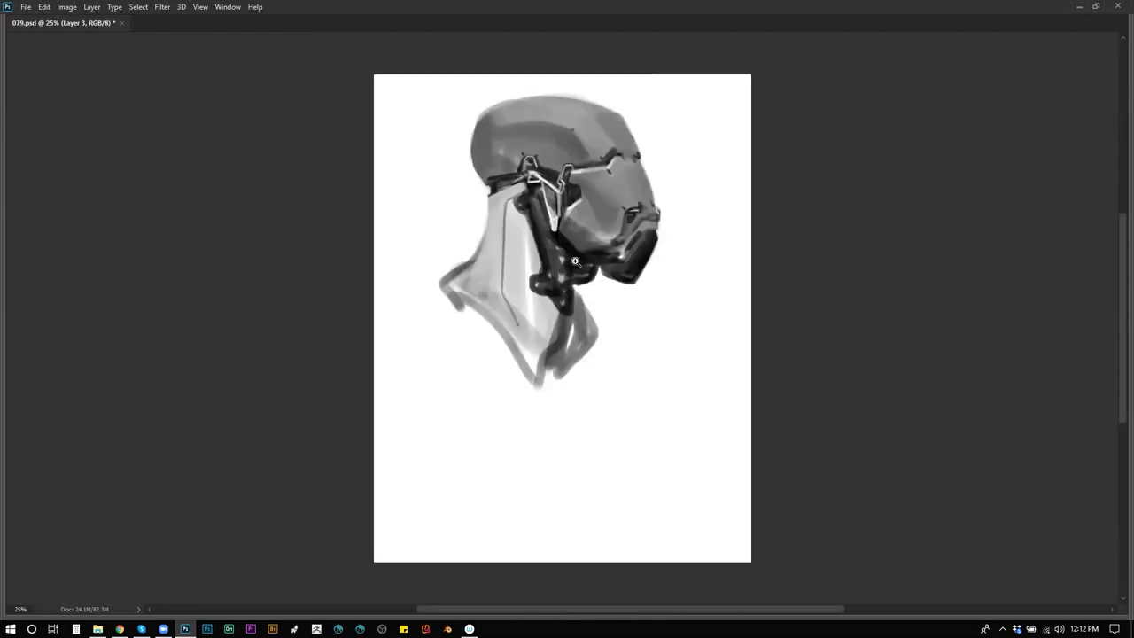
Show the canvas full screen on black and capture a screen region around the helmeted head.
ctrl+click(575, 264)
drag(568, 224, 580, 274)
key(f)
key(f)
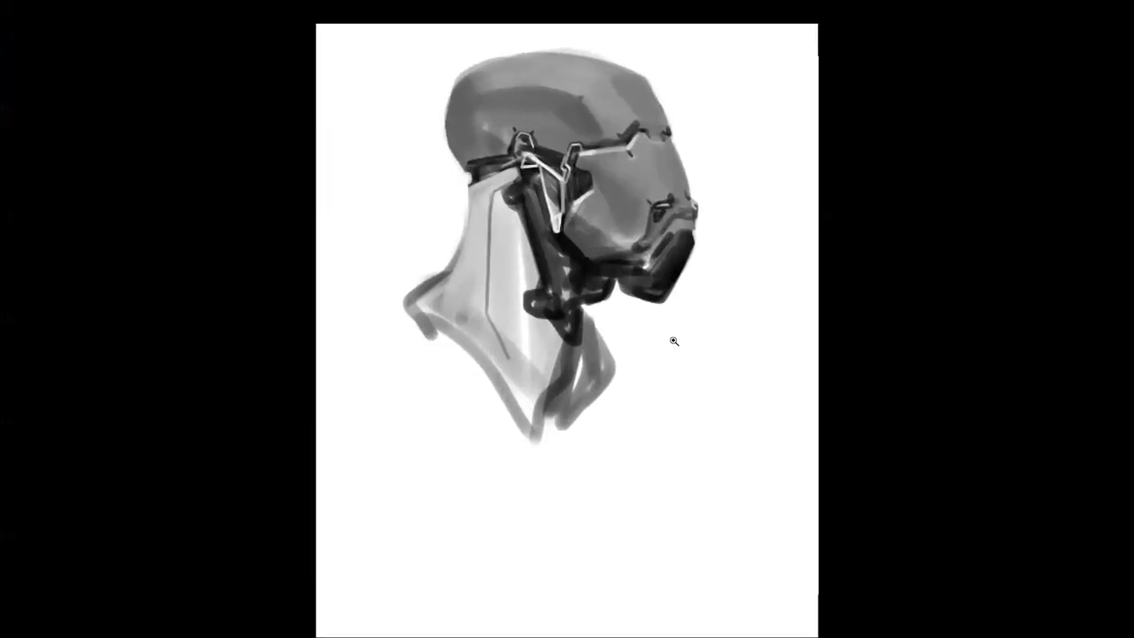
key(ctrl+Print)
drag(382, 45, 747, 434)
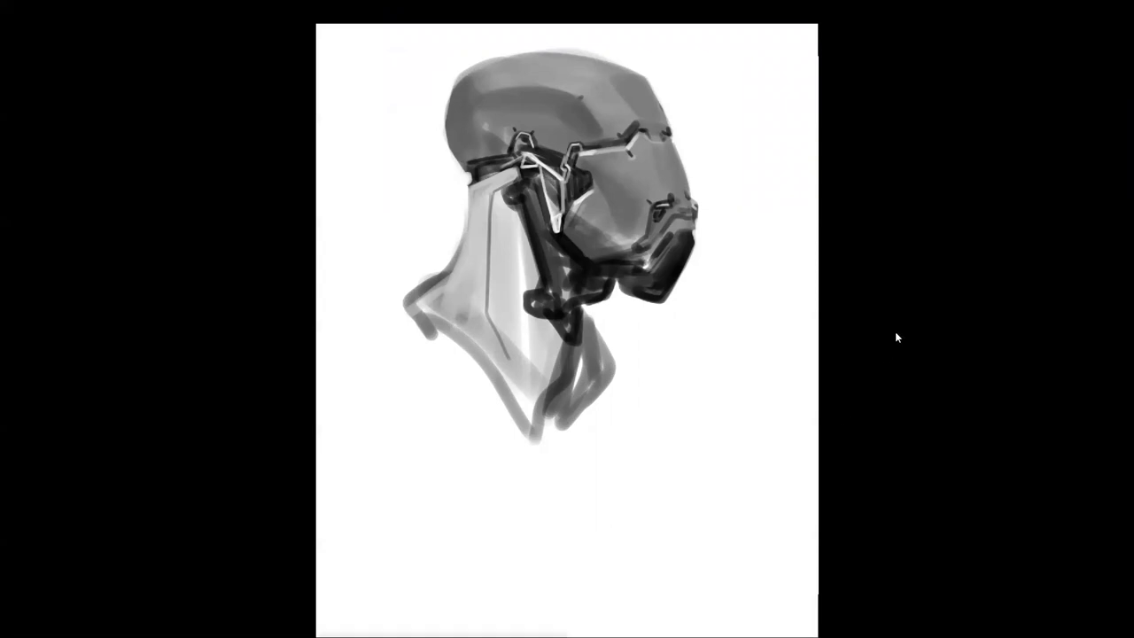
Restore the interface, hide Layer 3 to reveal the magenta dress painting, flip the view and select the Background copy layer.
key(f)
key(f)
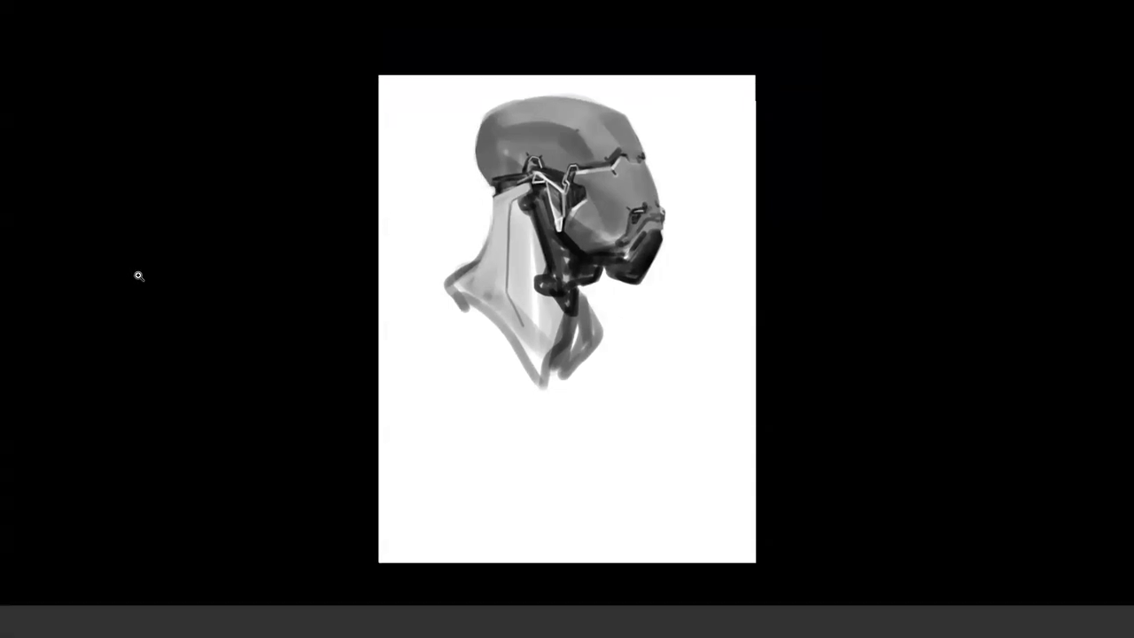
key(f)
click(36, 172)
click(34, 170)
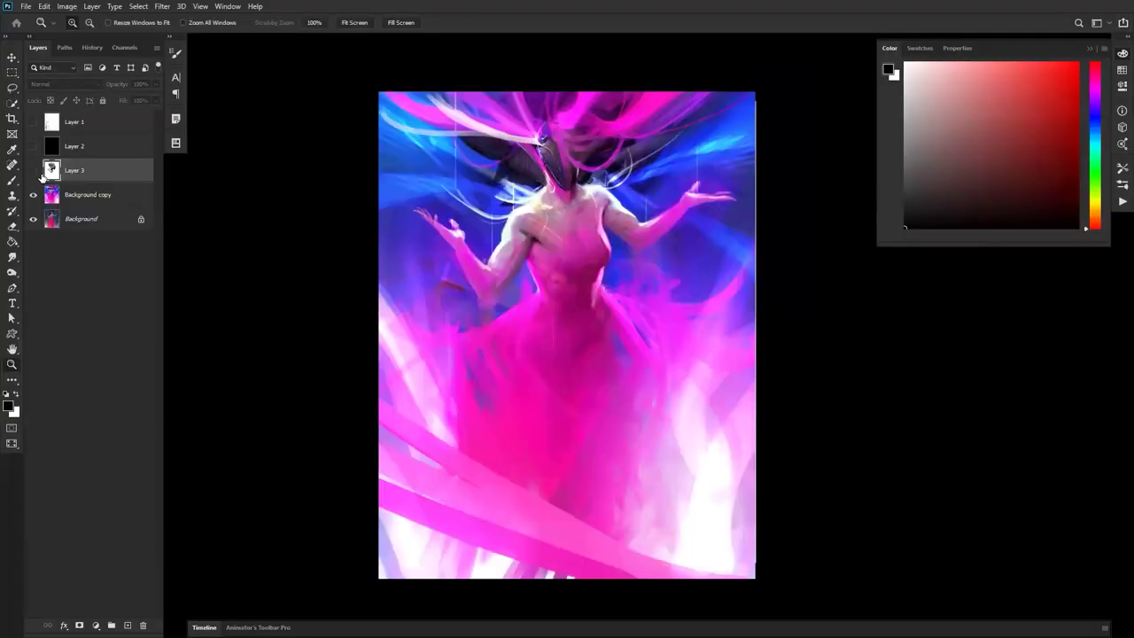
key(f)
key(f)
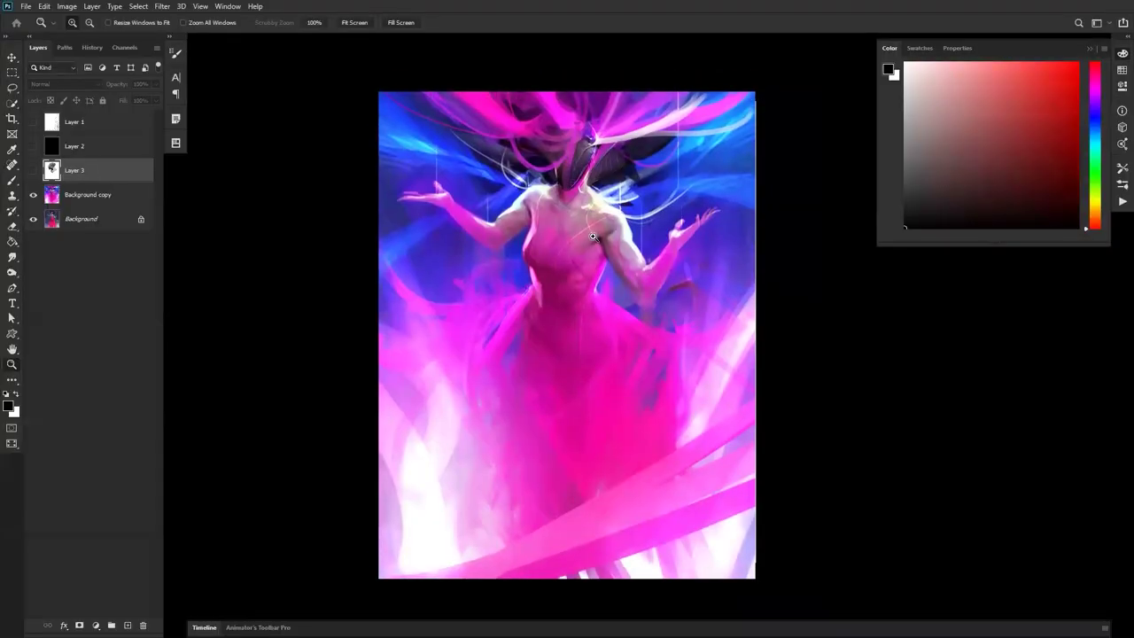
click(123, 197)
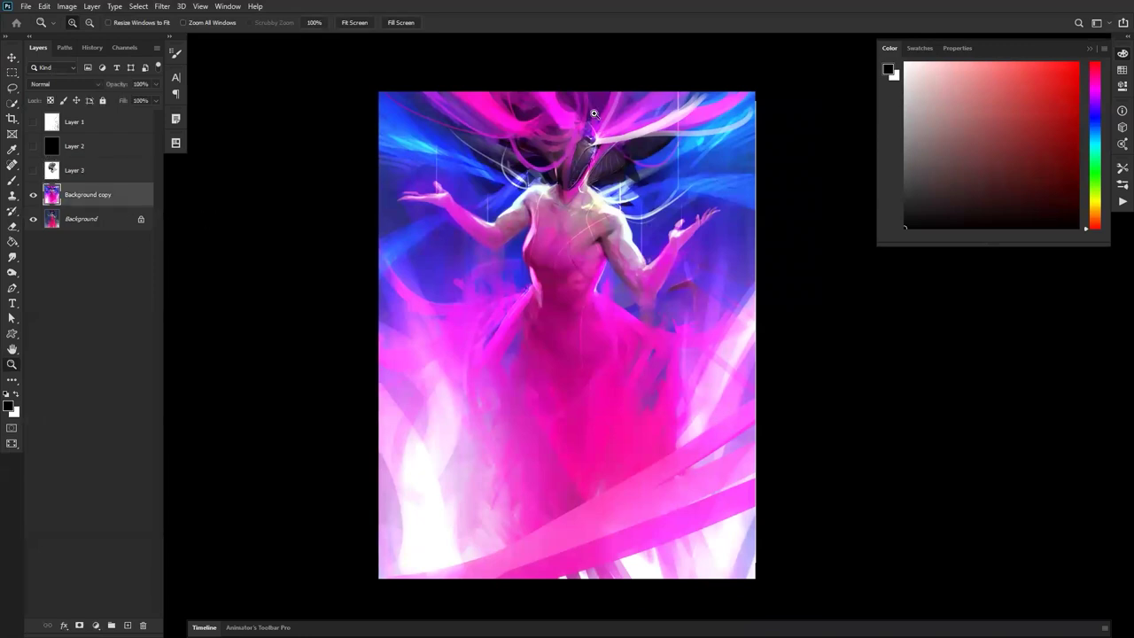
Choose the 25 px round brush from the STANDARD set and sample dark magenta from the dress's waist.
click(567, 201)
key(b)
right_click(567, 201)
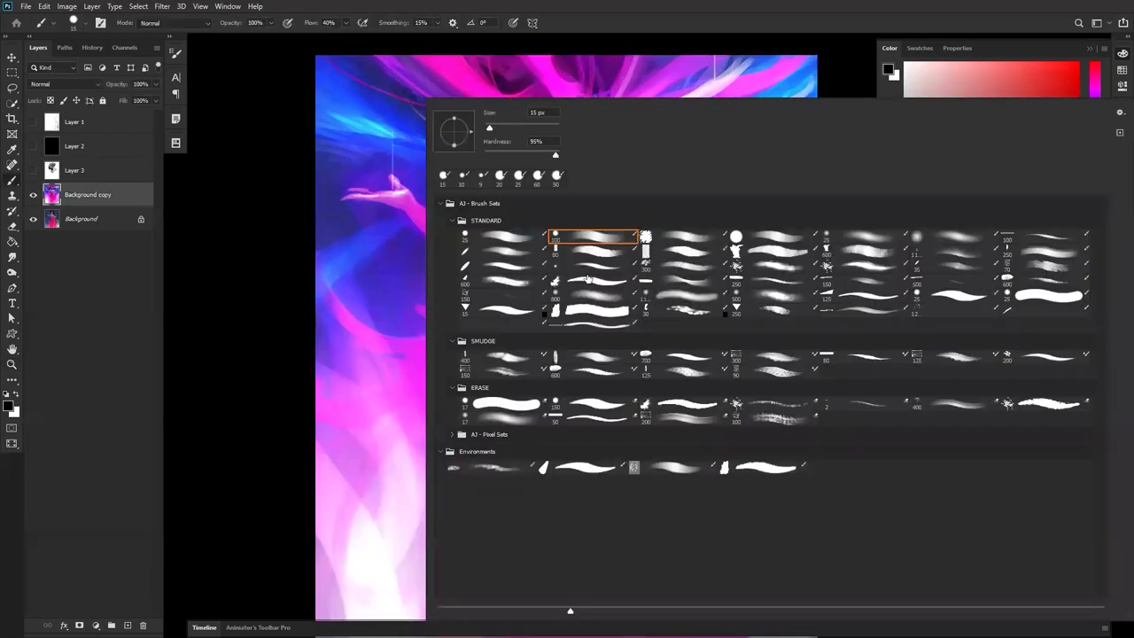
click(519, 238)
click(254, 368)
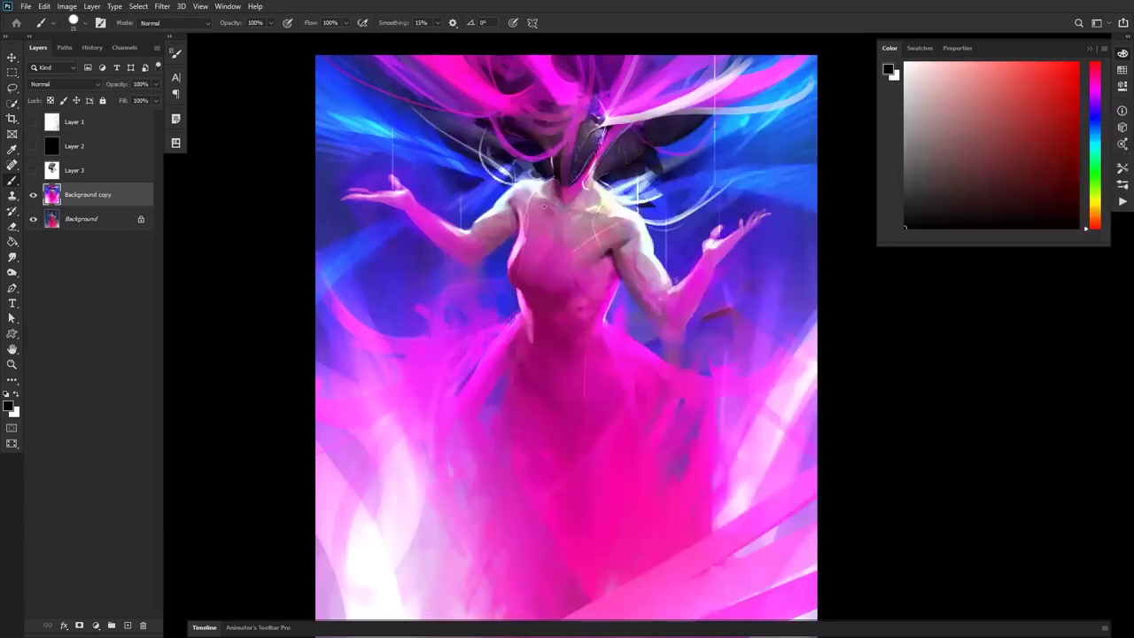
alt+click(535, 331)
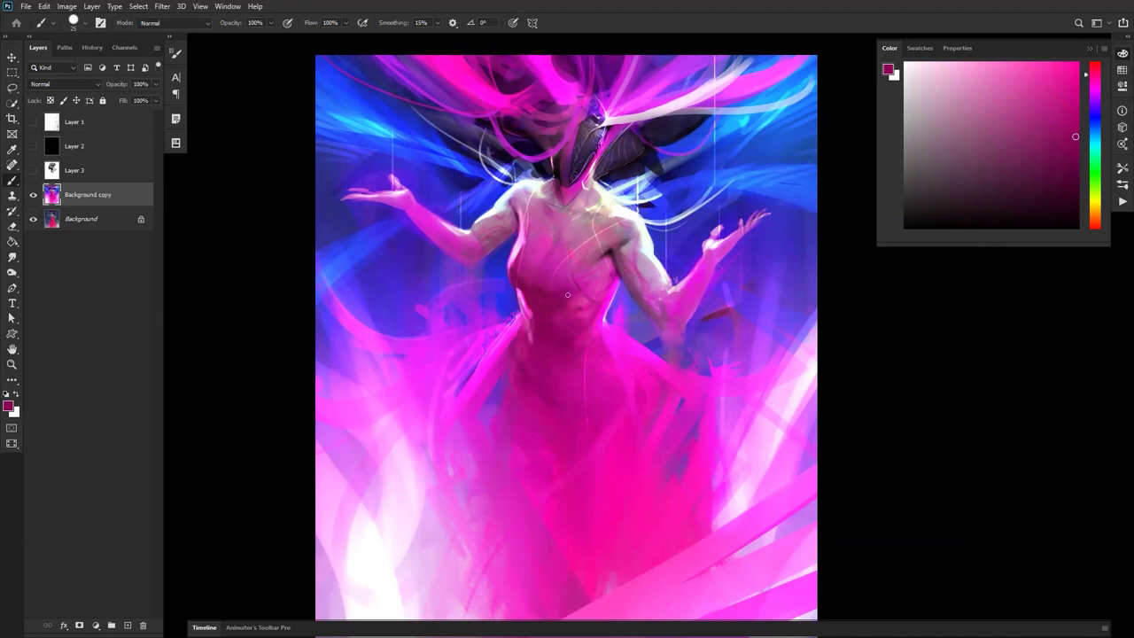
key(z)
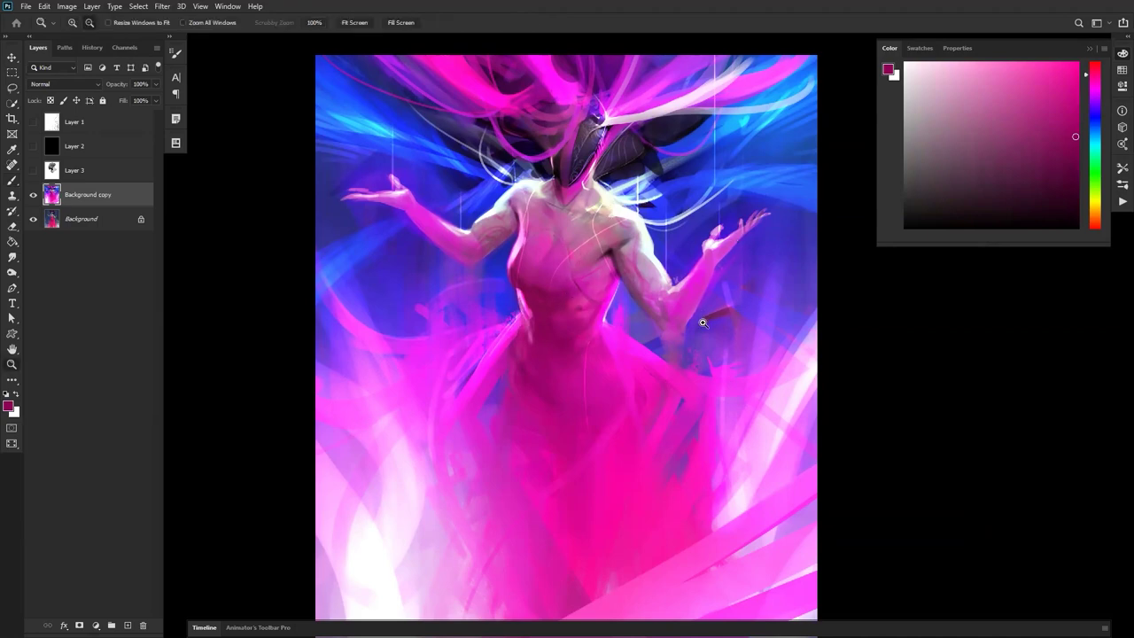
alt+click(703, 322)
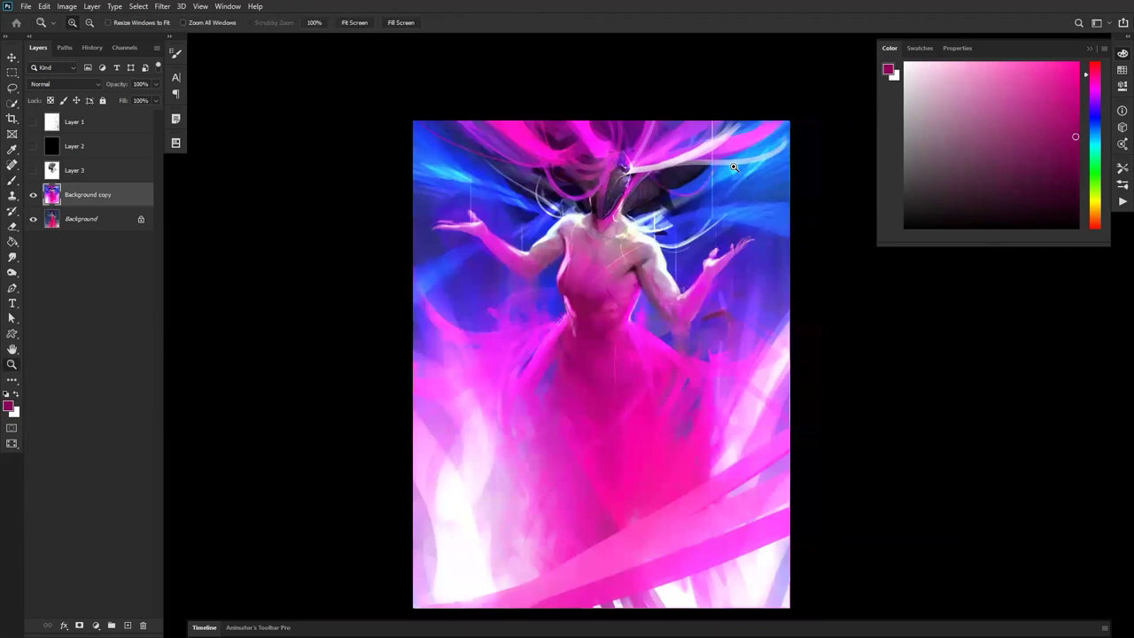